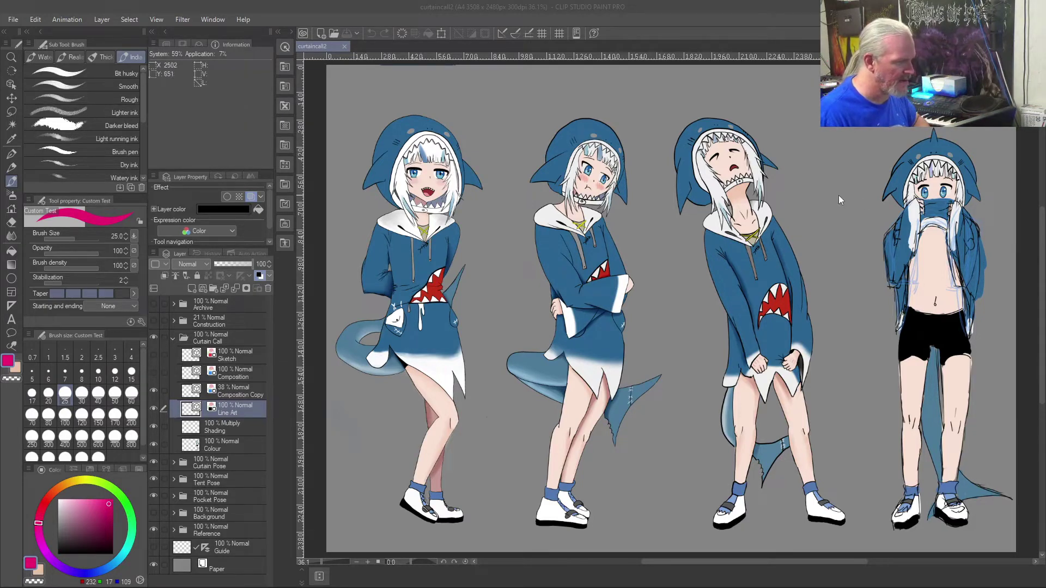
- Raise the Composition Copy layer's opacity to 97% to bring out the blue sketch on the rightmost shark-hoodie figure
scroll(838, 195, "up", 5)
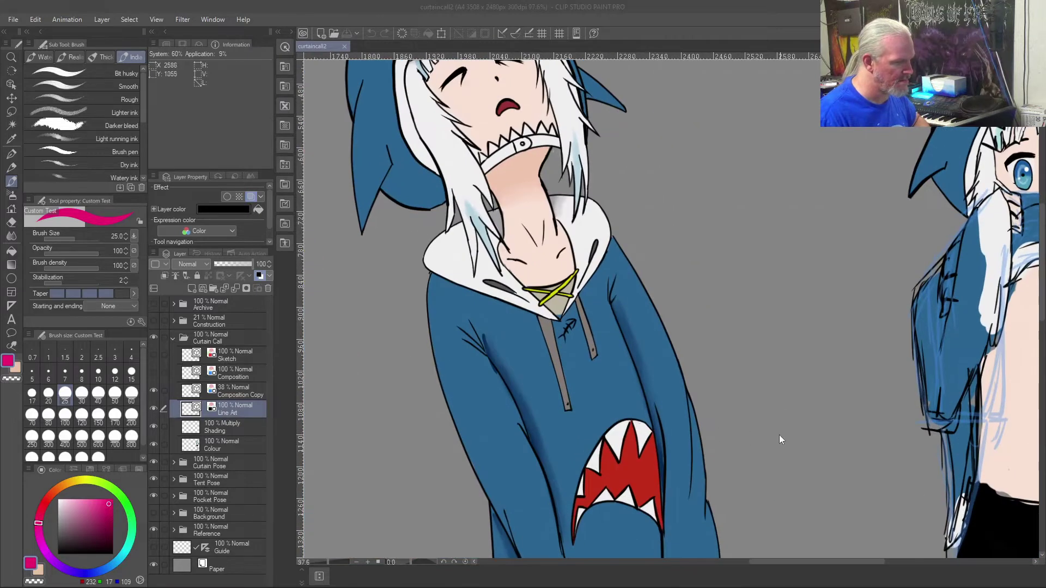
left_click_drag(782, 562, 848, 563)
scroll(791, 418, "up", 2)
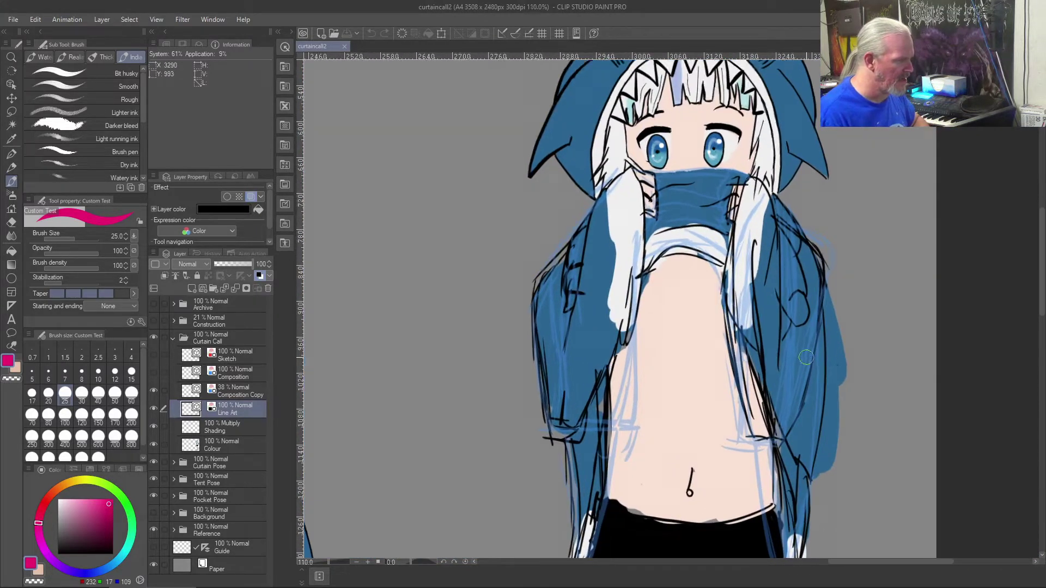
mouse_move(1042, 286)
left_mouse_down()
mouse_move(1042, 238)
mouse_move(1042, 283)
left_mouse_up()
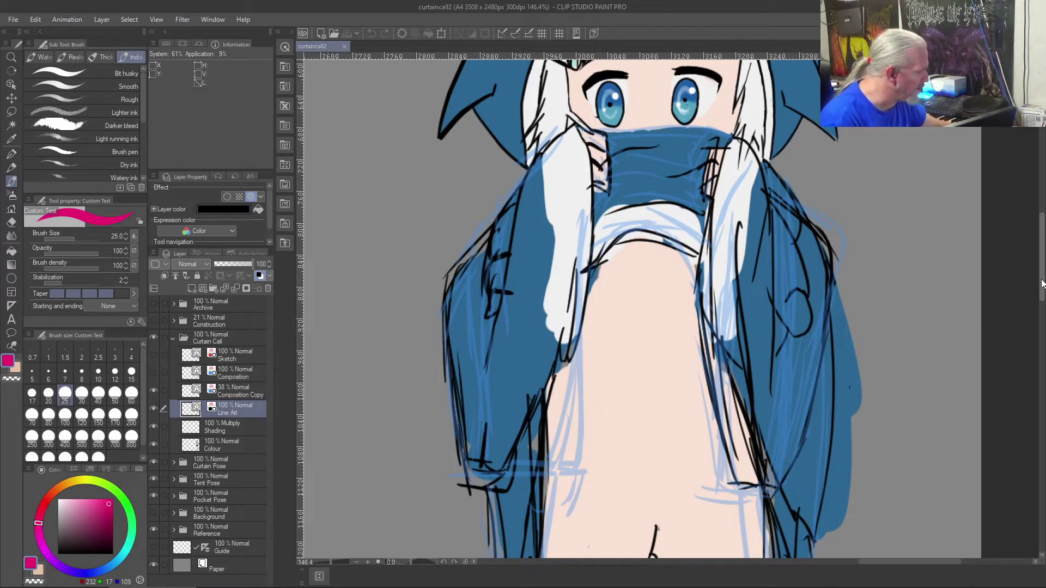
left_click(234, 391)
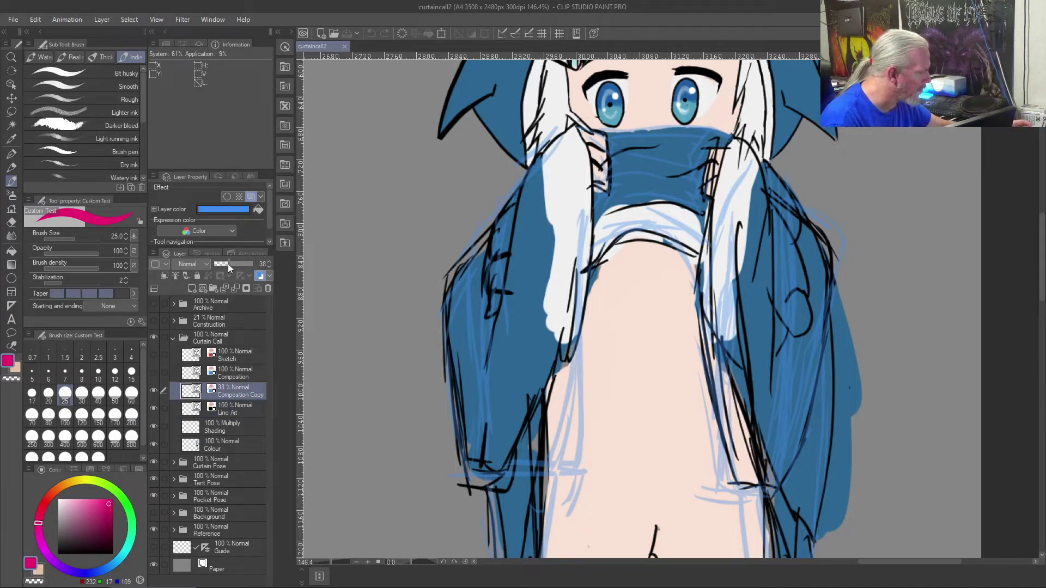
left_click_drag(229, 266, 251, 265)
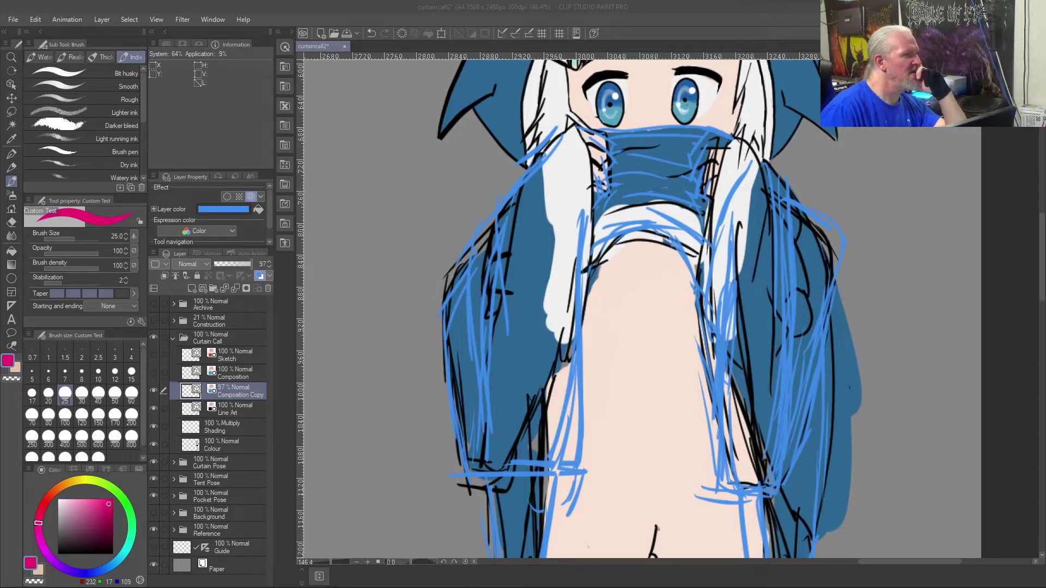
- Erase an old finger line beside the raised hoodie's left edge on the Line Art layer with the Vector eraser
scroll(896, 255, "up", 2)
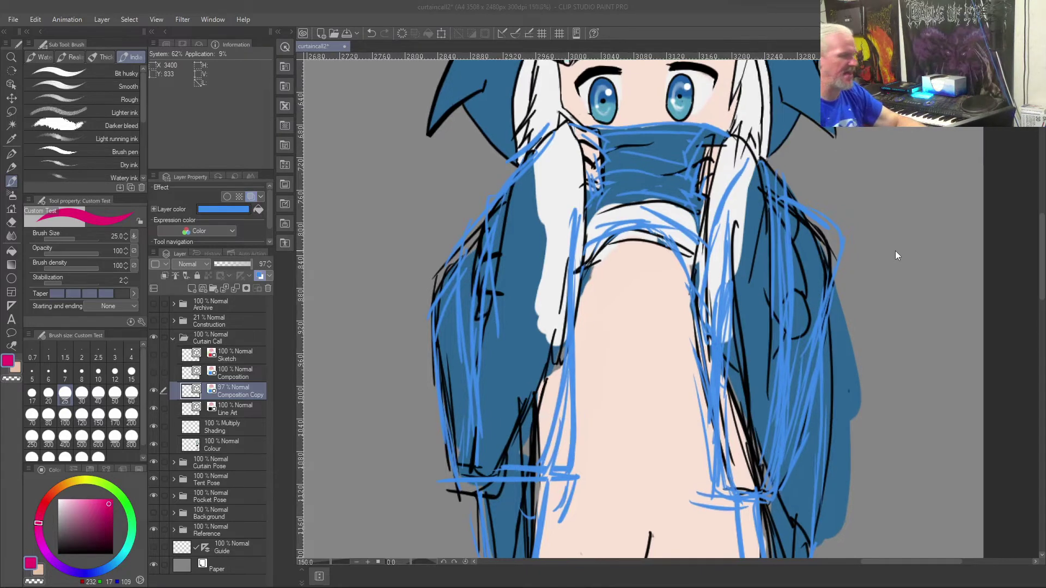
scroll(894, 255, "down", 2)
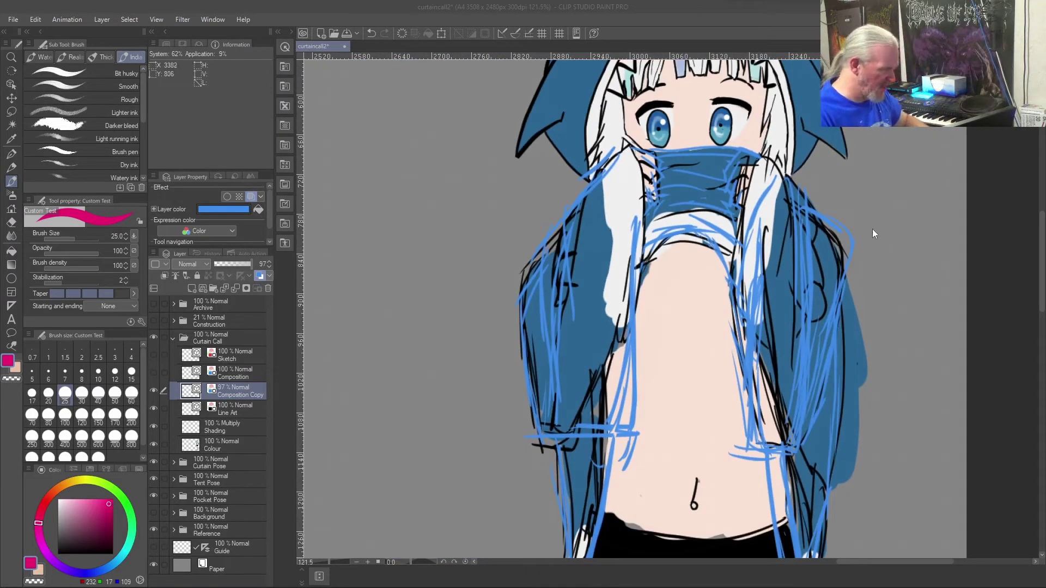
scroll(747, 180, "up", 3)
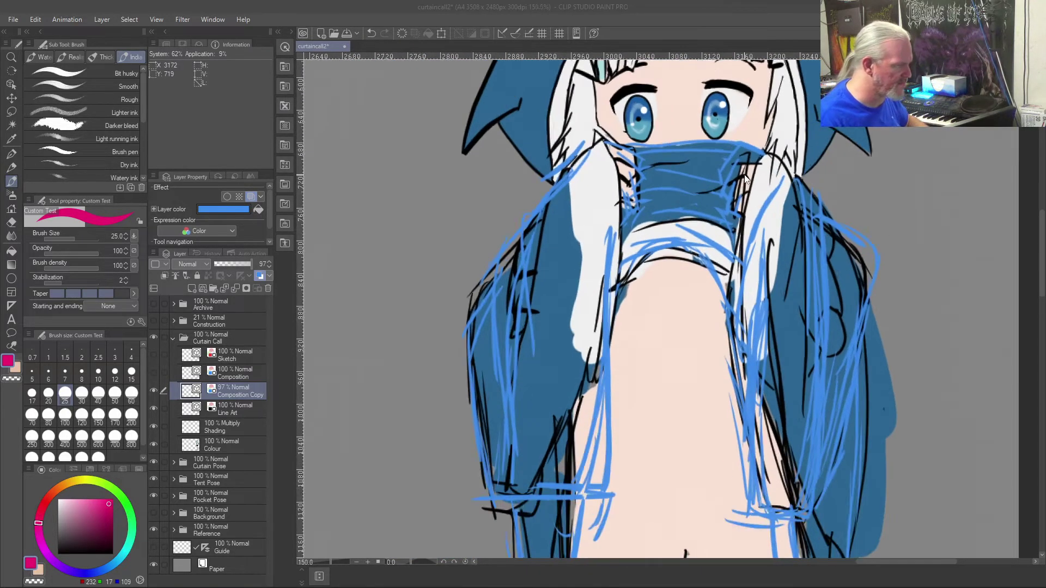
scroll(746, 180, "up", 1)
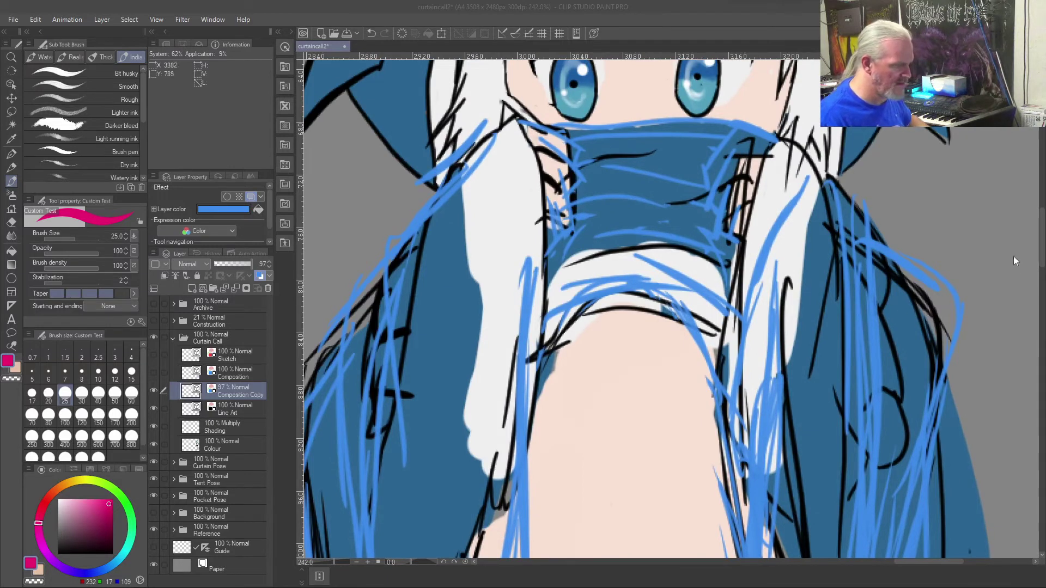
left_click_drag(1042, 253, 1041, 236)
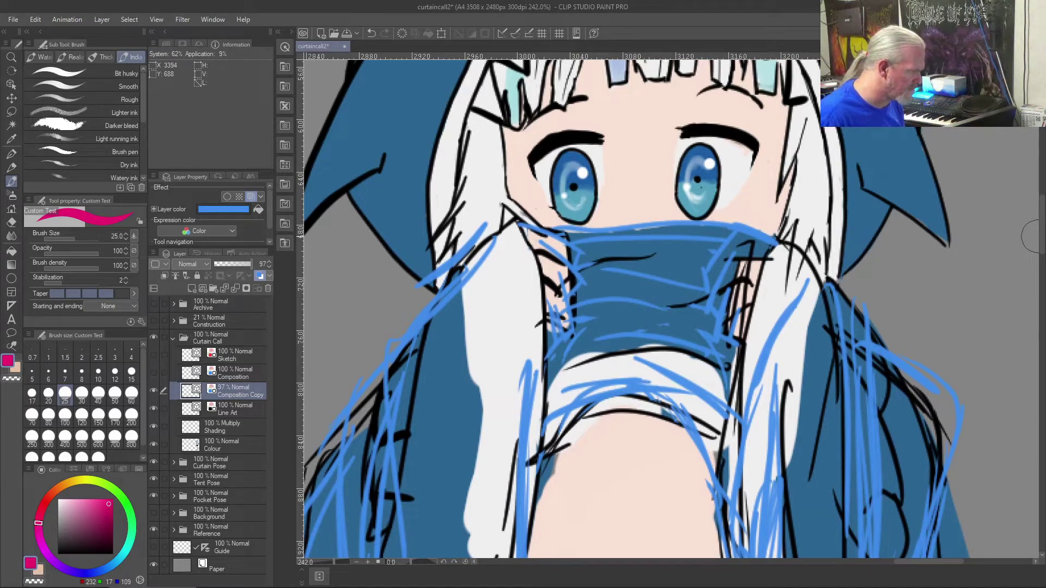
left_click(244, 408)
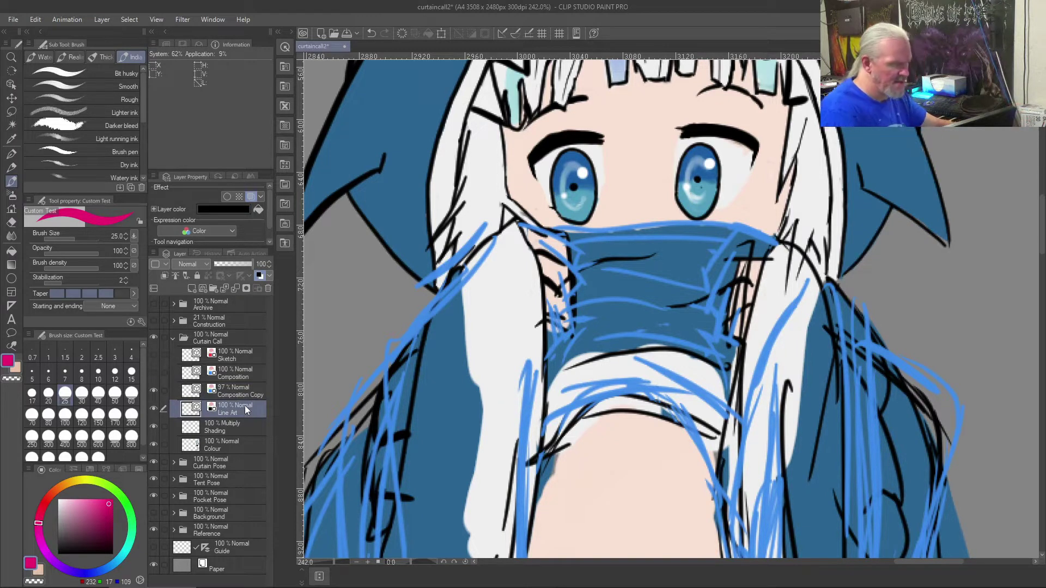
key("j")
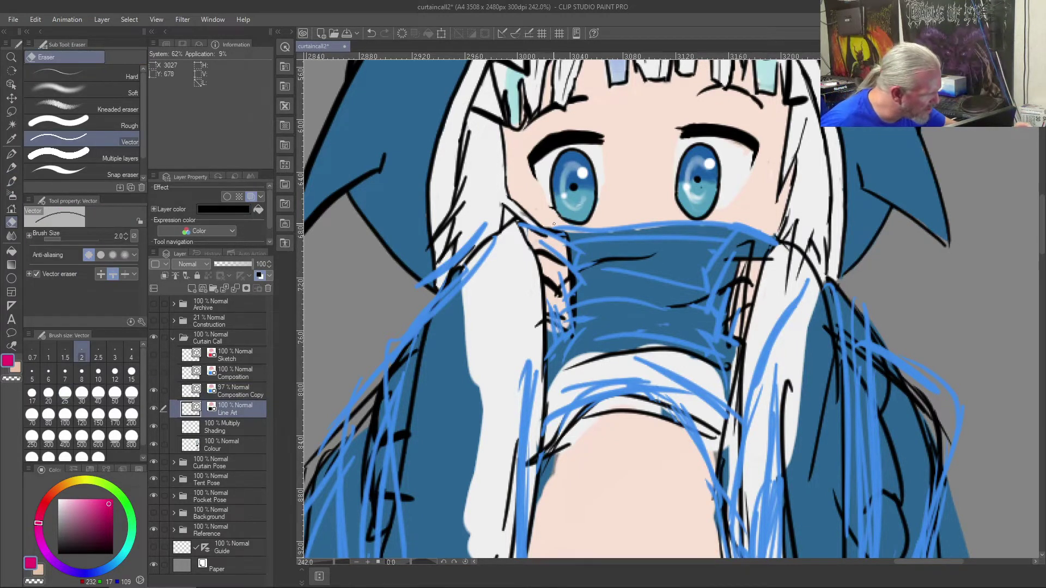
left_click(564, 237)
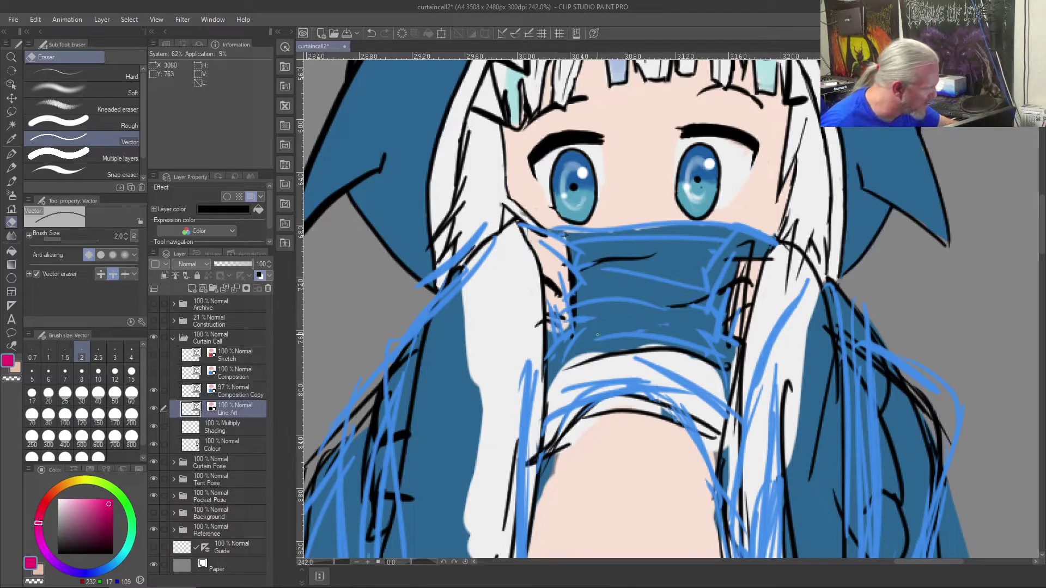
- Lower the Composition Copy layer's opacity to 37% and undo the last stray edit
left_click(240, 391)
left_click_drag(240, 266, 228, 267)
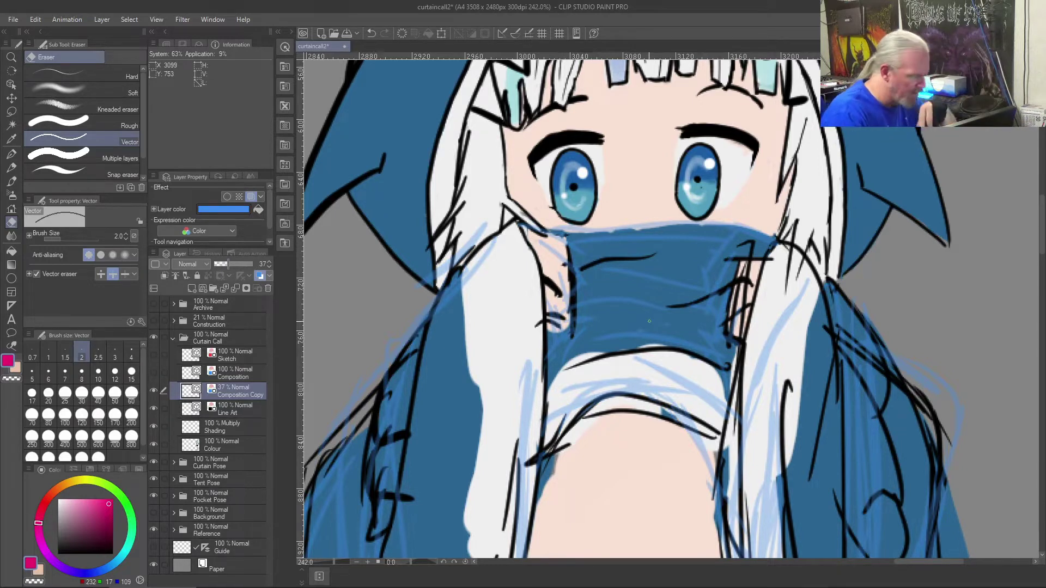
key("ctrl+z")
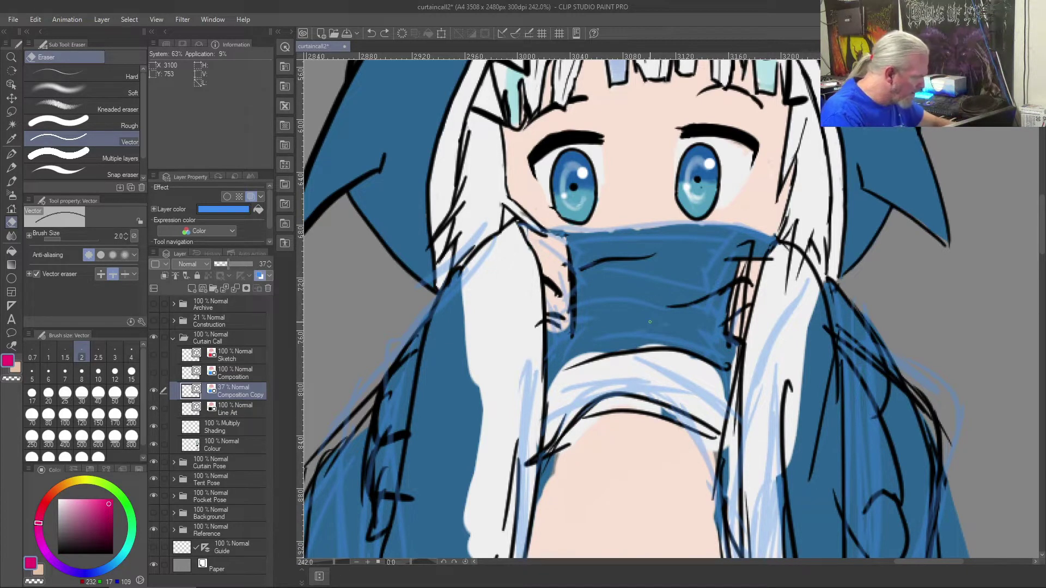
- Erase the rough finger and fold lines at both edges of the raised hoodie on the Line Art layer
left_click(246, 407)
left_click(549, 272)
mouse_move(566, 247)
left_mouse_down()
mouse_move(582, 298)
mouse_move(562, 264)
mouse_move(573, 339)
left_mouse_up()
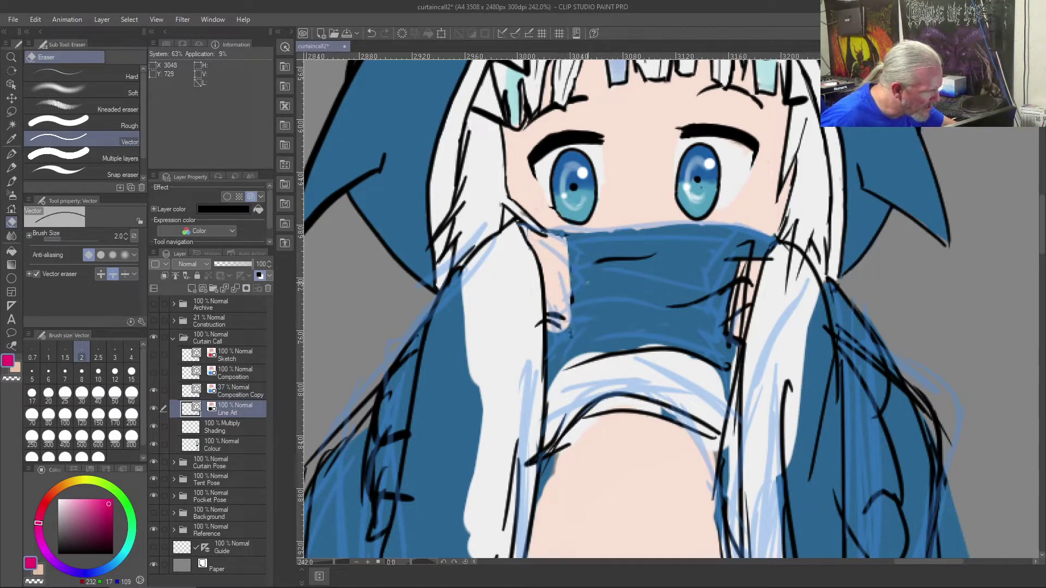
left_click_drag(593, 246, 615, 279)
mouse_move(755, 250)
left_mouse_down()
mouse_move(744, 301)
mouse_move(751, 254)
mouse_move(725, 299)
mouse_move(739, 295)
mouse_move(727, 338)
mouse_move(739, 325)
mouse_move(739, 341)
mouse_move(740, 321)
mouse_move(726, 343)
left_mouse_up()
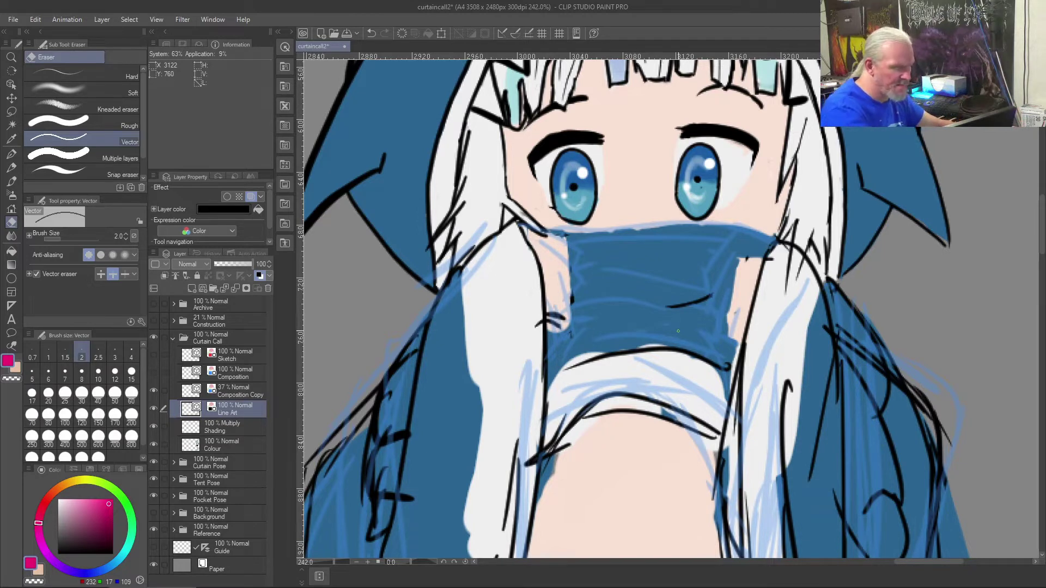
- Redraw the hand gripping the hoodie's left edge in black with the Custom Test brush at size 8, and erase leftover lines
key("b")
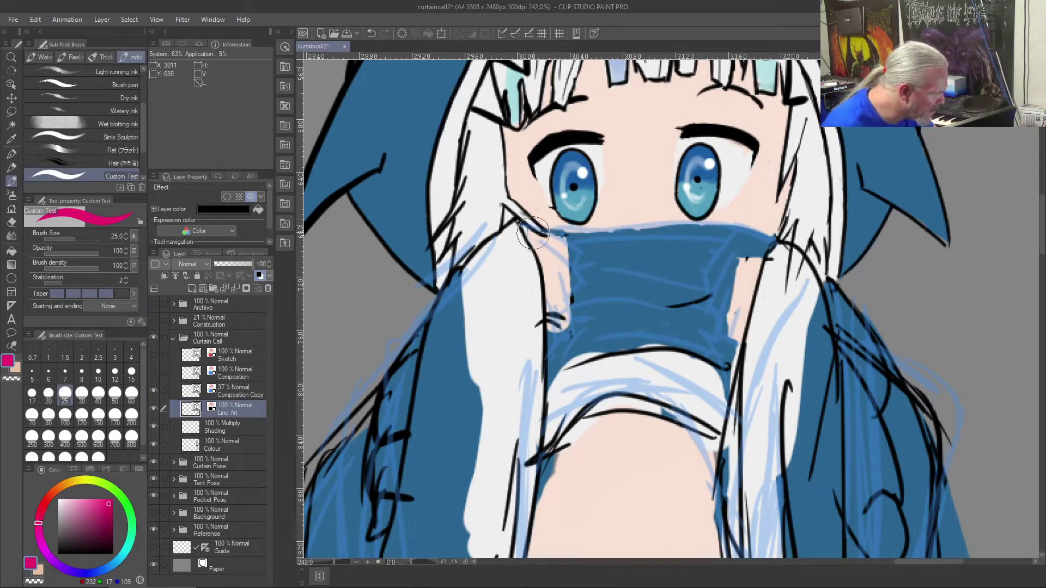
key("bracketleft")
key("bracketleft")
key("bracketleft")
key("bracketleft")
key("bracketleft")
key("bracketleft")
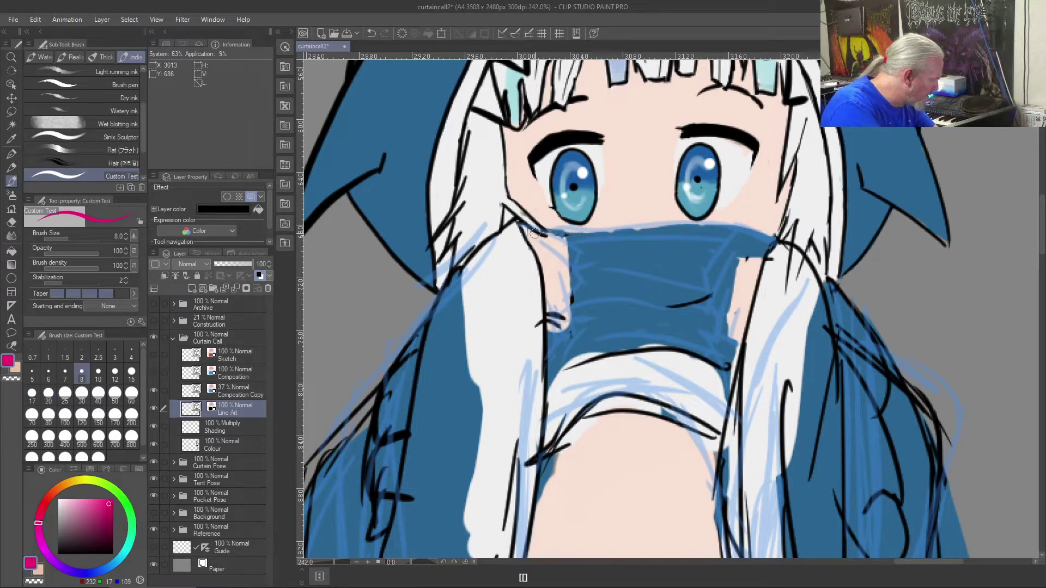
left_click_drag(519, 224, 573, 242)
key("ctrl+z")
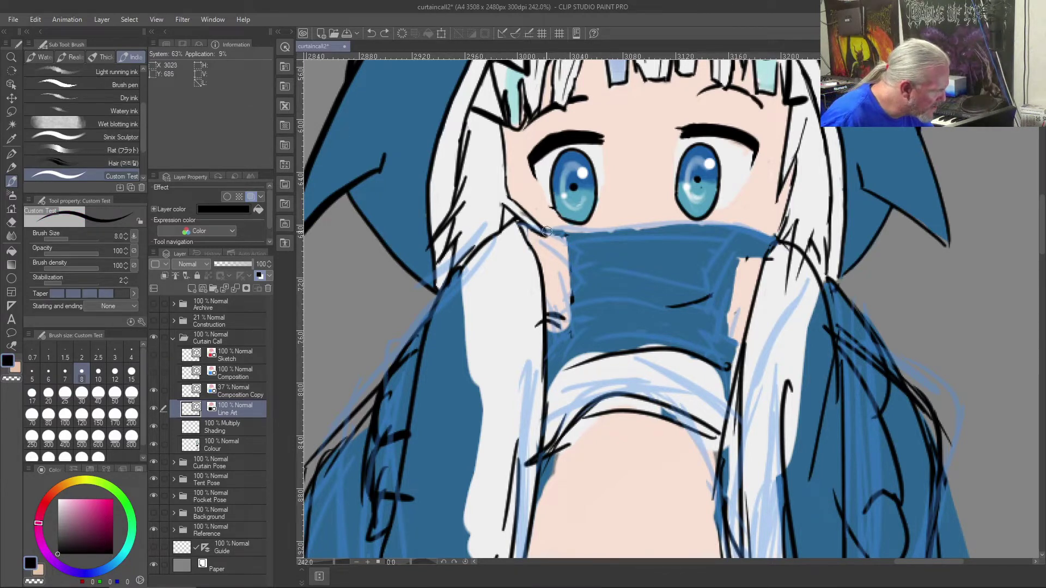
mouse_move(543, 230)
left_mouse_down()
mouse_move(577, 255)
mouse_move(577, 267)
mouse_move(551, 251)
mouse_move(585, 278)
mouse_move(575, 304)
mouse_move(562, 281)
mouse_move(570, 289)
left_mouse_up()
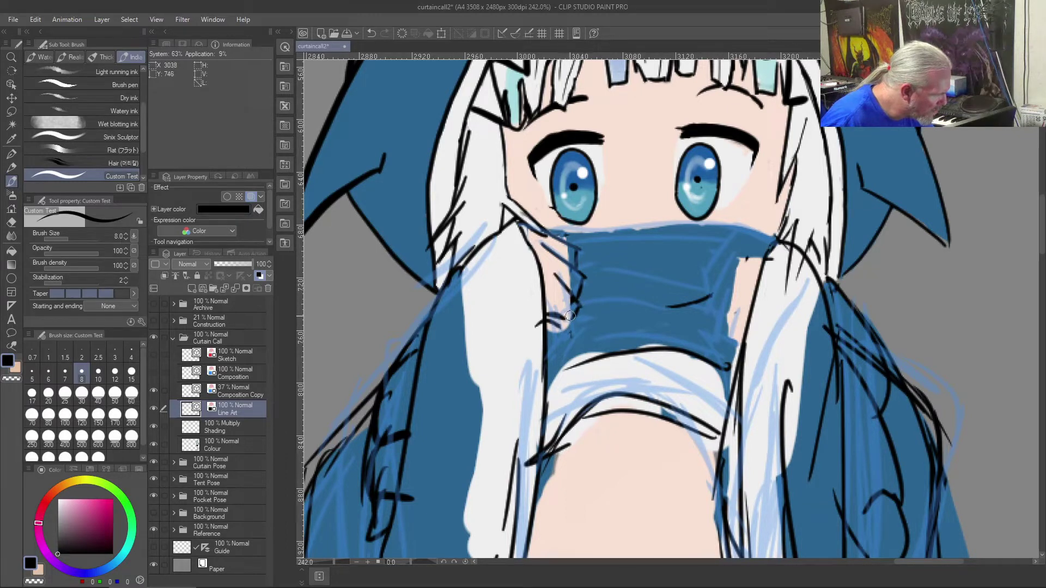
left_click_drag(572, 301, 568, 321)
left_click_drag(572, 317, 549, 336)
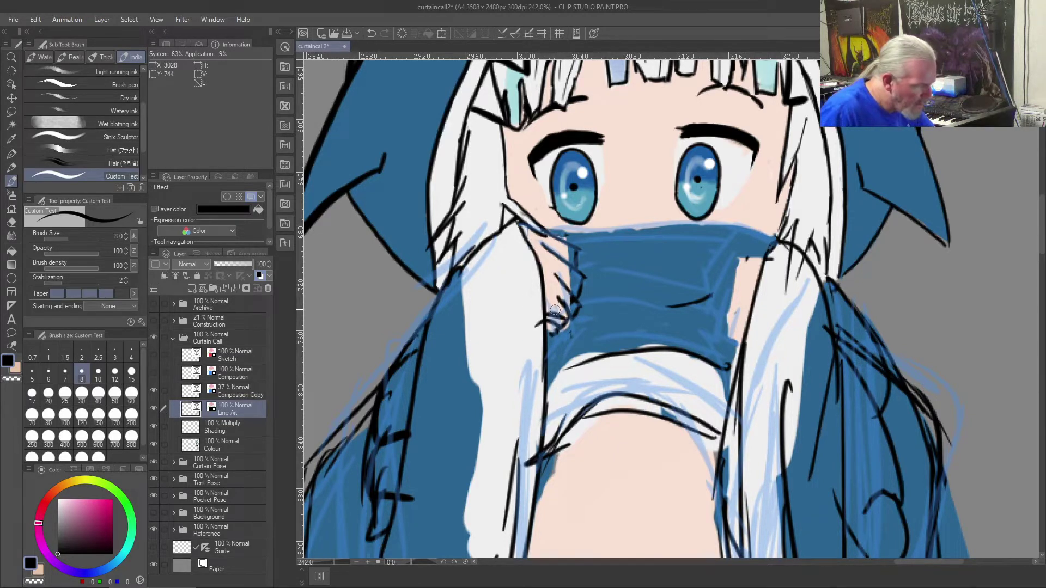
key("j")
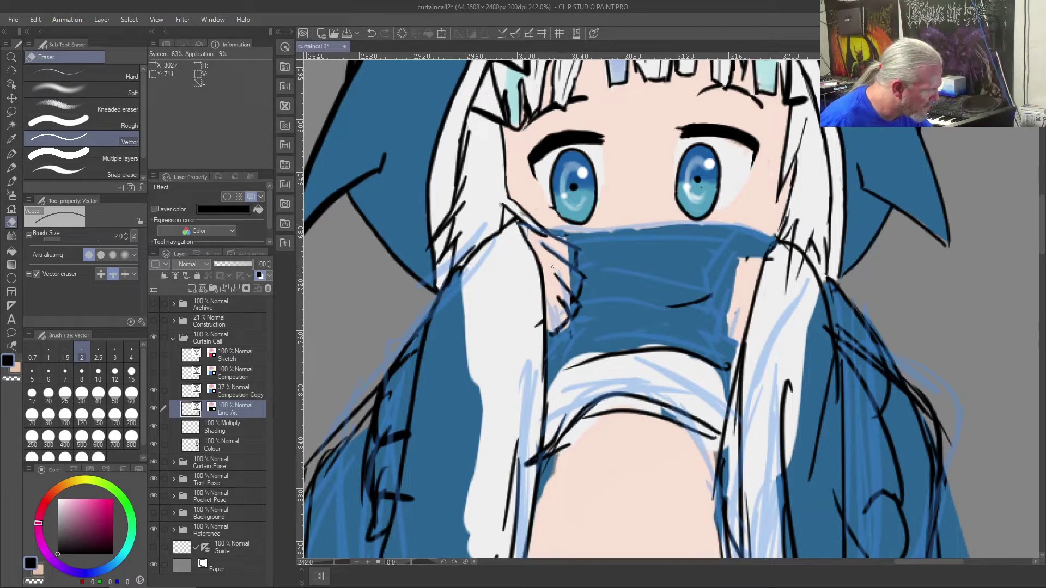
- Paint the redrawn left-edge fingers in the sampled skin tone on the Colour layer, and sample the adjoining hoodie blue
left_click(225, 445)
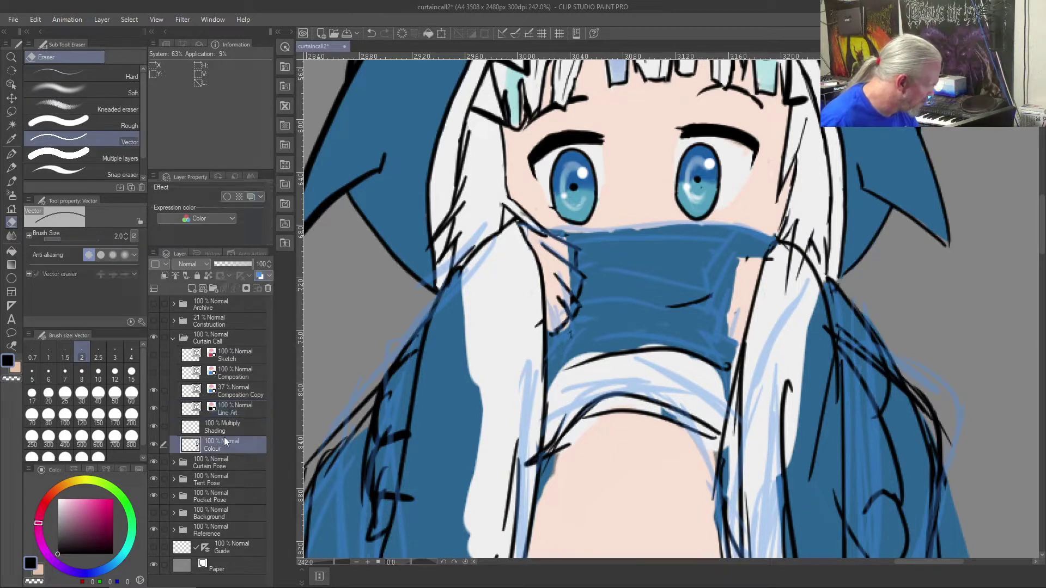
right_click(553, 263)
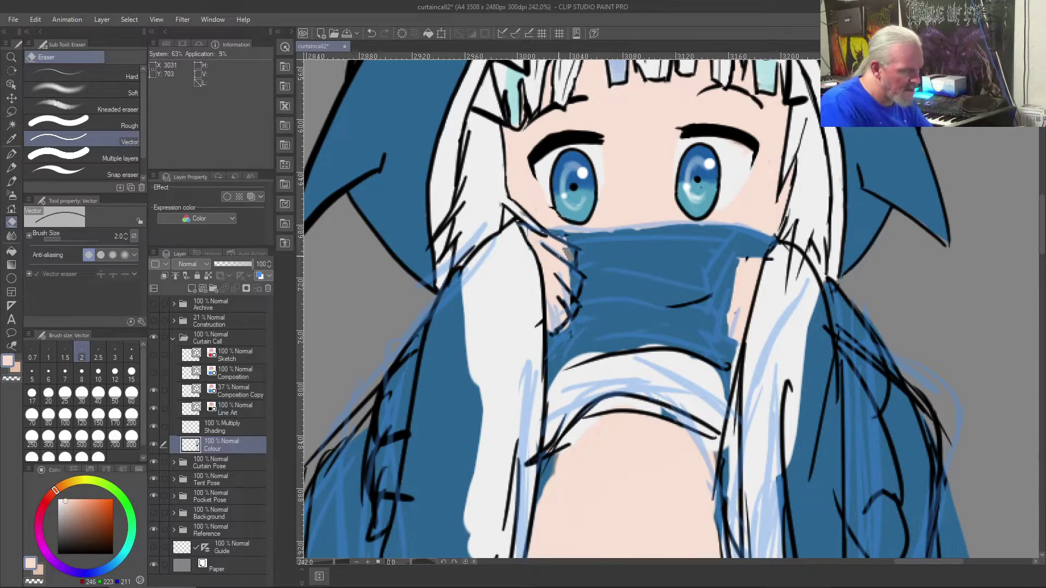
key("ctrl+z")
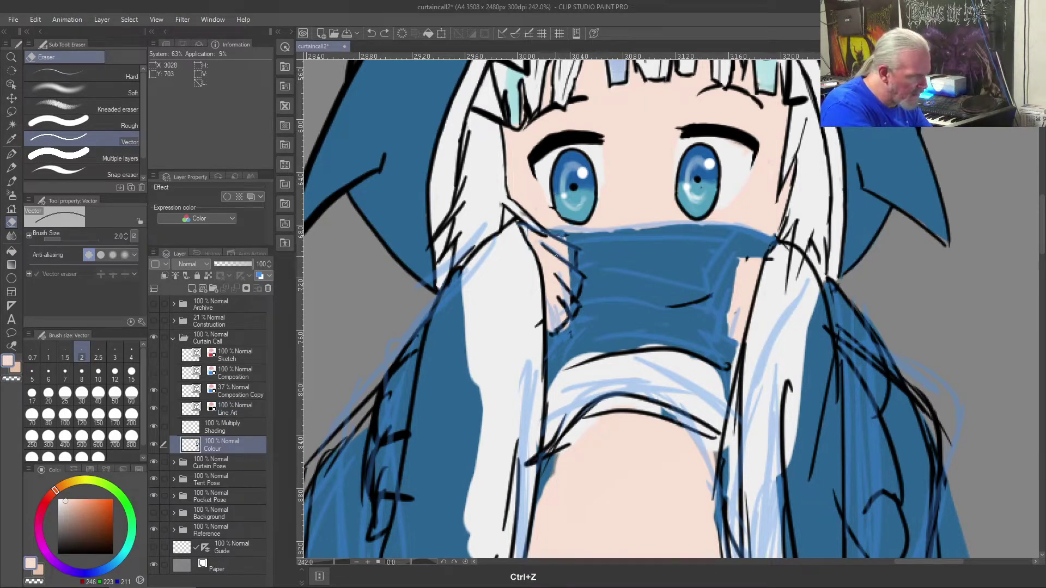
key("b")
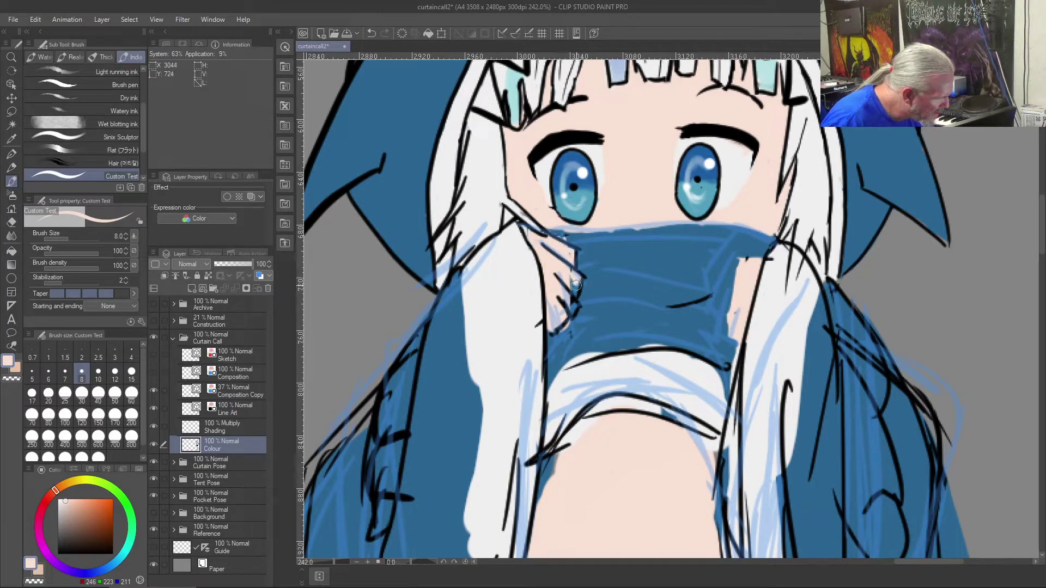
left_click_drag(577, 291, 564, 317)
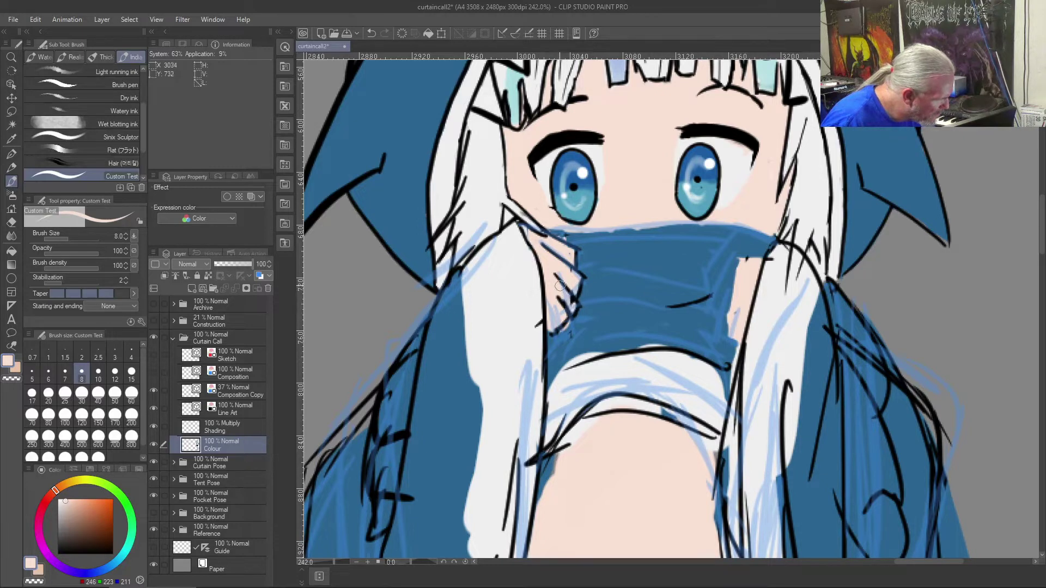
right_click(567, 338)
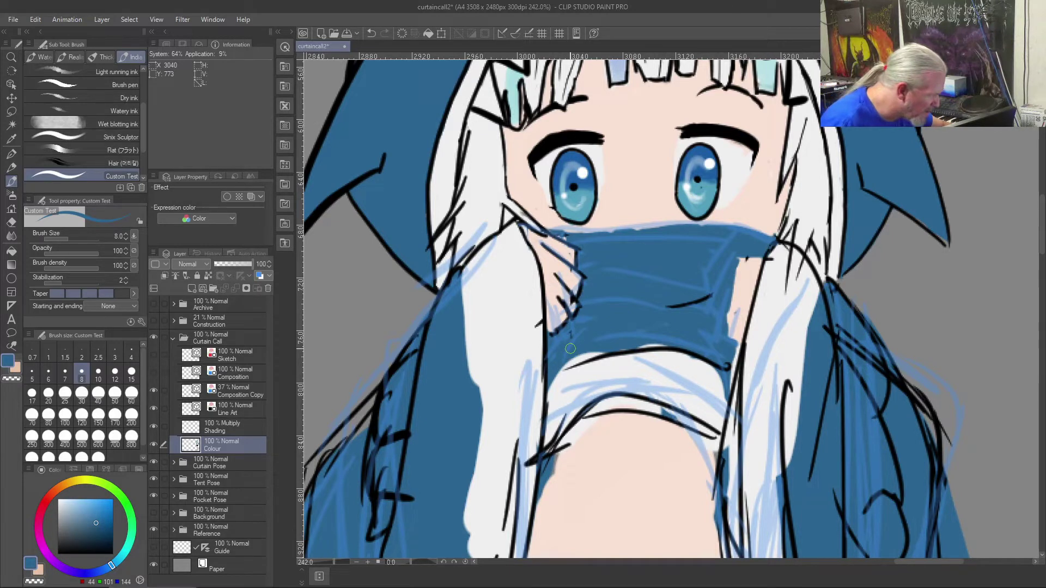
left_click(231, 428)
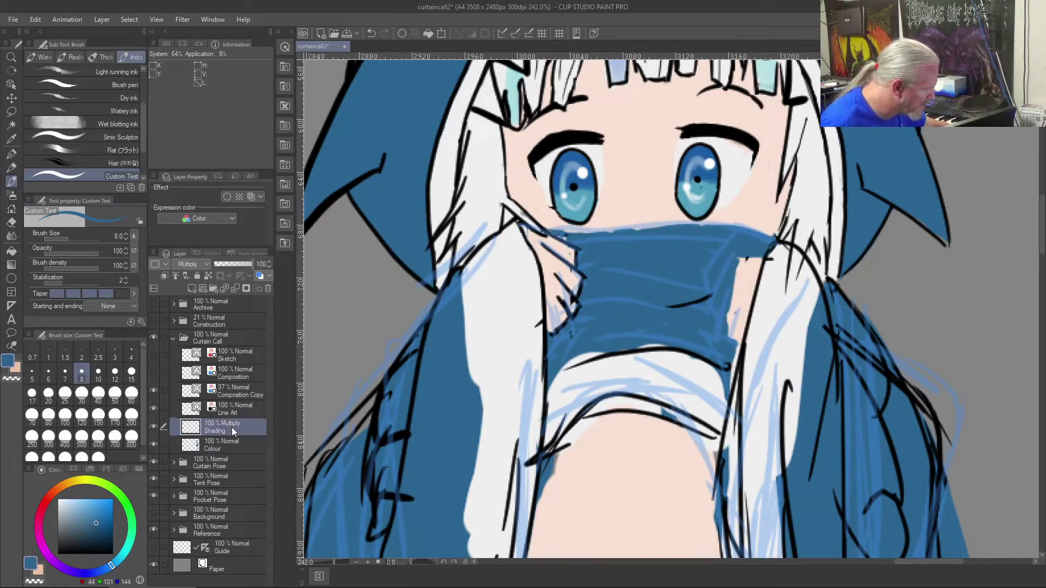
right_click(551, 268)
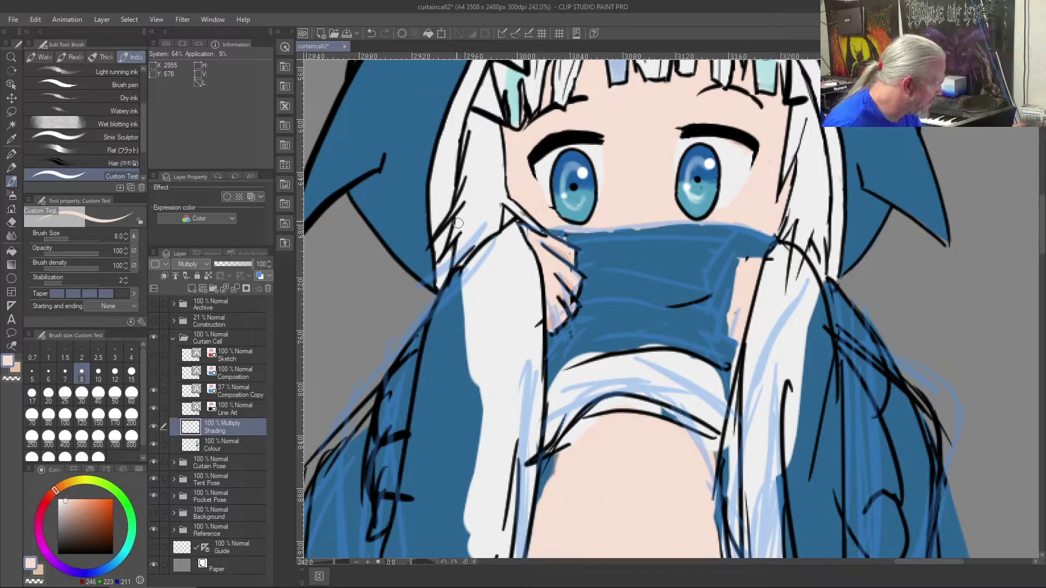
- Draw the outline of the hand gripping the hoodie's right edge in black on the Line Art layer
left_click(225, 405)
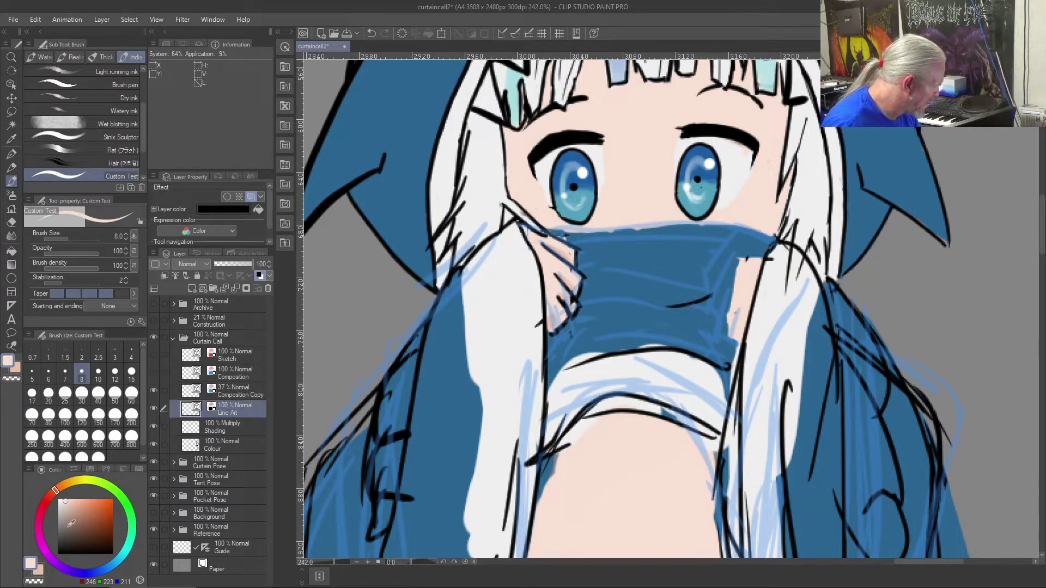
left_click_drag(71, 523, 57, 555)
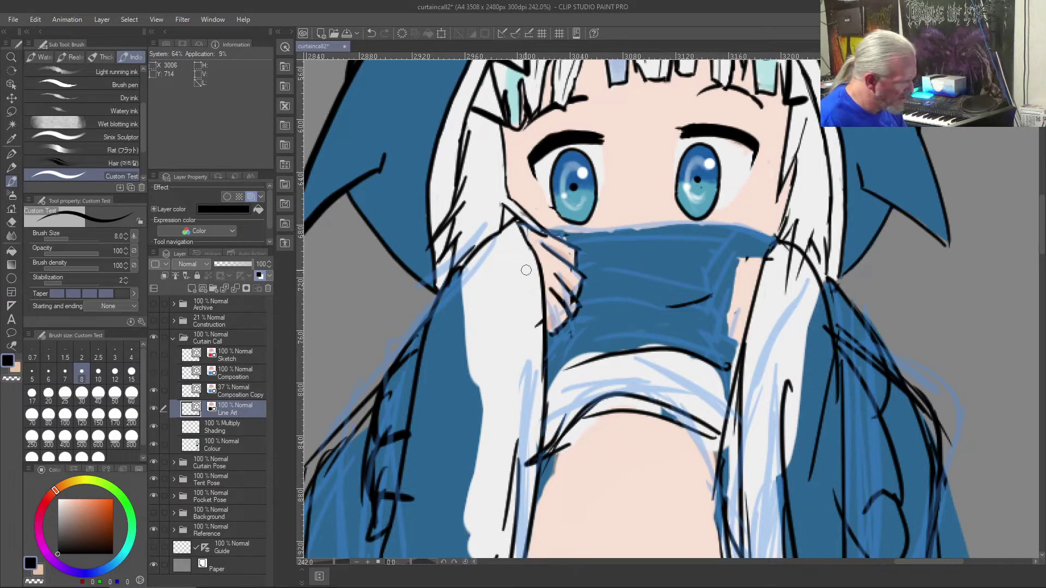
mouse_move(773, 236)
left_mouse_down()
mouse_move(728, 232)
mouse_move(708, 268)
mouse_move(715, 282)
mouse_move(729, 260)
mouse_move(716, 300)
mouse_move(723, 313)
mouse_move(728, 292)
mouse_move(720, 325)
mouse_move(732, 340)
mouse_move(736, 320)
mouse_move(733, 343)
mouse_move(737, 306)
left_mouse_up()
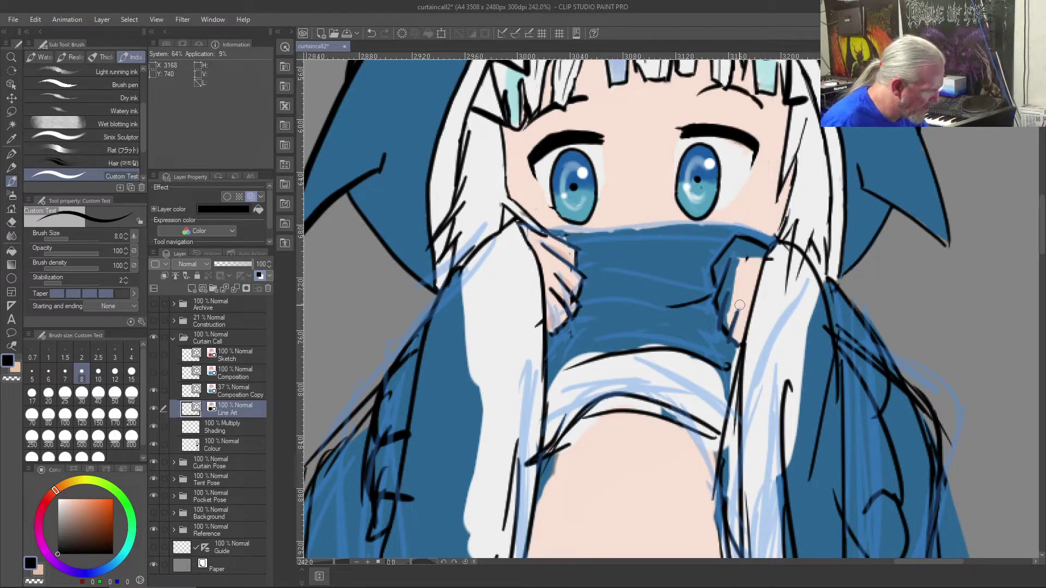
- Paint the hand gripping the hoodie's right edge in the sampled skin tone on the Colour layer
right_click(741, 272)
left_click(218, 421)
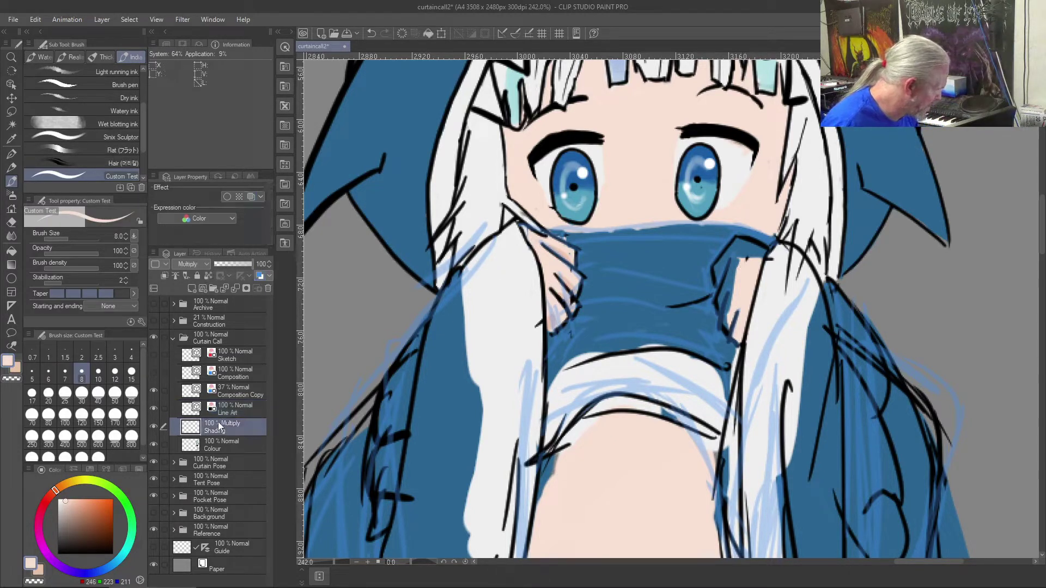
left_click(218, 445)
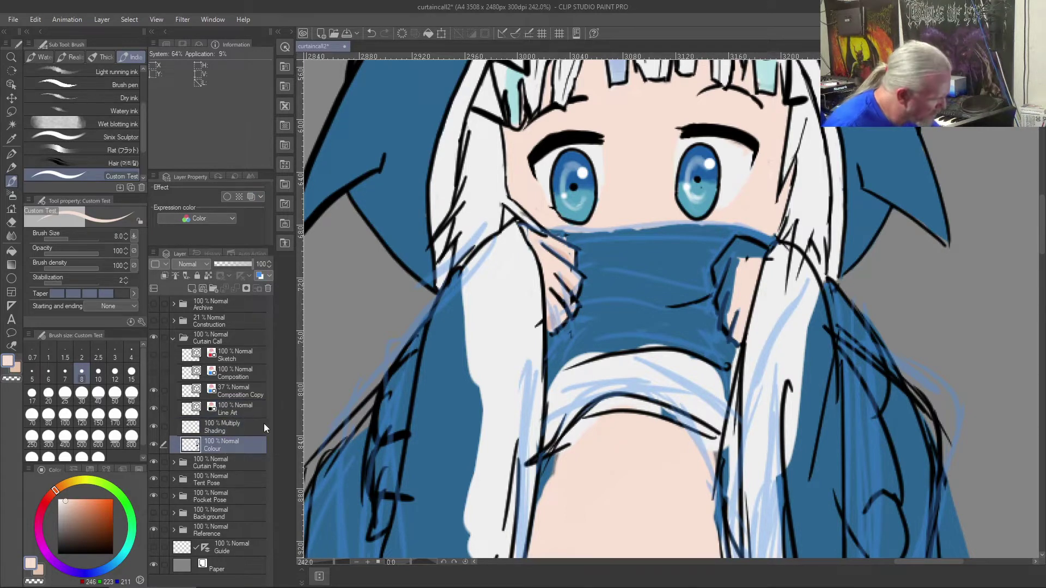
mouse_move(738, 251)
left_mouse_down()
mouse_move(757, 262)
mouse_move(742, 246)
mouse_move(737, 261)
mouse_move(726, 257)
mouse_move(736, 245)
mouse_move(716, 285)
mouse_move(732, 262)
mouse_move(728, 315)
left_mouse_up()
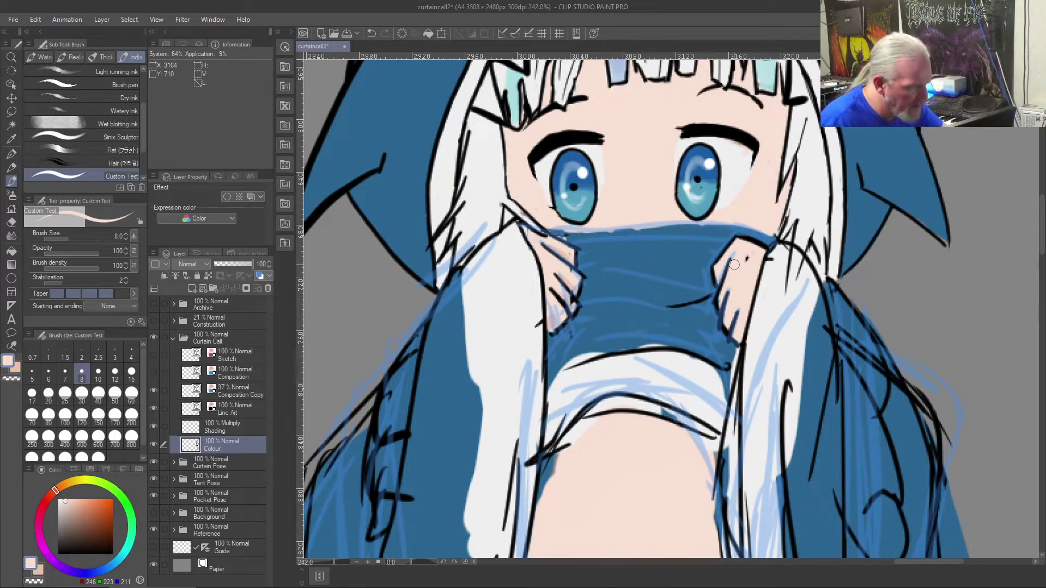
- Clear the stray marks from the right-edge hand, covering leftovers with the sampled skin tone on the Colour layer
key("j")
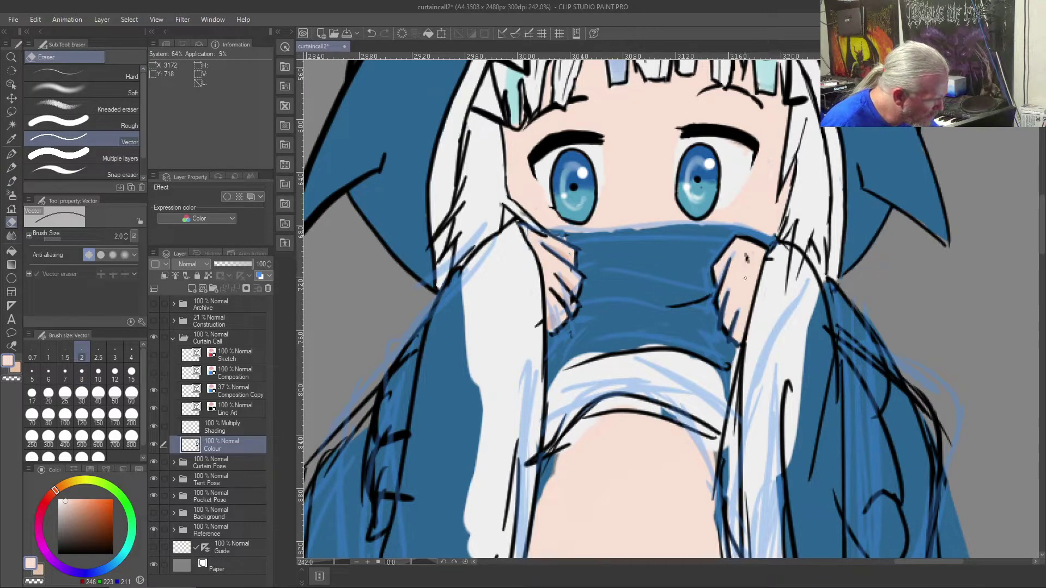
left_click(227, 411)
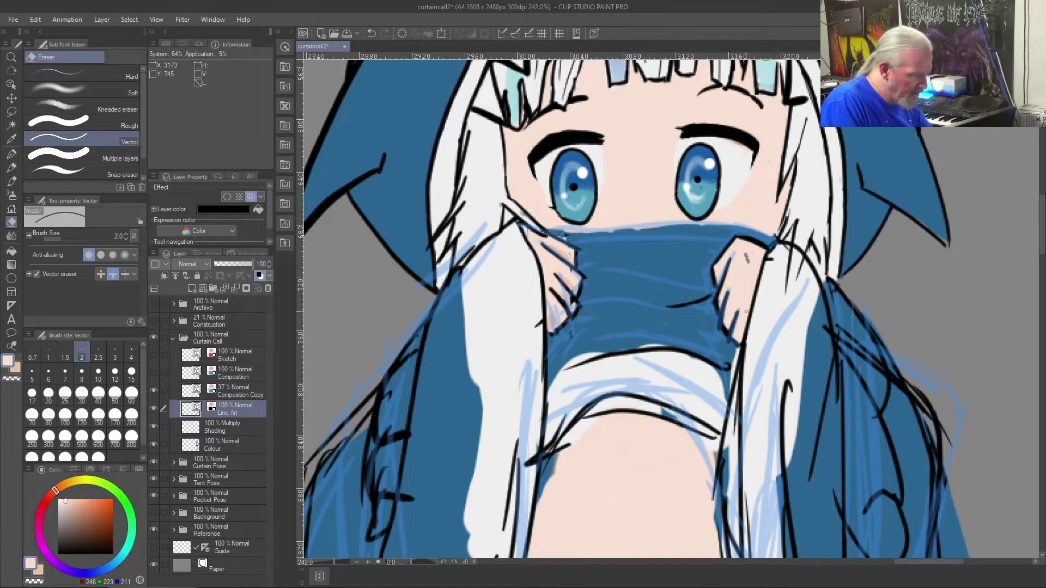
right_click(742, 281)
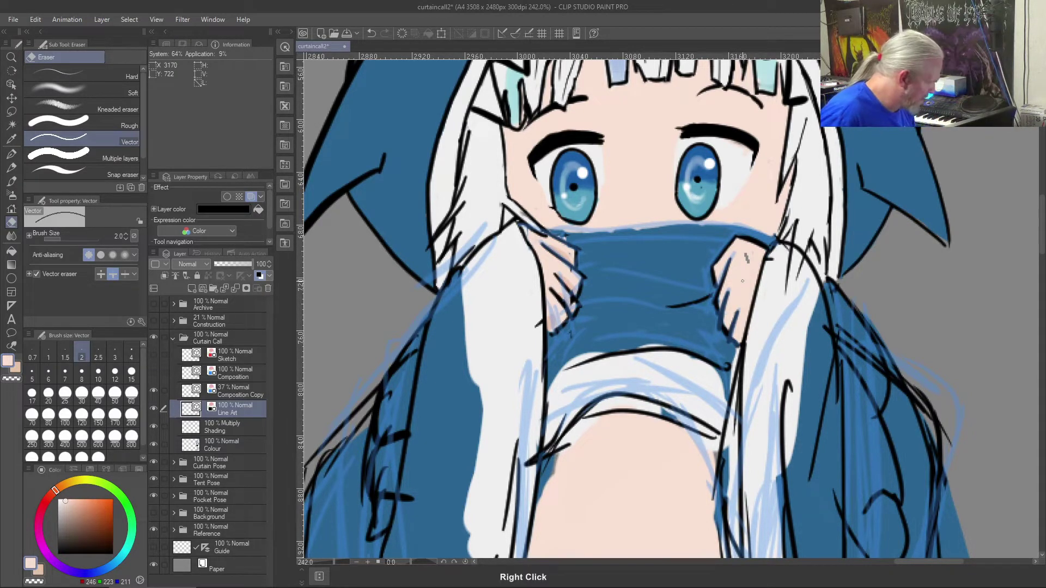
left_click(220, 446)
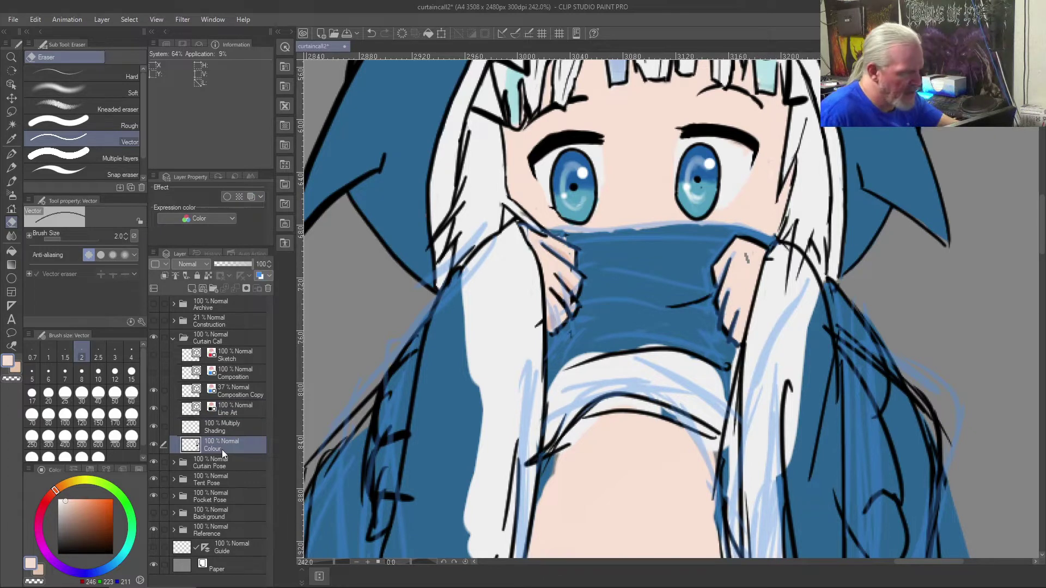
key("b")
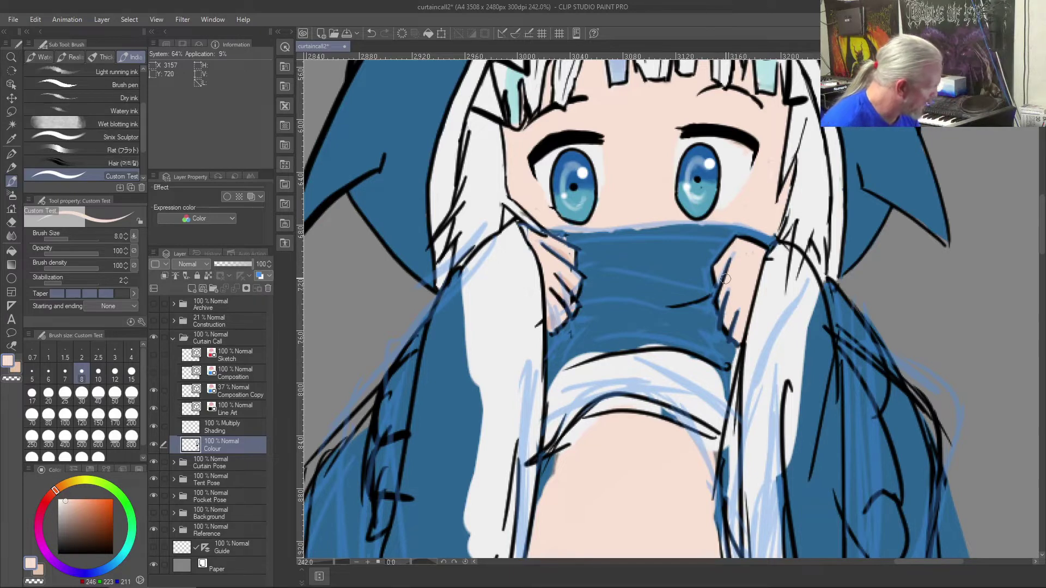
- Draw the finger lines of the right-edge hand in black on the Line Art layer, undoing and redrawing poor strokes
left_click(225, 411)
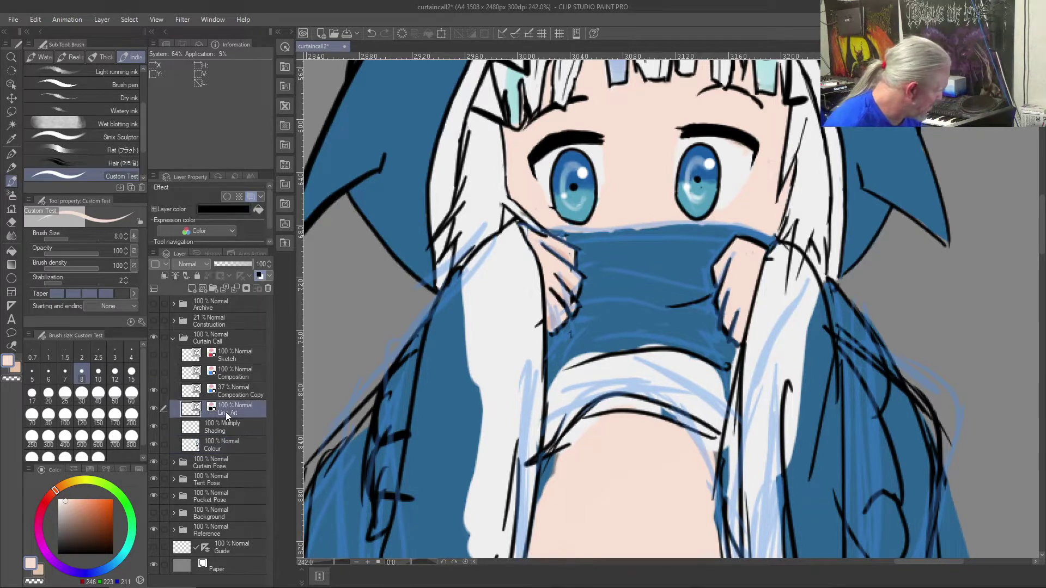
key("x")
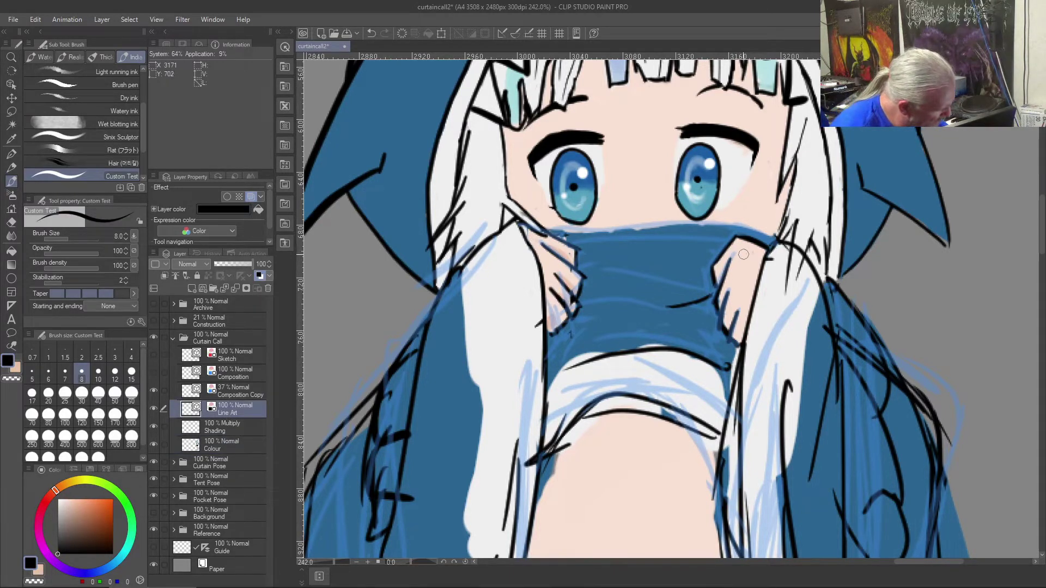
mouse_move(734, 259)
left_mouse_down()
mouse_move(734, 294)
mouse_move(745, 293)
left_mouse_up()
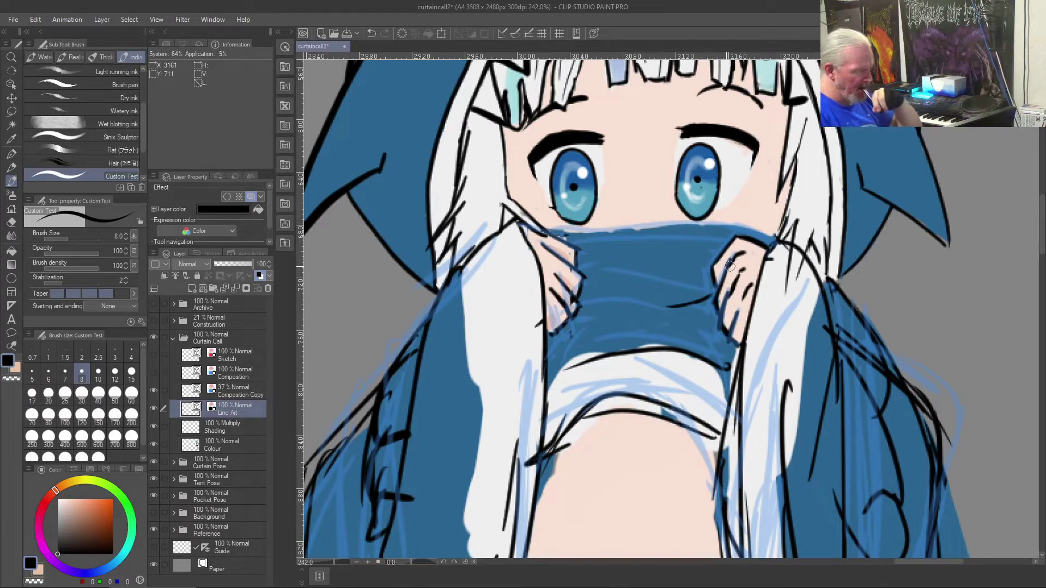
key("ctrl+shift+z")
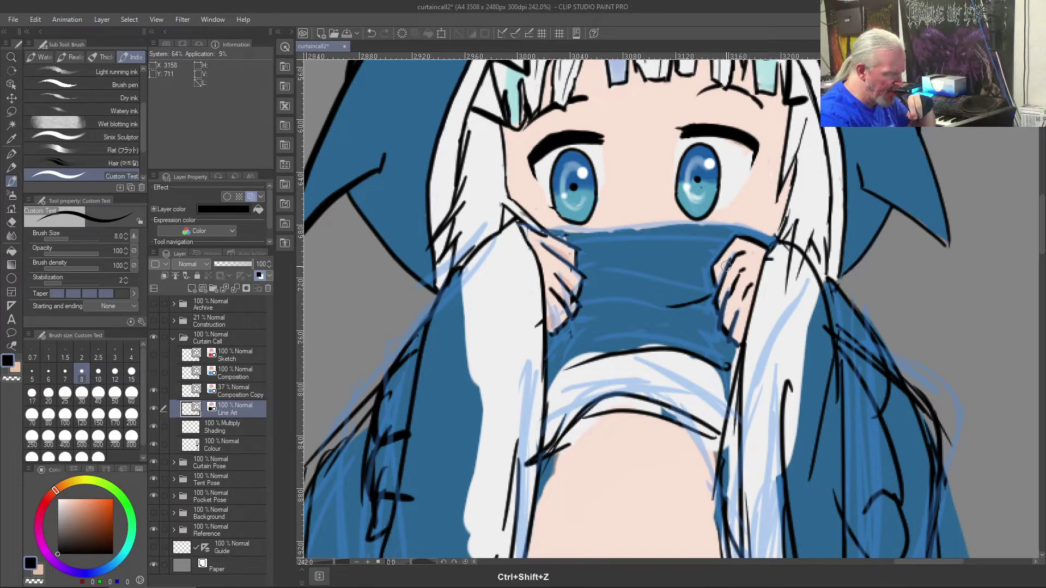
key("ctrl+z")
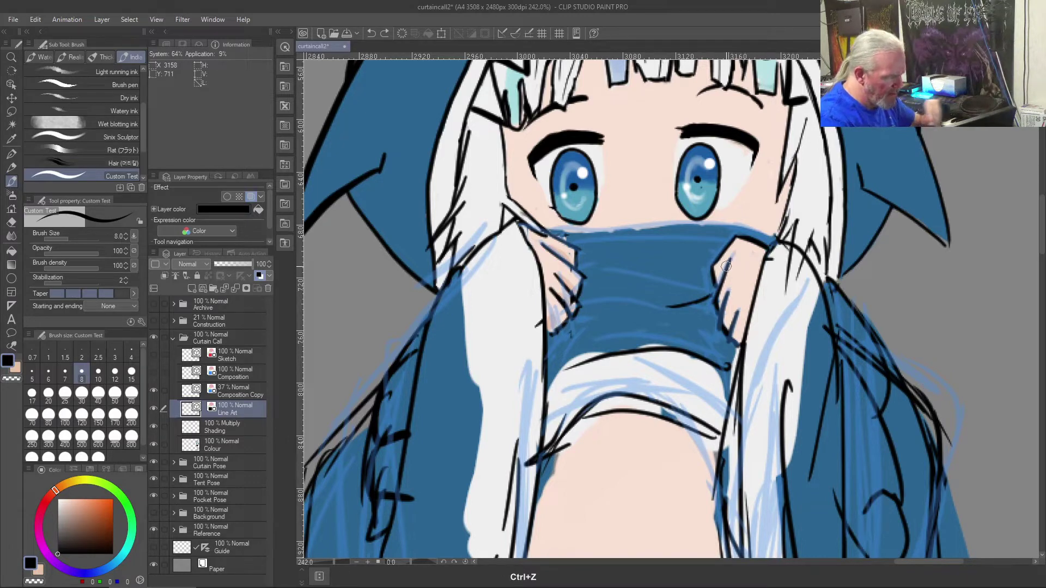
left_click_drag(732, 258, 745, 254)
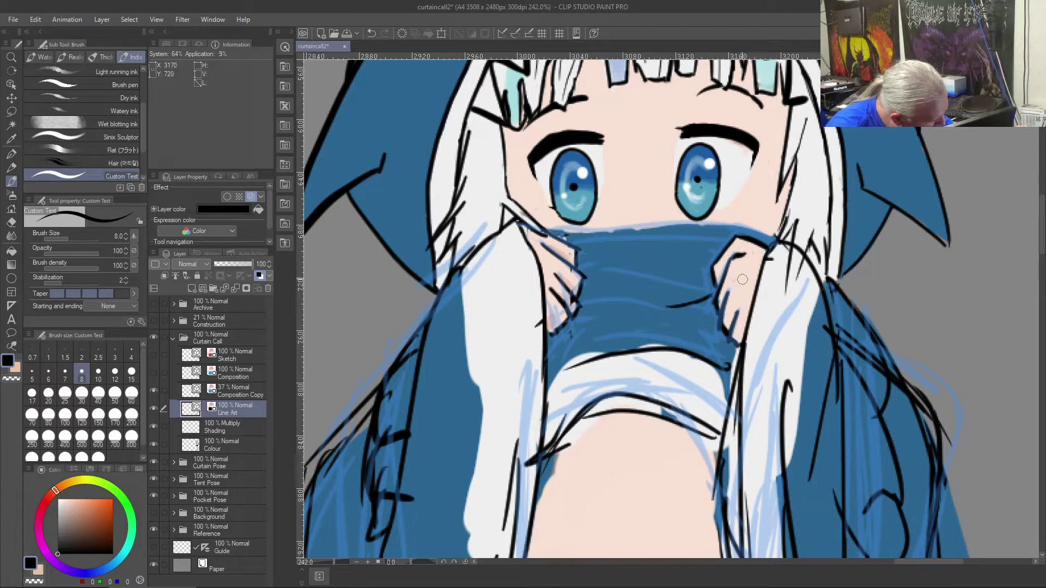
left_click_drag(738, 276, 745, 274)
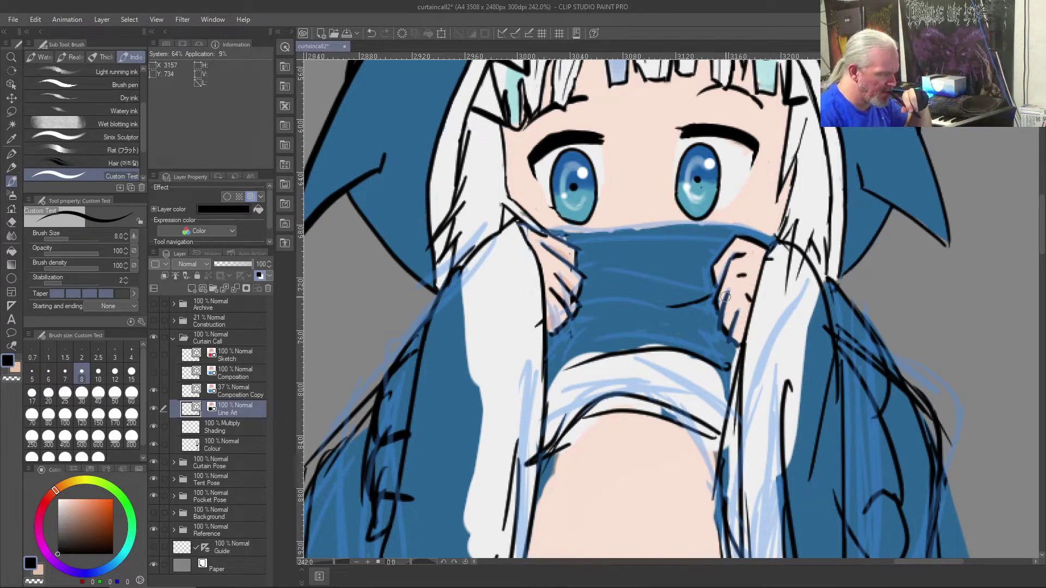
key("ctrl+z")
key("ctrl+z")
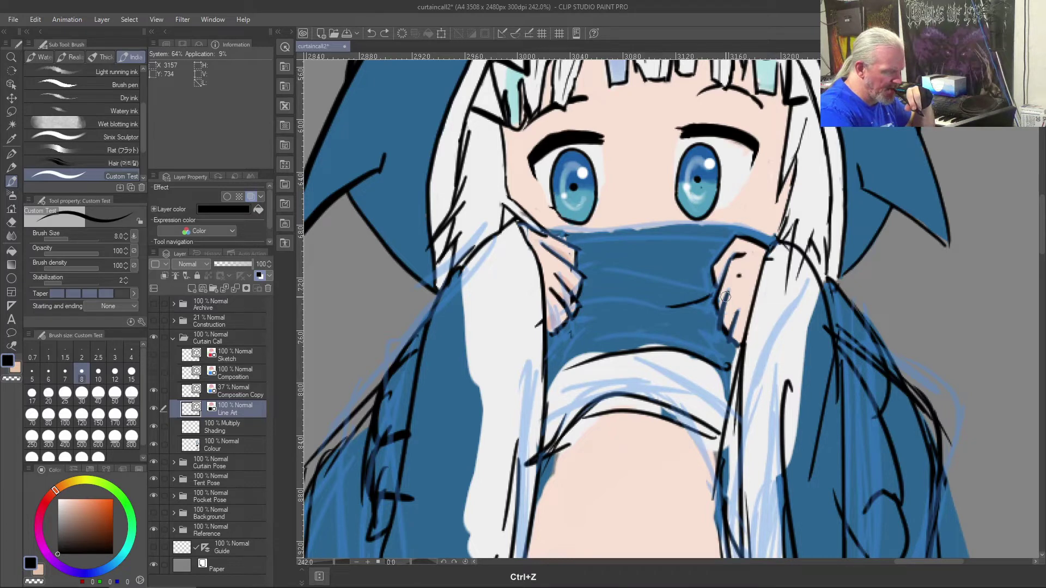
left_click_drag(745, 276, 728, 299)
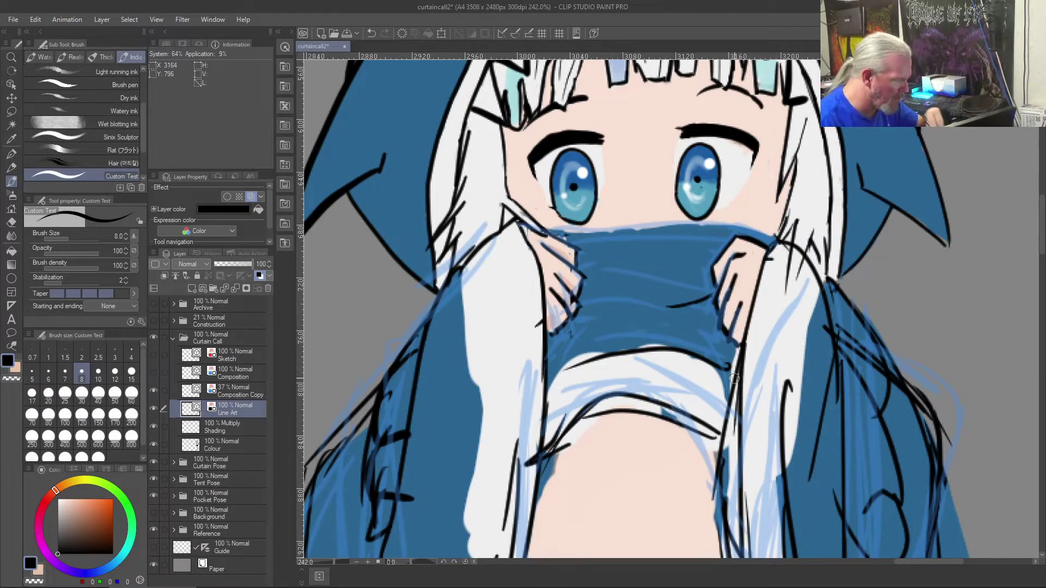
- Sample the hand's skin tone, and erase the line along the hair strand beside the left-edge hand on the Line Art layer
left_click(219, 429)
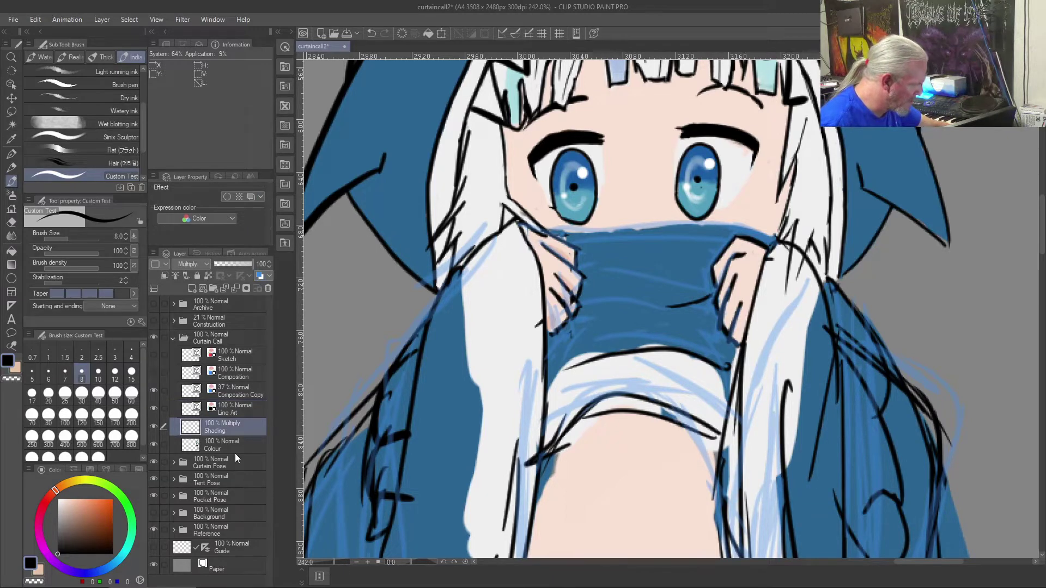
right_click(745, 285)
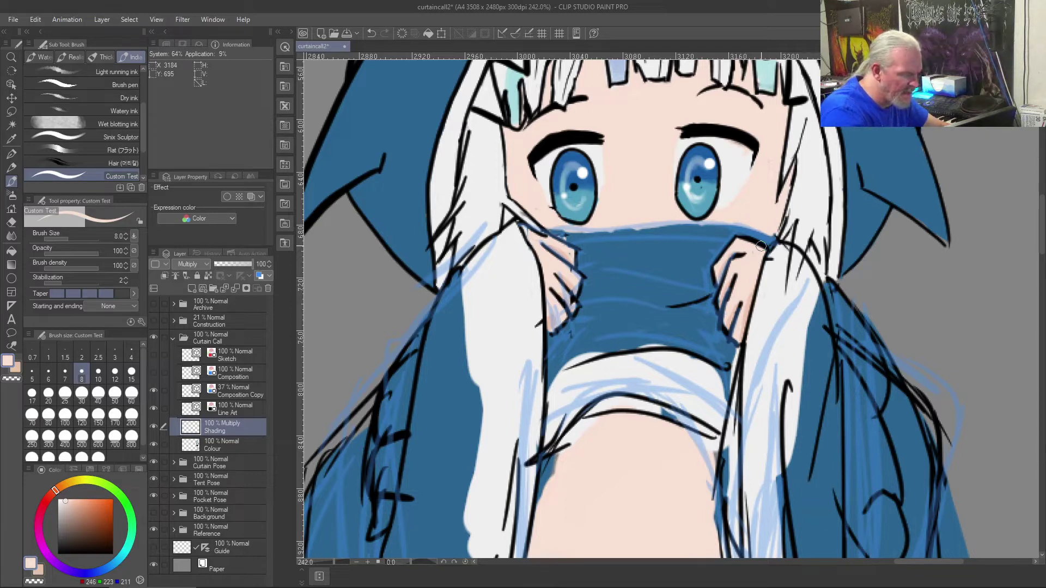
key("j")
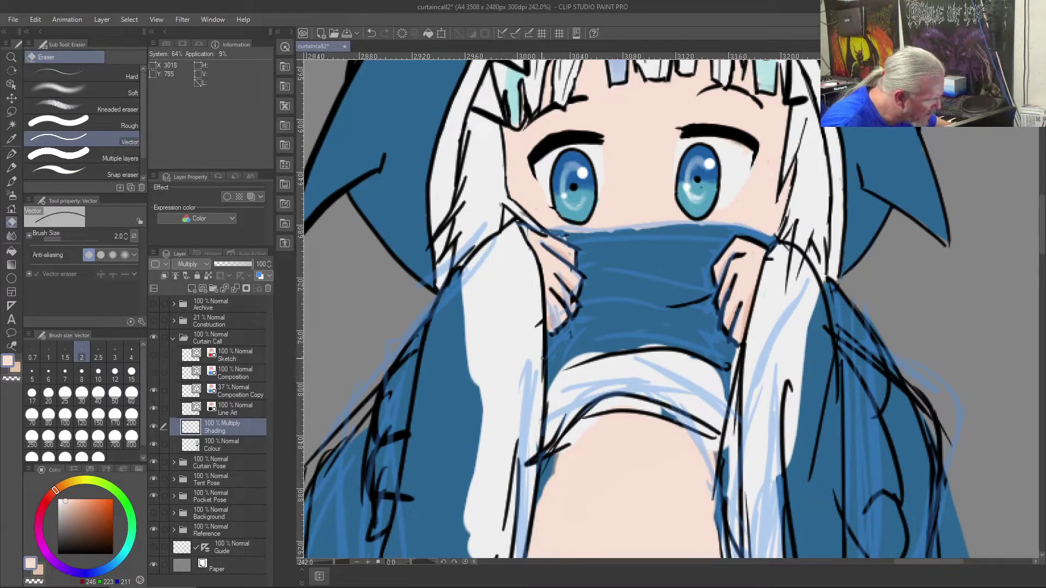
left_click(239, 408)
left_click_drag(543, 332, 541, 372)
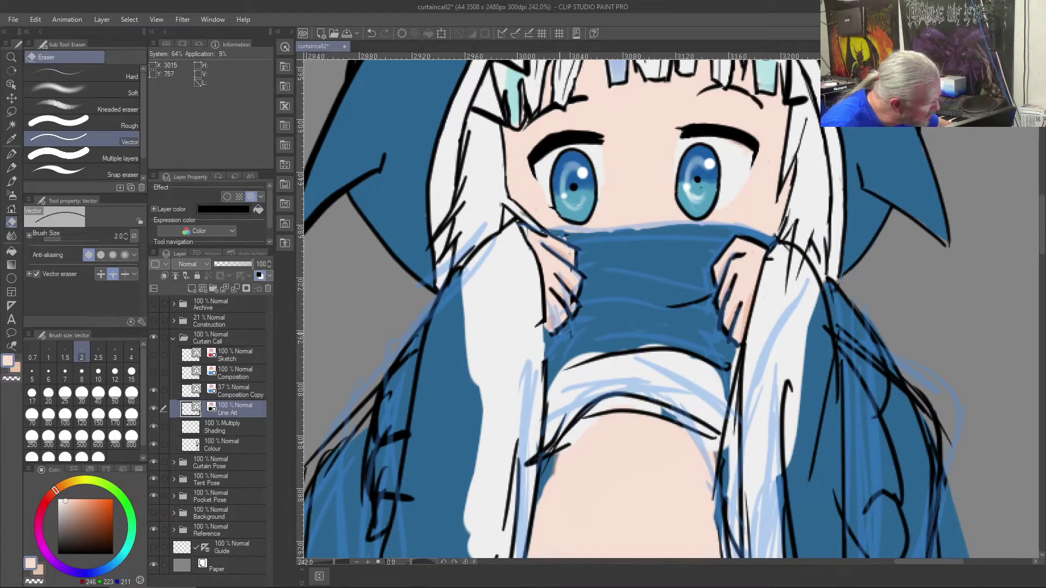
left_click(541, 320)
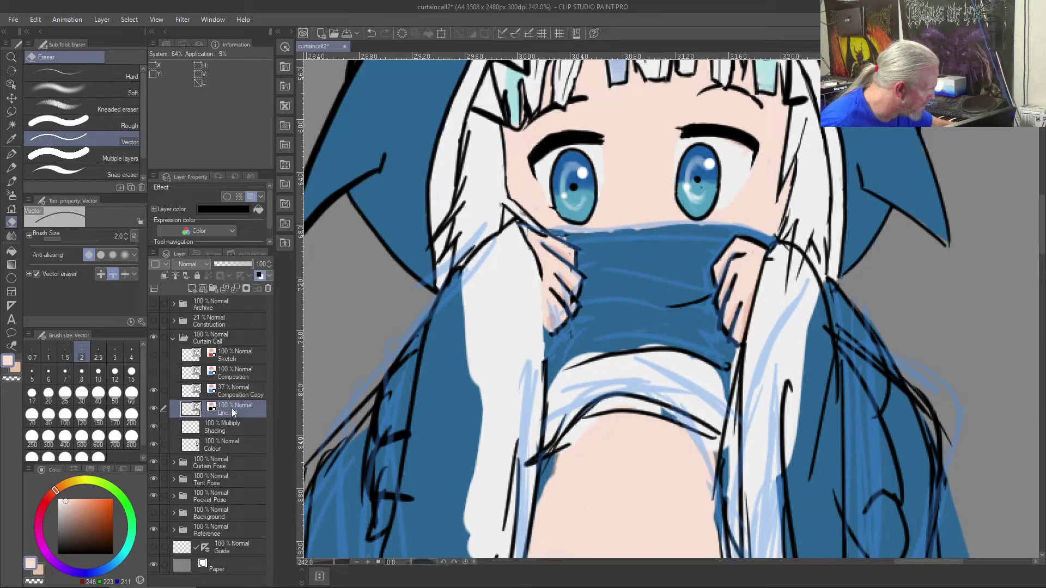
- Redraw the edge of the hair strand beside the left-edge hand in black with the Custom Test brush
left_click_drag(76, 504, 51, 567)
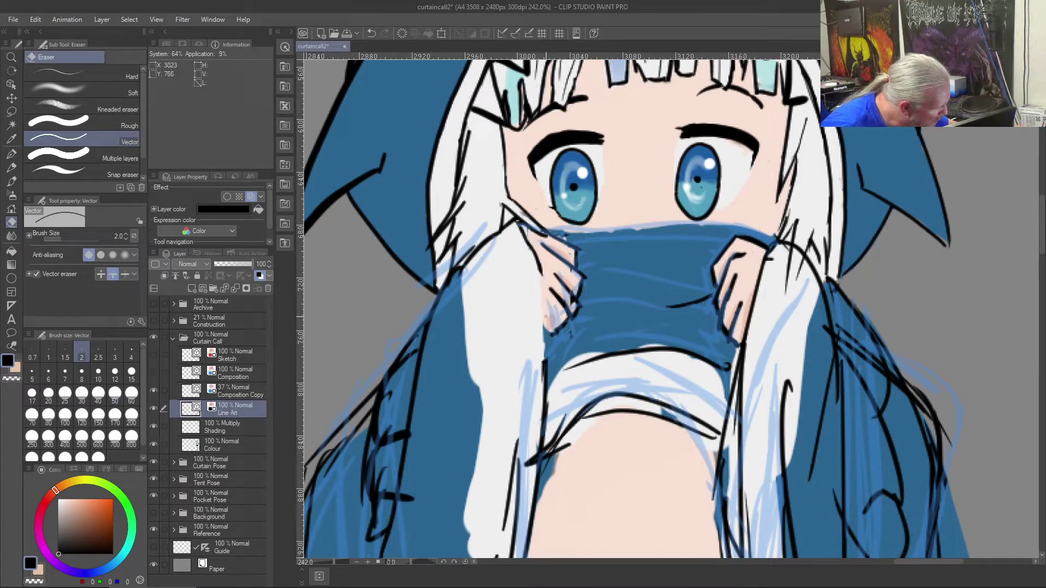
key("b")
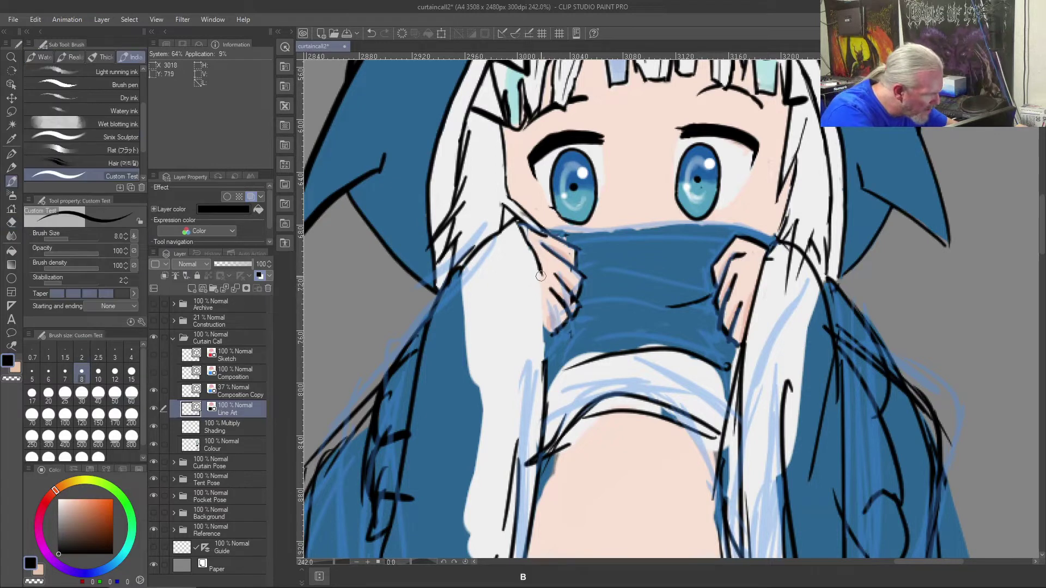
left_click_drag(545, 325, 546, 391)
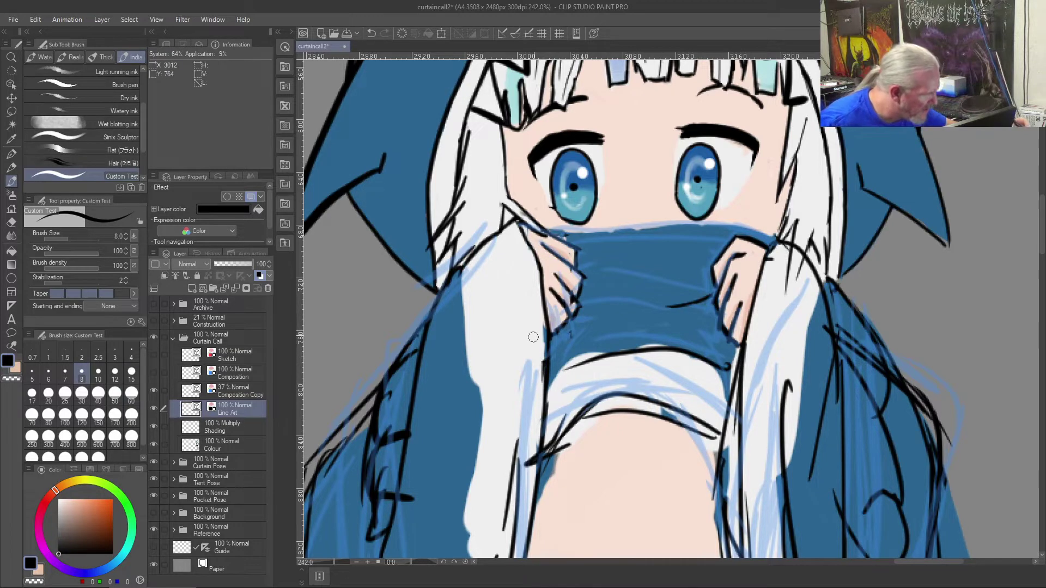
- Paint the hair strand's edge beside the left-edge hand in the sampled hair white on the Colour layer, undoing misplaced strokes
right_click(497, 308)
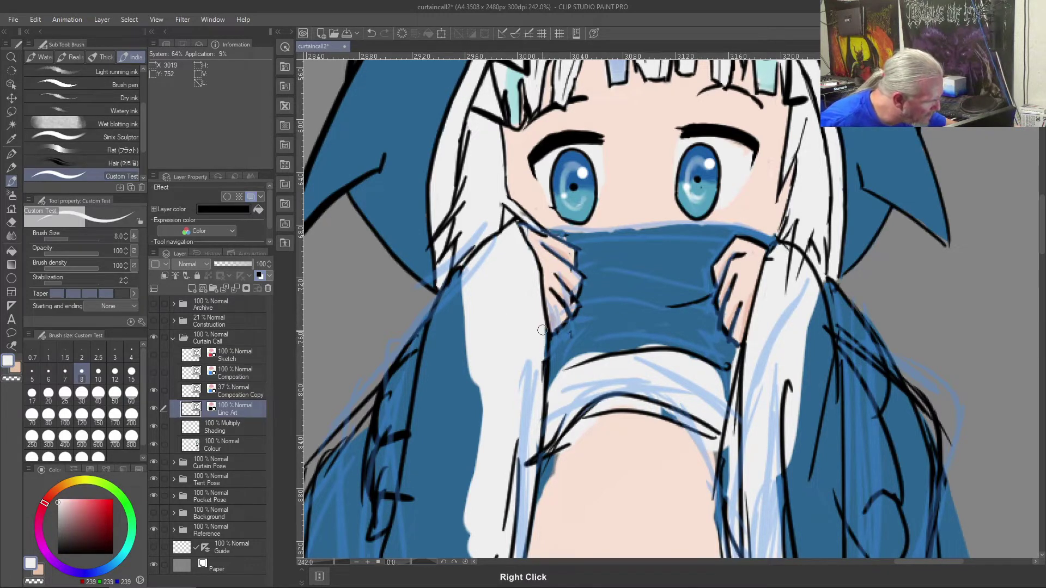
key("ctrl+z")
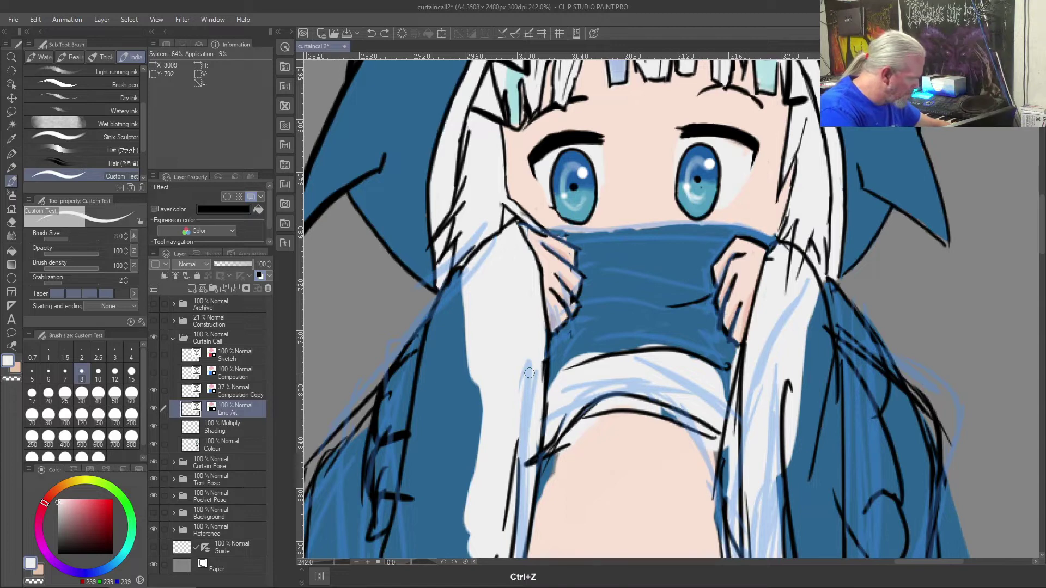
key("ctrl+z")
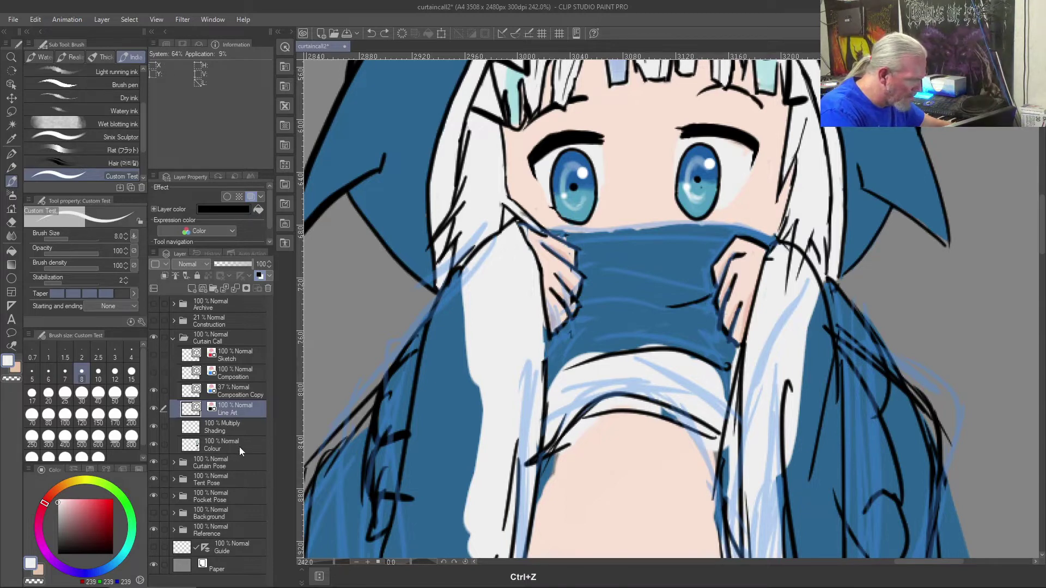
left_click(229, 450)
left_click_drag(542, 320, 540, 388)
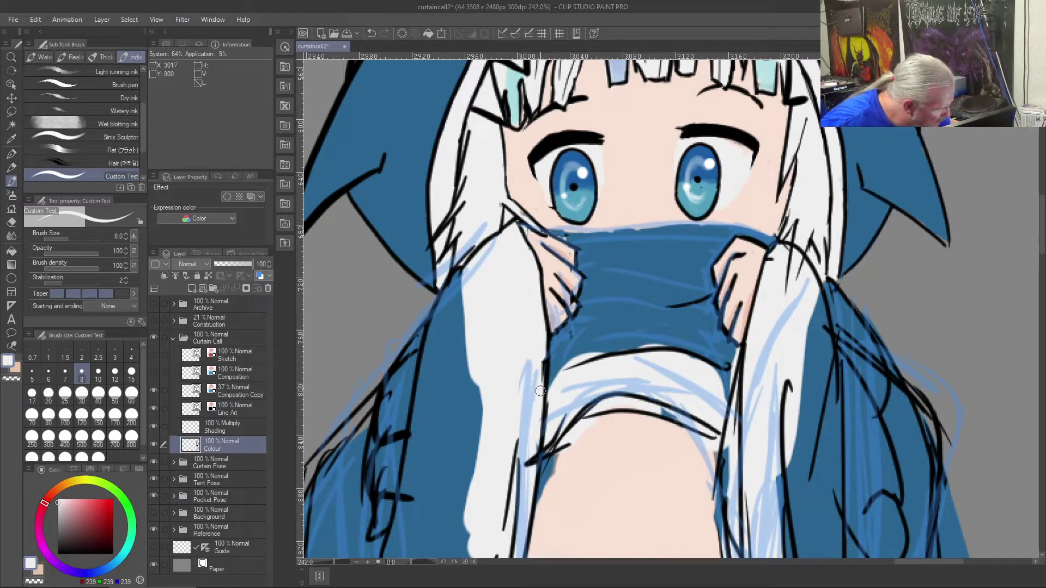
- Try the Line Art layer above Composition Copy, and restore the layer order
left_click_drag(235, 409, 229, 389)
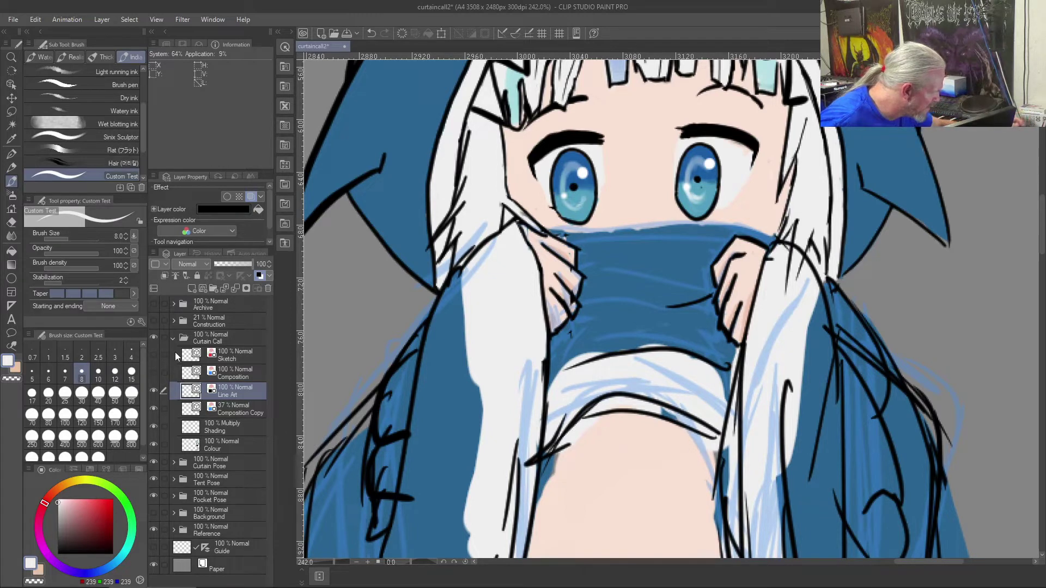
left_click_drag(234, 404, 237, 389)
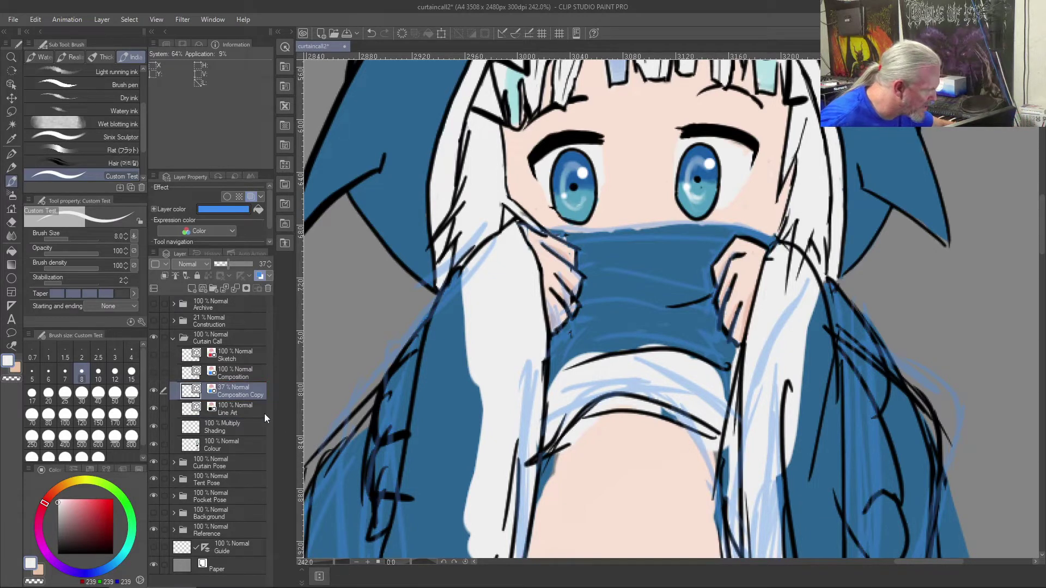
- On the Line Art layer, erase the lower inner edge line of the left-hand hair strand and redraw it in black
left_click(236, 407)
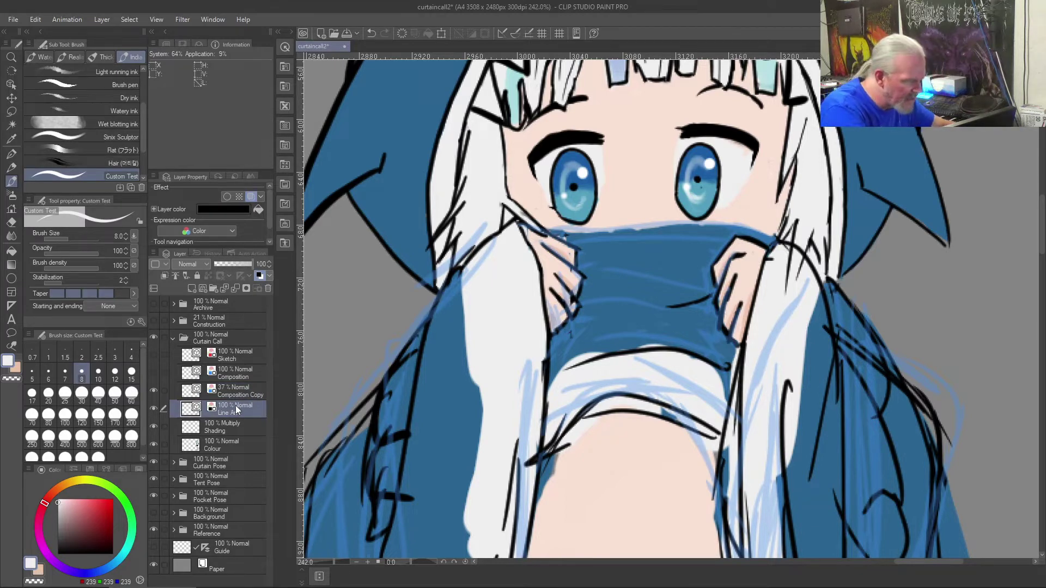
key("j")
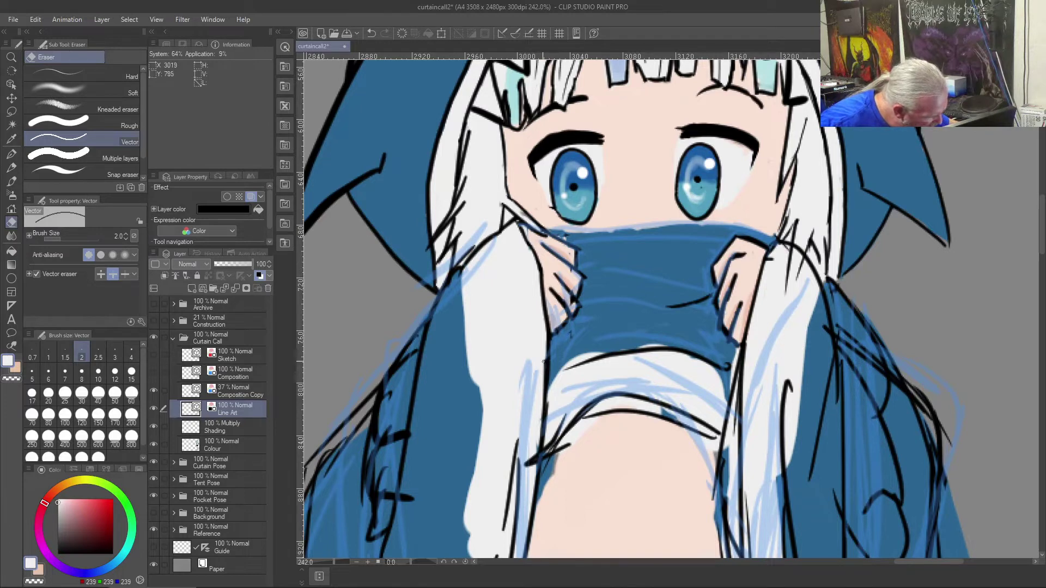
left_click_drag(541, 387, 539, 392)
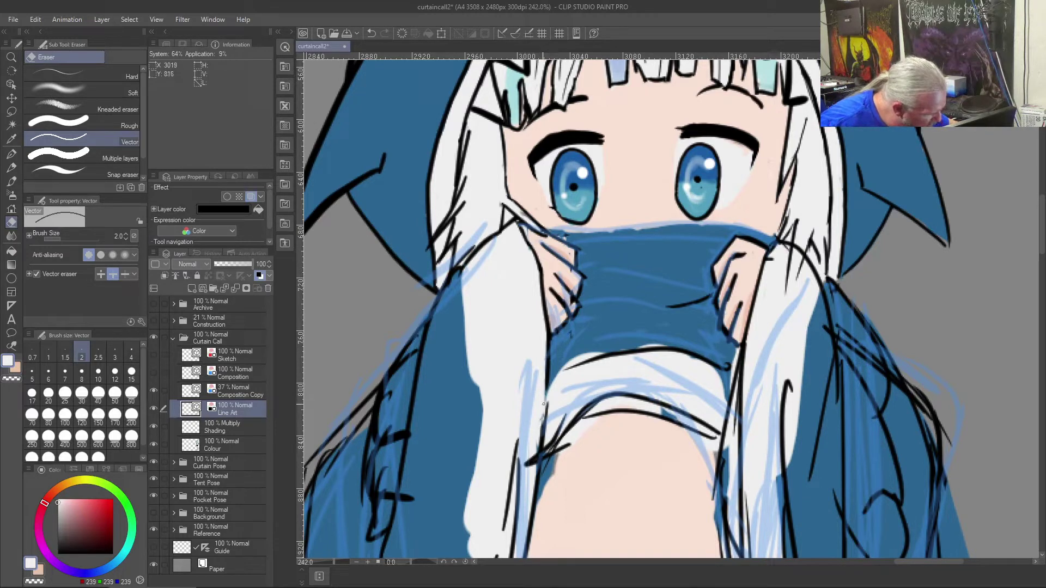
key("b")
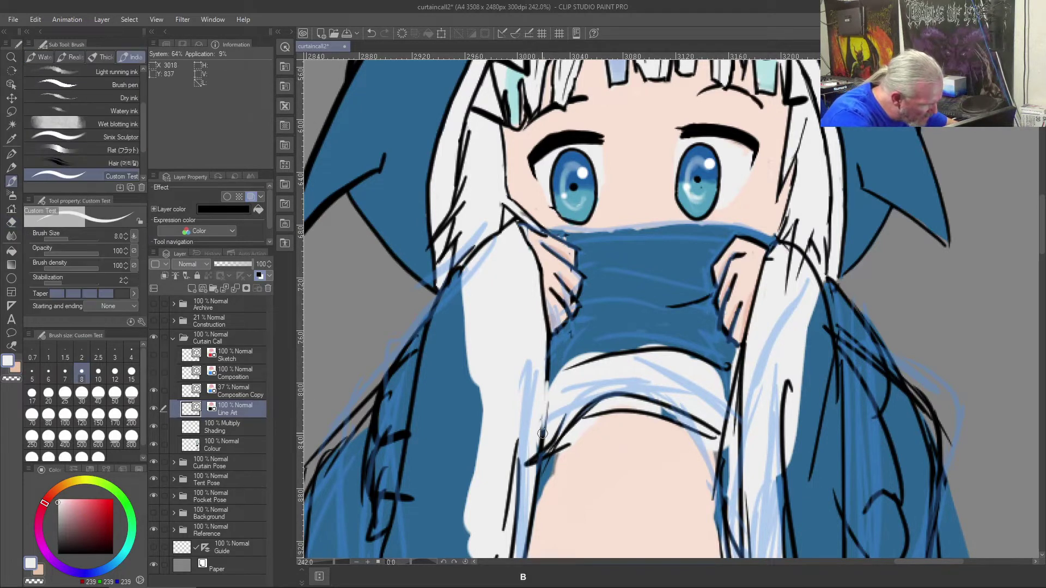
key("ctrl+z")
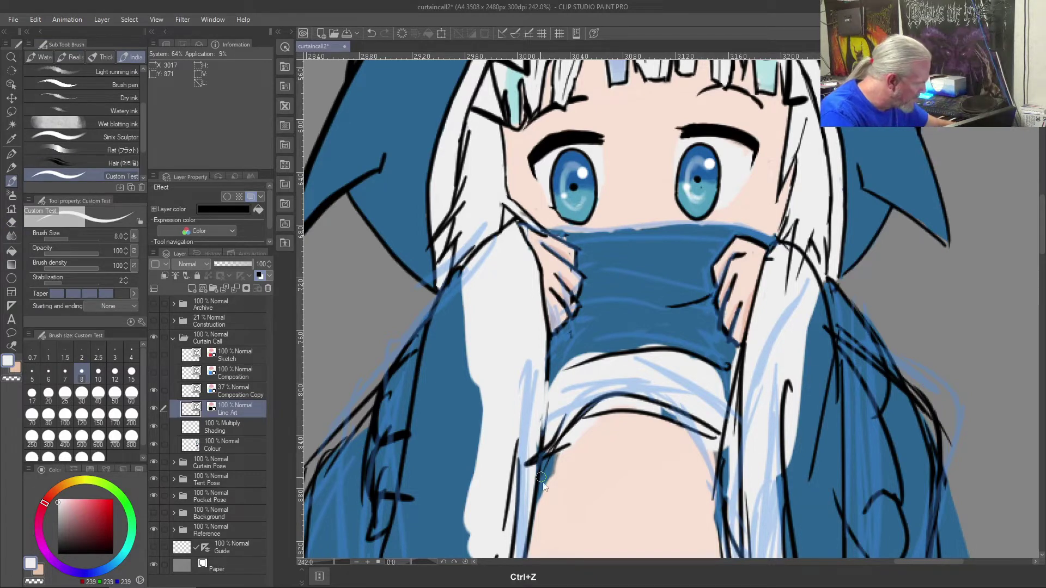
left_click(57, 553)
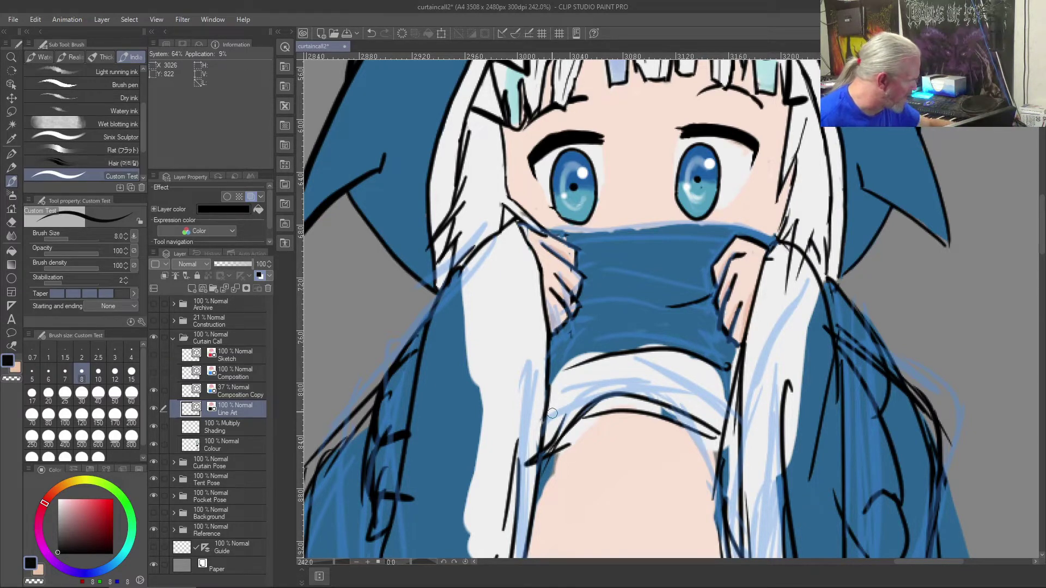
left_click_drag(552, 413, 565, 206)
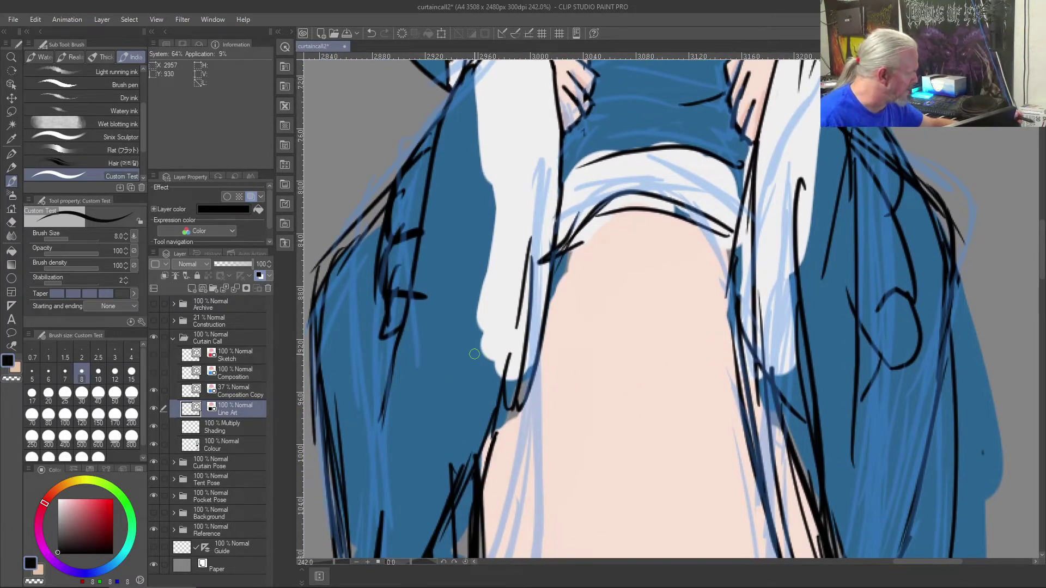
- Choose the Soft airbrush and sample the hoodie's blue beside the left-hand hair strand
left_click(12, 196)
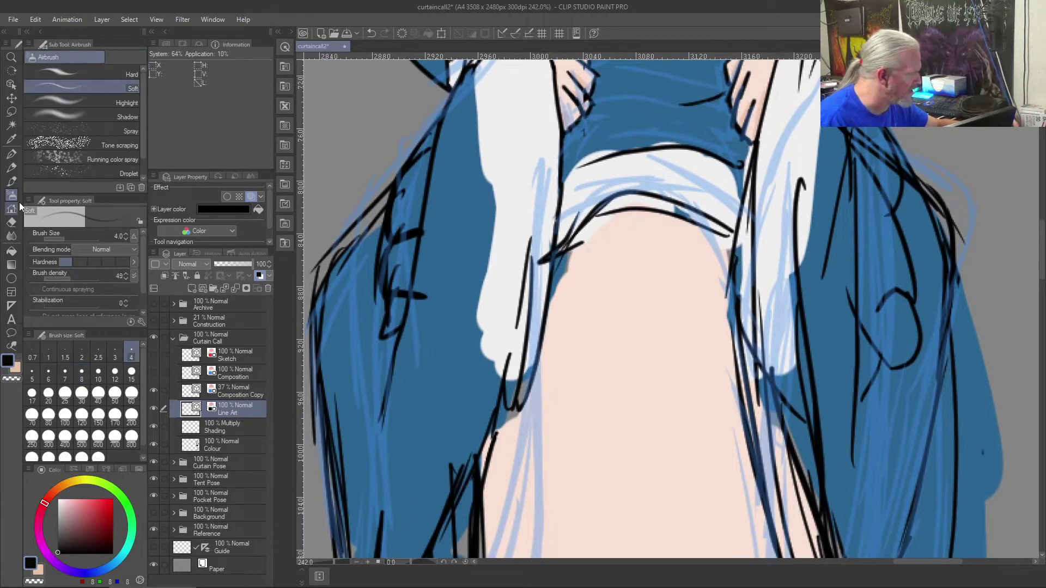
right_click(431, 398)
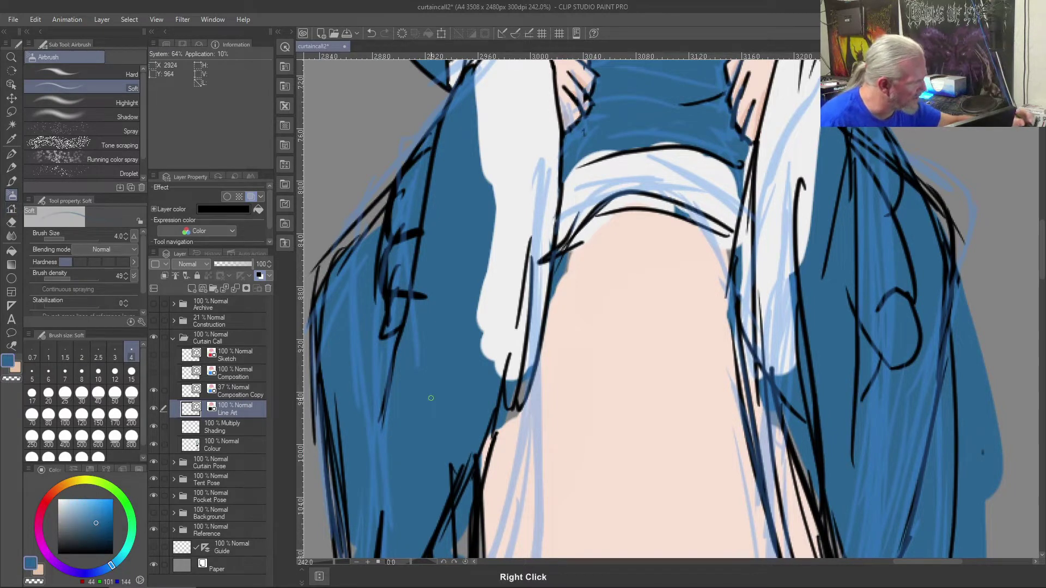
left_click_drag(454, 232, 479, 367)
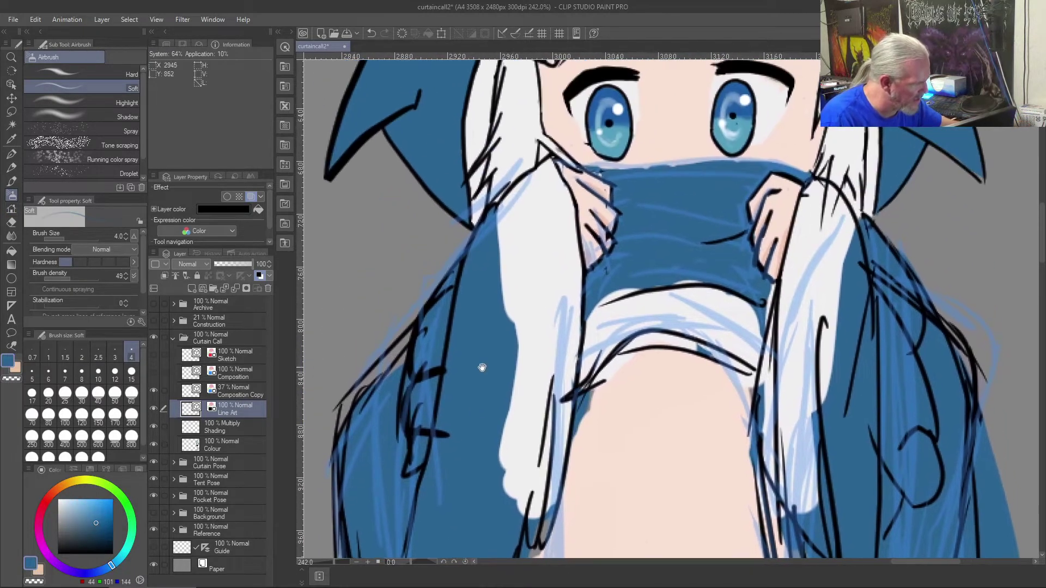
mouse_move(498, 219)
left_mouse_down()
mouse_move(501, 262)
mouse_move(500, 205)
mouse_move(502, 289)
left_mouse_up()
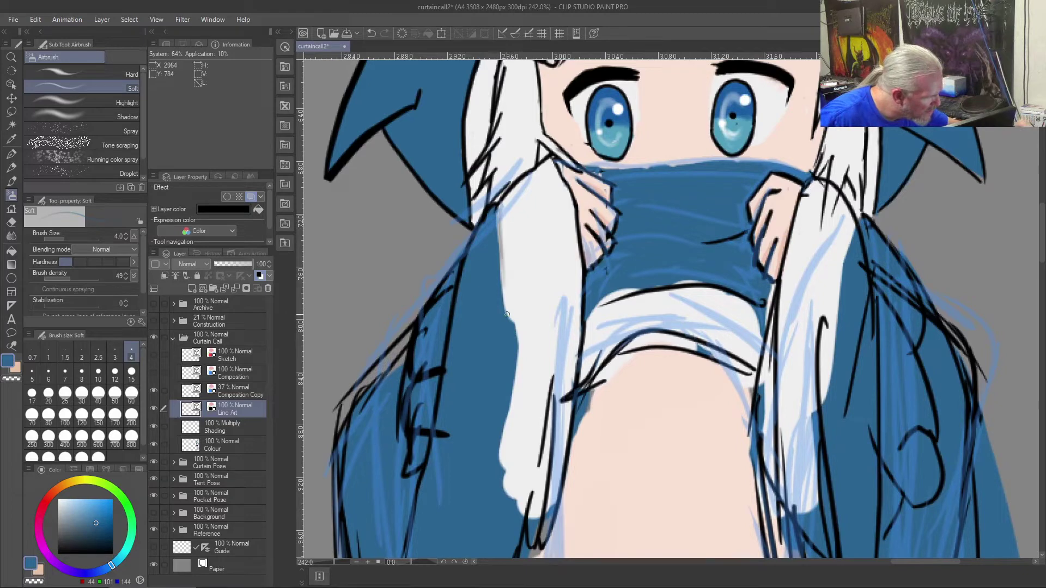
key("ctrl+z")
key("ctrl+z")
key("ctrl+z")
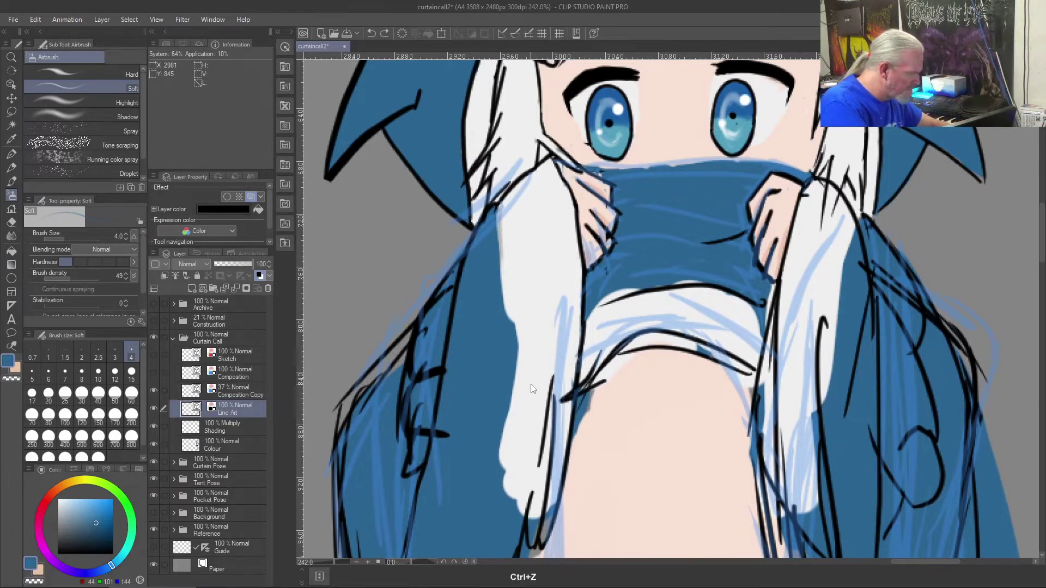
- Airbrush the hoodie blue along the left-hand hair strand's outer edge on the Colour layer at brush size 15, undoing the smaller trial strokes
left_click(222, 444)
left_click_drag(498, 207, 503, 302)
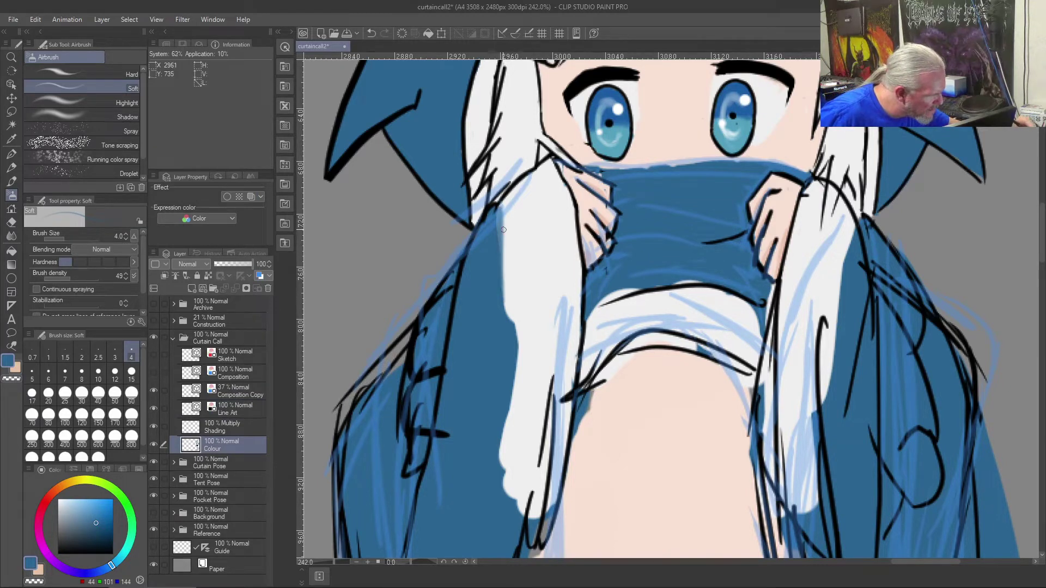
key("ctrl+z")
key("ctrl+z")
key("ctrl+z")
key("ctrl+z")
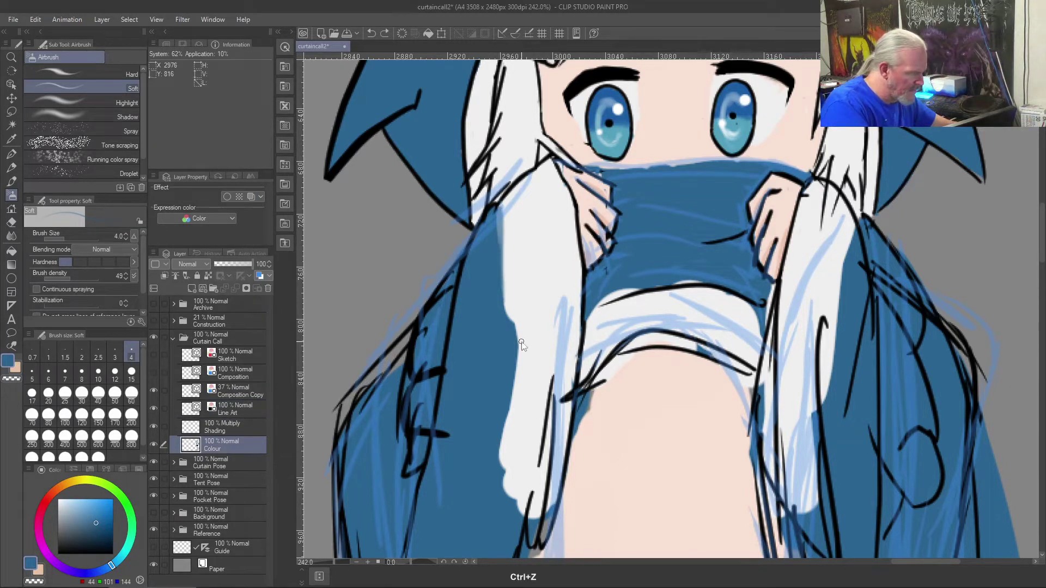
key("ctrl+z")
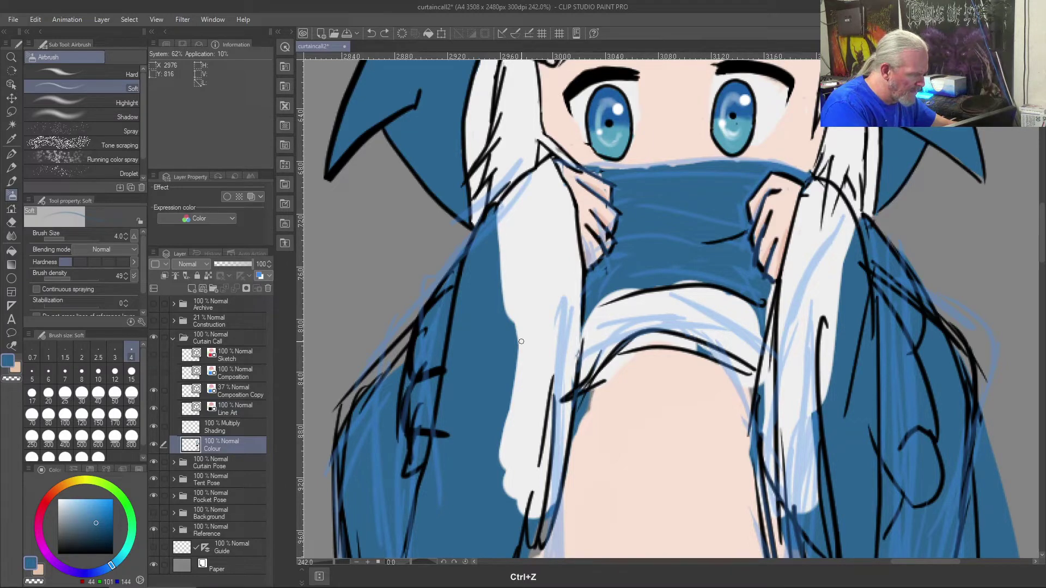
key("ctrl+shift+z")
key("bracketright")
key("bracketright")
key("bracketright")
key("bracketright")
key("bracketright")
key("bracketright")
key("bracketright")
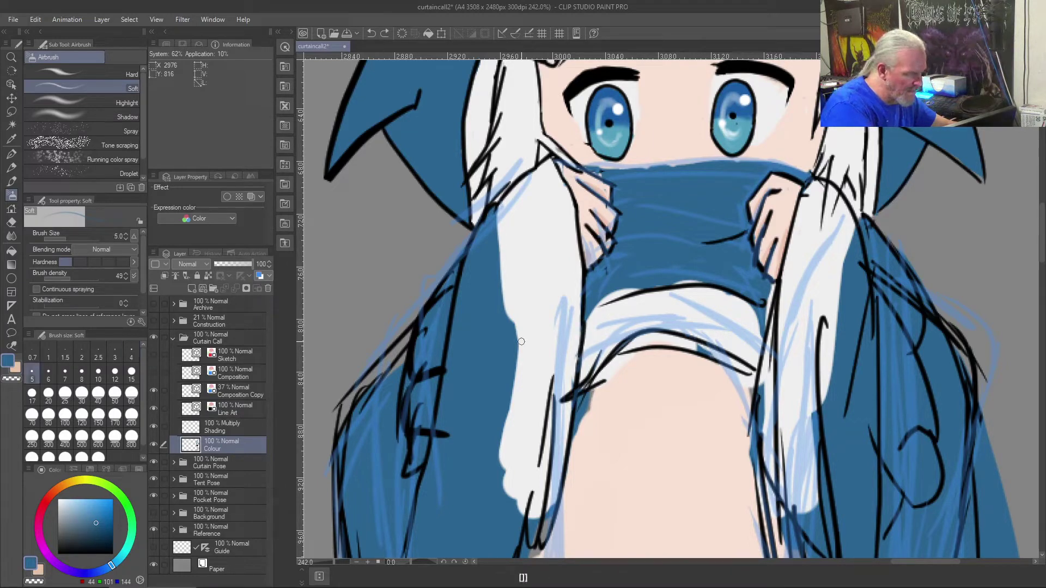
mouse_move(497, 217)
left_mouse_down()
mouse_move(501, 252)
mouse_move(498, 214)
mouse_move(499, 245)
mouse_move(507, 228)
mouse_move(510, 423)
mouse_move(502, 213)
mouse_move(501, 306)
mouse_move(516, 353)
mouse_move(507, 502)
mouse_move(508, 399)
mouse_move(501, 463)
mouse_move(498, 385)
mouse_move(517, 516)
mouse_move(512, 479)
mouse_move(528, 512)
left_mouse_up()
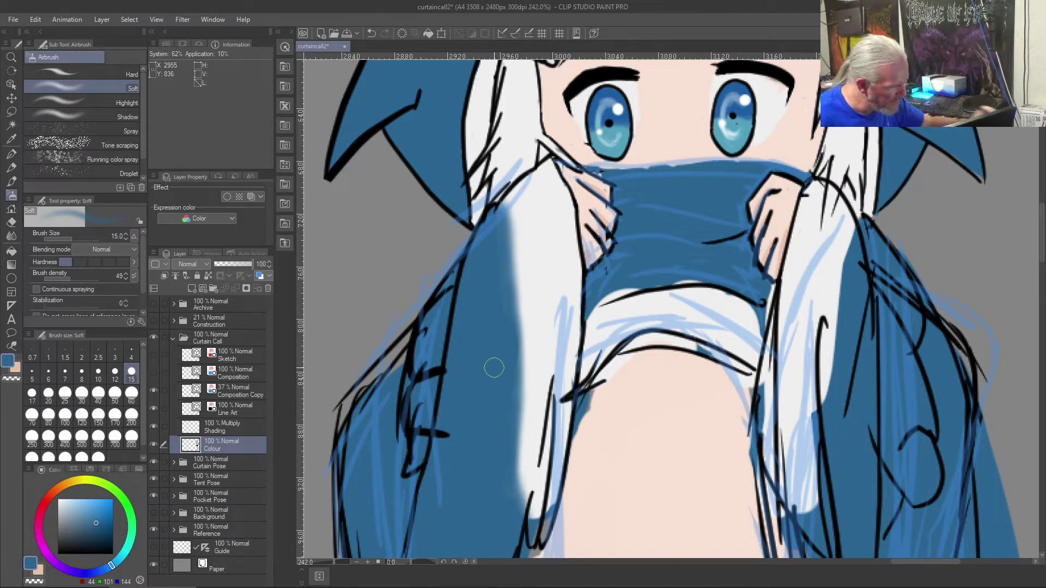
- Sample the hair white and fill the lower tip of the left-hand strand with the Custom Test brush
right_click(556, 234)
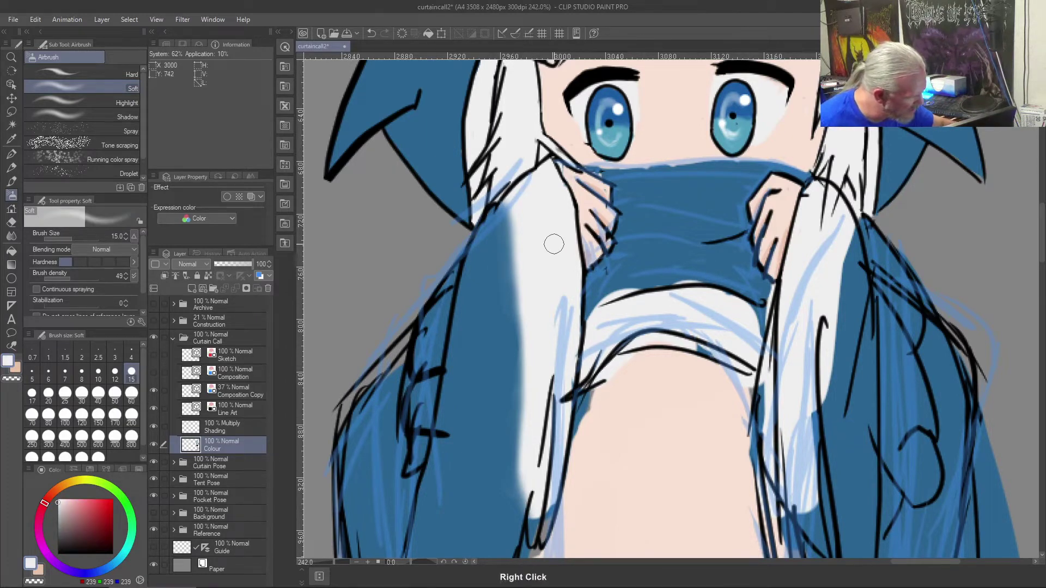
left_click(9, 182)
mouse_move(545, 515)
left_mouse_down()
mouse_move(564, 427)
mouse_move(557, 450)
left_mouse_up()
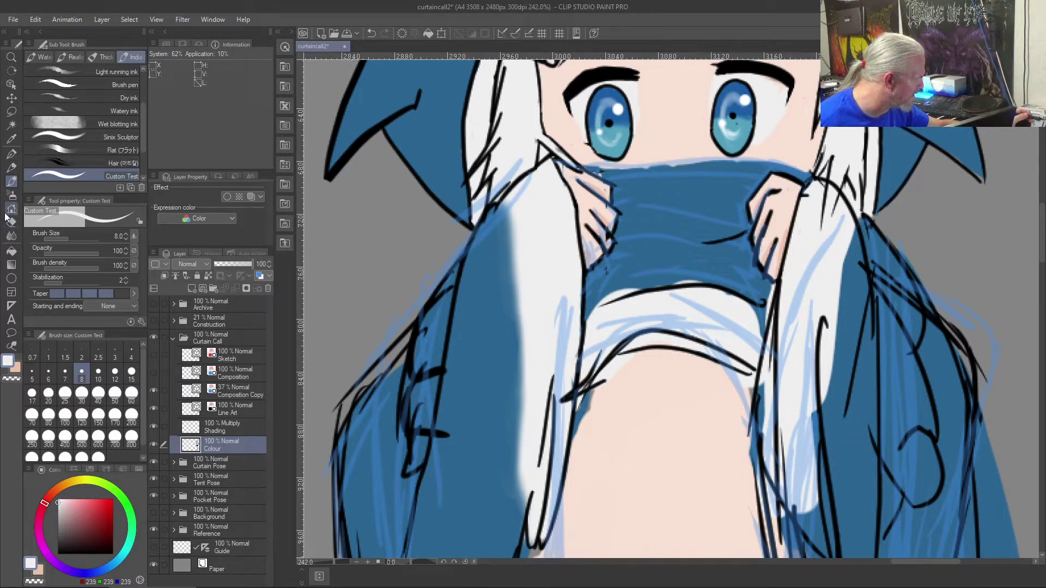
- Soften the right-hand hair strand's outer edge with the Soft airbrush, using hair white and the sampled hoodie blue
left_click(11, 194)
mouse_move(847, 252)
left_mouse_down()
mouse_move(858, 227)
mouse_move(841, 326)
left_mouse_up()
right_click(849, 447)
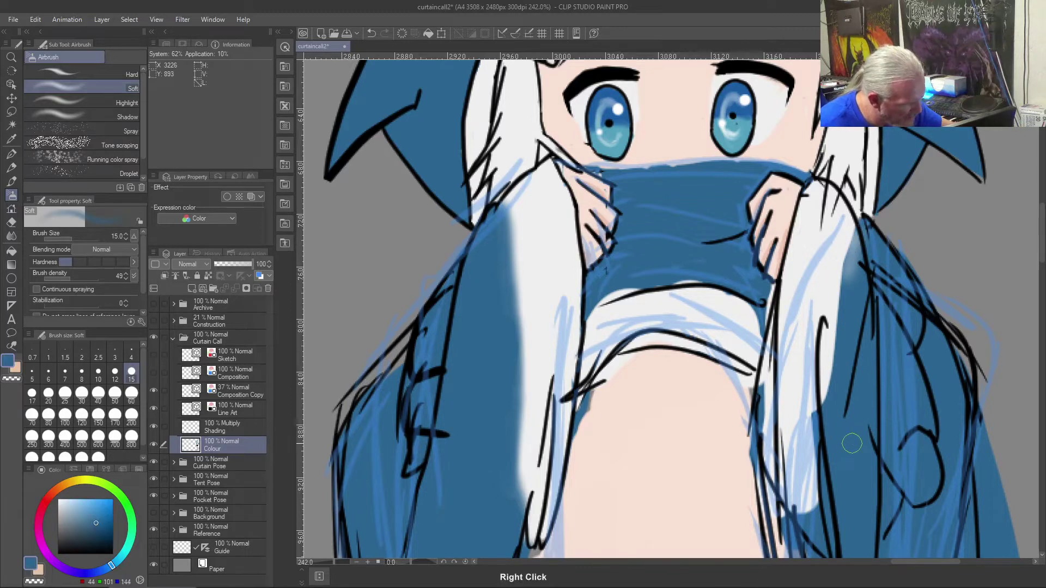
mouse_move(854, 232)
left_mouse_down()
mouse_move(839, 283)
mouse_move(850, 223)
mouse_move(817, 398)
mouse_move(810, 509)
mouse_move(796, 454)
mouse_move(800, 506)
mouse_move(850, 218)
mouse_move(835, 231)
left_mouse_up()
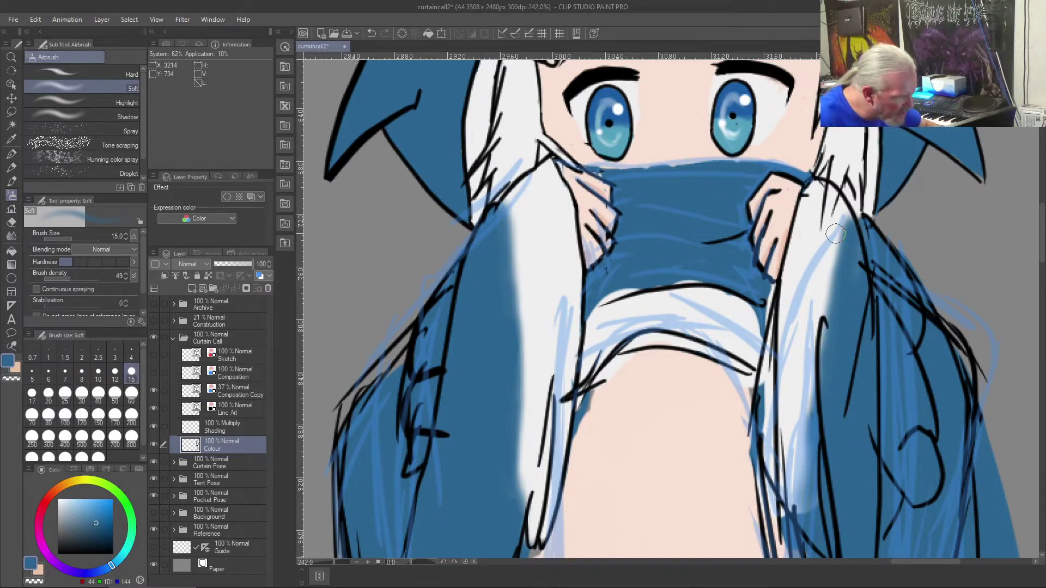
- Erase the stray lines in and around the right-hand hair strand with the Vector eraser on the Line Art layer
key("e")
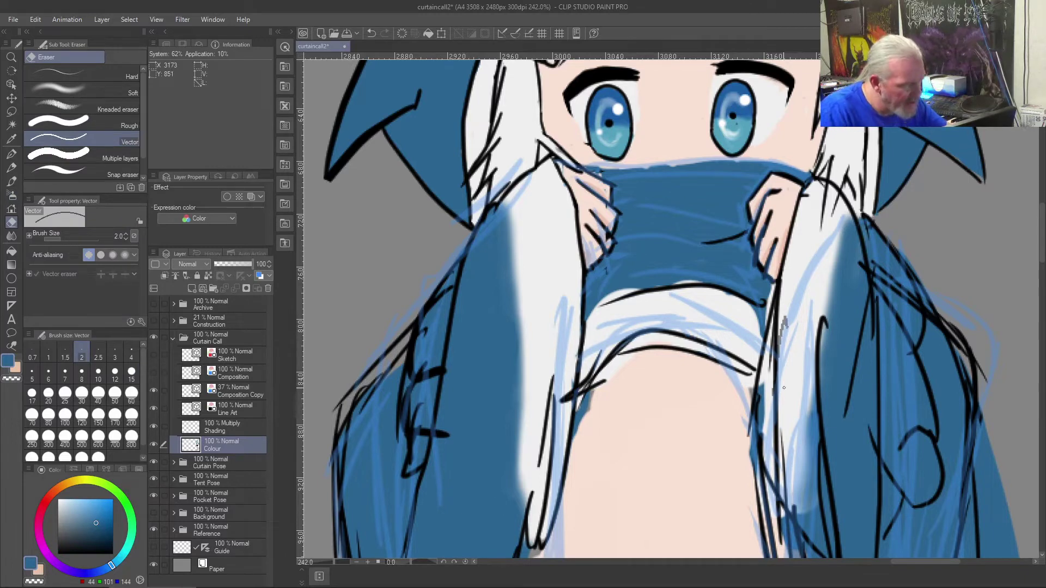
left_click(223, 407)
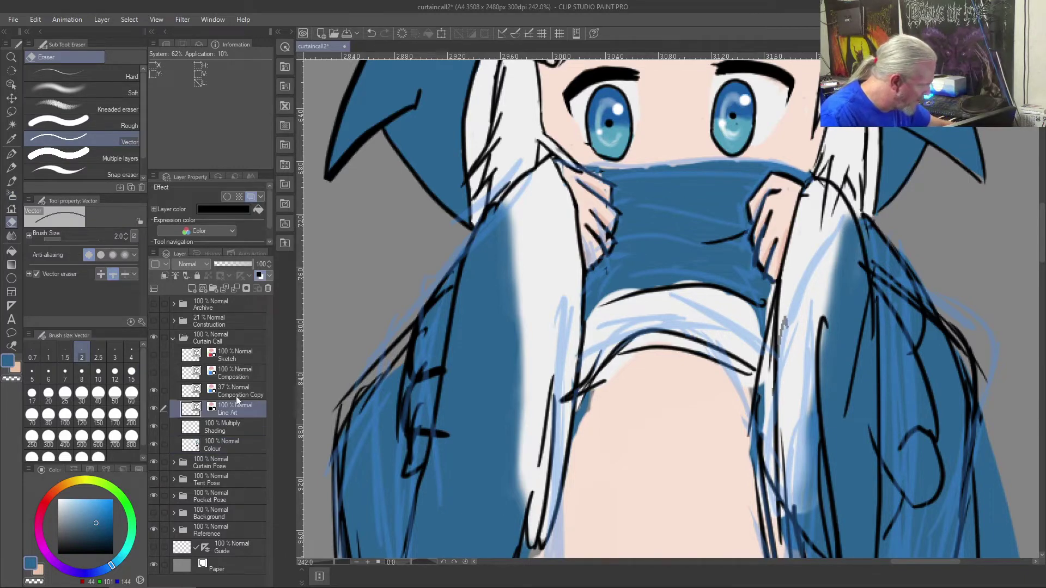
left_click_drag(783, 322, 775, 430)
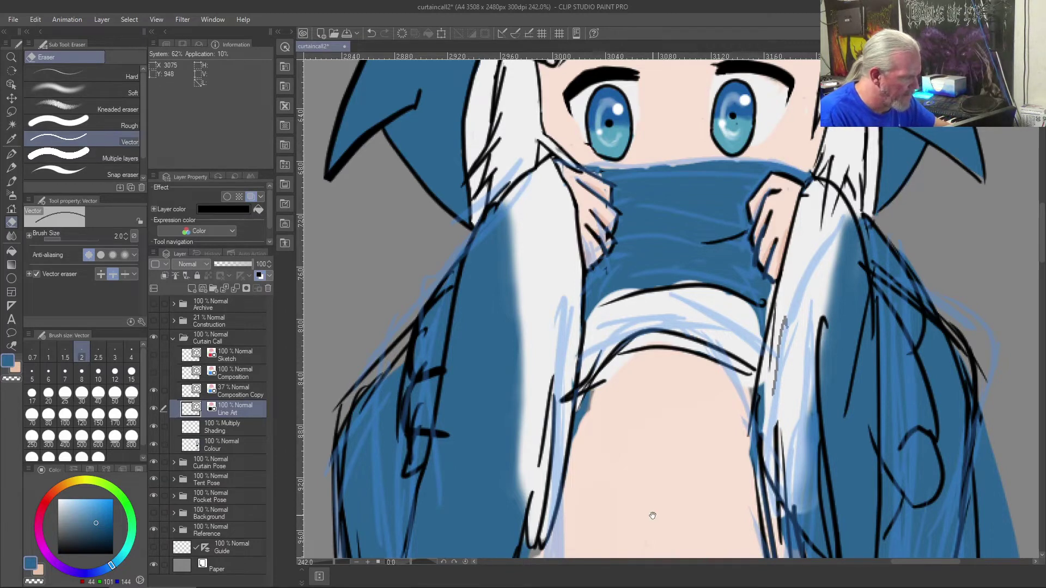
left_click_drag(652, 515, 538, 334)
left_click_drag(707, 142, 703, 251)
left_click_drag(743, 125, 733, 223)
mouse_move(703, 256)
left_mouse_down()
mouse_move(715, 428)
mouse_move(719, 352)
left_mouse_up()
left_click_drag(737, 483, 740, 494)
left_click_drag(704, 383, 659, 297)
left_click_drag(654, 245, 659, 278)
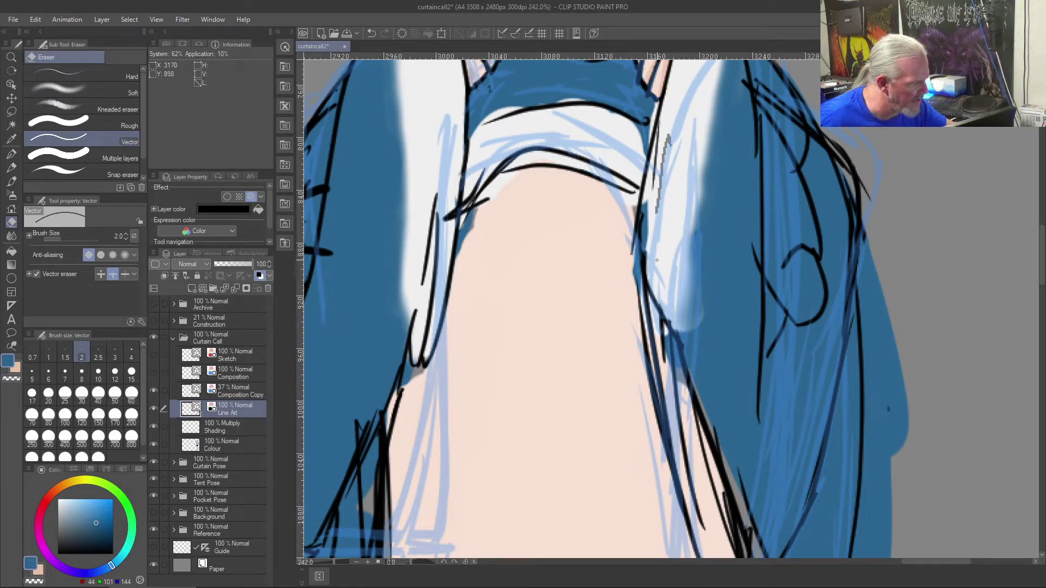
- Redraw the lower inner edge of the right-hand hair strand in black with the Custom Test brush at size 8
scroll(695, 399, "down", 3)
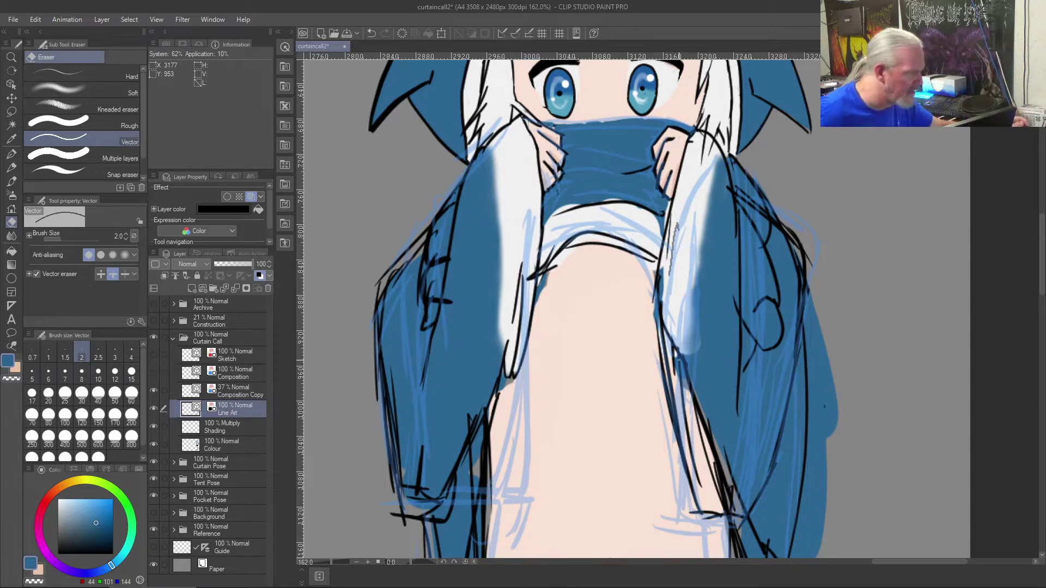
key("b")
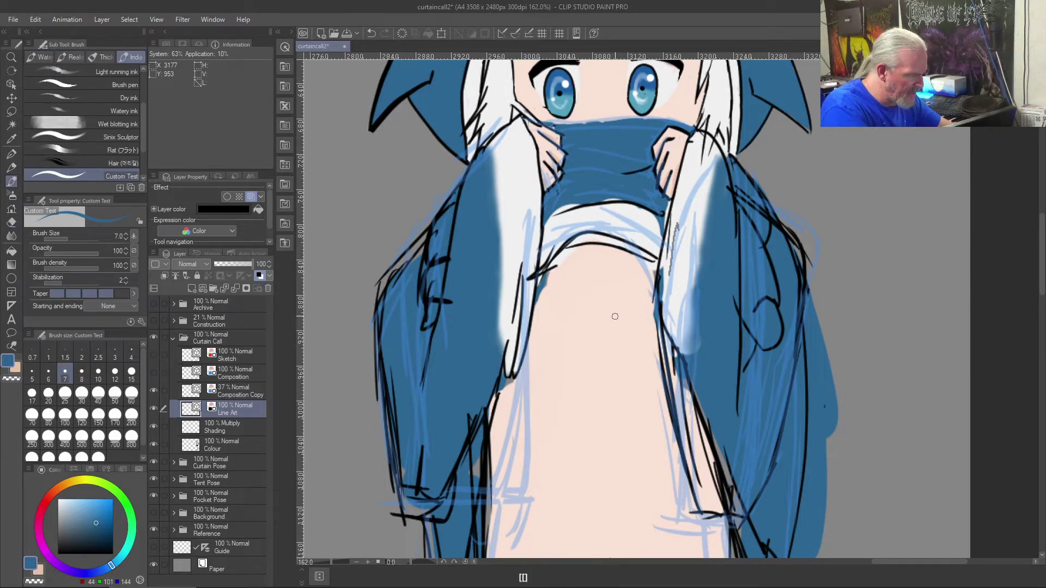
key("bracketright")
key("bracketright")
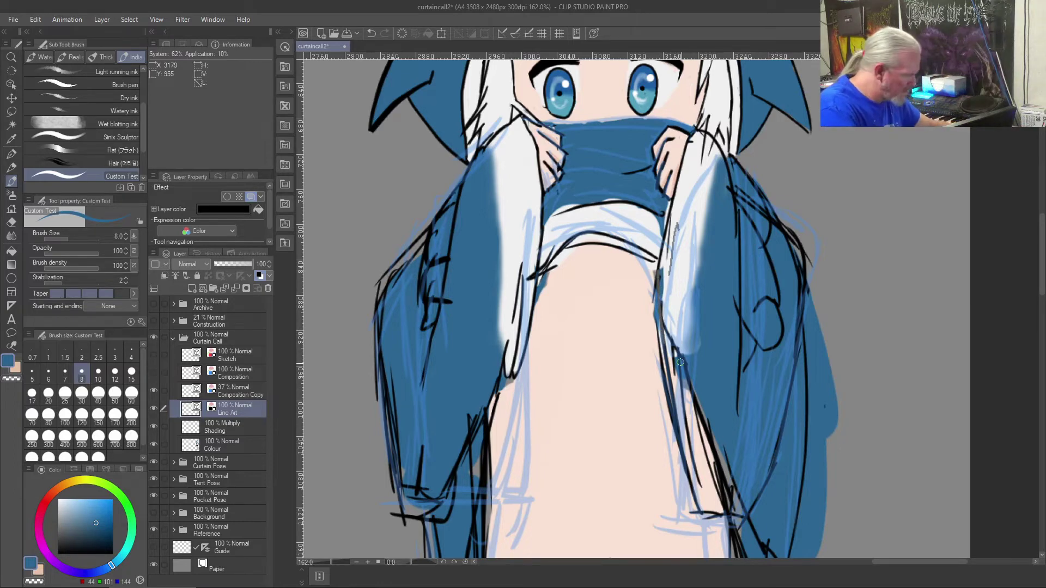
left_click_drag(82, 531, 57, 554)
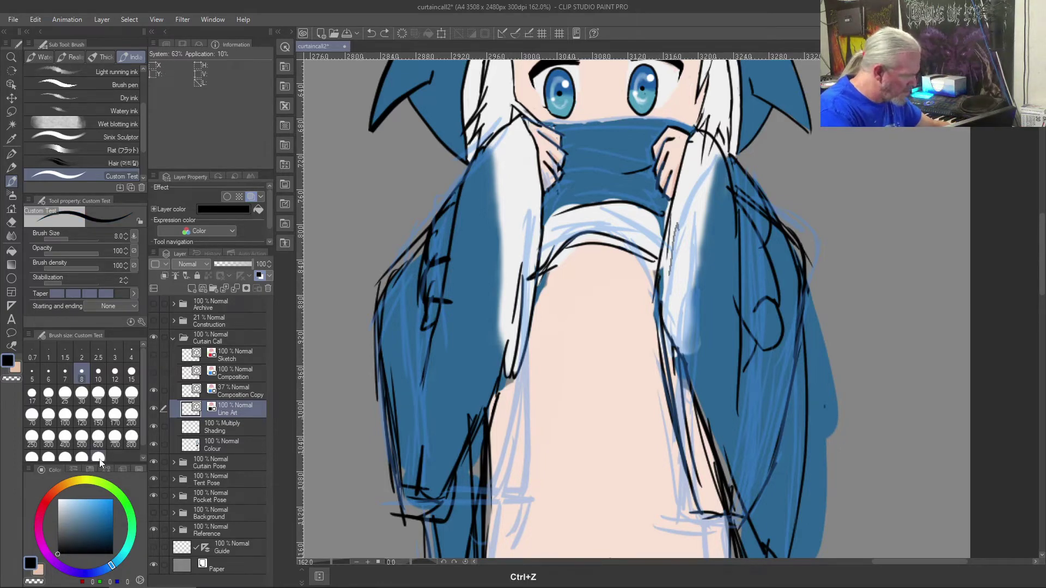
left_click_drag(659, 275, 655, 349)
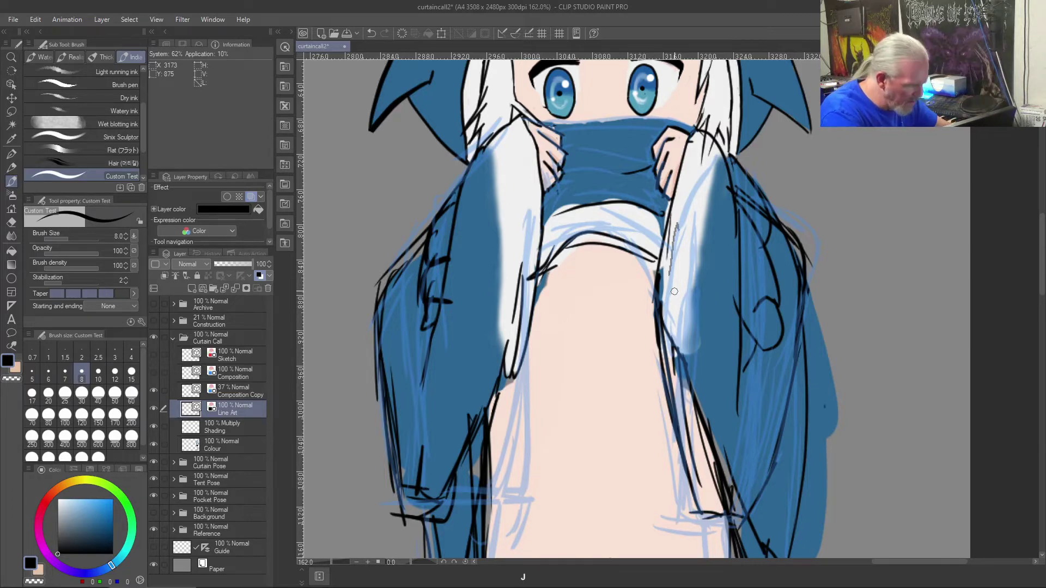
- Erase the rough lines running down the torso below the right-hand hair strand, enlarging the Vector eraser to size 6 for the leftover specks
key("j")
mouse_move(624, 336)
left_mouse_down()
mouse_move(694, 439)
mouse_move(699, 476)
mouse_move(647, 351)
mouse_move(687, 414)
mouse_move(653, 334)
mouse_move(681, 383)
mouse_move(660, 350)
mouse_move(672, 352)
mouse_move(674, 427)
mouse_move(709, 508)
left_mouse_up()
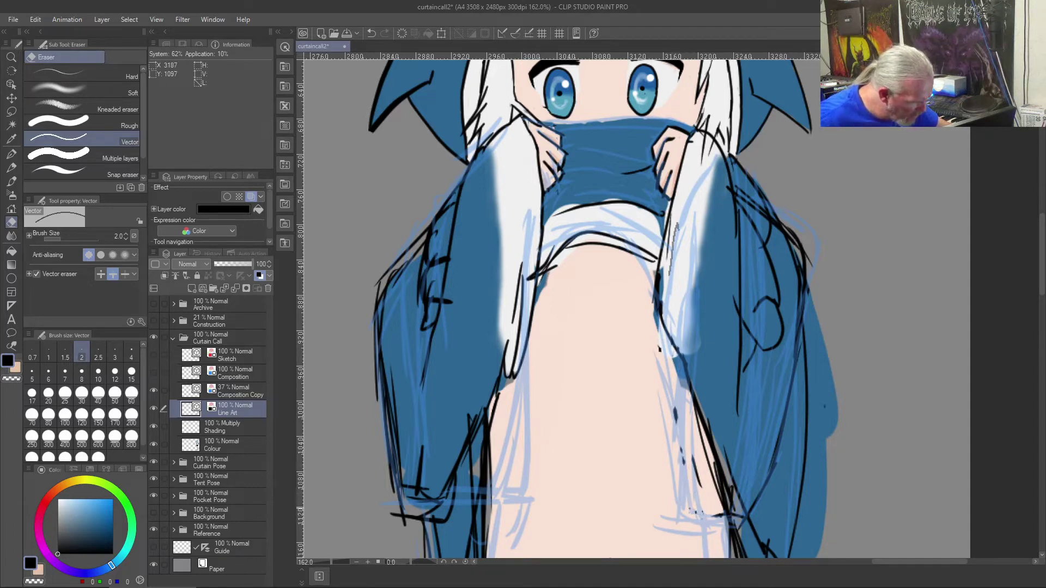
left_click_drag(697, 510, 702, 483)
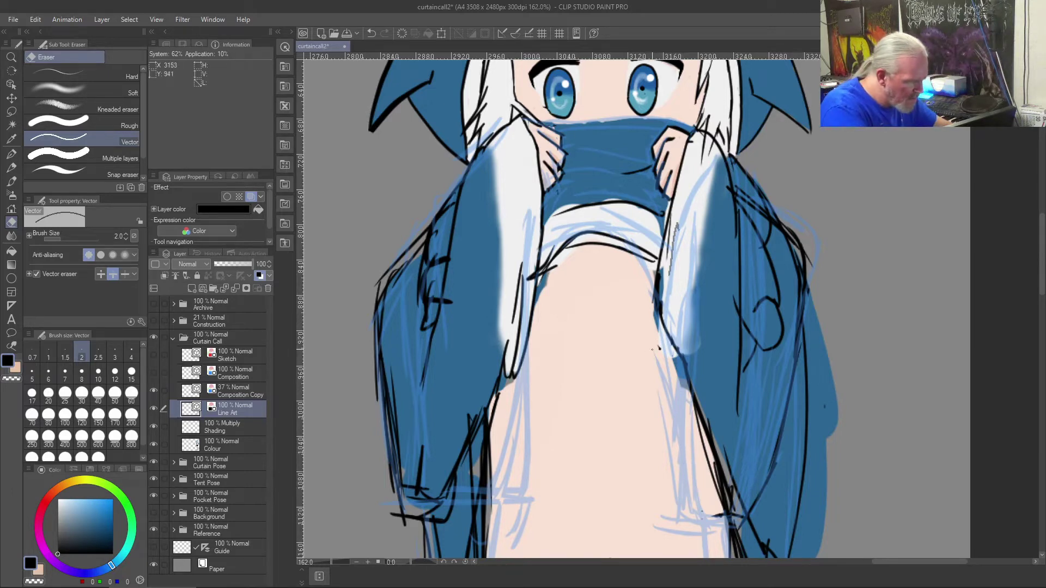
key("bracketright")
key("bracketright")
key("bracketright")
key("bracketright")
key("bracketright")
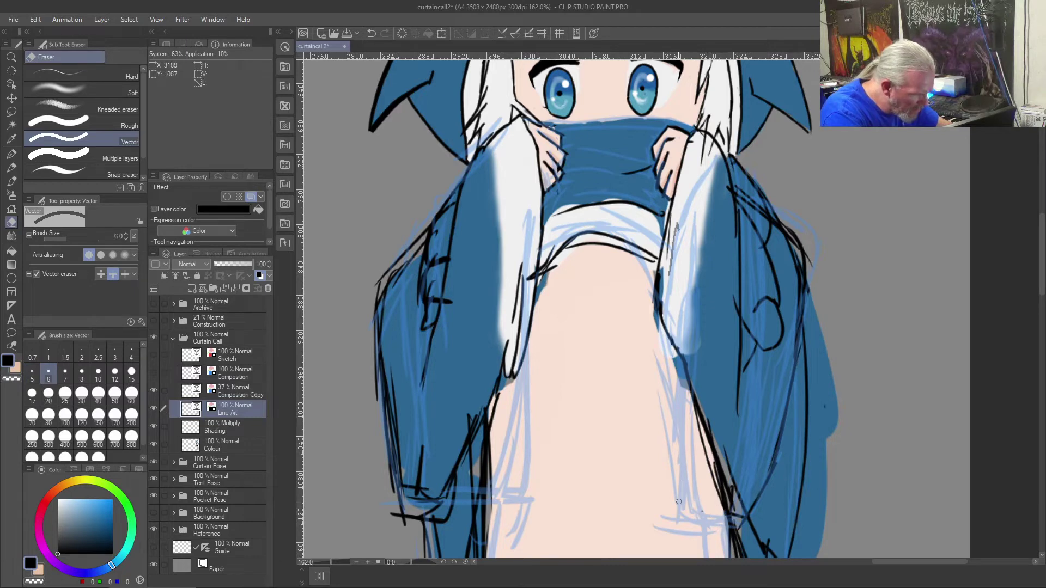
- Enlarge the Vector eraser to size 10 and erase the stray loops and long vertical line inside the right-hand sleeve
key("bracketright")
key("bracketright")
key("bracketright")
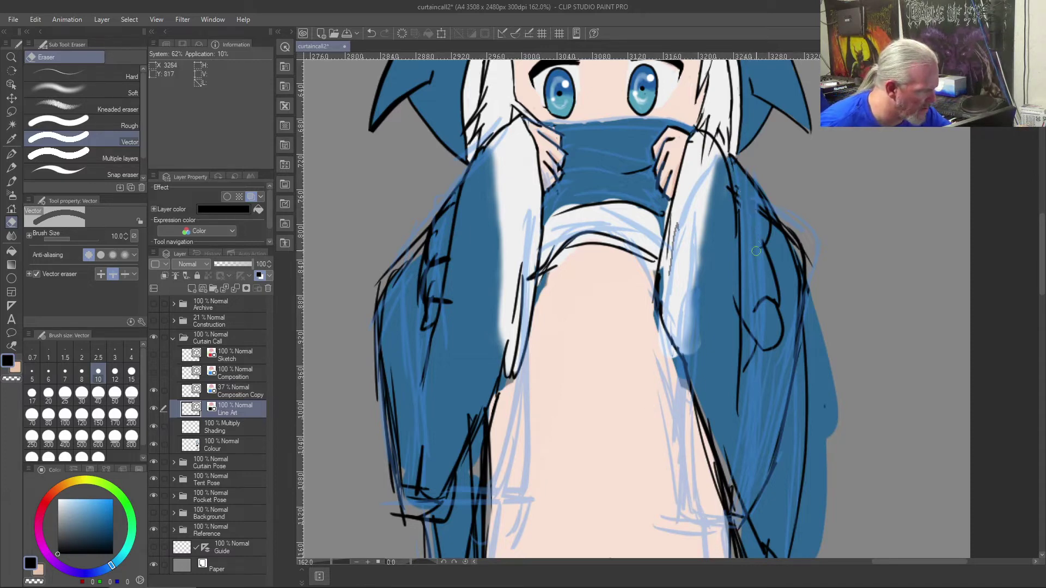
left_click_drag(755, 205, 766, 240)
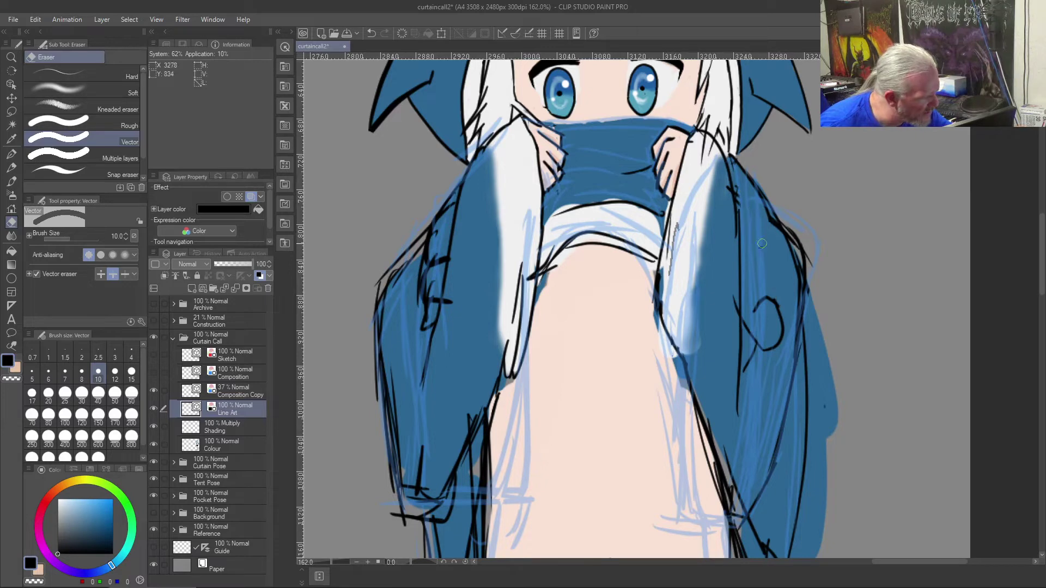
mouse_move(759, 276)
left_mouse_down()
mouse_move(774, 318)
mouse_move(747, 382)
left_mouse_up()
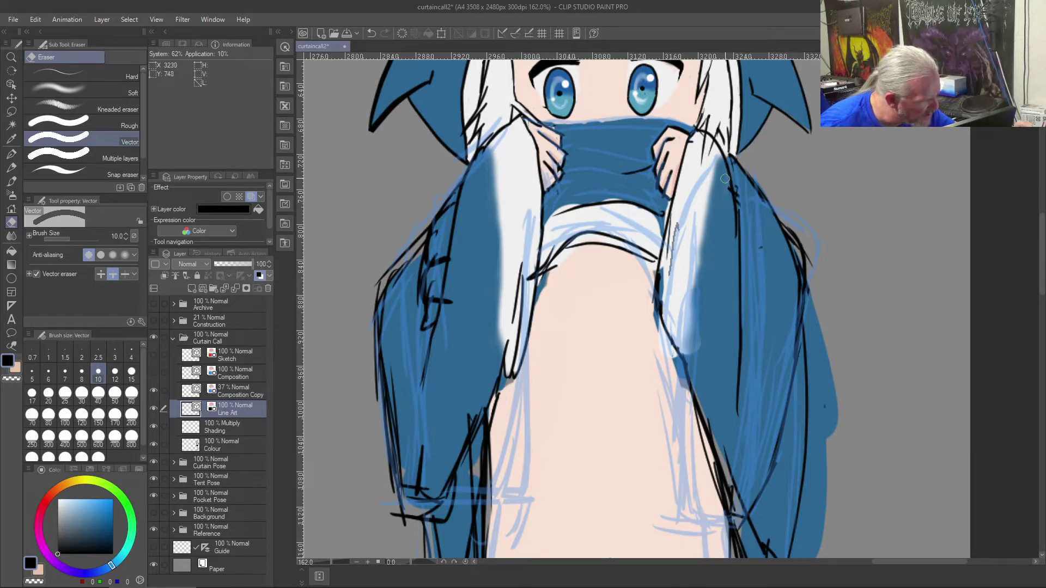
left_click_drag(733, 184, 738, 216)
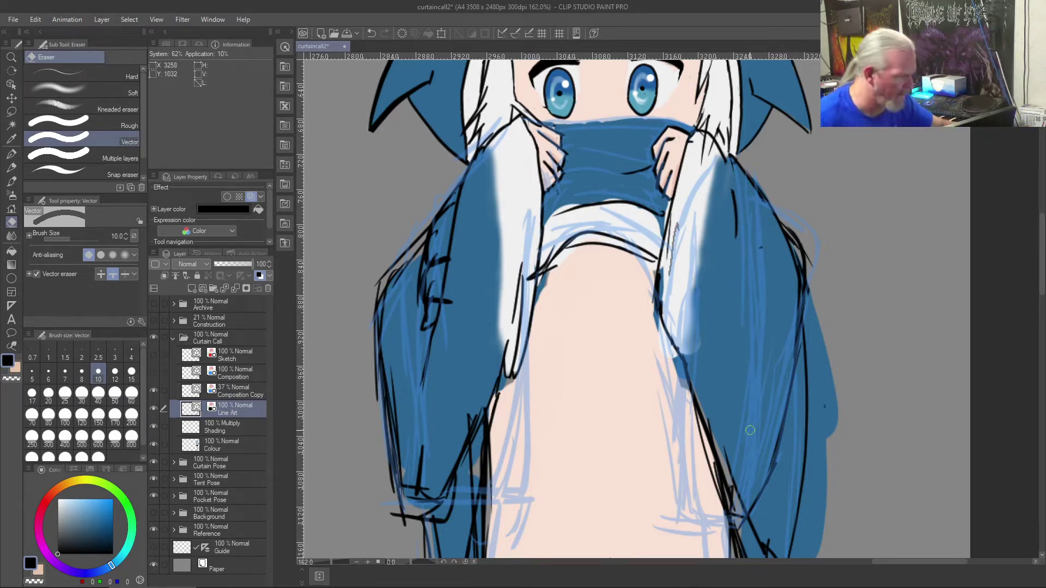
- Draw the right-hand sleeve's long inner fold and retrace the torso edge below the hair strand with the black Custom Test brush at size 8
key("b")
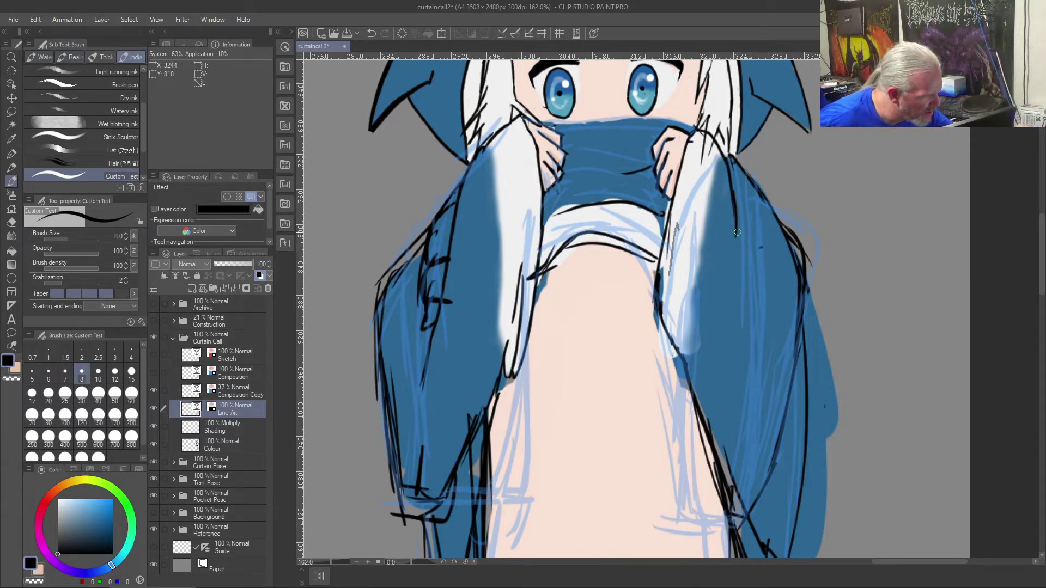
left_click_drag(736, 219, 763, 381)
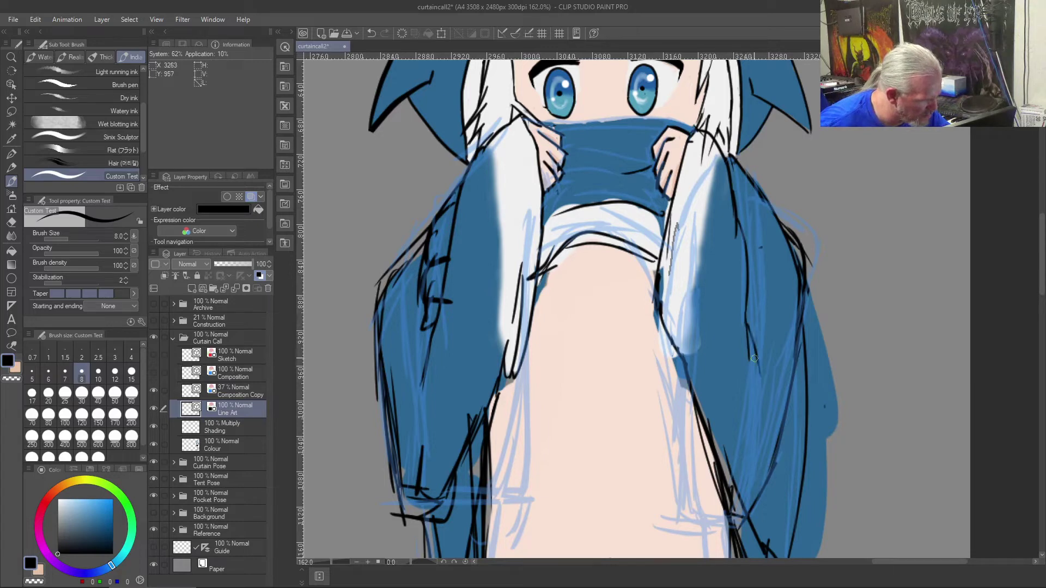
left_click_drag(754, 345, 762, 365)
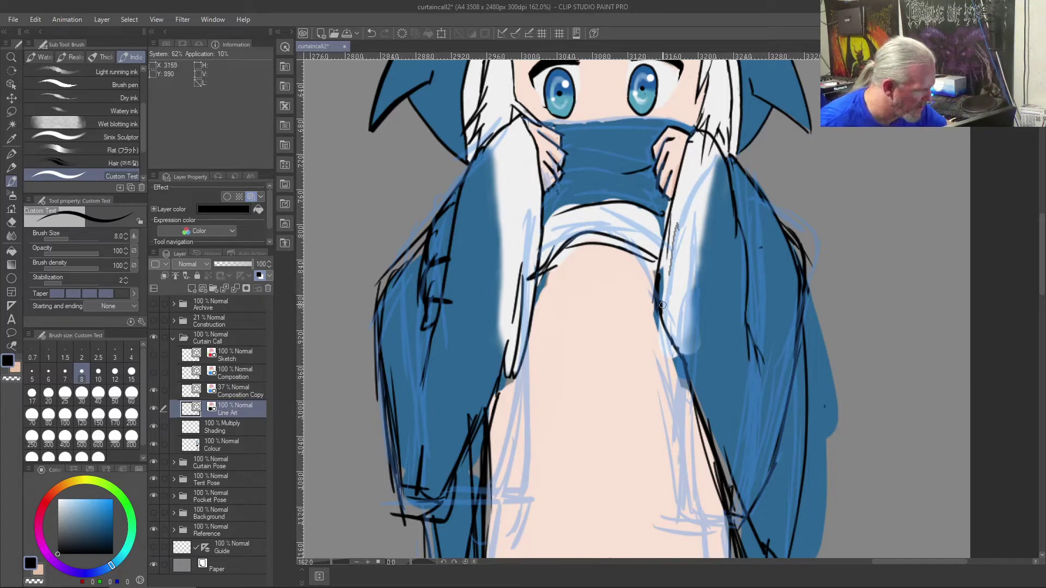
left_click_drag(656, 303, 692, 419)
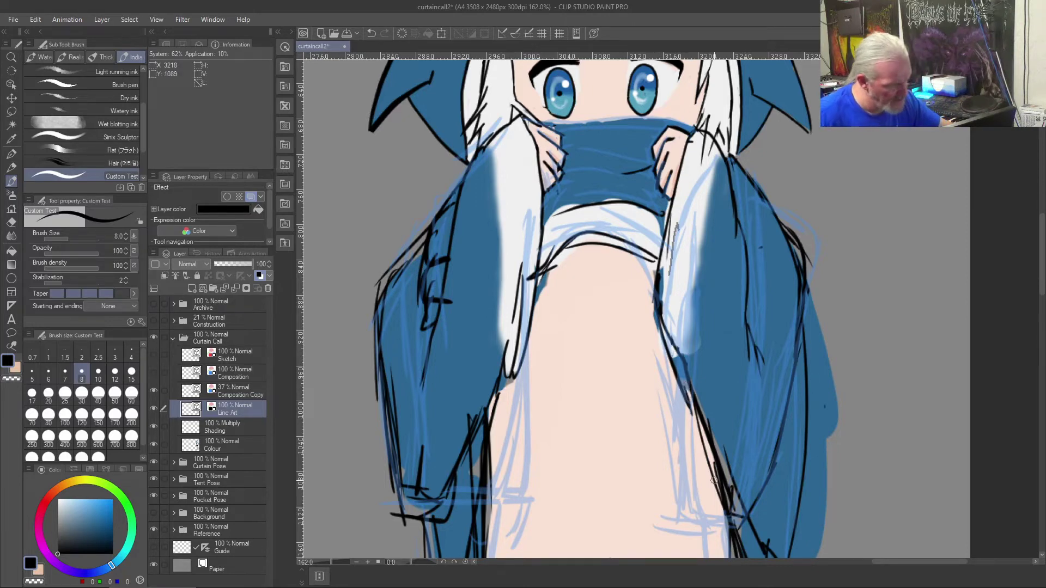
- Erase the rough lines along the lower right-hand side of the torso down to the sleeve's hem with the Vector eraser
key("e")
left_click_drag(730, 504, 703, 433)
mouse_move(627, 473)
left_mouse_down()
mouse_move(605, 383)
mouse_move(575, 323)
left_mouse_up()
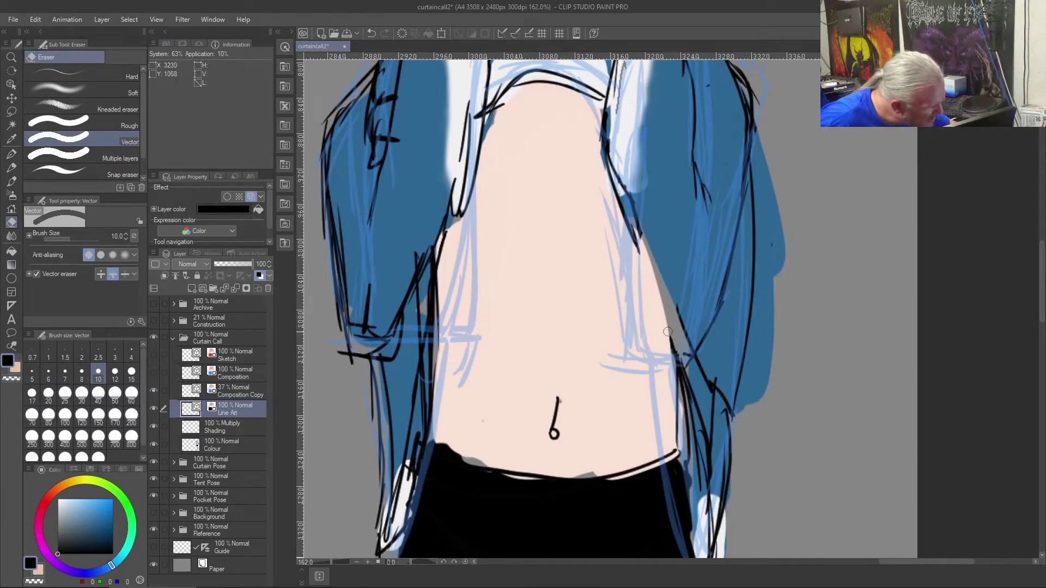
mouse_move(684, 303)
left_mouse_down()
mouse_move(677, 353)
mouse_move(685, 348)
left_mouse_up()
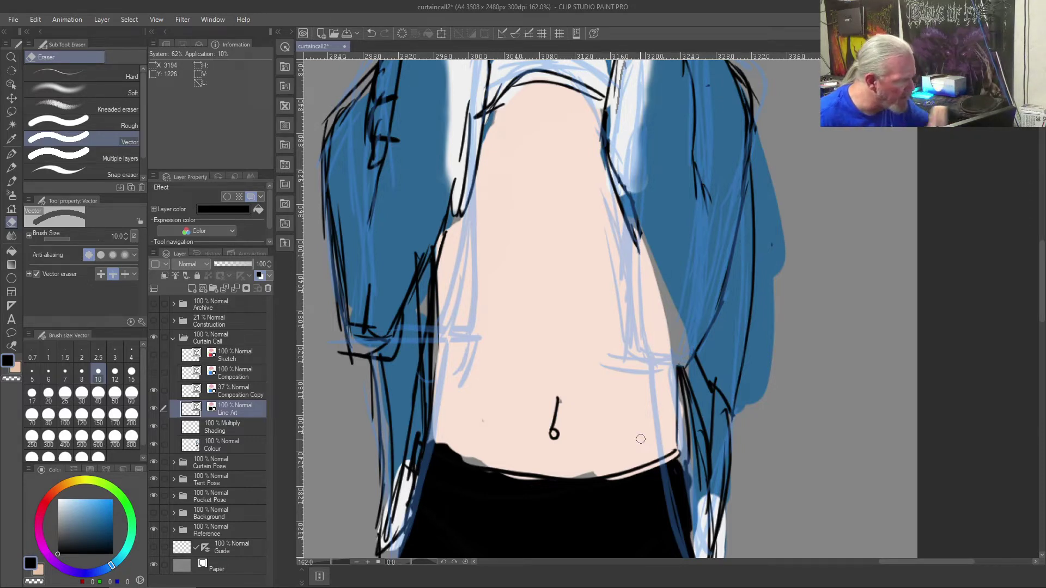
key("b")
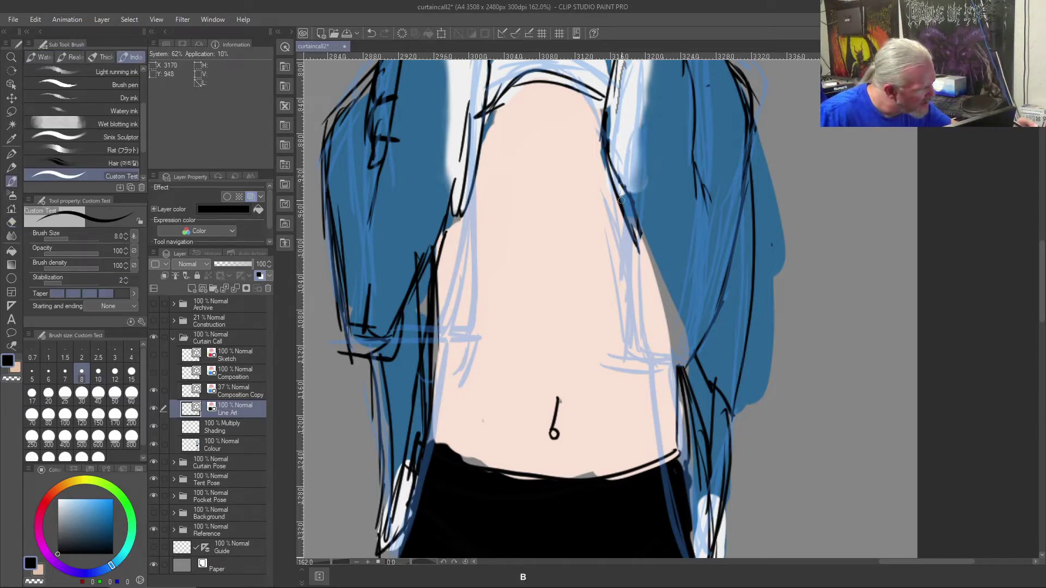
mouse_move(625, 217)
left_mouse_down()
mouse_move(640, 268)
mouse_move(655, 181)
left_mouse_up()
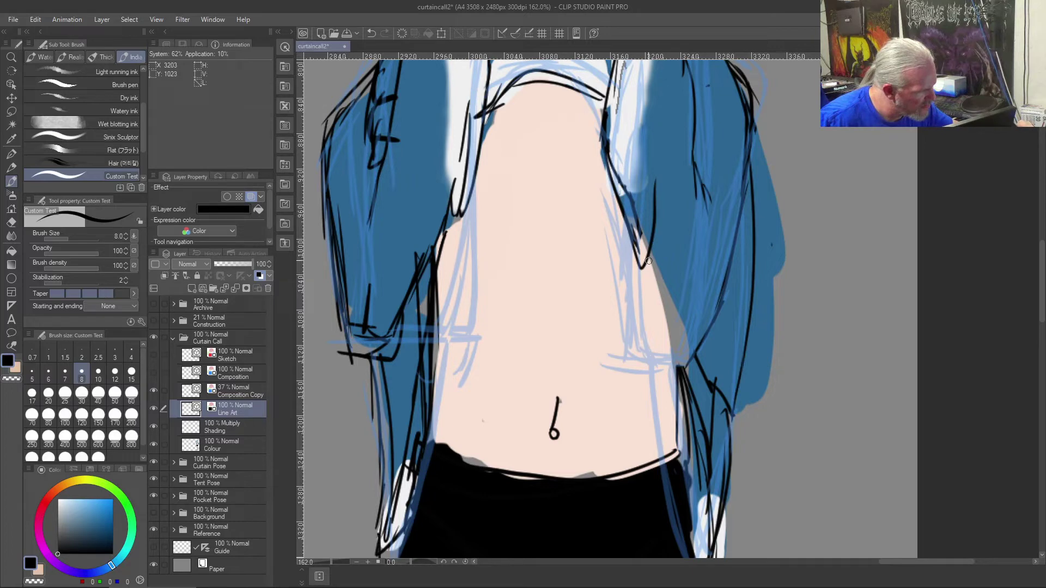
left_click_drag(655, 192, 653, 151)
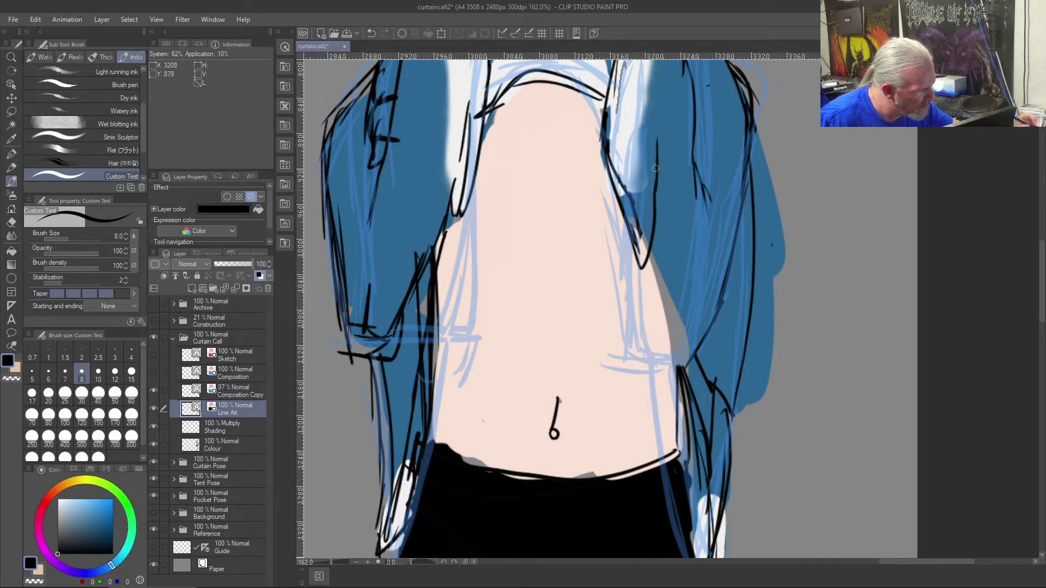
left_click_drag(651, 252, 682, 361)
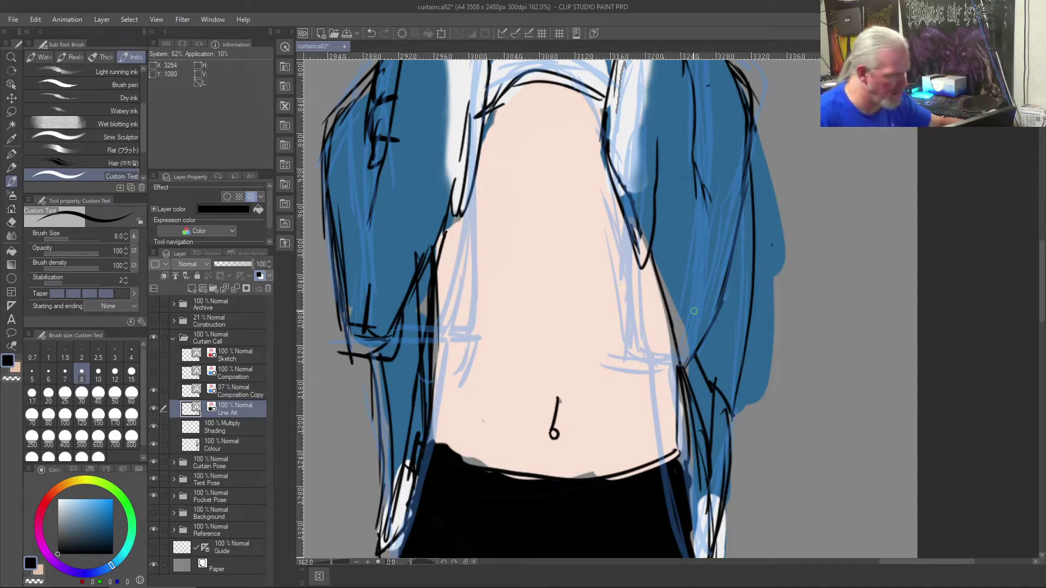
key("ctrl+z")
key("ctrl+z")
key("ctrl+z")
key("ctrl+z")
key("ctrl+z")
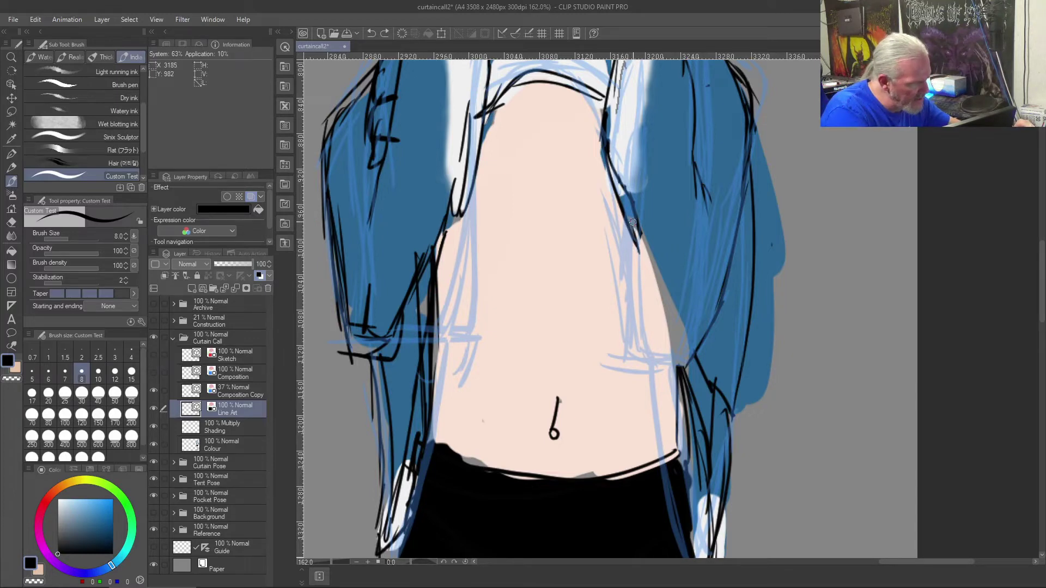
- Erase the remaining torso edge line below the right-hand hair strand with the Vector eraser
key("e")
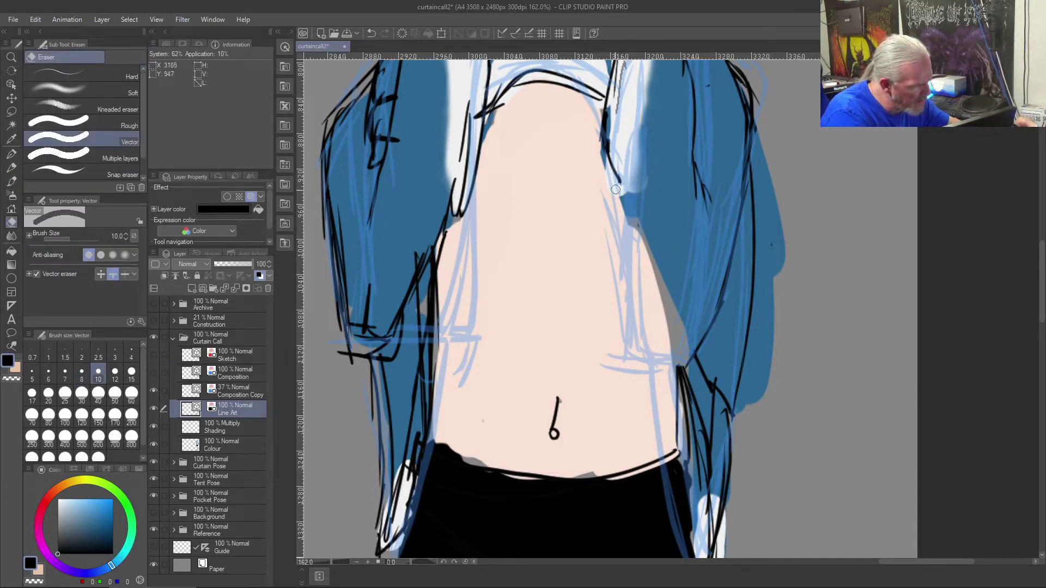
left_click_drag(552, 266, 560, 410)
left_click(621, 333)
key("ctrl+z")
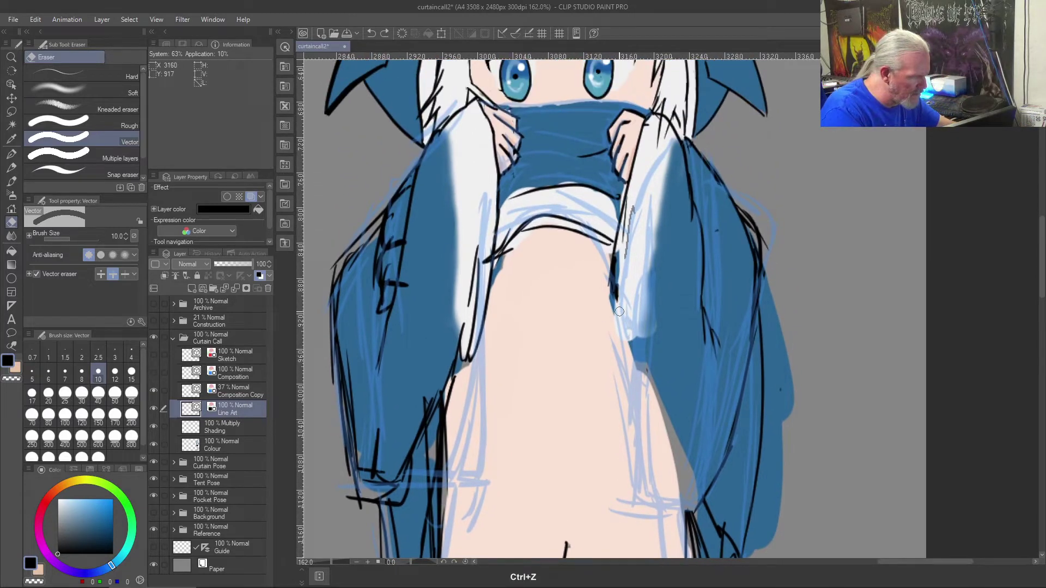
key("b")
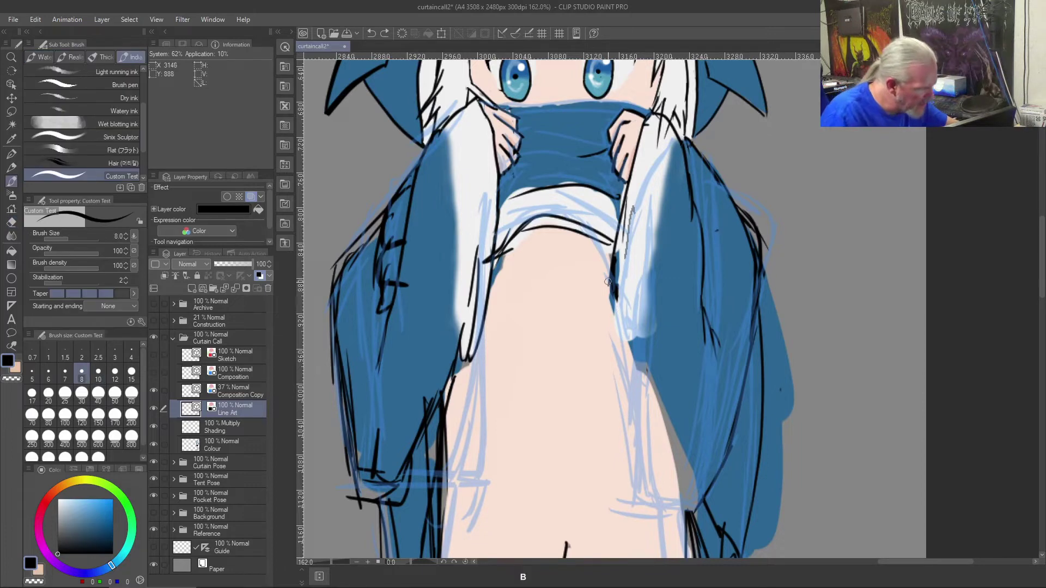
left_click_drag(611, 294, 635, 394)
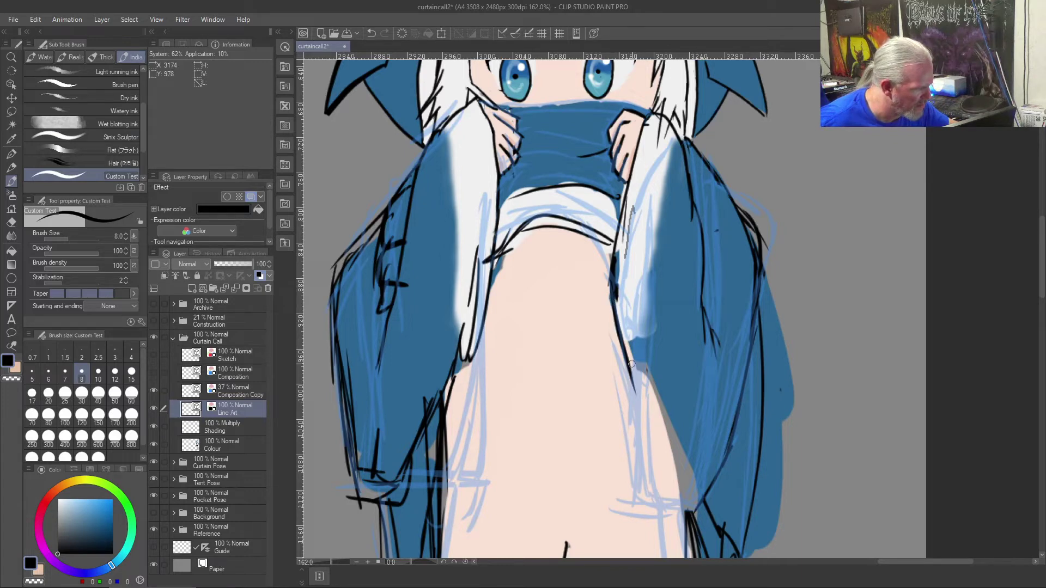
left_click_drag(626, 358, 634, 479)
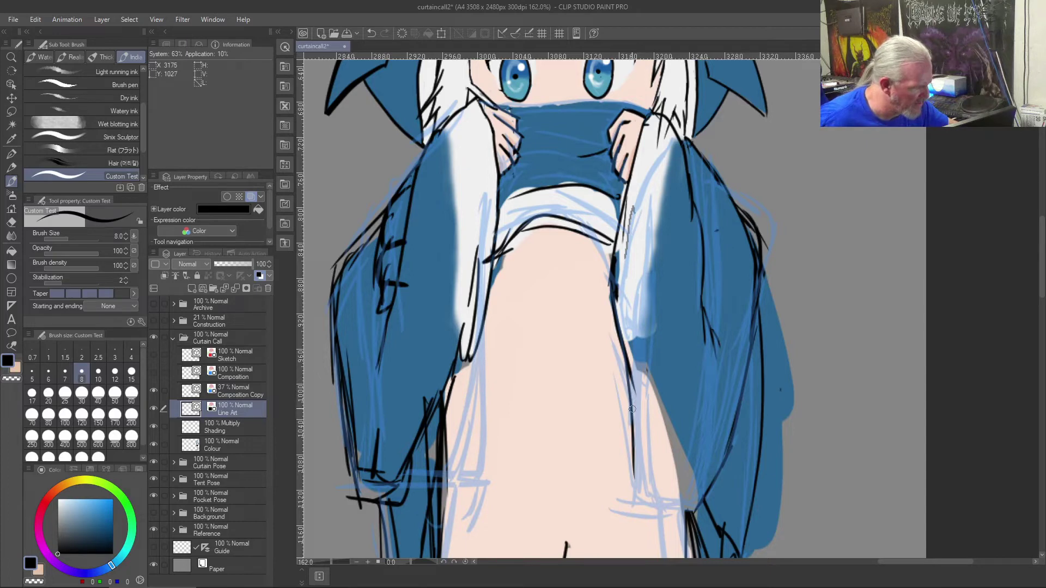
key("ctrl+z")
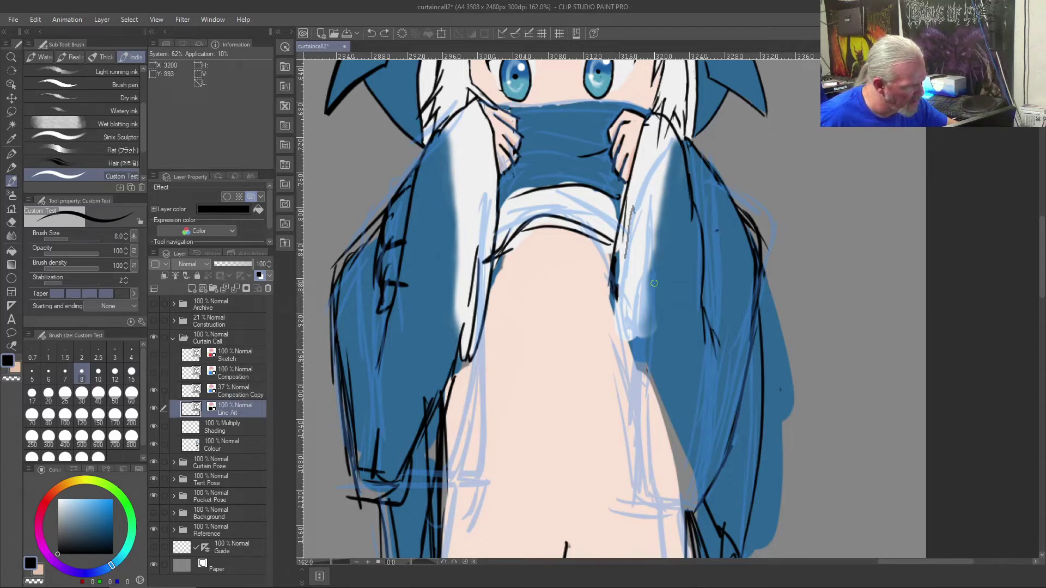
left_click_drag(614, 297, 673, 442)
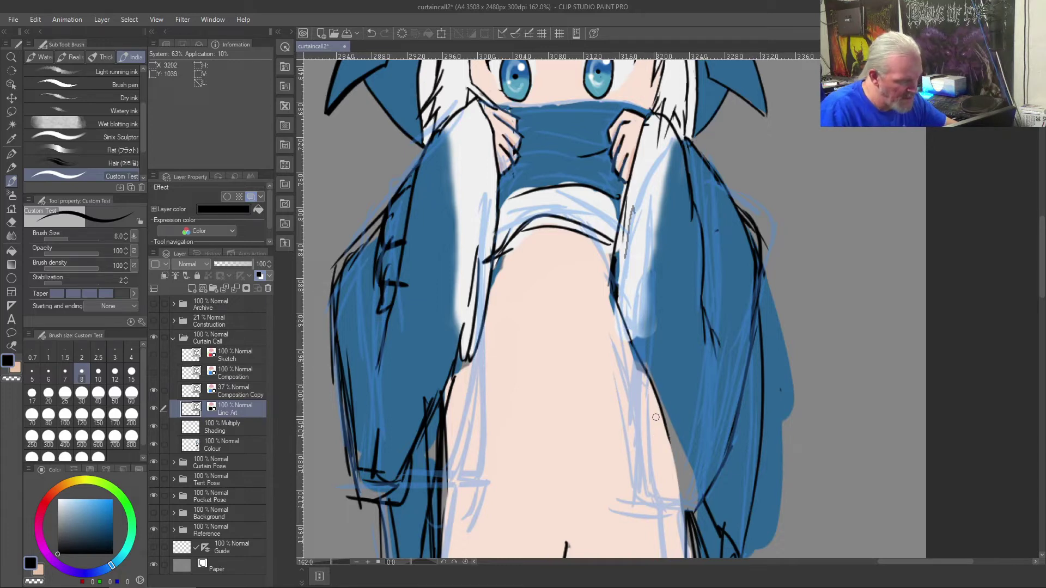
key("ctrl+z")
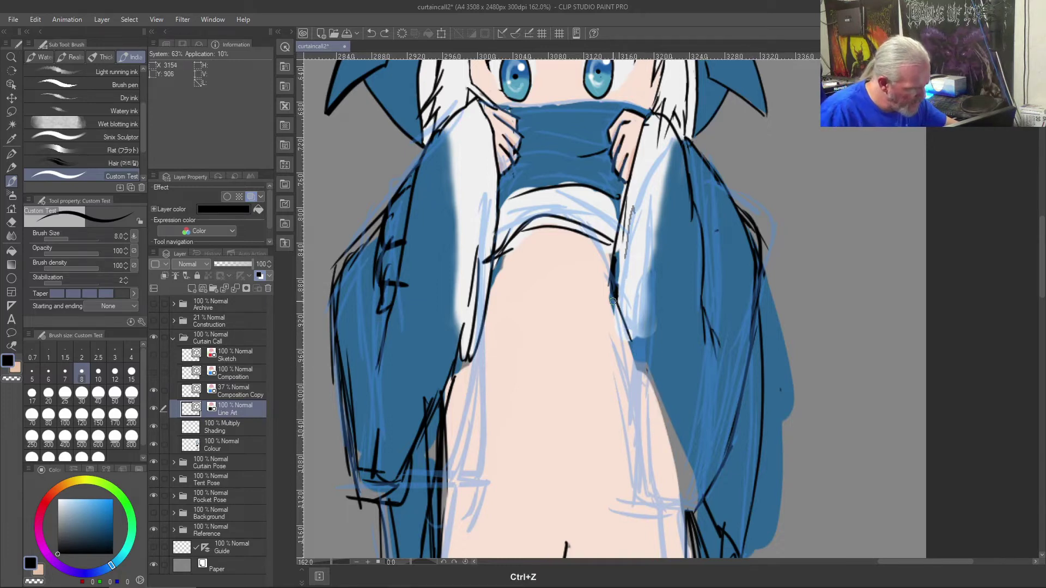
left_click_drag(612, 298, 652, 507)
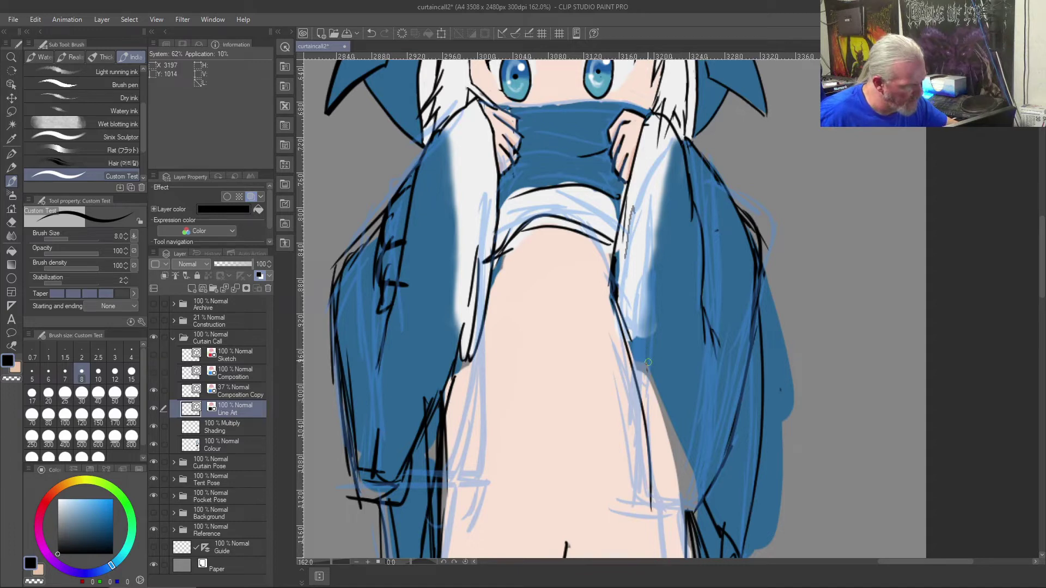
key("ctrl+z")
left_click_drag(608, 297, 677, 479)
key("ctrl+z")
- Draw the right-hand sleeve's curved inner edge from the hair strand down to the hem, then round its lower end up into the sleeve's outer line
mouse_move(608, 294)
left_mouse_down()
mouse_move(613, 331)
mouse_move(701, 524)
left_mouse_up()
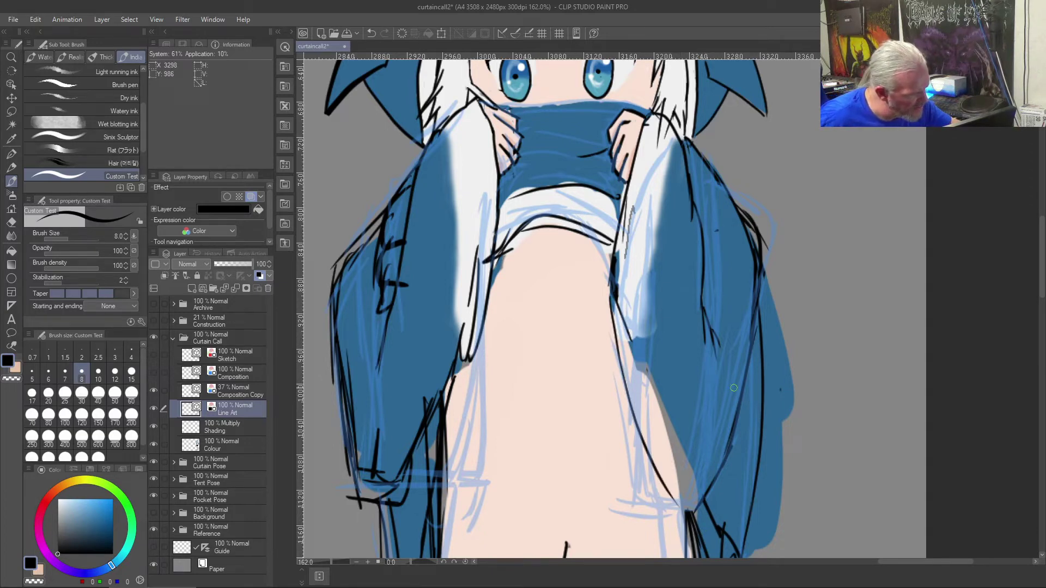
left_click_drag(685, 500, 686, 502)
key("ctrl+z")
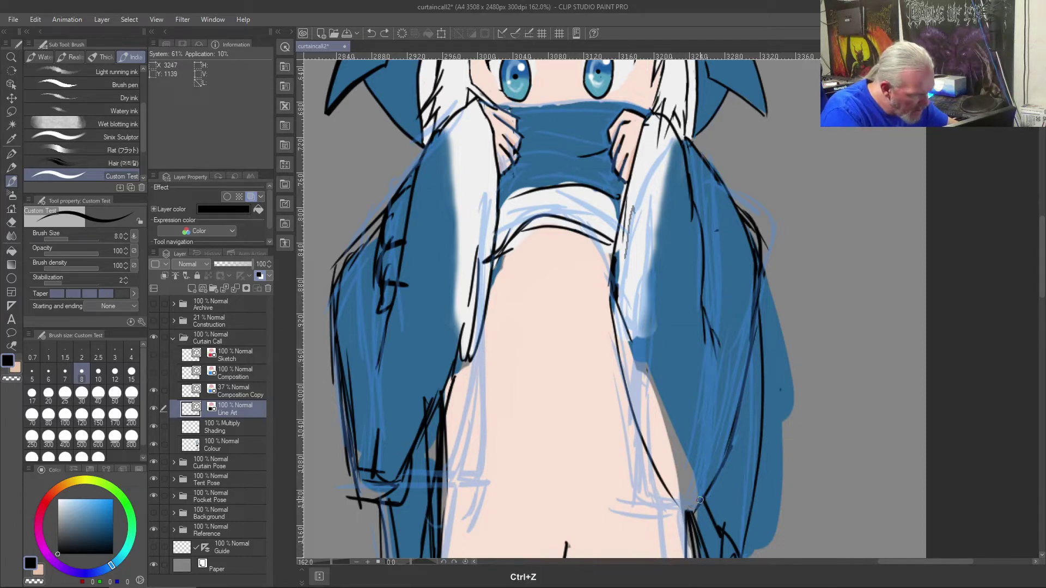
key("ctrl+z")
left_click_drag(670, 496, 704, 492)
key("ctrl+z")
key("ctrl+z")
key("ctrl+z")
key("ctrl+z")
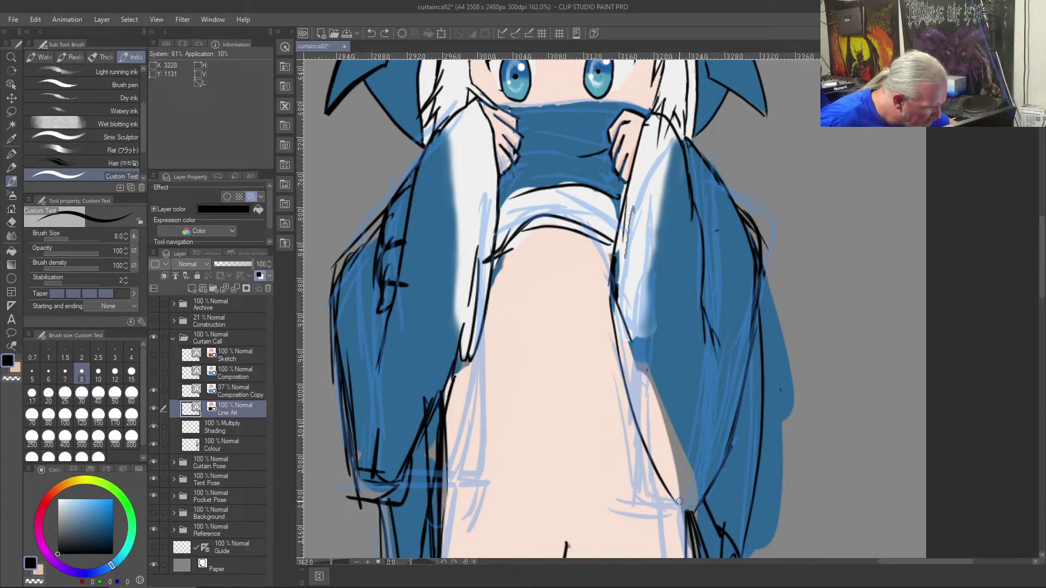
mouse_move(681, 497)
left_mouse_down()
mouse_move(717, 466)
mouse_move(751, 401)
left_mouse_up()
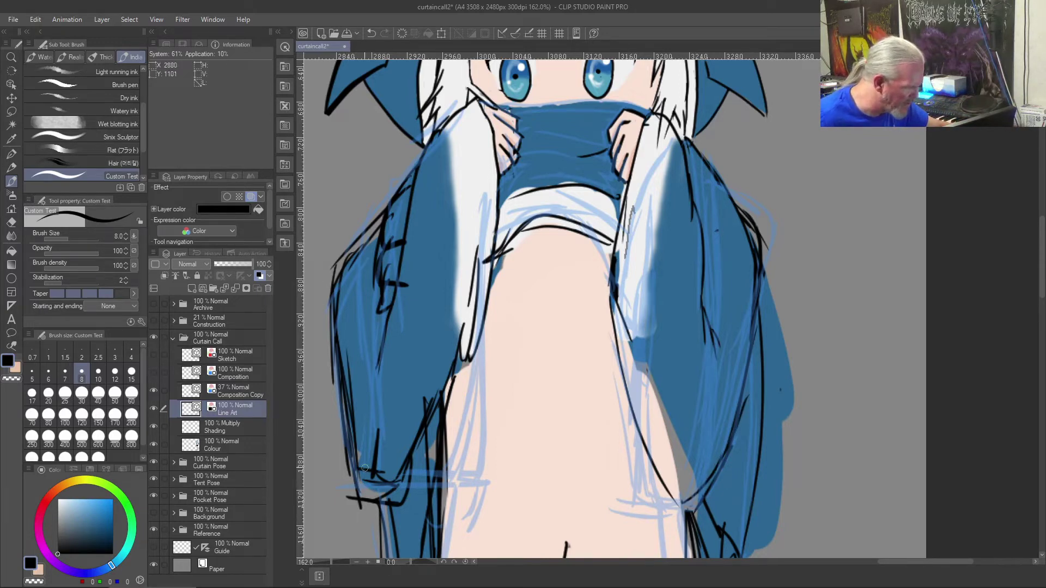
- Erase the rough outer contour and hem lines of the left-hand sleeve with the Vector eraser at size 10
key("j")
mouse_move(393, 475)
left_mouse_down()
mouse_move(388, 493)
mouse_move(371, 490)
mouse_move(362, 470)
mouse_move(360, 495)
mouse_move(334, 316)
mouse_move(341, 341)
left_mouse_up()
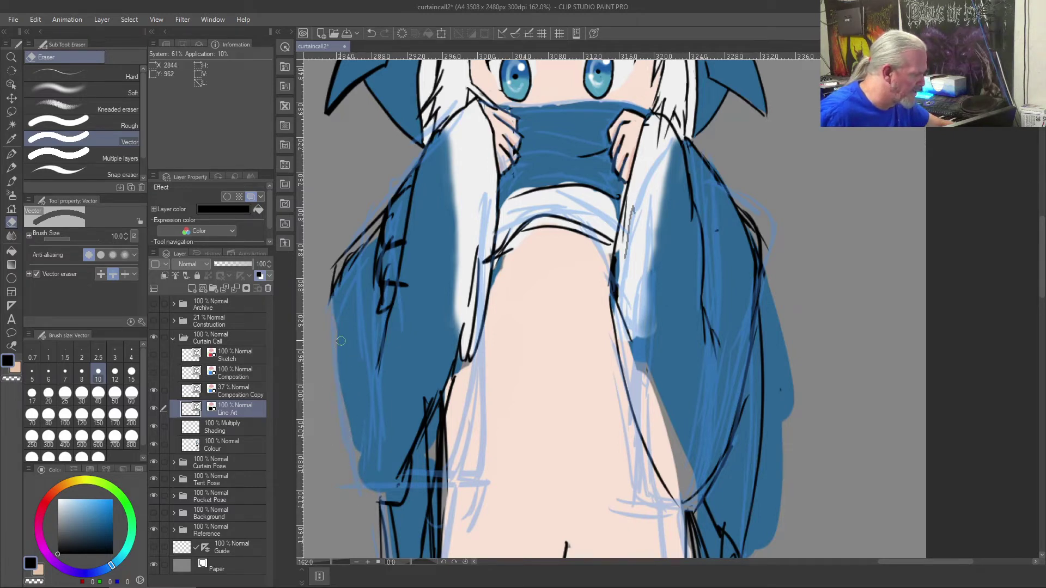
mouse_move(350, 236)
left_mouse_down()
mouse_move(326, 285)
mouse_move(367, 219)
mouse_move(338, 278)
mouse_move(374, 223)
mouse_move(349, 268)
mouse_move(368, 249)
mouse_move(367, 299)
left_mouse_up()
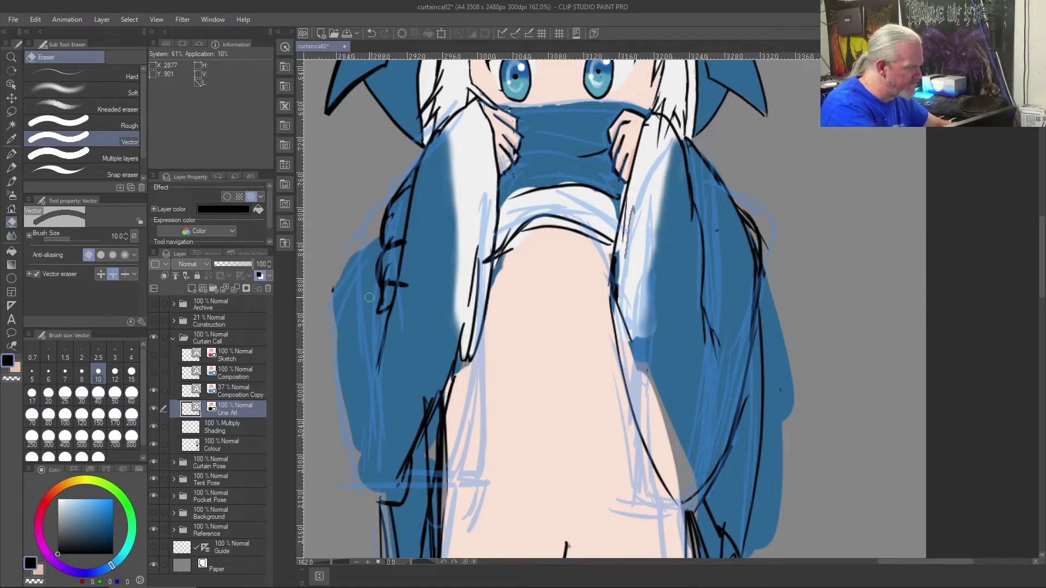
- Redraw the left-hand sleeve's outer edge as one smooth black curve down to the hem with the Custom Test brush at size 8
key("b")
mouse_move(380, 235)
left_mouse_down()
mouse_move(356, 307)
mouse_move(383, 522)
left_mouse_up()
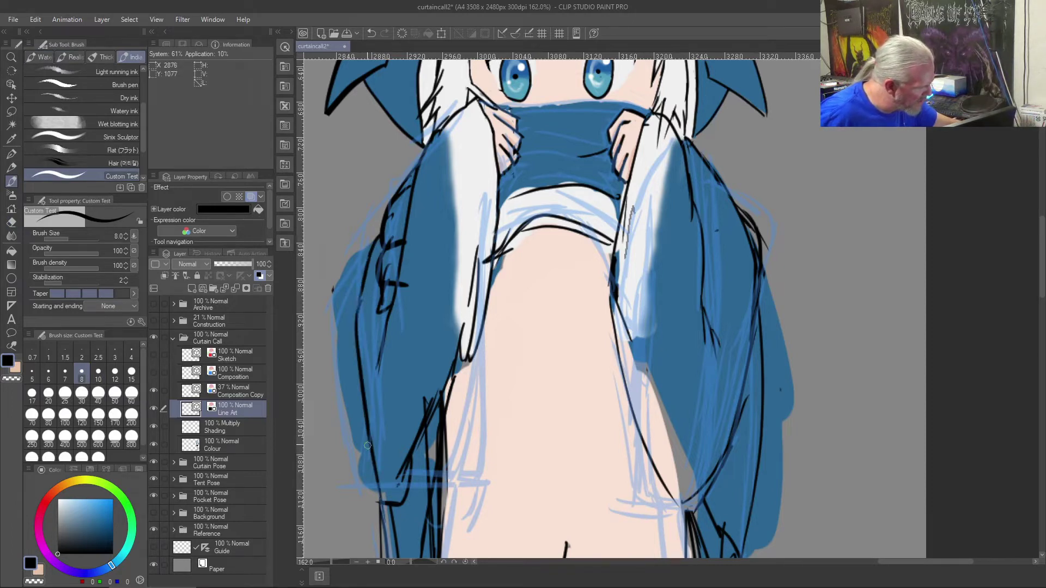
key("ctrl+z")
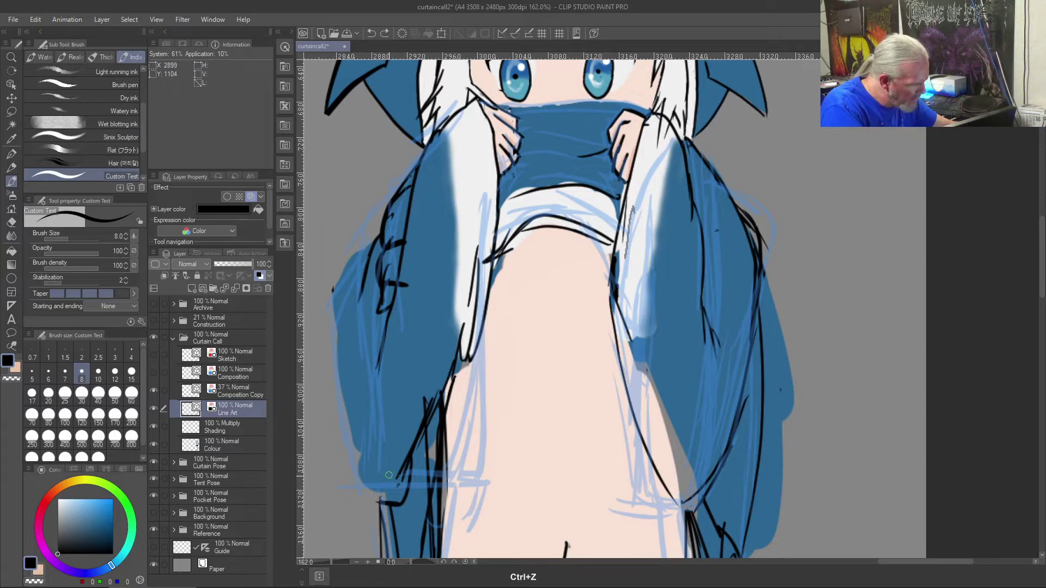
left_click_drag(376, 237, 363, 401)
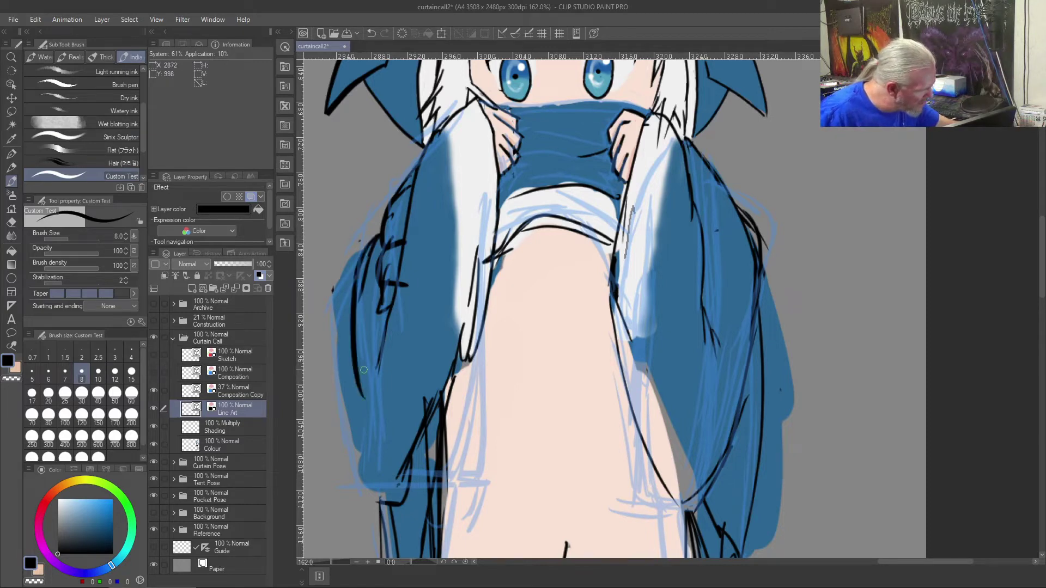
key("ctrl+z")
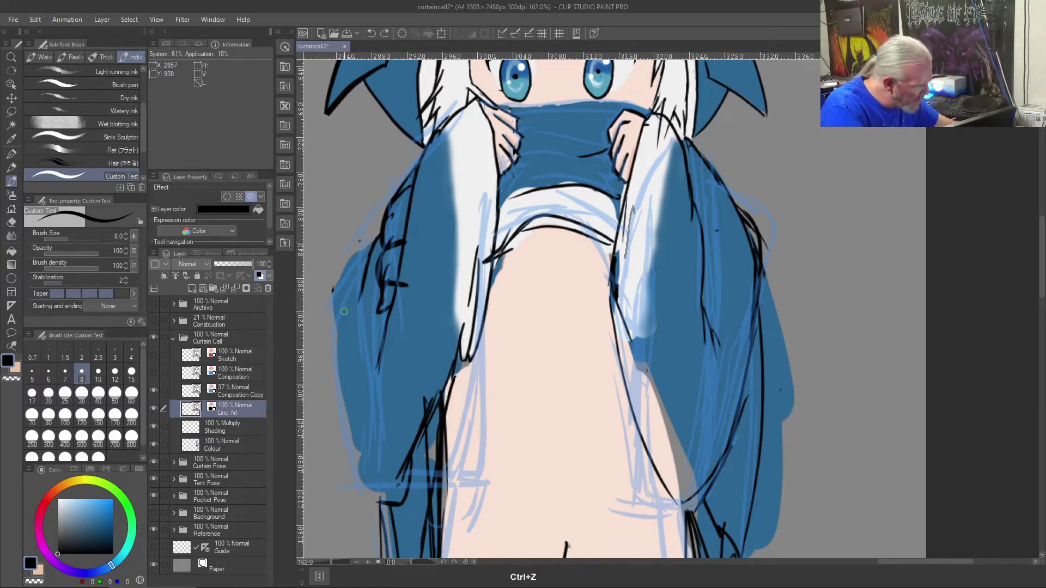
left_click_drag(360, 297, 389, 500)
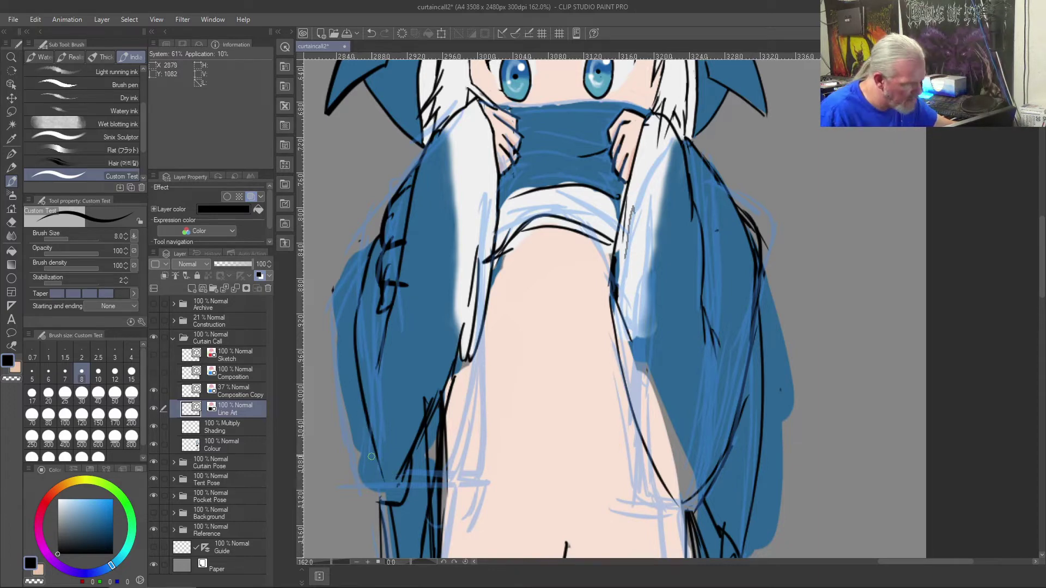
key("ctrl+z")
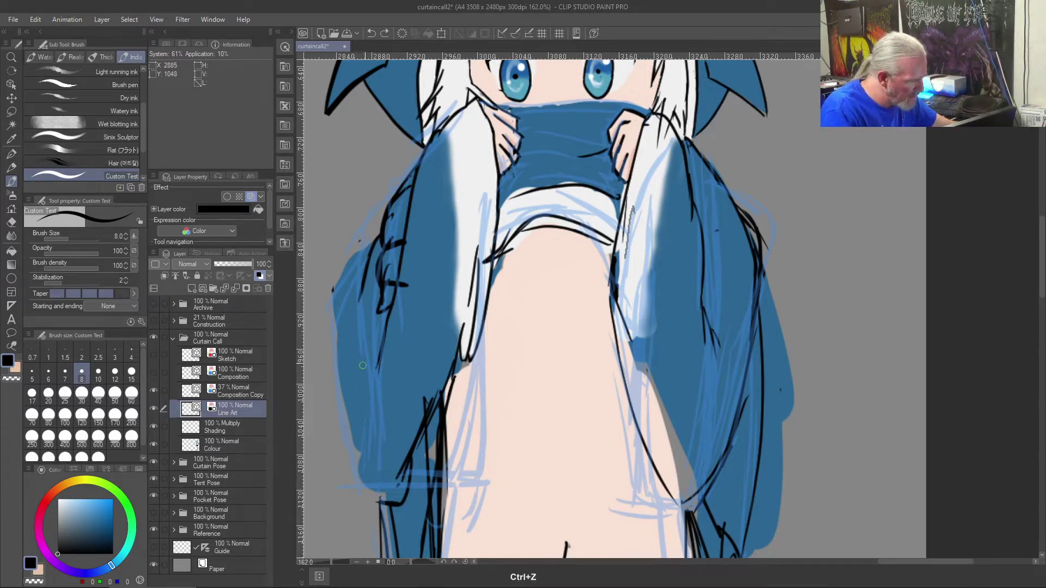
left_click_drag(356, 297, 389, 498)
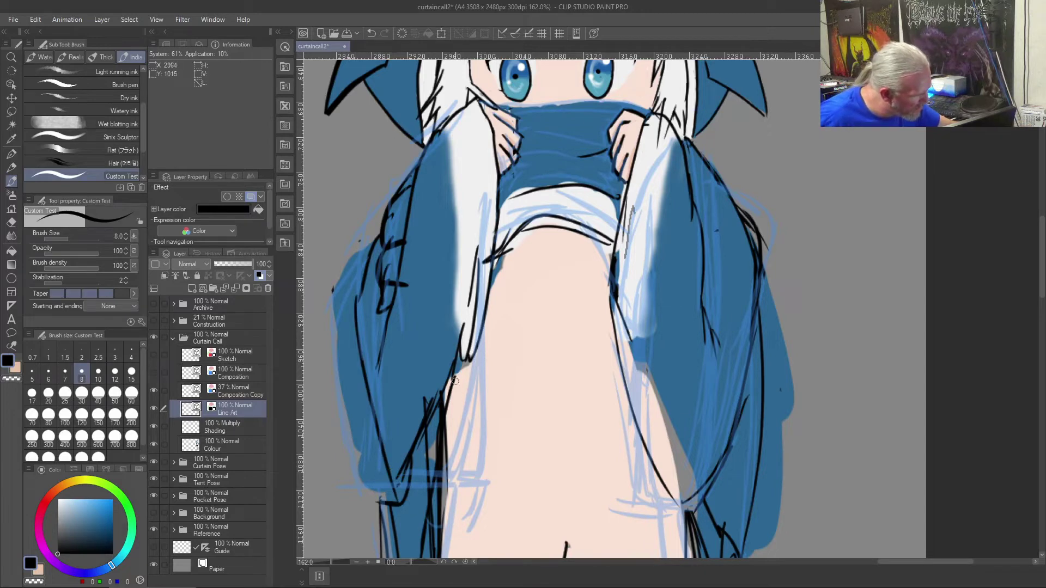
mouse_move(460, 338)
left_mouse_down()
mouse_move(435, 436)
mouse_move(408, 475)
mouse_move(393, 475)
mouse_move(396, 504)
left_mouse_up()
key("ctrl+z")
key("ctrl+z")
key("ctrl+z")
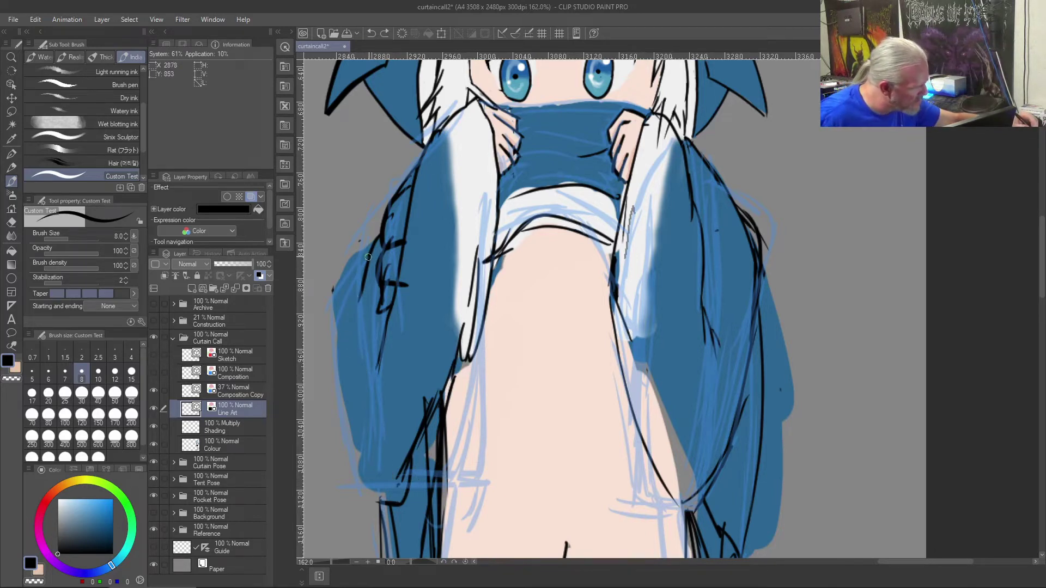
- Redraw the left-hand sleeve's outer edge as a curve from the shoulder down to the hem with the Custom Test brush at size 8
mouse_move(373, 238)
left_mouse_down()
mouse_move(350, 275)
mouse_move(367, 252)
mouse_move(350, 321)
left_mouse_up()
mouse_move(359, 272)
left_mouse_down()
mouse_move(366, 410)
mouse_move(388, 472)
left_mouse_up()
key("ctrl+z")
key("ctrl+z")
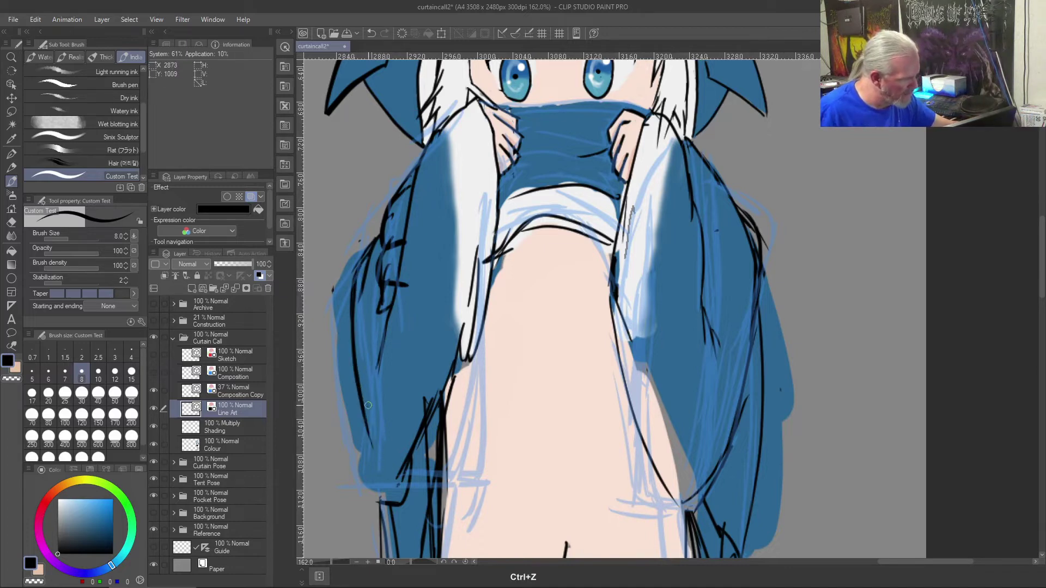
mouse_move(368, 417)
left_mouse_down()
mouse_move(384, 480)
mouse_move(395, 480)
left_mouse_up()
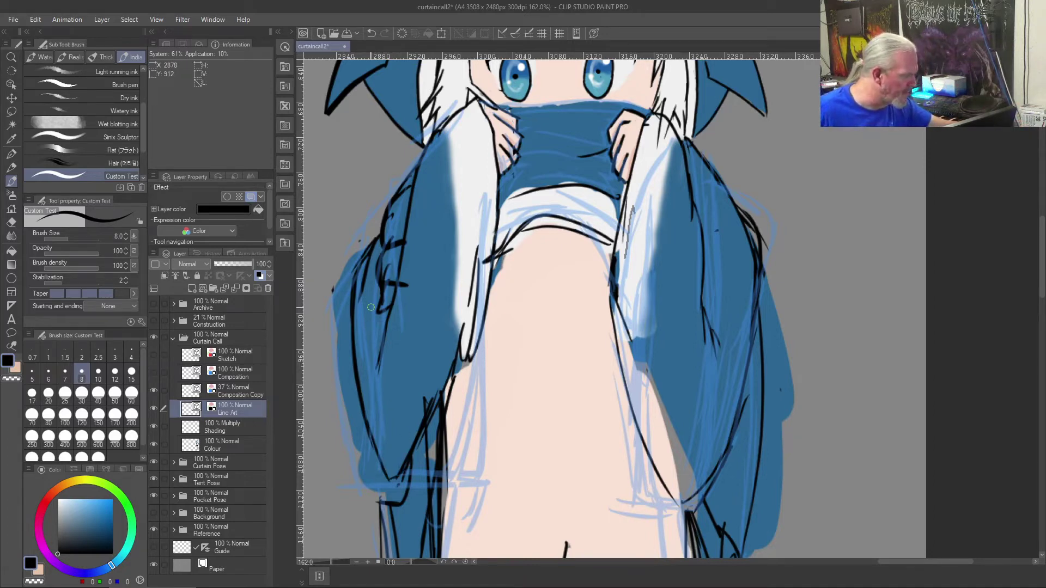
- Erase the stray marks beside the left-hand sleeve and the rough outer lines of the right-hand sleeve with the Vector eraser at size 10
key("e")
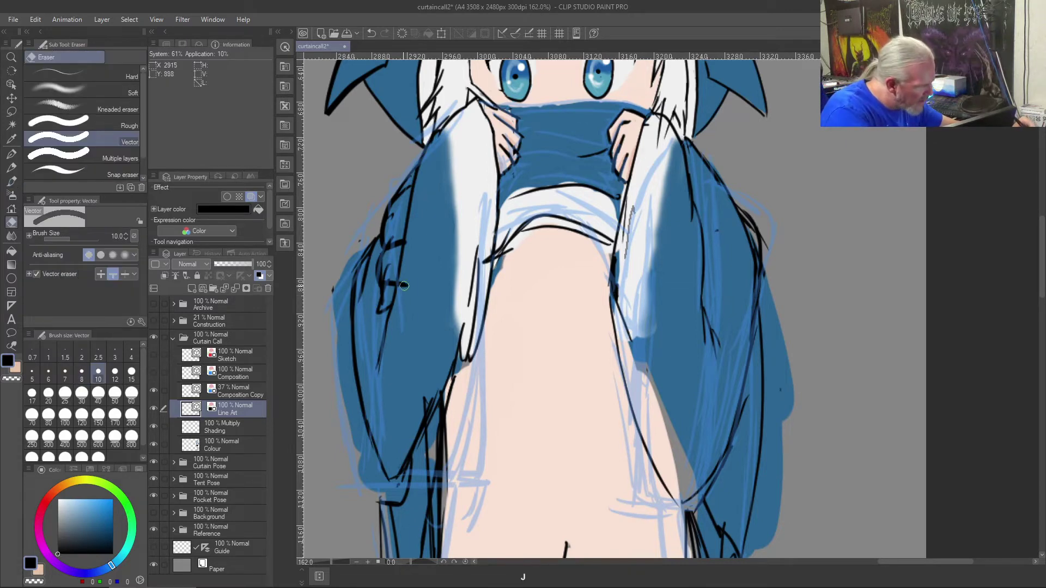
left_click(364, 282)
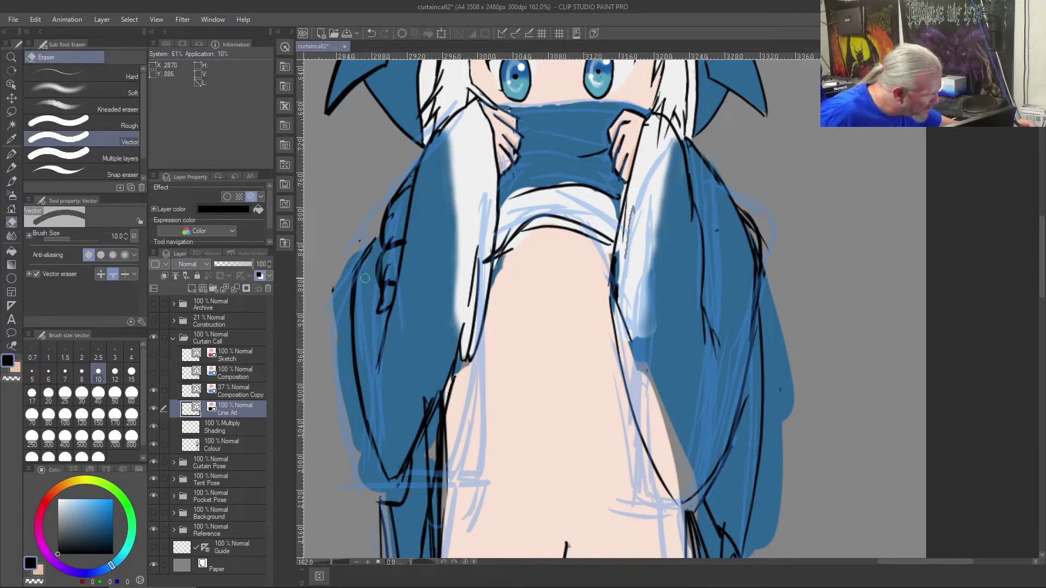
key("b")
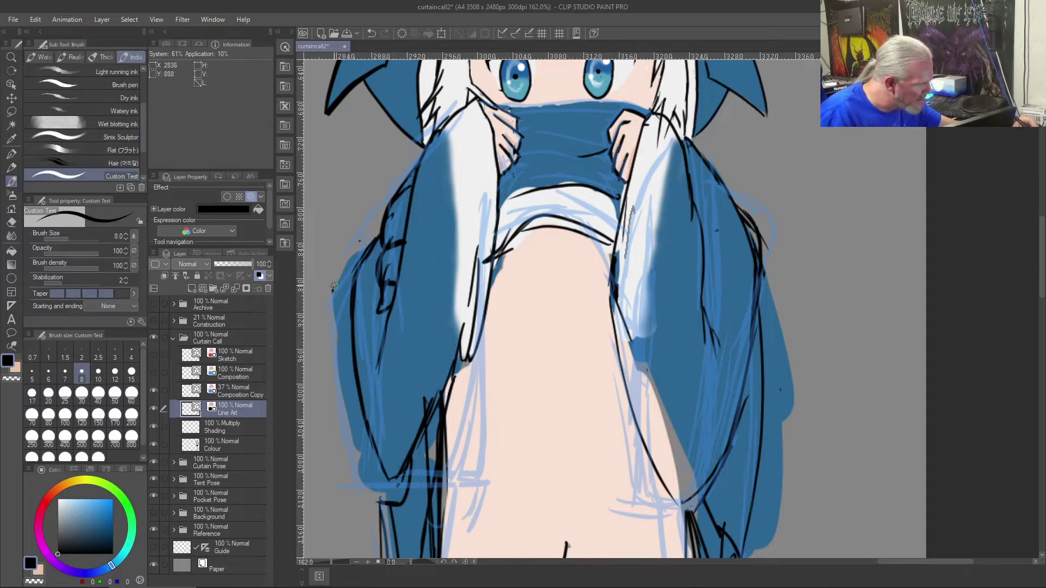
key("e")
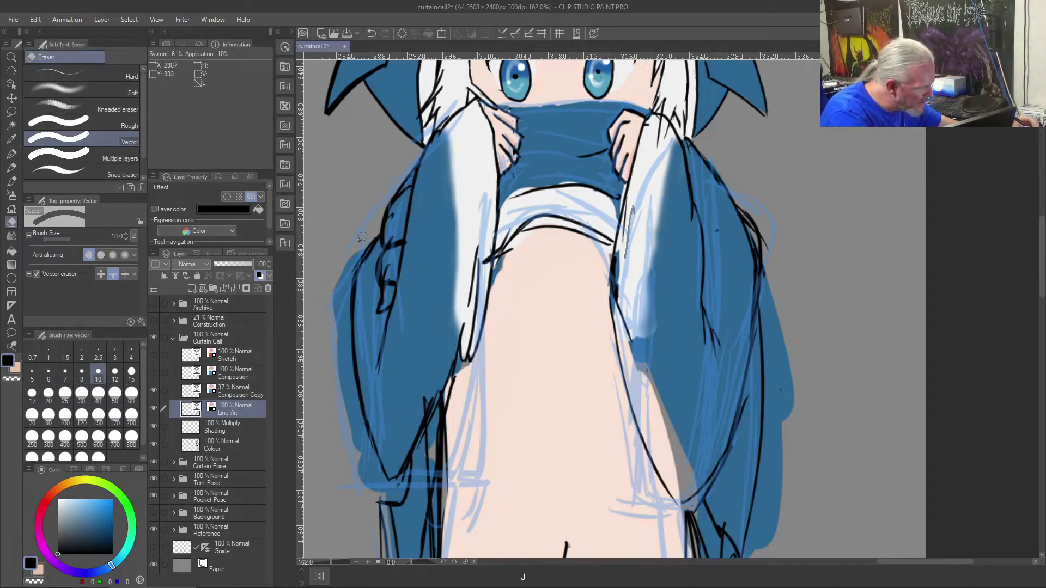
left_click_drag(748, 215, 782, 293)
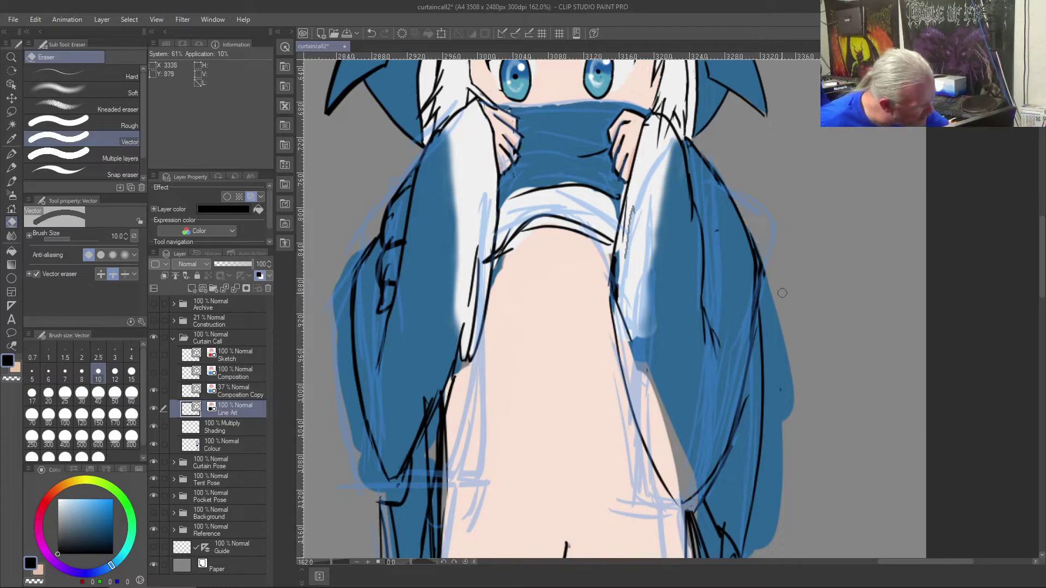
left_click_drag(756, 226, 767, 340)
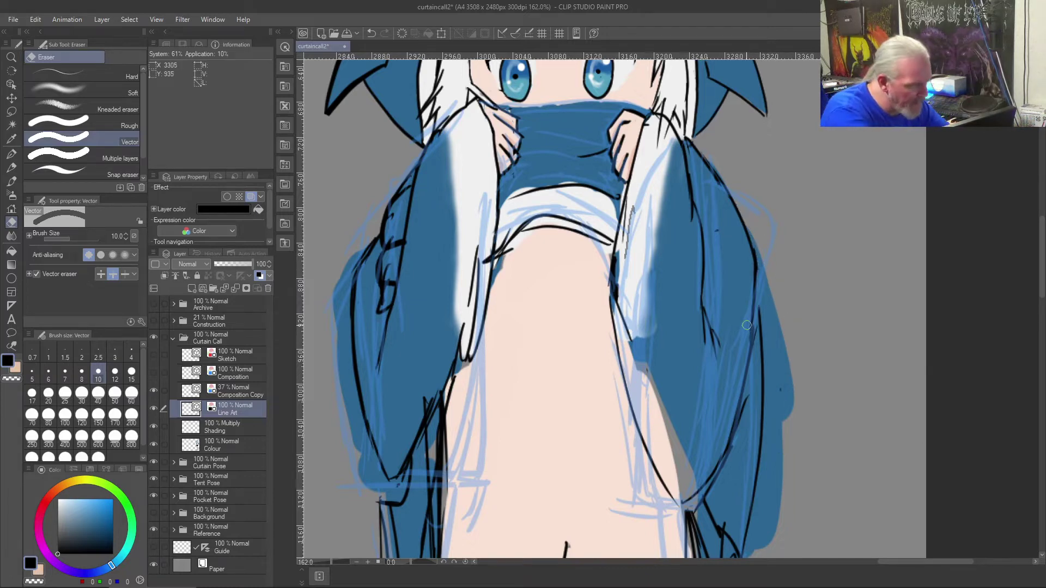
- Try to bridge the gap in the right-hand sleeve's outer line with the Custom Test brush
key("b")
left_click_drag(762, 317, 754, 279)
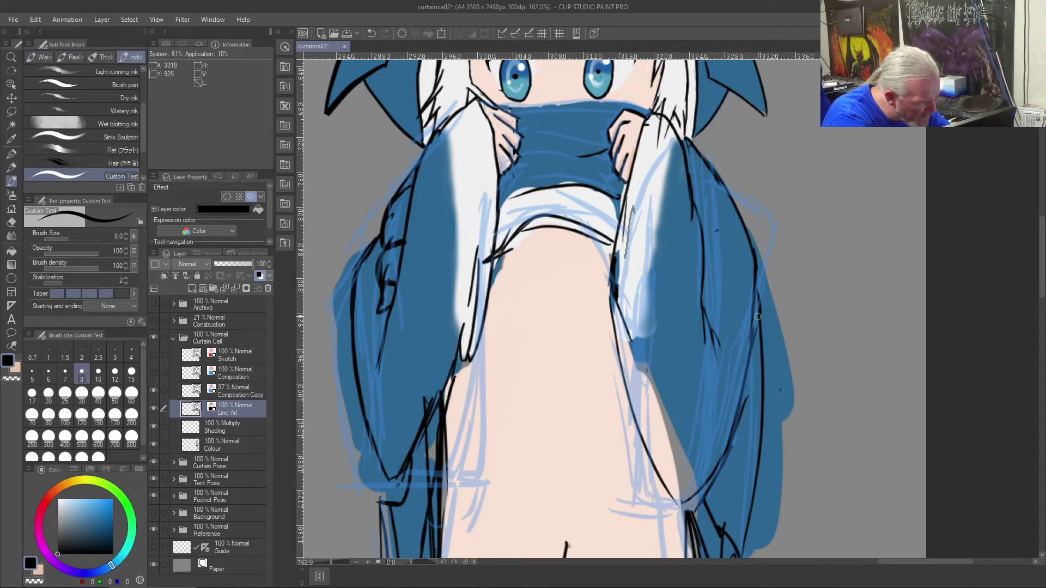
key("ctrl+z")
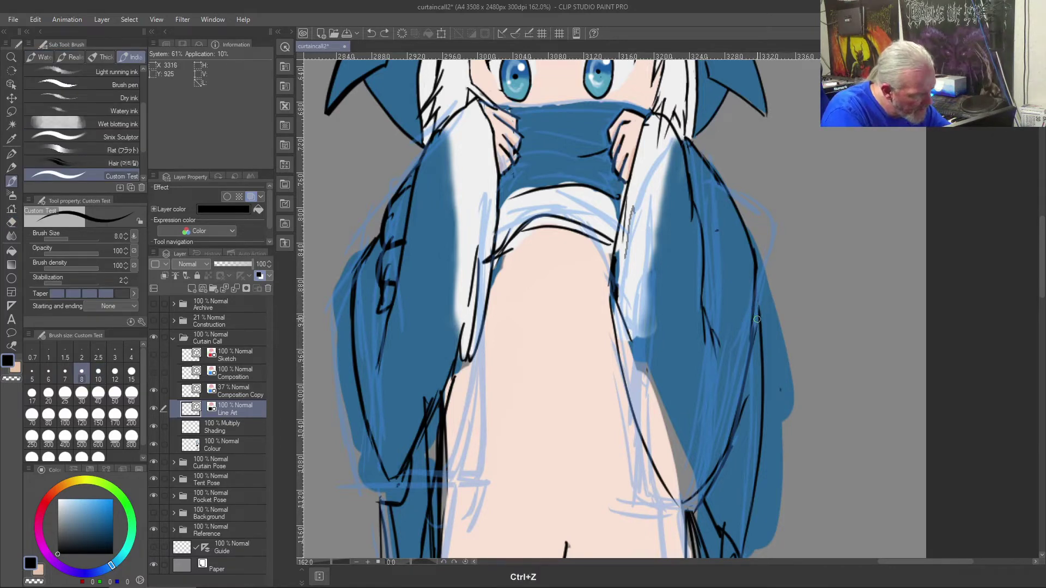
mouse_move(761, 311)
left_mouse_down()
mouse_move(754, 279)
mouse_move(758, 326)
left_mouse_up()
key("ctrl+z")
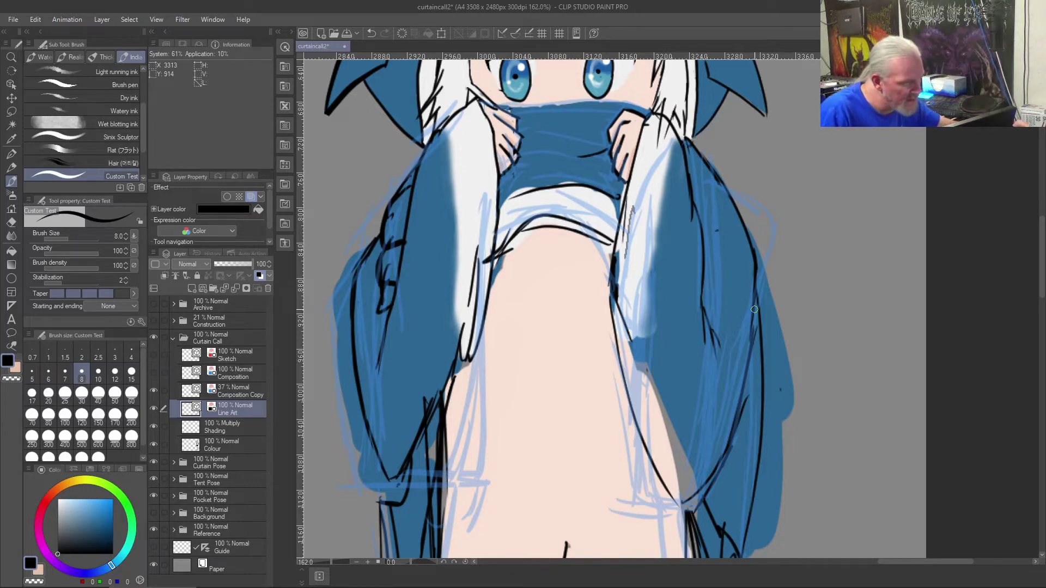
- Erase the left-hand sleeve's rough inner edge and redraw it as one curve from the white strip's end down to the hem
key("e")
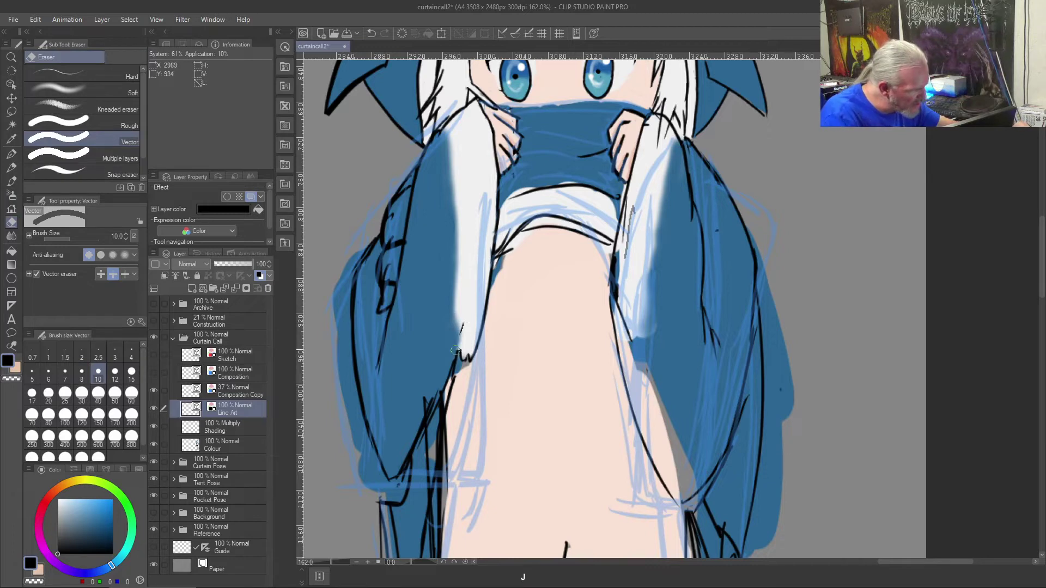
mouse_move(465, 343)
left_mouse_down()
mouse_move(452, 377)
mouse_move(466, 350)
mouse_move(410, 427)
mouse_move(444, 413)
mouse_move(405, 461)
left_mouse_up()
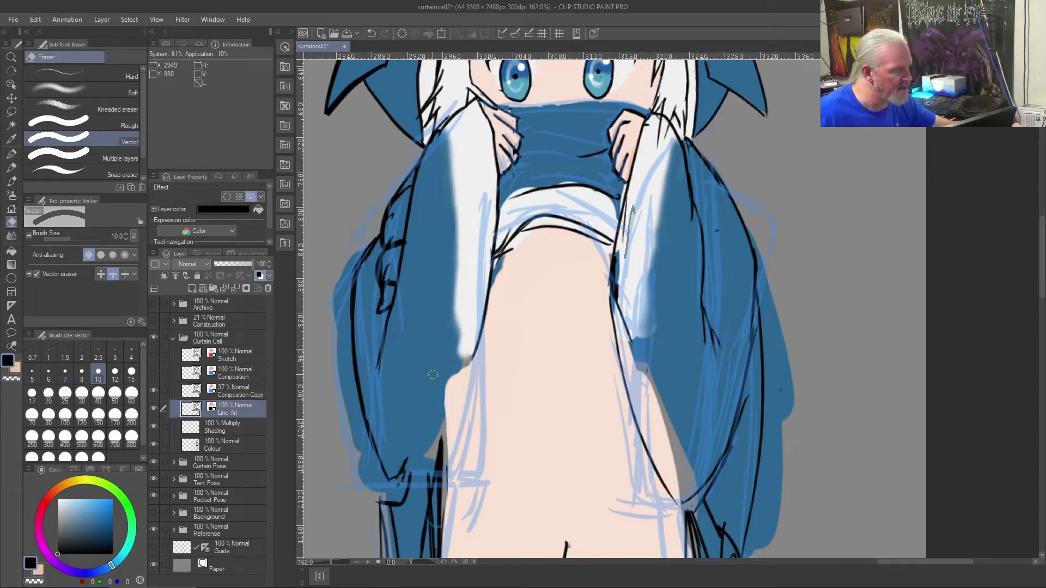
key("b")
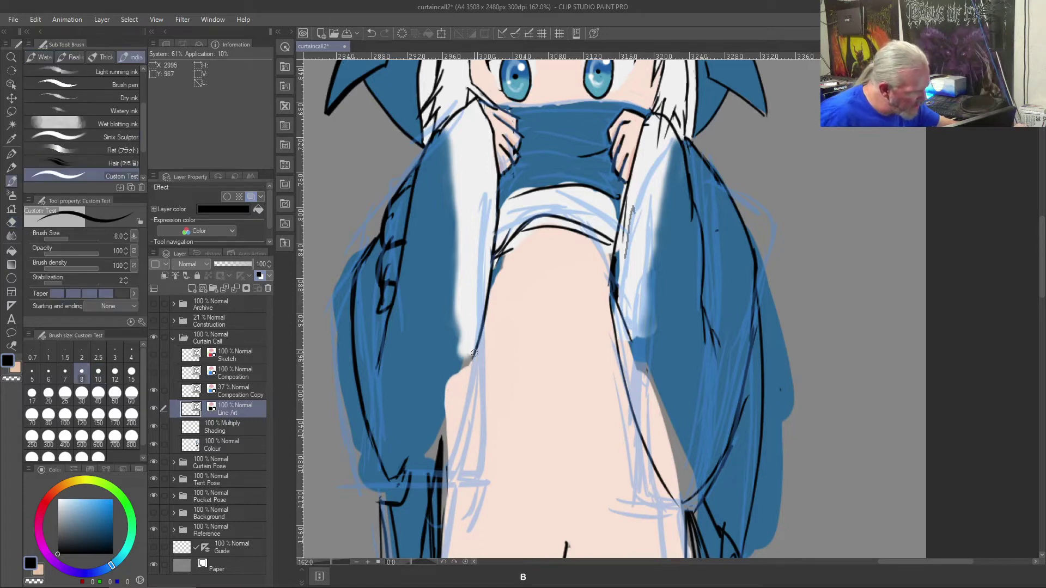
left_click_drag(472, 354, 400, 463)
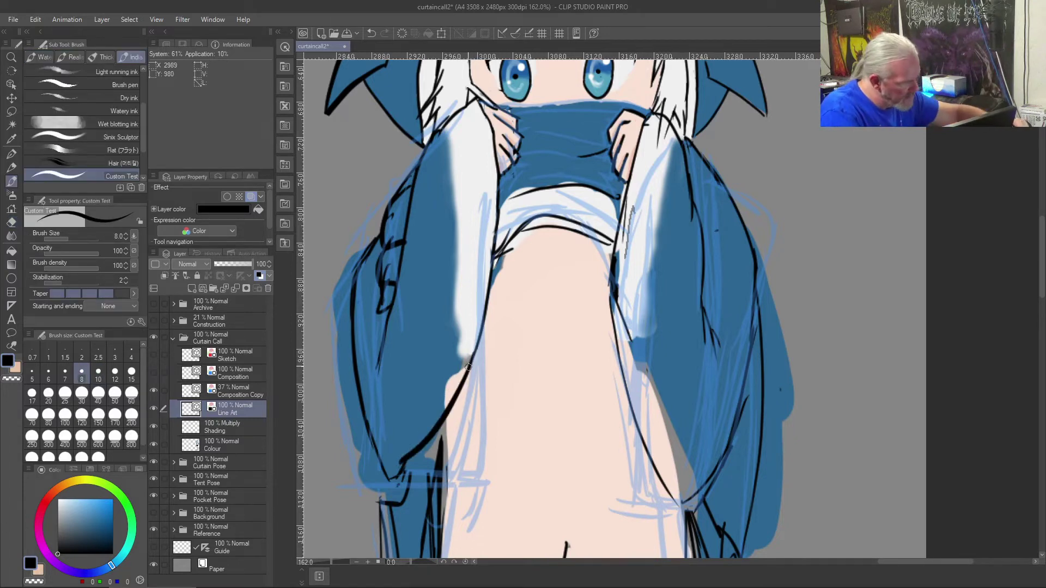
key("ctrl+z")
left_click_drag(474, 353, 404, 468)
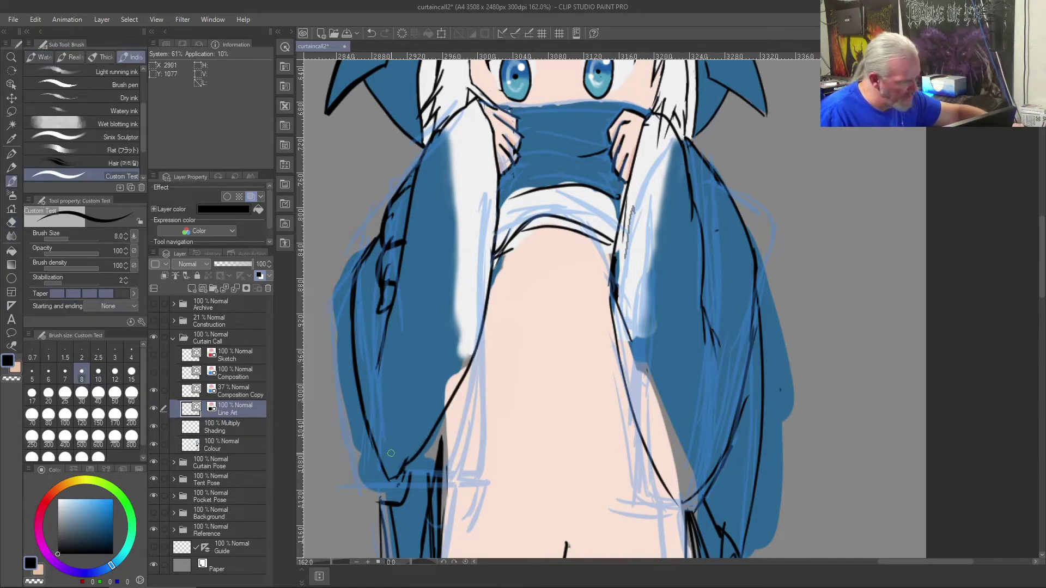
key("ctrl+z")
left_click_drag(473, 351, 423, 477)
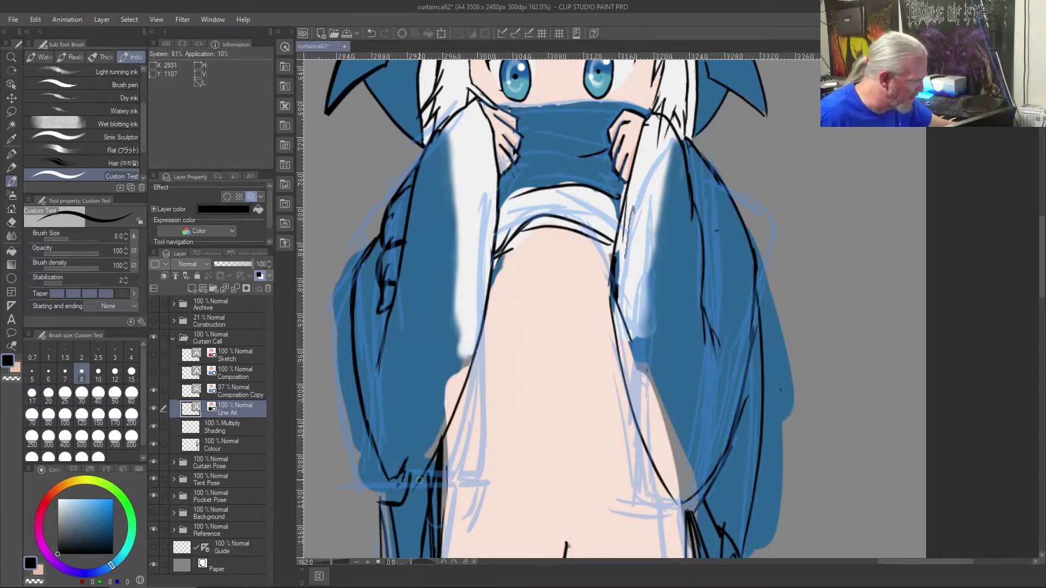
- Draw a new lower outer line joining the left-hand sleeve's hem point, and erase the old line beside it with the Vector eraser
mouse_move(414, 484)
left_mouse_down()
mouse_move(365, 402)
mouse_move(339, 289)
left_mouse_up()
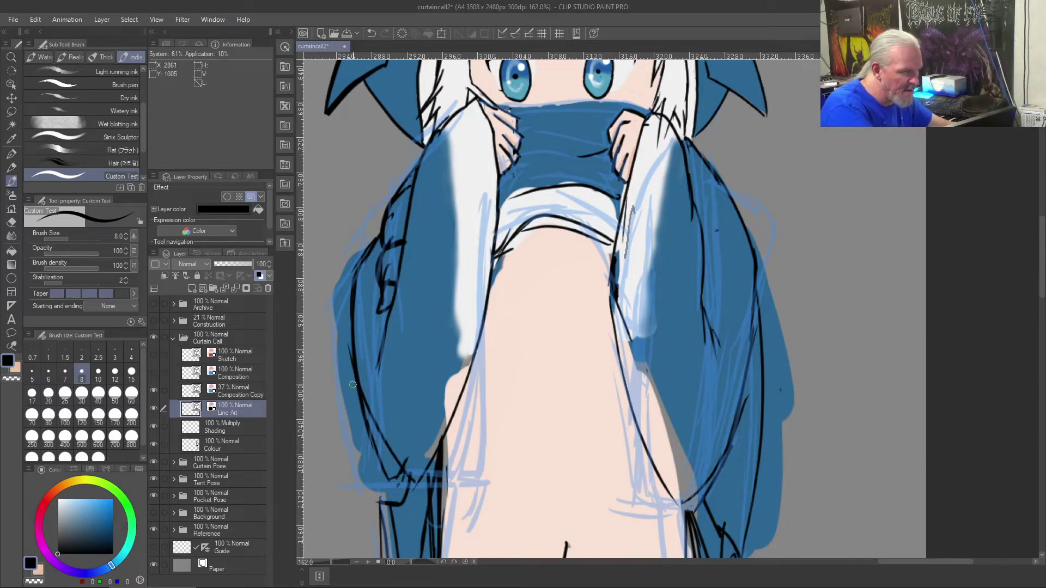
key("j")
mouse_move(352, 413)
left_mouse_down()
mouse_move(401, 483)
mouse_move(391, 483)
left_mouse_up()
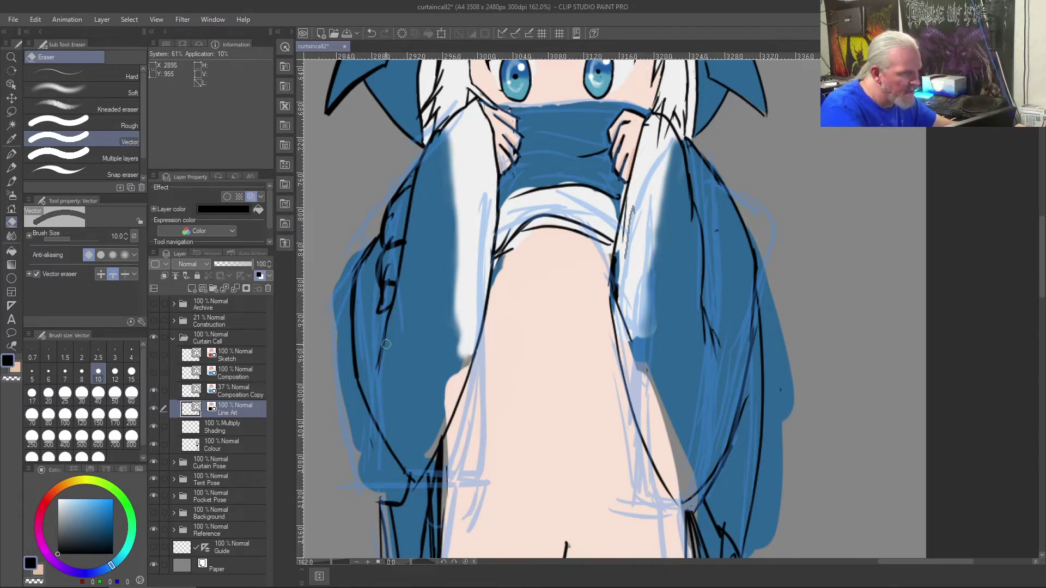
- Draw long fold lines down the upper left-hand sleeve with the Custom Test brush, erasing and redrawing the one nearest the shoulder
key("b")
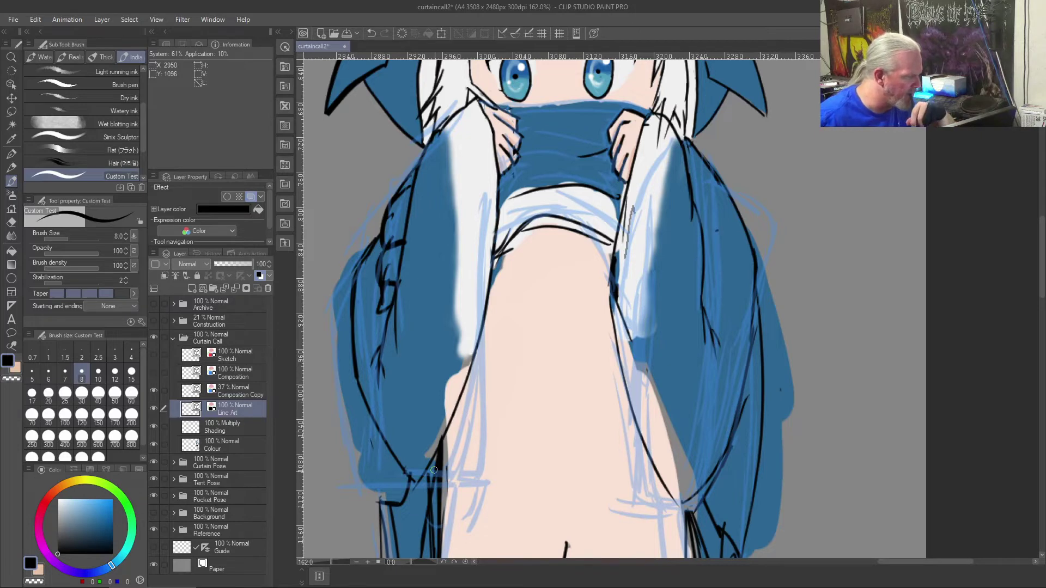
left_click_drag(417, 189, 410, 292)
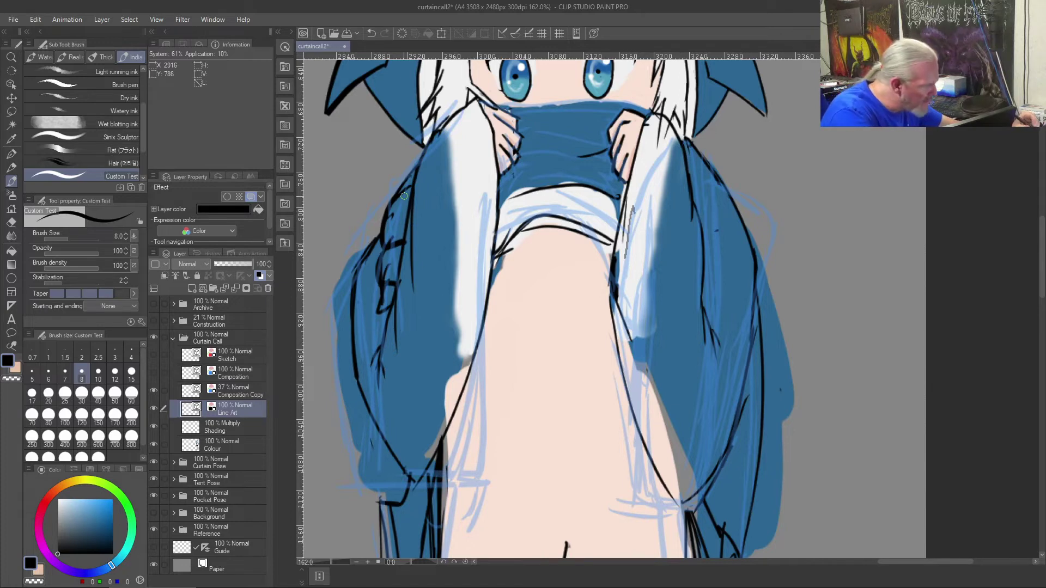
key("e")
left_click(404, 224)
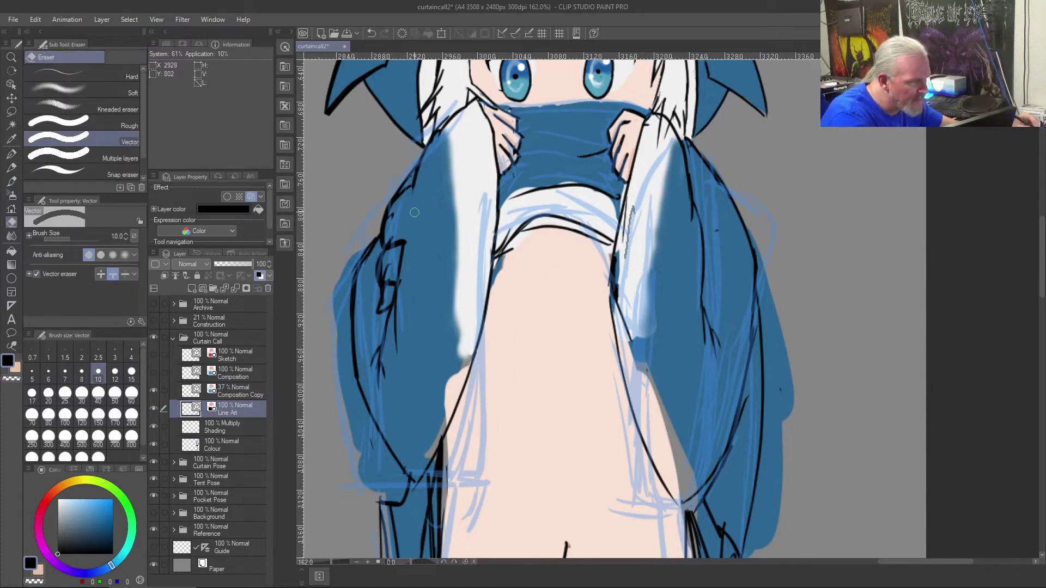
key("b")
left_click_drag(415, 185, 420, 281)
left_click_drag(410, 226, 403, 270)
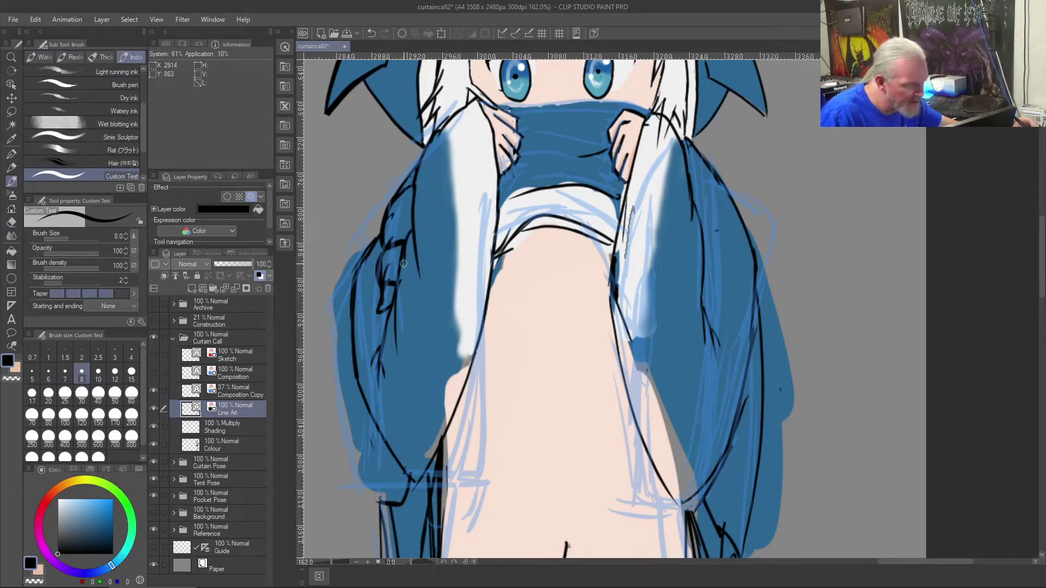
key("e")
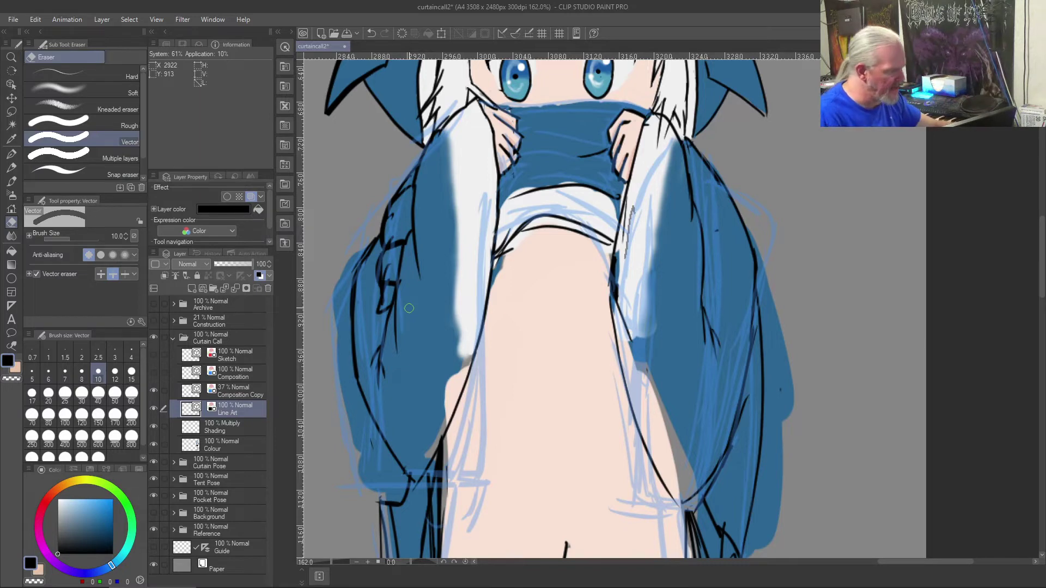
- On the Colour layer, fill the gap along the left-hand sleeve's inner edge with the sampled sleeve blue, using the Custom Test brush at size 40
right_click(415, 421)
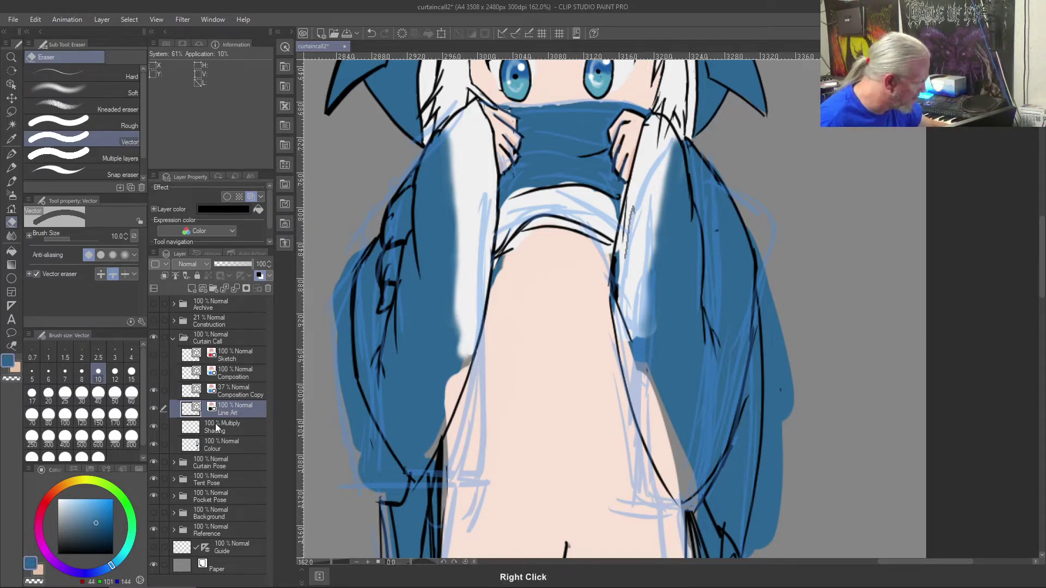
left_click(227, 433)
mouse_move(456, 386)
left_mouse_down()
mouse_move(468, 362)
mouse_move(455, 390)
mouse_move(452, 381)
mouse_move(457, 373)
mouse_move(454, 403)
mouse_move(467, 360)
mouse_move(446, 379)
left_mouse_up()
key("b")
key("bracketright")
key("bracketright")
key("bracketright")
key("bracketright")
key("bracketright")
key("bracketright")
key("bracketright")
key("bracketright")
mouse_move(441, 409)
left_mouse_down()
mouse_move(421, 459)
mouse_move(449, 388)
mouse_move(444, 399)
mouse_move(433, 341)
mouse_move(424, 391)
left_mouse_up()
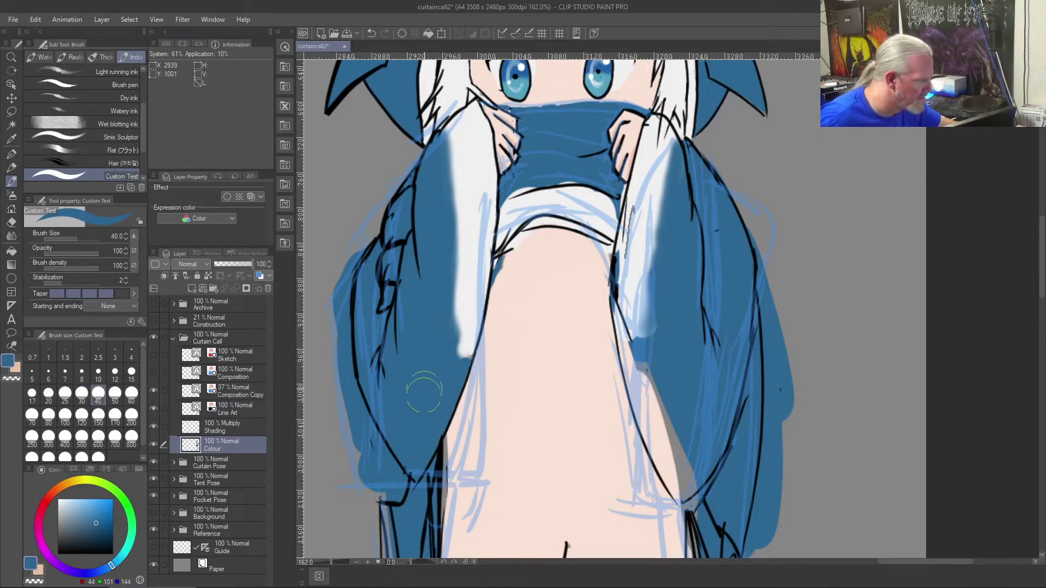
- Extend both white strips downward with the sampled white, then cover the grey gap on the right-hand sleeve's inner edge with sleeve blue
right_click(473, 264)
left_click_drag(471, 272, 465, 344)
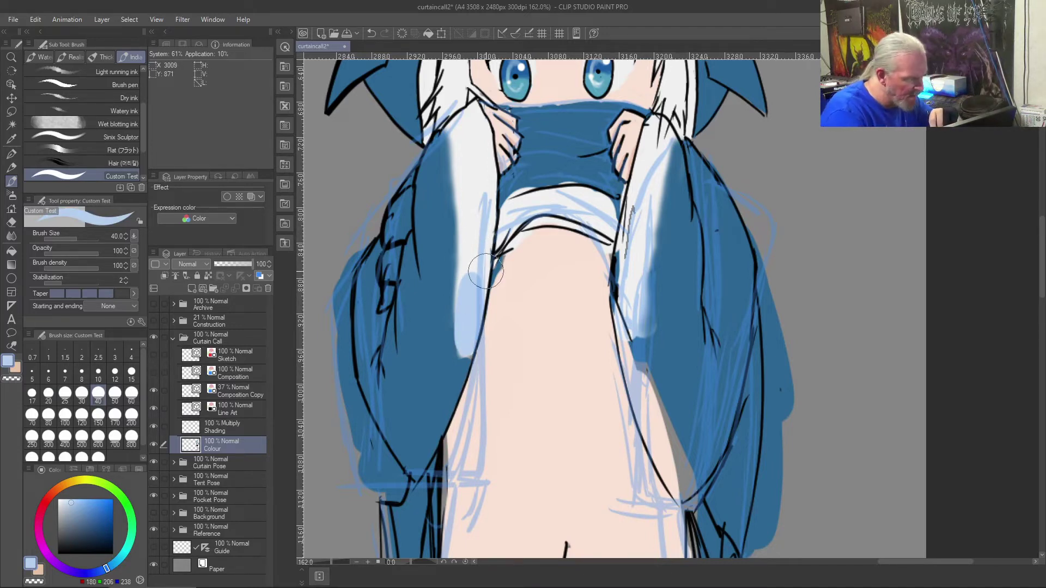
right_click(471, 163)
key("ctrl+z")
mouse_move(450, 281)
left_mouse_down()
mouse_move(472, 267)
mouse_move(467, 381)
mouse_move(475, 333)
mouse_move(468, 361)
mouse_move(470, 347)
left_mouse_up()
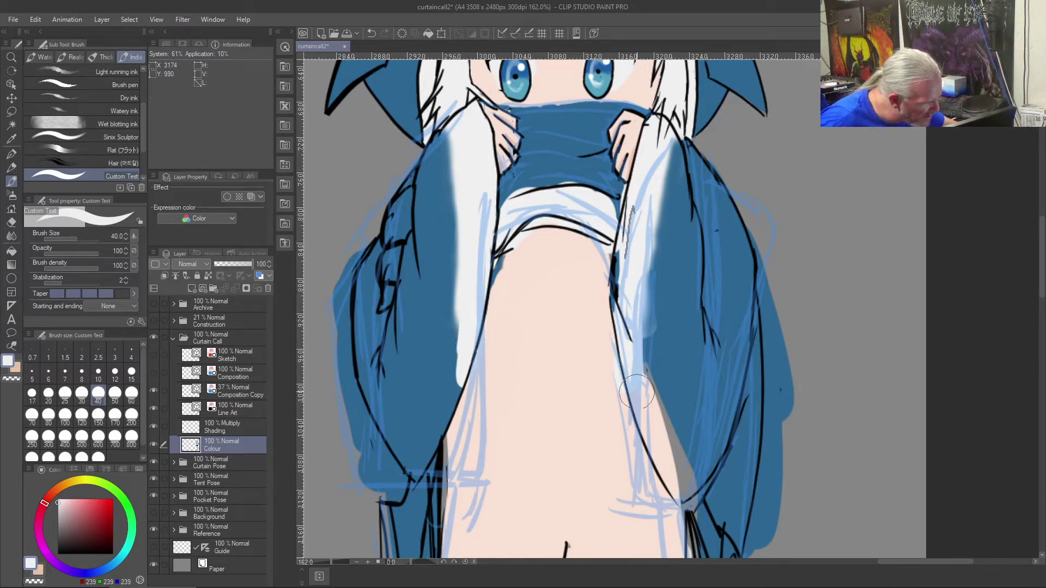
right_click(674, 363)
mouse_move(667, 347)
left_mouse_down()
mouse_move(657, 404)
mouse_move(651, 354)
mouse_move(650, 428)
mouse_move(648, 404)
mouse_move(665, 471)
mouse_move(693, 485)
mouse_move(686, 492)
mouse_move(677, 462)
mouse_move(680, 499)
mouse_move(671, 455)
mouse_move(644, 421)
left_mouse_up()
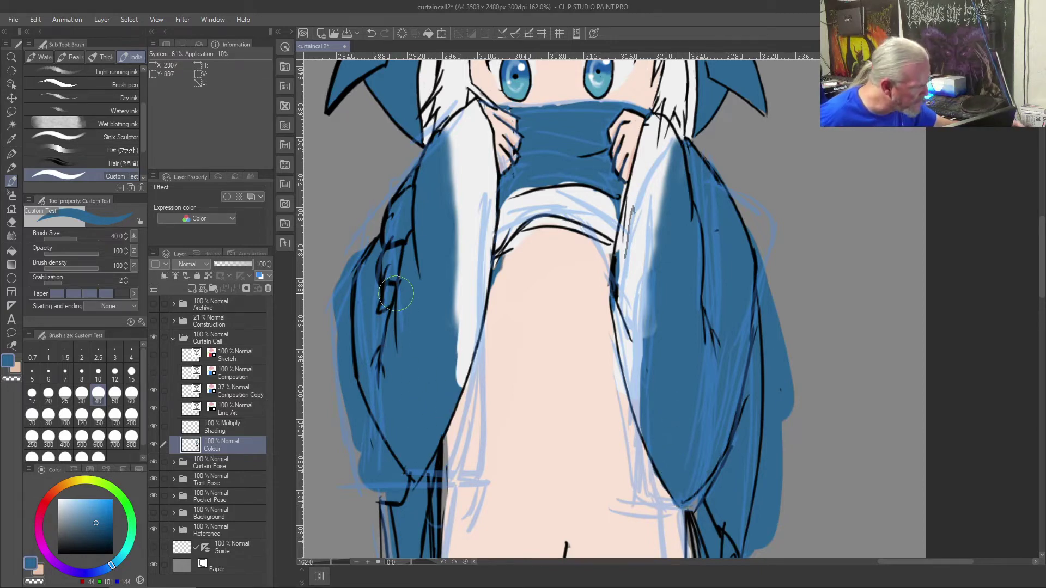
- Soften and taper the sleeve-side edges of both white strips with sleeve blue, using the Soft airbrush at size 15
left_click(11, 193)
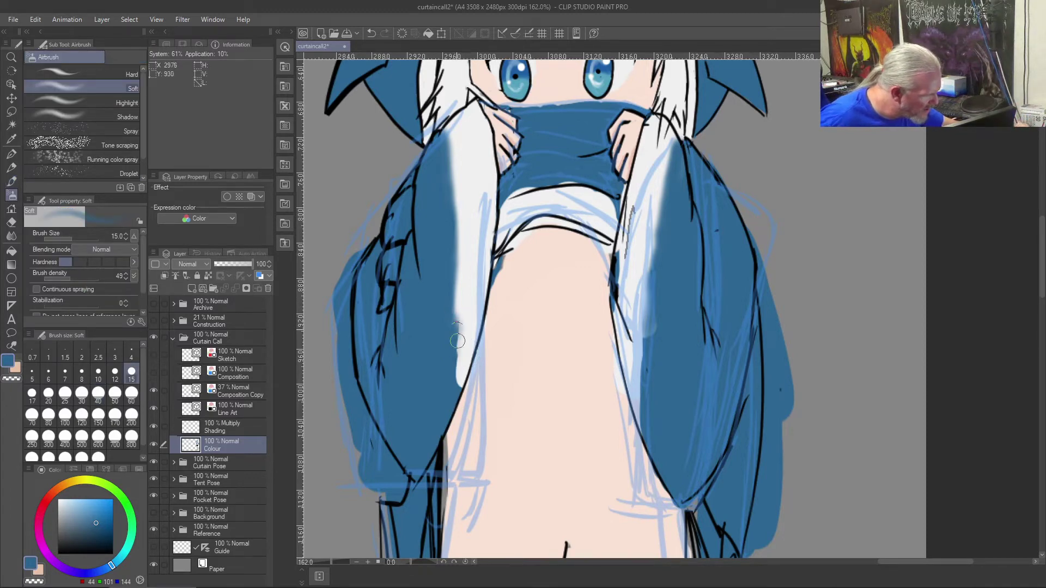
mouse_move(460, 388)
left_mouse_down()
mouse_move(452, 281)
mouse_move(459, 365)
left_mouse_up()
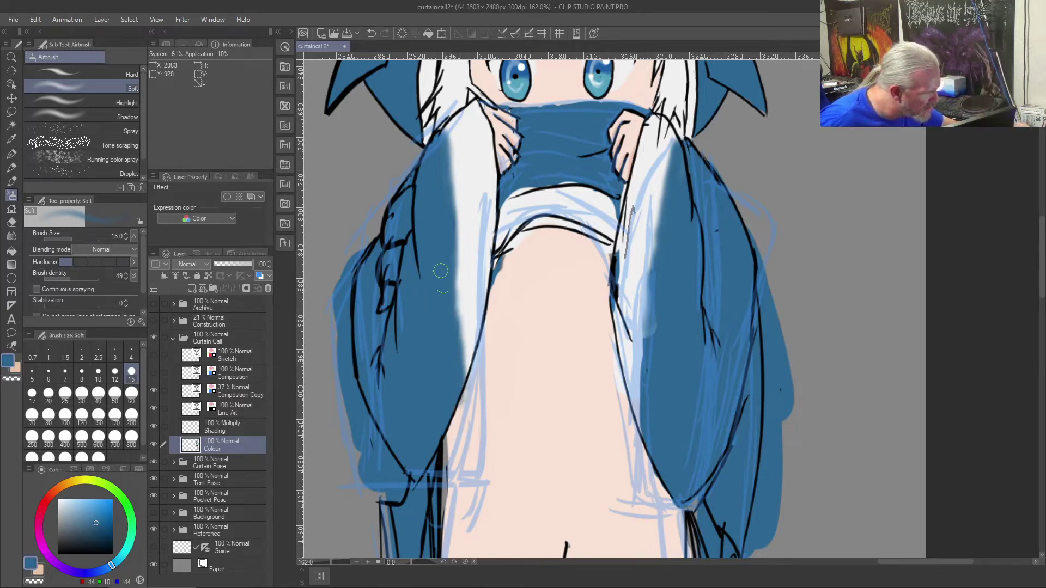
mouse_move(672, 153)
left_mouse_down()
mouse_move(674, 135)
mouse_move(642, 424)
left_mouse_up()
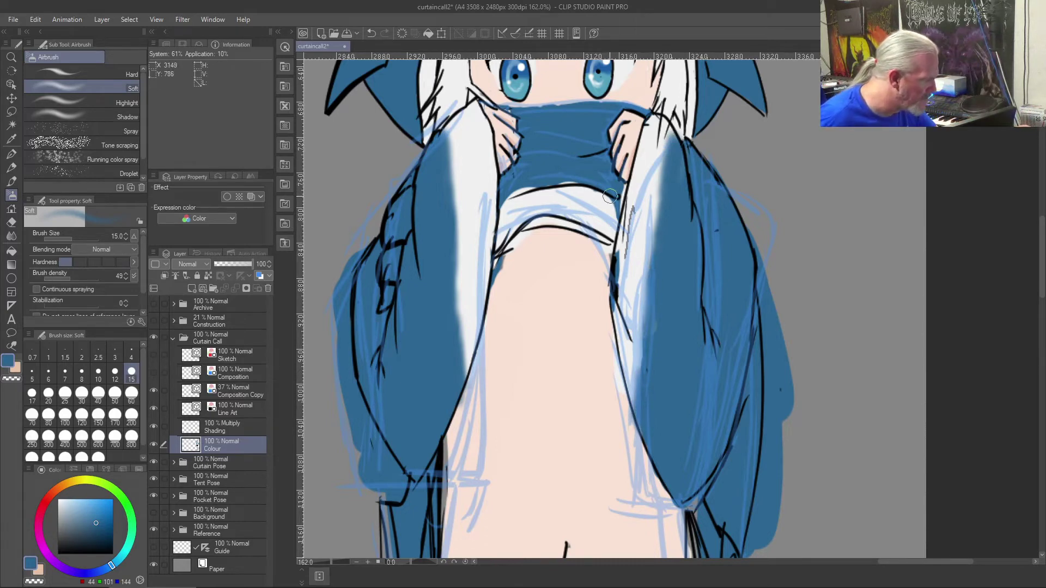
- Soften the upper edge of the white band on the lifted hoodie hem with sleeve blue, using the Soft airbrush at size 15
mouse_move(576, 177)
left_mouse_down()
mouse_move(535, 185)
mouse_move(581, 183)
mouse_move(532, 183)
mouse_move(502, 207)
mouse_move(587, 189)
mouse_move(500, 209)
mouse_move(523, 169)
mouse_move(588, 185)
mouse_move(543, 211)
mouse_move(595, 188)
mouse_move(605, 198)
mouse_move(510, 182)
left_mouse_up()
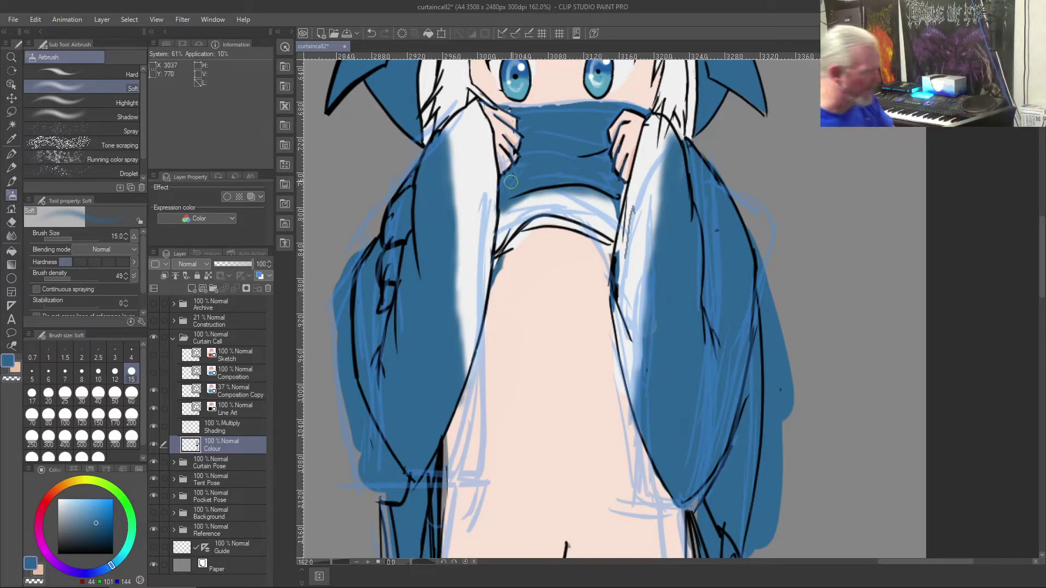
- On the Line Art layer, draw black fold lines across the bunched hoodie fabric between the hands, using the Custom Test brush at size 8
key("b")
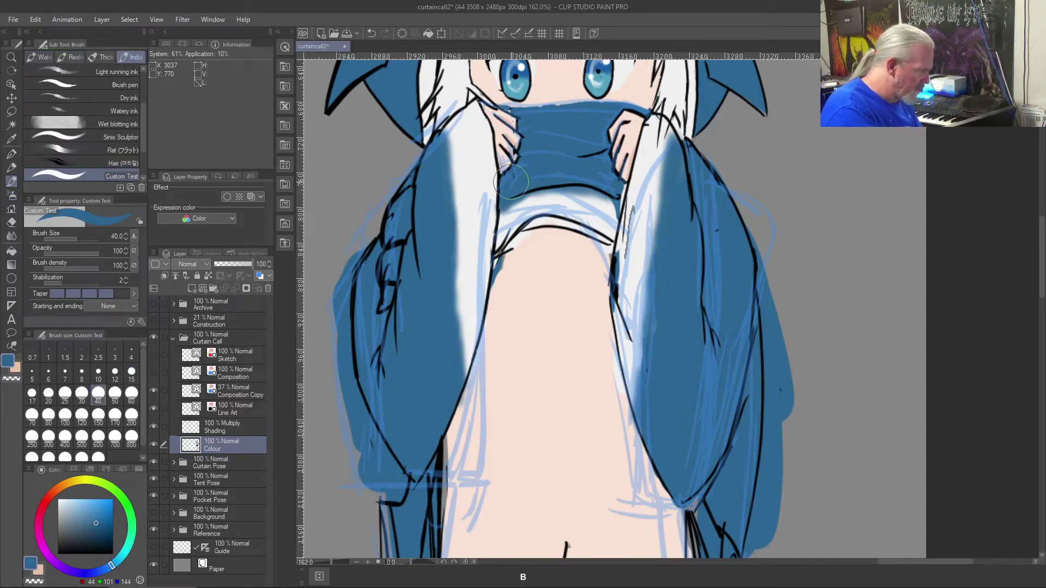
left_click(236, 412)
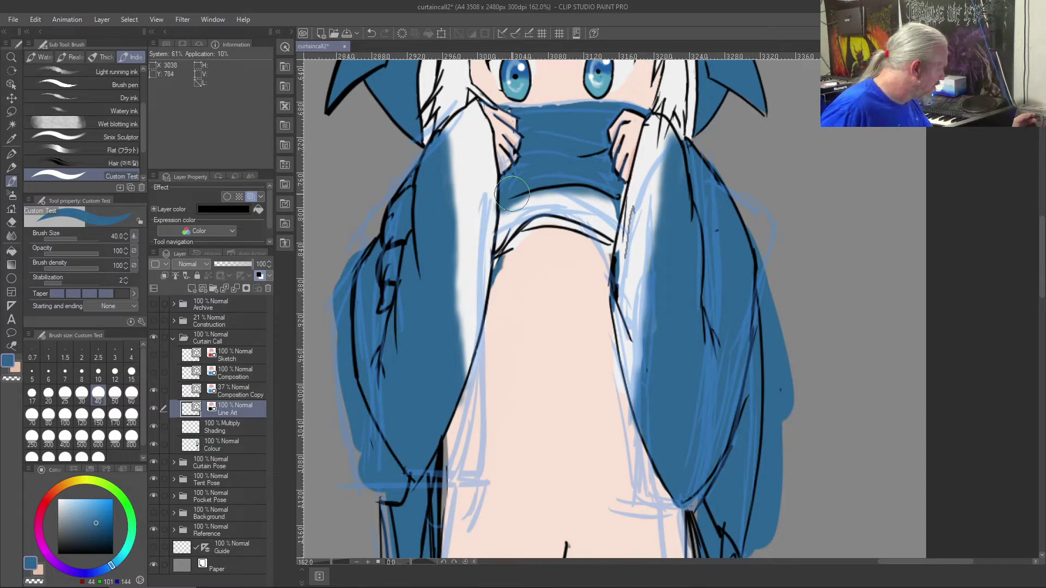
key("bracketleft")
key("bracketleft")
key("bracketleft")
key("bracketleft")
key("bracketleft")
key("bracketleft")
key("bracketleft")
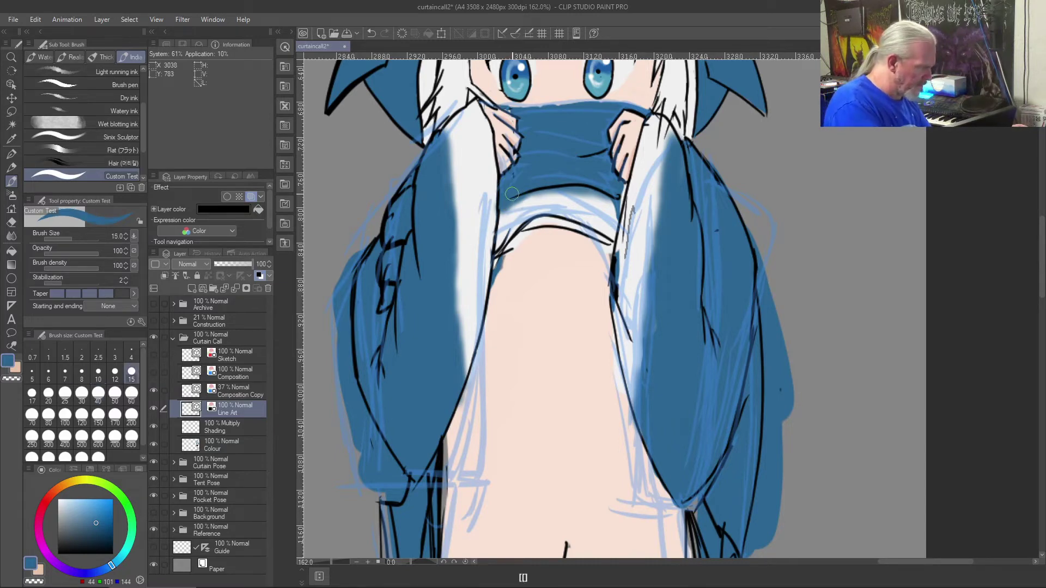
key("bracketleft")
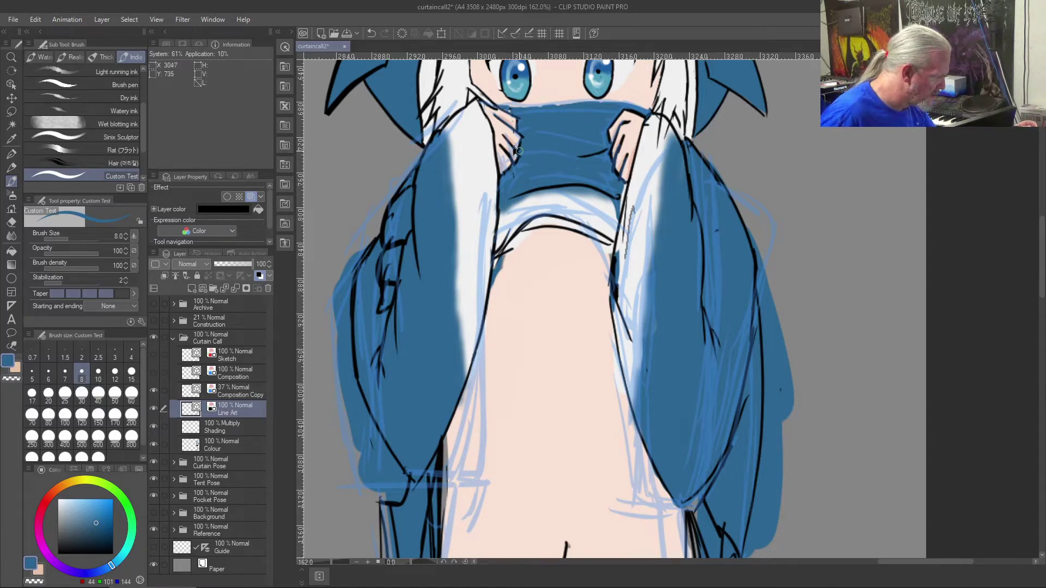
left_click(58, 553)
key("ctrl+z")
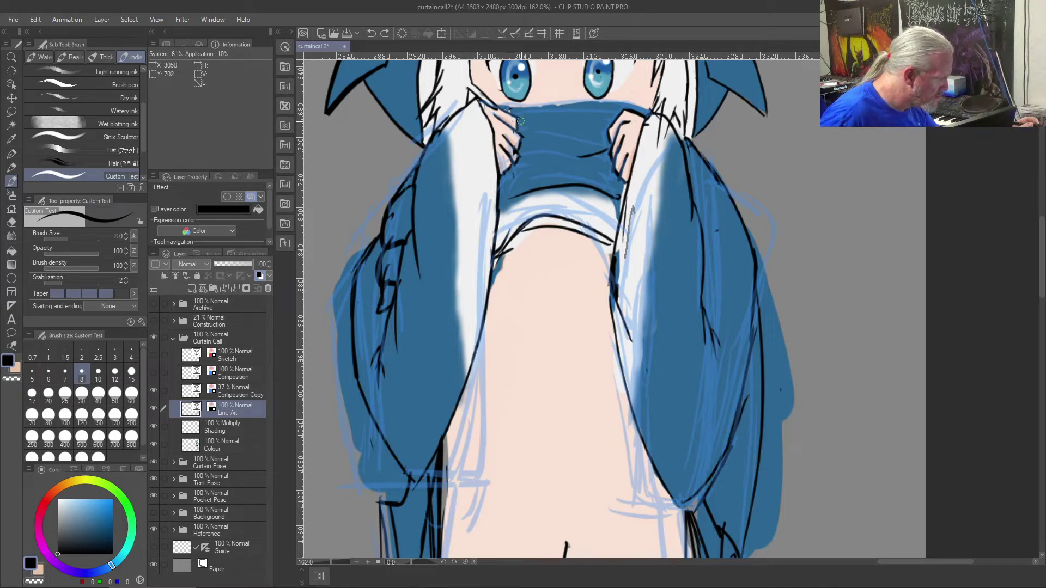
mouse_move(519, 118)
left_mouse_down()
mouse_move(543, 152)
mouse_move(583, 173)
left_mouse_up()
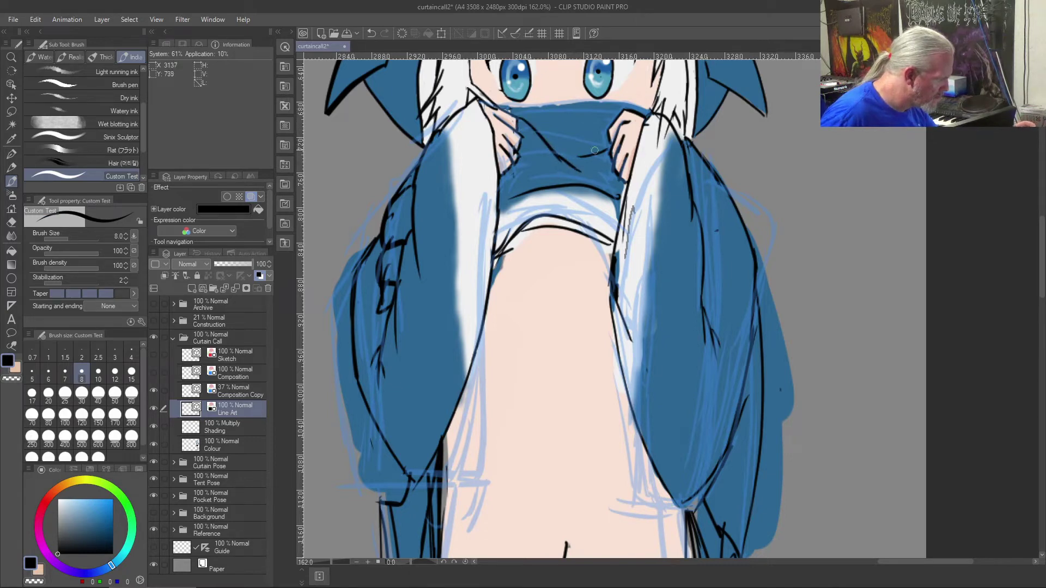
left_click_drag(520, 153, 554, 173)
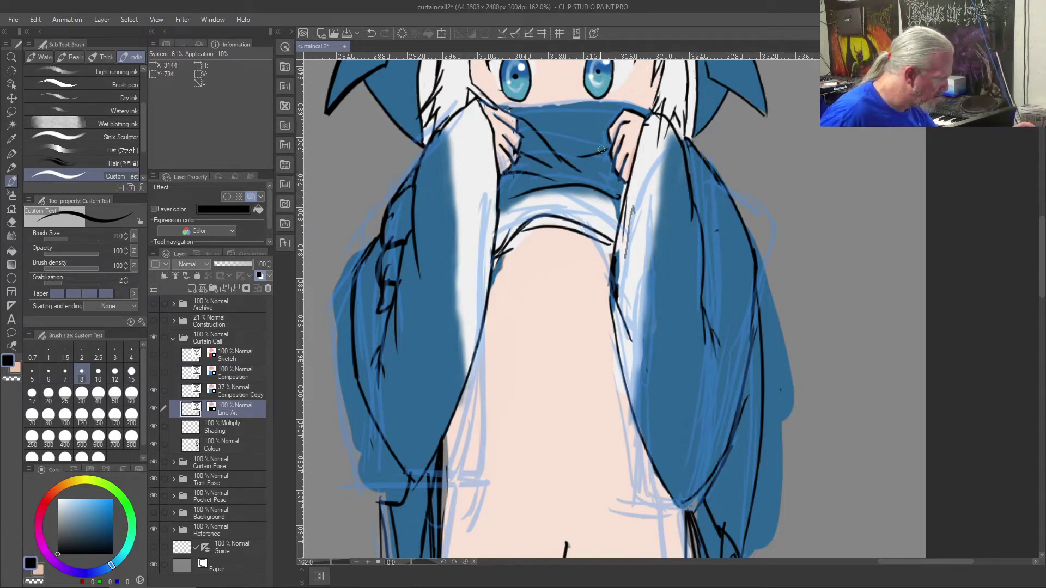
left_click_drag(607, 127, 584, 134)
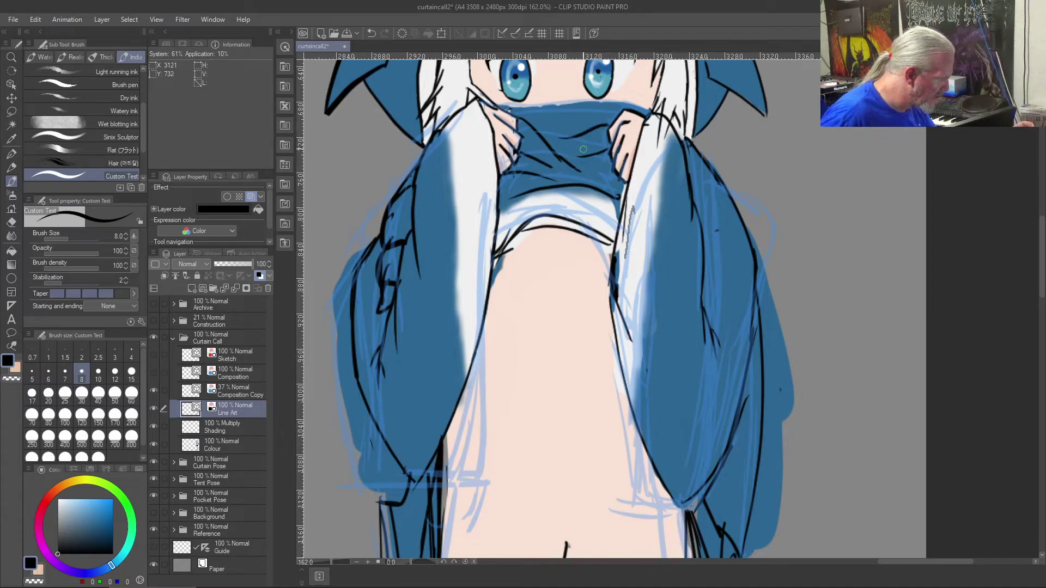
left_click_drag(613, 146, 567, 159)
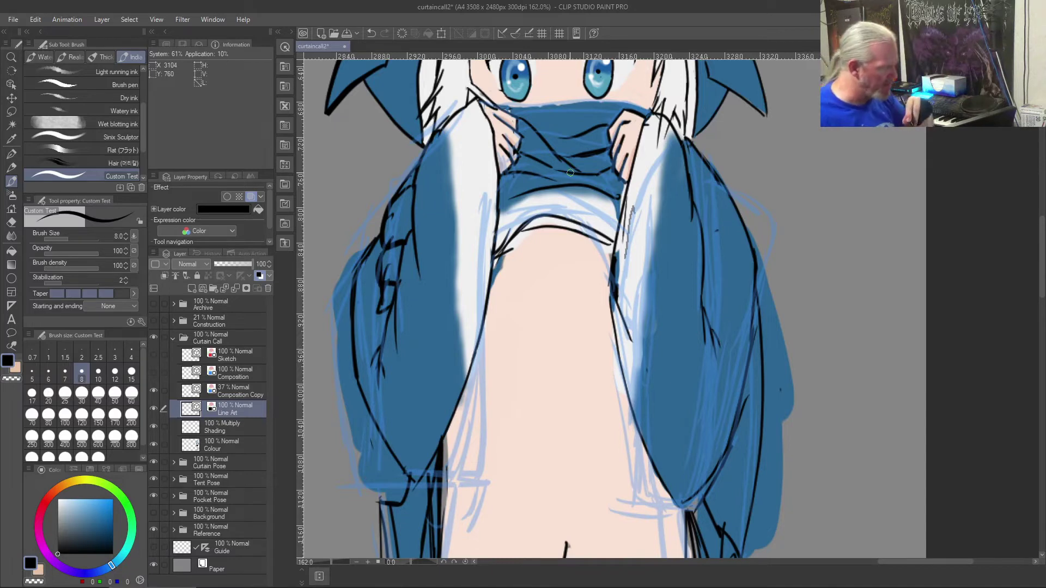
- Hide the Composition Copy sketch layer in the Curtain Call folder
scroll(570, 173, "down", 4)
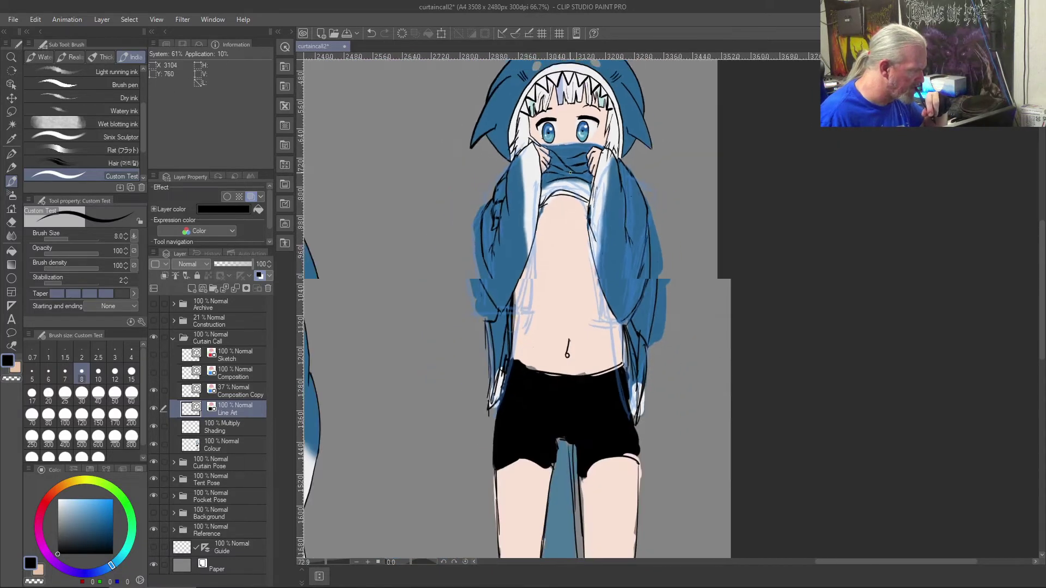
key("ctrl+0")
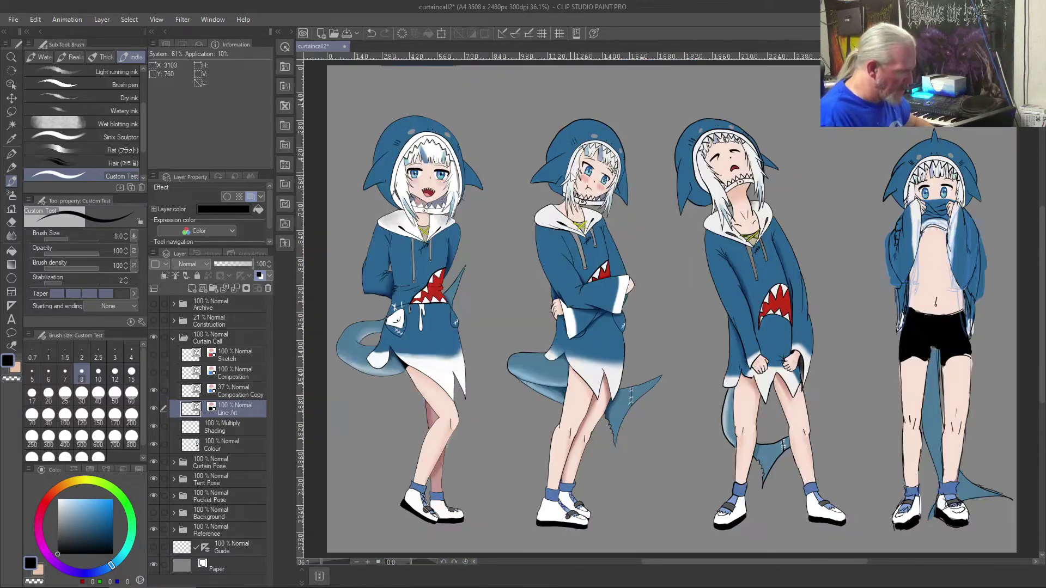
left_click(154, 391)
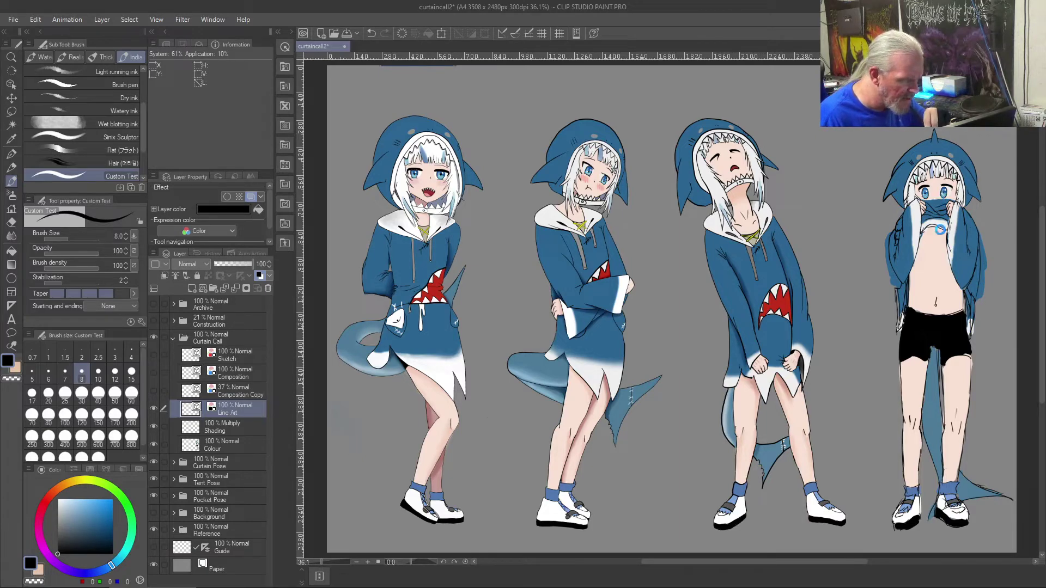
- Outline the top edge of the raised fabric below the eyes in black from hand to hand, undoing the first stroke and redrawing it
scroll(939, 230, "up", 1)
scroll(940, 230, "up", 8)
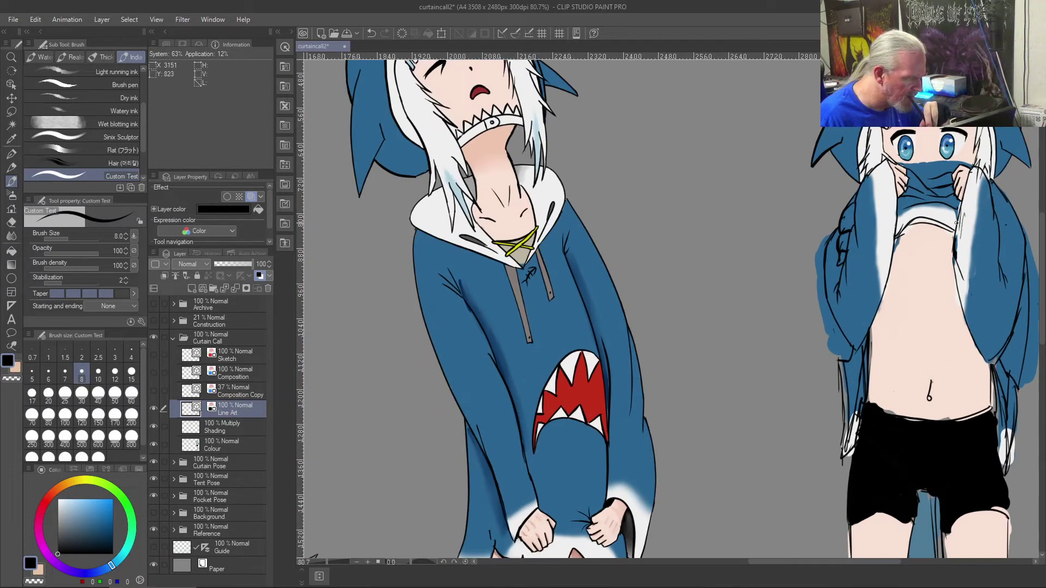
scroll(968, 202, "up", 1)
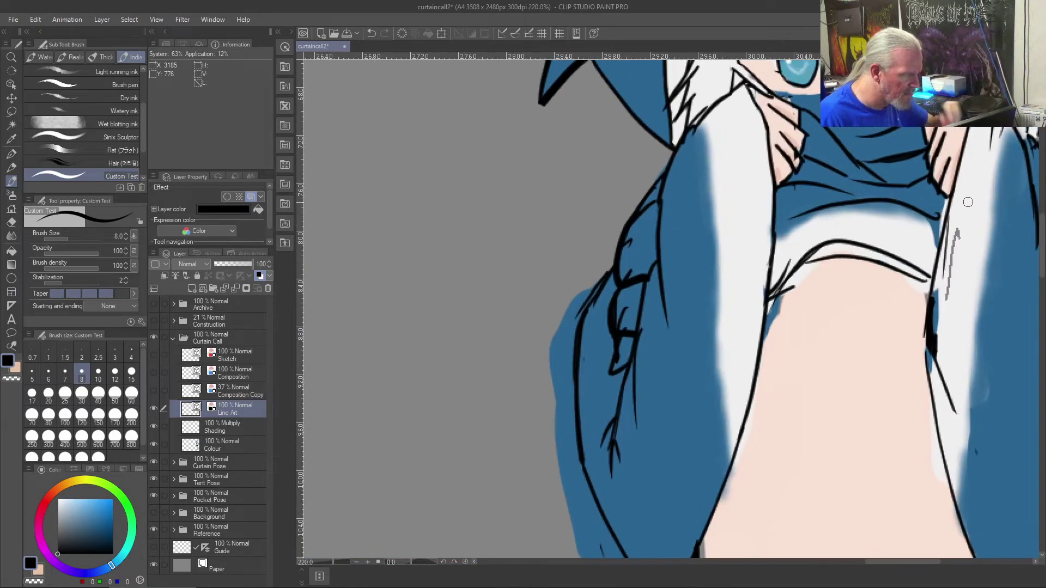
left_click_drag(460, 423, 341, 483)
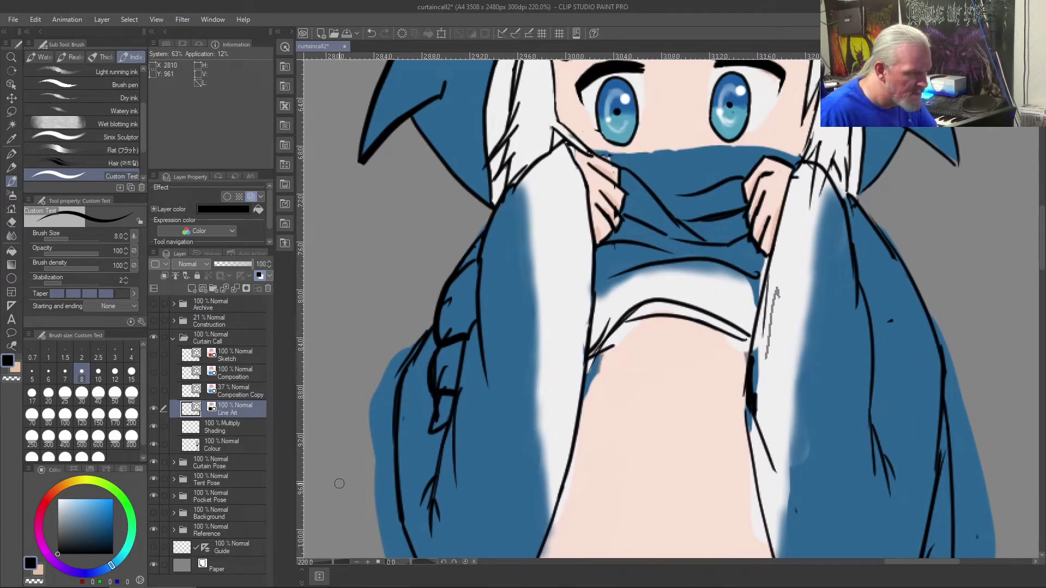
key("b")
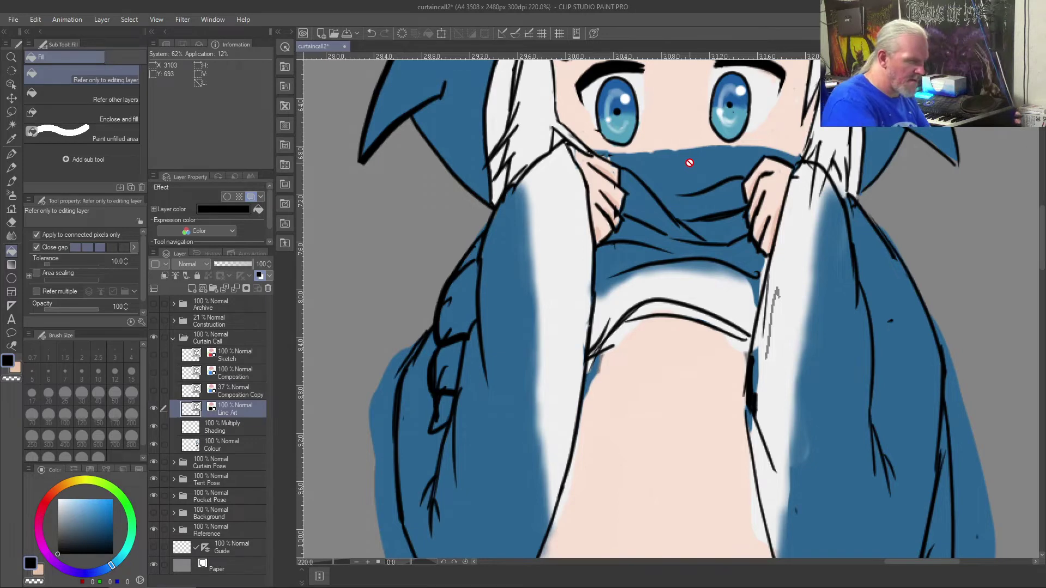
key("b")
left_click_drag(596, 149, 718, 152)
key("ctrl+z")
mouse_move(595, 152)
left_mouse_down()
mouse_move(748, 152)
mouse_move(807, 169)
left_mouse_up()
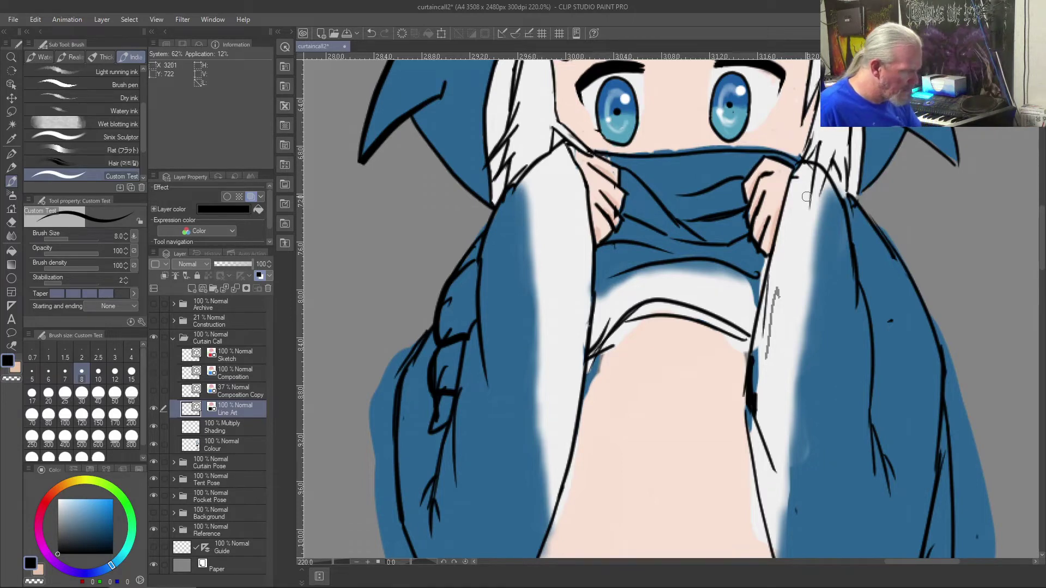
- On the Colour layer, cover the blue overspill above the fabric's top outline with the sampled face skin tone
scroll(806, 197, "up", 4)
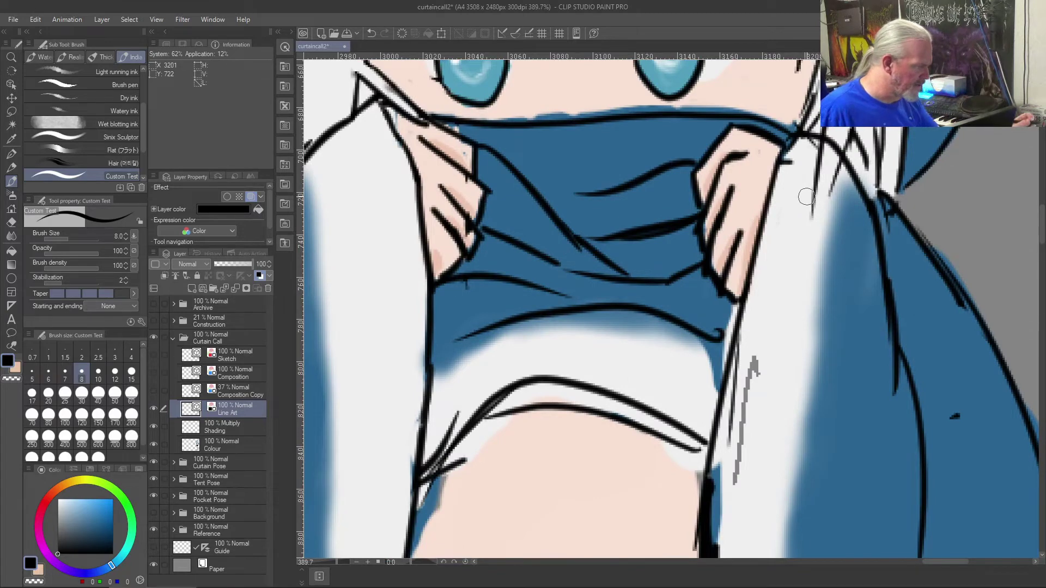
right_click(550, 85)
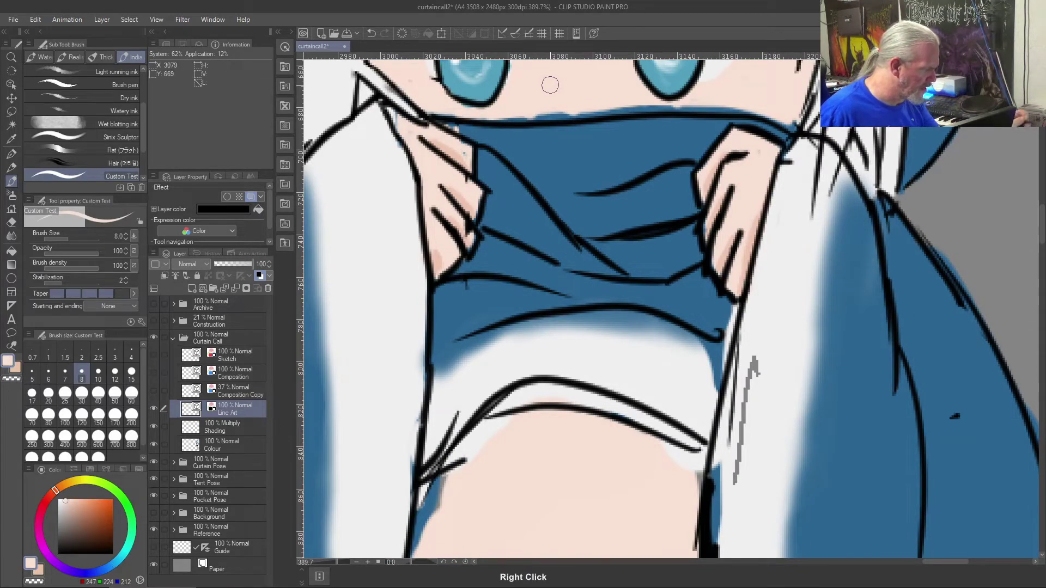
left_click(214, 430)
left_click(220, 445)
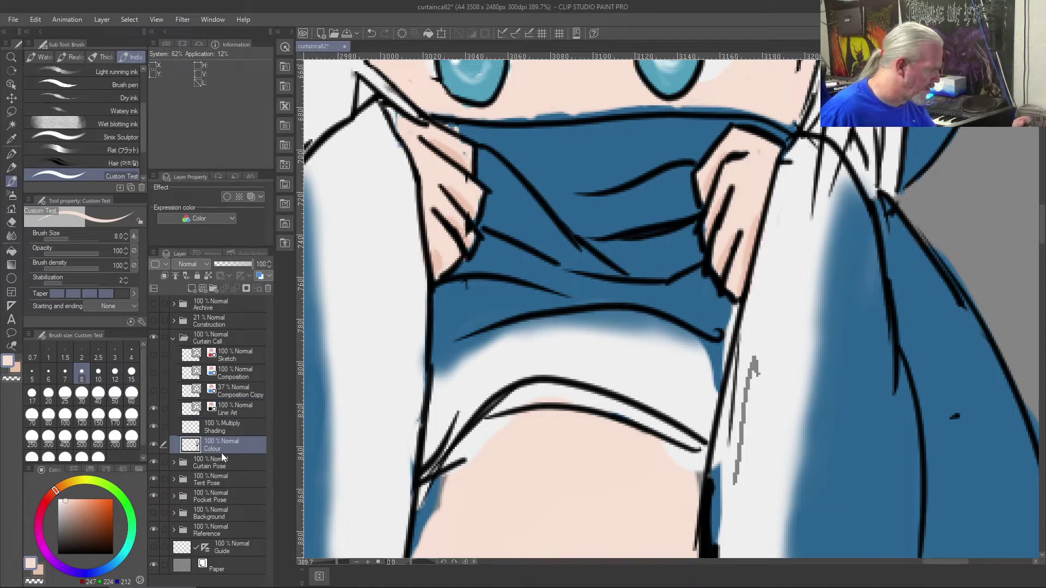
mouse_move(500, 117)
left_mouse_down()
mouse_move(711, 103)
mouse_move(688, 104)
mouse_move(743, 107)
mouse_move(787, 125)
mouse_move(743, 110)
mouse_move(654, 112)
left_mouse_up()
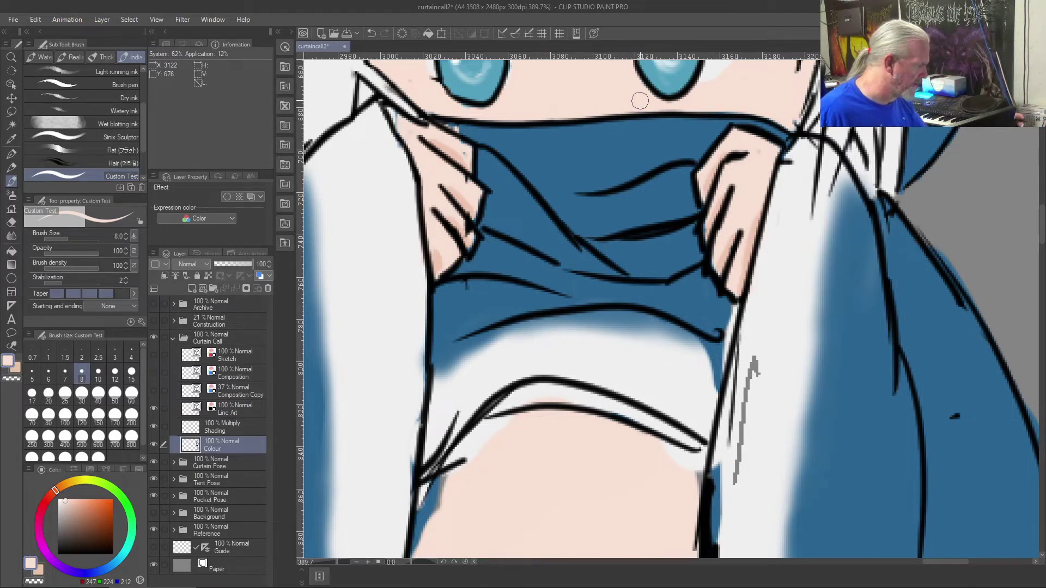
- On the Shading layer, try a blue stroke, undo it, and paint a sampled skin-tone shadow on the face along the fabric's top edge
right_click(539, 158)
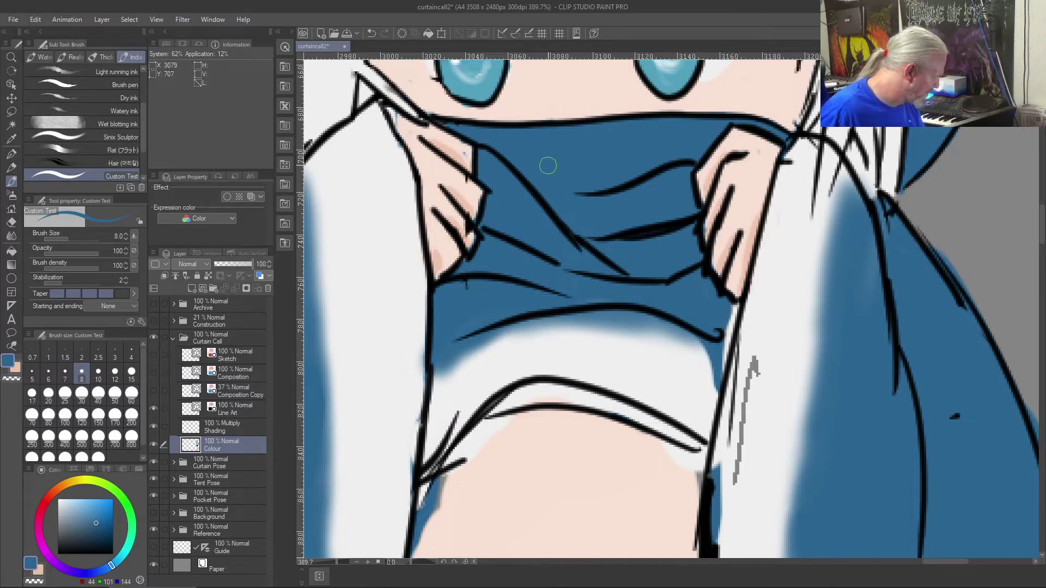
left_click(224, 431)
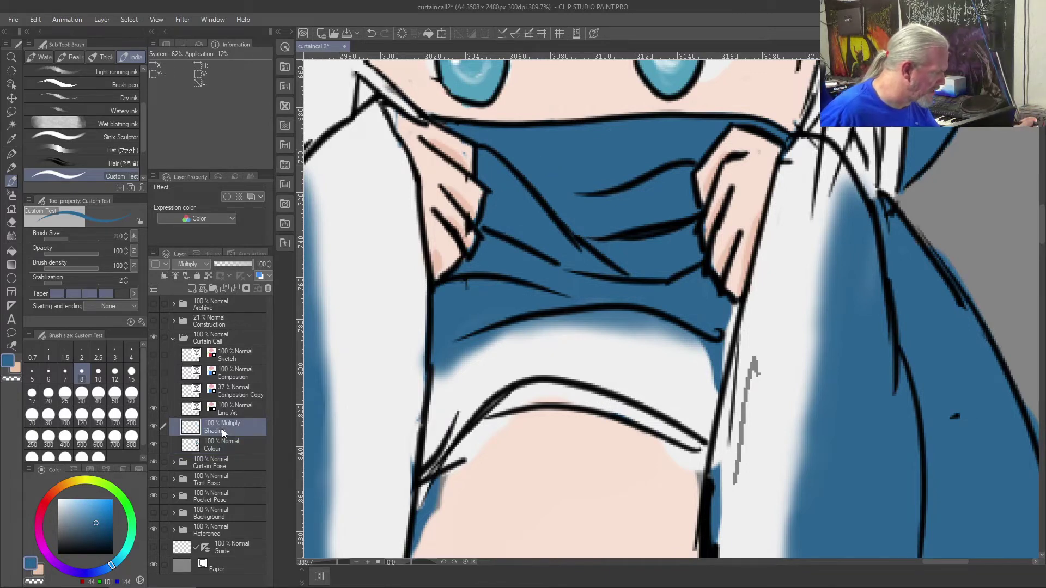
left_click_drag(422, 109, 448, 113)
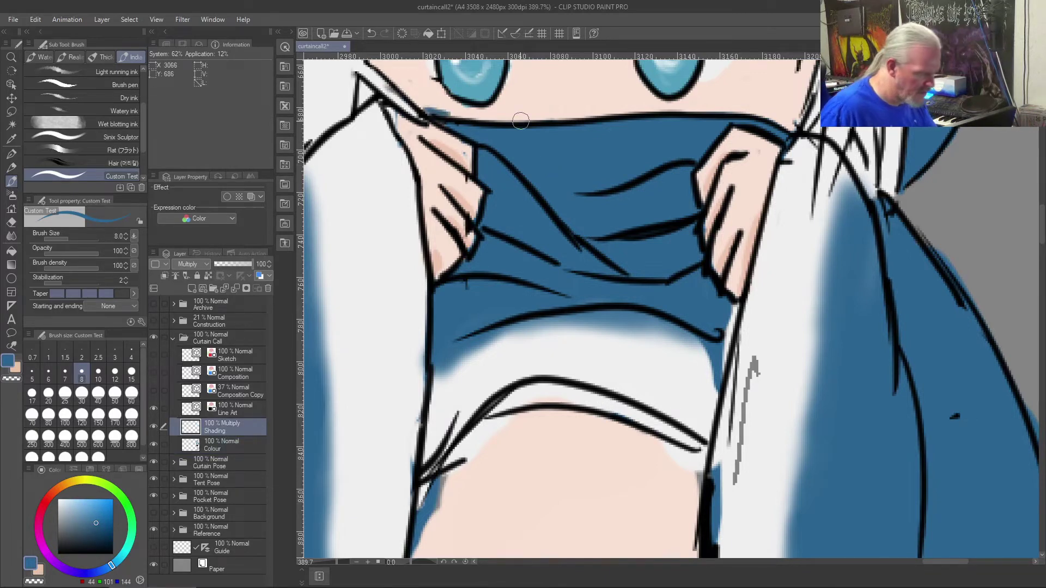
key("ctrl+z")
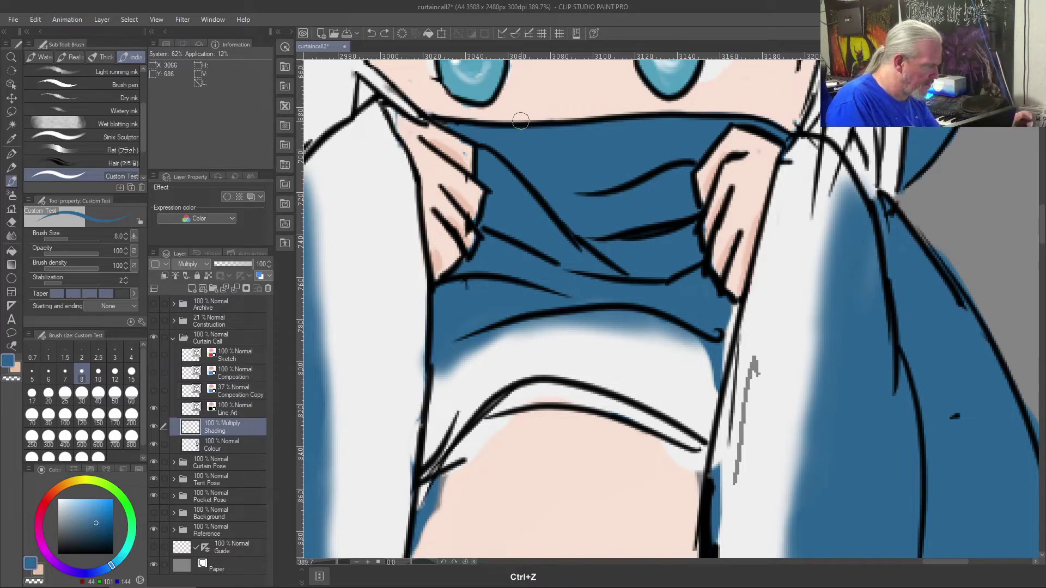
right_click(553, 93)
mouse_move(449, 111)
left_mouse_down()
mouse_move(425, 112)
mouse_move(501, 116)
mouse_move(468, 123)
mouse_move(490, 123)
mouse_move(444, 117)
mouse_move(718, 104)
mouse_move(678, 109)
mouse_move(774, 119)
mouse_move(725, 106)
mouse_move(764, 115)
left_mouse_up()
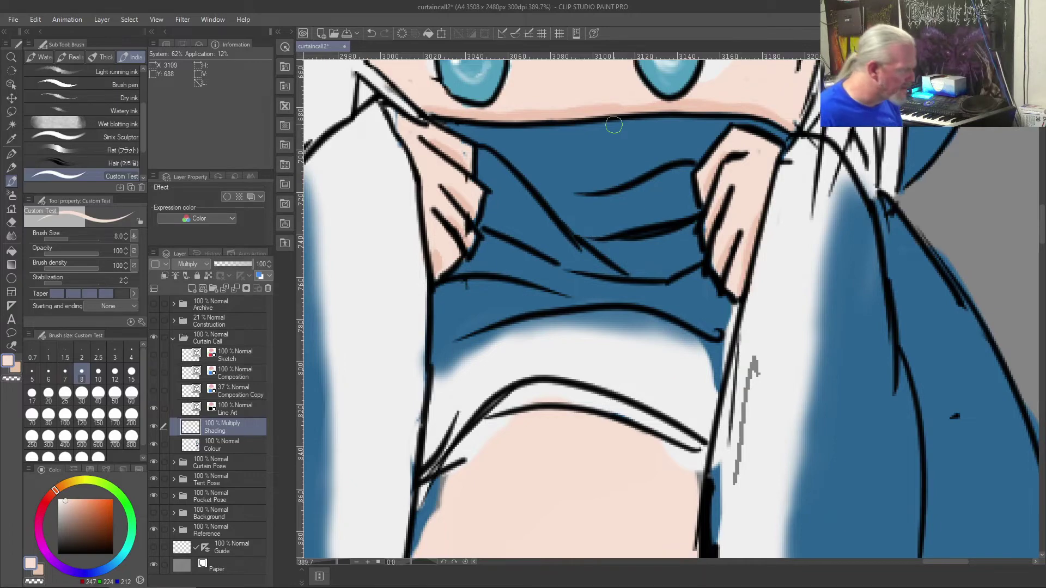
- On the Shading layer, try a thin vertical skin-tone line down the middle of the face at brush size 5, and undo it
scroll(614, 125, "down", 3)
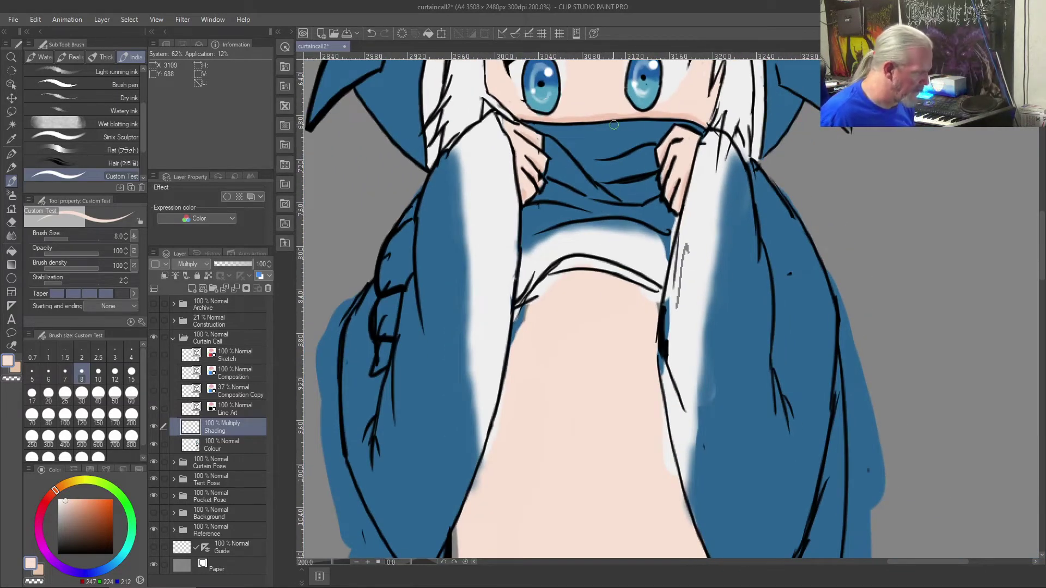
scroll(613, 137, "down", 4)
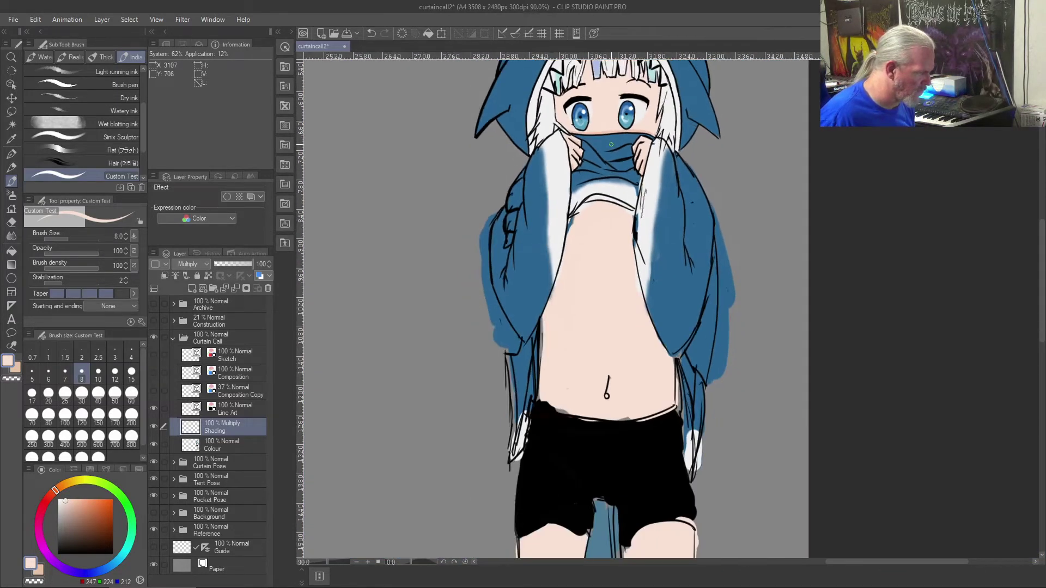
scroll(611, 144, "down", 2)
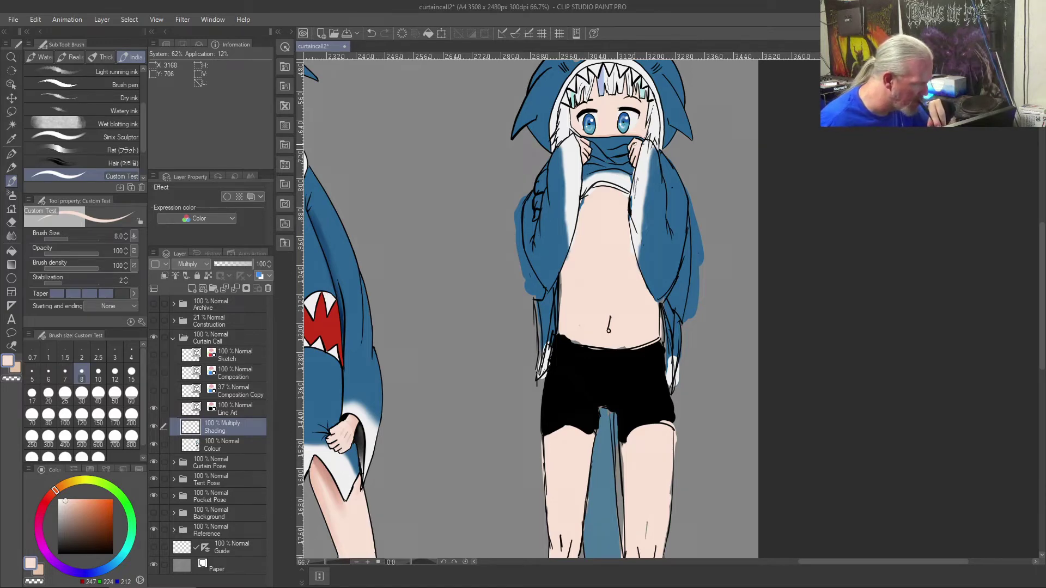
scroll(643, 119, "up", 5)
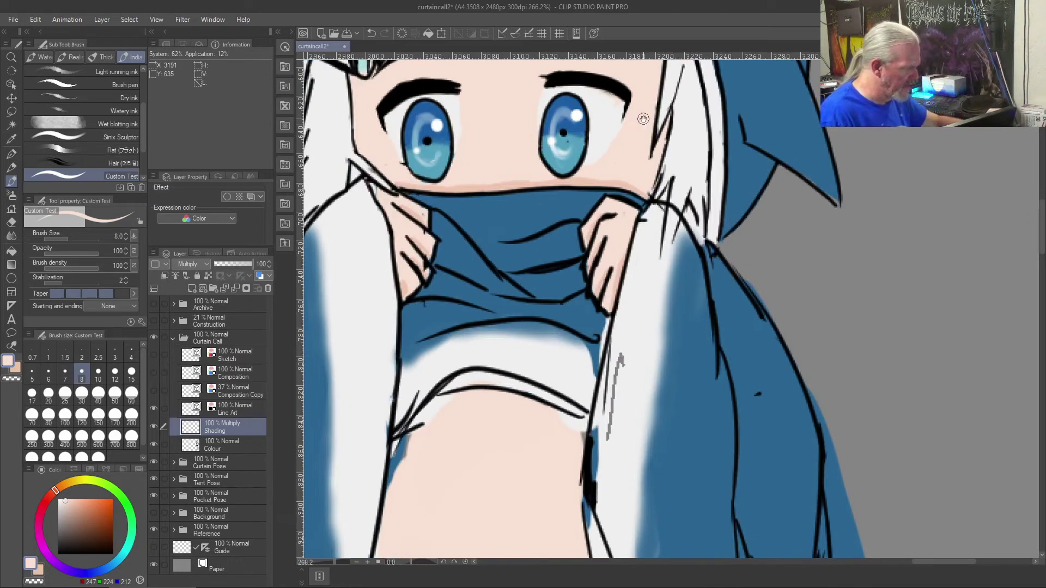
scroll(502, 147, "up", 4)
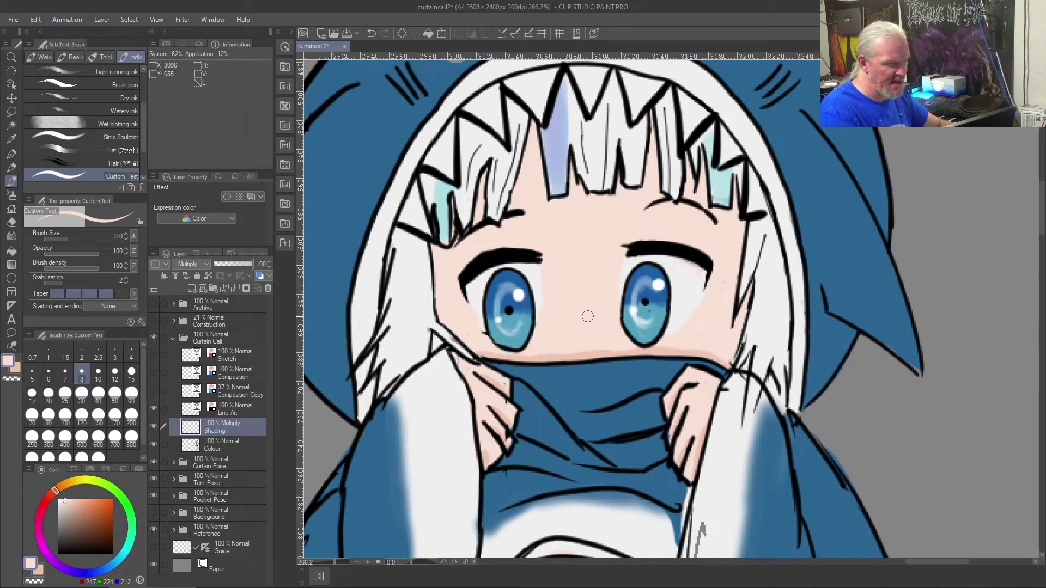
key("b")
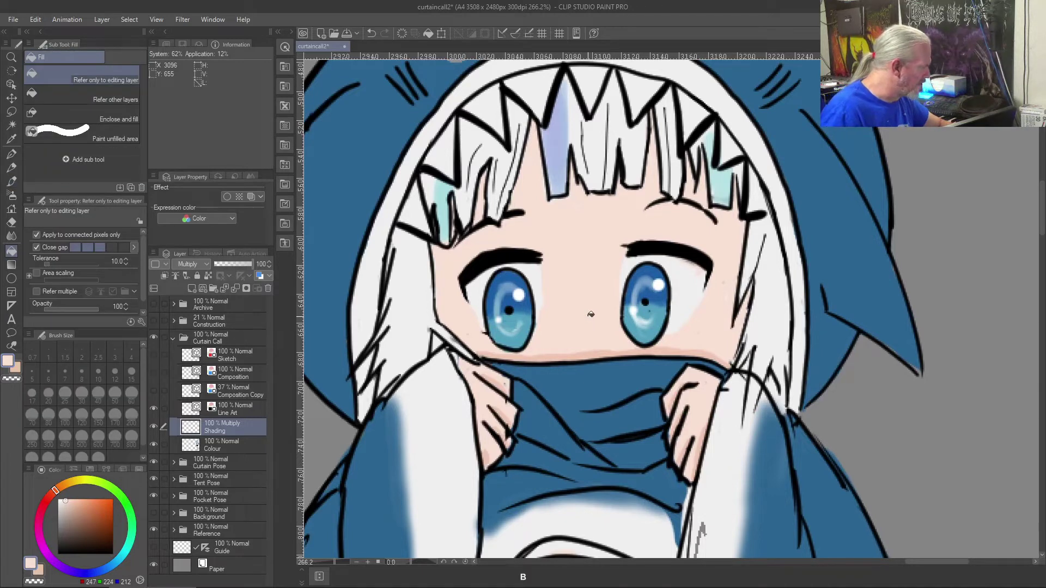
key("b")
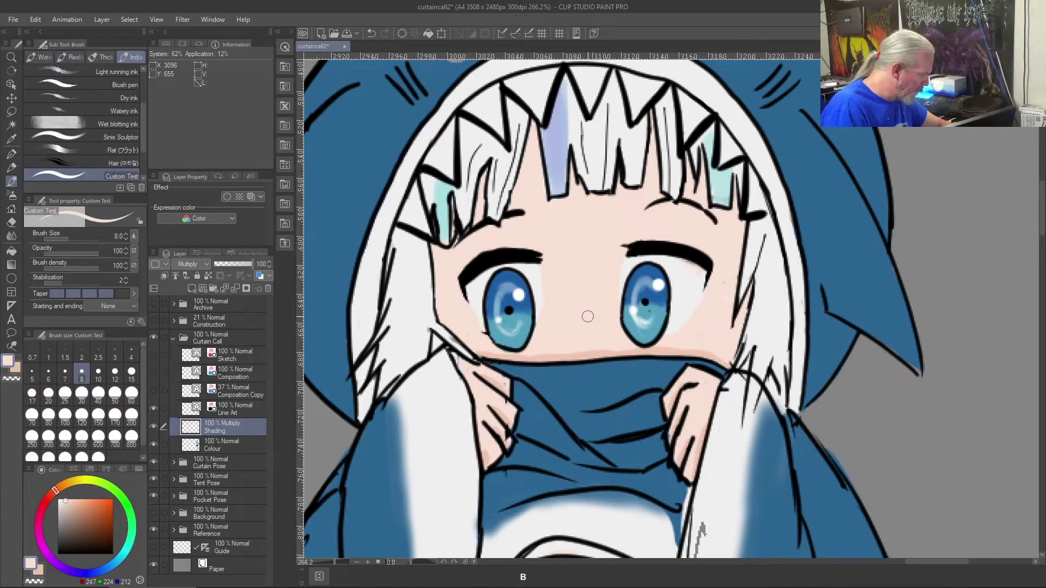
key("bracketleft")
key("bracketleft")
key("bracketleft")
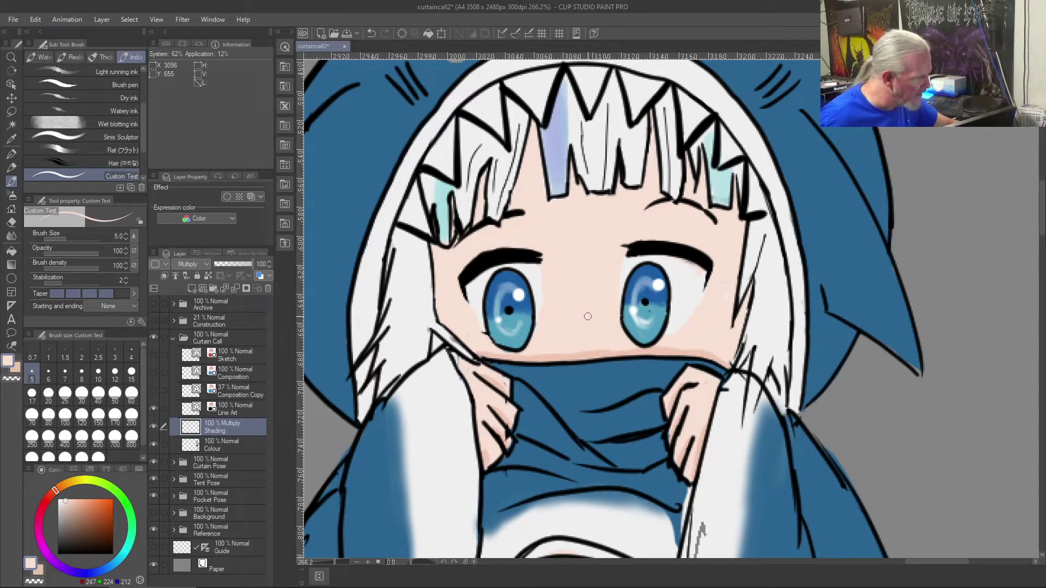
left_click_drag(592, 196, 594, 323)
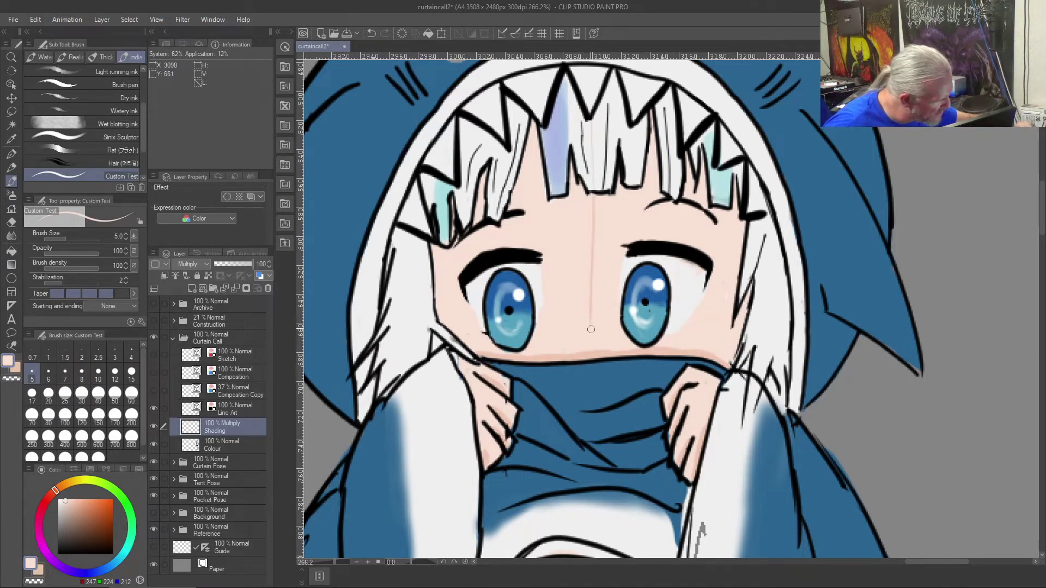
key("ctrl+z")
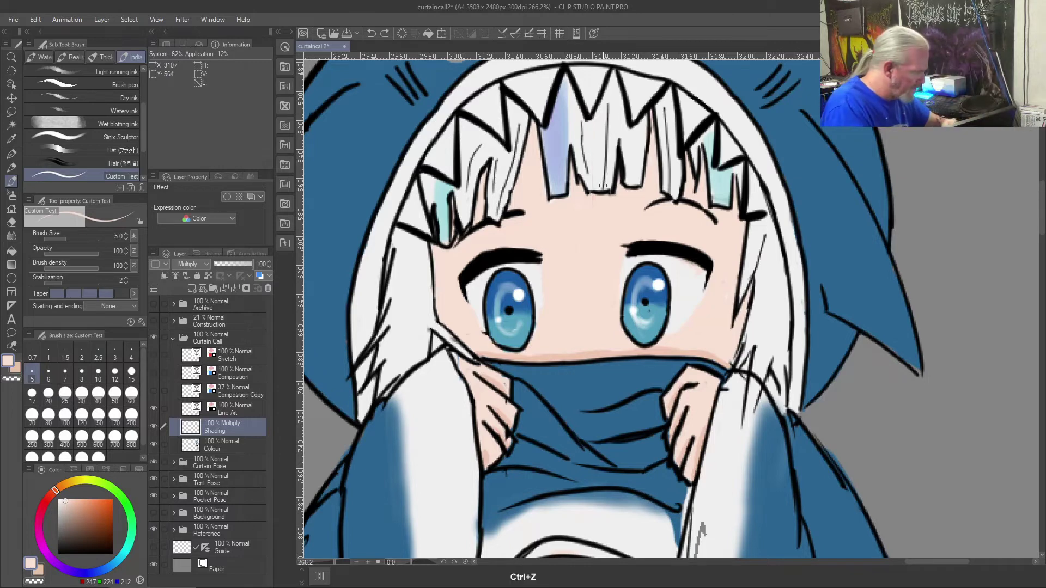
- On the Line Art layer, try two thin black vertical lines from the fringe down between the eyes, and undo both
left_click(232, 411)
key("x")
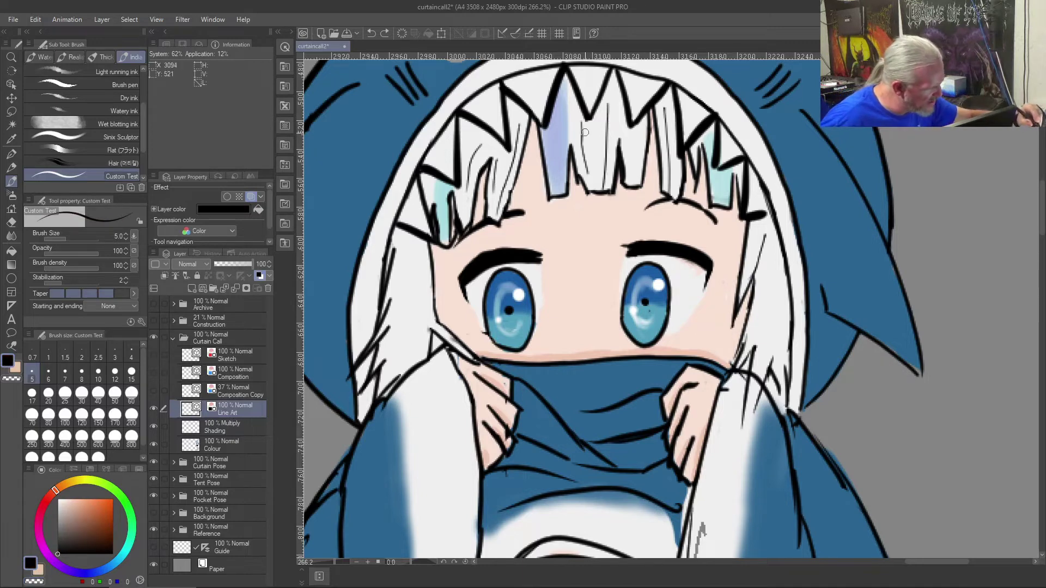
left_click_drag(586, 113, 581, 320)
left_click_drag(596, 109, 593, 327)
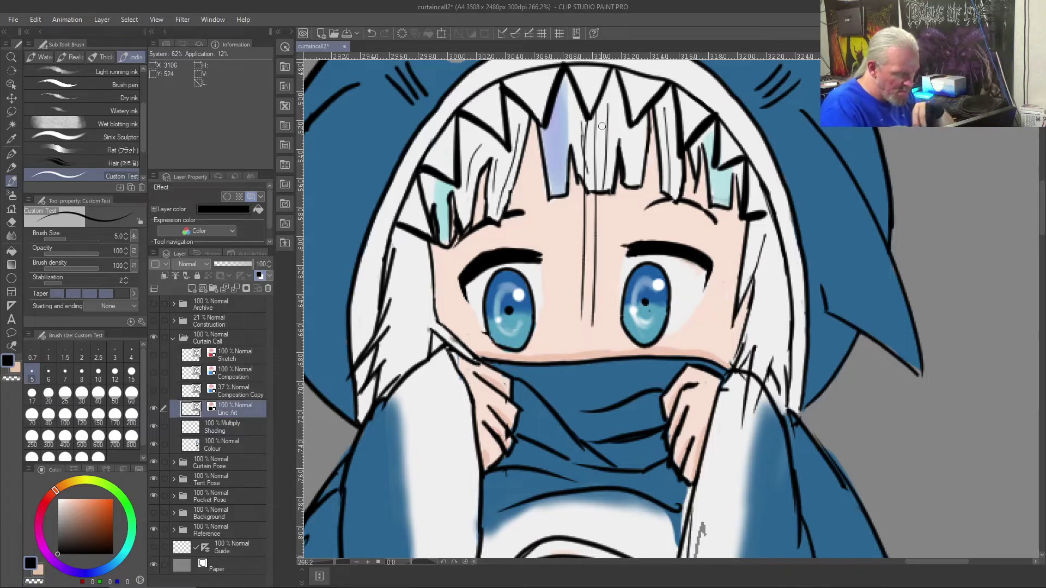
key("ctrl+z")
key("ctrl+z")
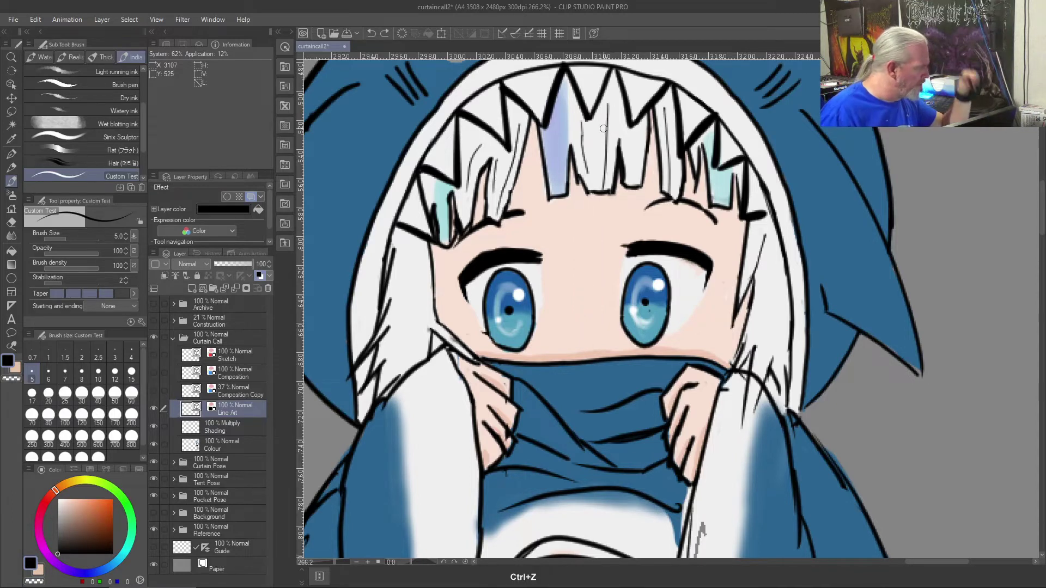
- Browse the material library's monochromatic patterns and manga materials for a ready-made line effect to use on the face
left_click(284, 48)
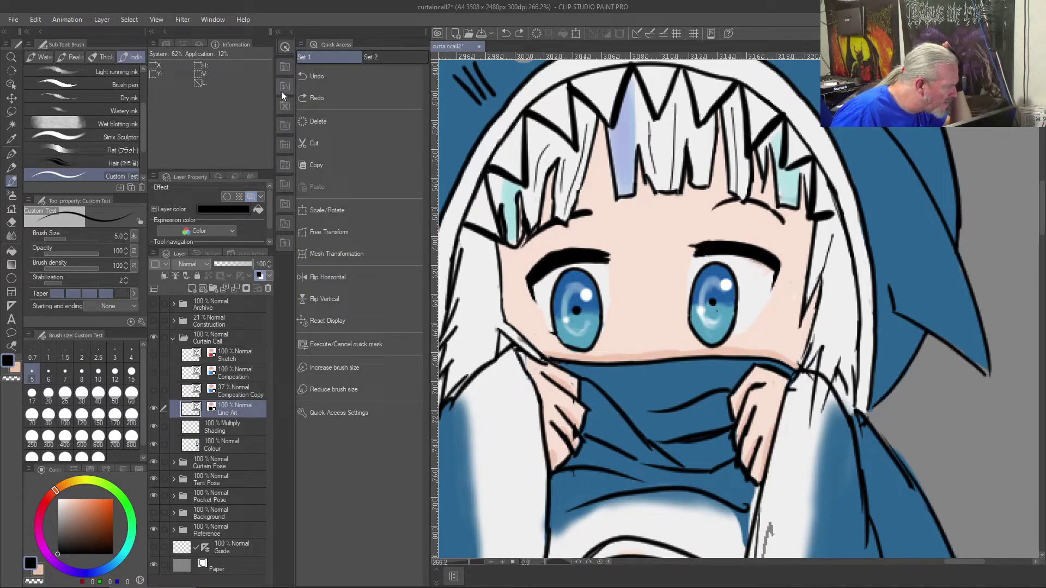
left_click(284, 71)
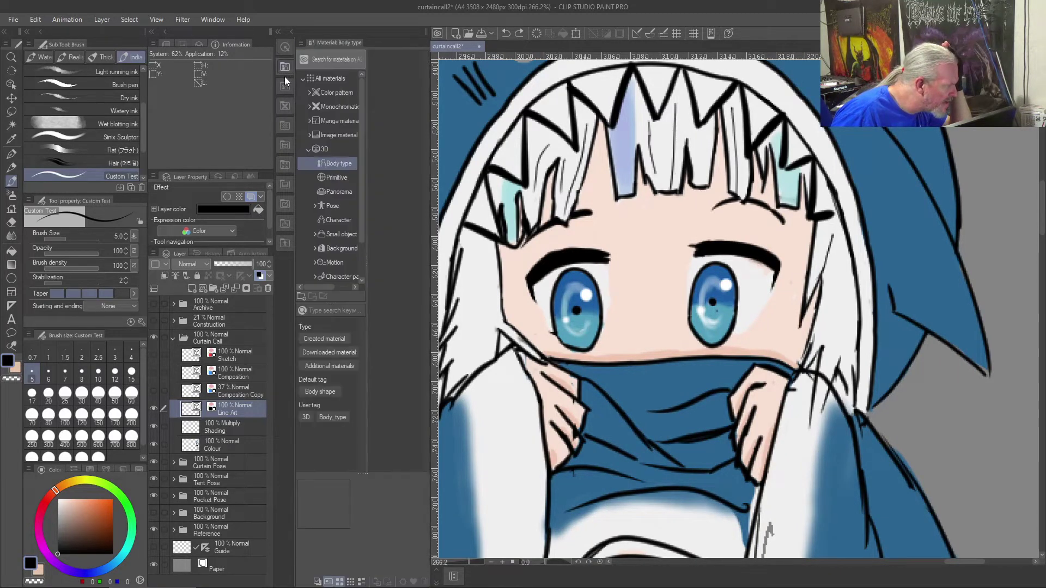
left_click(330, 107)
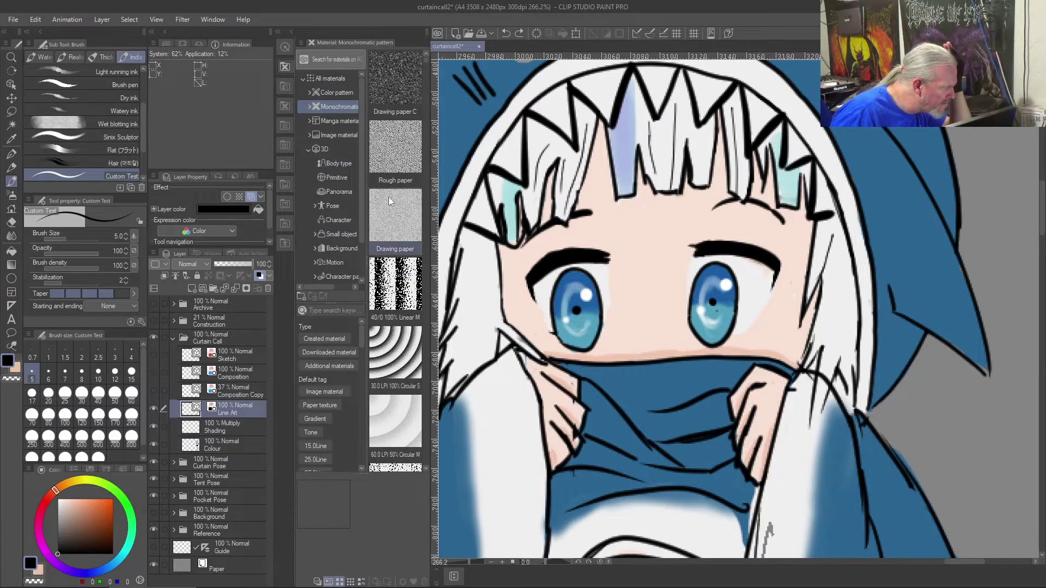
left_click(339, 122)
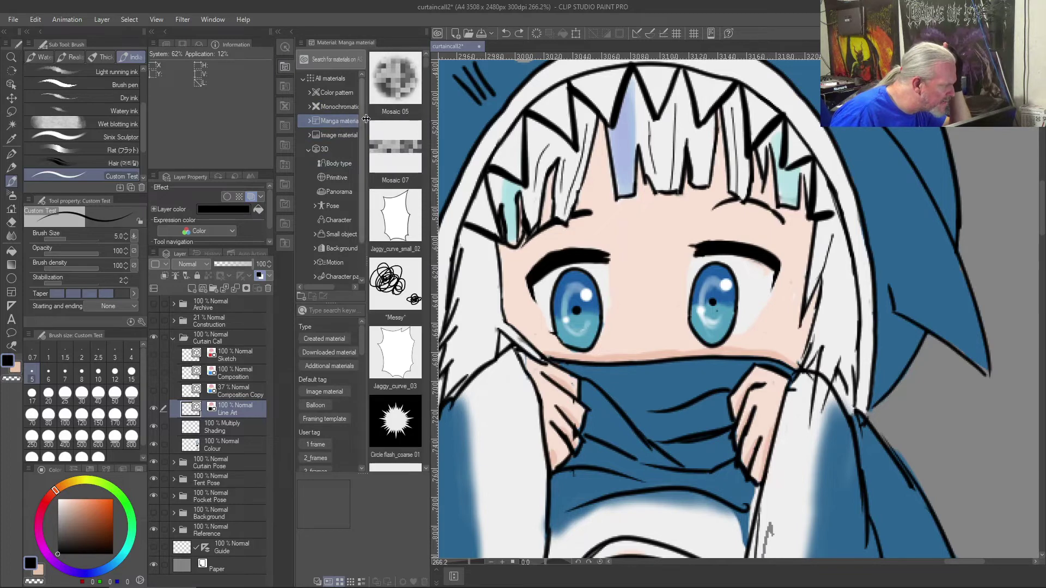
scroll(398, 163, "down", 2)
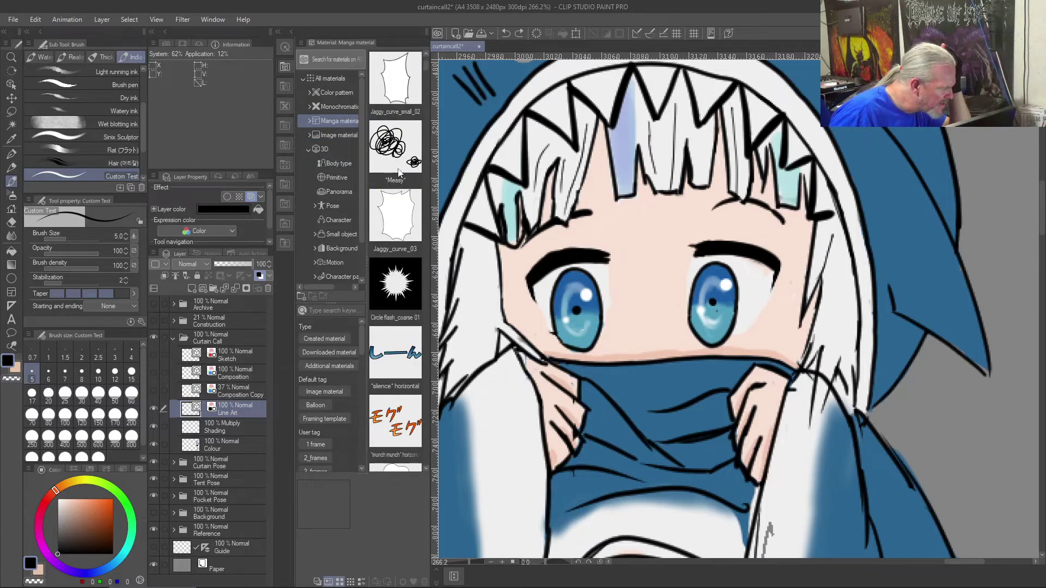
scroll(399, 173, "down", 2)
scroll(399, 173, "down", 2)
scroll(398, 174, "down", 4)
scroll(398, 173, "down", 2)
scroll(399, 174, "down", 6)
scroll(398, 173, "down", 4)
scroll(398, 173, "down", 2)
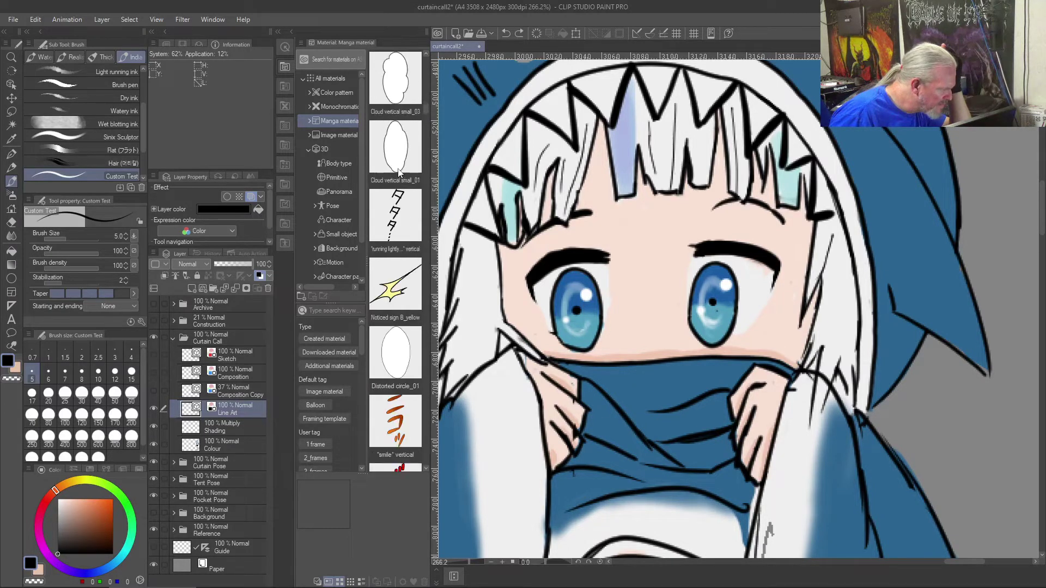
scroll(398, 173, "down", 3)
scroll(398, 173, "down", 3)
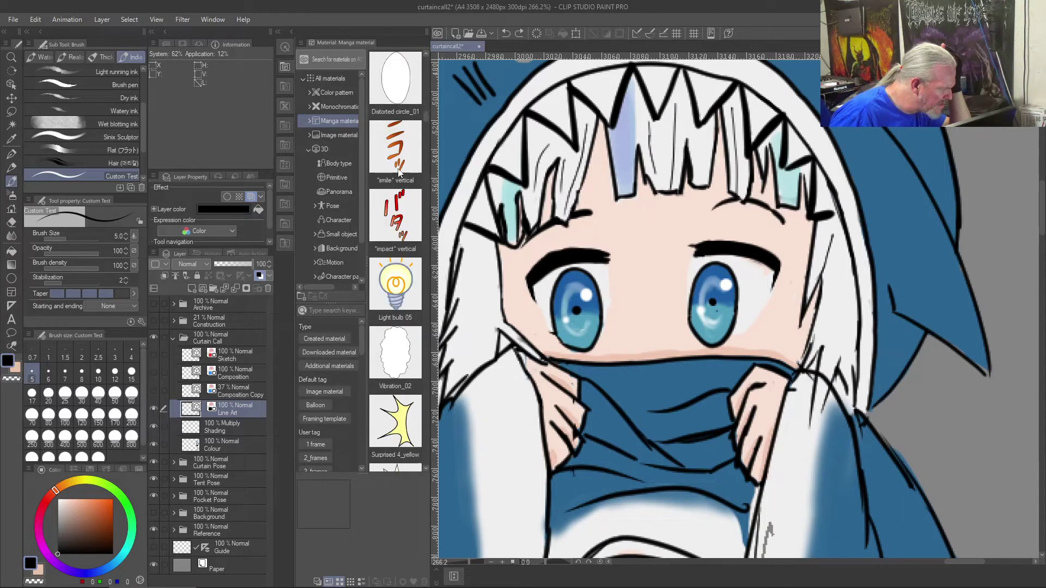
scroll(398, 173, "down", 6)
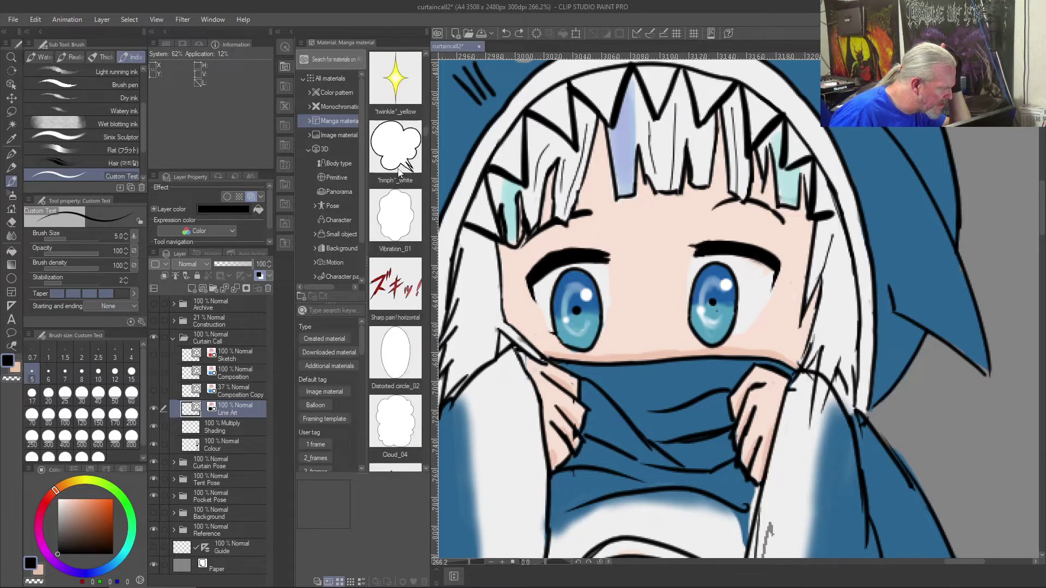
scroll(399, 173, "down", 8)
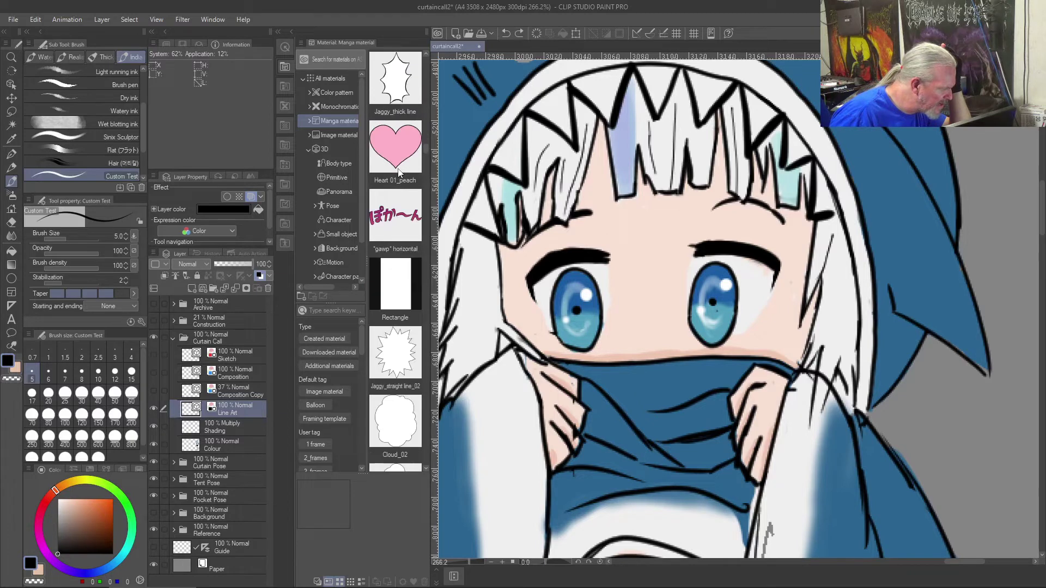
scroll(399, 173, "down", 8)
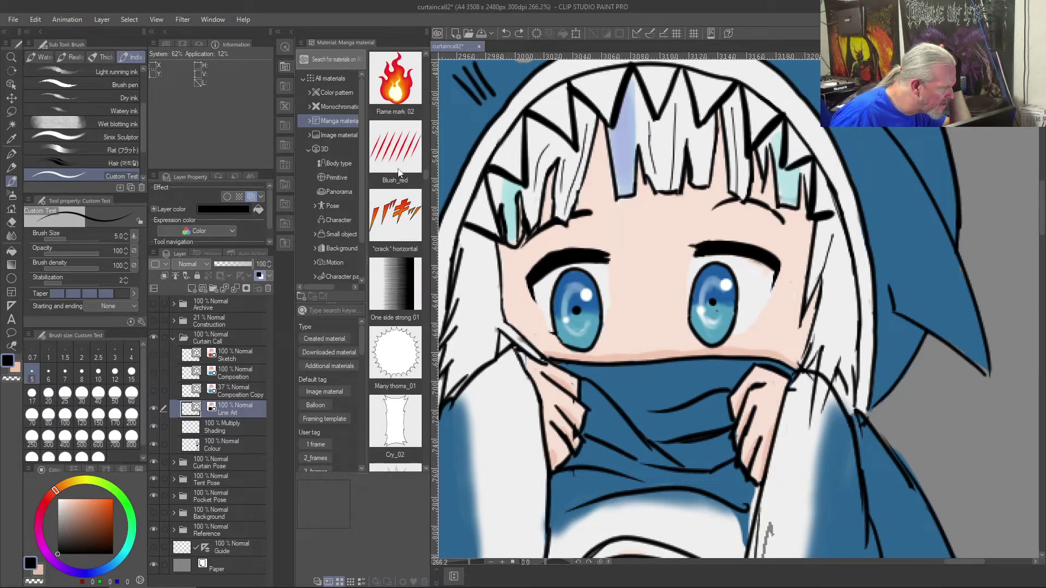
scroll(398, 174, "down", 2)
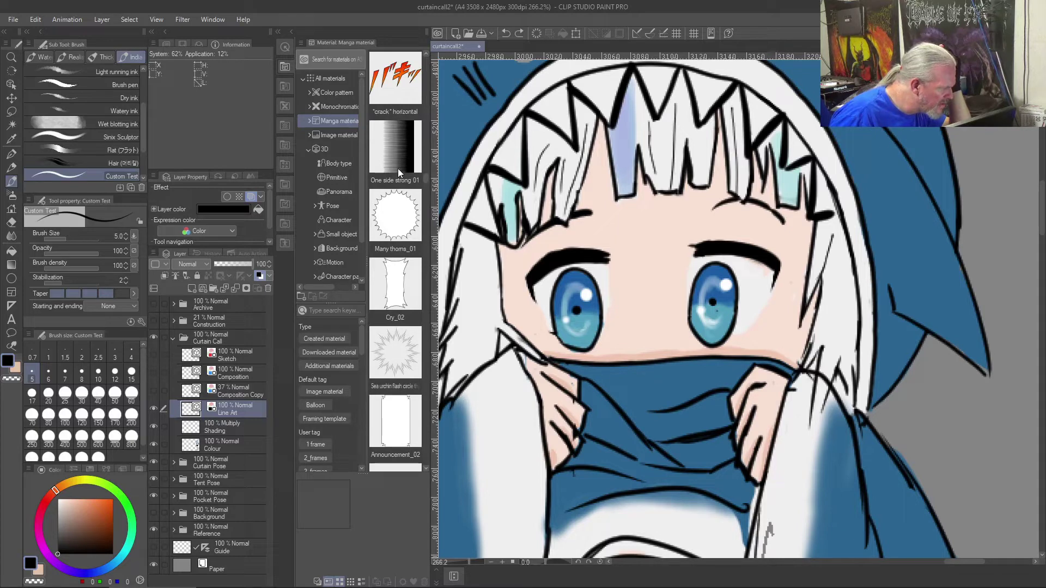
scroll(398, 171, "down", 5)
scroll(399, 173, "down", 1)
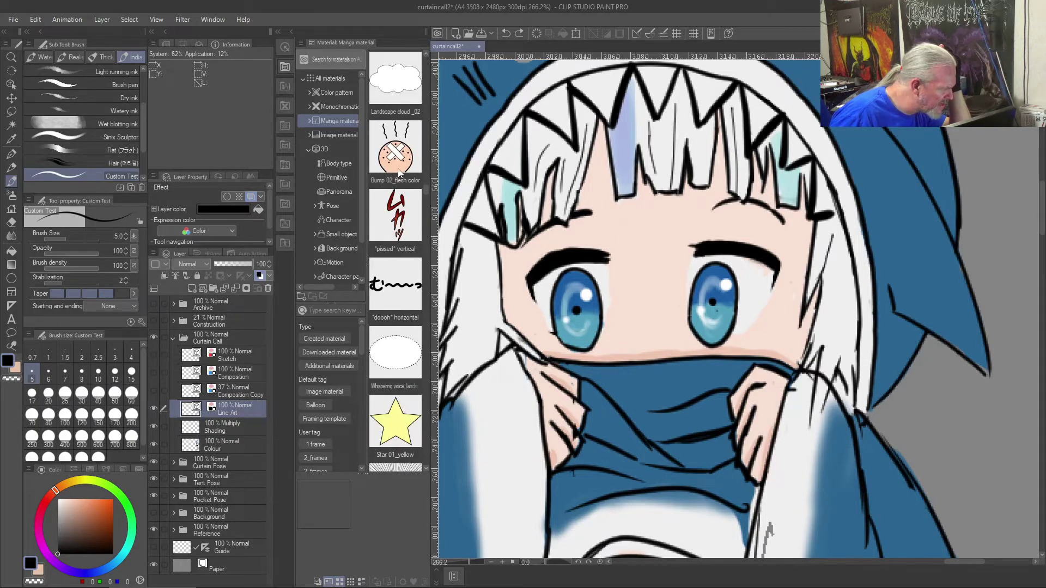
scroll(400, 173, "down", 1)
scroll(398, 174, "down", 5)
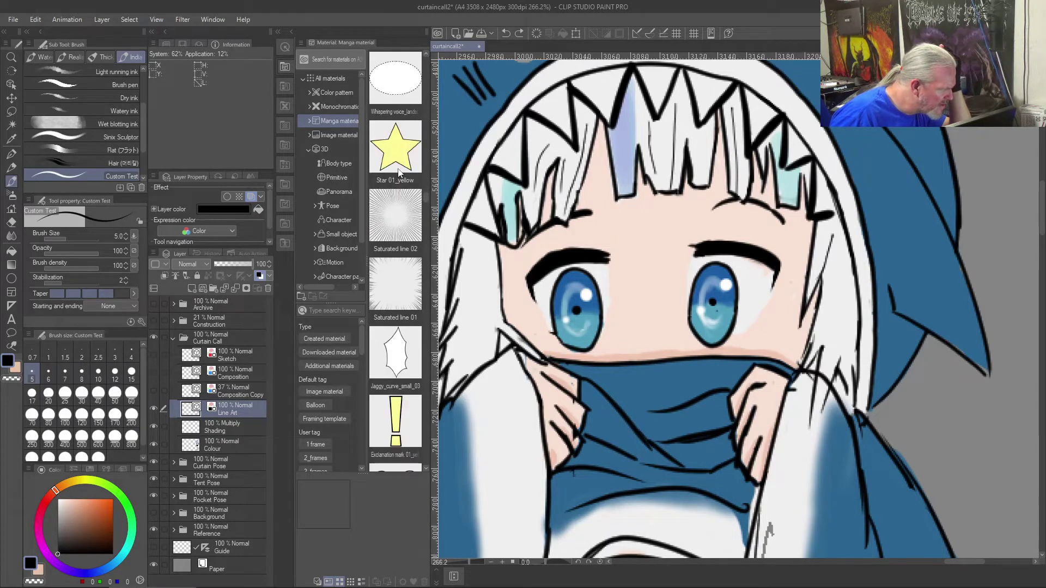
scroll(398, 173, "down", 2)
scroll(399, 174, "down", 8)
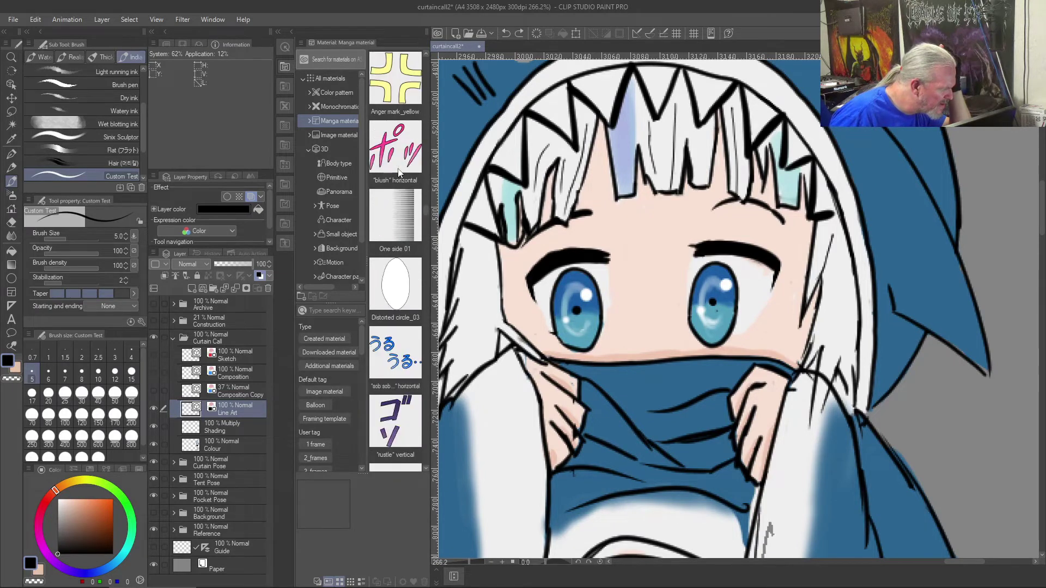
scroll(398, 173, "down", 2)
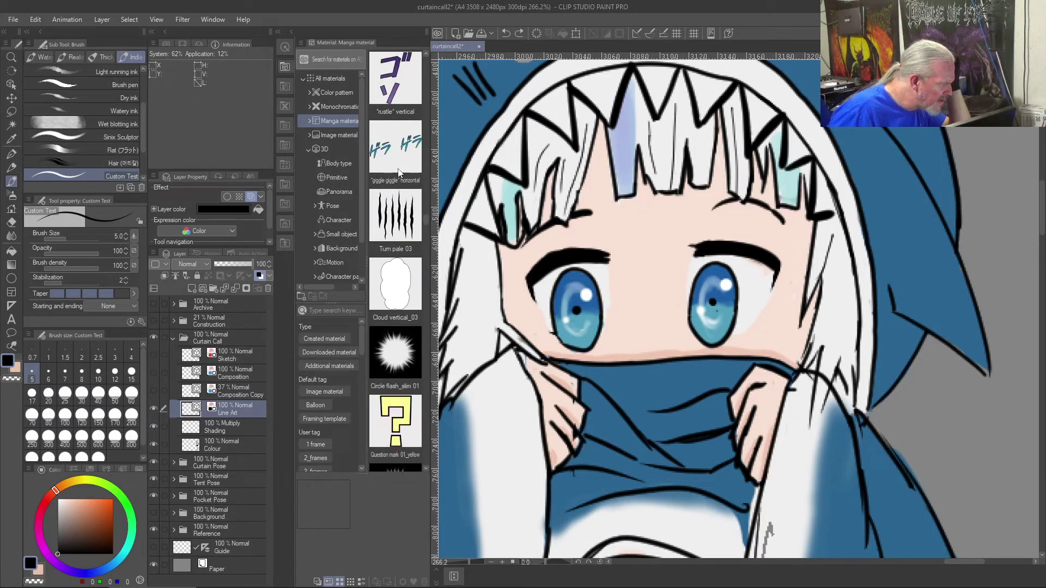
scroll(398, 173, "down", 6)
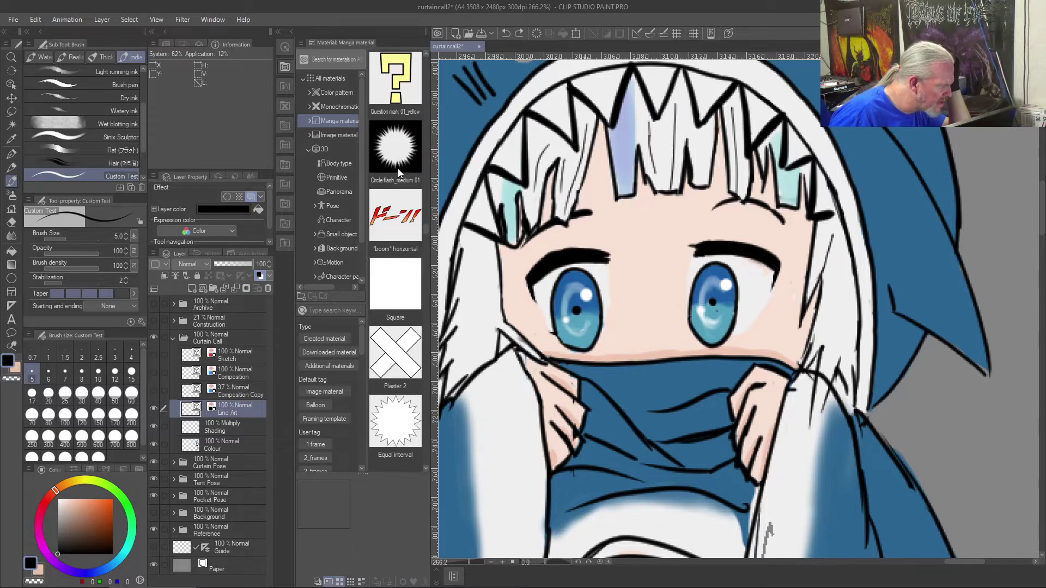
scroll(399, 173, "down", 6)
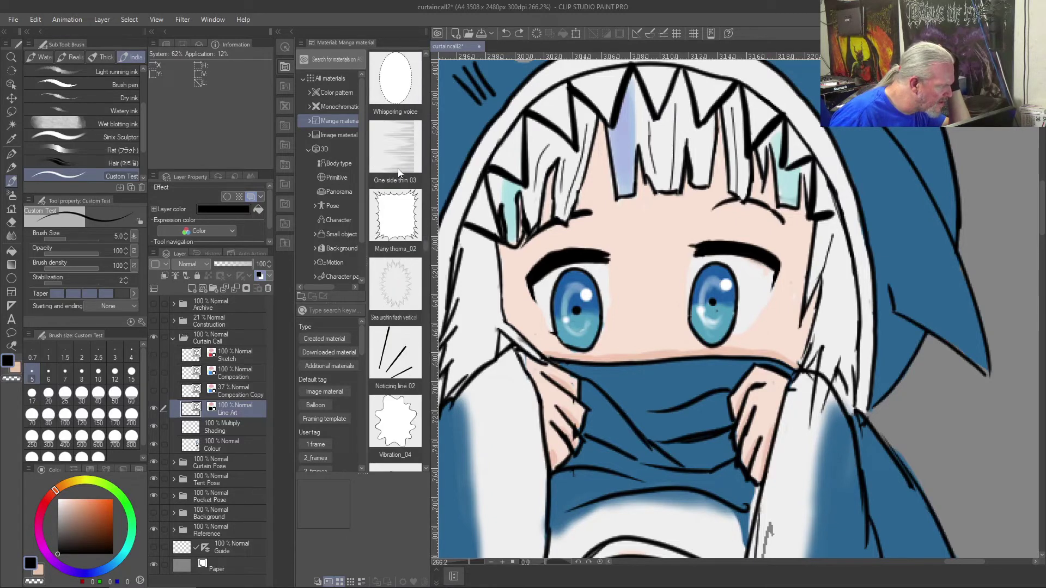
scroll(398, 173, "down", 1)
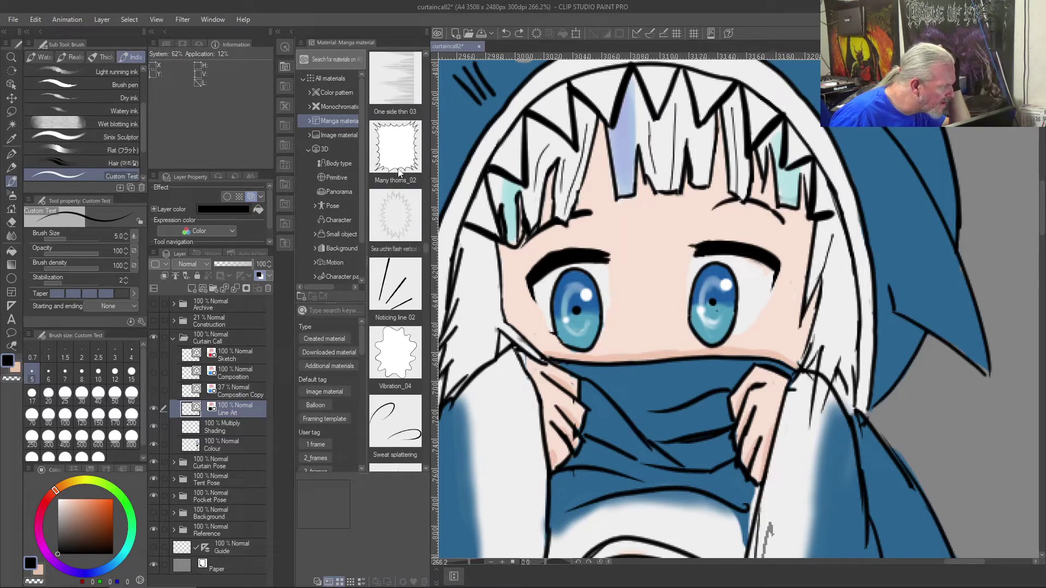
- Place the One side thin 03 manga material on the canvas over the fourth figure's face
scroll(398, 174, "up", 1)
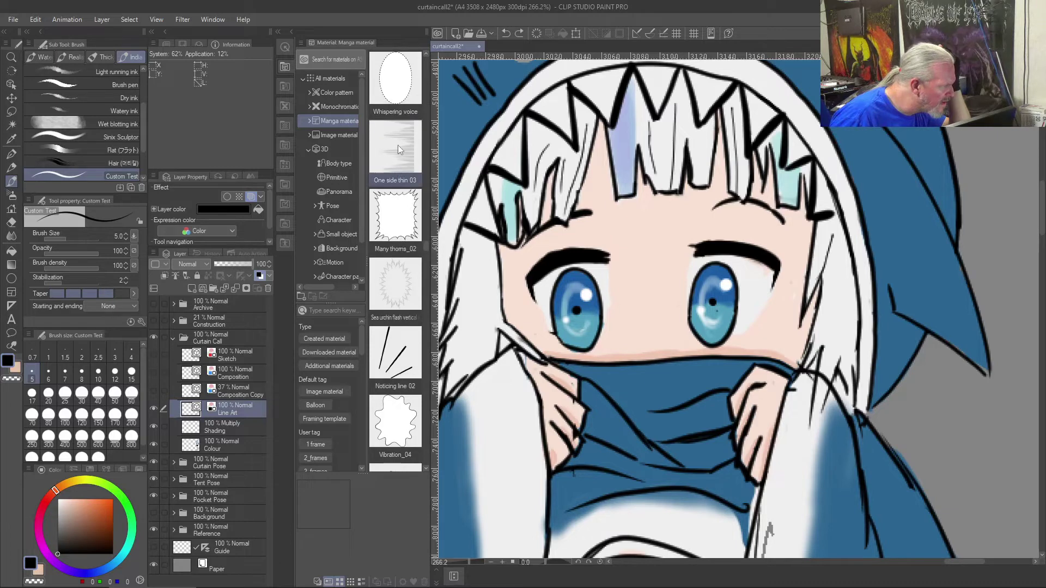
left_click(398, 145)
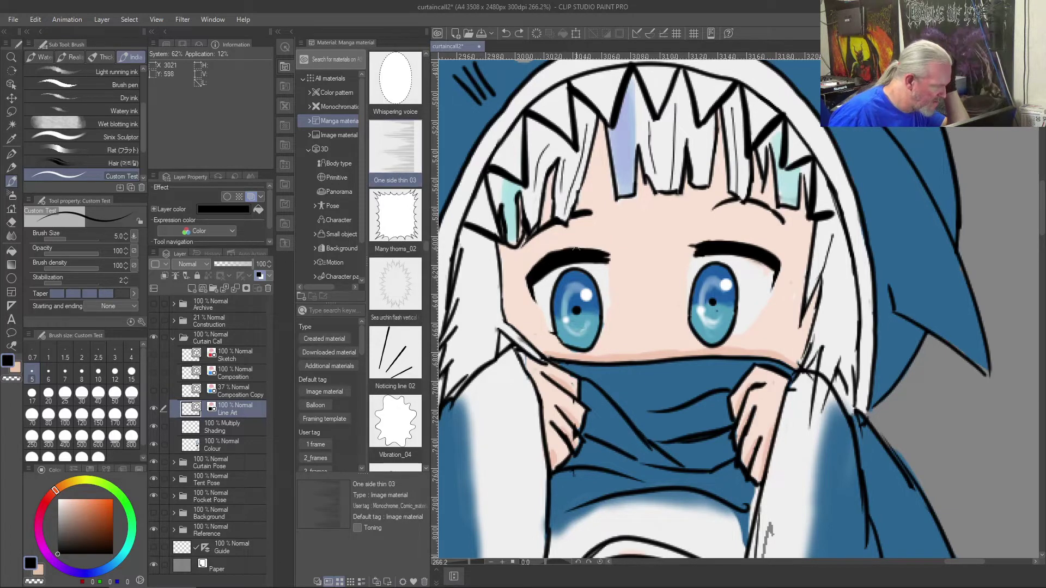
left_click_drag(403, 152, 659, 290)
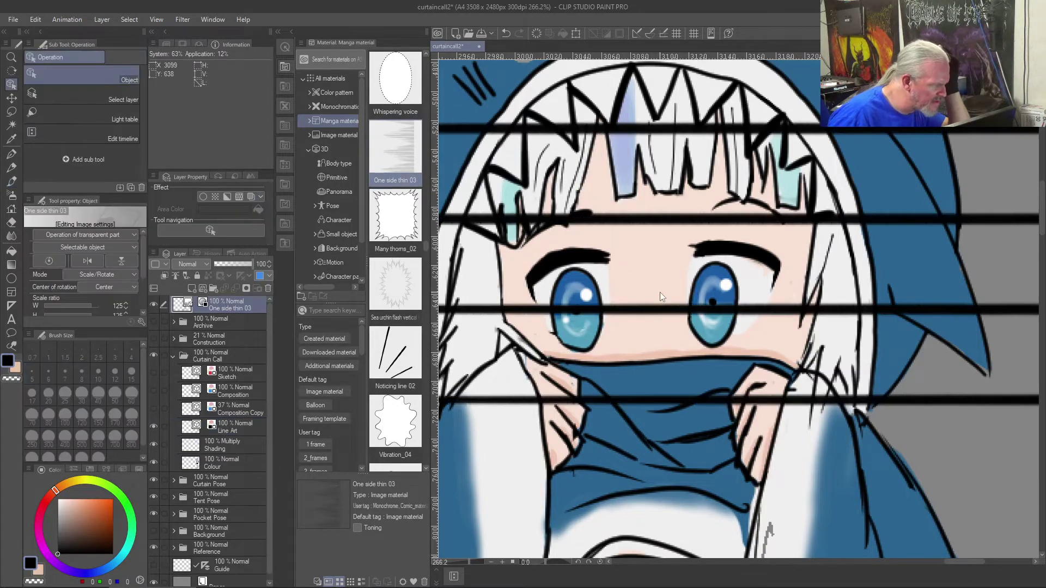
scroll(659, 282, "down", 3)
scroll(658, 282, "down", 7)
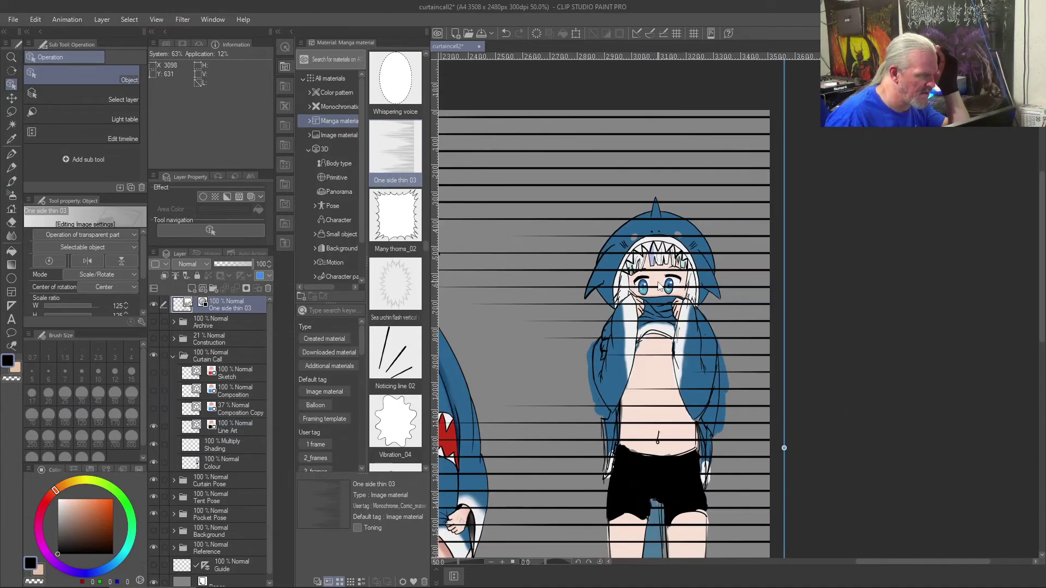
- Rotate the One side thin 03 material a quarter turn with Scale/Rotate so its lines run vertically
scroll(660, 285, "up", 3)
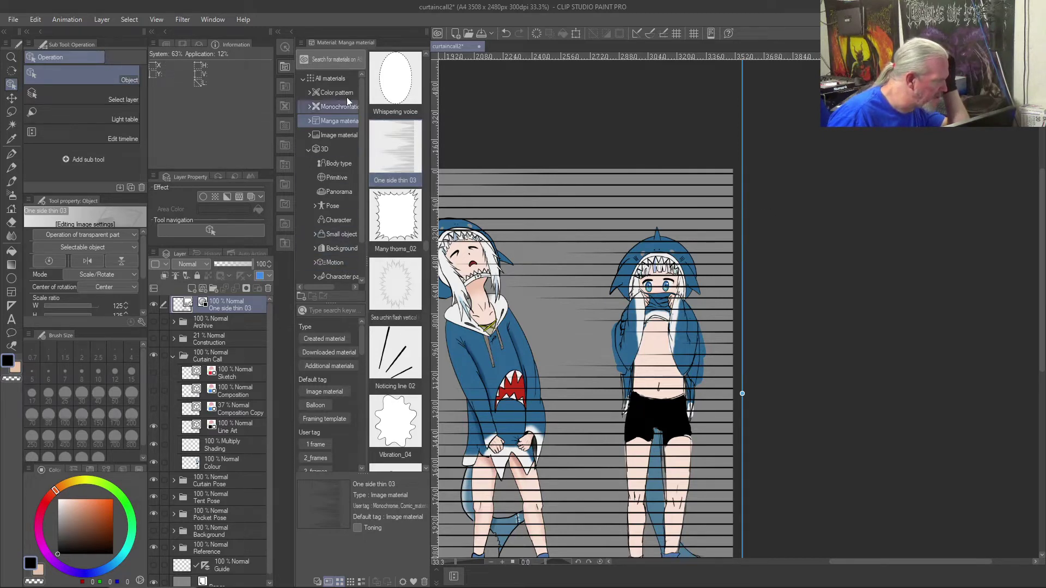
left_click(284, 47)
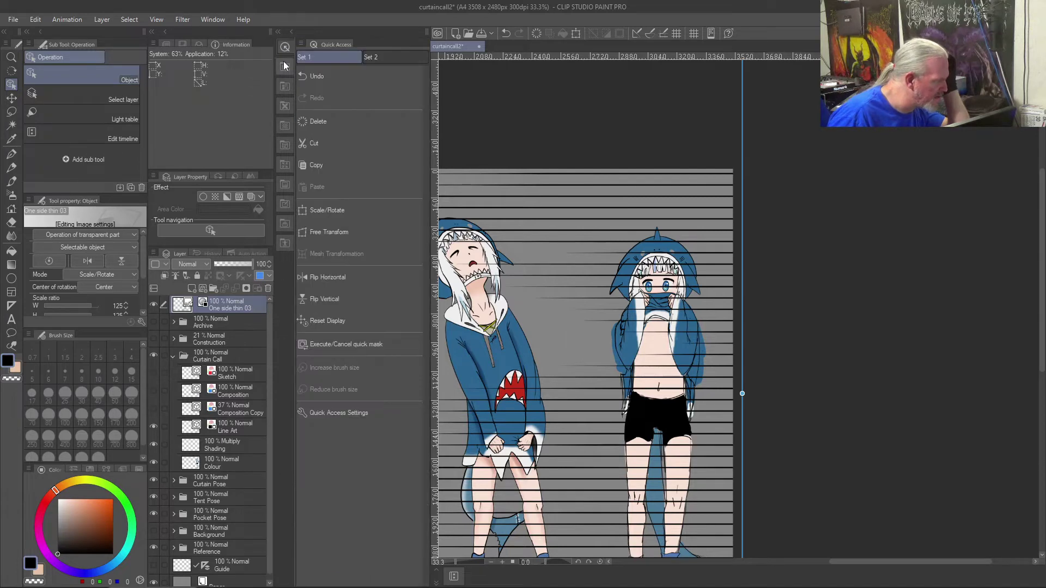
left_click(356, 220)
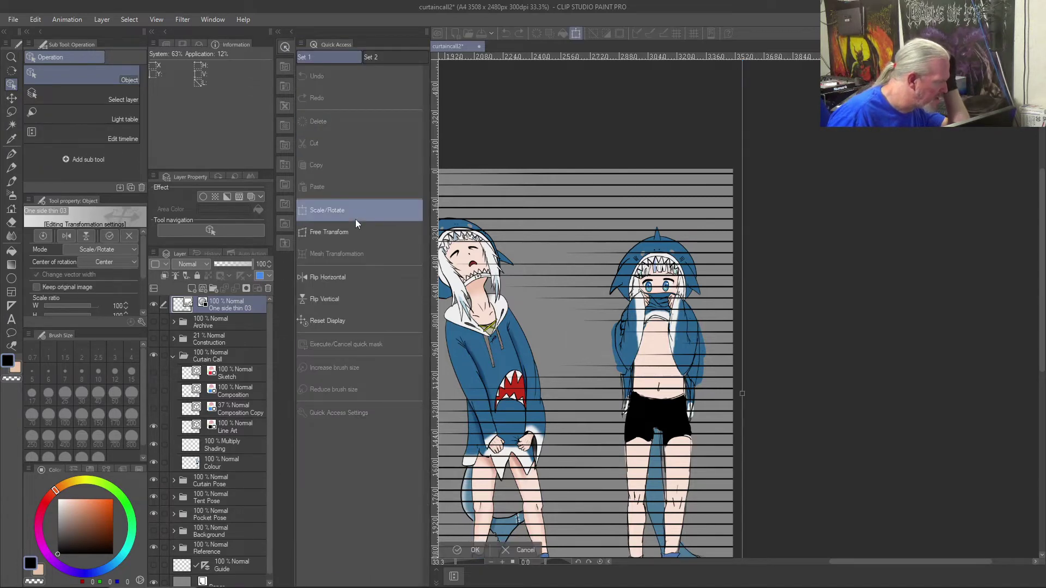
scroll(736, 232, "down", 4)
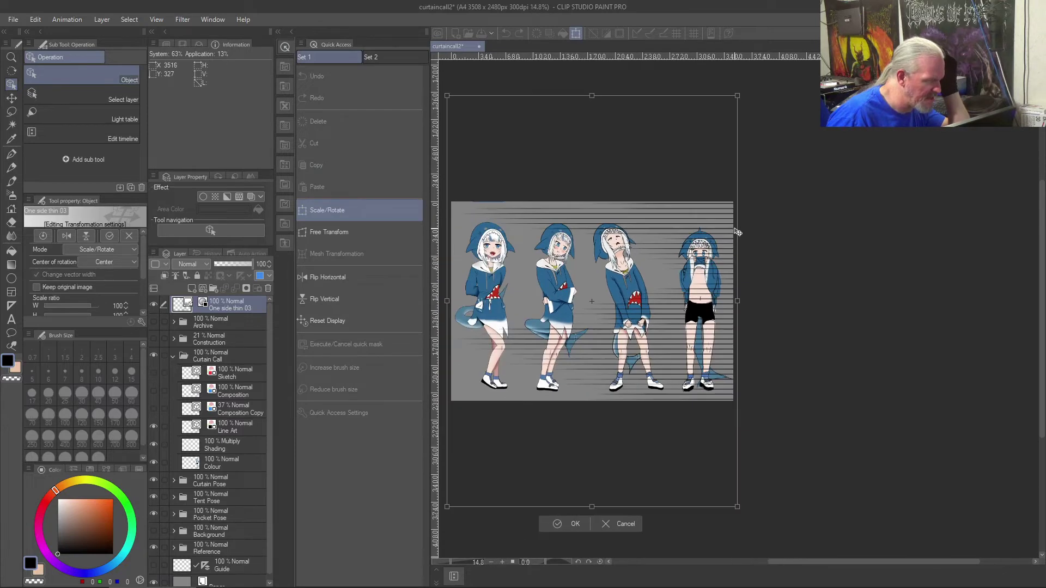
left_click_drag(754, 90, 444, 89)
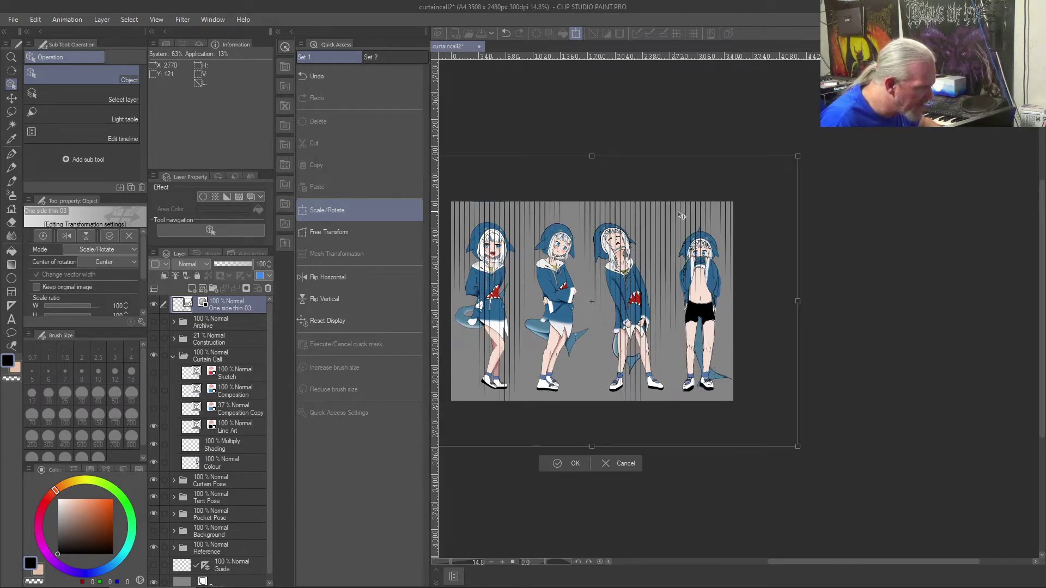
- Scale the vertical line material down to about 32% and shift it towards the fourth figure's upper body
left_click_drag(798, 157, 690, 207)
scroll(746, 277, "up", 3)
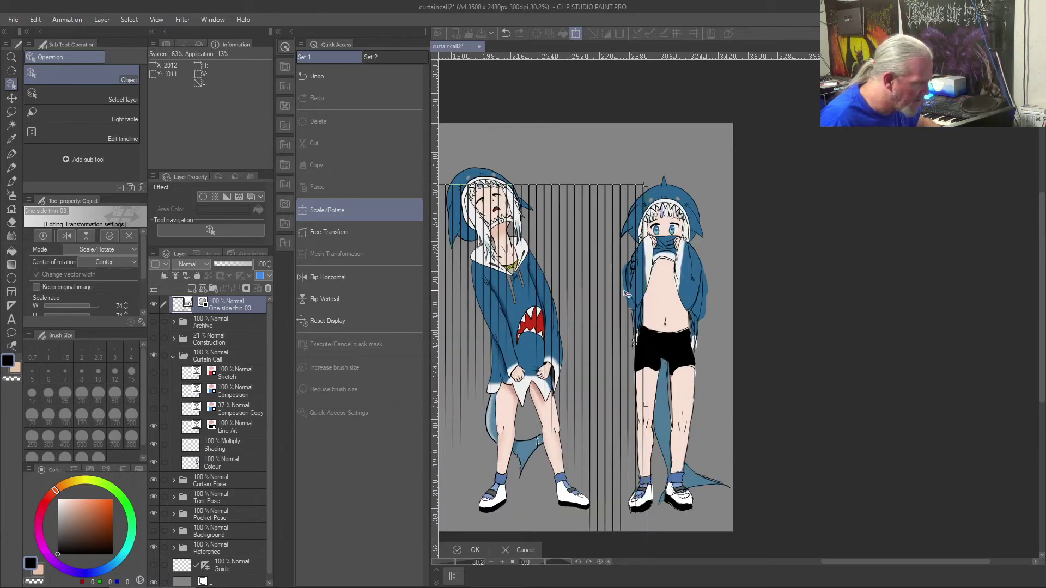
left_click_drag(611, 292, 866, 228)
left_click_drag(897, 130, 656, 267)
left_click_drag(584, 322, 733, 190)
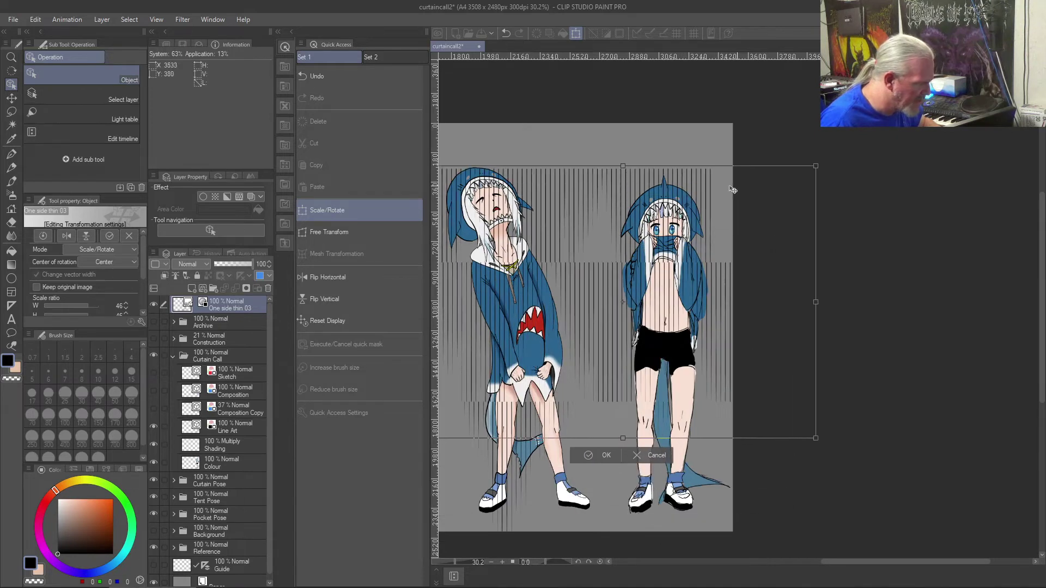
scroll(733, 189, "up", 3)
left_click_drag(873, 147, 659, 299)
key("ctrl+z")
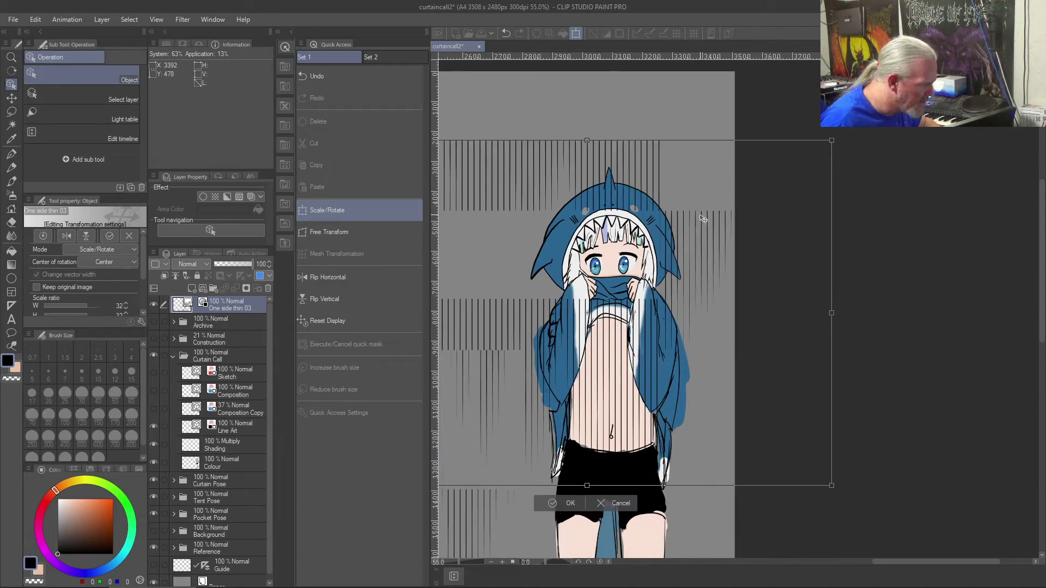
- Shrink the vertical line material further to about 12% and centre it over the fourth figure's head
left_click_drag(827, 142, 652, 235)
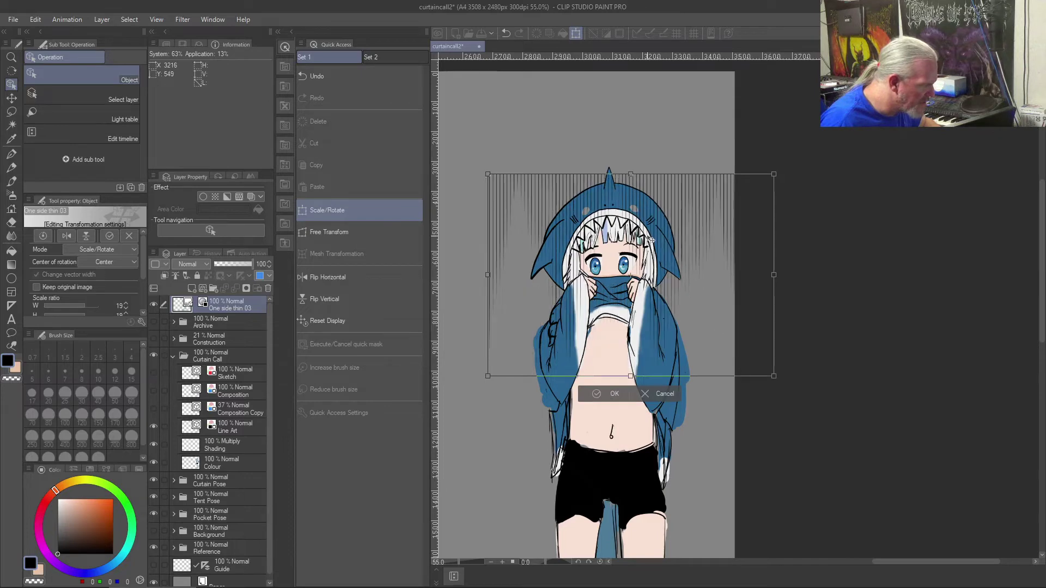
left_click_drag(770, 178, 677, 246)
left_click_drag(618, 318, 624, 275)
scroll(607, 279, "up", 1)
scroll(606, 280, "up", 5)
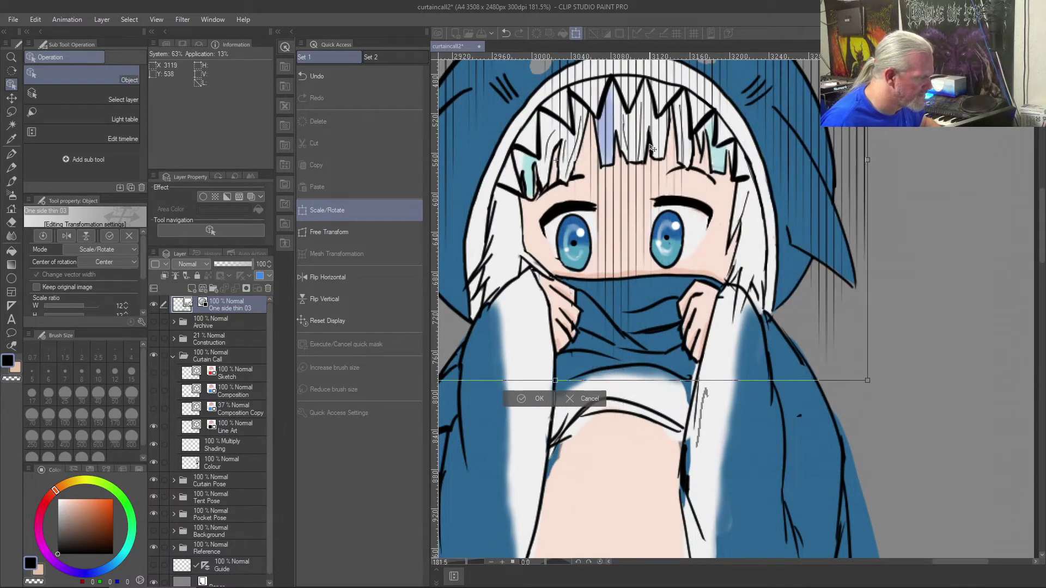
scroll(632, 182, "down", 5)
- Reposition the line material over the face, enlarge it to about 16%, and apply the transformation
mouse_move(619, 249)
left_mouse_down()
mouse_move(614, 169)
mouse_move(609, 231)
left_mouse_up()
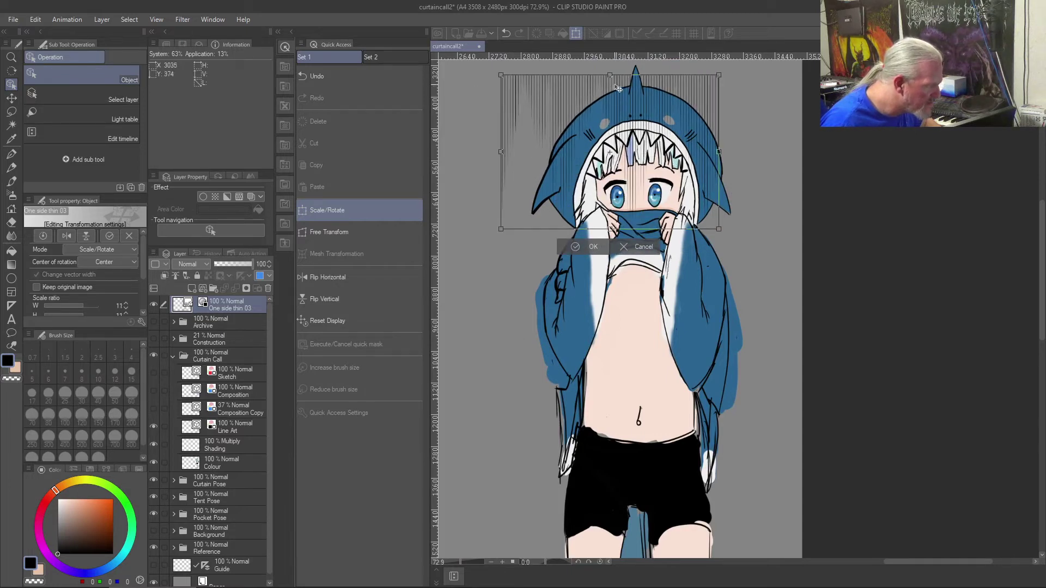
mouse_move(608, 75)
left_mouse_down()
mouse_move(609, 87)
mouse_move(610, 78)
left_mouse_up()
left_click_drag(618, 114, 612, 170)
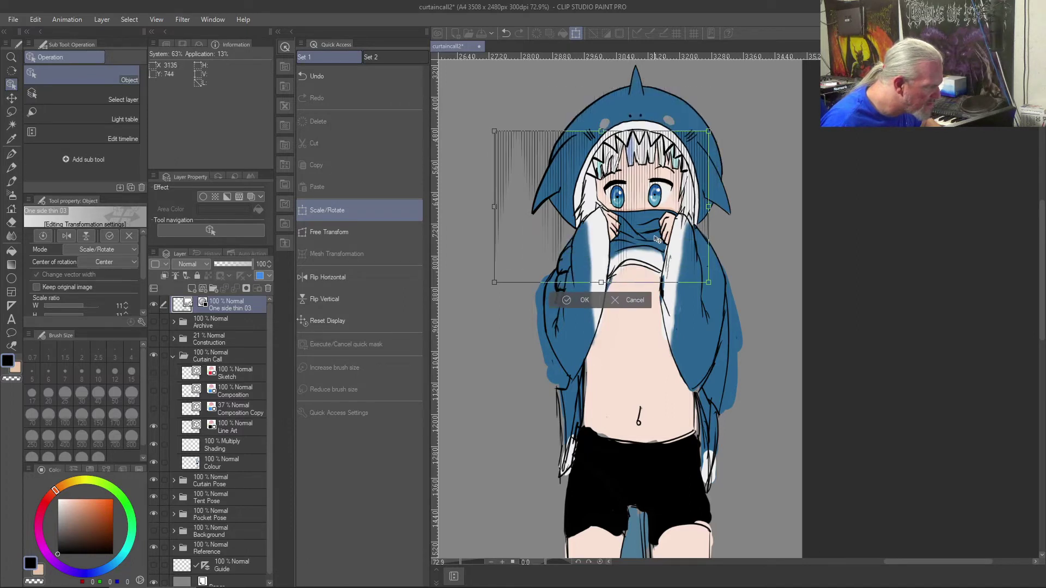
left_click_drag(706, 282, 792, 347)
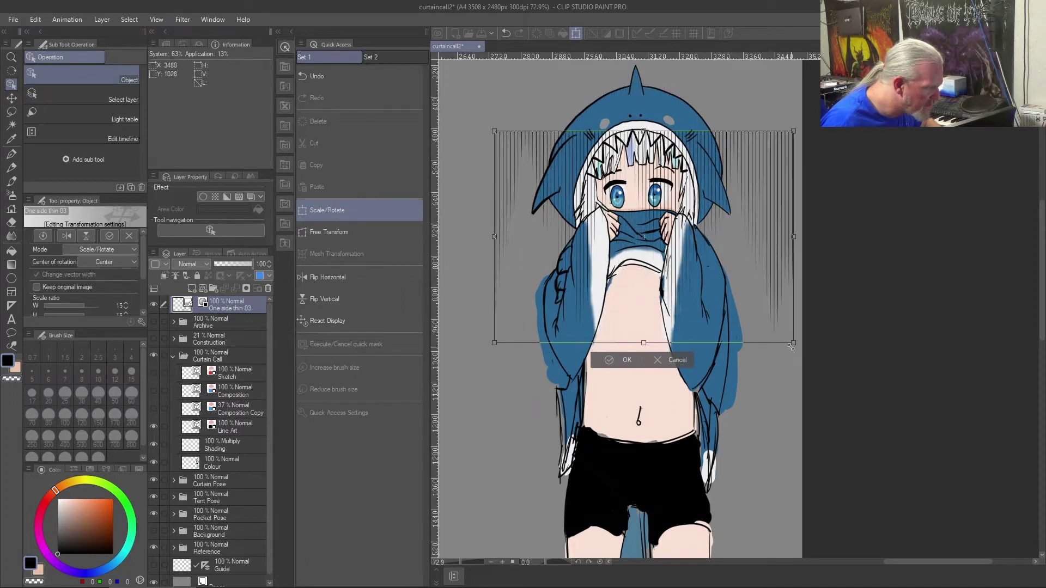
mouse_move(686, 214)
left_mouse_down()
mouse_move(642, 199)
mouse_move(645, 129)
mouse_move(698, 194)
mouse_move(666, 176)
mouse_move(688, 180)
mouse_move(696, 214)
left_mouse_up()
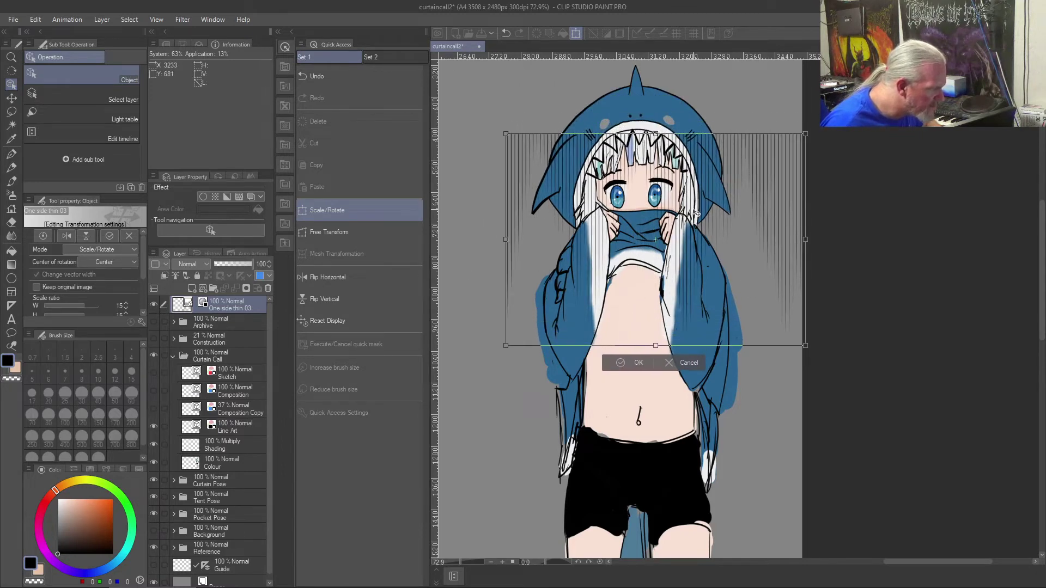
left_click_drag(804, 239, 841, 244)
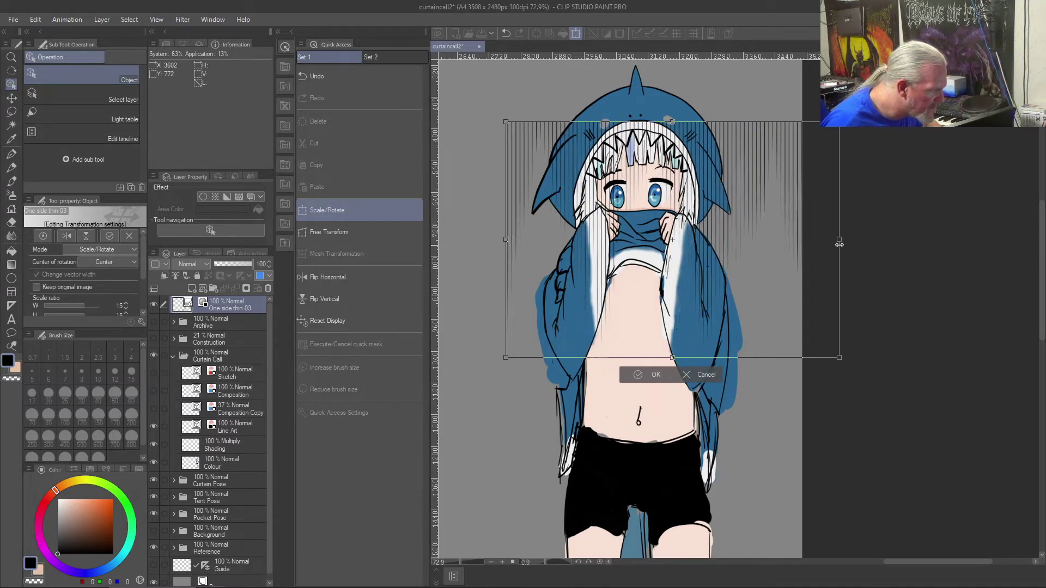
left_click_drag(757, 258, 781, 252)
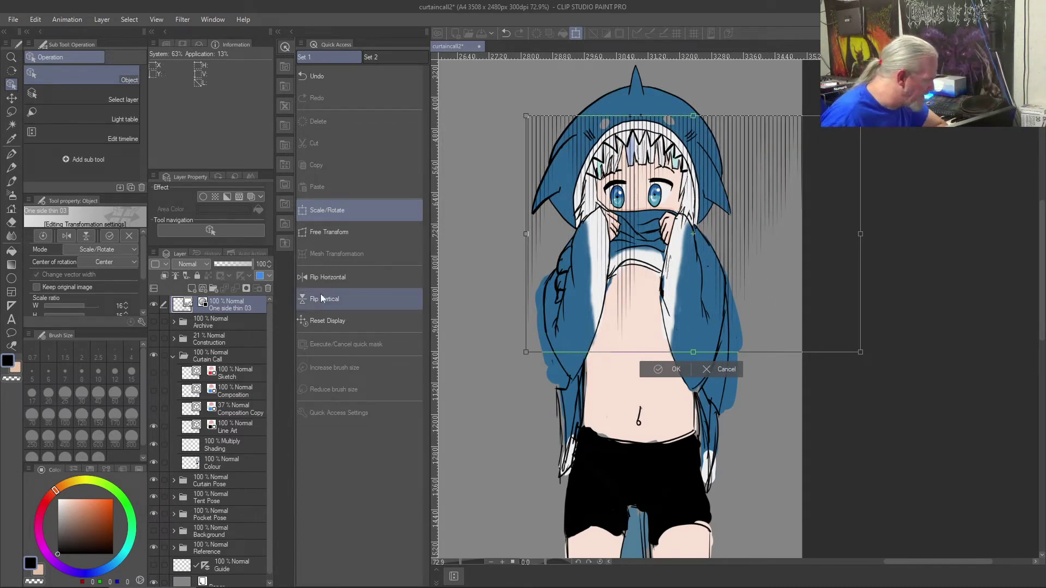
left_click(243, 310)
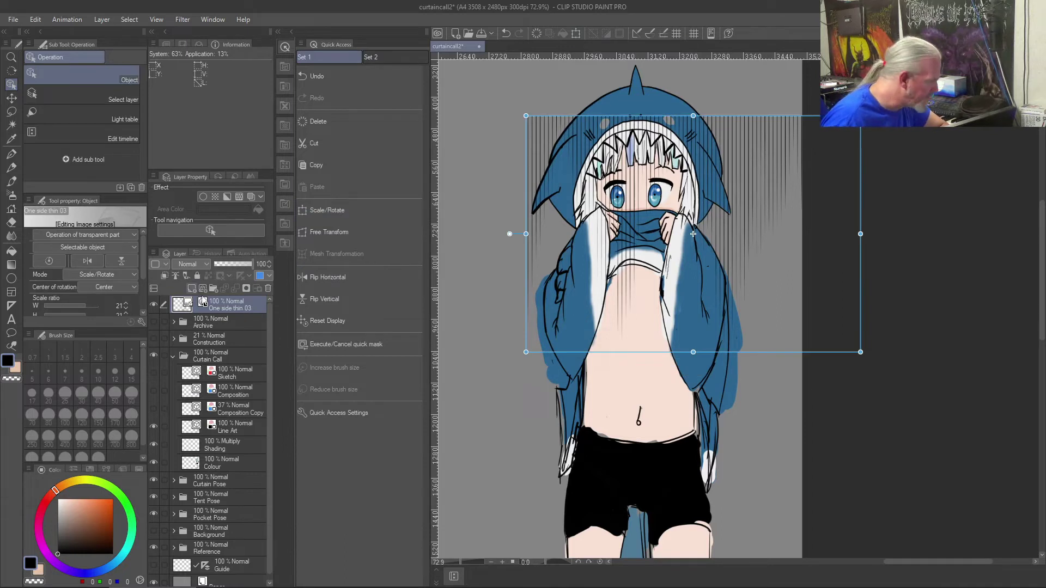
- Delete the One side thin 03 layer
right_click(227, 307)
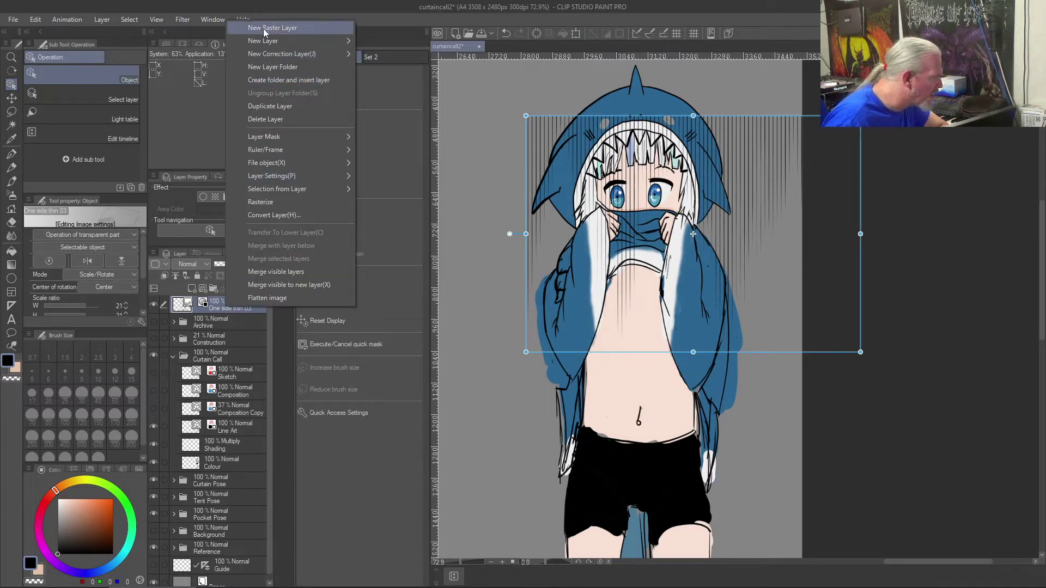
mouse_move(280, 140)
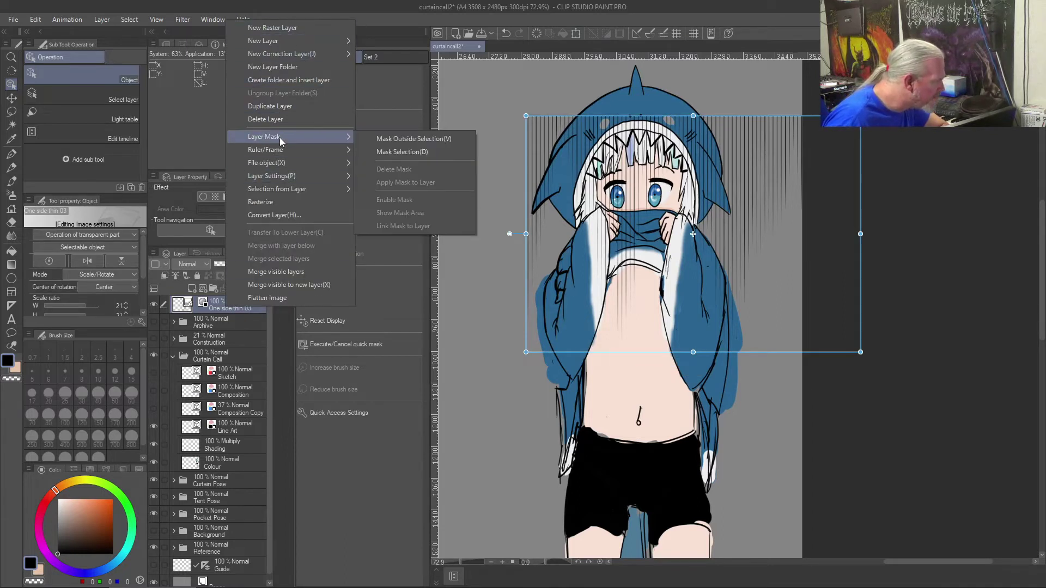
left_click(258, 118)
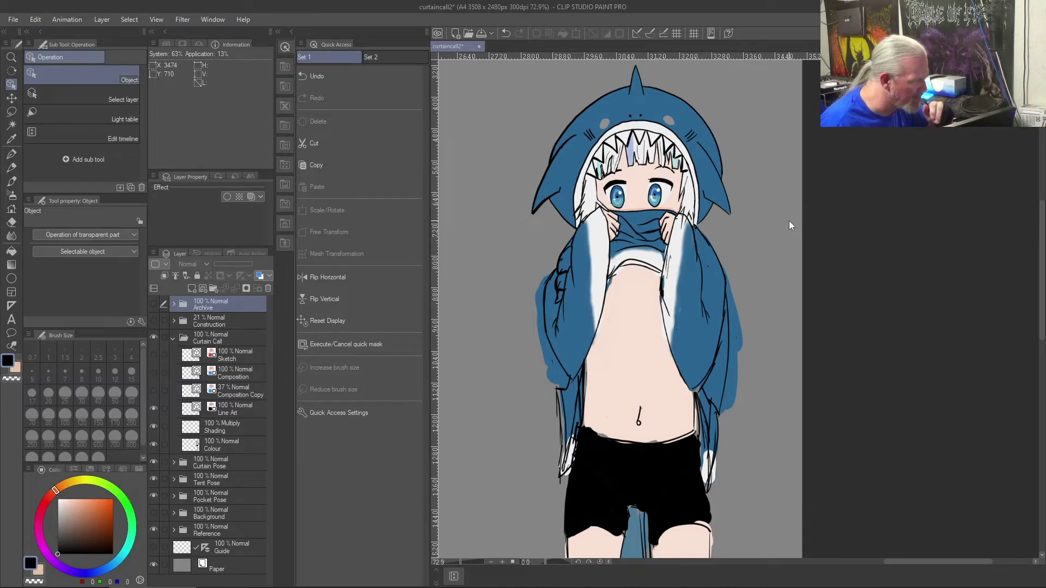
- On the Shading layer, soften the shadow on the face along the top of the raised hoodie with Blend at size 15
scroll(710, 195, "up", 4)
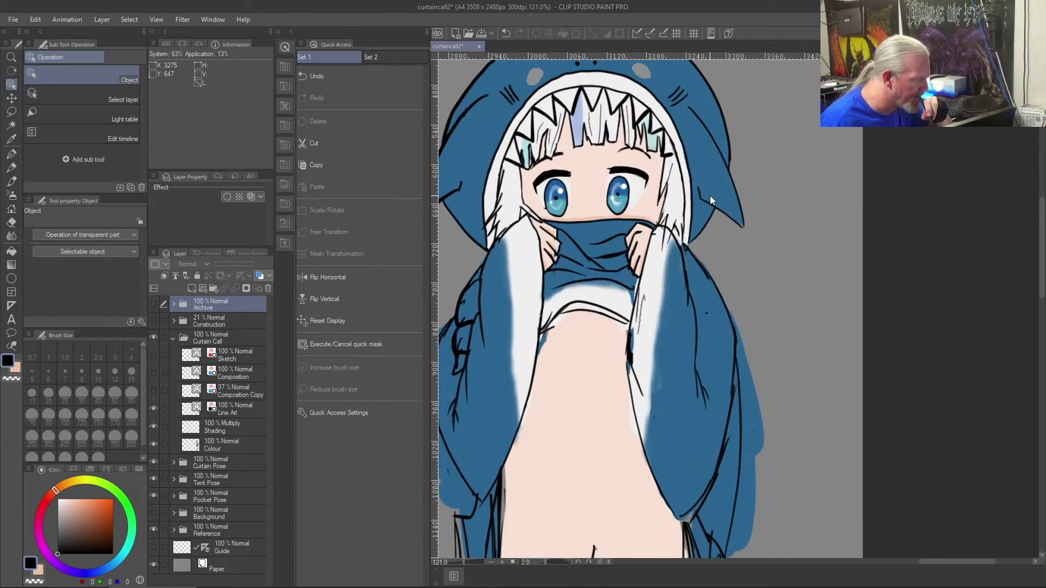
scroll(711, 195, "down", 4)
scroll(711, 195, "up", 6)
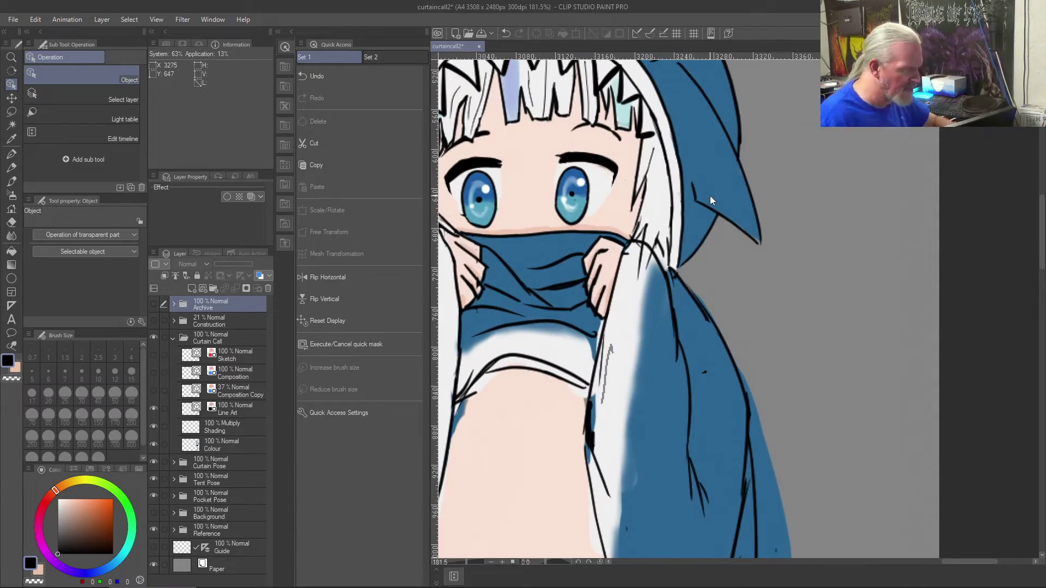
key("j")
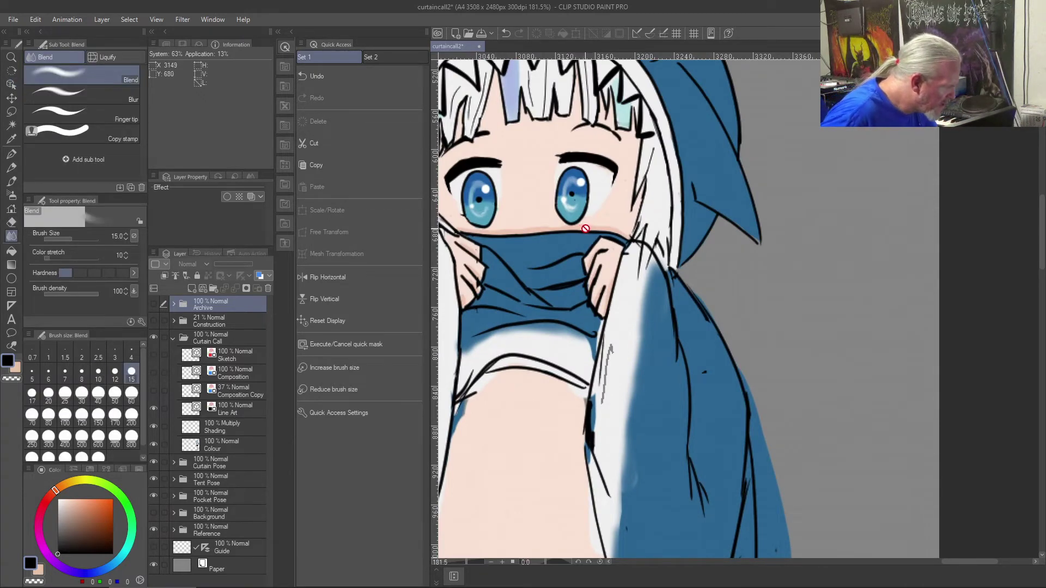
left_click(218, 428)
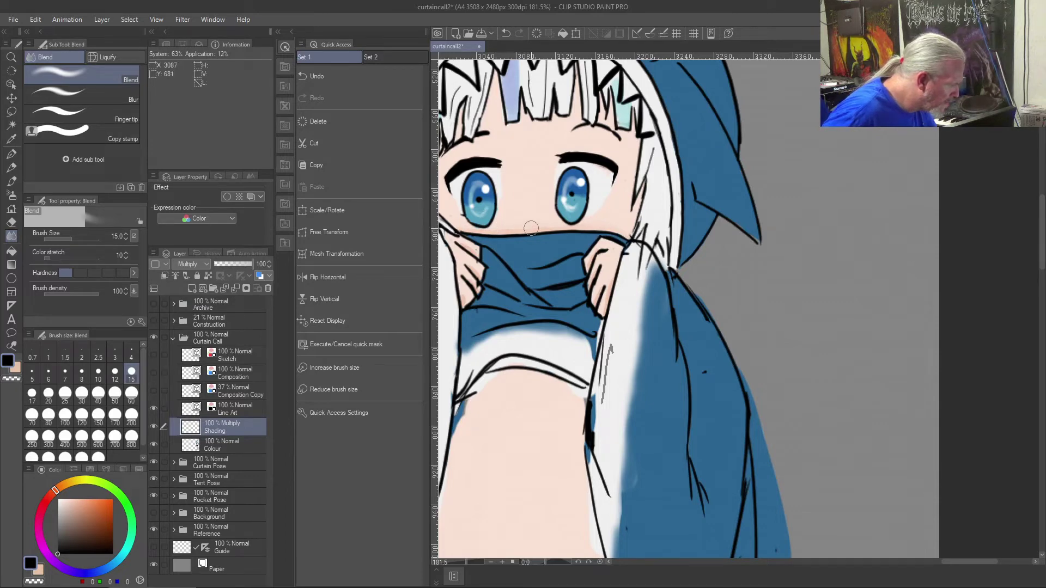
- Sample the skin tone, add a shadow on the face above the raised hoodie at brush size 5, and blend it at size 15
right_click(619, 229)
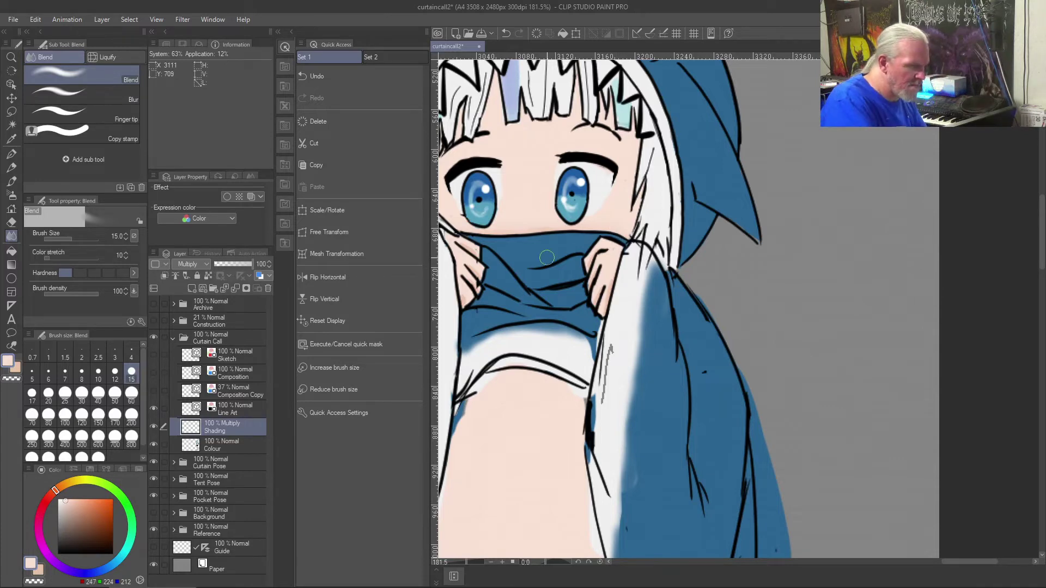
key("b")
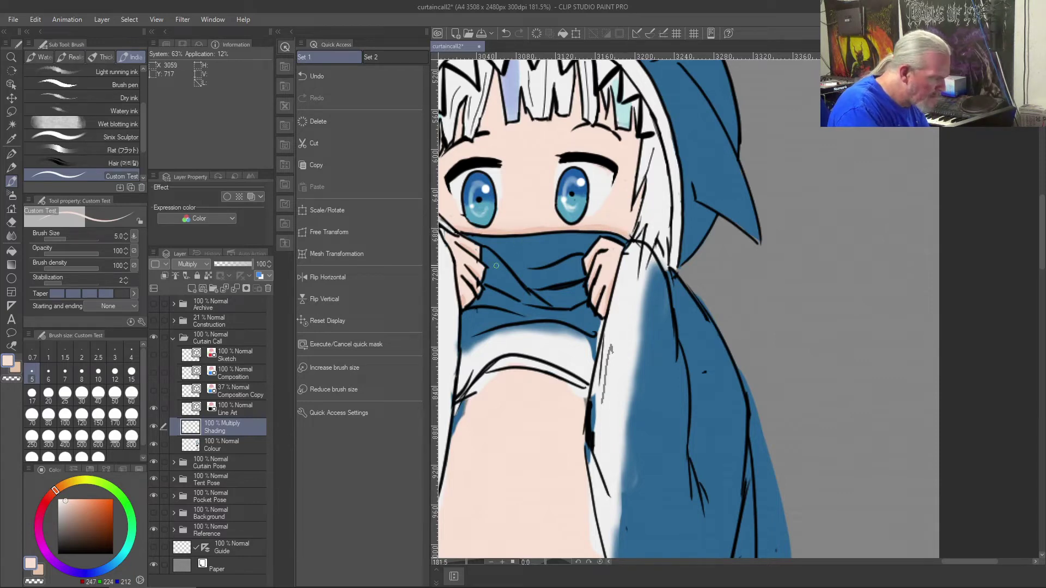
key("j")
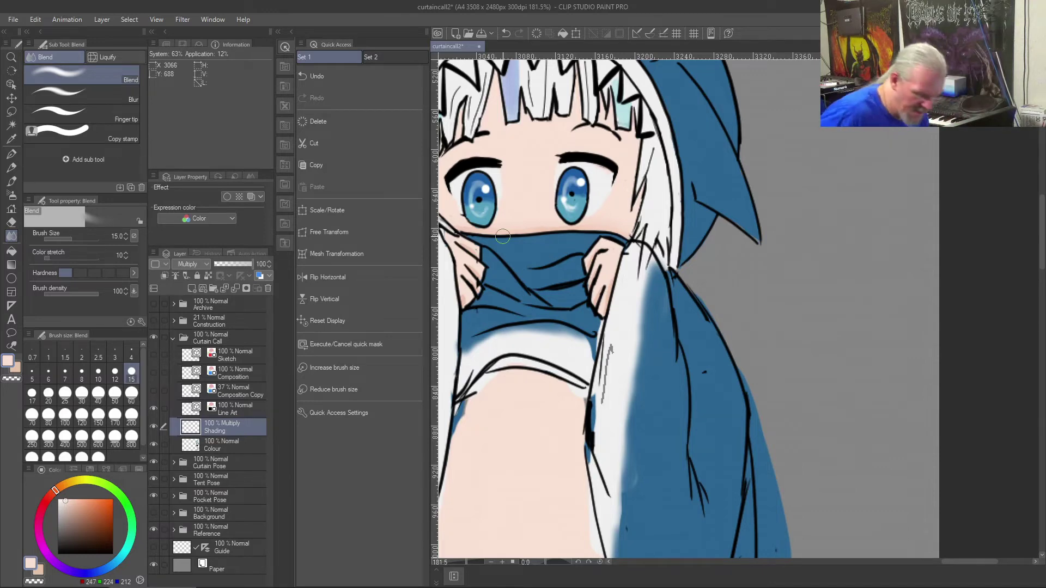
- Erase the stray specks on the fourth figure's right-hand sleeve from the Line Art layer with the Vector eraser at size 10
scroll(518, 280, "up", 5)
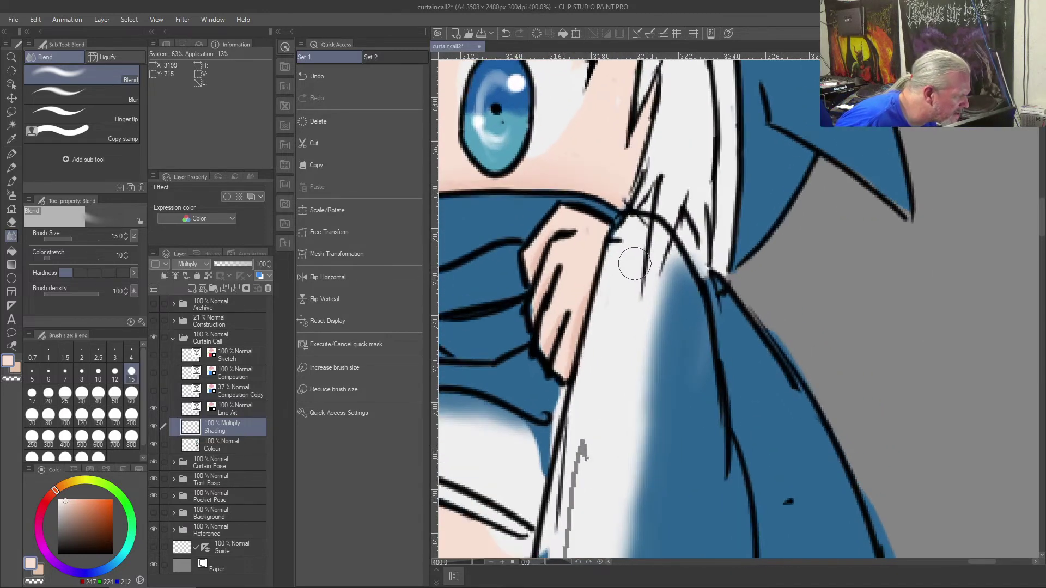
scroll(634, 264, "down", 7)
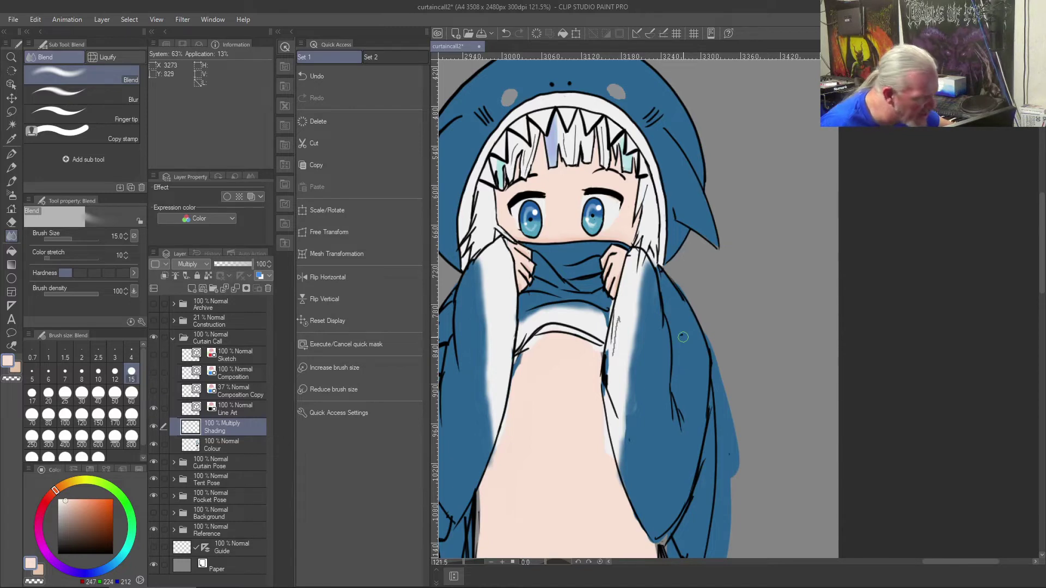
key("j")
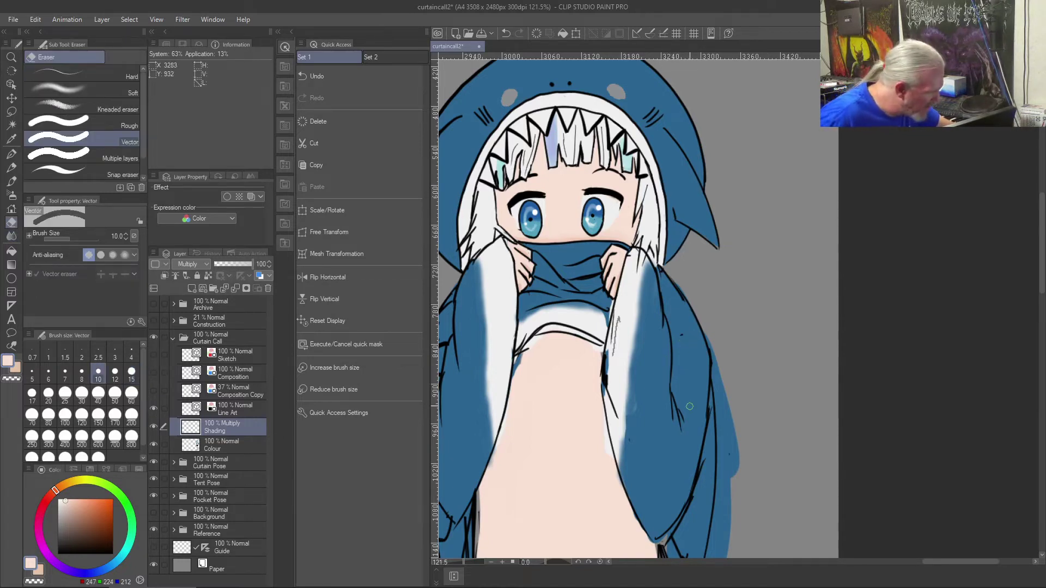
left_click(246, 408)
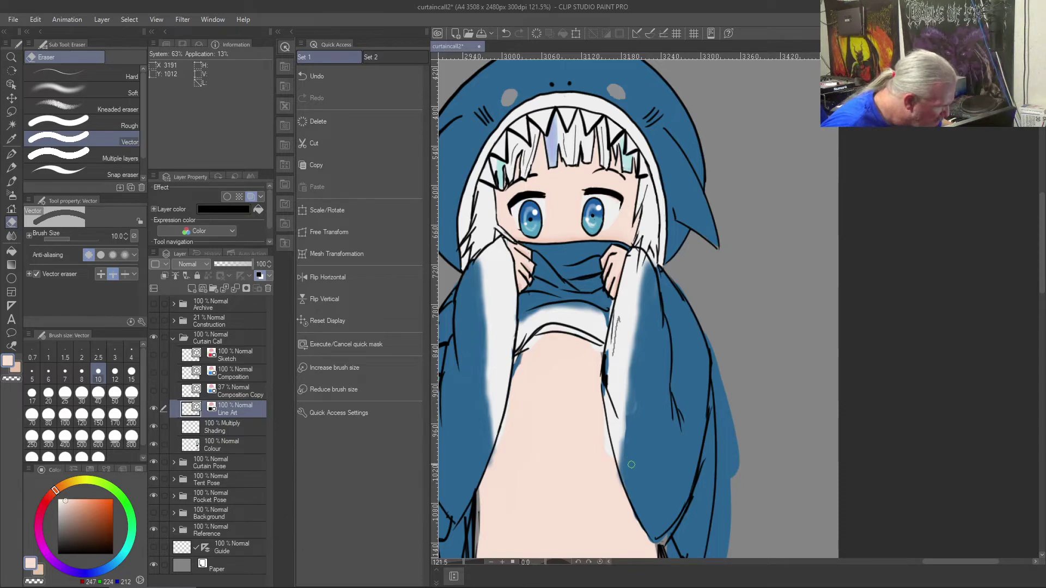
- Repaint the uneven patch on the right-hand sleeve in the sampled hoodie blue on the Colour layer at brush size 5, and activate the Shading layer
right_click(646, 376)
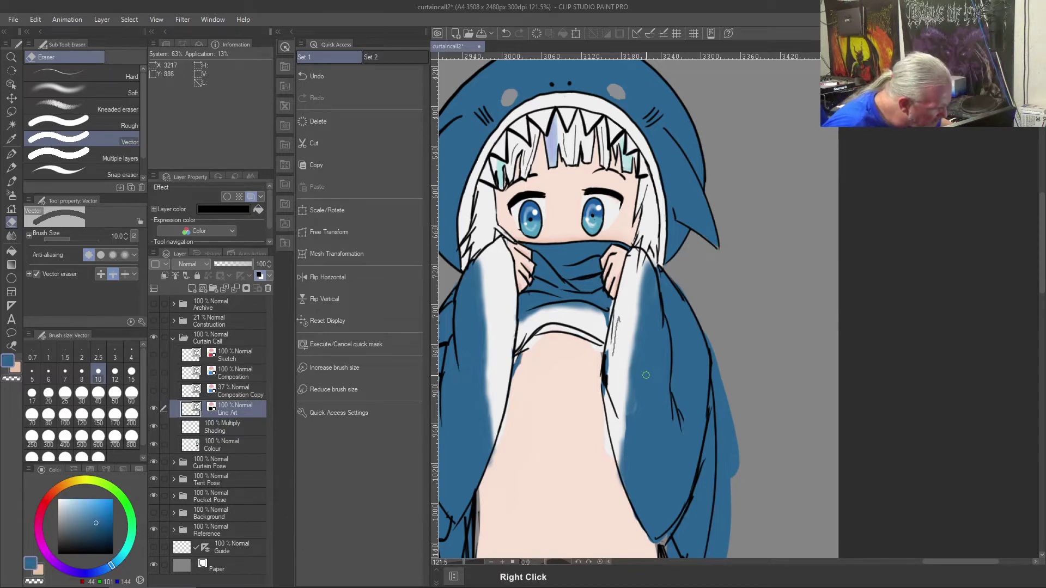
left_click(234, 443)
left_click_drag(644, 377, 636, 423)
key("b")
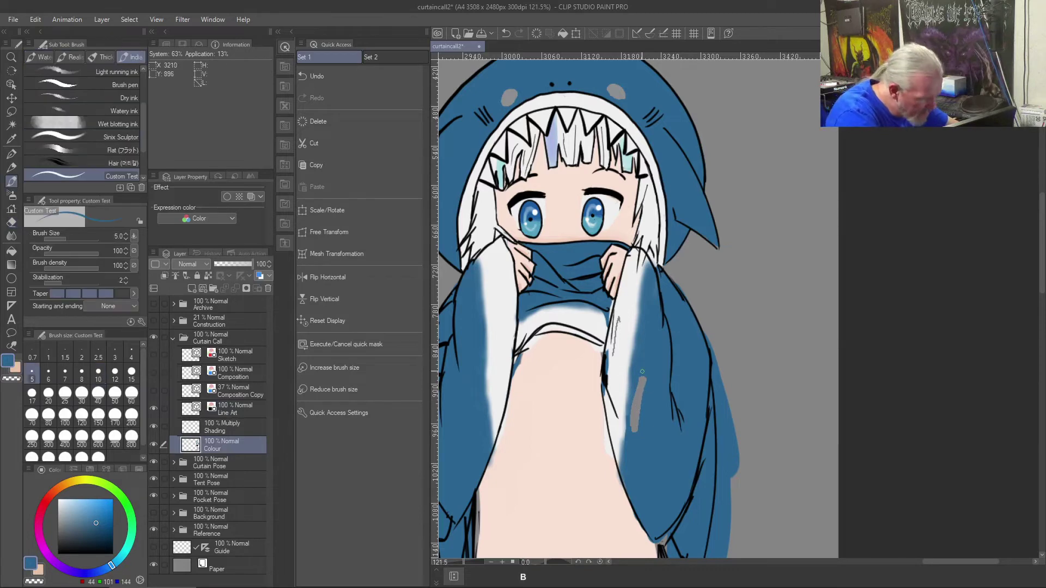
left_click_drag(643, 383, 636, 424)
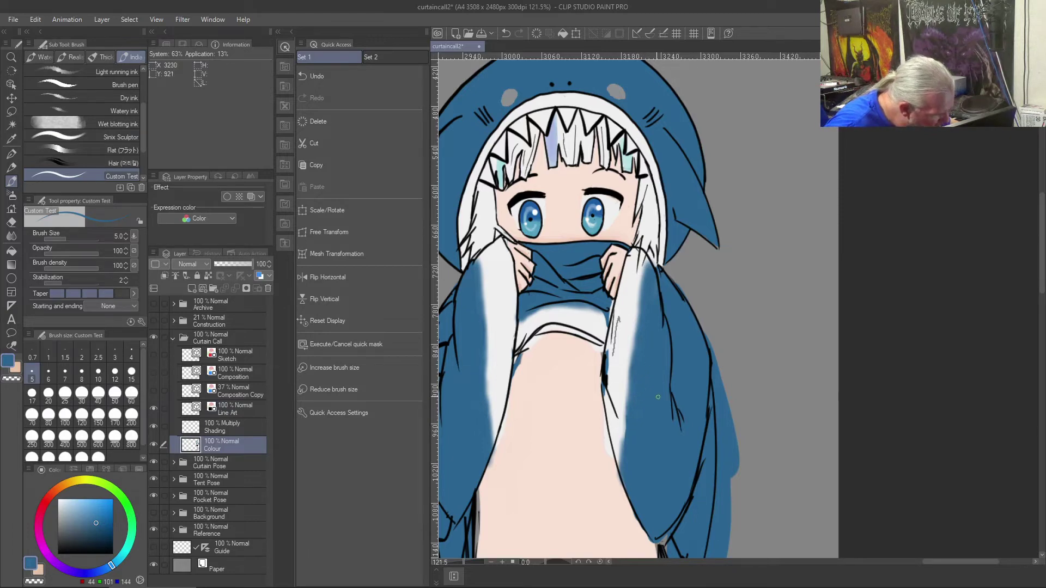
left_click(229, 428)
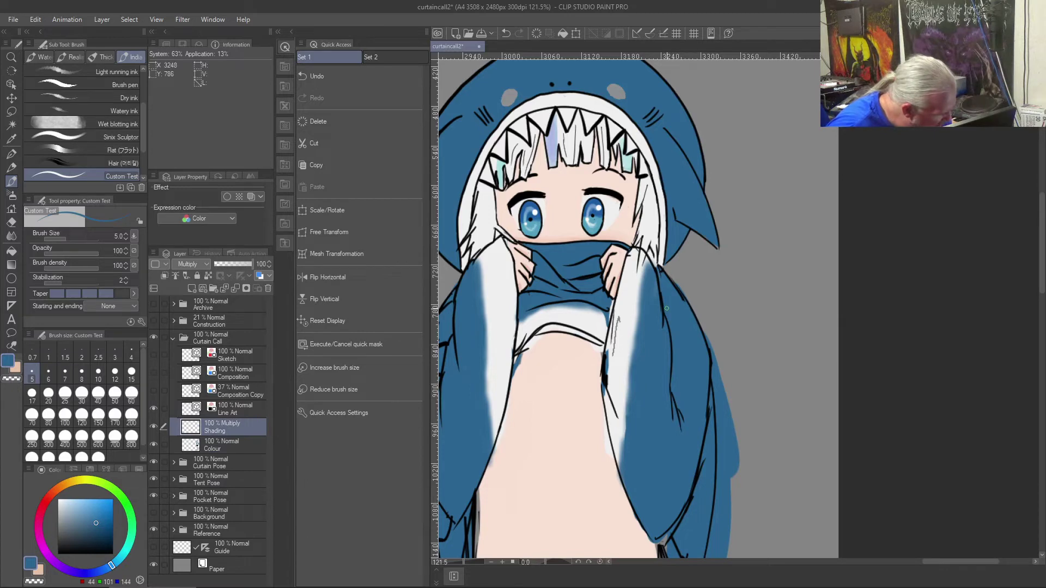
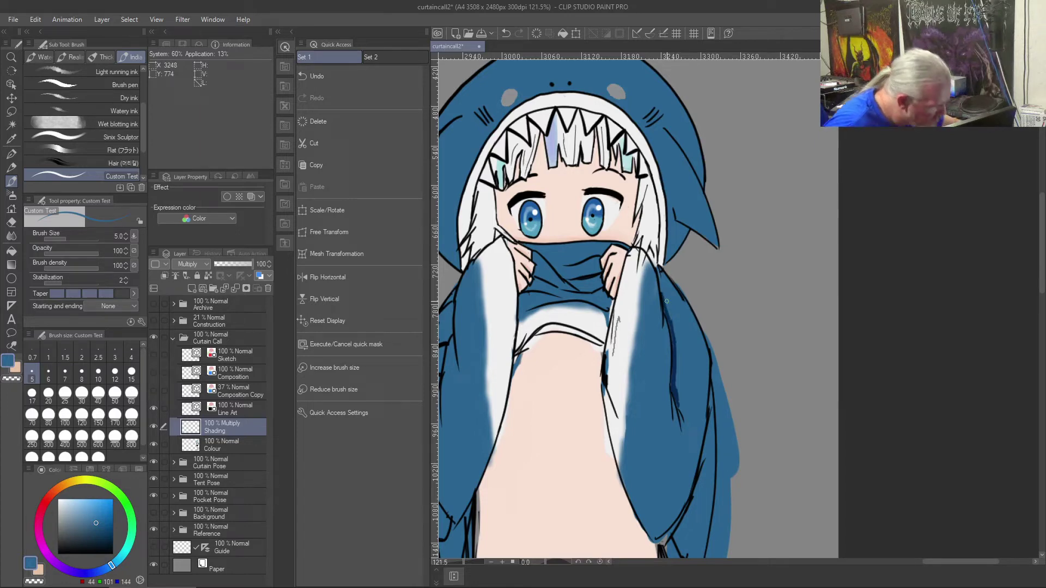
- Blend the fold shadow on the right-hand sleeve at size 15, and add a hoodie-blue stroke along the sleeve's lower outer edge at brush size 5
key("j")
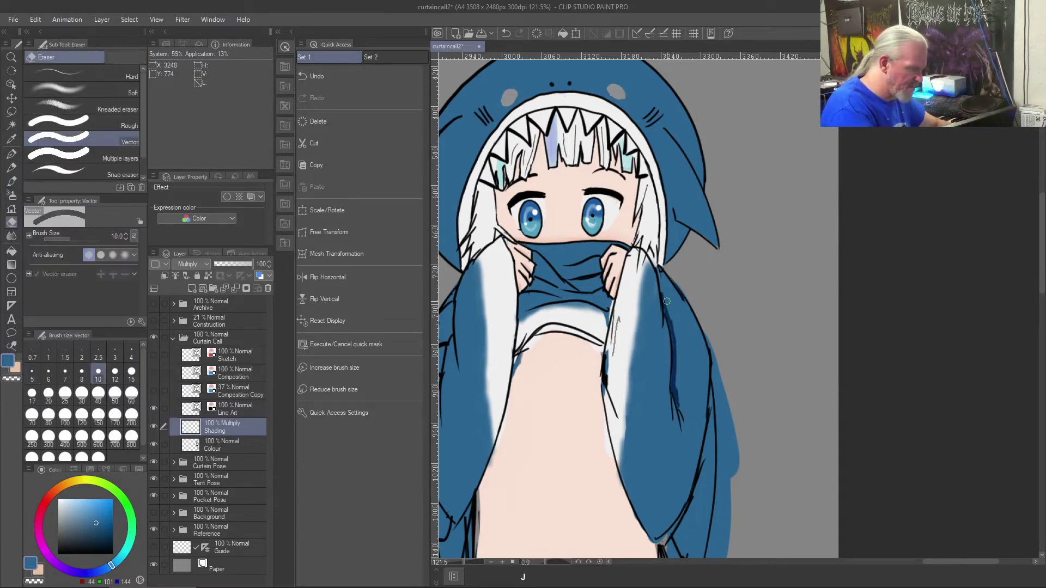
key("j")
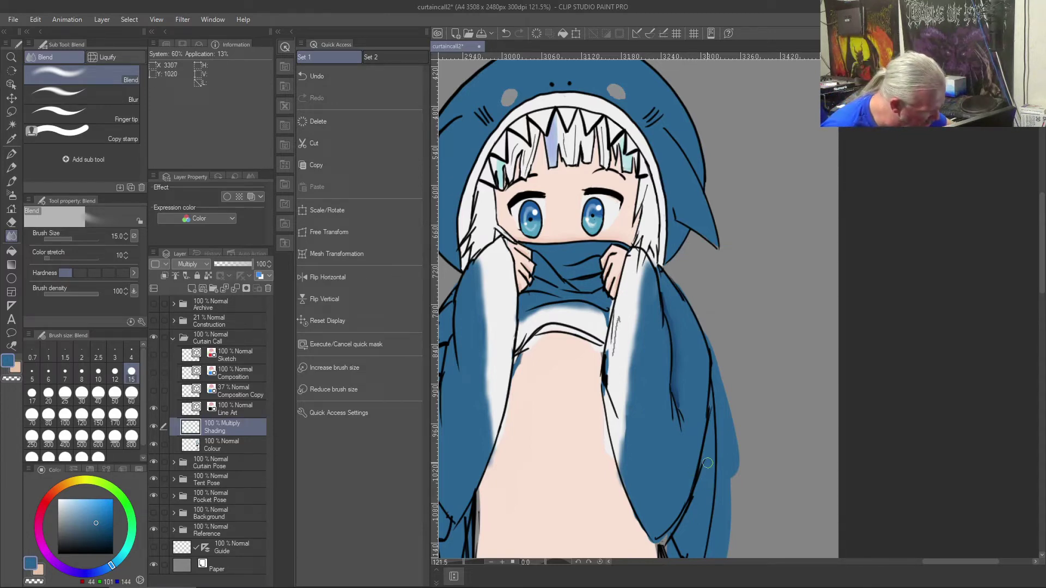
right_click(701, 481)
key("b")
left_click_drag(706, 440, 697, 490)
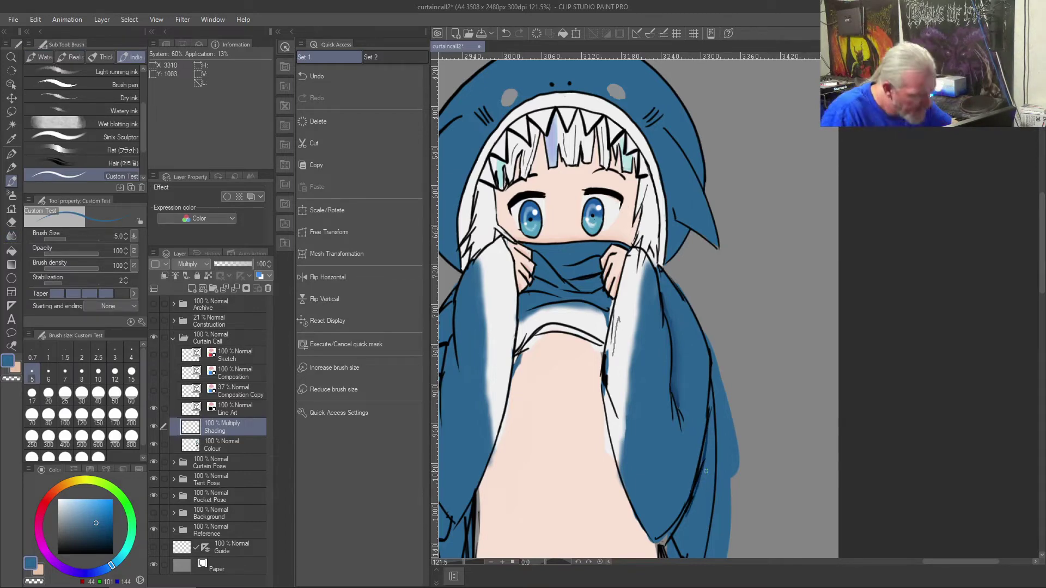
- On the Line Art layer, trim the doubled lines along the right-hand sleeve's lower outer edge with the Vector eraser at size 10
key("j")
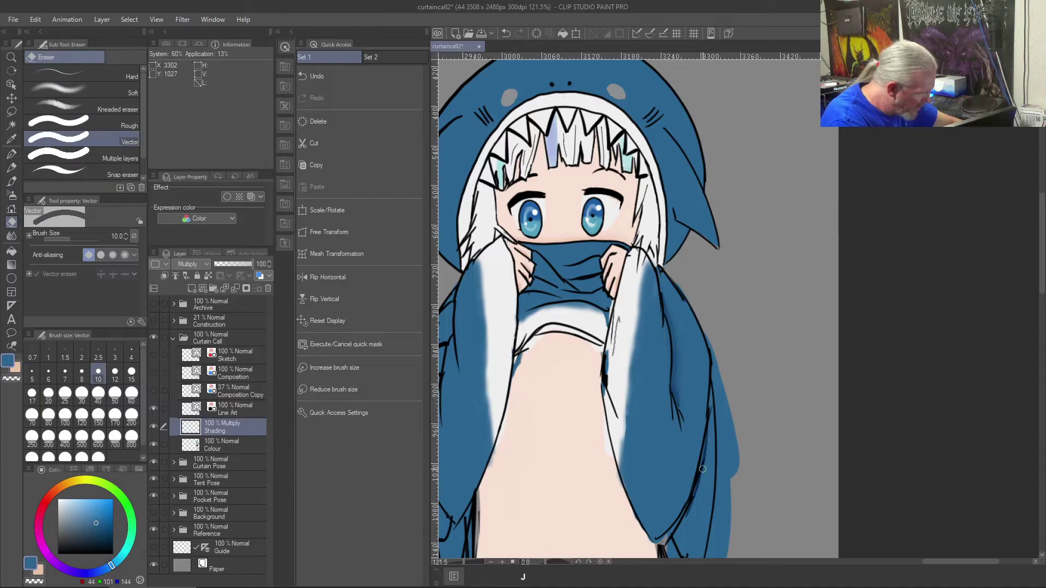
left_click(239, 406)
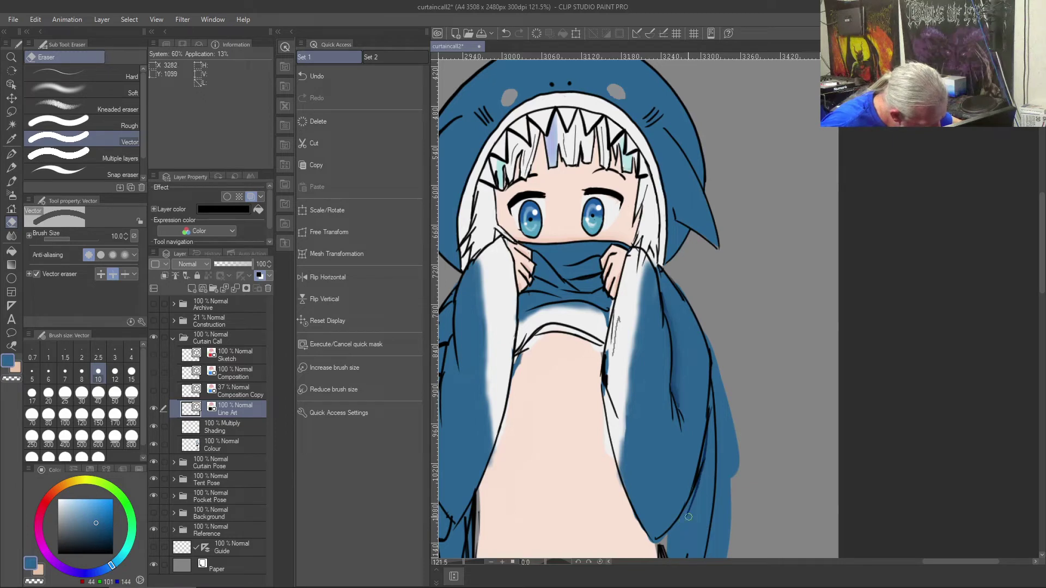
left_click_drag(701, 473, 699, 480)
mouse_move(707, 433)
left_mouse_down()
mouse_move(695, 508)
mouse_move(696, 467)
left_mouse_up()
key("ctrl+z")
left_click_drag(699, 484, 691, 504)
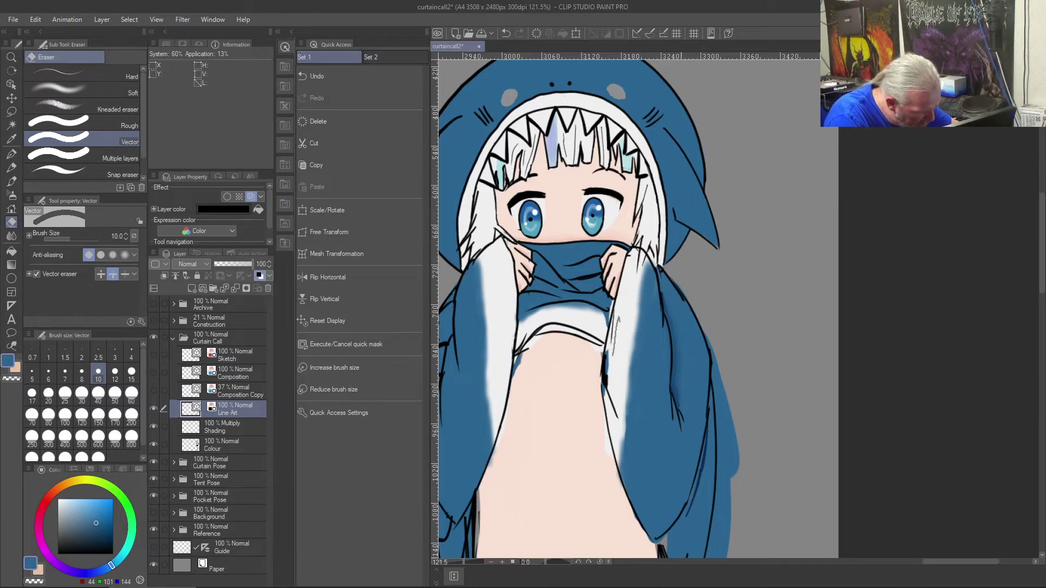
left_click_drag(712, 409, 708, 439)
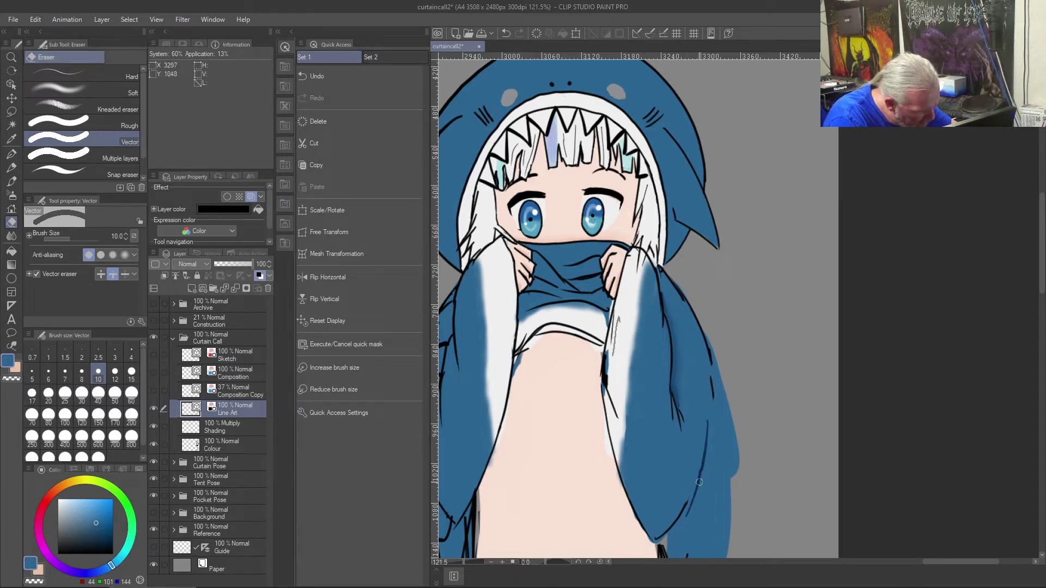
key("ctrl+z")
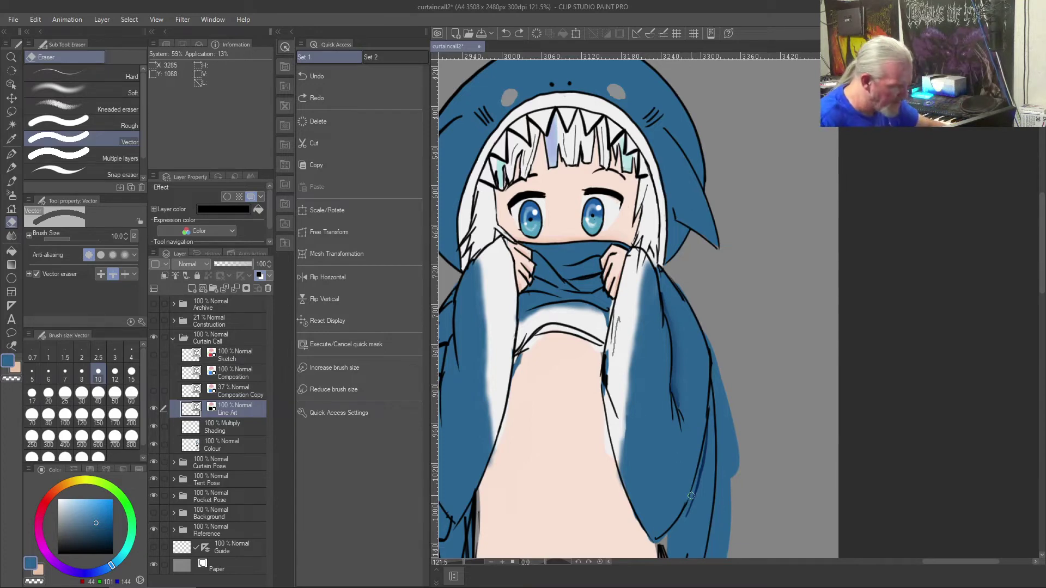
- Redraw the right-hand sleeve's lower outer line in black on the Line Art layer at brush size 5
key("b")
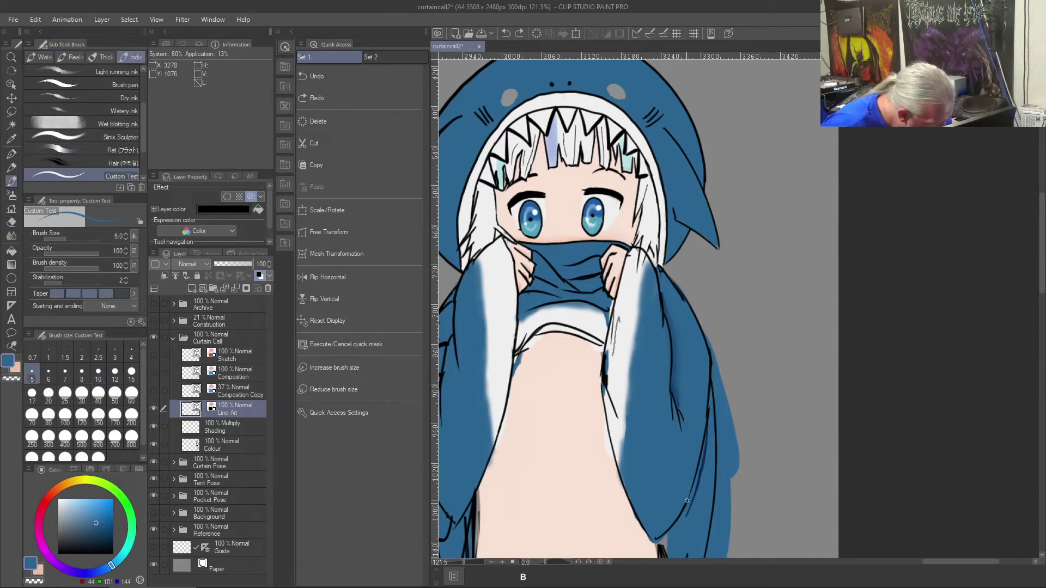
left_click(59, 553)
left_click_drag(691, 488, 694, 475)
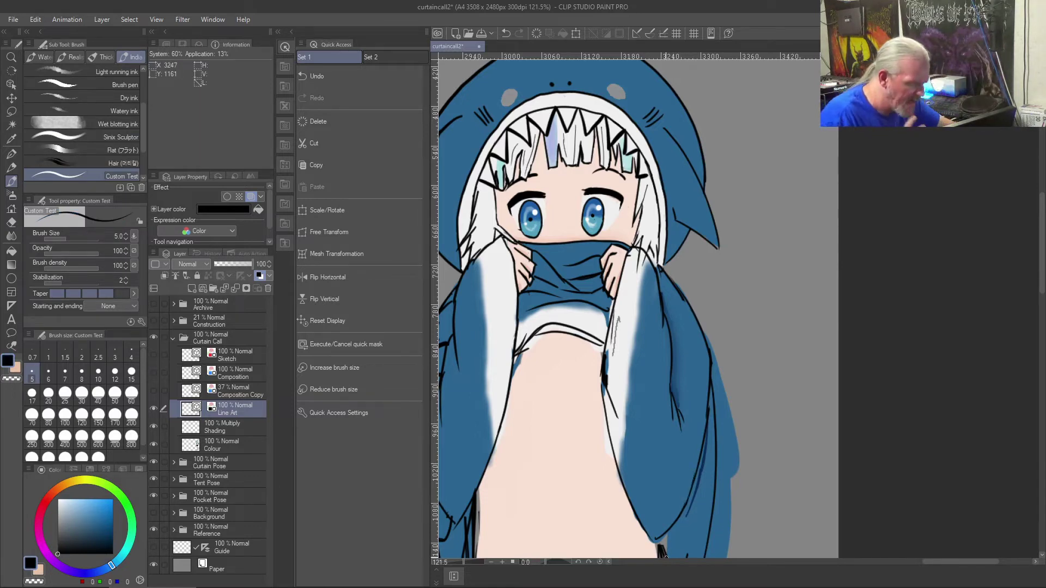
- On the Shading layer, paint a shadow beside the right-hand sleeve's lower edge in sampled hoodie blue at brush size 12, and blend it at size 15
left_click(234, 445)
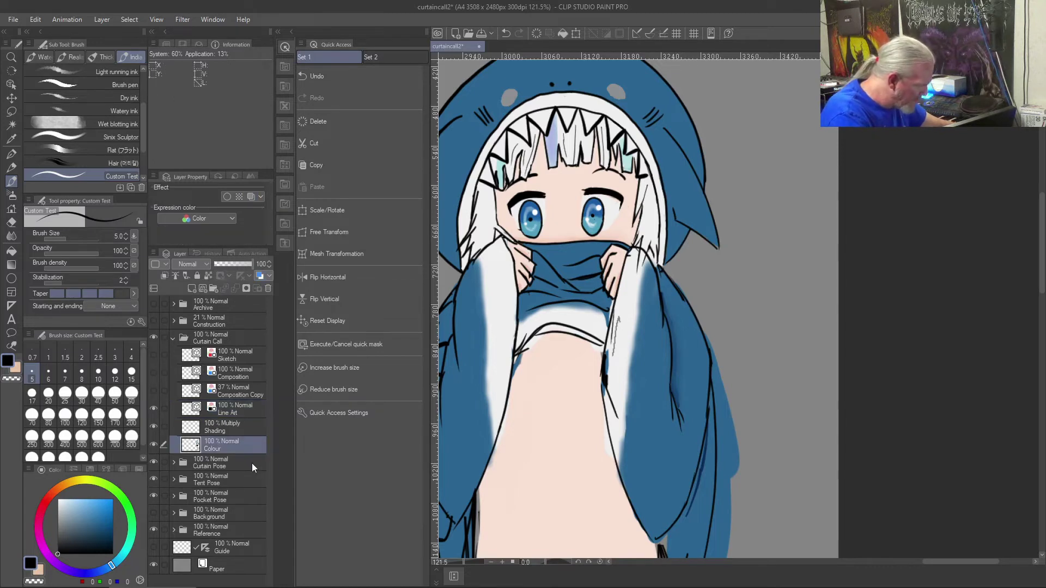
left_click(223, 430)
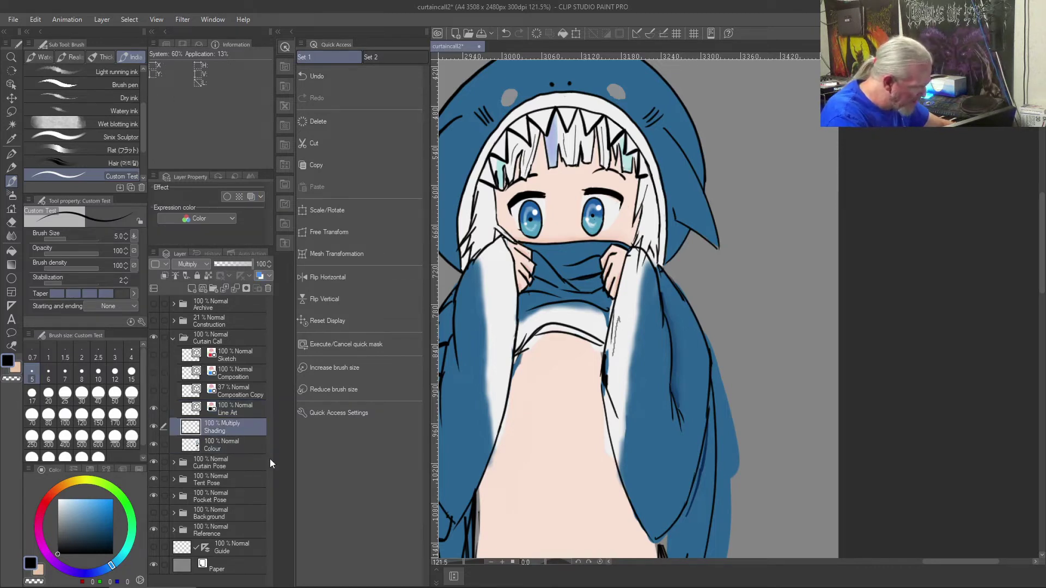
right_click(694, 396)
key("bracketright")
key("bracketright")
key("bracketright")
key("bracketright")
key("bracketright")
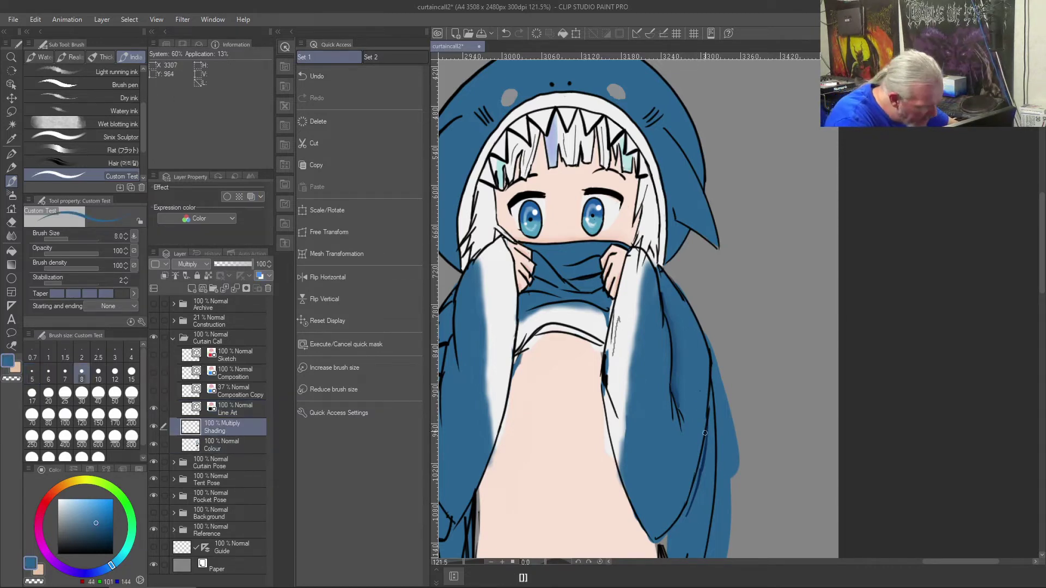
left_click_drag(686, 511, 703, 452)
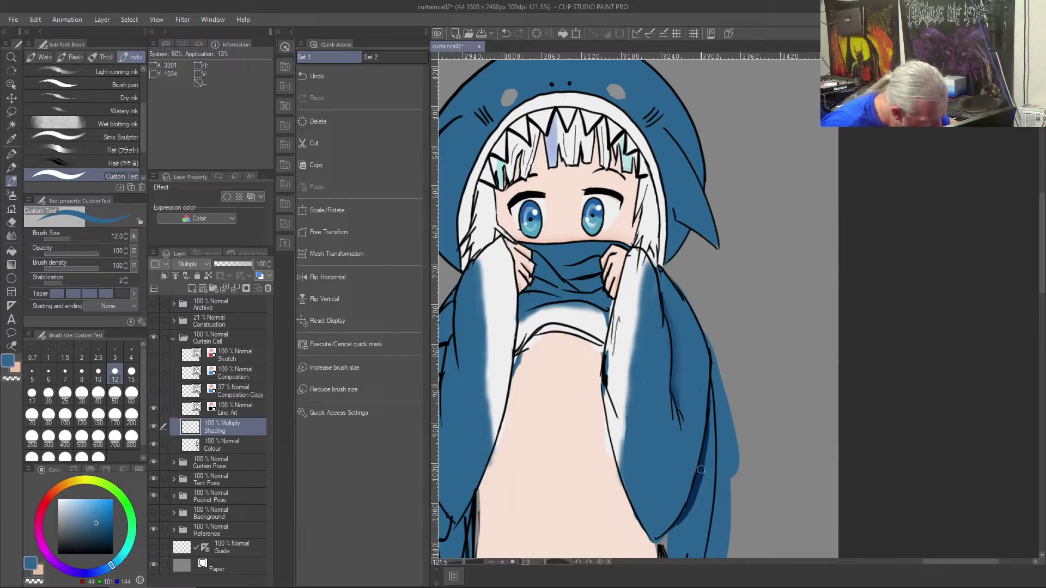
key("j")
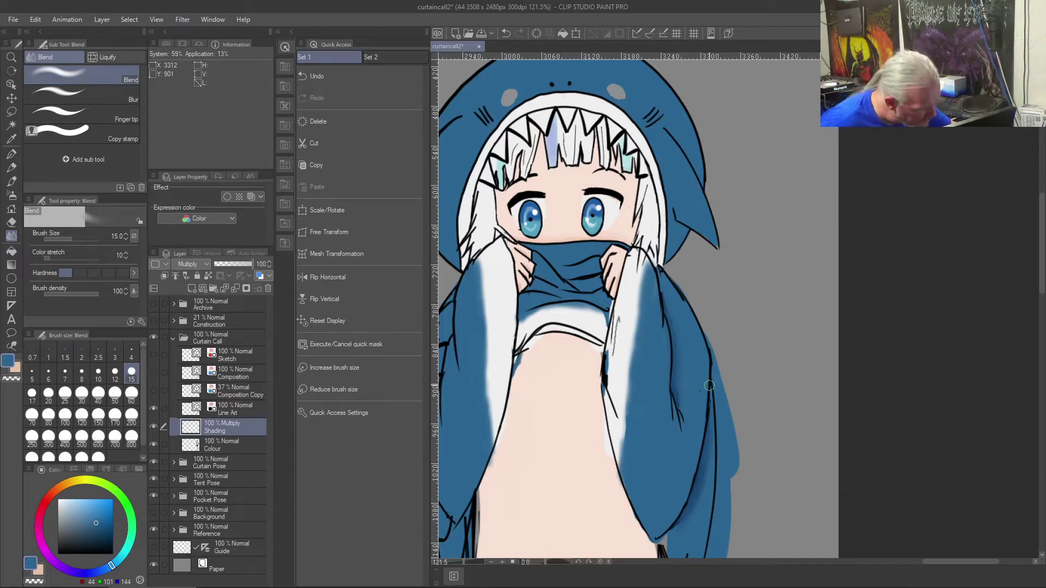
- On the Colour layer, remove the blue spilling outside the hoodie's right-hand outline using the transparent colour at brush size 12
key("c")
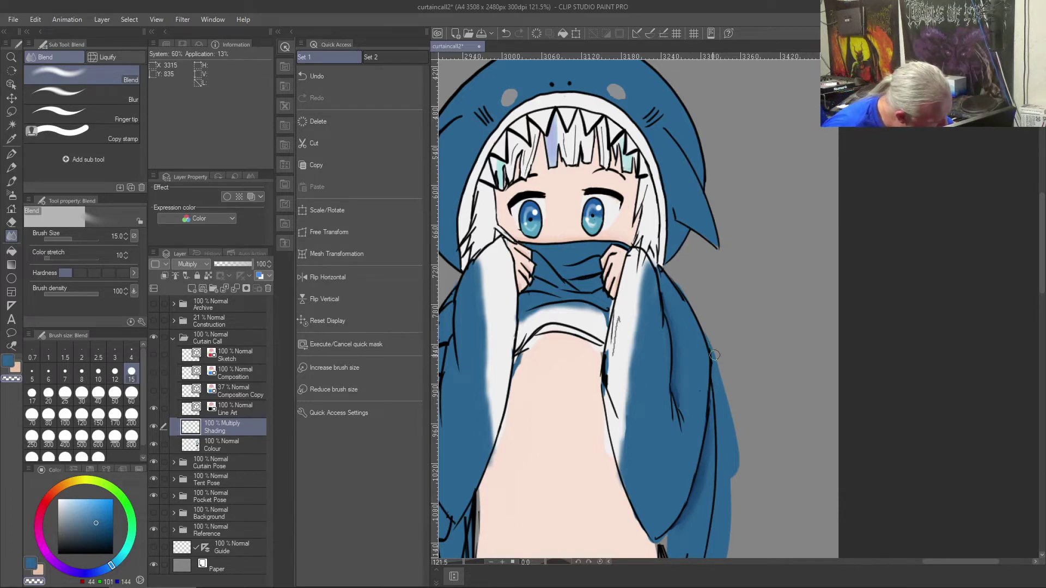
key("b")
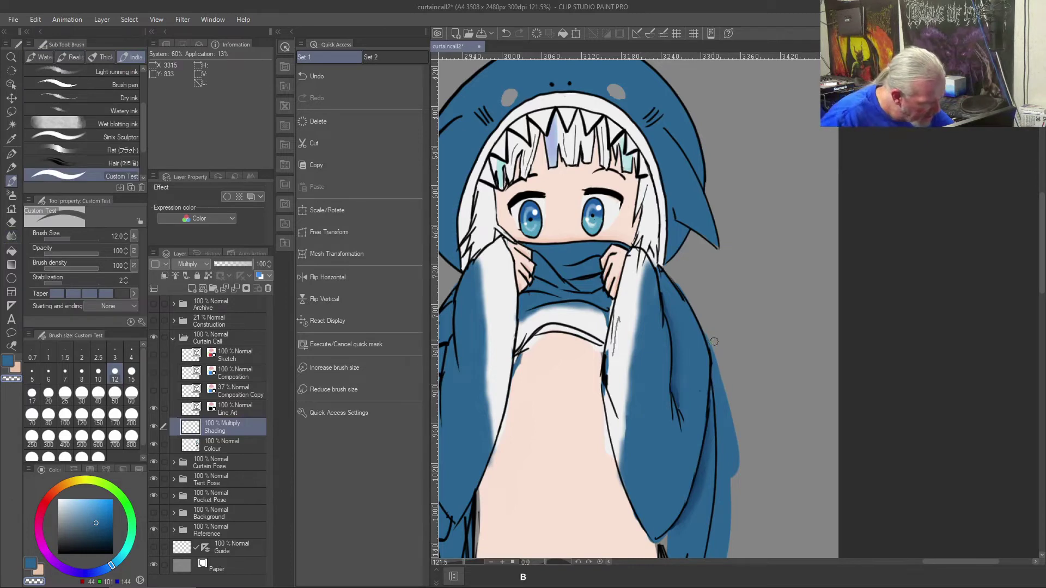
left_click(232, 440)
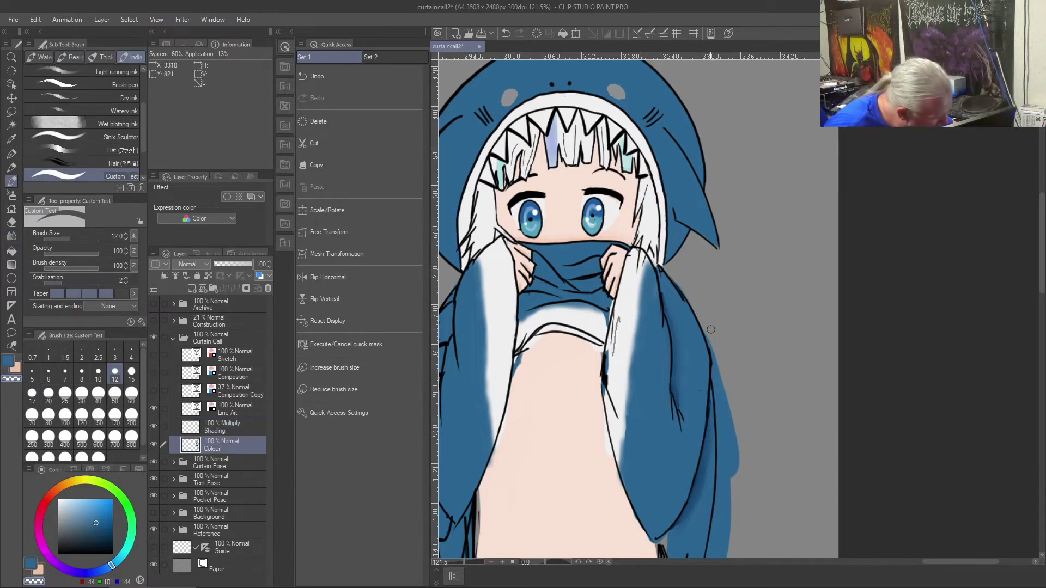
mouse_move(714, 361)
left_mouse_down()
mouse_move(731, 447)
mouse_move(725, 395)
mouse_move(728, 416)
left_mouse_up()
mouse_move(719, 374)
left_mouse_down()
mouse_move(719, 446)
mouse_move(735, 478)
left_mouse_up()
left_click_drag(730, 437, 725, 410)
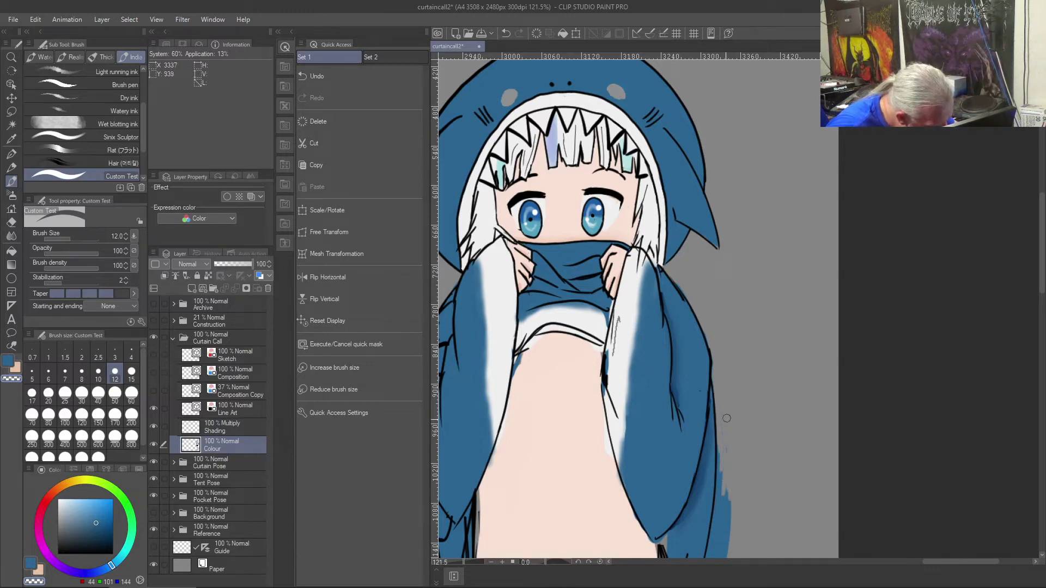
- Clear the remaining blue overspill lower along the hoodie's right-hand outline with the transparent brush at size 50
key("bracketright")
key("bracketright")
key("bracketright")
key("bracketright")
key("bracketright")
key("bracketright")
key("bracketright")
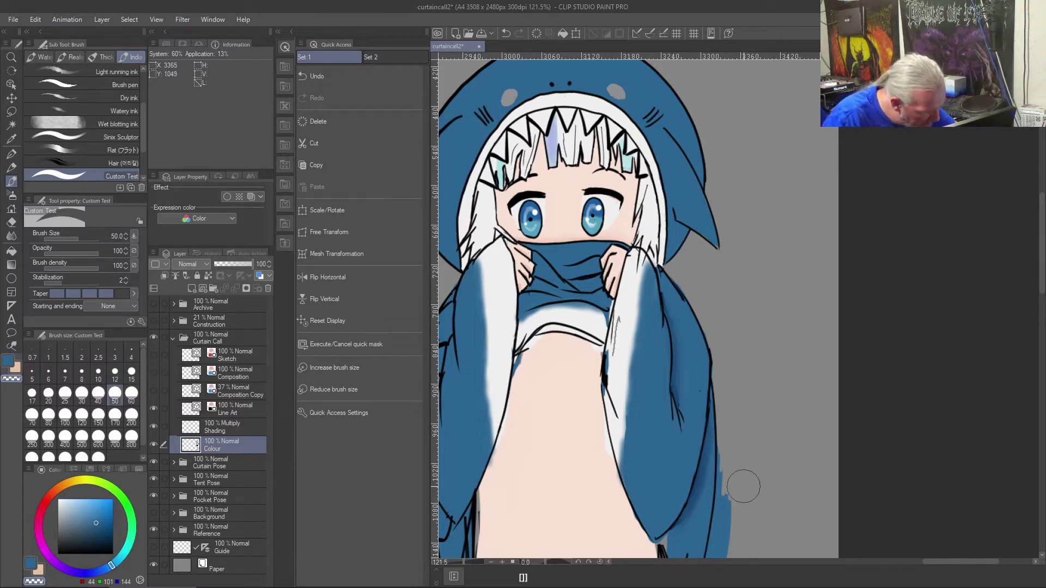
mouse_move(736, 478)
left_mouse_down()
mouse_move(726, 435)
mouse_move(721, 533)
mouse_move(770, 308)
mouse_move(763, 217)
left_mouse_up()
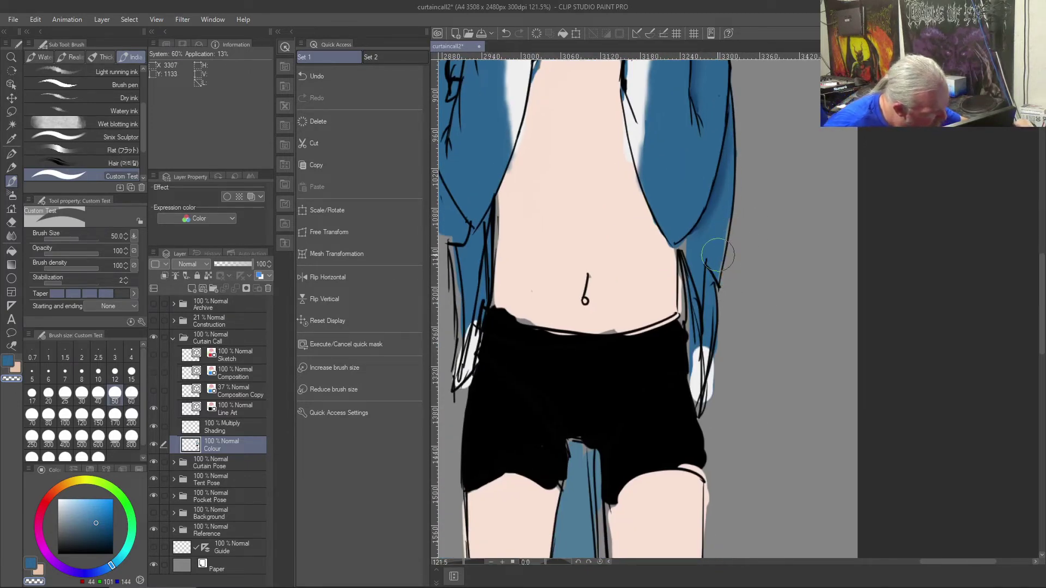
- Sample the trim's off-white and paint the inner edges of both hanging hoodie sides below the sleeves at brush size 17
right_click(712, 247)
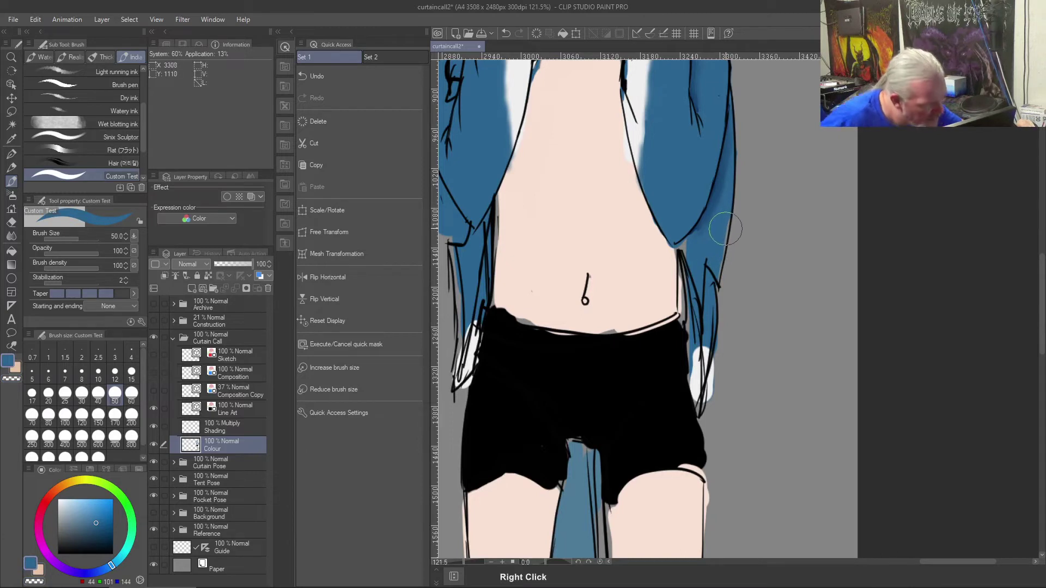
key("bracketleft")
key("bracketleft")
key("bracketleft")
key("bracketleft")
key("bracketleft")
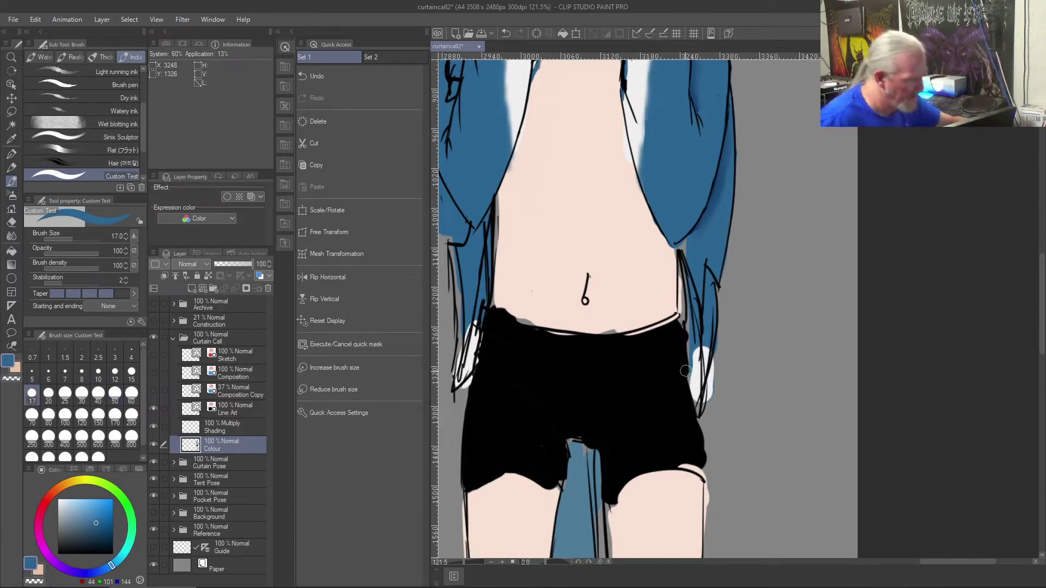
scroll(685, 371, "down", 3)
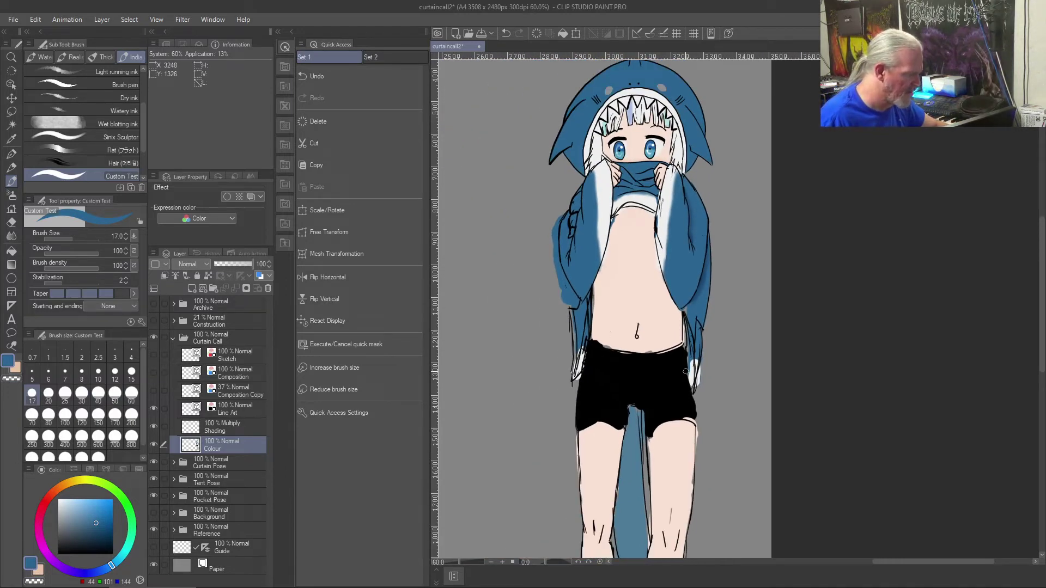
scroll(686, 371, "up", 2)
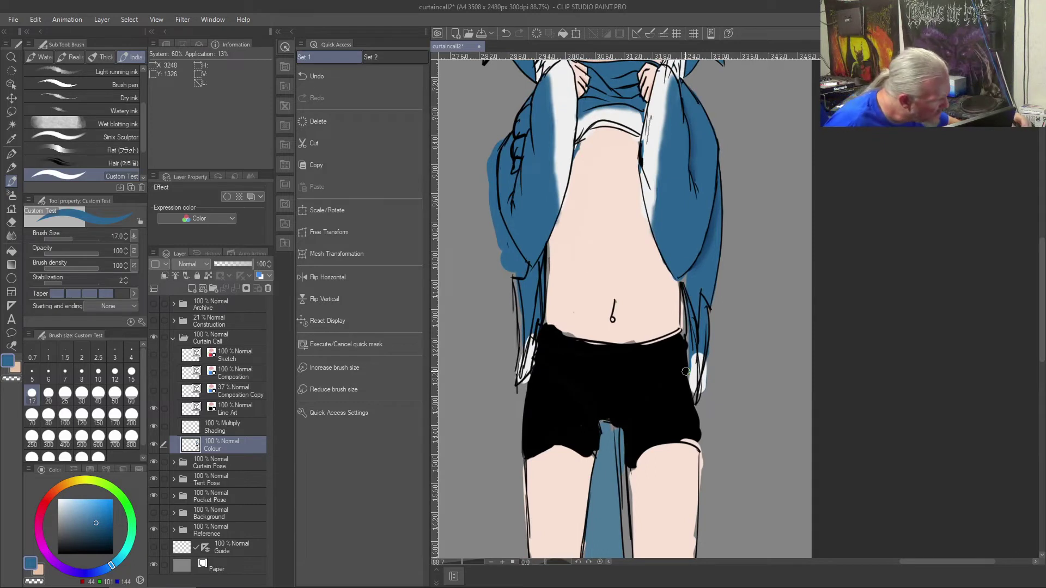
right_click(693, 371)
mouse_move(539, 271)
left_mouse_down()
mouse_move(526, 347)
mouse_move(540, 267)
left_mouse_up()
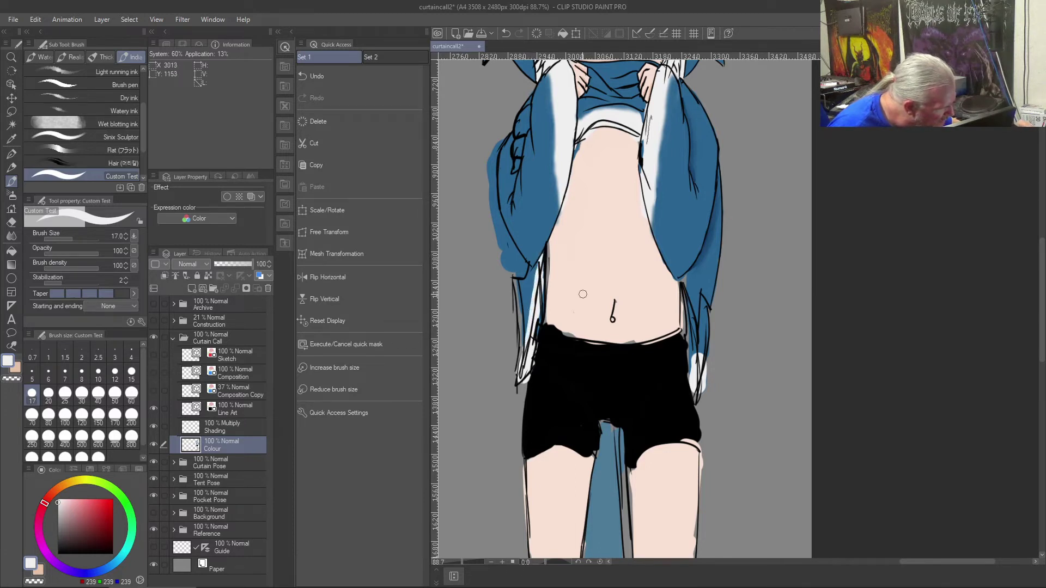
mouse_move(686, 279)
left_mouse_down()
mouse_move(701, 364)
mouse_move(687, 279)
mouse_move(695, 306)
left_mouse_up()
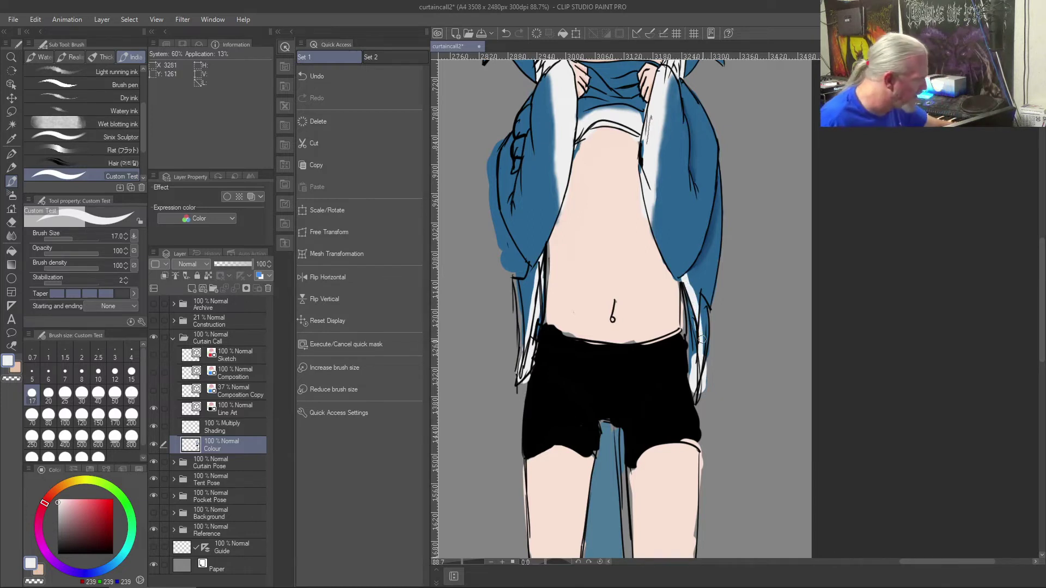
- Soften the white trim on the left-hand hanging side in sampled hoodie blue with the Soft airbrush at size 15, and touch it up at brush size 17
left_click(12, 195)
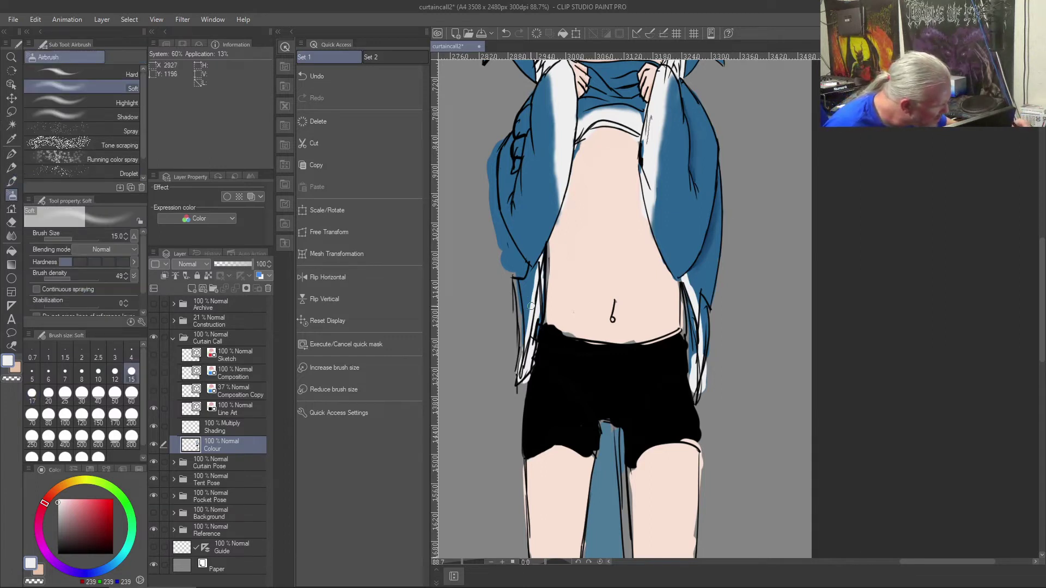
right_click(525, 289)
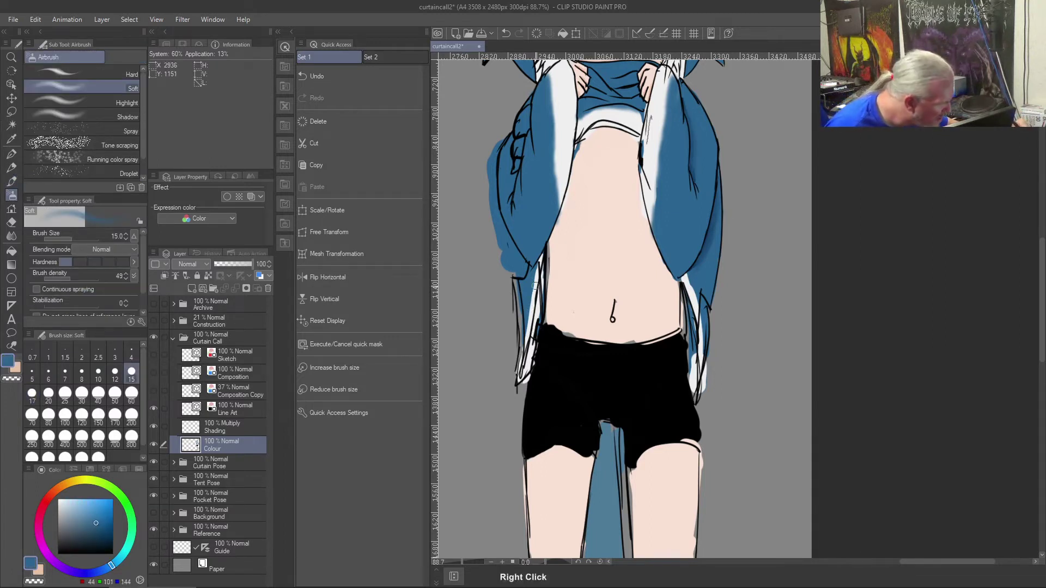
left_click_drag(535, 270, 526, 339)
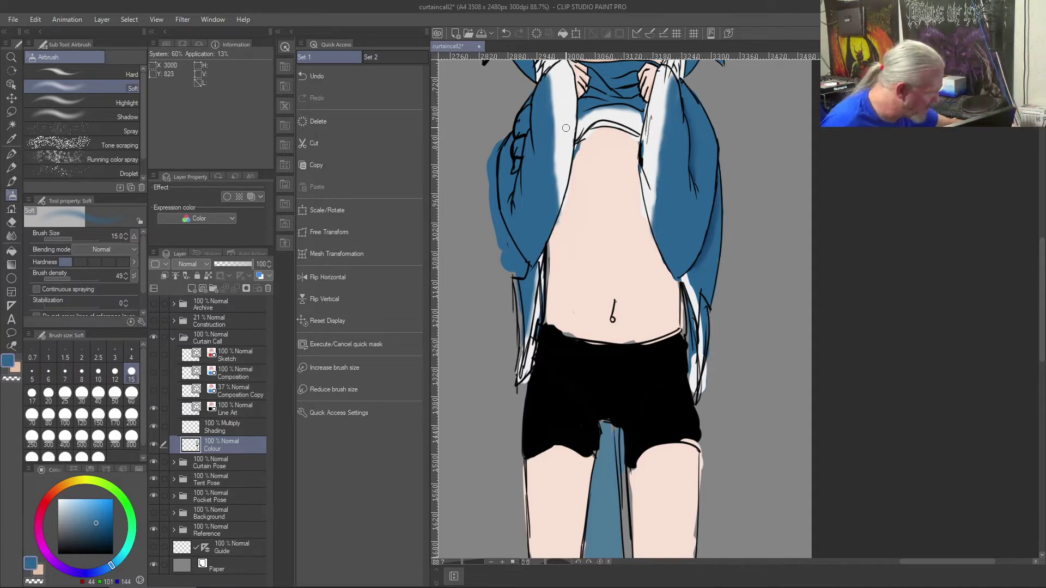
key("b")
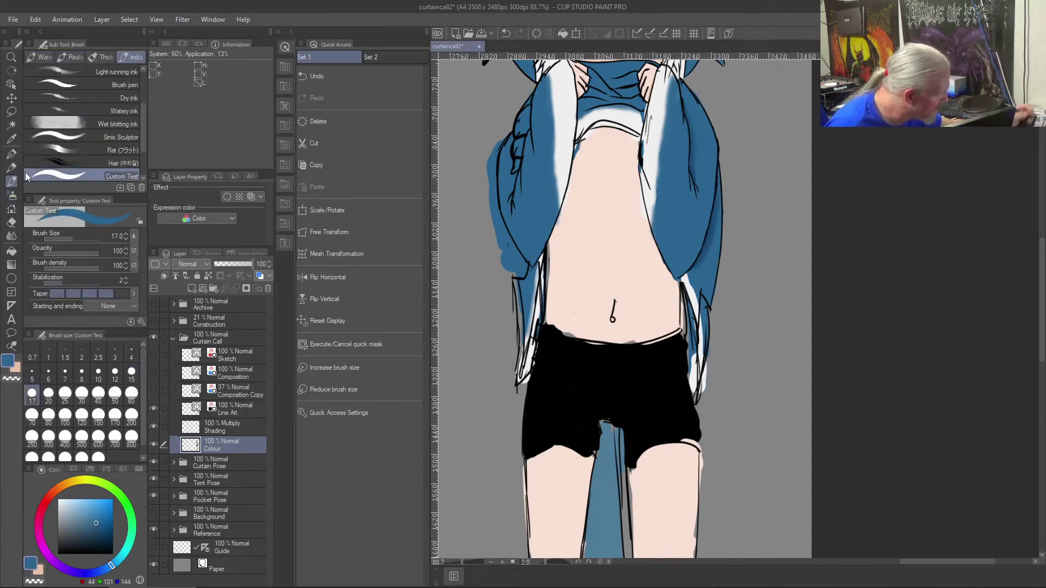
left_click_drag(537, 274, 532, 309)
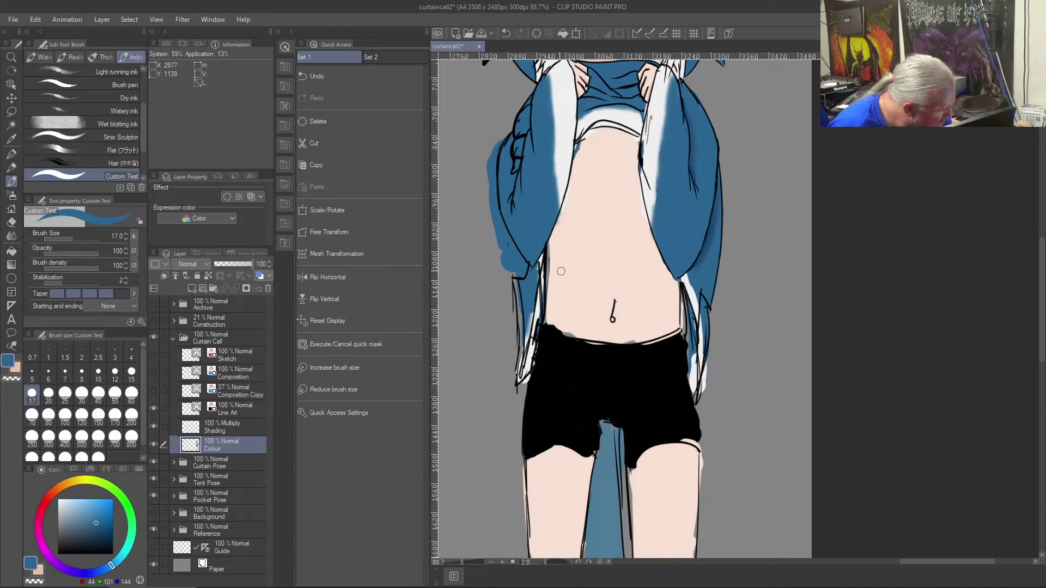
- Sample the off-white from the sleeve trim and widen the white lining on both hanging hoodie sides at brush size 17
right_click(565, 123)
mouse_move(533, 283)
left_mouse_down()
mouse_move(525, 340)
mouse_move(536, 267)
mouse_move(525, 308)
left_mouse_up()
left_click_drag(690, 286, 703, 346)
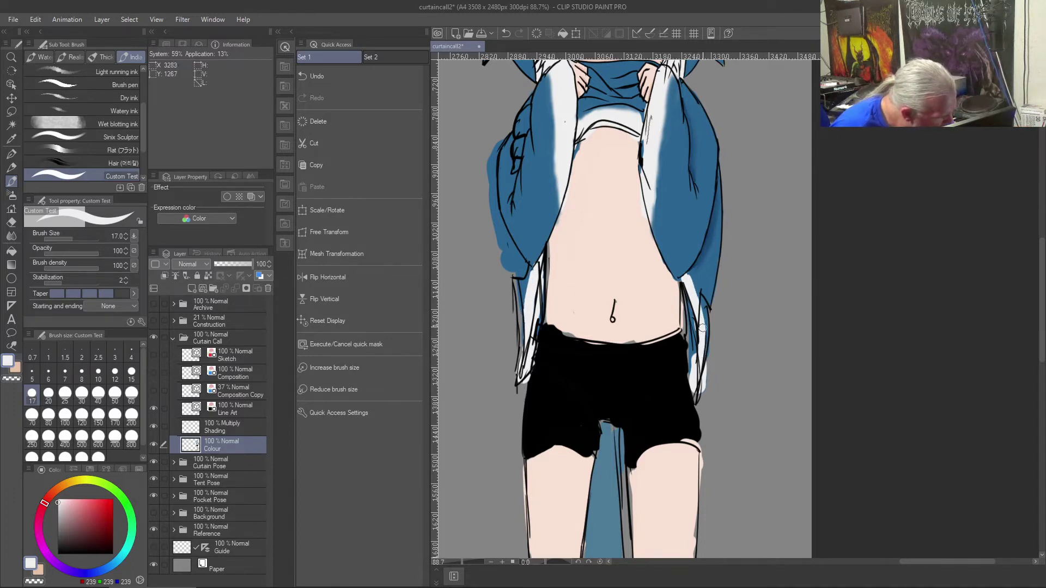
mouse_move(692, 289)
left_mouse_down()
mouse_move(688, 270)
mouse_move(702, 313)
mouse_move(691, 333)
left_mouse_up()
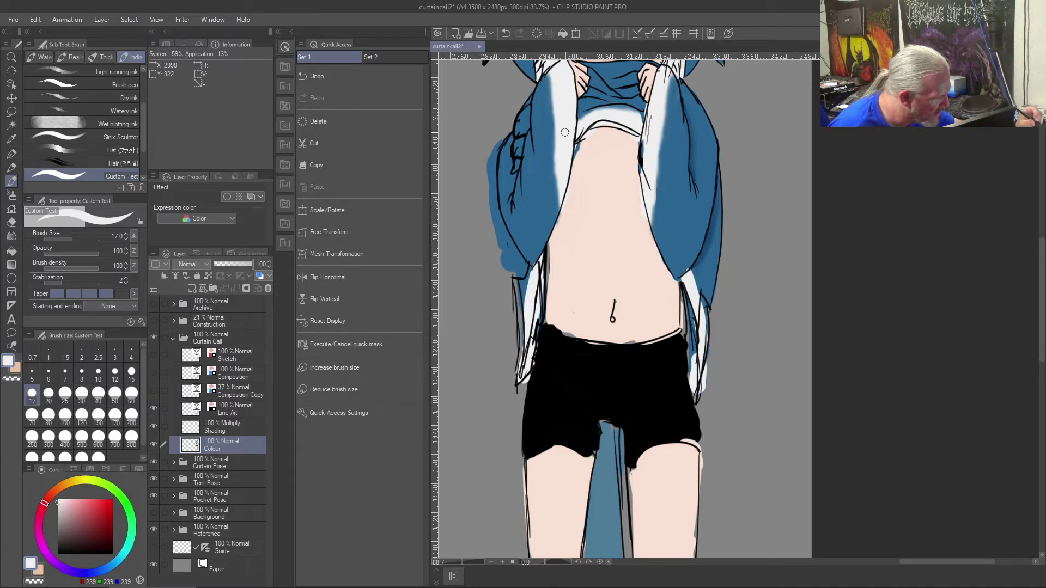
- Sample the hoodie blue and soften the white lining's edges on both hanging hoodie sides with the Soft airbrush at size 15
right_click(553, 277)
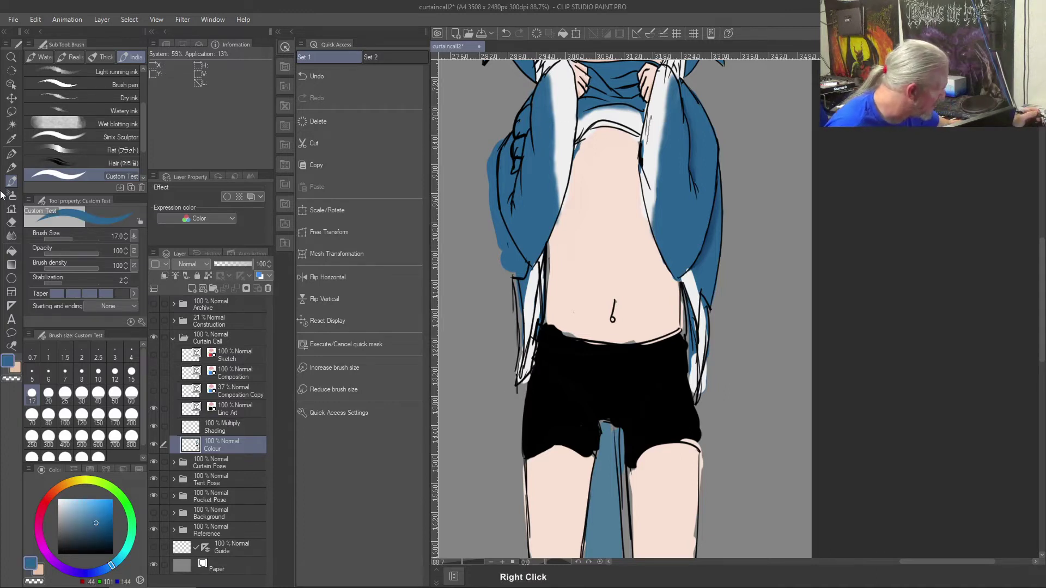
key("b")
left_click_drag(531, 277, 524, 338)
mouse_move(692, 275)
left_mouse_down()
mouse_move(706, 362)
mouse_move(703, 301)
mouse_move(684, 262)
left_mouse_up()
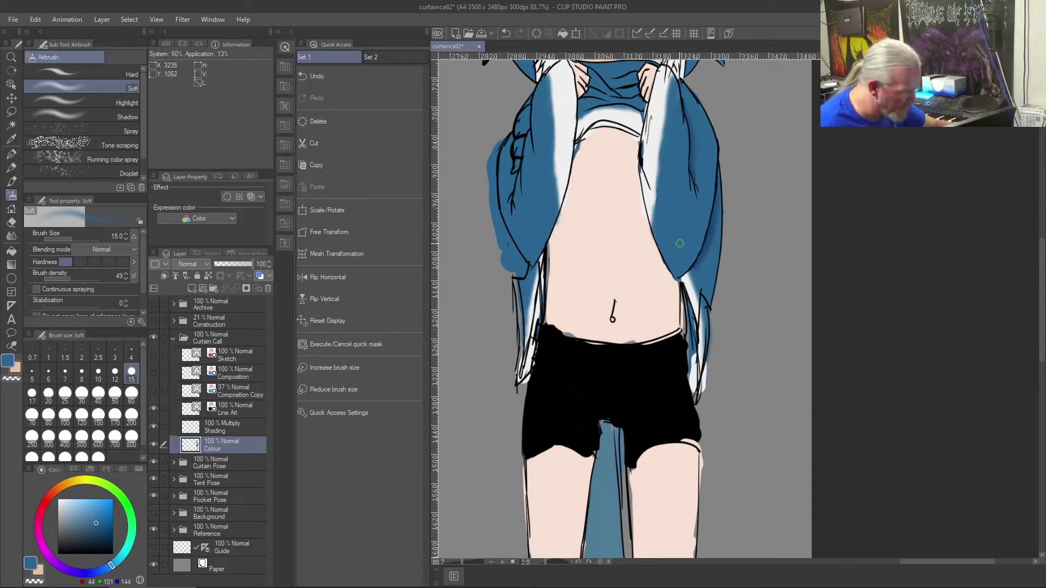
- Clear the white overspill outside the lower tip of the right-hand hanging hoodie side with transparent colour, using the Custom Test brush at size 17
scroll(681, 244, "up", 3)
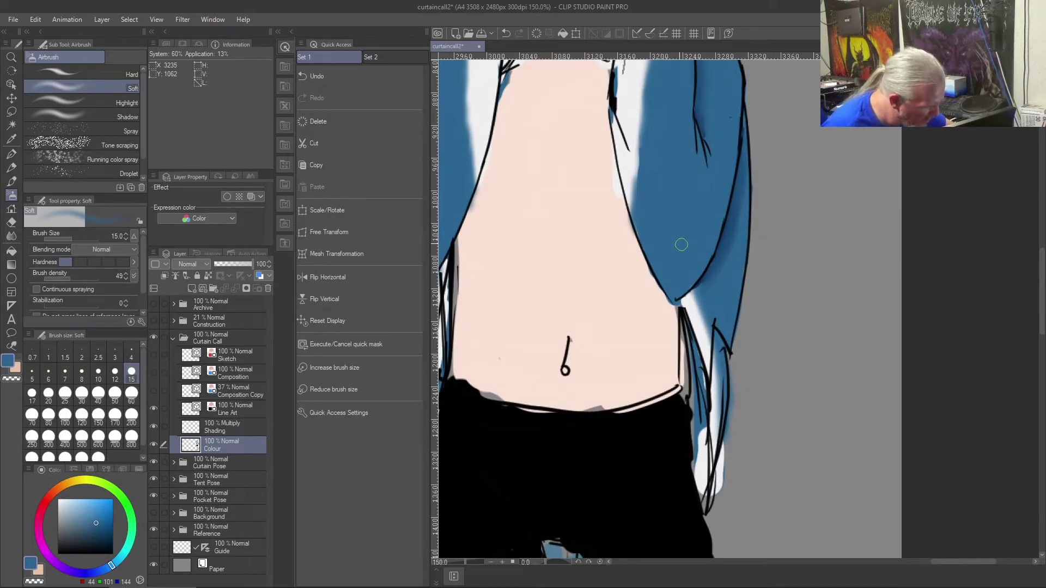
key("c")
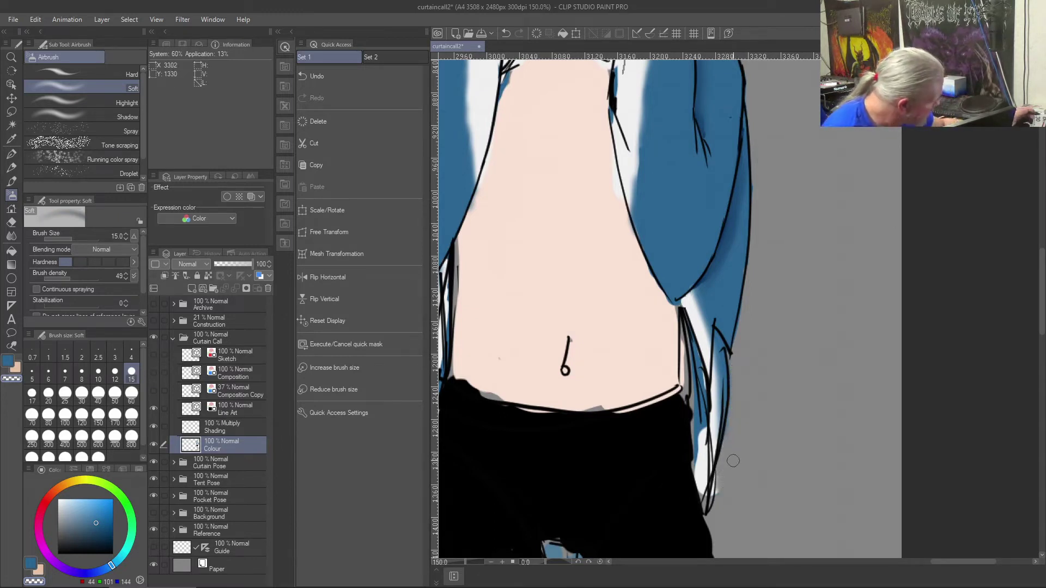
left_click(12, 181)
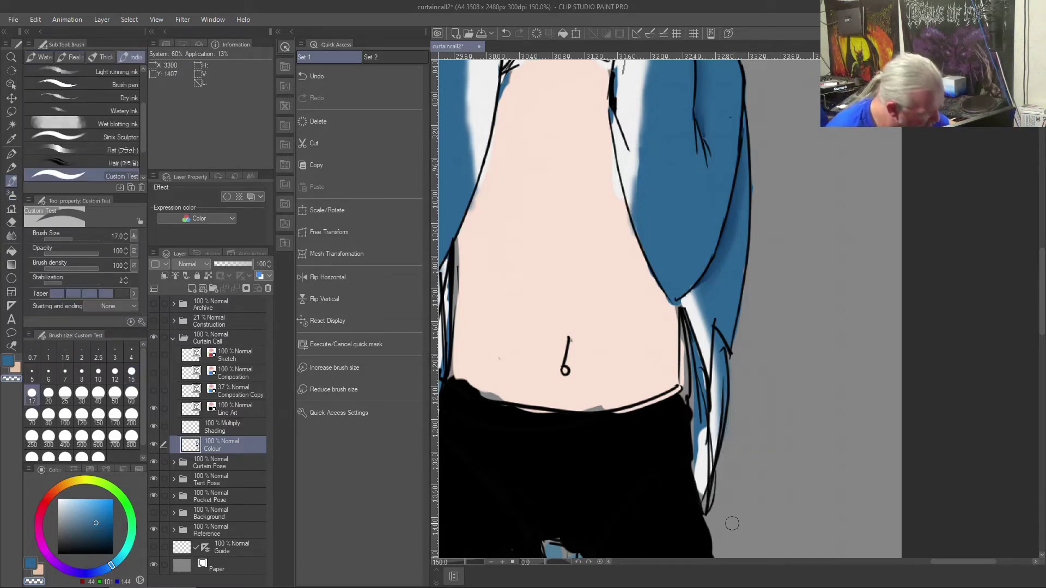
key("j")
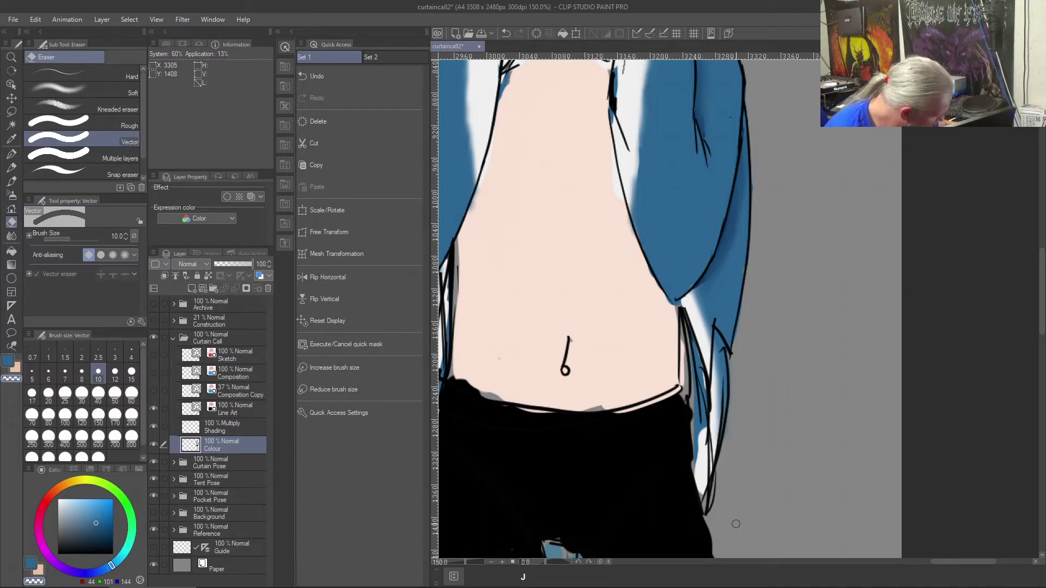
- Erase the stray sketch strokes of the hoodie flap beside the figure's right-hand hip on the Line Art layer
left_click(234, 409)
left_click_drag(717, 492, 710, 500)
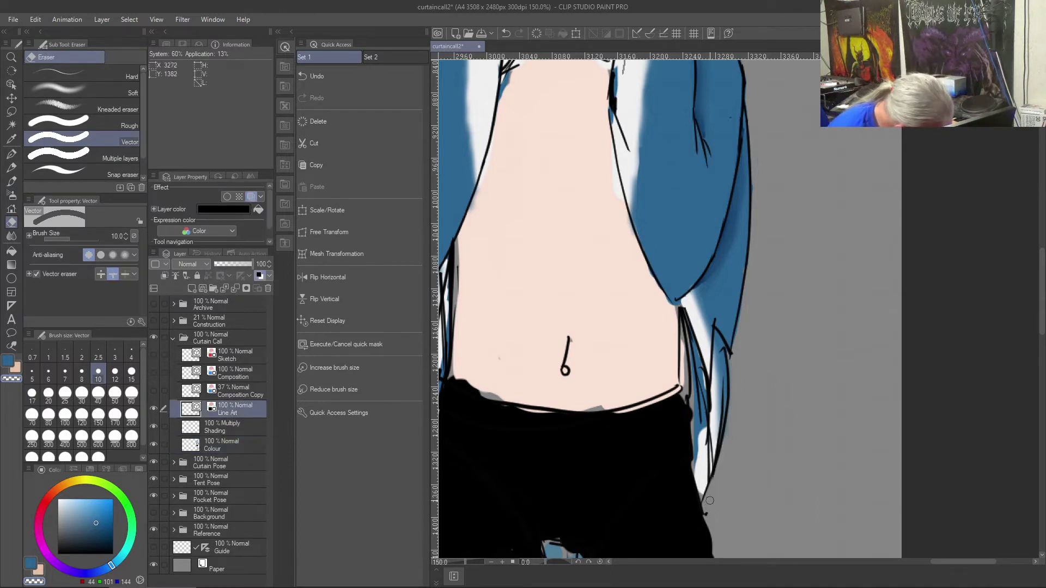
left_click_drag(709, 466, 709, 471)
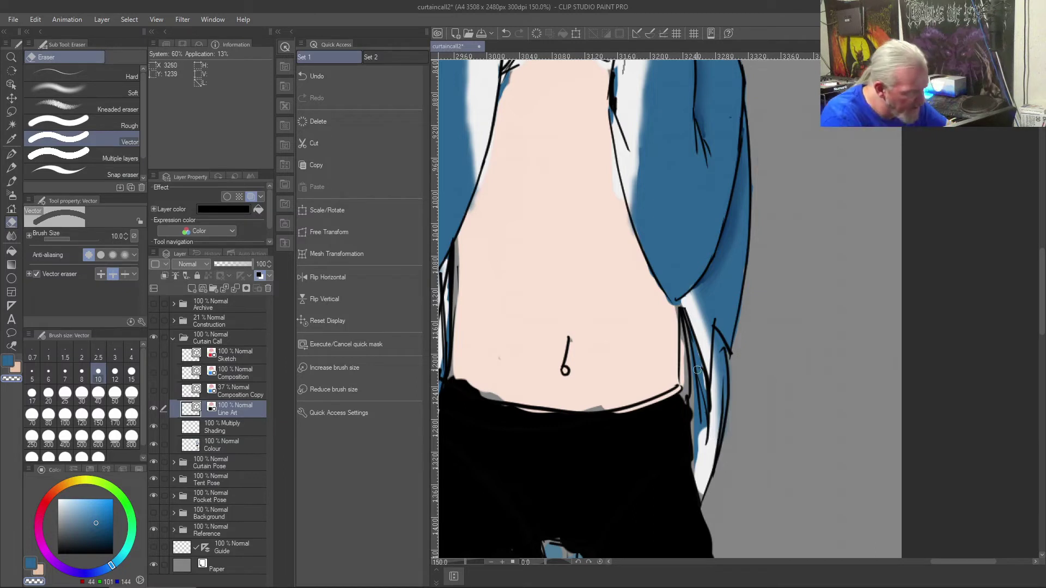
left_click_drag(695, 363, 702, 402)
mouse_move(720, 327)
left_mouse_down()
mouse_move(719, 351)
mouse_move(712, 318)
mouse_move(709, 386)
mouse_move(712, 326)
mouse_move(717, 379)
mouse_move(701, 404)
left_mouse_up()
left_click_drag(695, 331, 705, 398)
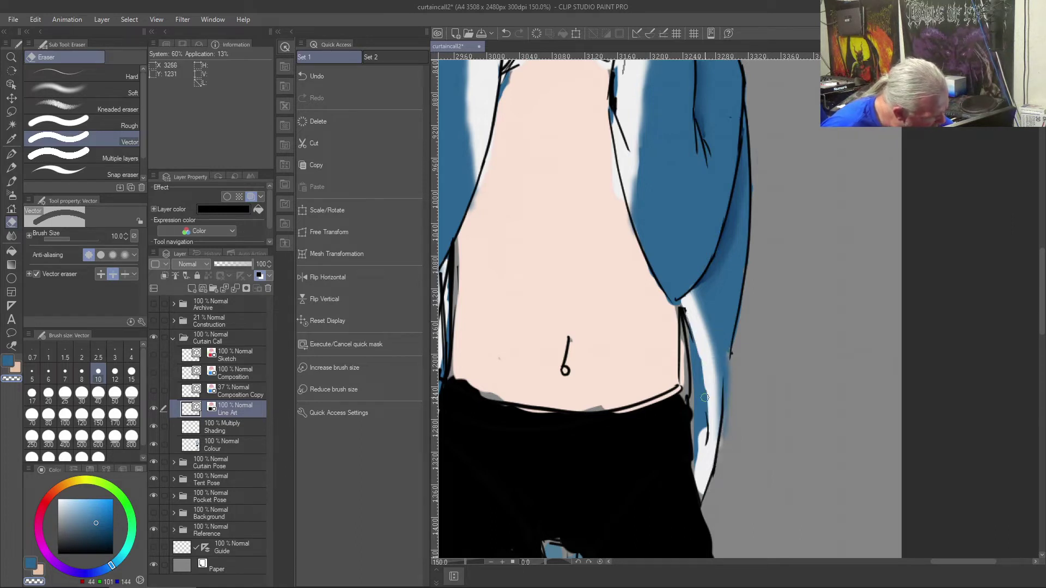
- Redraw the inner fold and outer edge of the right-hand hoodie flap in black with the Custom Test brush at size 10
key("b")
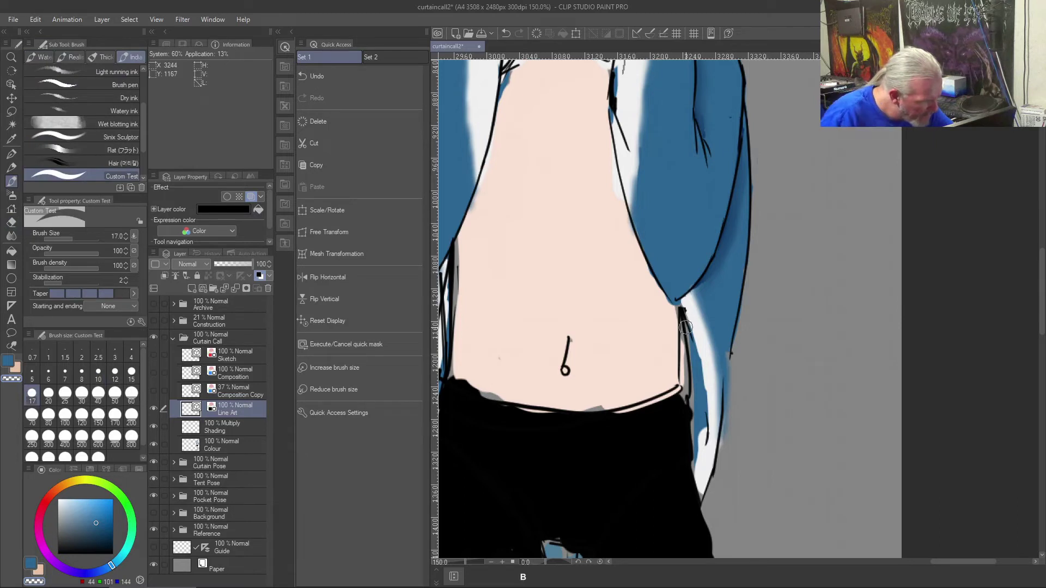
key("bracketleft")
key("bracketleft")
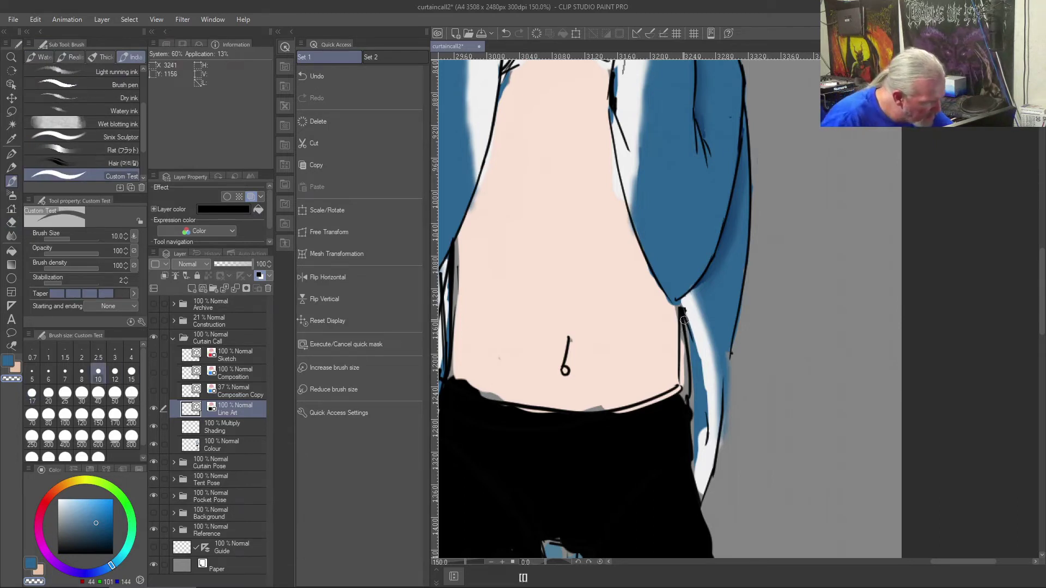
key("ctrl+z")
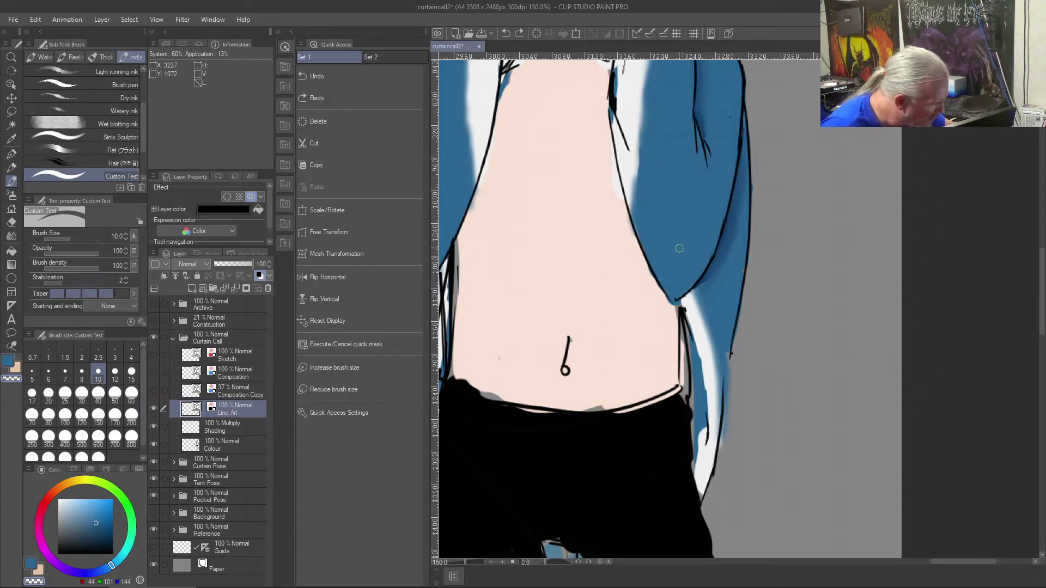
key("d")
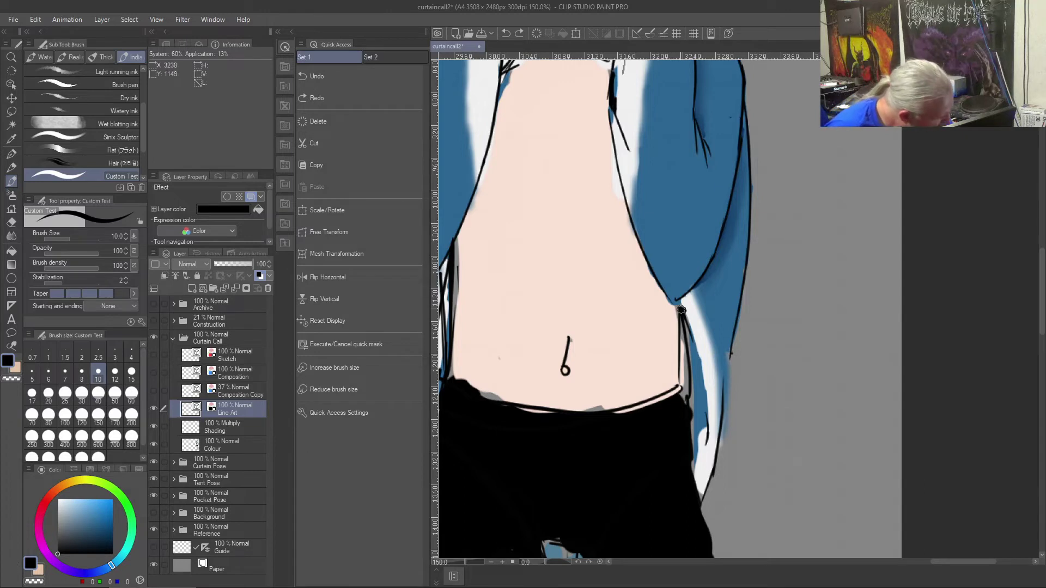
left_click_drag(679, 300, 705, 432)
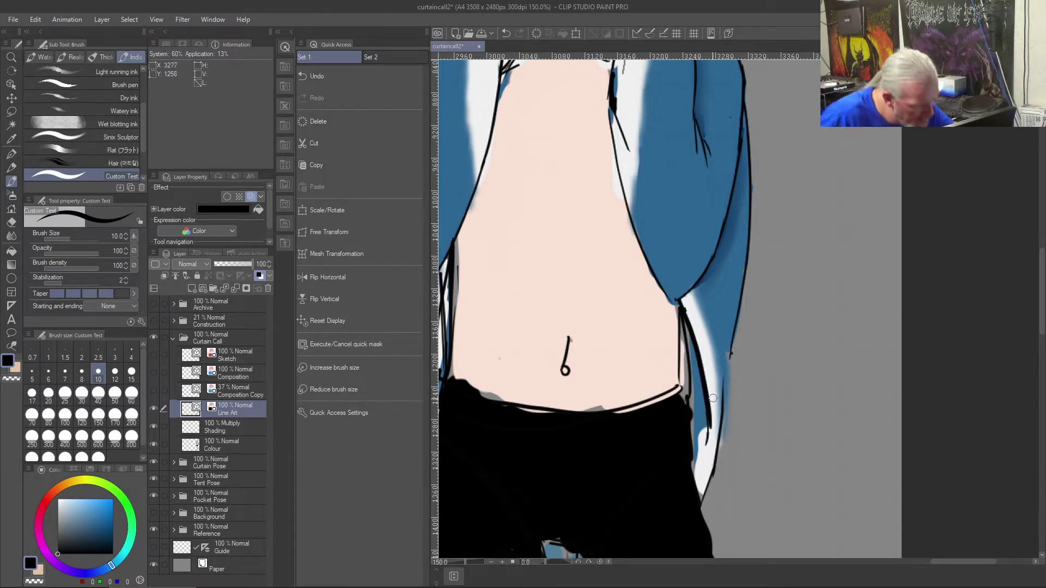
key("ctrl+z")
left_click_drag(679, 299, 709, 448)
left_click_drag(730, 346, 711, 401)
- On the Colour layer, remove the blue spill outside the right-hand flap and paint its inner fold in the sampled hoodie blue
key("c")
left_click(226, 442)
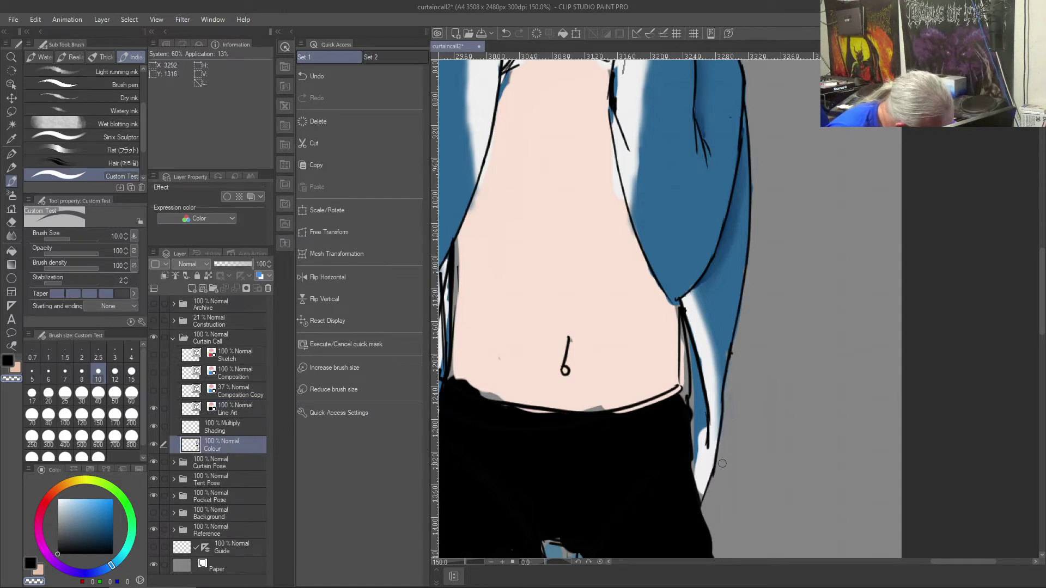
right_click(720, 304)
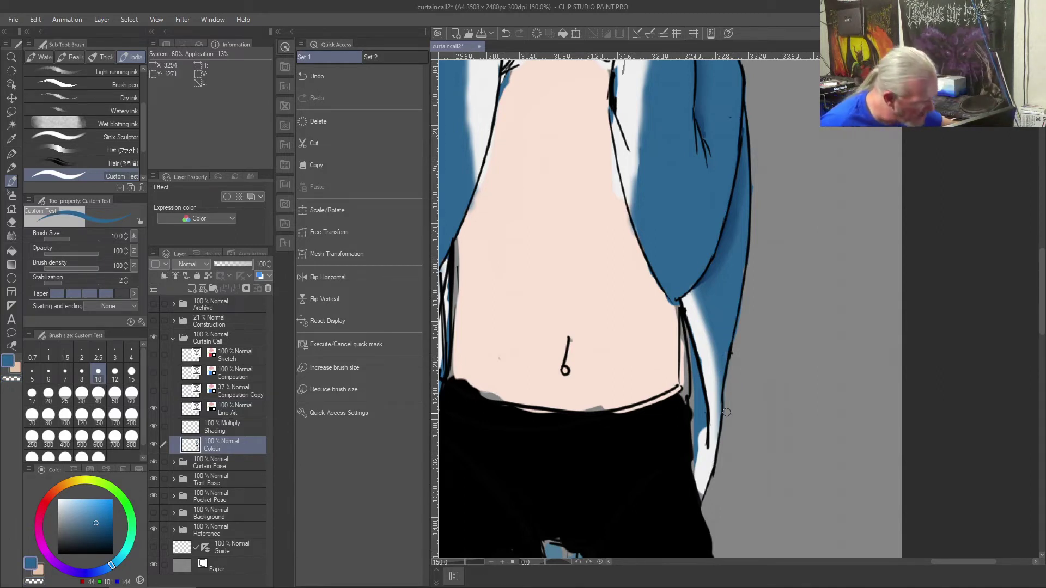
right_click(694, 399)
key("c")
right_click(694, 394)
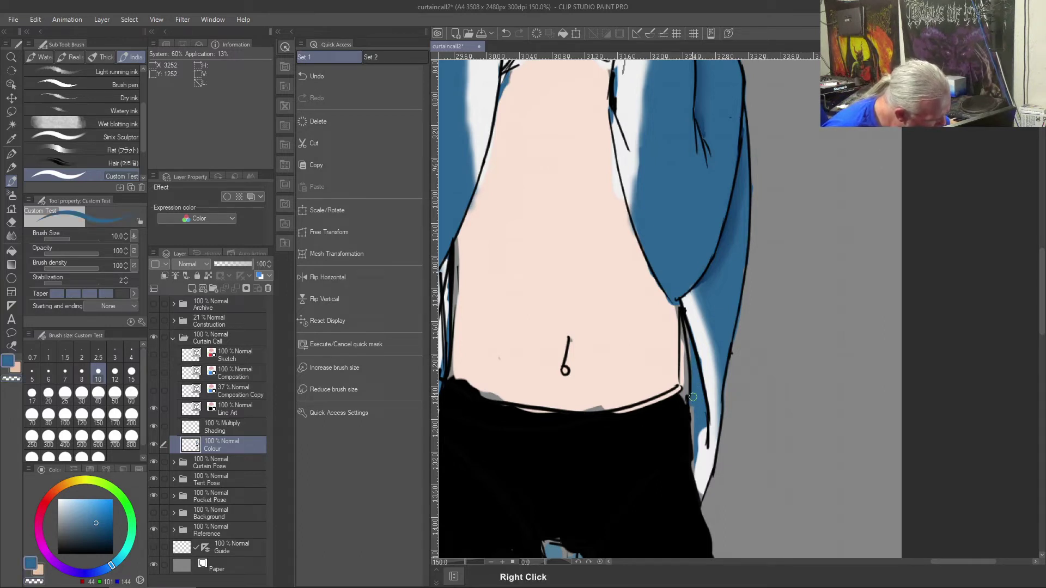
left_click_drag(691, 458, 694, 451)
mouse_move(691, 393)
left_mouse_down()
mouse_move(690, 359)
mouse_move(686, 404)
mouse_move(682, 321)
mouse_move(683, 399)
mouse_move(685, 338)
mouse_move(696, 420)
left_mouse_up()
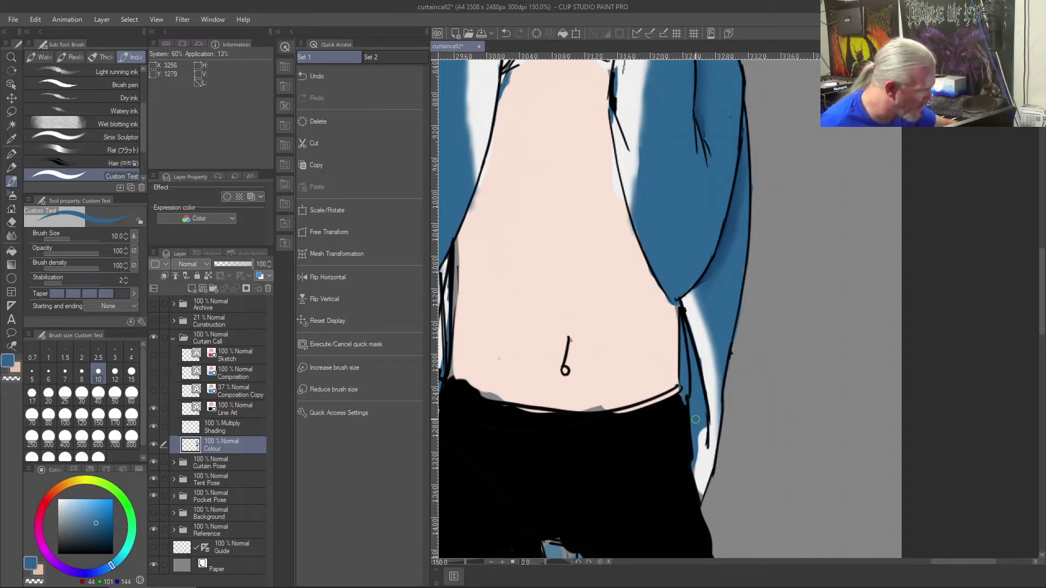
- Paint blue shadow inside the flap's inner fold on the Multiply Shading layer and soften it with the Blend tool
left_click(231, 426)
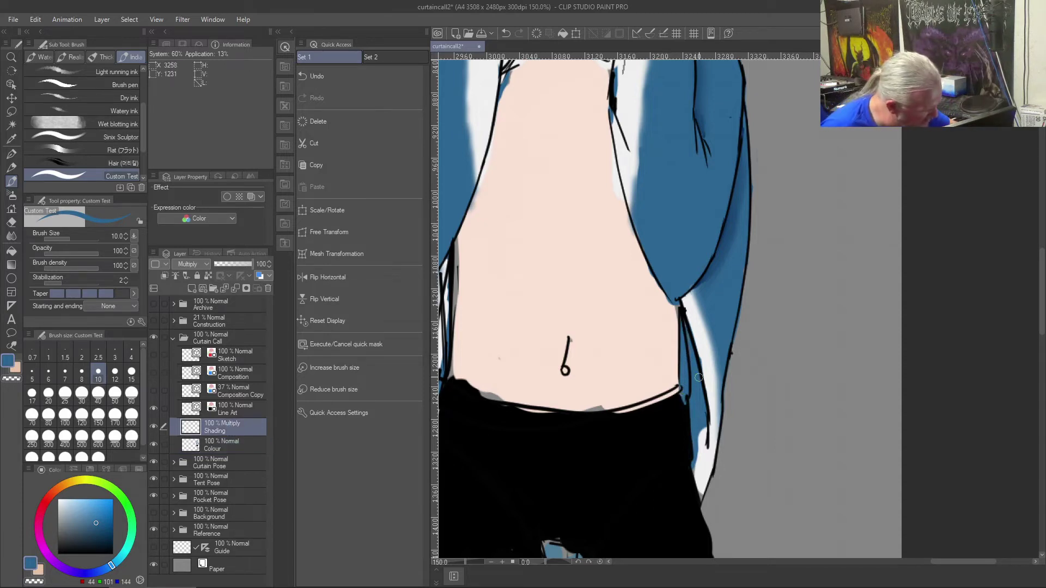
mouse_move(688, 385)
left_mouse_down()
mouse_move(687, 340)
mouse_move(686, 386)
mouse_move(681, 331)
mouse_move(681, 385)
mouse_move(682, 368)
mouse_move(689, 393)
mouse_move(690, 342)
mouse_move(697, 406)
left_mouse_up()
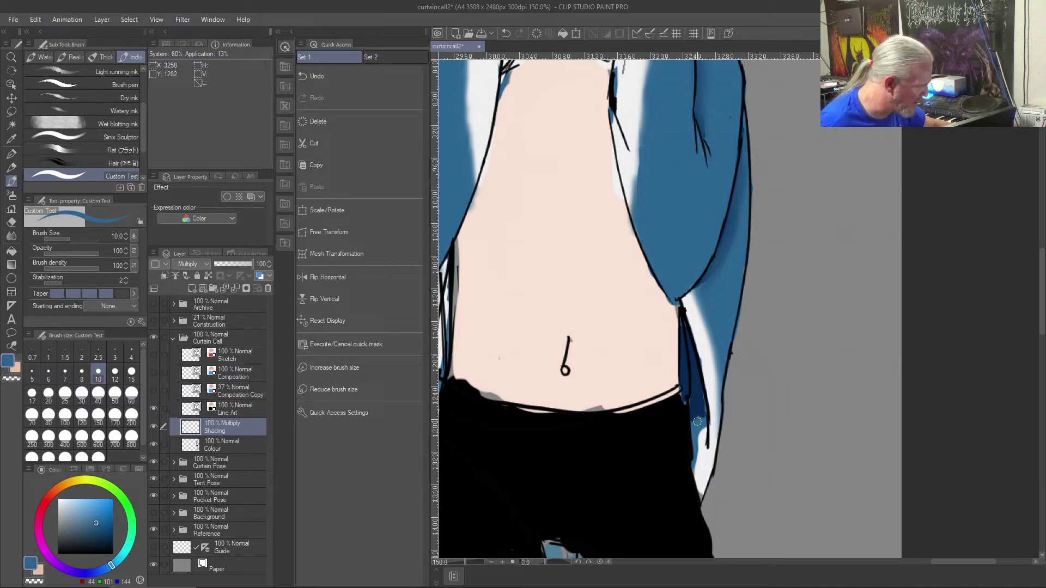
key("j")
key("j")
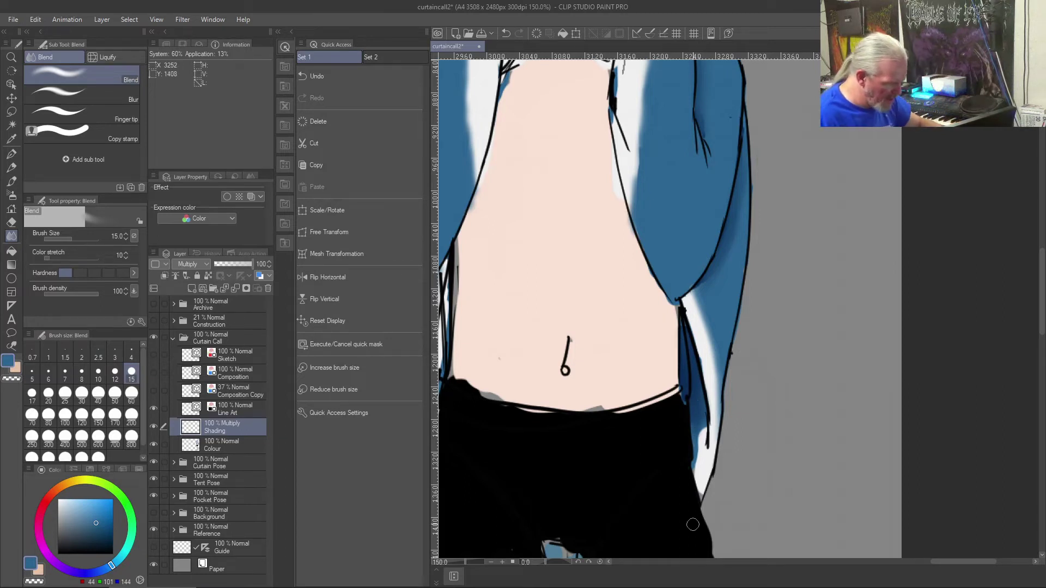
- Sample the skin tone and try to cover the grey patch at the waistband's left end on the Colour layer
right_click(508, 302)
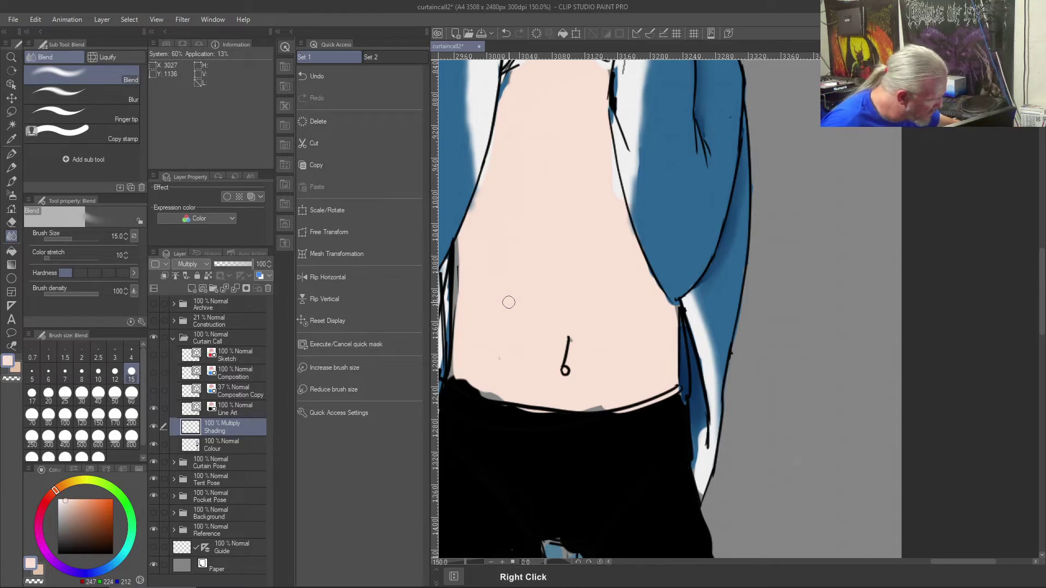
left_click(248, 447)
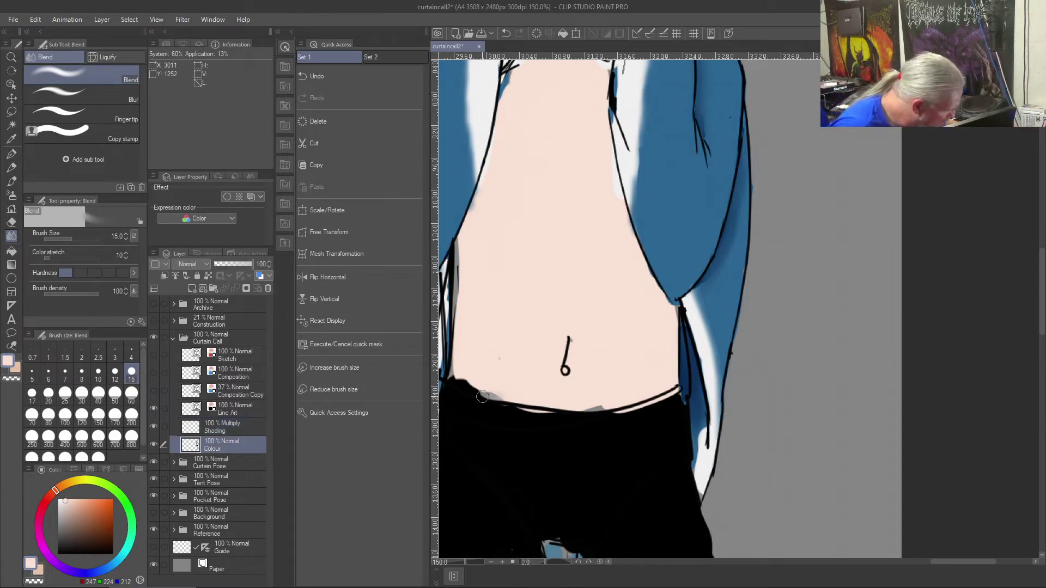
left_click_drag(470, 388, 498, 395)
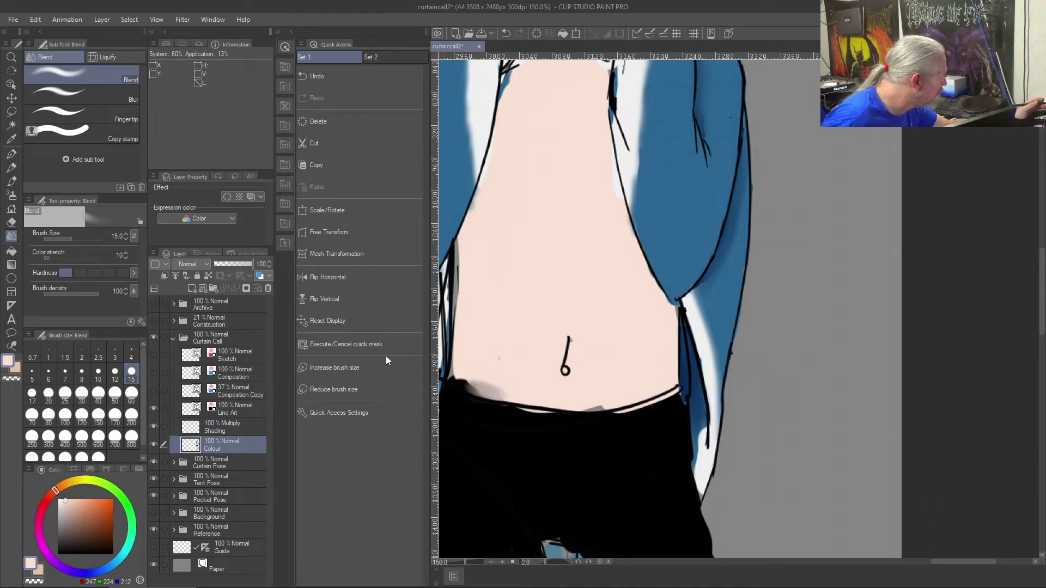
key("ctrl+alt+n")
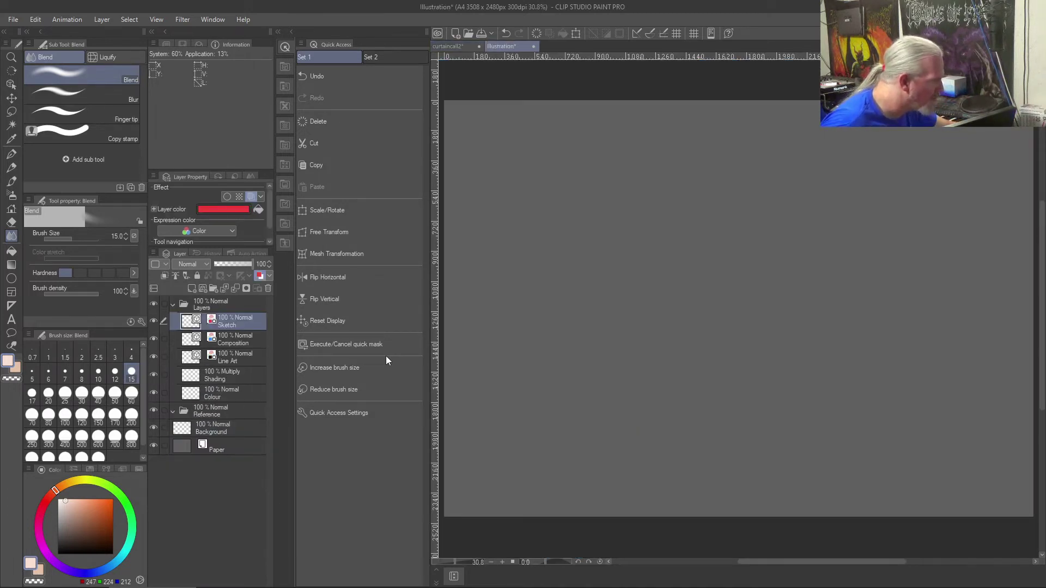
left_click(533, 47)
key("Escape")
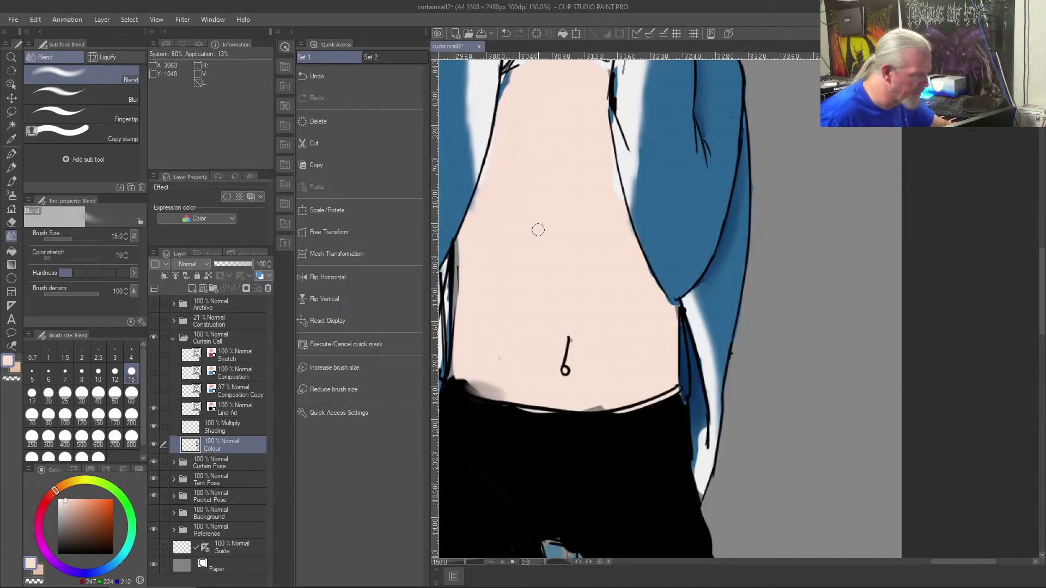
- Clean up the waistline on the Colour layer, painting skin tone above it and filling the shorts' gaps with black
key("b")
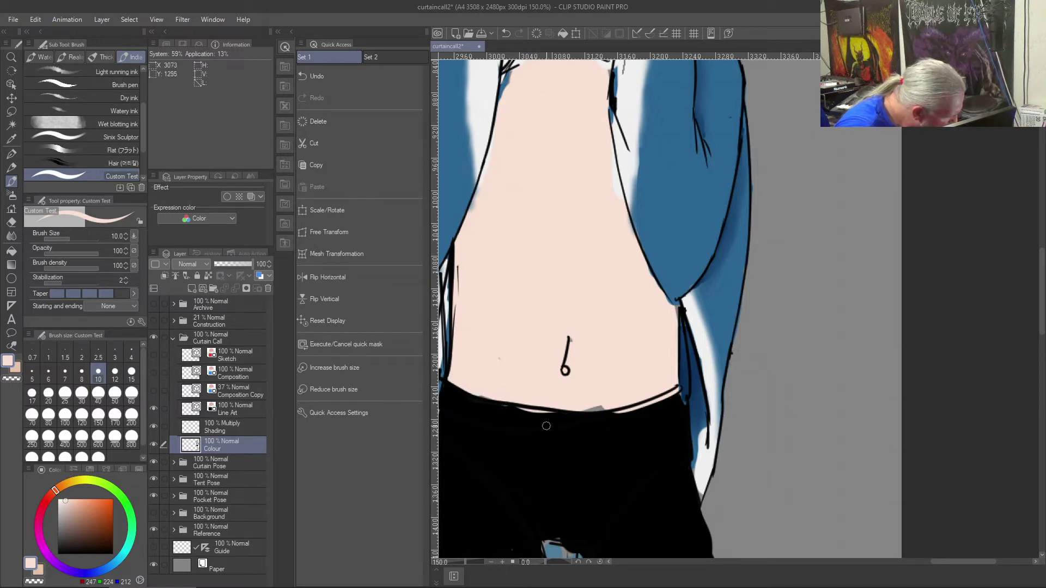
right_click(553, 446)
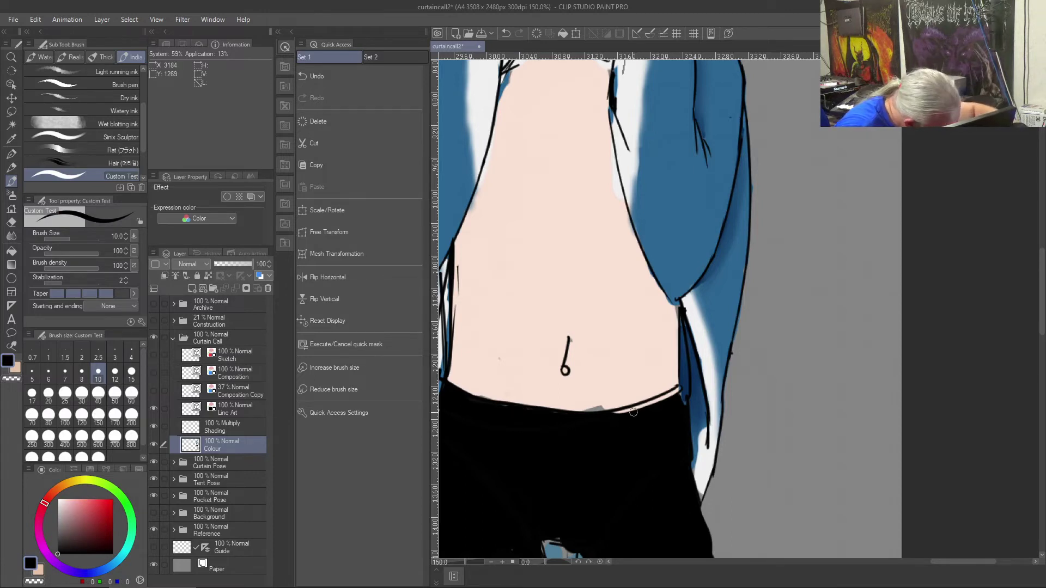
left_click_drag(626, 411, 680, 388)
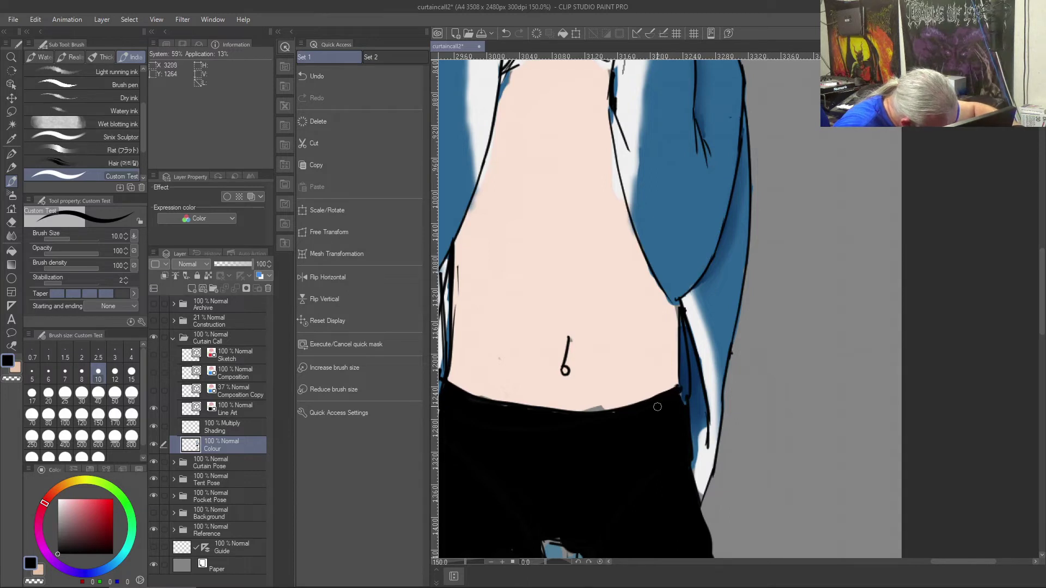
right_click(606, 391)
left_click_drag(608, 406, 577, 408)
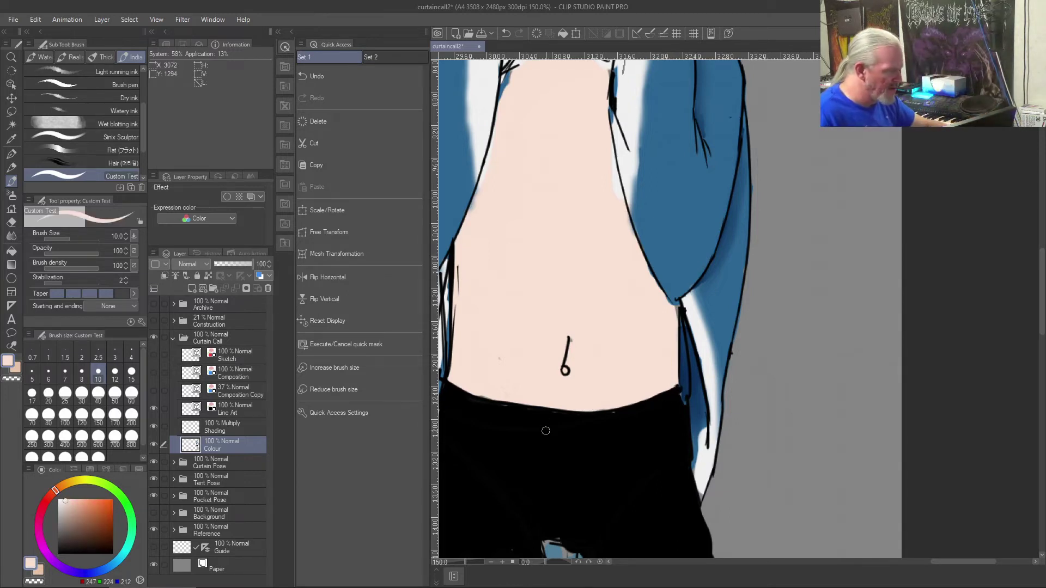
- Draw a black line from the left-hand sleeve down the outer edge of the hoodie flap on the Line Art layer
key("ctrl+0")
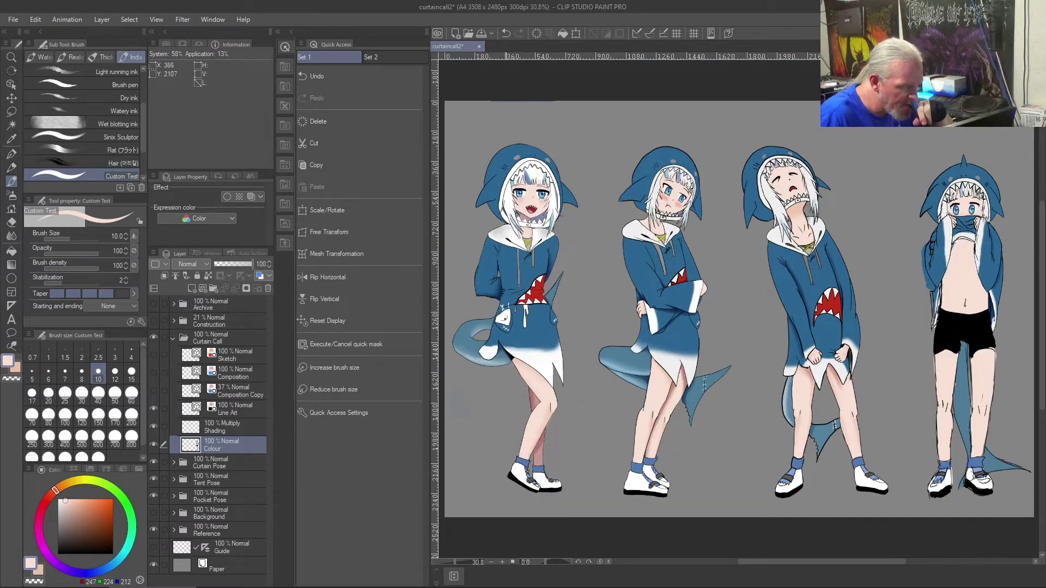
scroll(943, 355, "up", 3)
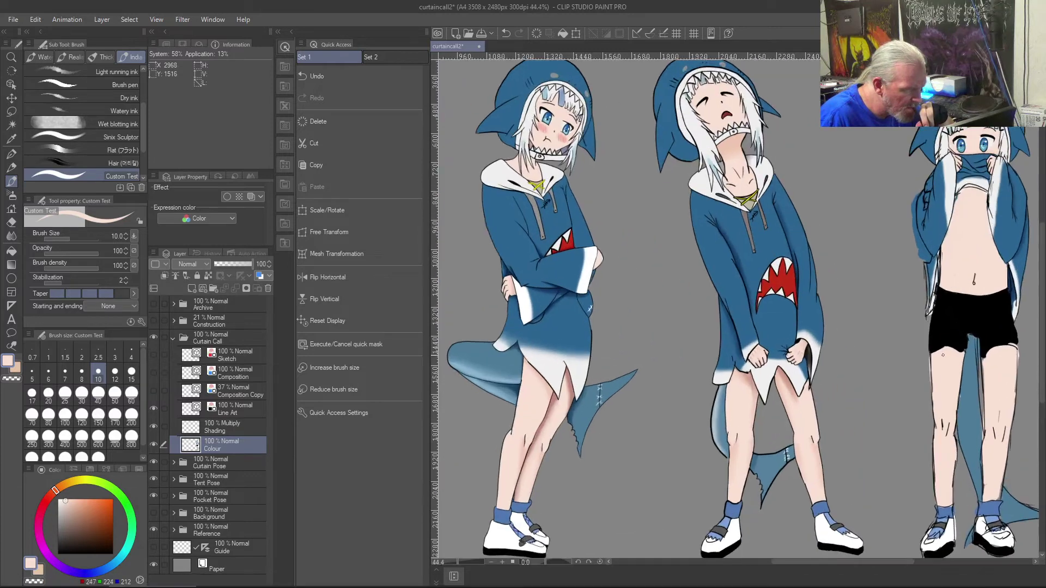
left_click_drag(944, 355, 785, 306)
scroll(804, 266, "up", 2)
left_click_drag(804, 267, 554, 410)
scroll(544, 397, "up", 2)
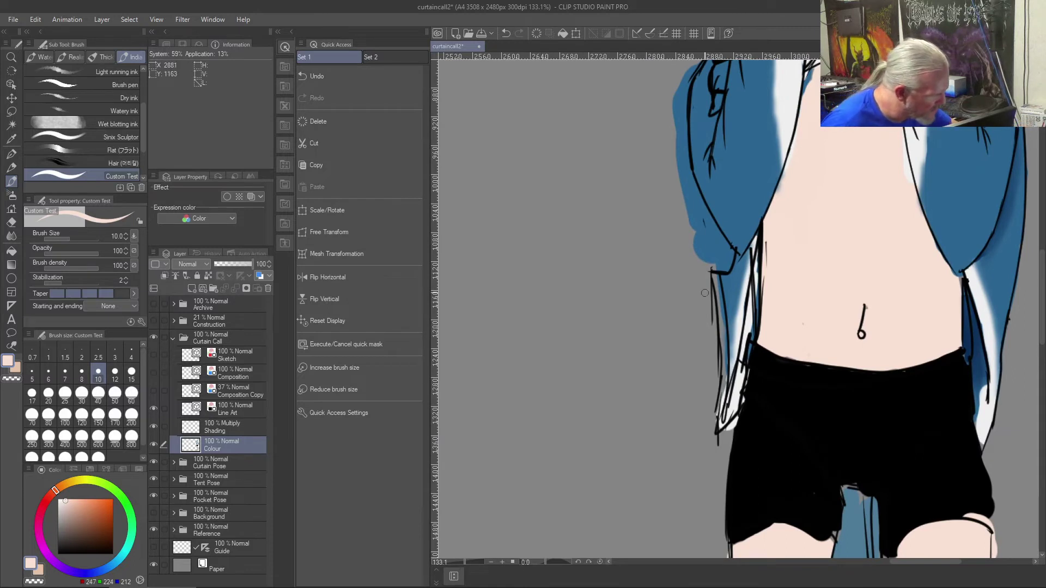
left_click(234, 409)
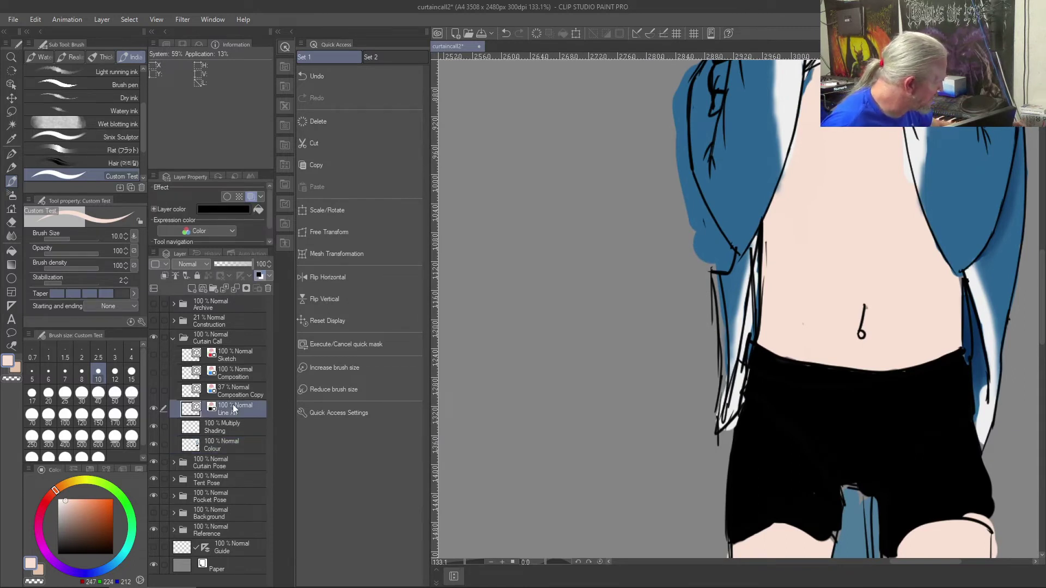
key("b")
left_click(27, 582)
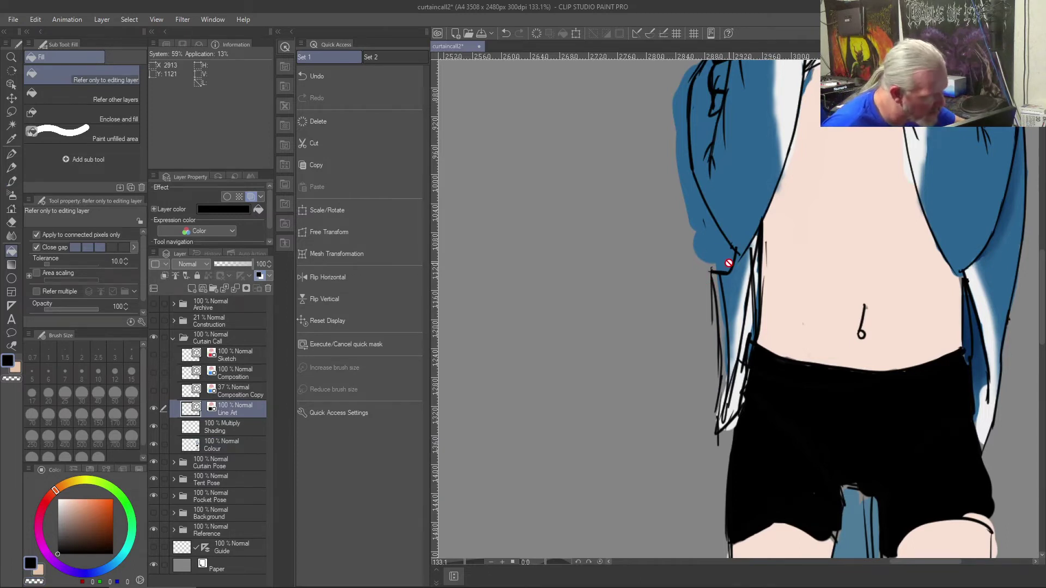
key("b")
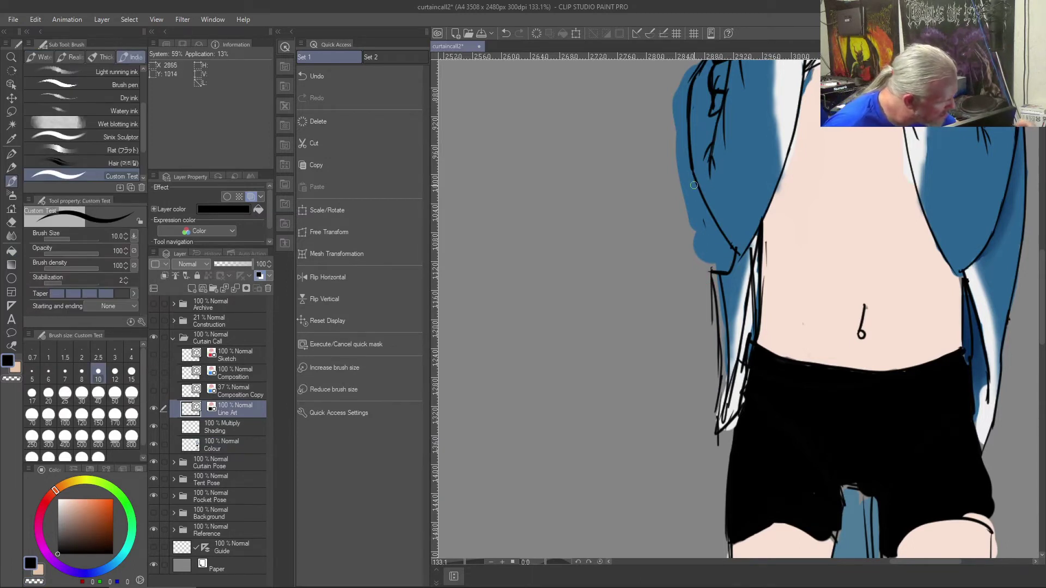
left_click_drag(694, 178, 723, 330)
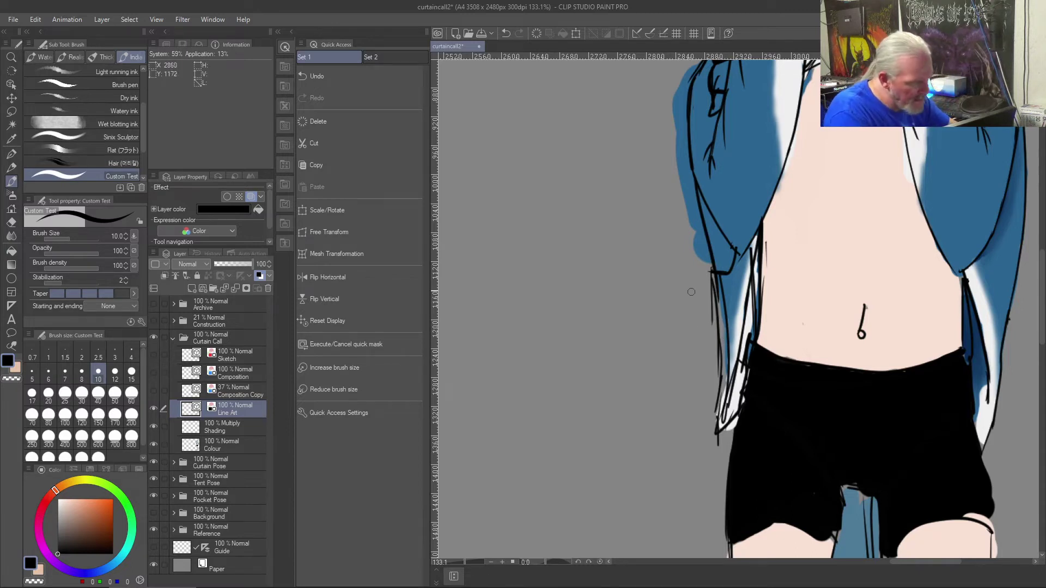
- Erase the stray strokes outside the left-hand hoodie flap on the Line Art layer and retrace its outer edge in black
key("j")
left_click_drag(708, 268, 710, 373)
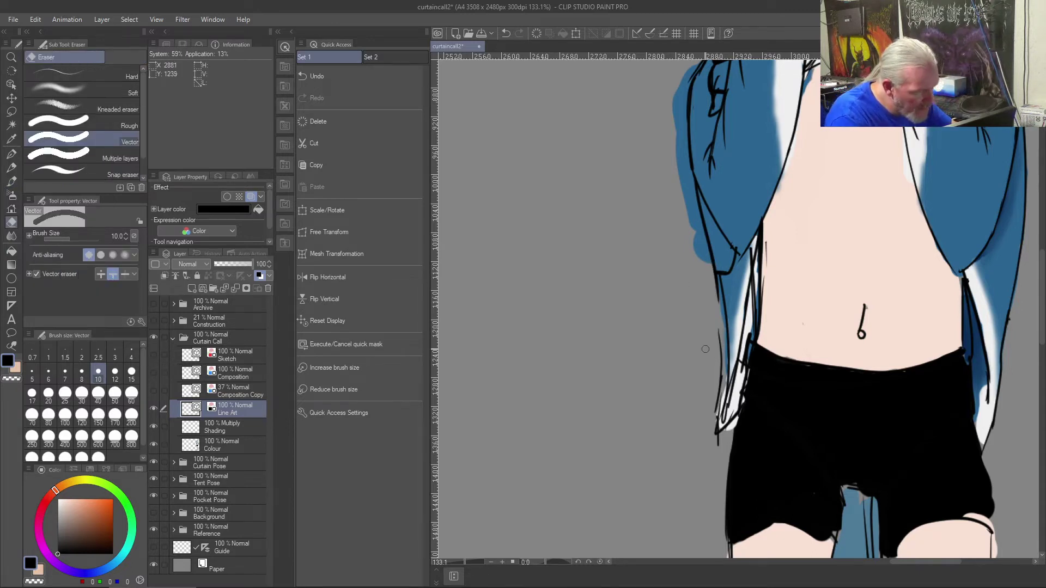
key("b")
left_click_drag(715, 287, 724, 449)
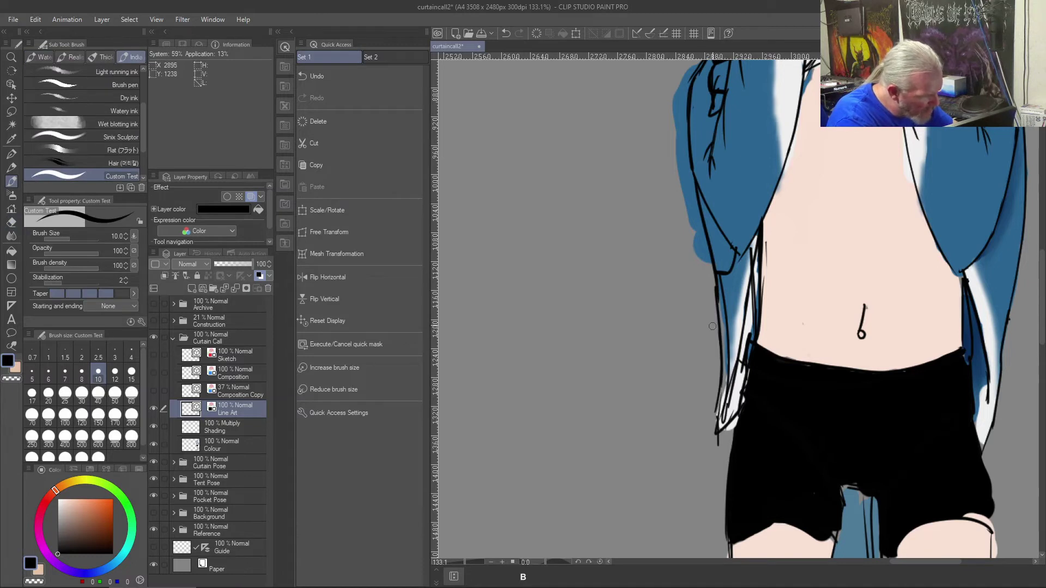
key("j")
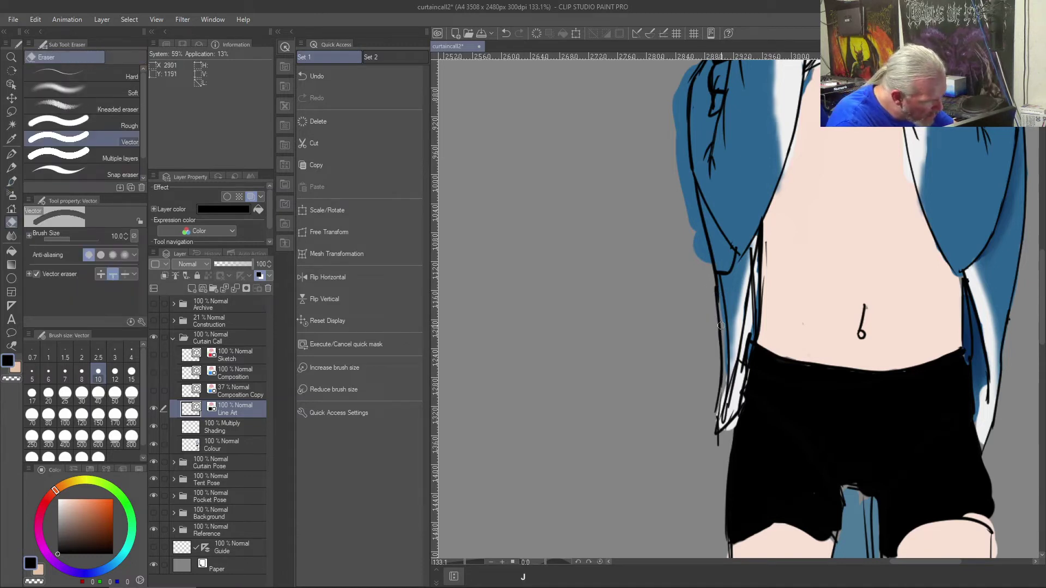
left_click_drag(712, 293, 709, 331)
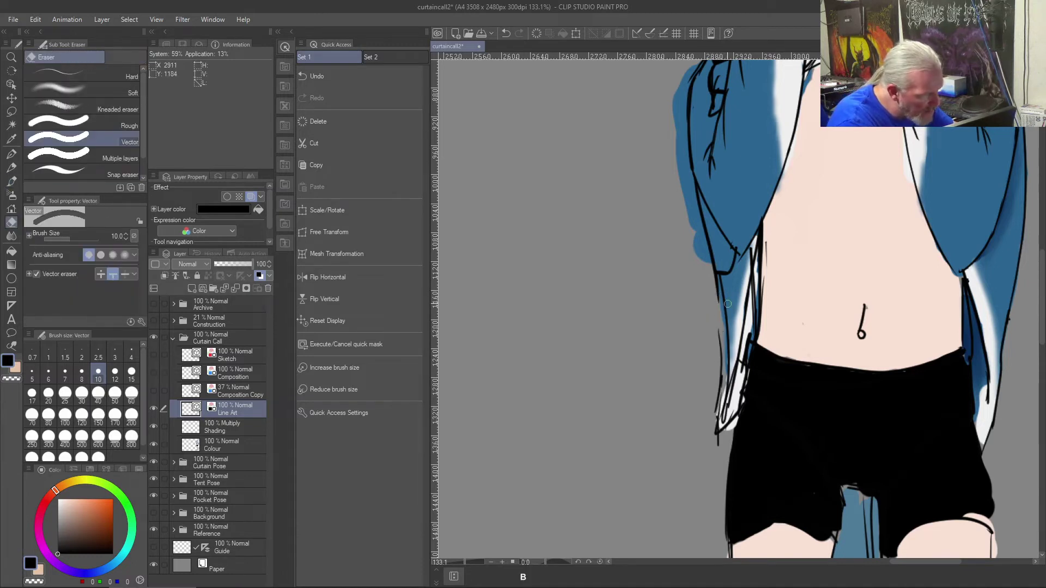
- Redraw the flap's lower outer edge in black and erase the leftover strokes inside it and beside the waistband
key("b")
left_click_drag(715, 294, 720, 401)
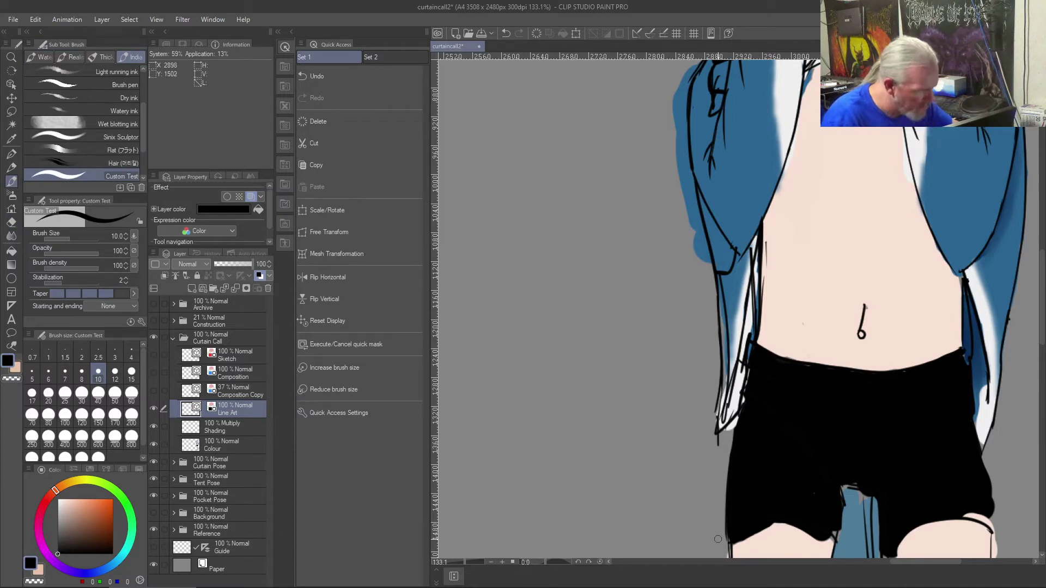
key("j")
left_click_drag(722, 295, 728, 361)
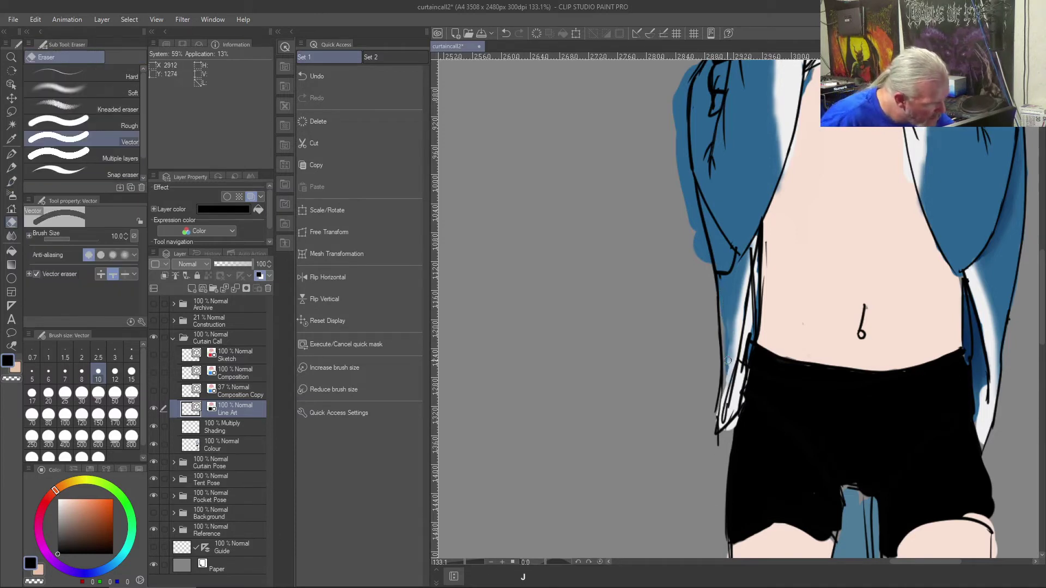
left_click_drag(724, 281, 723, 294)
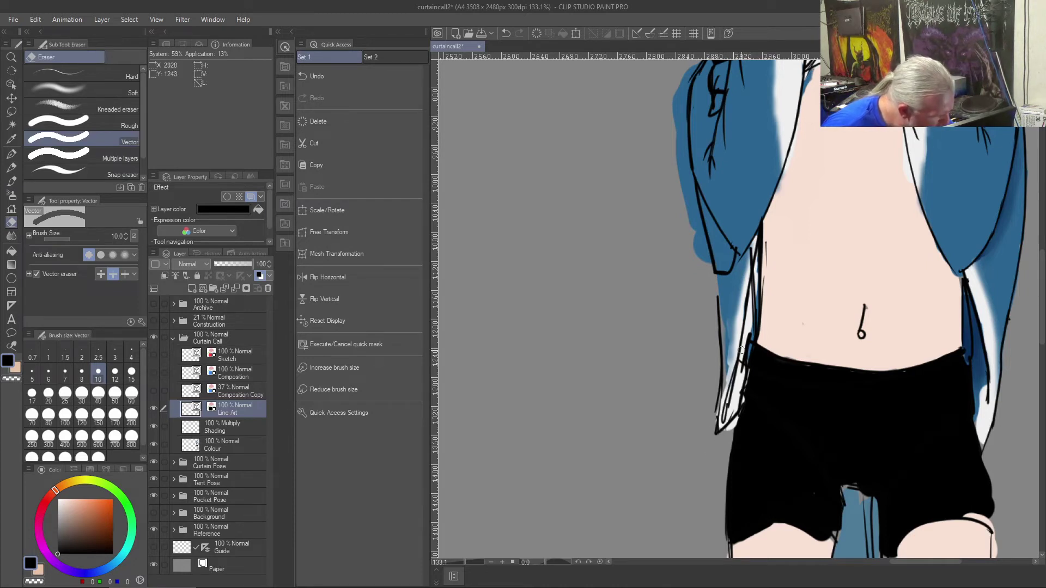
left_click_drag(748, 332, 746, 355)
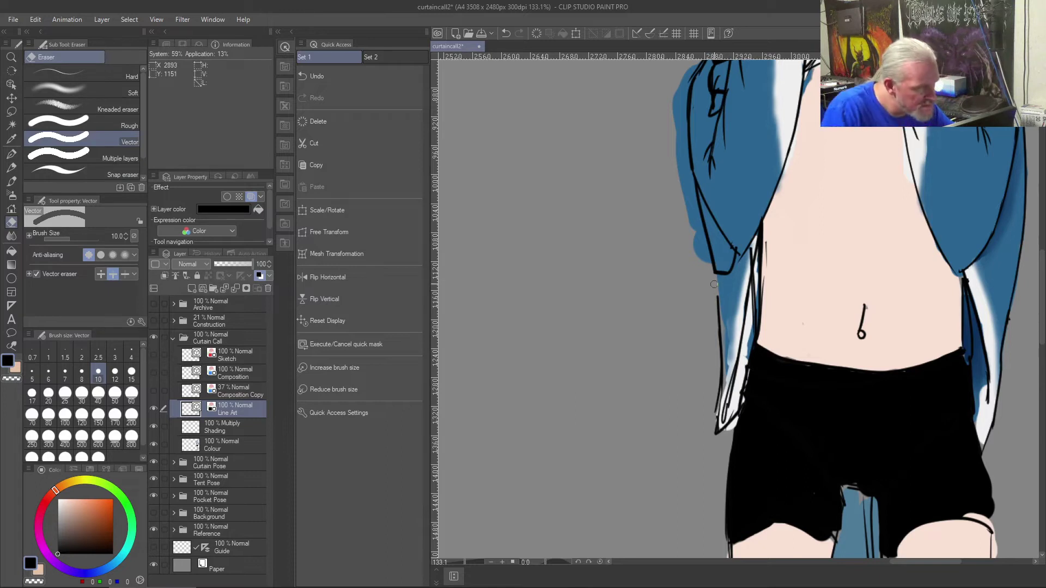
- Draw a black line joining the left-hand sleeve cuff to the flap's outer edge
key("b")
left_click_drag(717, 272, 720, 317)
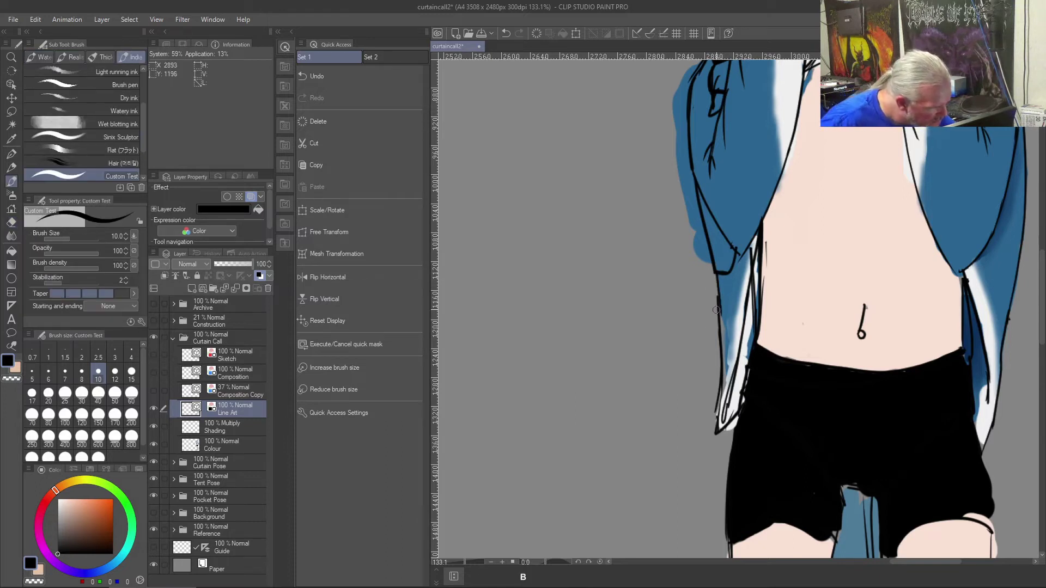
key("ctrl+z")
mouse_move(717, 275)
left_mouse_down()
mouse_move(718, 428)
mouse_move(720, 387)
left_mouse_up()
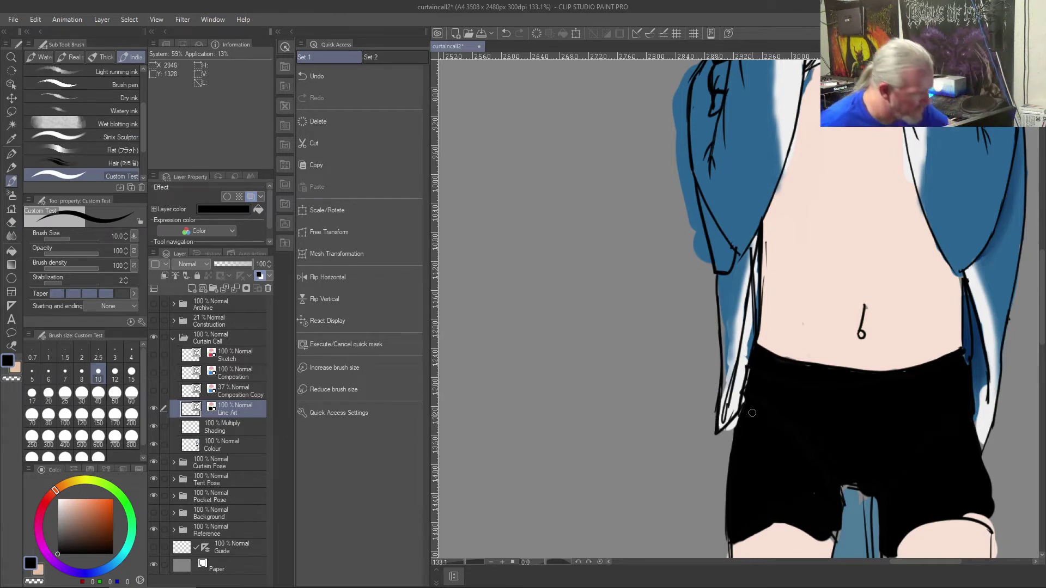
- Sample the off-white lining colour and paint it into the flap's inner fold beside the waist on the Colour layer
right_click(750, 331)
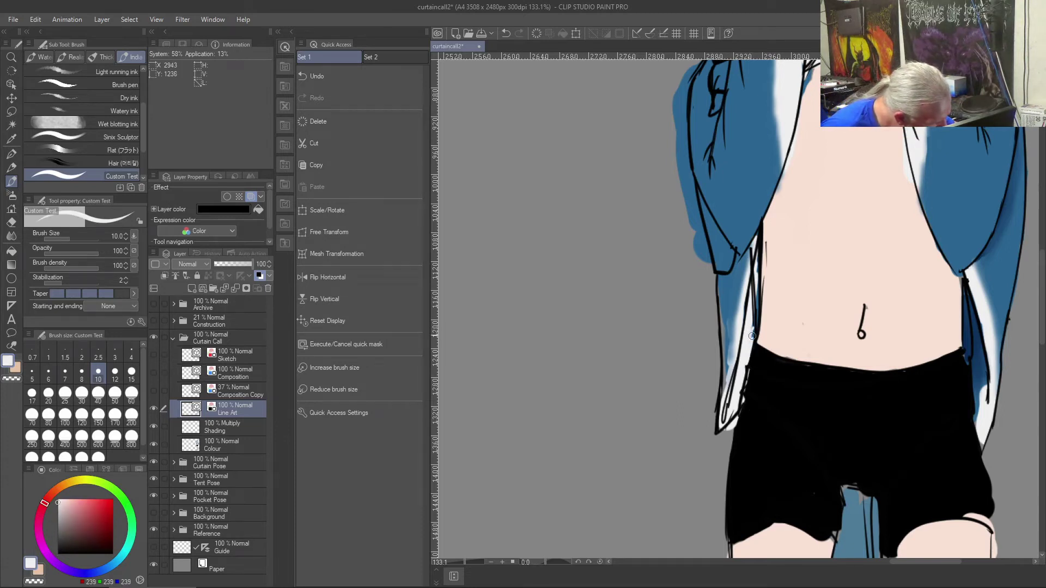
key("ctrl+z")
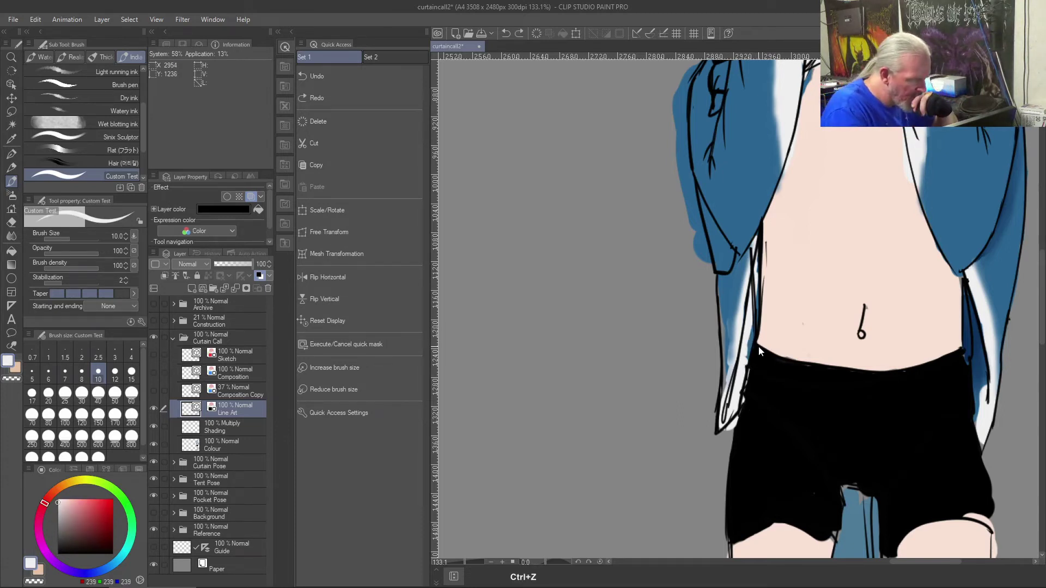
key("ctrl+shift+z")
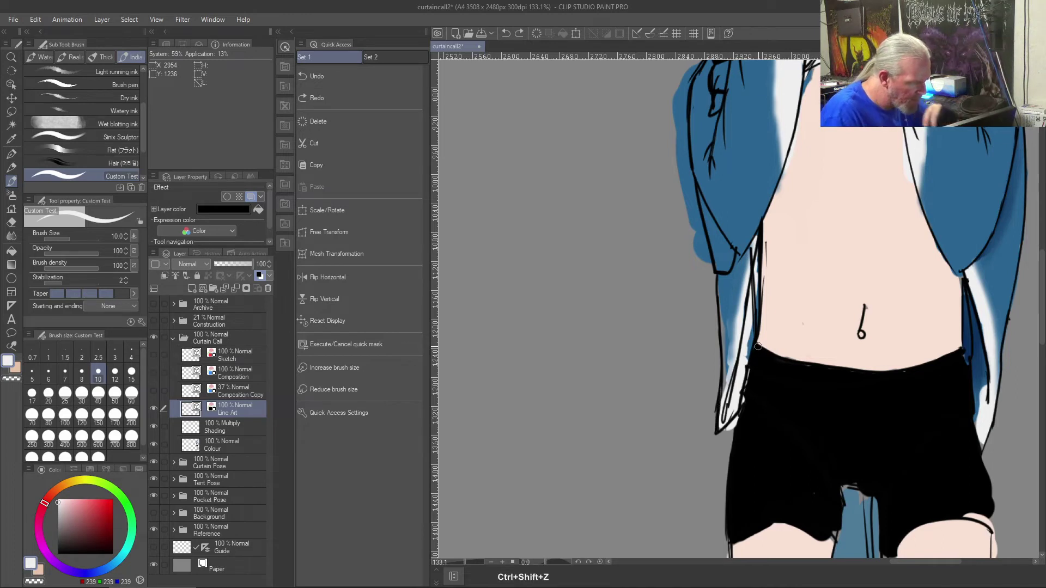
key("b")
left_click(227, 444)
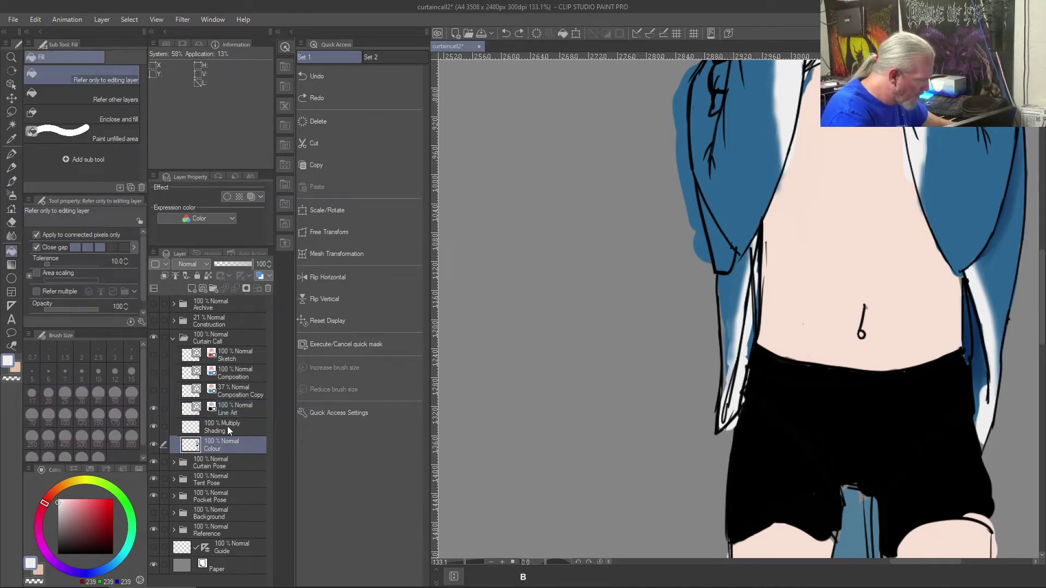
right_click(745, 312)
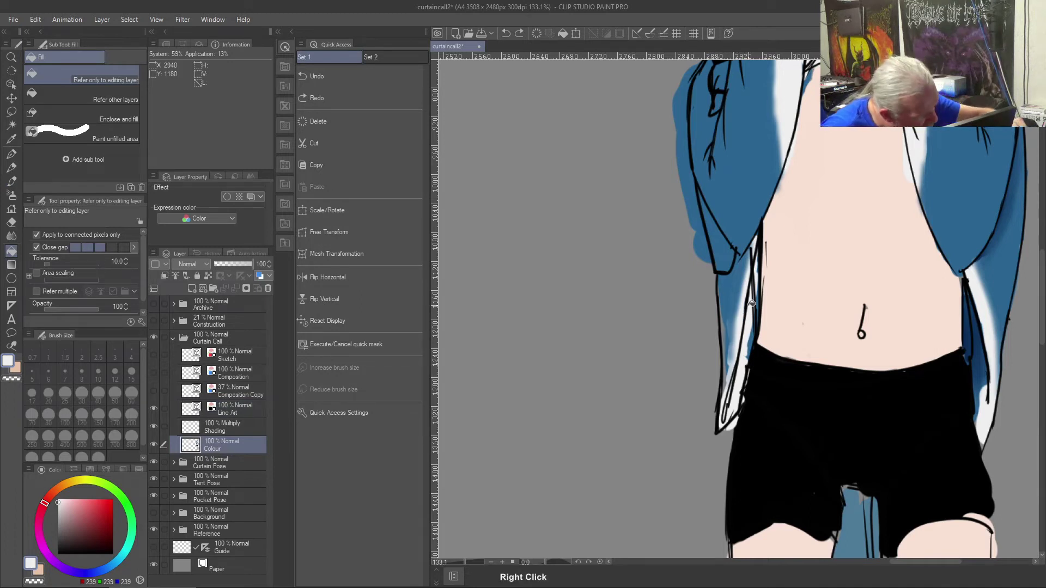
key("b")
mouse_move(748, 305)
left_mouse_down()
mouse_move(746, 354)
mouse_move(756, 300)
left_mouse_up()
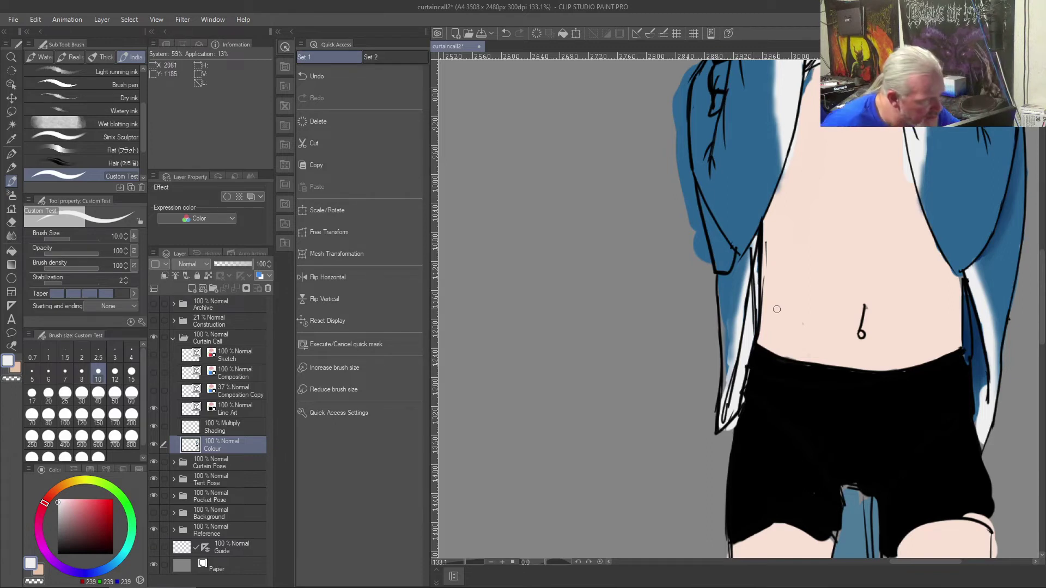
- Erase the stray lines beside the waist on the Line Art layer and redraw the edge towards the shorts in black
key("j")
left_click_drag(766, 234, 767, 280)
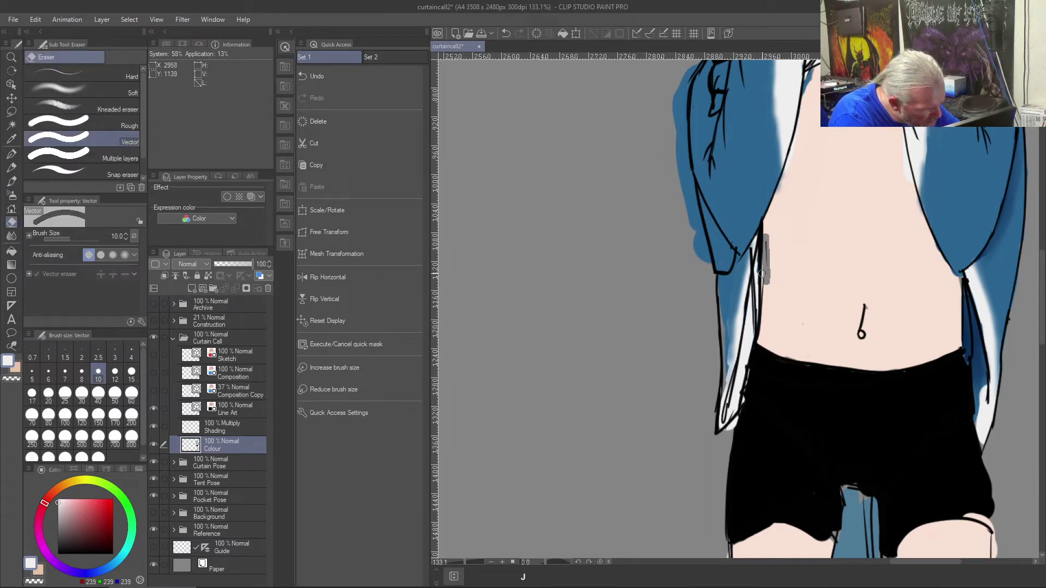
left_click(232, 411)
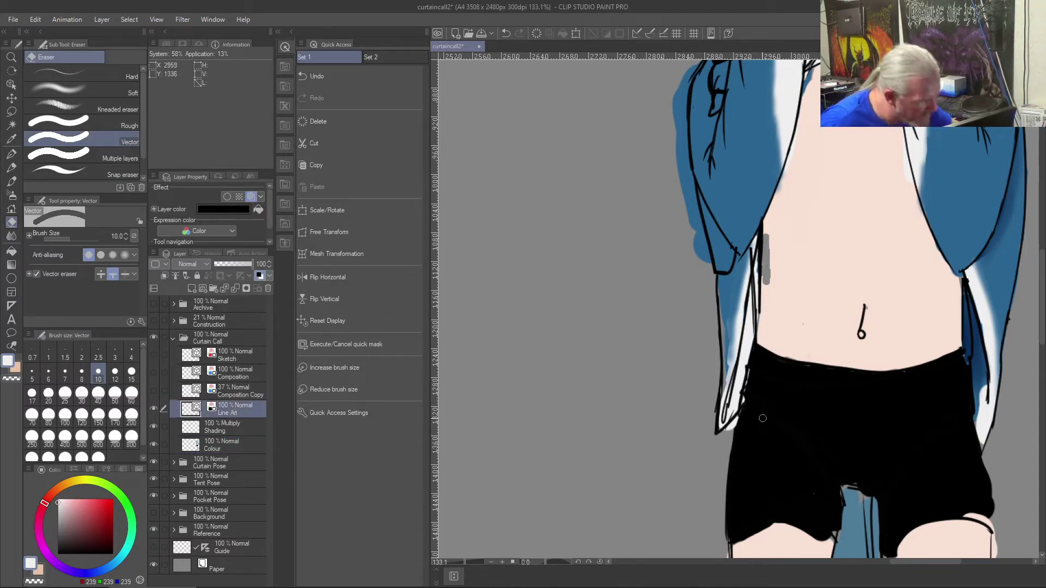
key("b")
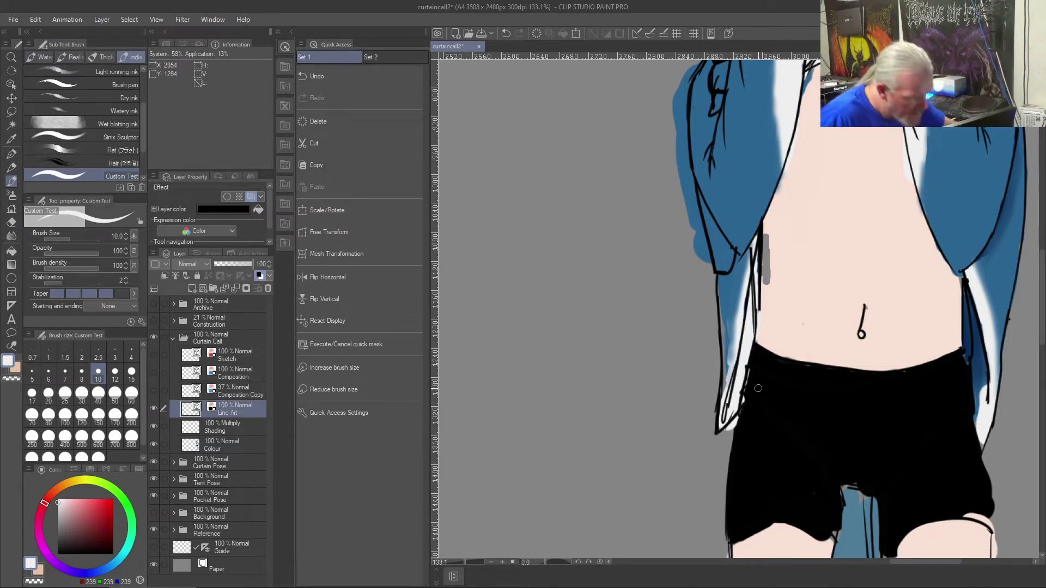
key("ctrl+z")
left_click(757, 388, "alt")
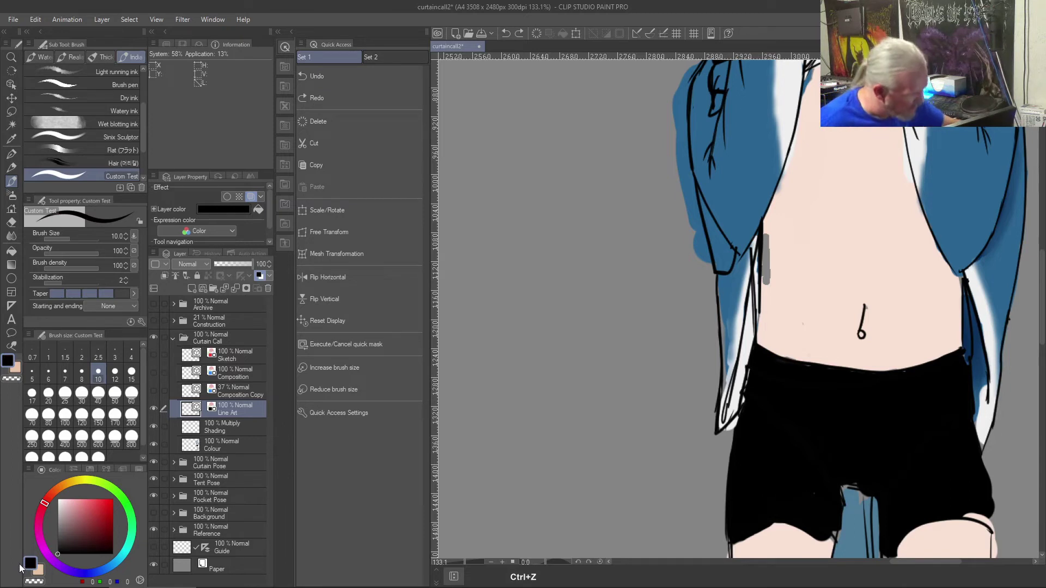
left_click_drag(760, 311, 744, 400)
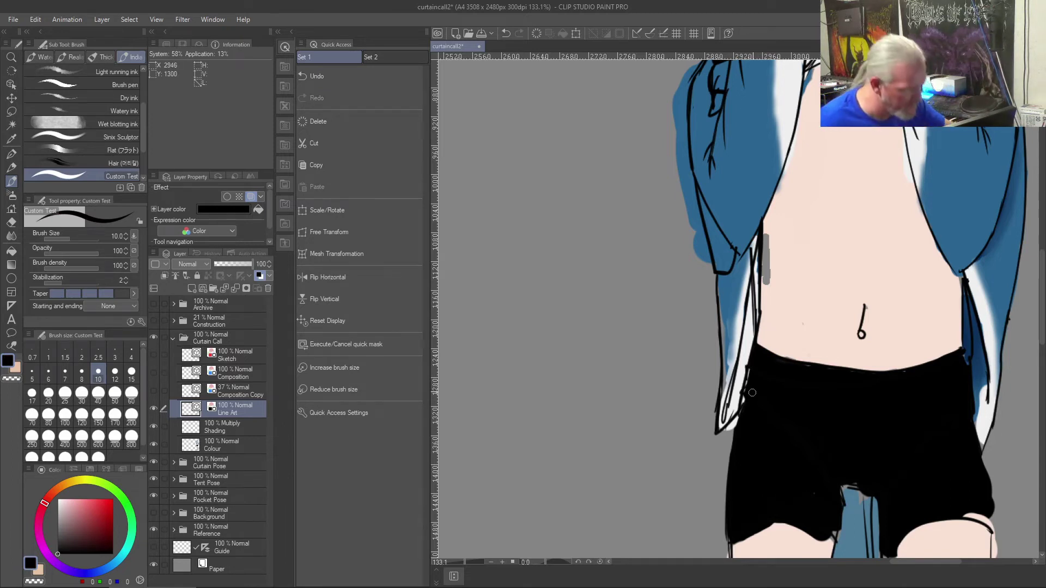
- Sample the skin tone and paint over the grey erased strip beside the waist on the Colour layer
key("b")
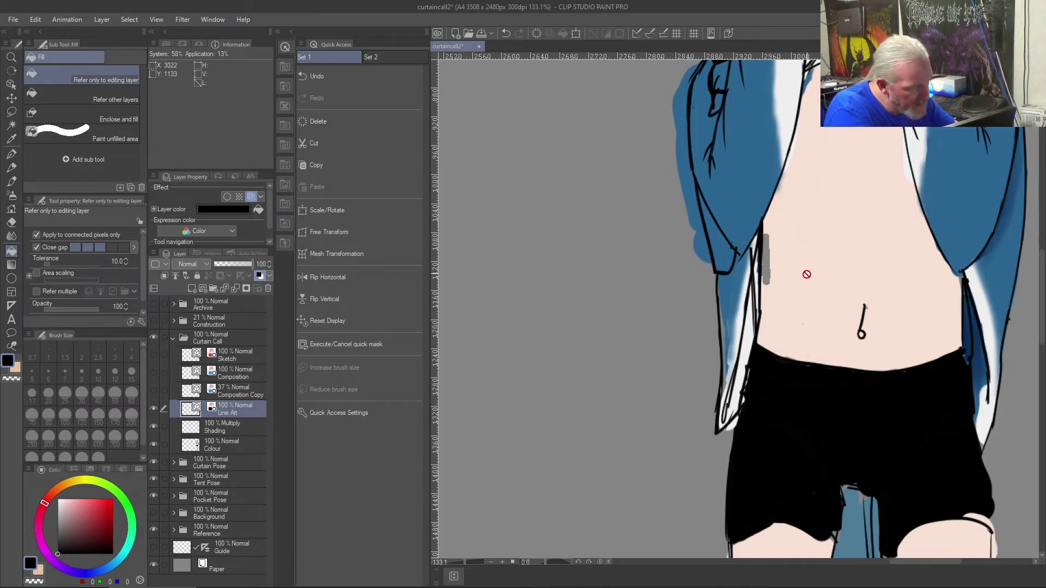
key("b")
right_click(805, 273)
left_click(227, 444)
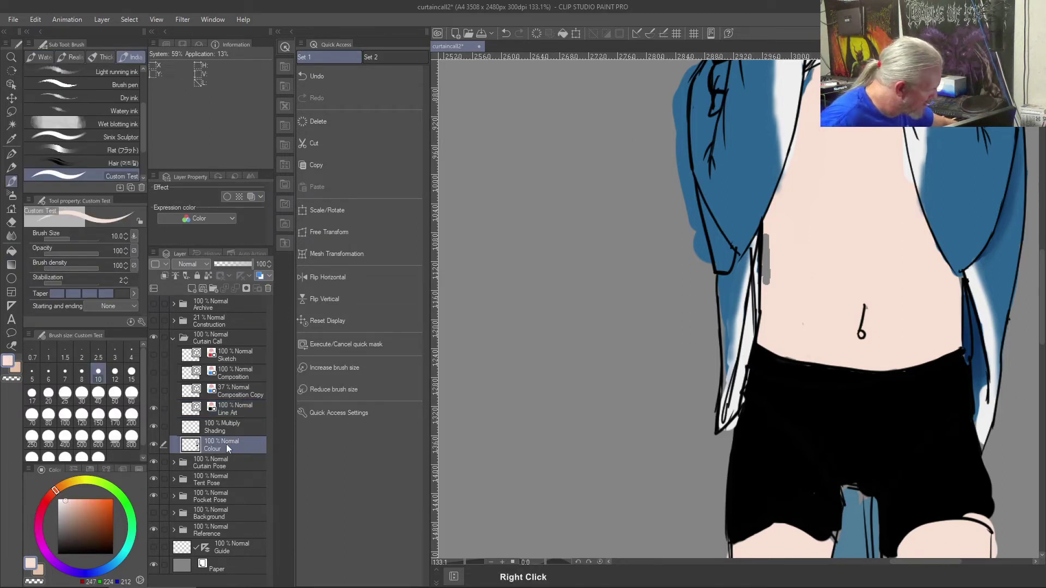
mouse_move(767, 233)
left_mouse_down()
mouse_move(763, 282)
mouse_move(766, 232)
mouse_move(772, 262)
left_mouse_up()
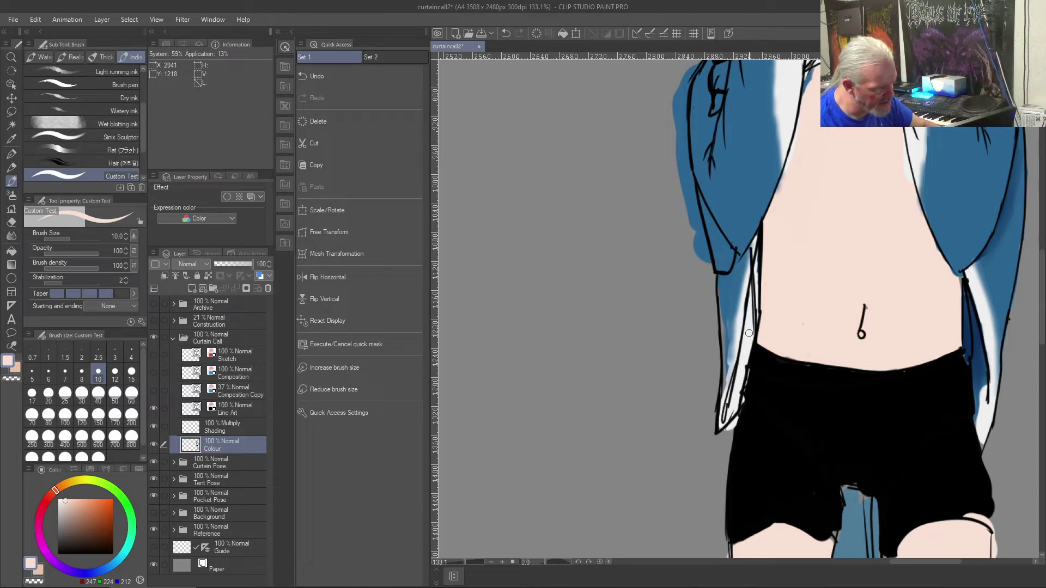
- Erase the extra line inside the flap's white lining on the Line Art layer
key("j")
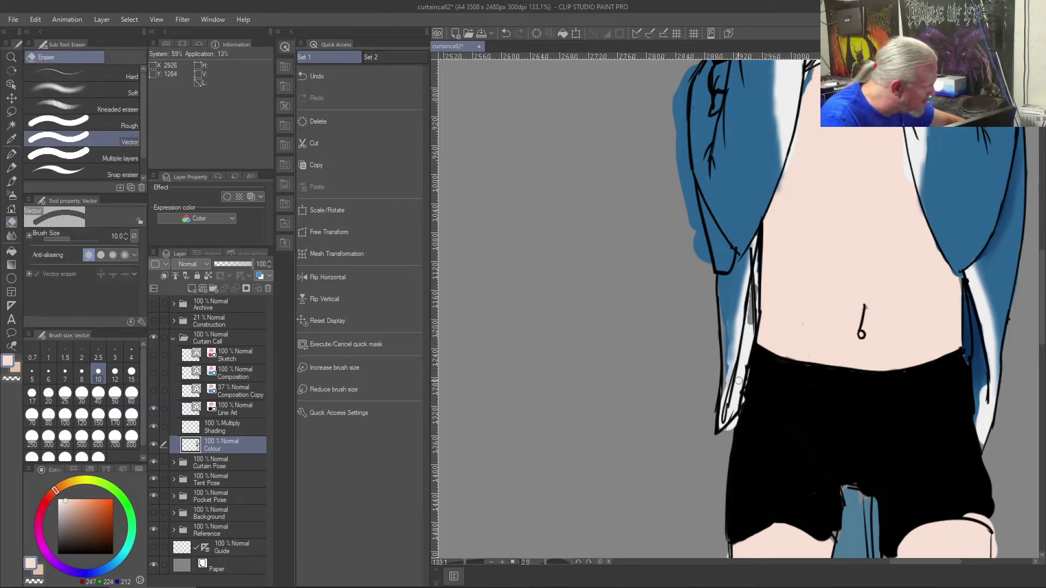
left_click(228, 401)
left_click_drag(754, 287, 748, 343)
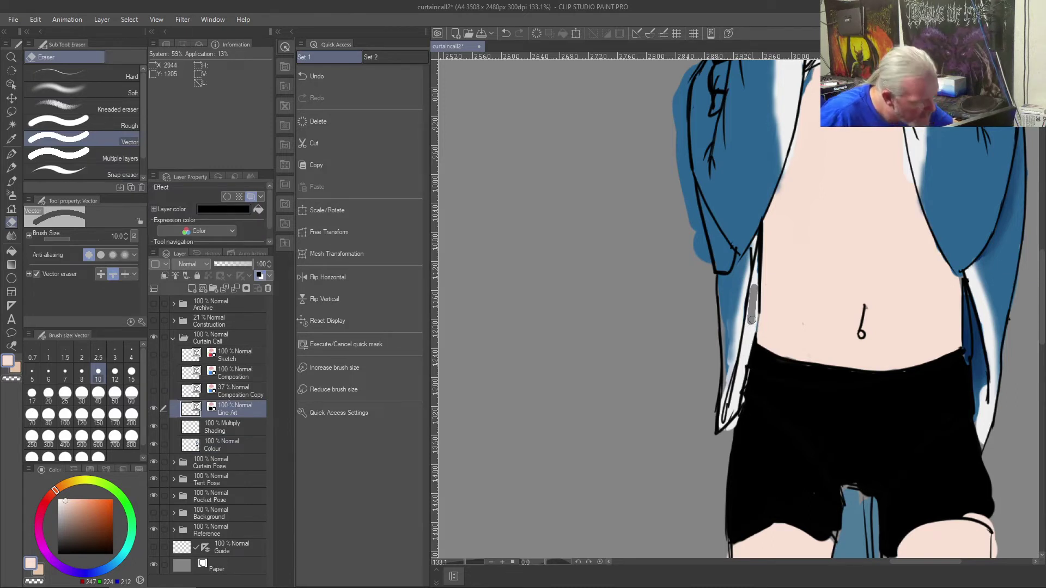
key("b")
left_click_drag(759, 312, 753, 347)
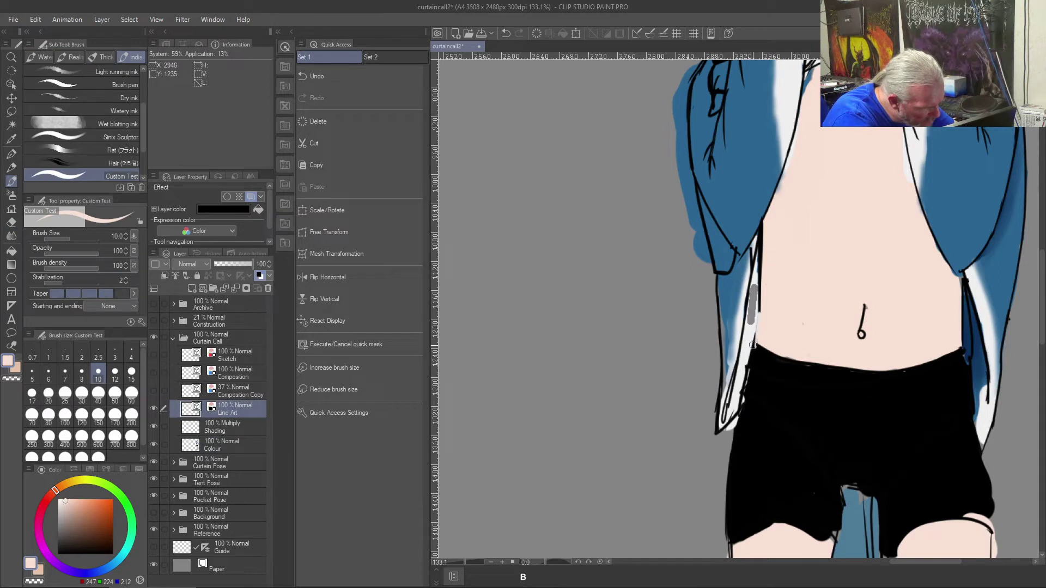
key("ctrl+z")
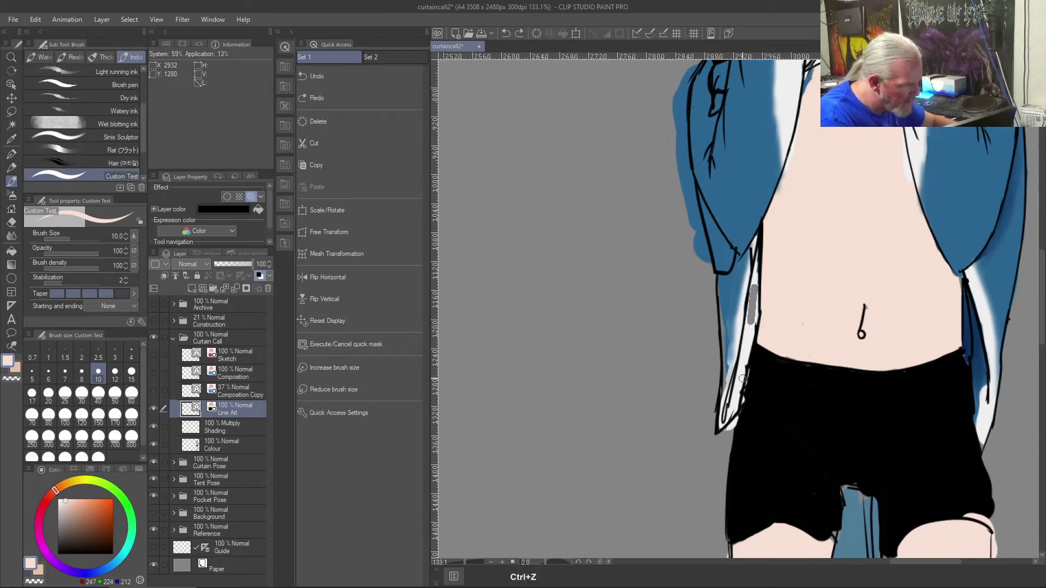
right_click(785, 427)
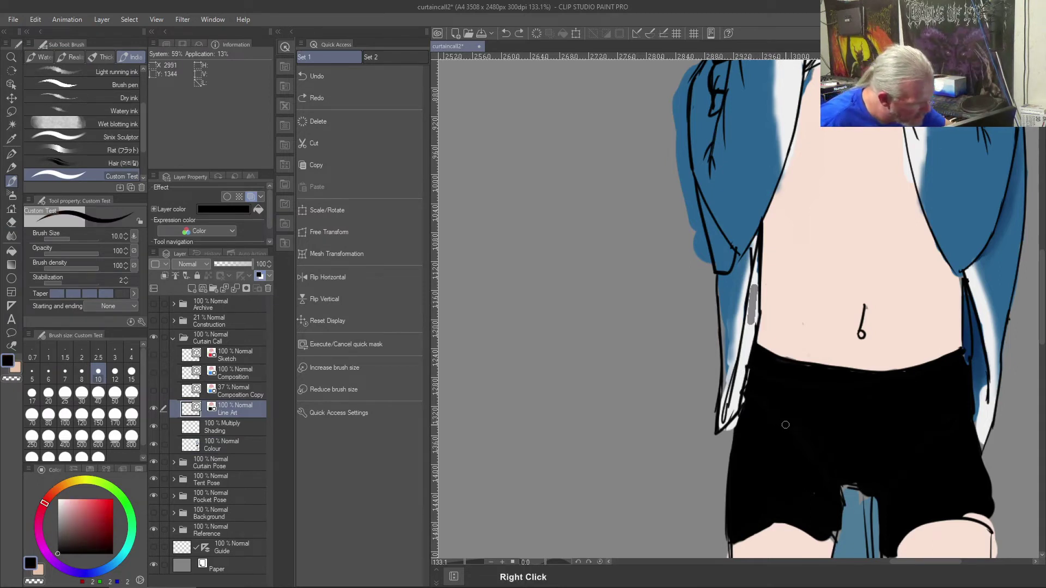
left_click_drag(759, 312, 754, 340)
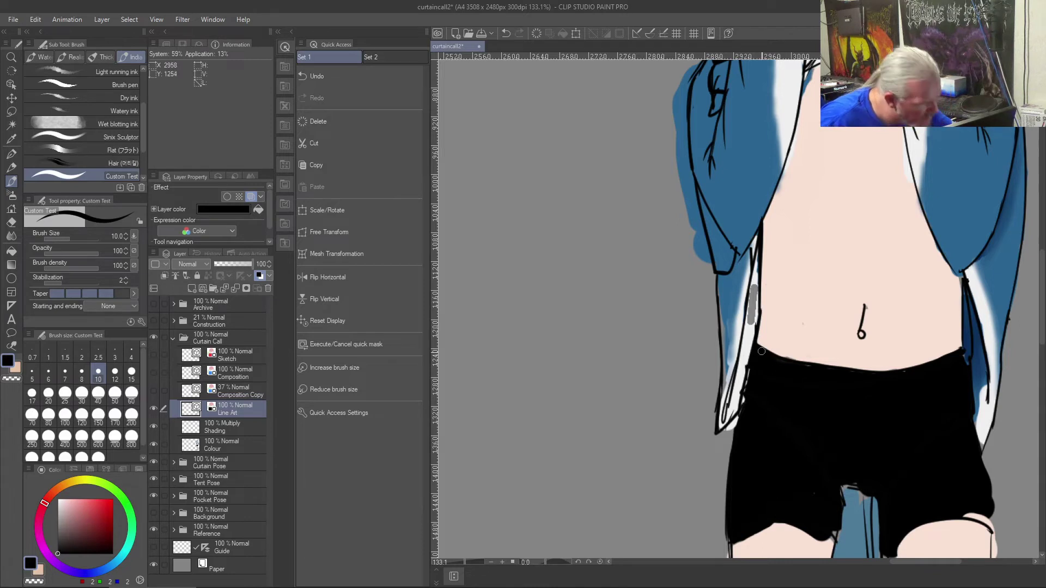
key("ctrl+z")
- Erase the stray end of the waist's side line and redraw it in black down to the waistband
key("j")
left_click_drag(762, 327, 754, 328)
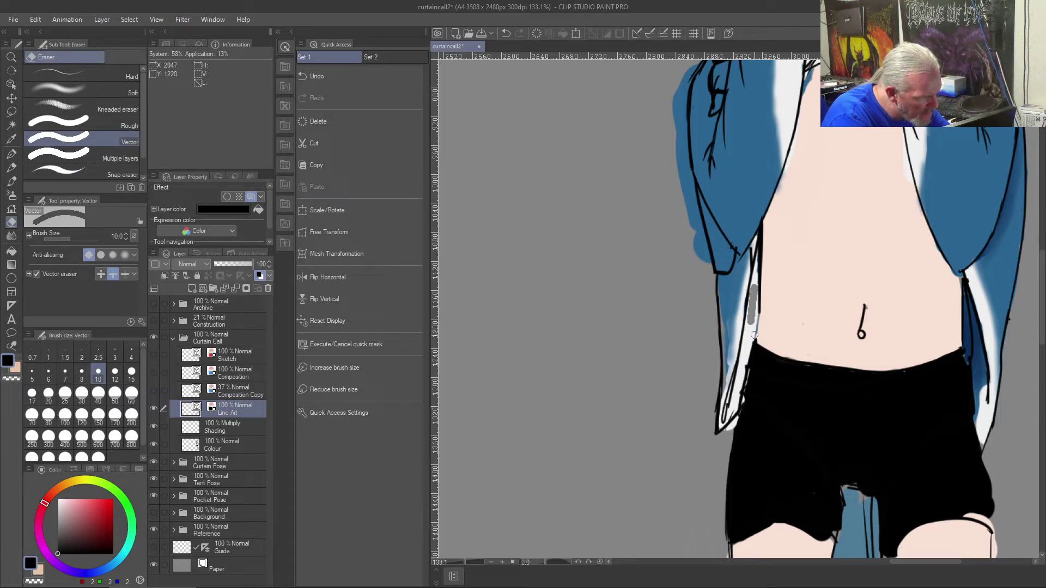
key("b")
right_click(767, 382)
left_click_drag(756, 309, 758, 351)
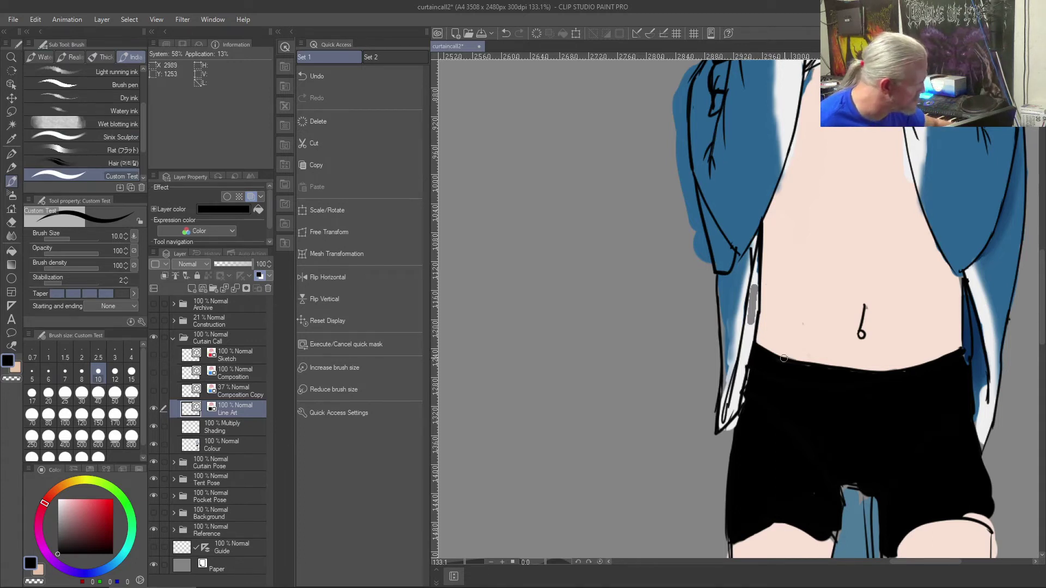
left_click(59, 500)
right_click(746, 329)
mouse_move(754, 324)
left_mouse_down()
mouse_move(756, 242)
mouse_move(752, 294)
mouse_move(754, 269)
left_mouse_up()
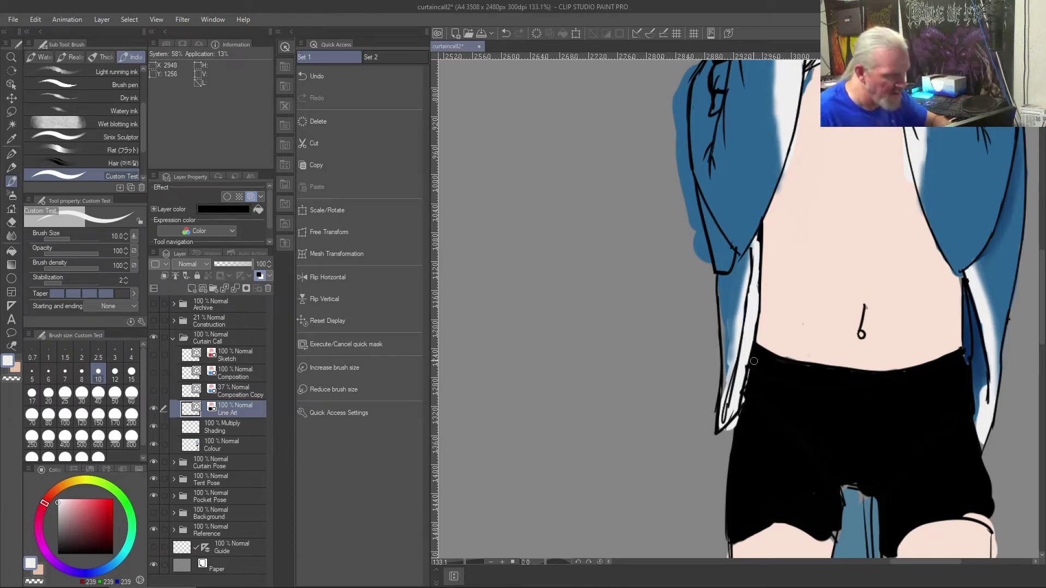
key("ctrl+z")
key("ctrl+z")
key("ctrl+z")
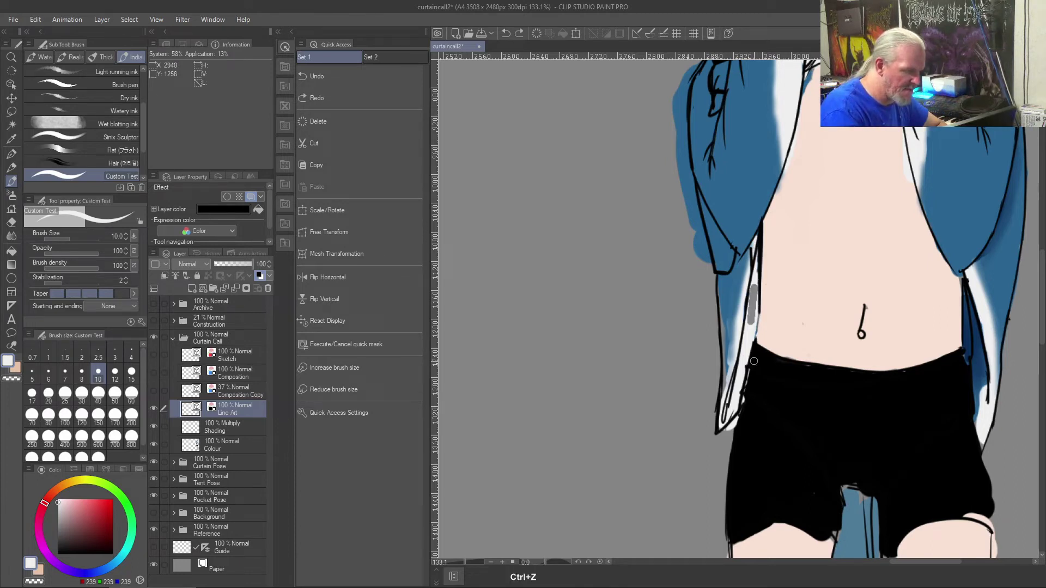
key("ctrl+shift+z")
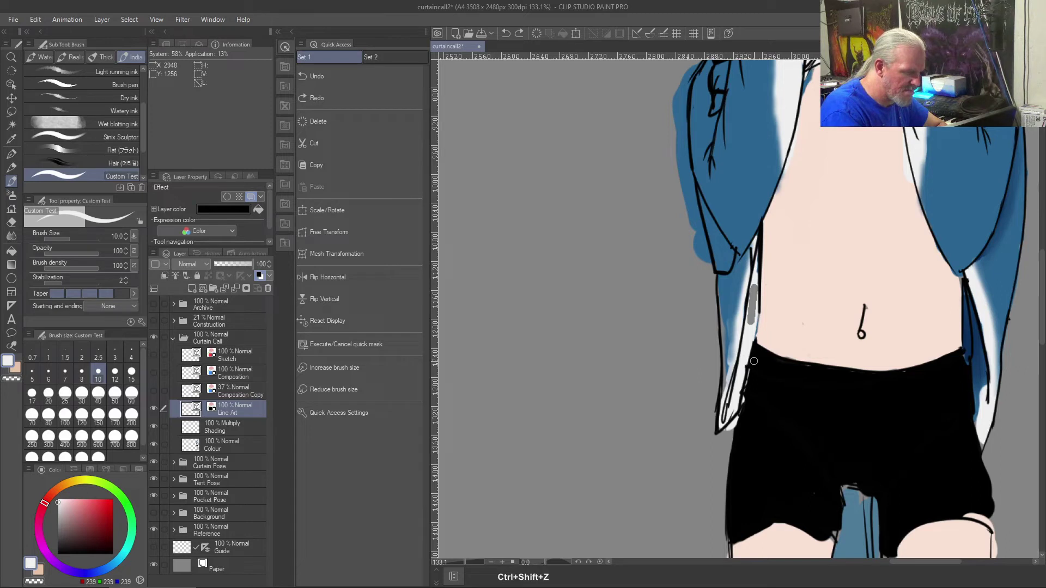
key("ctrl+shift+z")
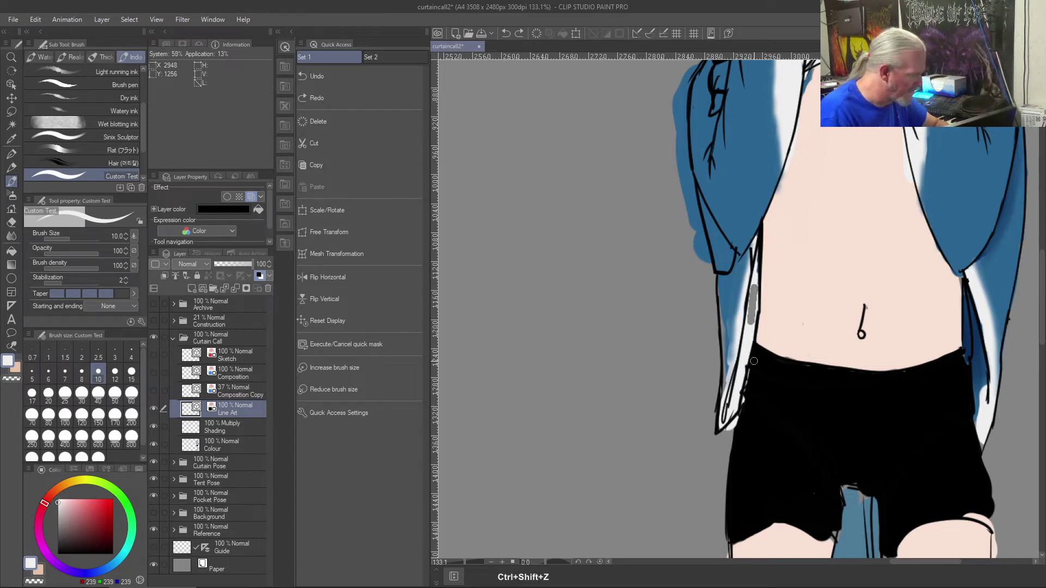
- Paint the lining's white over the grey gap beside the waist on the Colour layer and touch up the shorts' edge in black
left_click(209, 446)
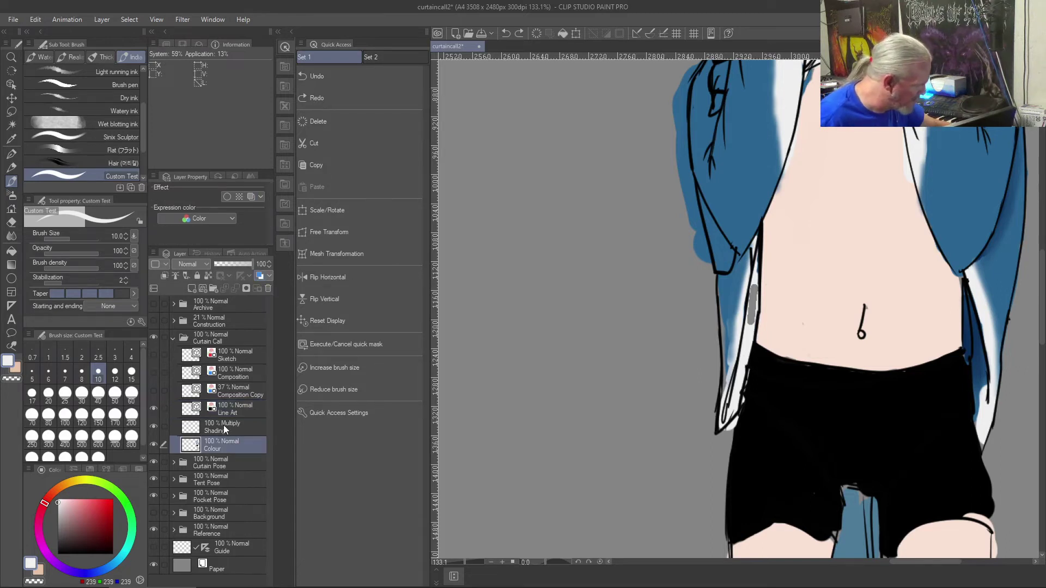
right_click(749, 311)
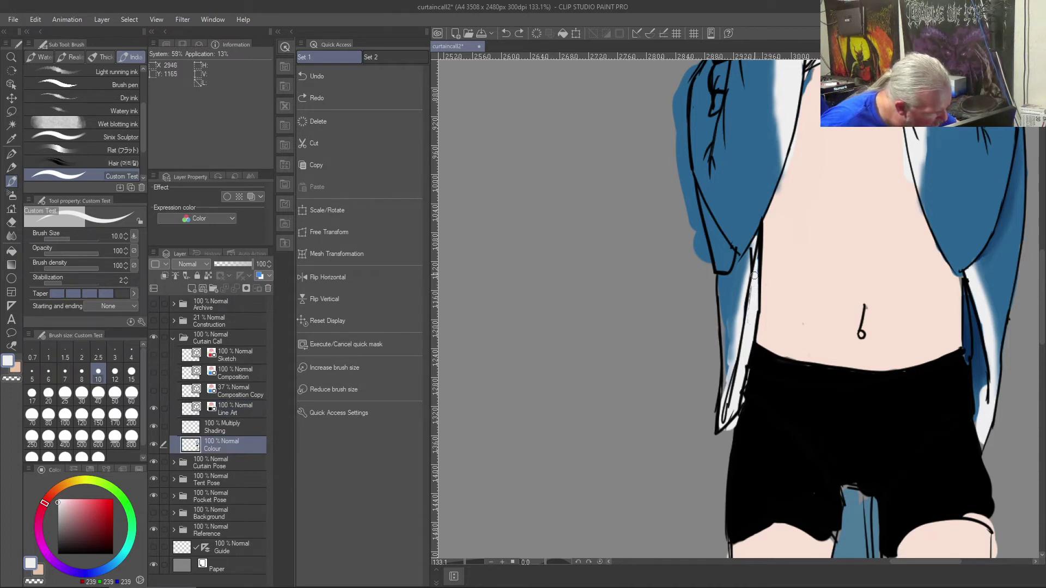
left_click_drag(756, 254, 750, 312)
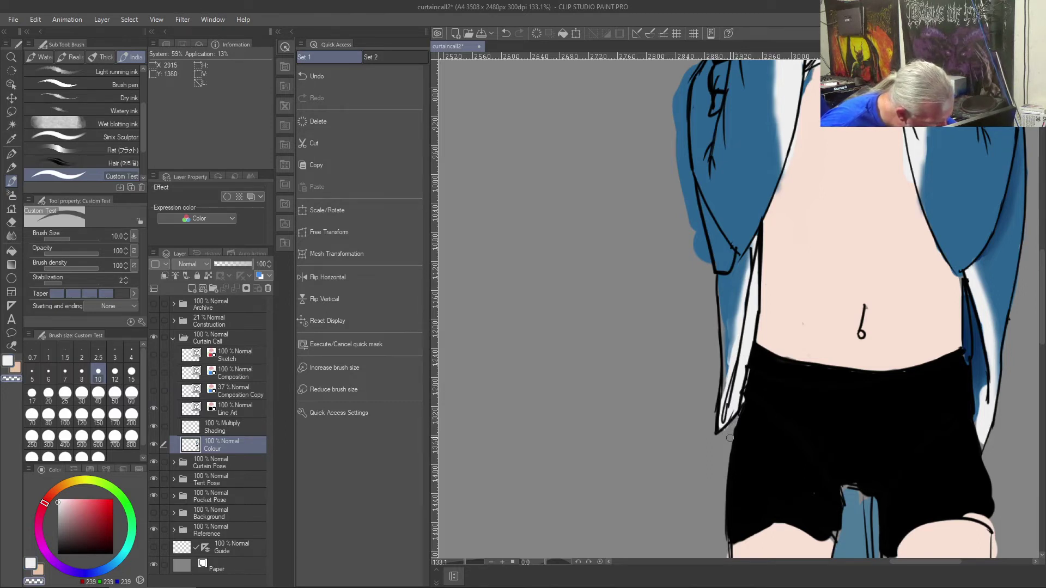
right_click(752, 429)
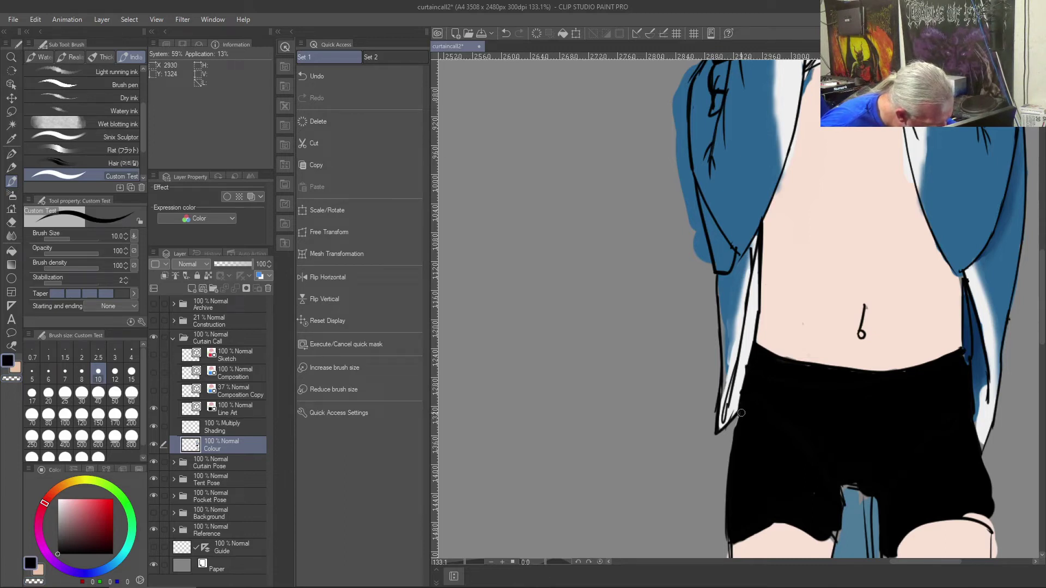
- Erase the colour overlap where the flap's lining meets the shorts and repaint that strip in the lining's white on the Colour layer
right_click(745, 348)
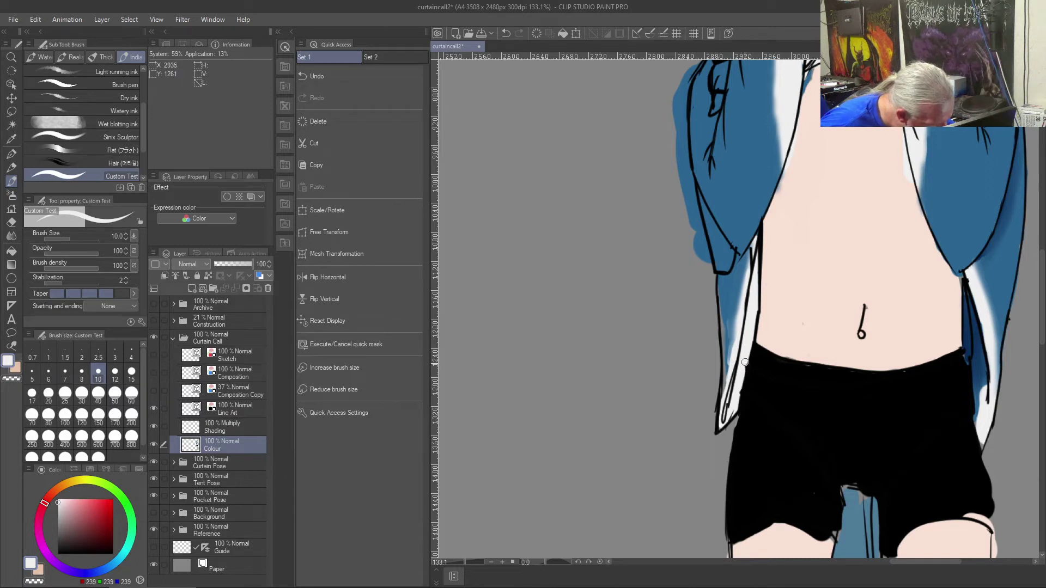
key("j")
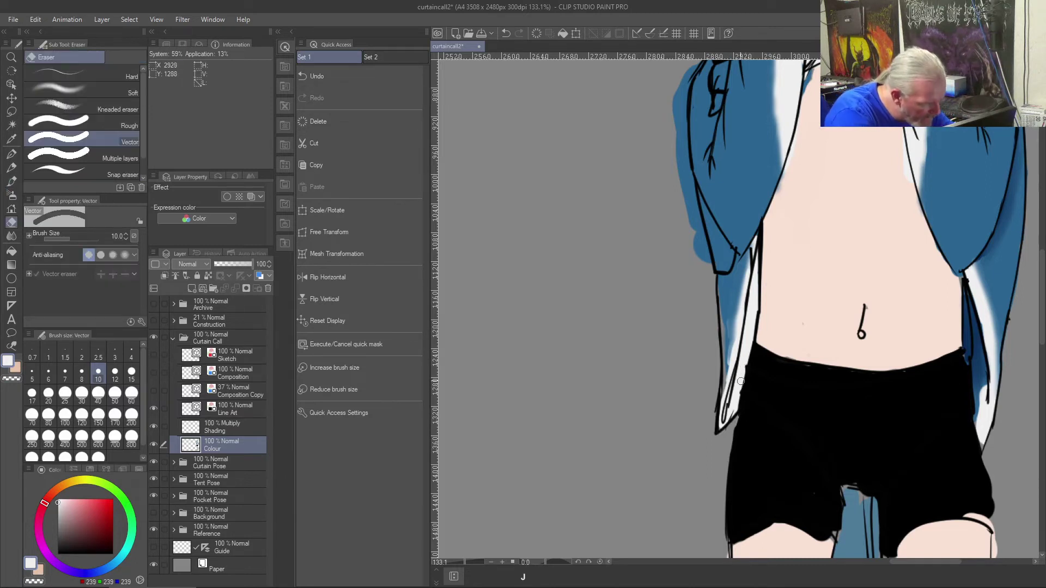
left_click_drag(745, 362, 742, 375)
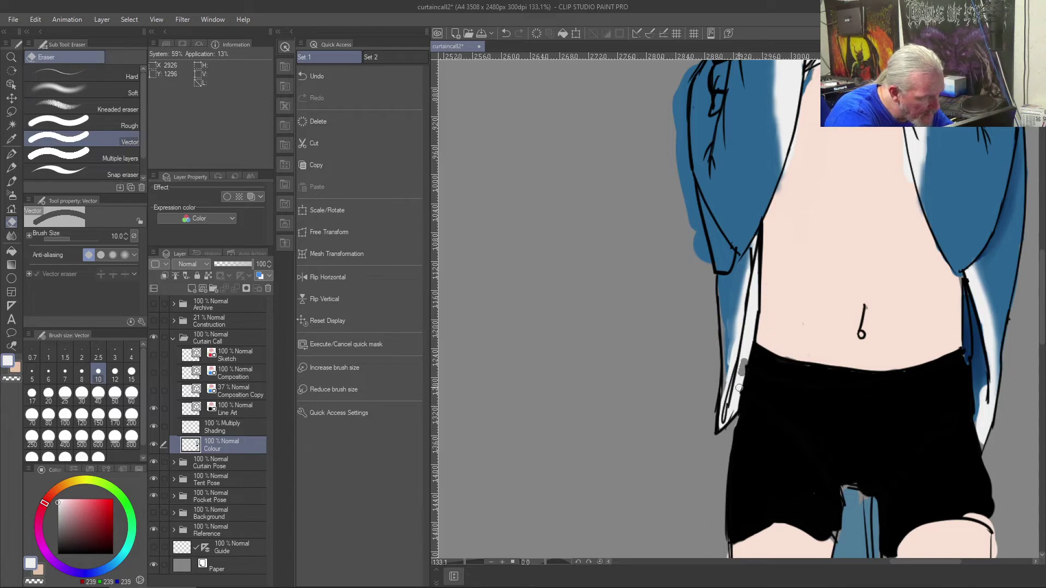
left_click(234, 412)
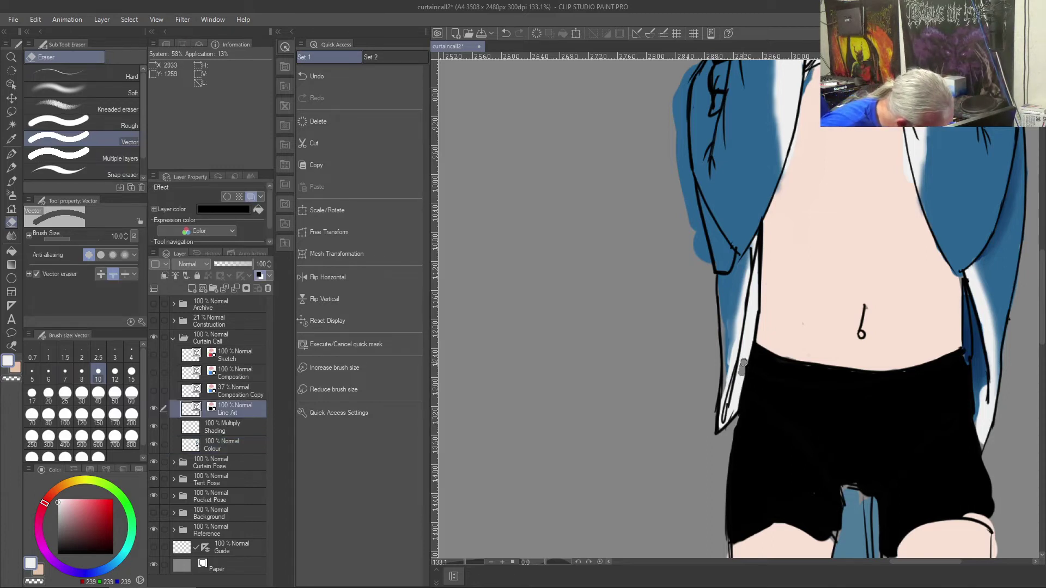
right_click(751, 341)
right_click(752, 341)
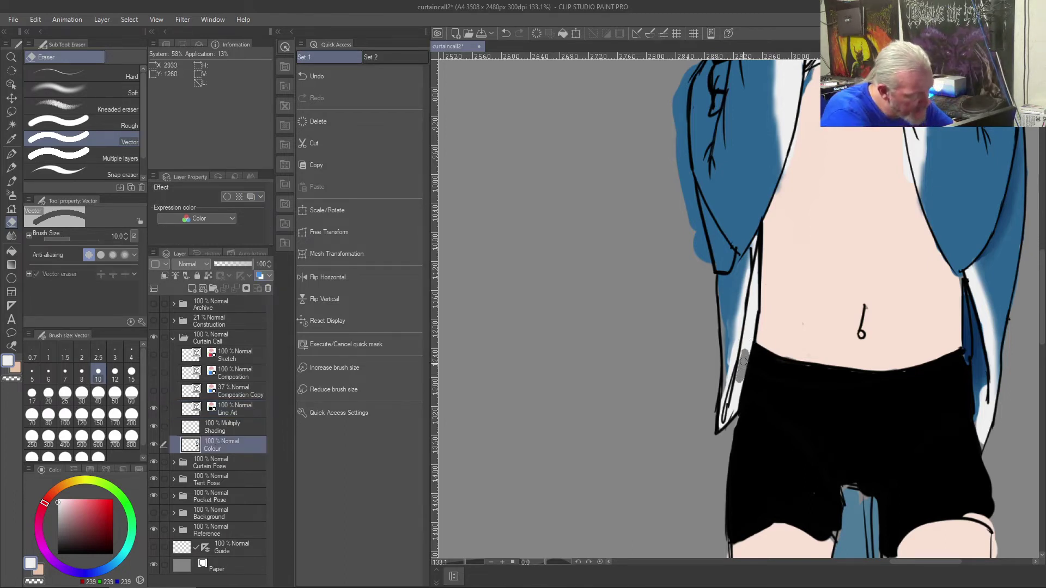
key("b")
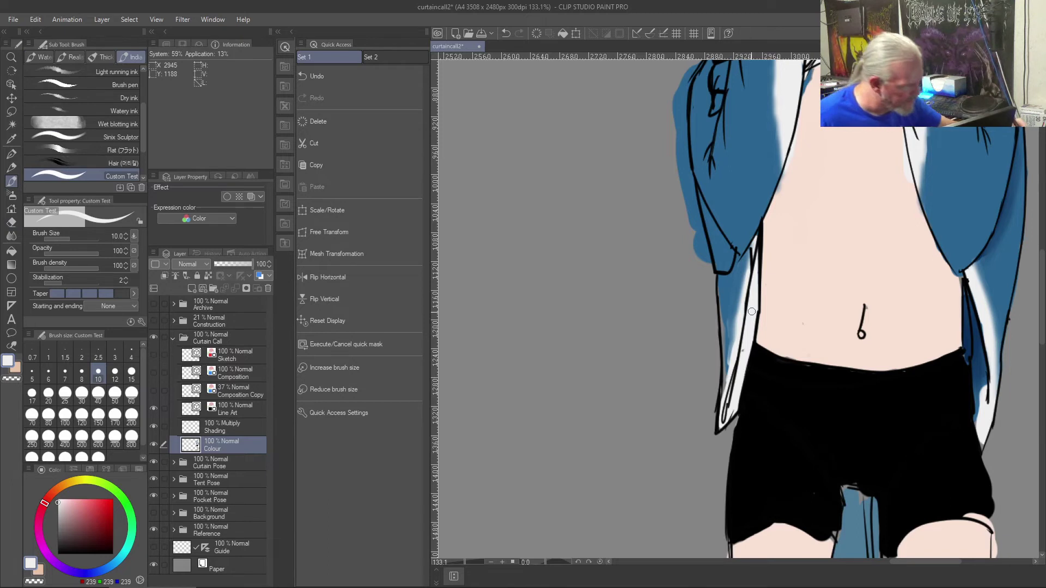
- Erase the blue overflow outside the sleeve's outline on the Colour layer using the transparent colour
key("c")
mouse_move(698, 241)
left_mouse_down()
mouse_move(710, 268)
mouse_move(686, 152)
mouse_move(703, 270)
mouse_move(677, 131)
mouse_move(678, 162)
mouse_move(683, 80)
mouse_move(685, 151)
left_mouse_up()
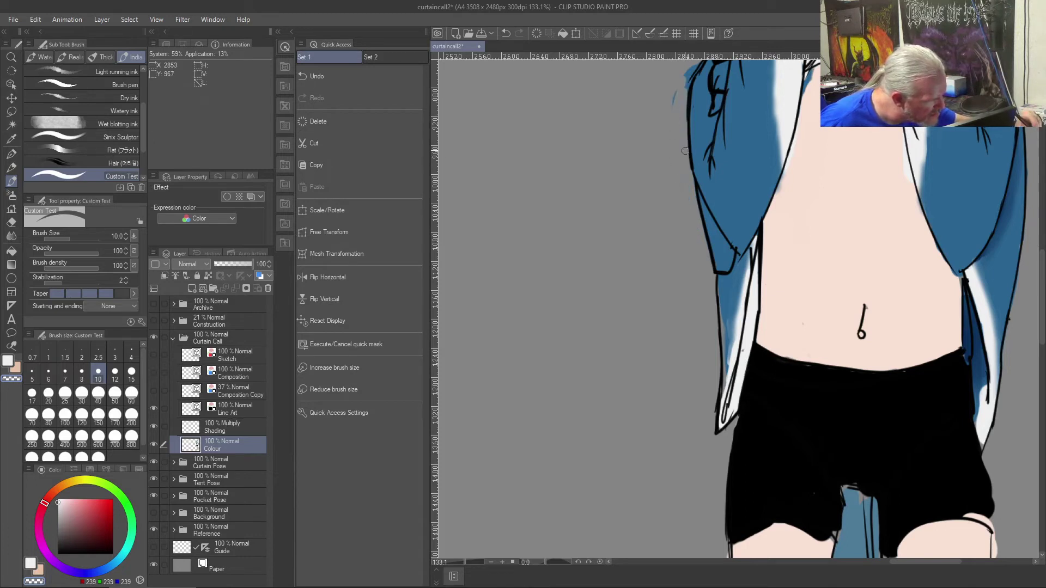
mouse_move(678, 88)
left_mouse_down()
mouse_move(688, 73)
mouse_move(690, 90)
mouse_move(694, 67)
left_mouse_up()
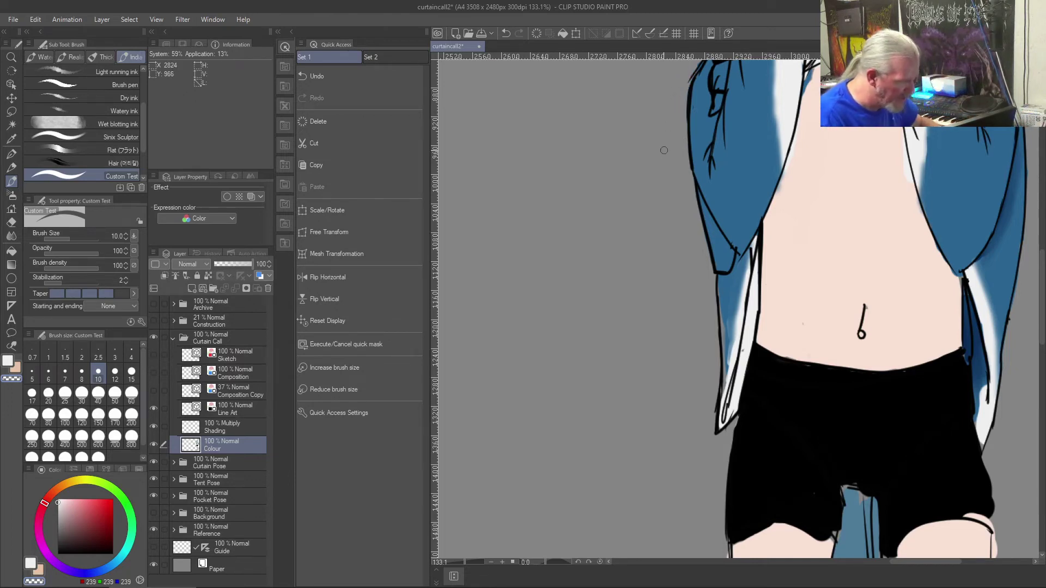
- Erase the stray line outside the sleeve's upper edge on the Line Art layer with the Vector eraser
key("ctrl+0")
scroll(901, 246, "up", 8)
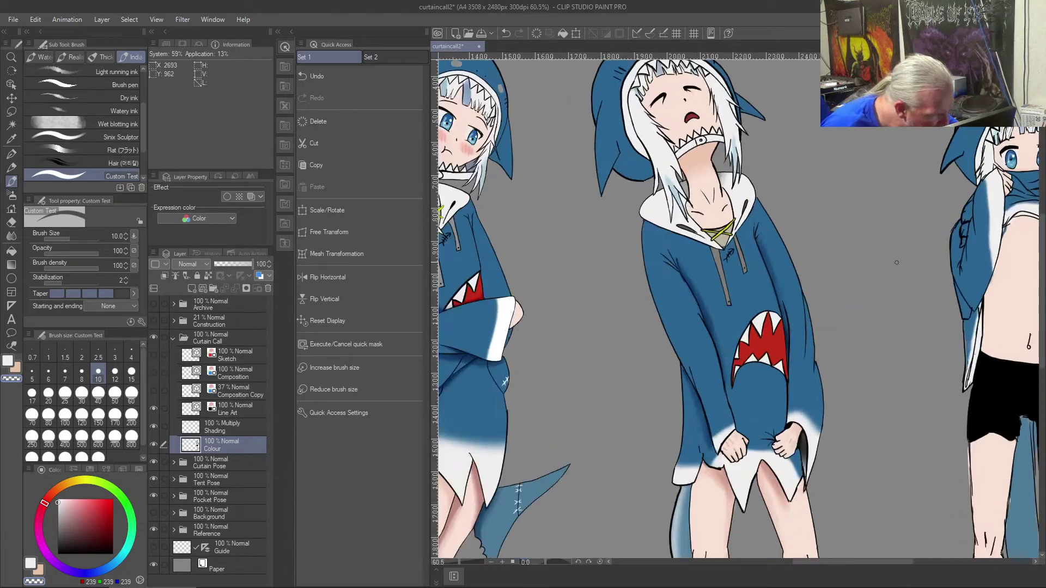
scroll(934, 294, "up", 1)
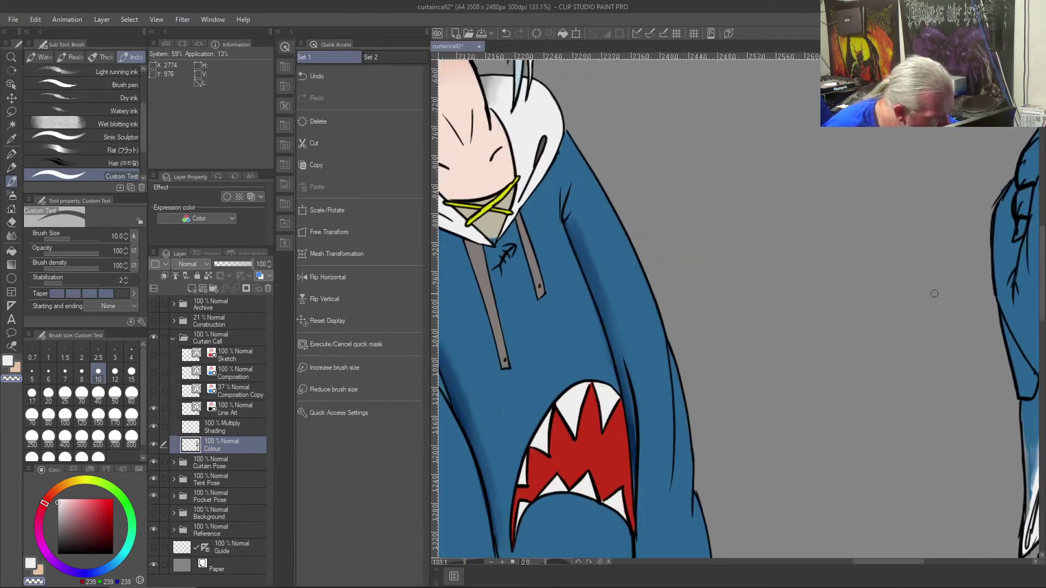
scroll(966, 214, "down", 5)
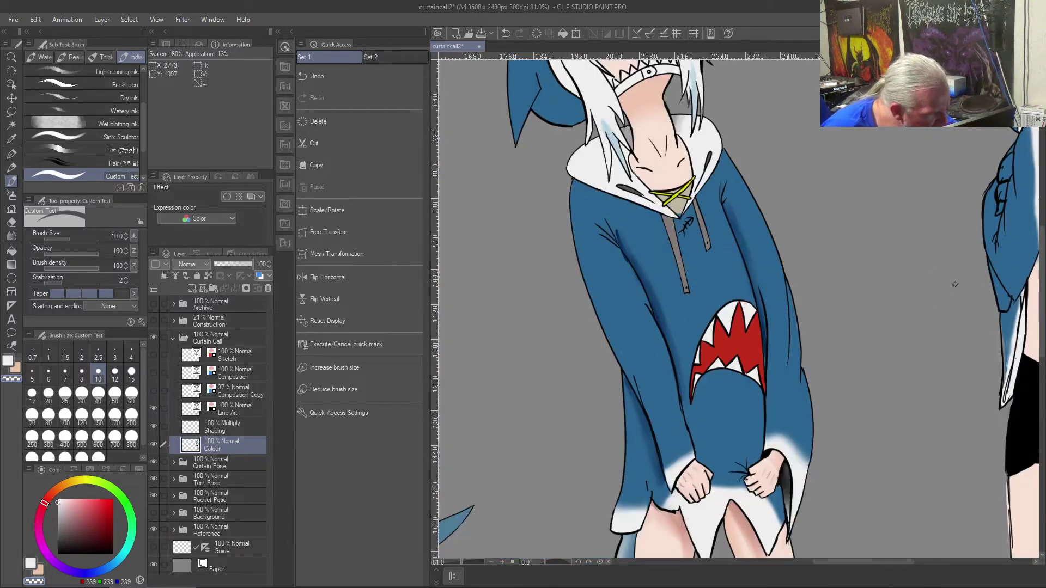
key("j")
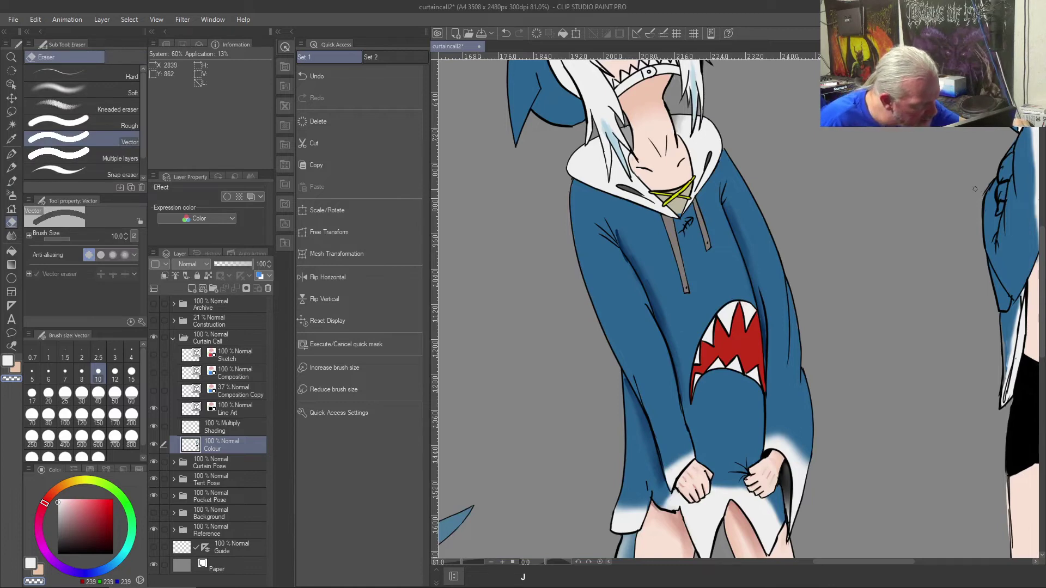
scroll(974, 191, "up", 4)
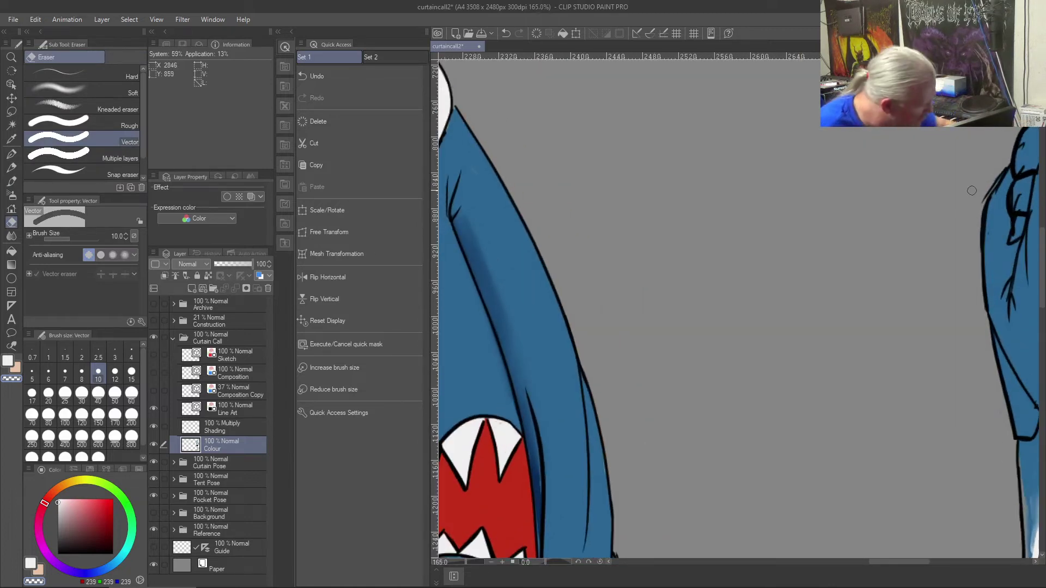
key("alt+bracketright")
key("alt+bracketright")
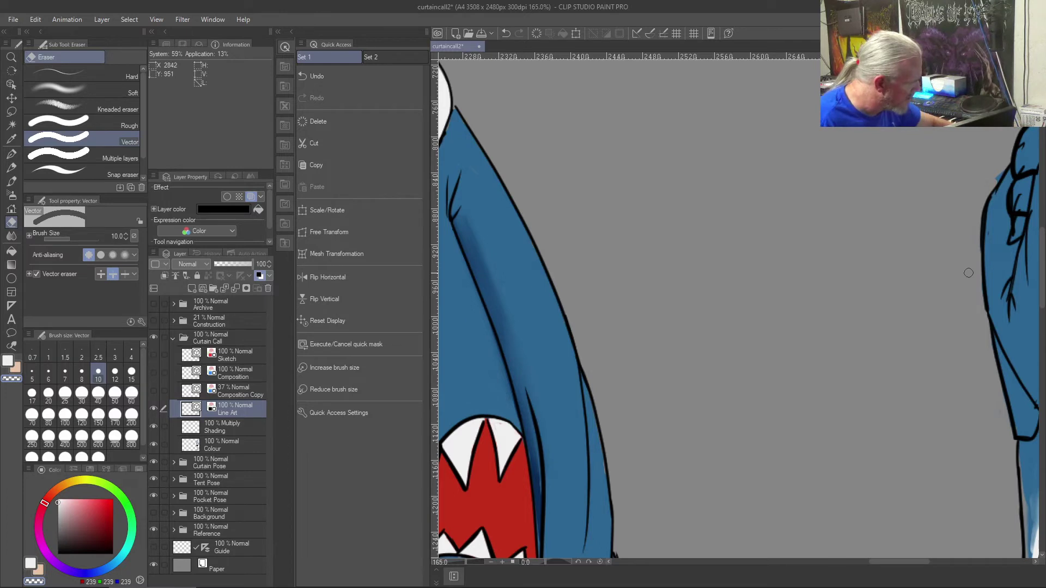
- Remove the leftover blue outside the sleeve's upper edge on the Colour layer with the transparent brush
left_click(224, 446)
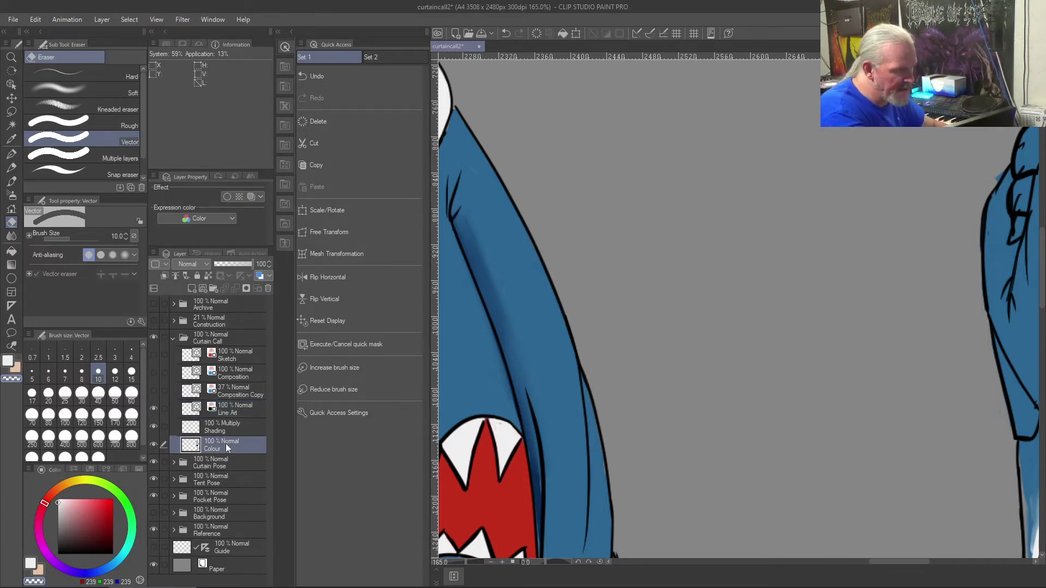
key("b")
mouse_move(993, 181)
left_mouse_down()
mouse_move(1003, 169)
mouse_move(995, 183)
mouse_move(990, 173)
left_mouse_up()
key("c")
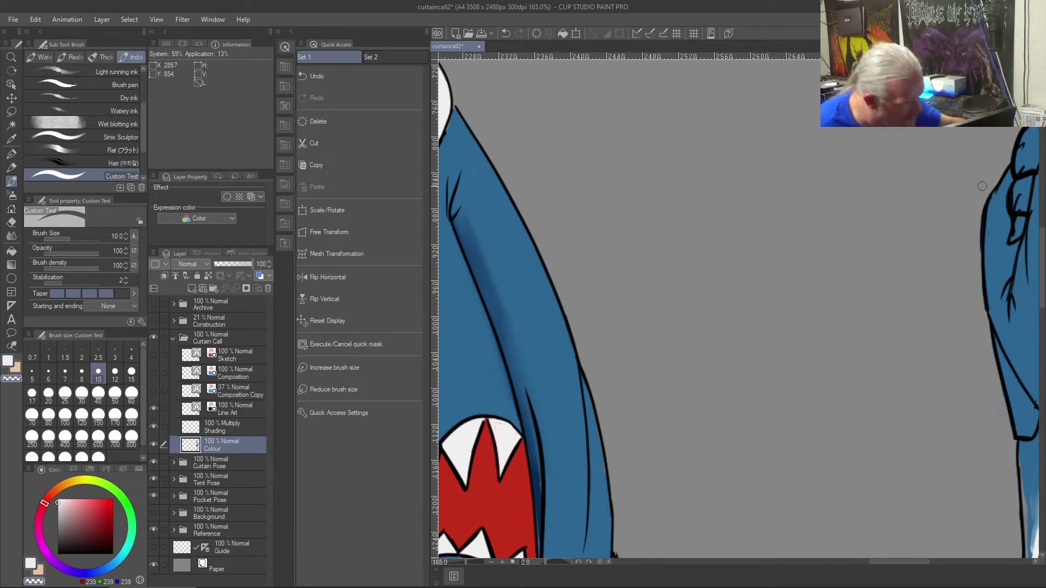
- Examine all four poses together, comparing the finished ones with the fourth pose's shorts and legs
key("ctrl+0")
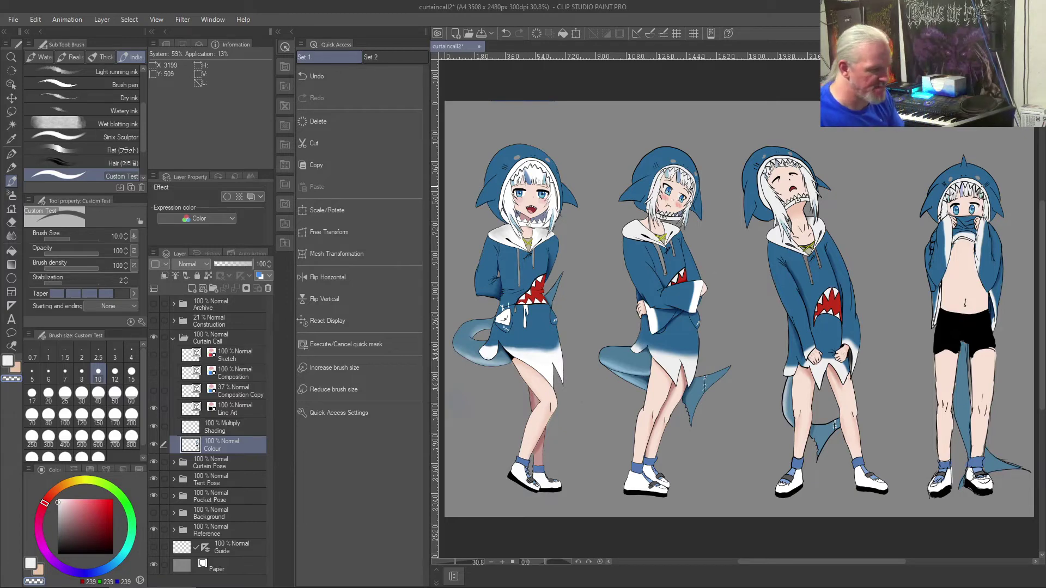
scroll(993, 189, "up", 3)
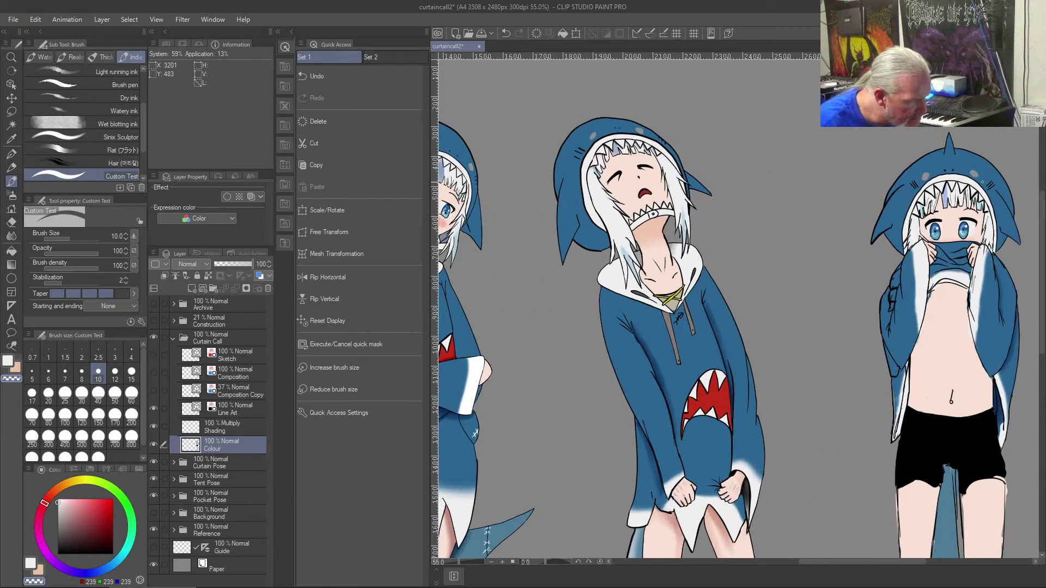
scroll(984, 183, "down", 3)
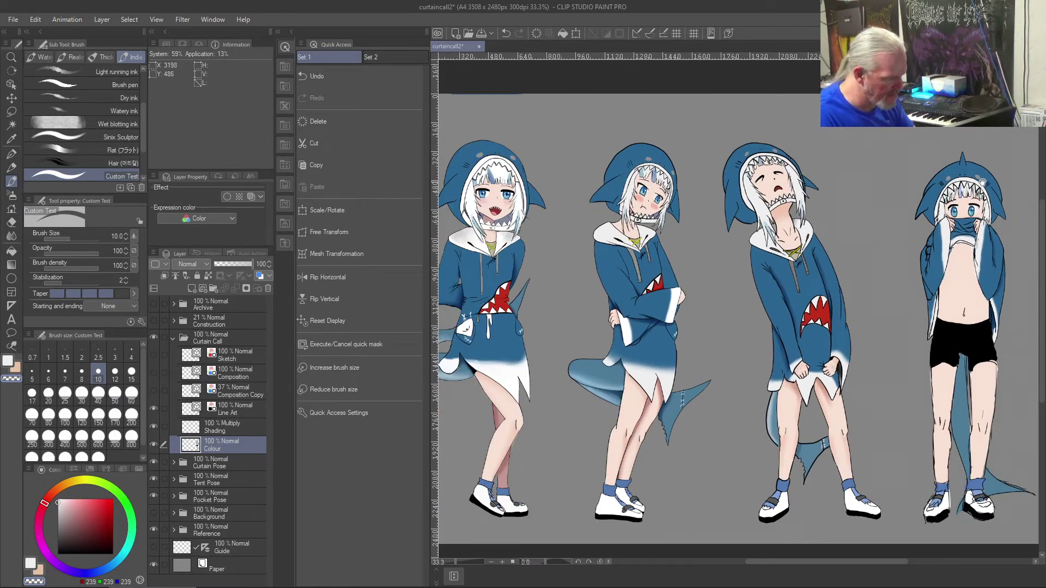
left_click_drag(731, 439, 645, 399)
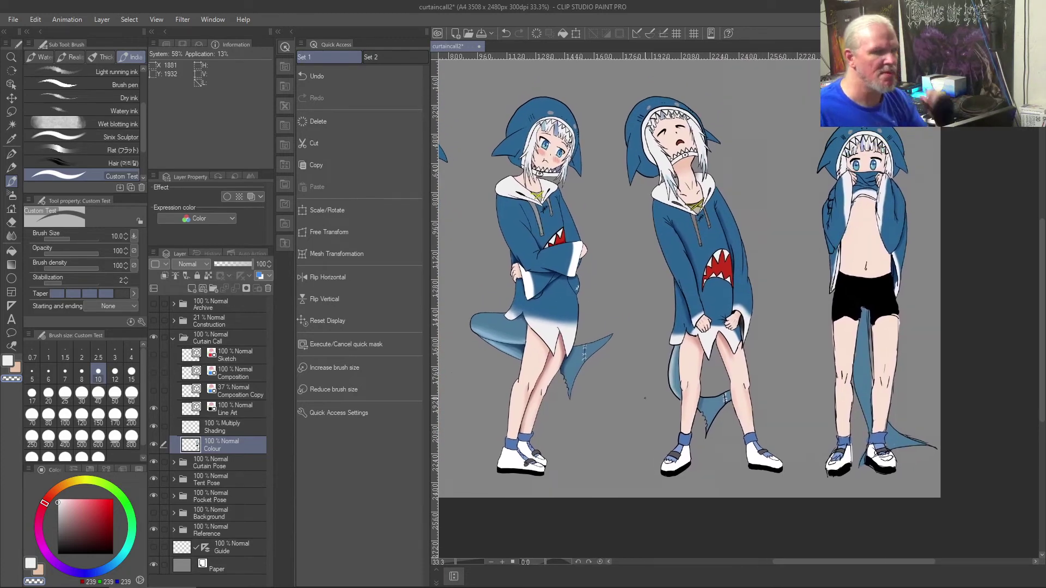
scroll(645, 398, "up", 2)
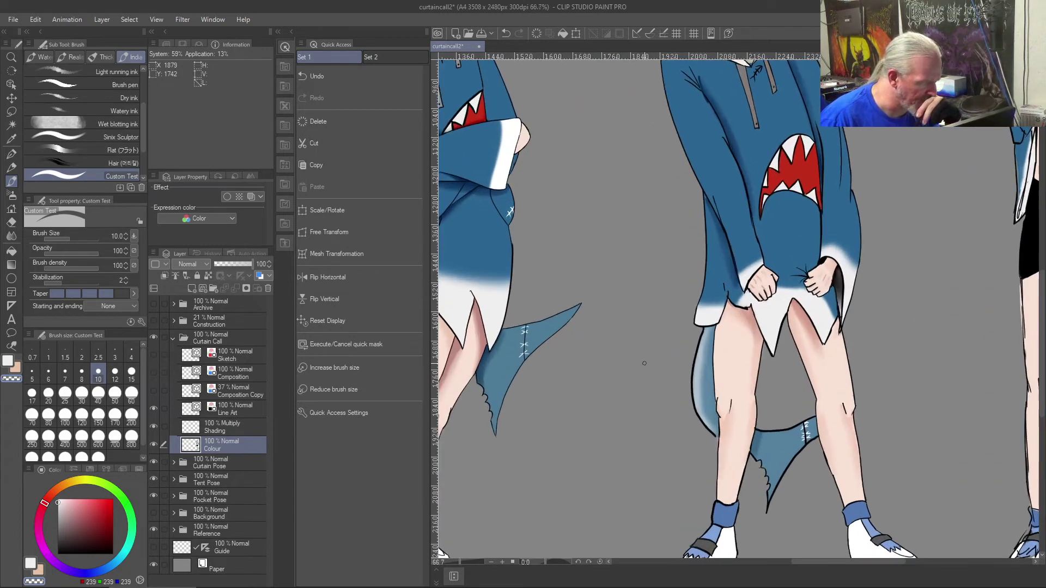
scroll(644, 364, "up", 1)
mouse_move(926, 296)
left_mouse_down()
mouse_move(666, 311)
mouse_move(608, 329)
left_mouse_up()
scroll(608, 329, "up", 2)
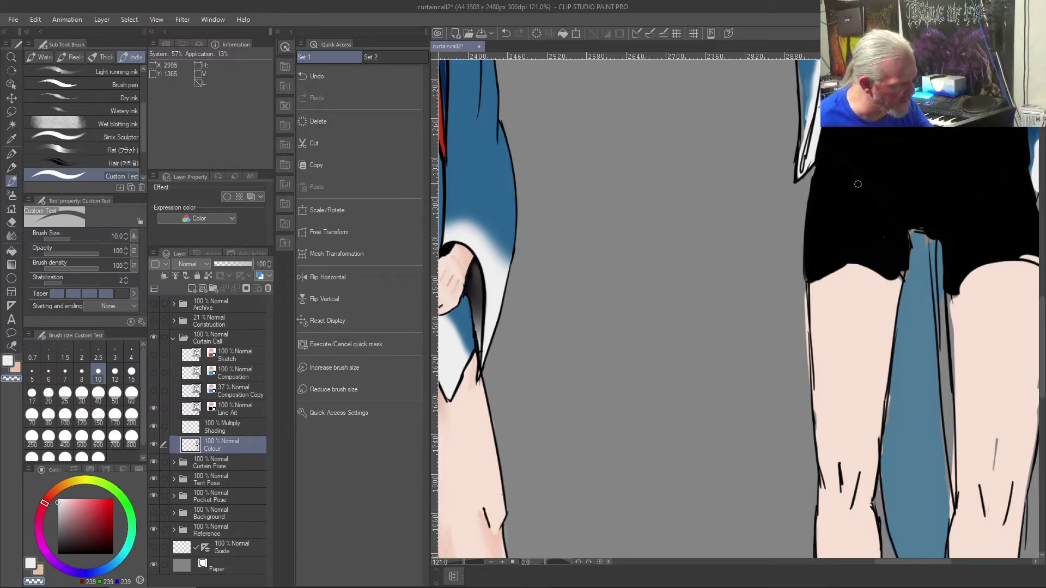
- Switch the drawing colour to pure white and undo the light-grey highlight strokes on the shorts
left_click_drag(862, 220, 862, 243)
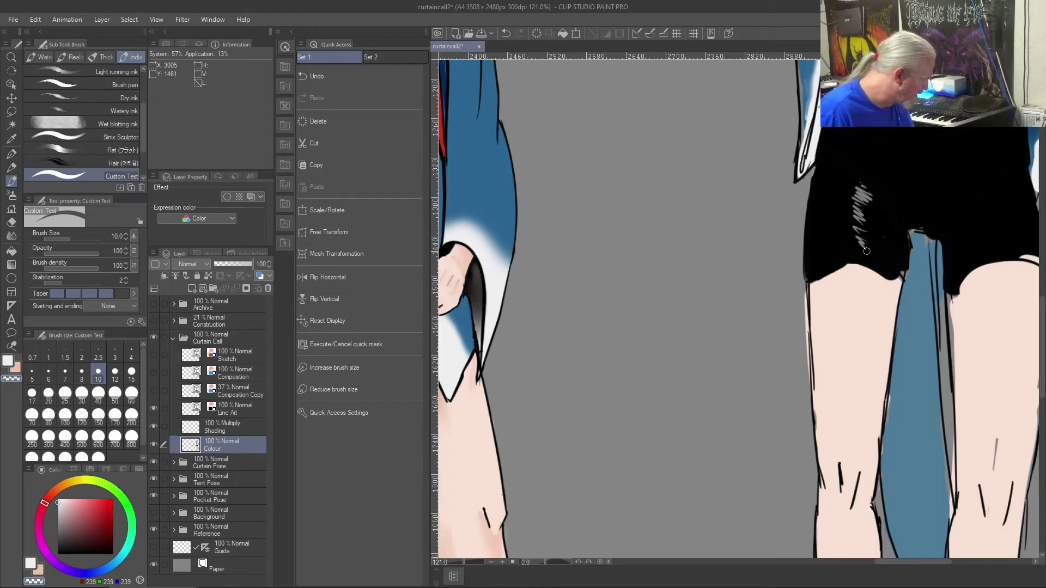
left_click(45, 504)
left_click_drag(44, 504, 51, 493)
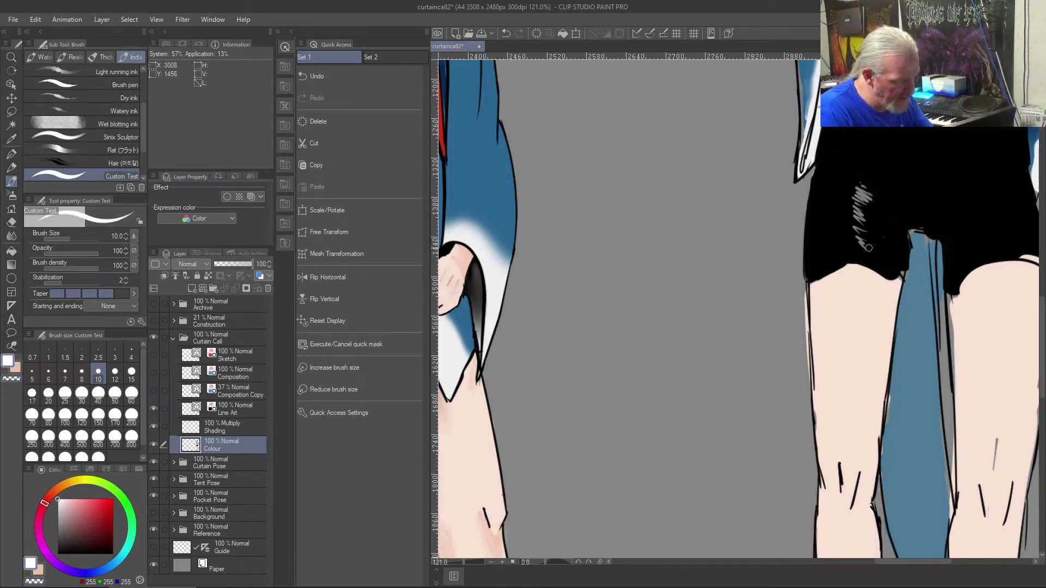
key("ctrl+z")
key("ctrl+z")
key("ctrl+z")
key("ctrl+z")
key("ctrl+z")
key("ctrl+z")
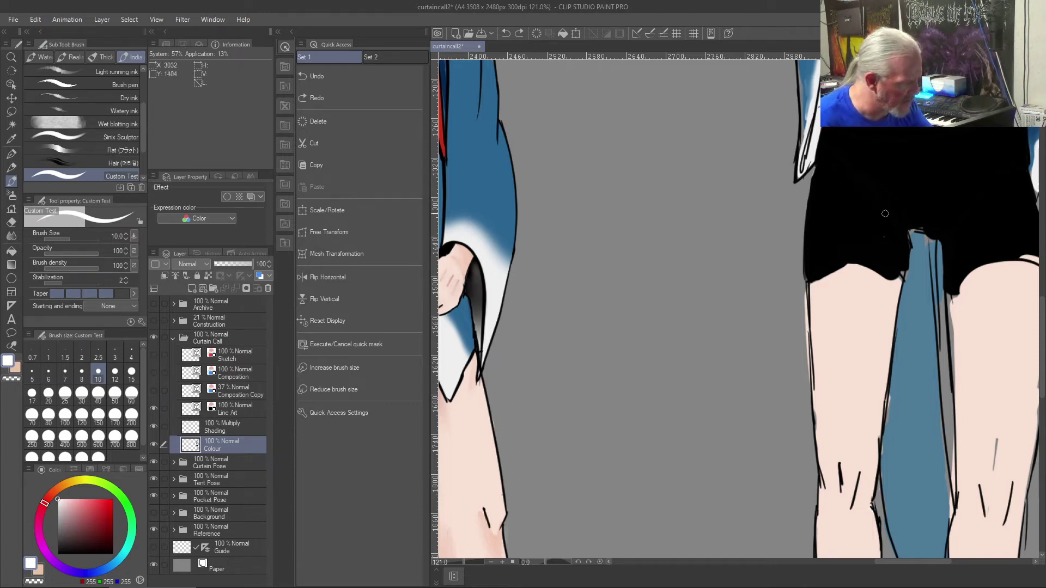
- Paint white hatched highlights on both legs and hips of the black shorts with the Custom Test brush at size 10
left_click_drag(854, 180, 883, 205)
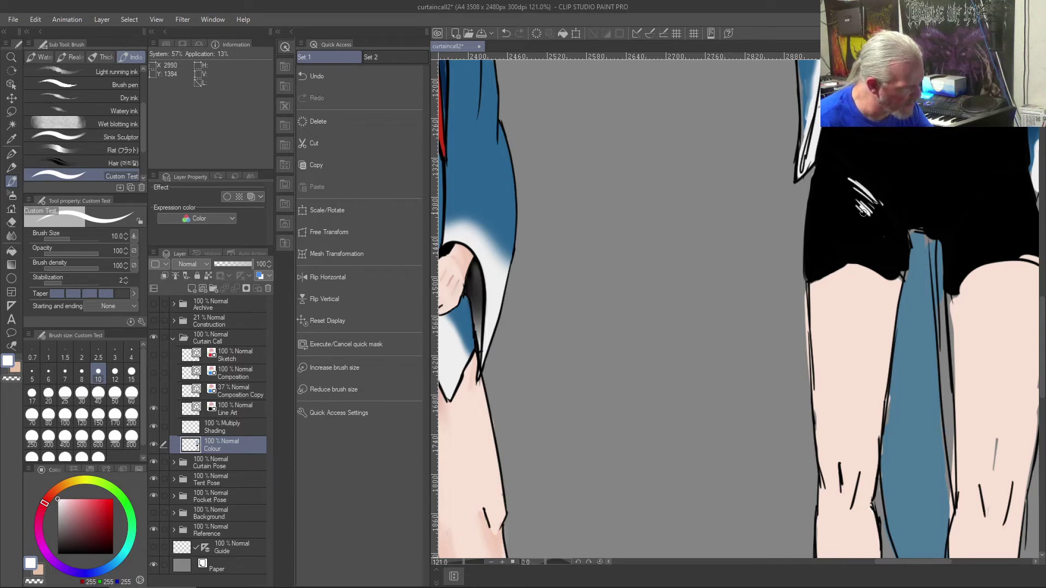
left_click_drag(866, 231, 863, 245)
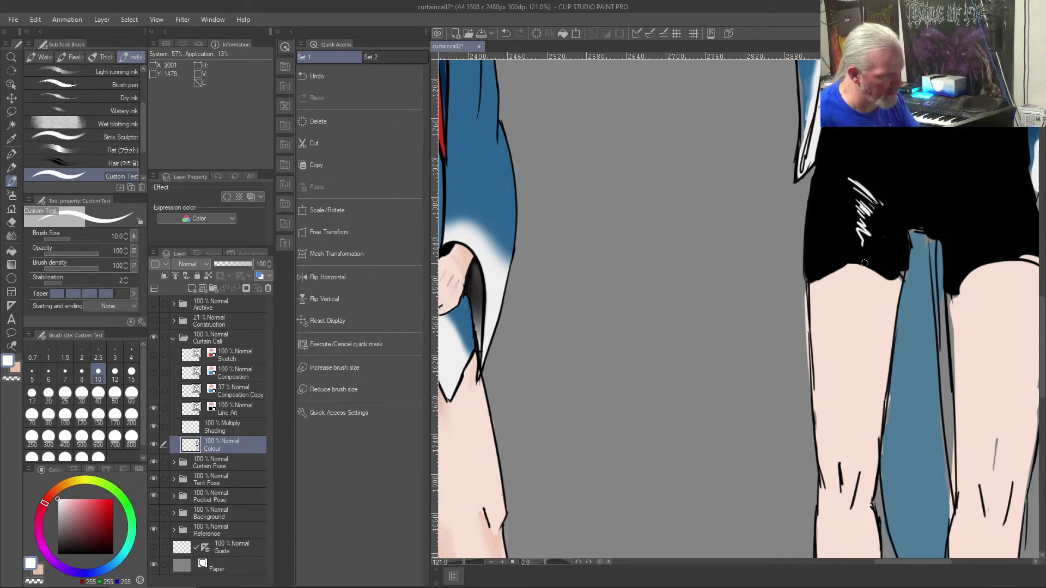
left_click_drag(971, 192, 961, 259)
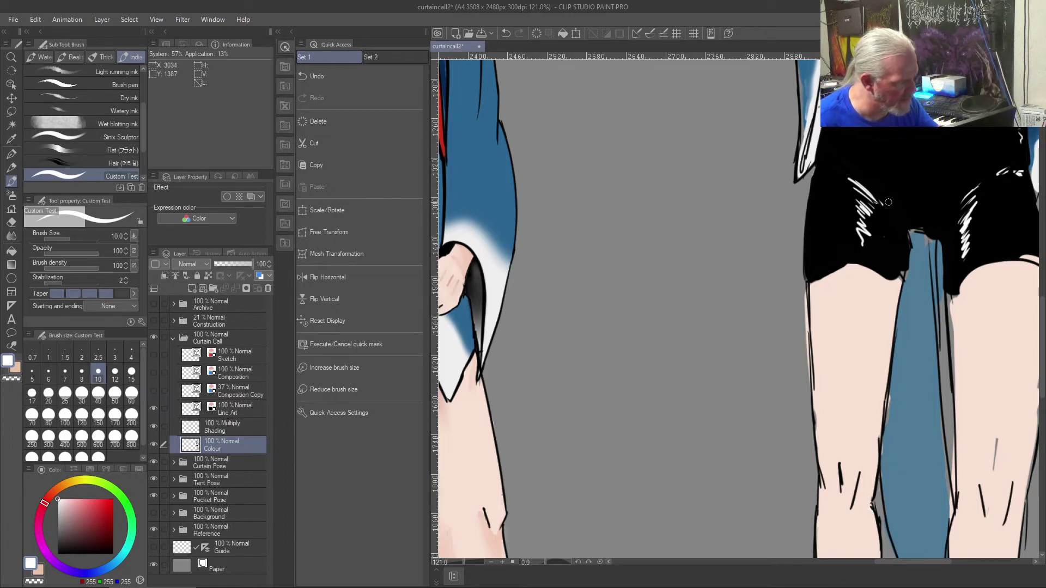
left_click_drag(884, 211, 875, 218)
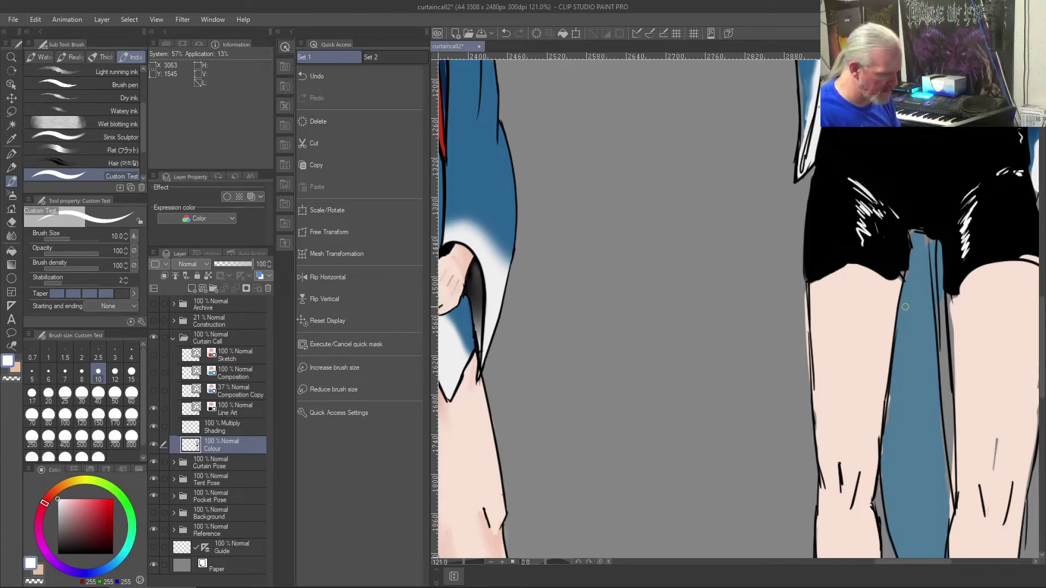
- Smudge the white highlight strokes into the black of the shorts on both legs and hips with the Blend tool at size 15
key("ctrl+0")
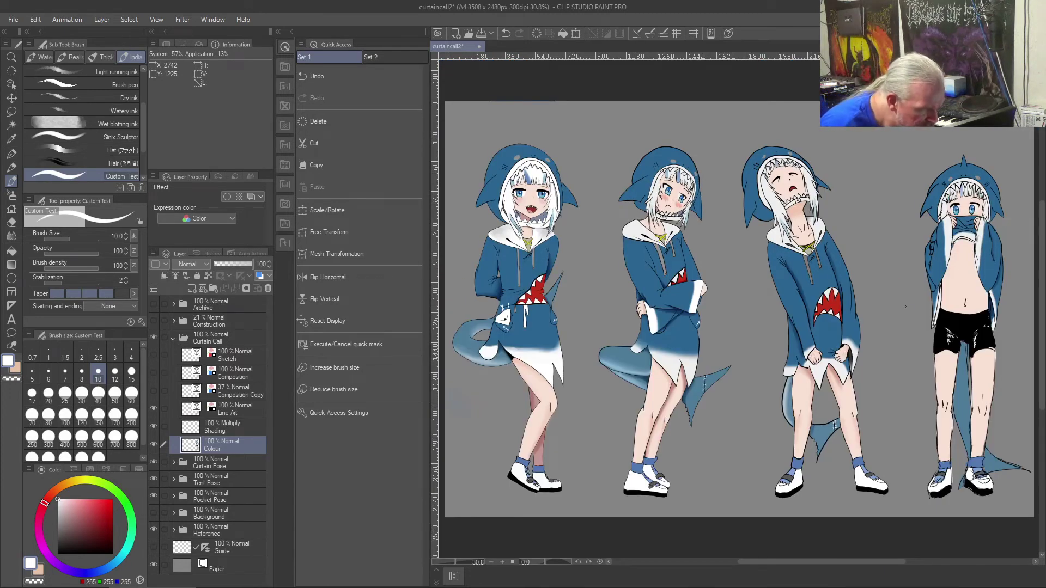
scroll(906, 307, "up", 3)
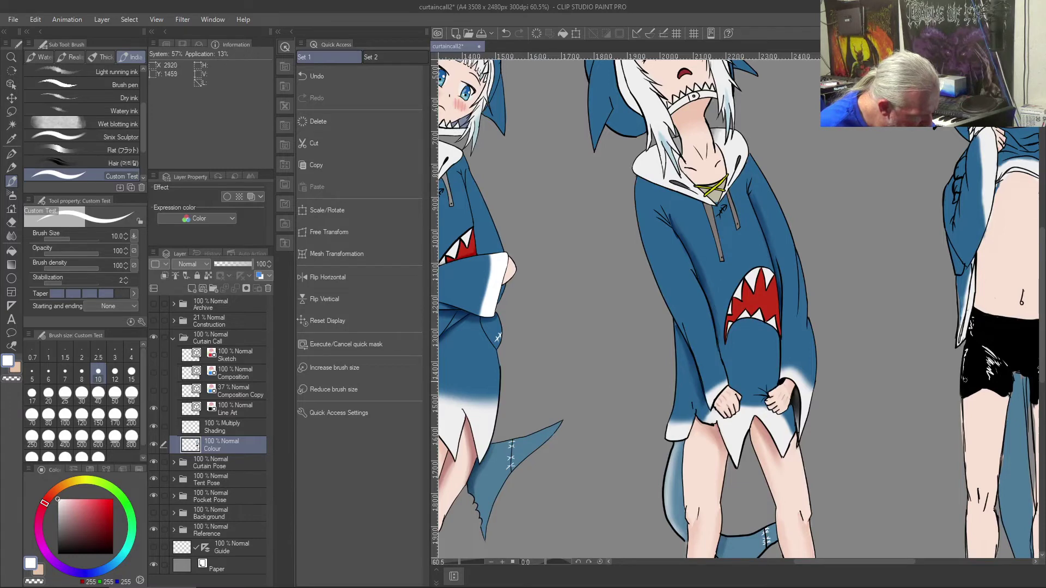
scroll(968, 375, "down", 2)
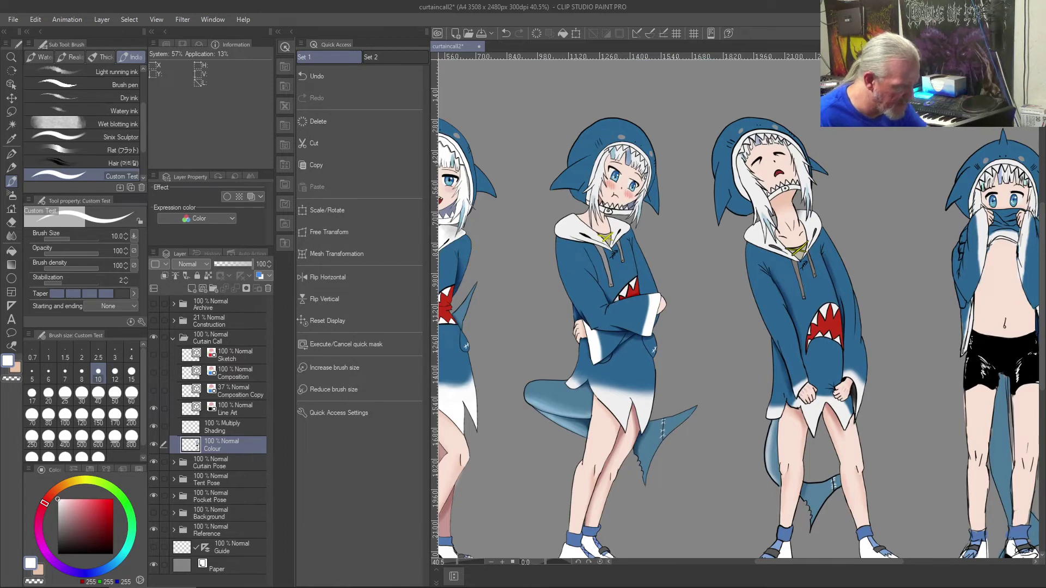
scroll(990, 376, "up", 7)
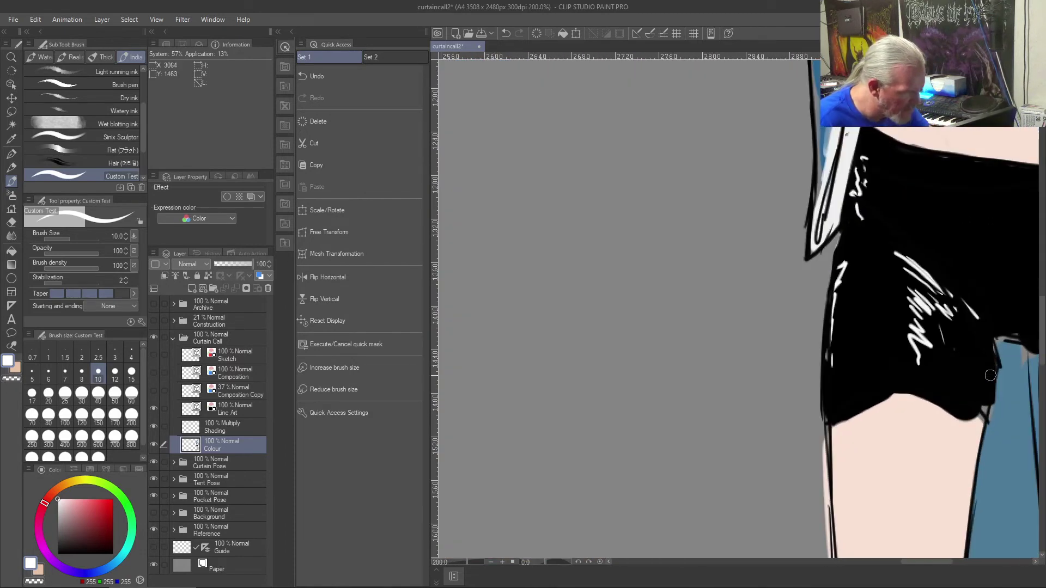
scroll(672, 322, "right", 5)
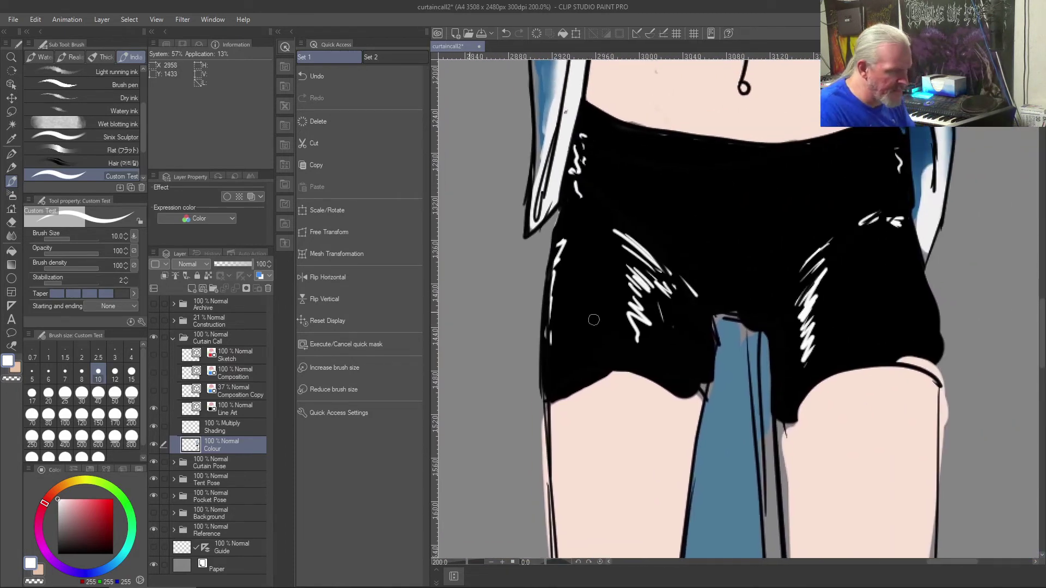
key("j")
mouse_move(588, 128)
left_mouse_down()
mouse_move(582, 217)
mouse_move(583, 148)
left_mouse_up()
mouse_move(566, 278)
left_mouse_down()
mouse_move(568, 245)
mouse_move(553, 335)
mouse_move(586, 134)
mouse_move(578, 206)
mouse_move(586, 138)
mouse_move(606, 220)
mouse_move(585, 146)
mouse_move(599, 158)
mouse_move(580, 159)
mouse_move(590, 188)
mouse_move(578, 186)
mouse_move(581, 216)
mouse_move(584, 204)
mouse_move(570, 204)
mouse_move(609, 201)
mouse_move(594, 165)
mouse_move(618, 164)
left_mouse_up()
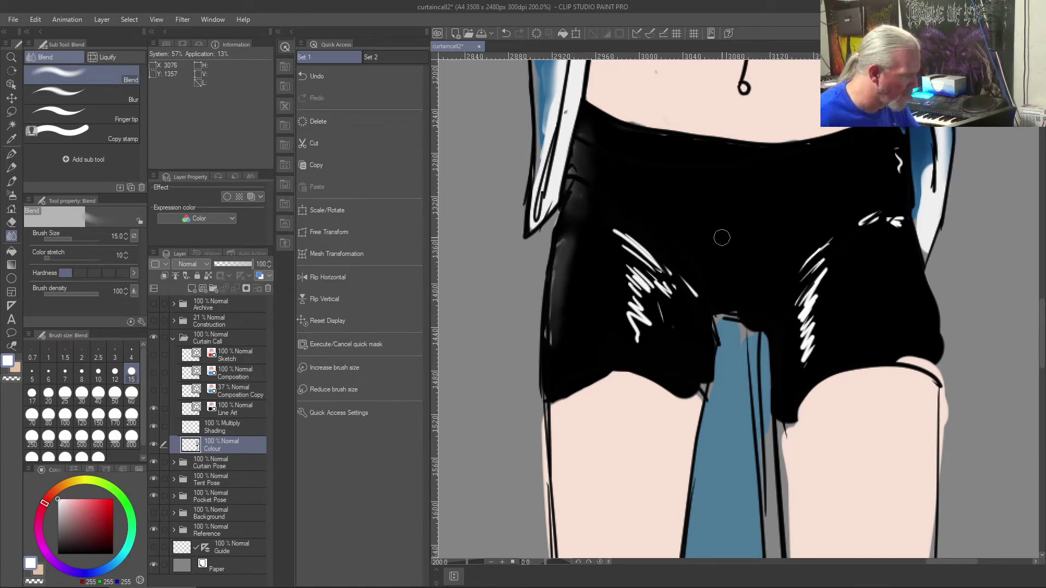
mouse_move(646, 251)
left_mouse_down()
mouse_move(699, 300)
mouse_move(635, 278)
mouse_move(642, 343)
mouse_move(627, 283)
mouse_move(671, 271)
mouse_move(690, 297)
mouse_move(627, 256)
mouse_move(607, 280)
mouse_move(635, 346)
mouse_move(654, 289)
mouse_move(632, 267)
mouse_move(667, 265)
mouse_move(685, 298)
mouse_move(603, 285)
mouse_move(656, 354)
mouse_move(614, 270)
mouse_move(708, 307)
mouse_move(700, 280)
mouse_move(609, 248)
mouse_move(630, 334)
left_mouse_up()
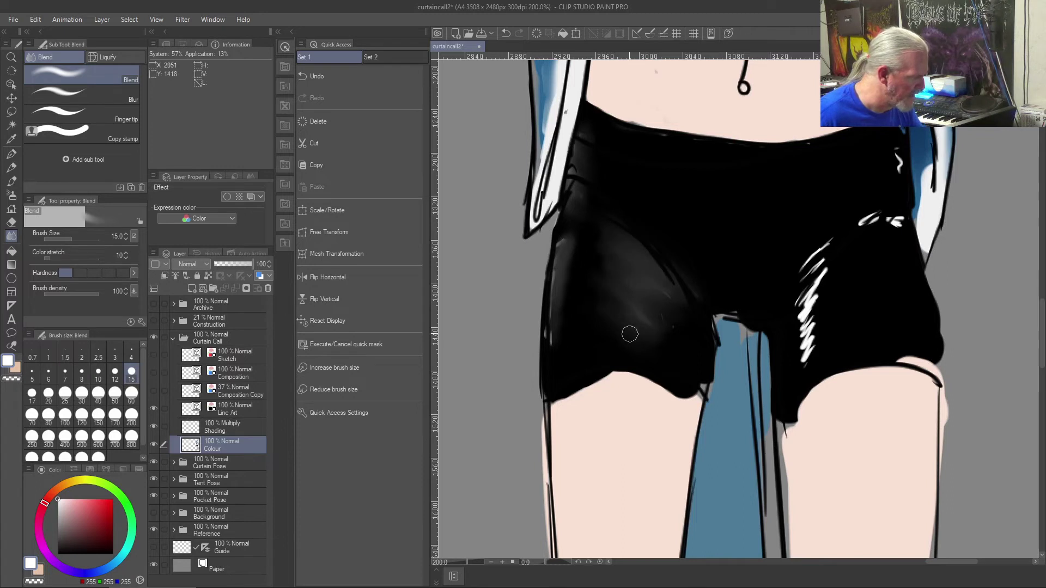
mouse_move(722, 297)
left_mouse_down()
mouse_move(792, 282)
mouse_move(808, 295)
mouse_move(801, 316)
mouse_move(822, 341)
mouse_move(800, 354)
mouse_move(834, 284)
mouse_move(808, 343)
left_mouse_up()
mouse_move(863, 223)
left_mouse_down()
mouse_move(888, 220)
mouse_move(871, 221)
mouse_move(900, 159)
left_mouse_up()
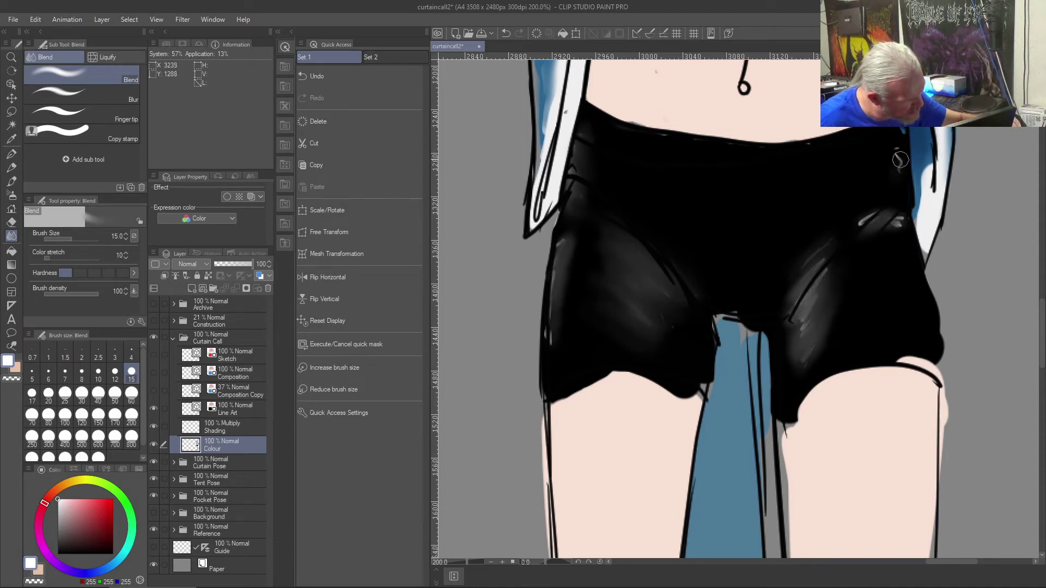
- Soften the remaining streaks in the highlights on both thighs and the hip of the shorts with the Blend tool
key("ctrl+0")
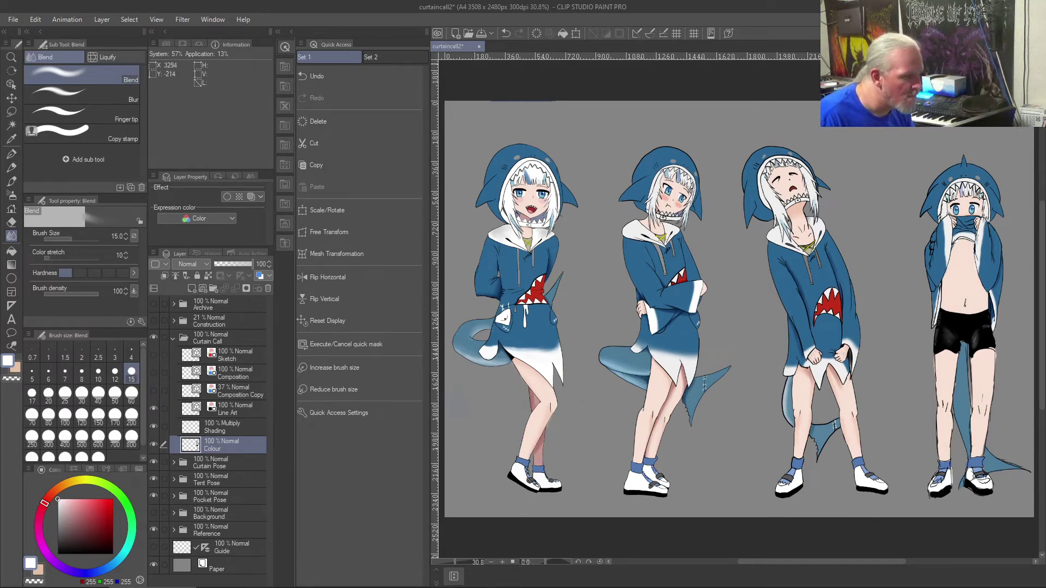
scroll(1015, 334, "up", 2)
scroll(1014, 334, "up", 6)
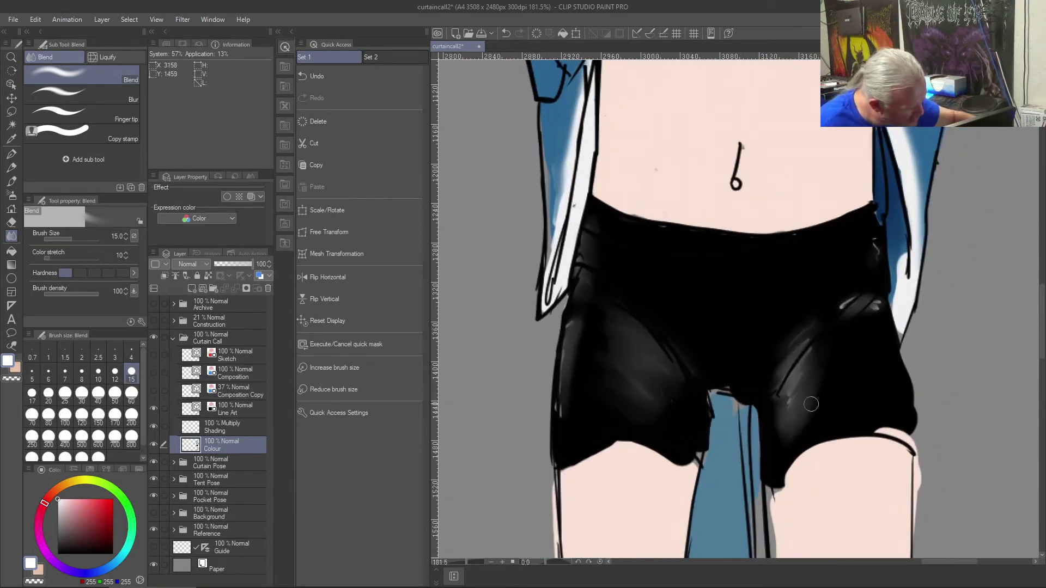
mouse_move(819, 325)
left_mouse_down()
mouse_move(775, 388)
mouse_move(802, 372)
left_mouse_up()
mouse_move(769, 434)
left_mouse_down()
mouse_move(836, 364)
mouse_move(788, 421)
mouse_move(839, 387)
left_mouse_up()
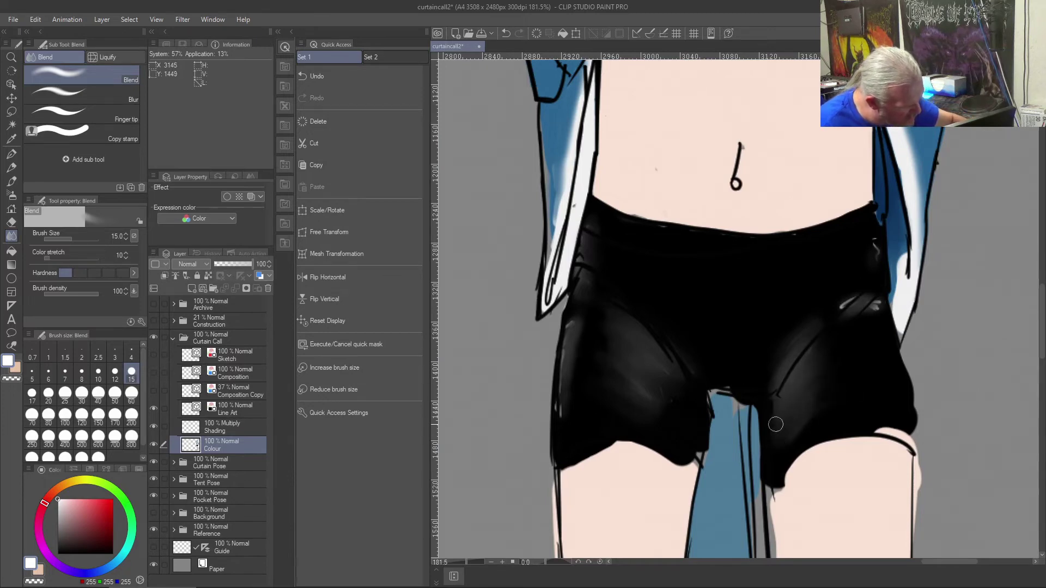
left_click_drag(773, 409, 789, 369)
left_click_drag(852, 329, 851, 325)
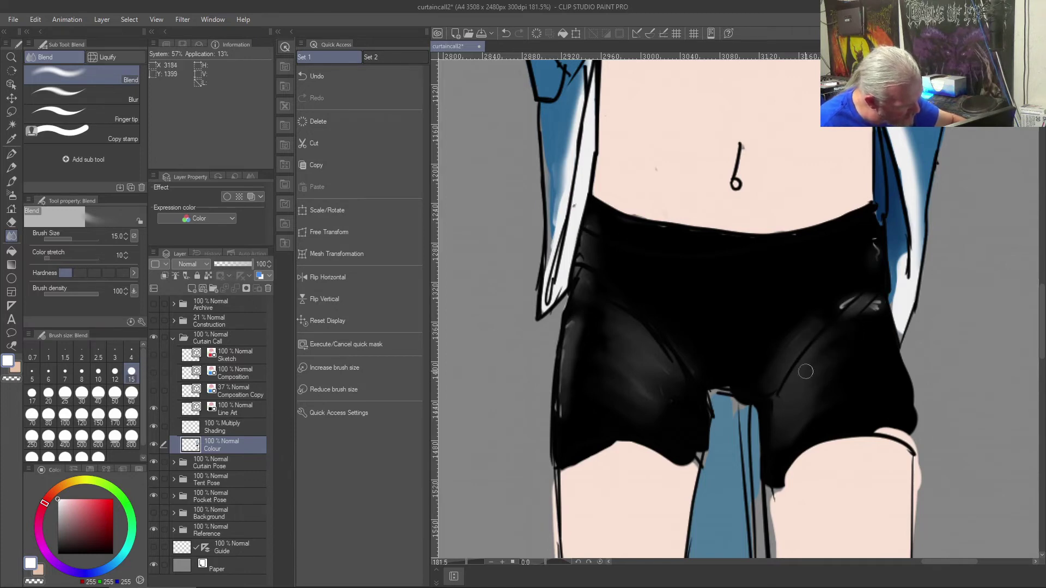
mouse_move(811, 389)
left_mouse_down()
mouse_move(841, 359)
mouse_move(782, 380)
mouse_move(840, 335)
mouse_move(798, 370)
mouse_move(796, 341)
mouse_move(824, 329)
mouse_move(790, 359)
mouse_move(874, 300)
mouse_move(827, 317)
mouse_move(874, 295)
mouse_move(835, 311)
mouse_move(884, 312)
mouse_move(825, 319)
mouse_move(859, 303)
mouse_move(817, 308)
mouse_move(870, 293)
mouse_move(819, 314)
mouse_move(870, 274)
mouse_move(865, 253)
mouse_move(841, 266)
mouse_move(876, 243)
mouse_move(834, 247)
mouse_move(876, 235)
mouse_move(830, 260)
mouse_move(866, 250)
mouse_move(836, 272)
mouse_move(870, 279)
mouse_move(840, 292)
mouse_move(867, 285)
mouse_move(831, 305)
mouse_move(874, 306)
mouse_move(806, 322)
mouse_move(872, 295)
mouse_move(793, 341)
mouse_move(844, 313)
mouse_move(786, 364)
mouse_move(817, 358)
mouse_move(789, 385)
mouse_move(818, 365)
left_mouse_up()
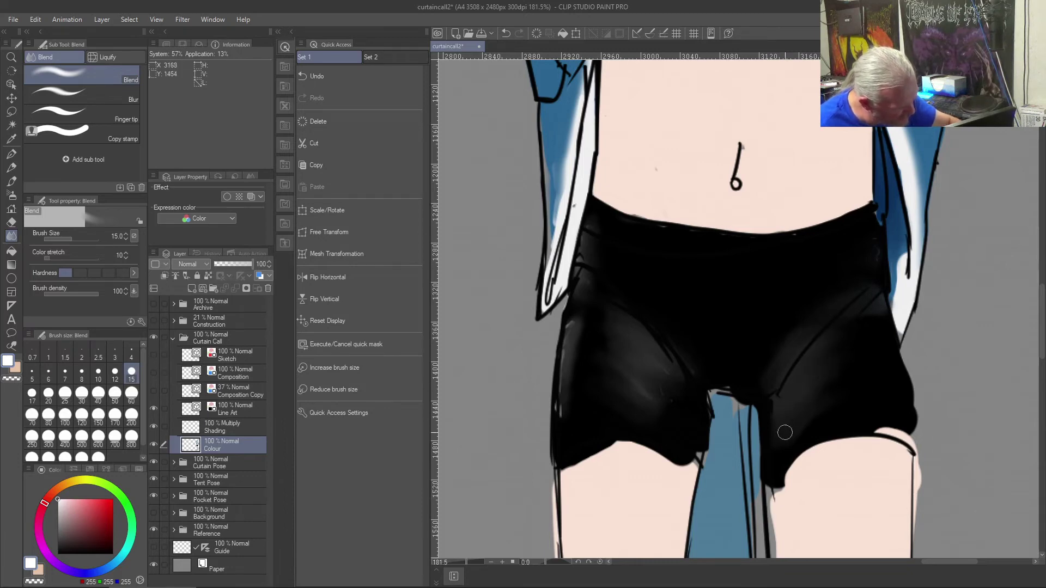
mouse_move(778, 410)
left_mouse_down()
mouse_move(650, 362)
mouse_move(678, 375)
mouse_move(612, 320)
mouse_move(664, 387)
mouse_move(613, 344)
mouse_move(618, 358)
mouse_move(664, 375)
mouse_move(597, 378)
mouse_move(653, 409)
mouse_move(600, 405)
mouse_move(638, 388)
mouse_move(611, 380)
mouse_move(660, 399)
mouse_move(600, 374)
mouse_move(673, 400)
mouse_move(608, 359)
mouse_move(674, 394)
mouse_move(615, 345)
mouse_move(677, 391)
mouse_move(619, 327)
mouse_move(672, 372)
mouse_move(646, 328)
left_mouse_up()
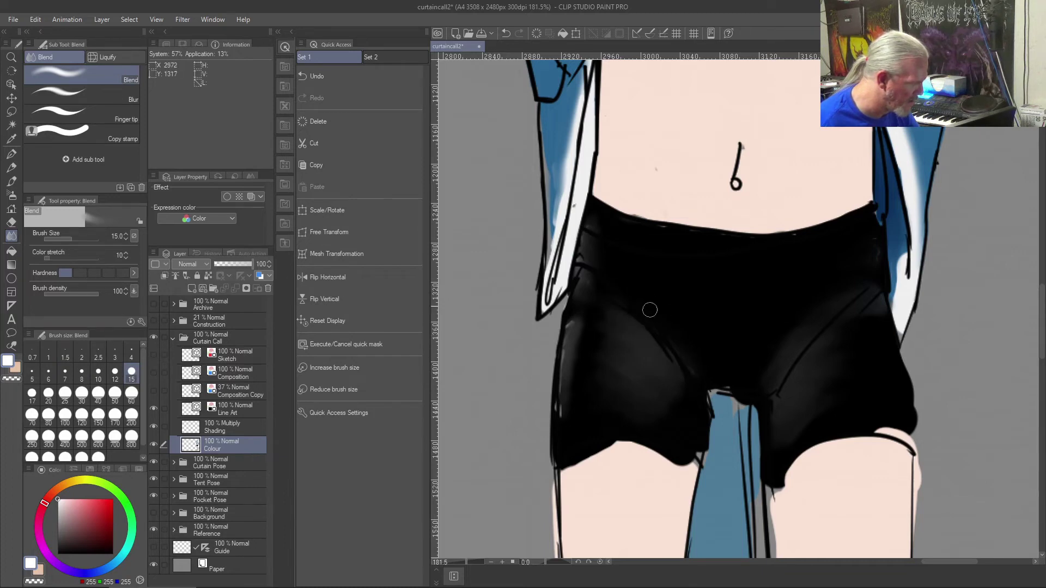
- Blend the shorts' shading along both outer thighs and remove the black smudges outside the outline with the transparent brush
mouse_move(566, 330)
left_mouse_down()
mouse_move(593, 348)
mouse_move(562, 360)
mouse_move(578, 366)
mouse_move(541, 390)
mouse_move(576, 383)
mouse_move(539, 403)
mouse_move(562, 406)
mouse_move(540, 423)
mouse_move(579, 404)
mouse_move(541, 426)
mouse_move(561, 416)
left_mouse_up()
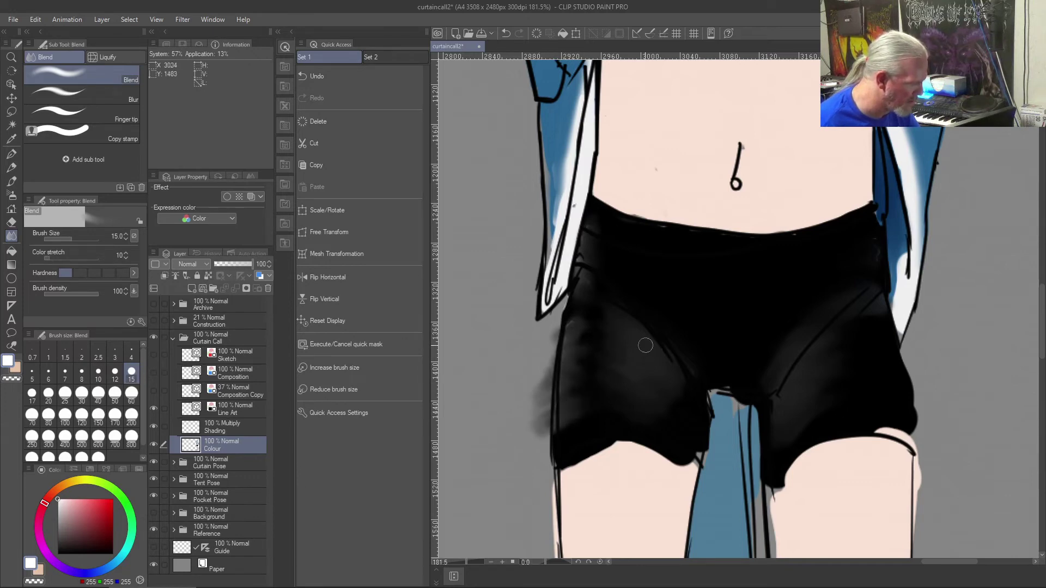
mouse_move(873, 325)
left_mouse_down()
mouse_move(903, 334)
mouse_move(870, 333)
mouse_move(894, 343)
mouse_move(864, 343)
mouse_move(899, 351)
mouse_move(875, 350)
mouse_move(911, 365)
mouse_move(884, 362)
mouse_move(916, 388)
mouse_move(874, 379)
mouse_move(916, 401)
mouse_move(885, 363)
left_mouse_up()
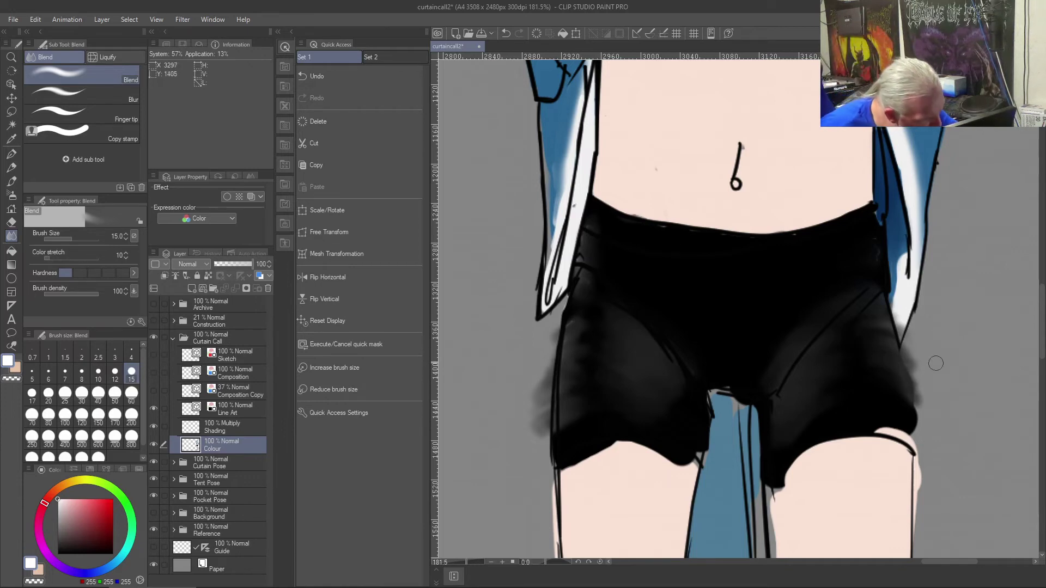
key("b")
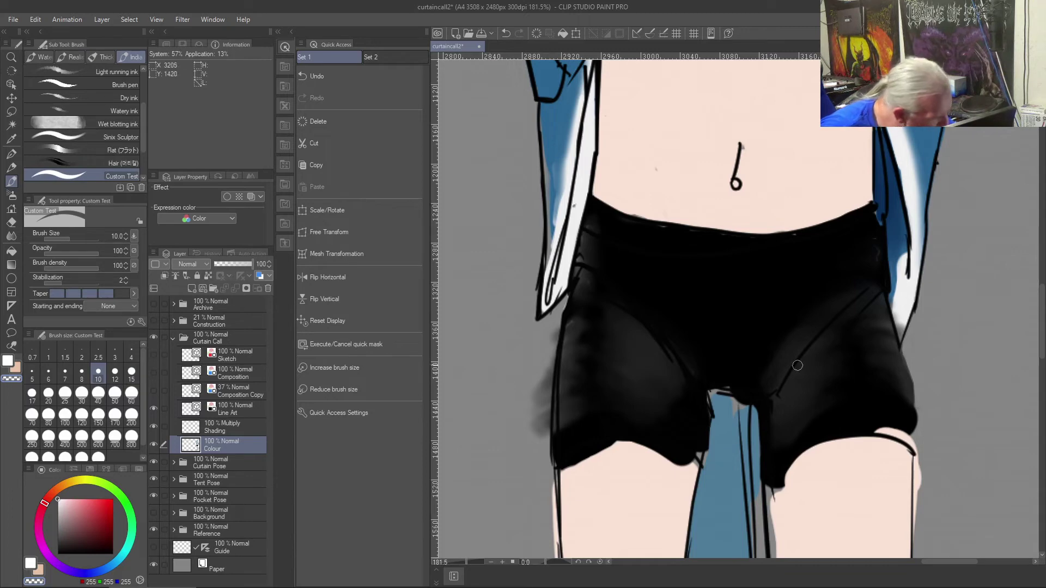
mouse_move(547, 330)
left_mouse_down()
mouse_move(550, 393)
mouse_move(546, 419)
mouse_move(546, 372)
mouse_move(534, 437)
left_mouse_up()
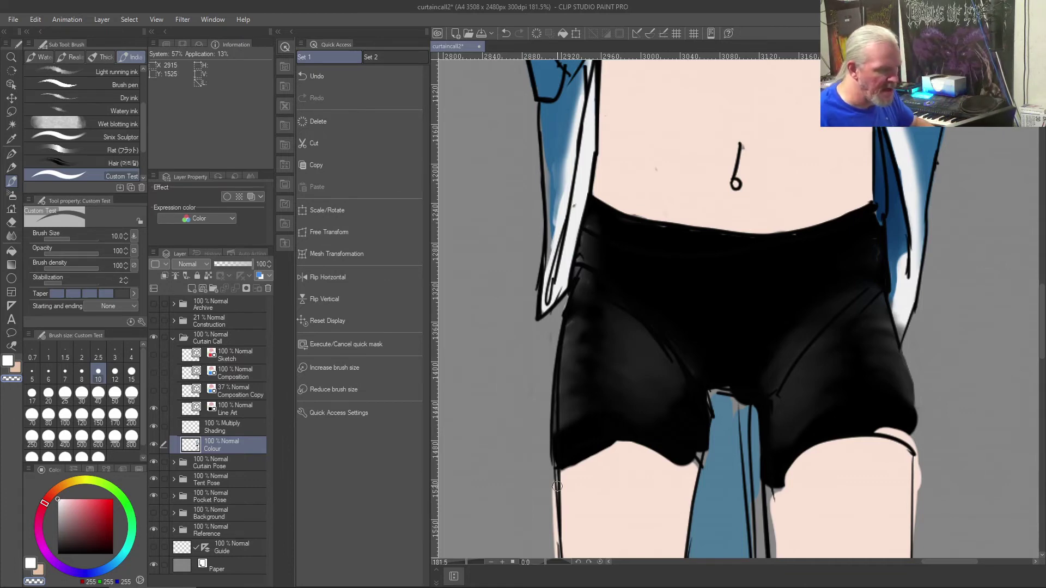
- Erase the inner crease lines on both legs of the shorts from the Line Art layer with the Vector eraser
key("e")
mouse_move(782, 398)
left_mouse_down()
mouse_move(762, 368)
mouse_move(773, 401)
left_mouse_up()
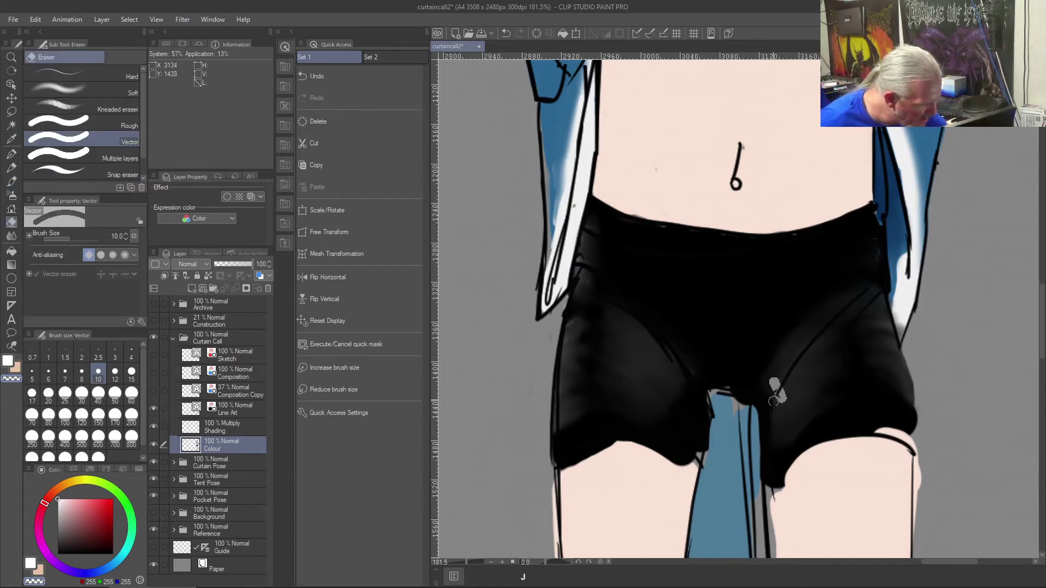
key("ctrl+z")
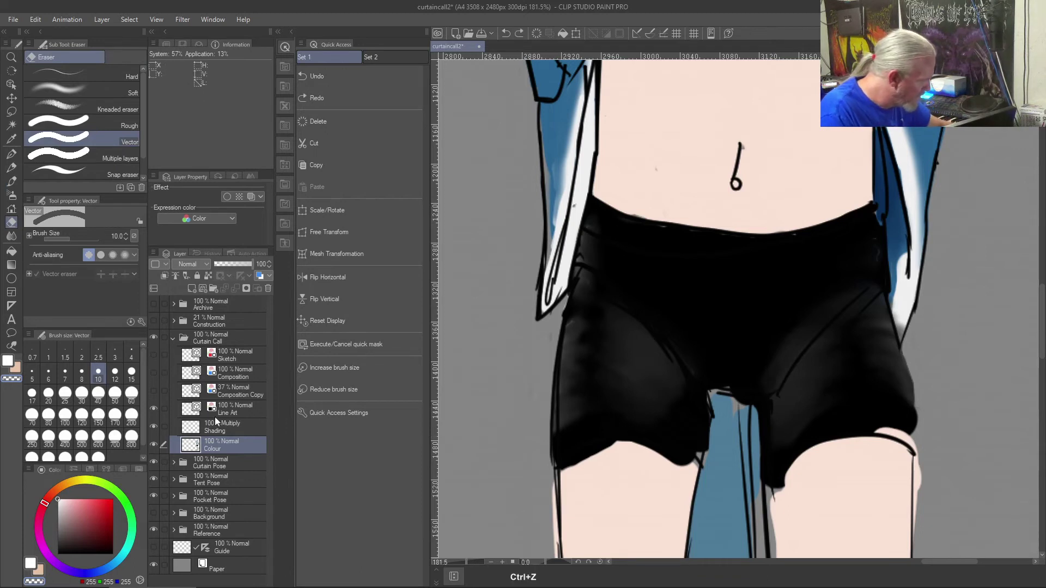
left_click(216, 415)
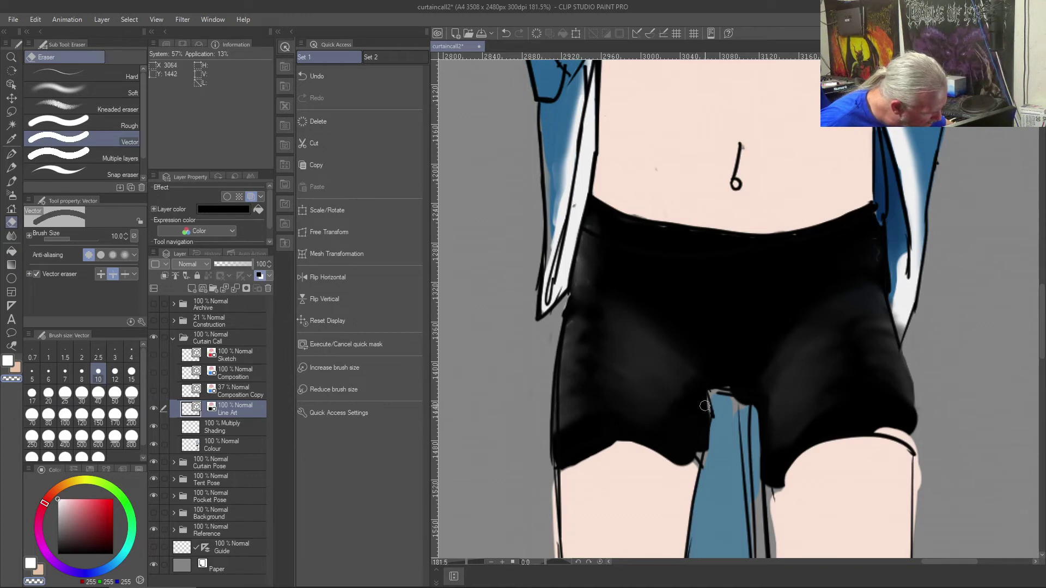
left_click(708, 406)
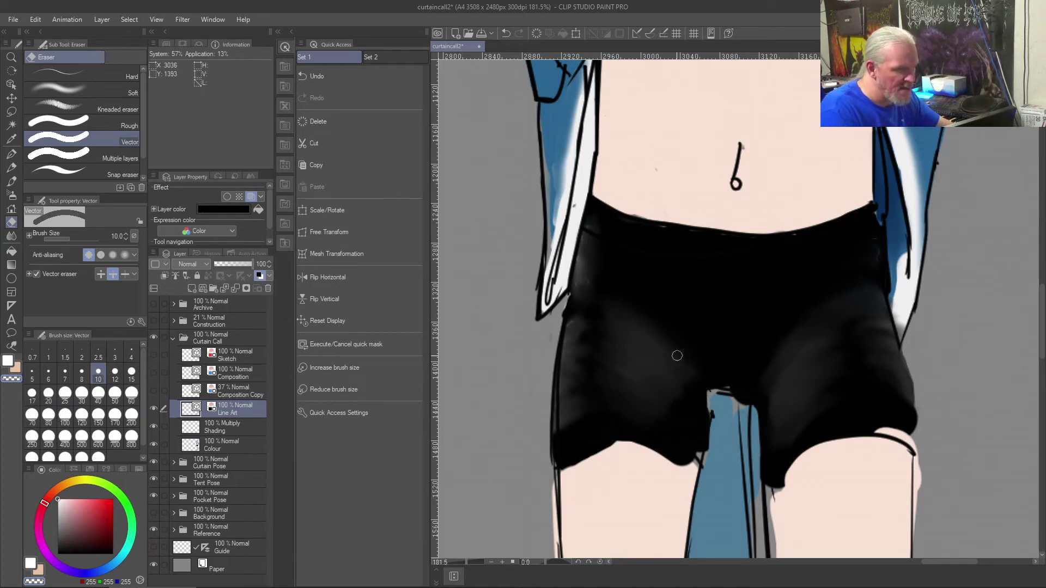
- Redraw the inner edge of the shorts' leg beside the crotch gap in black at brush size 8 on the Line Art layer
key("b")
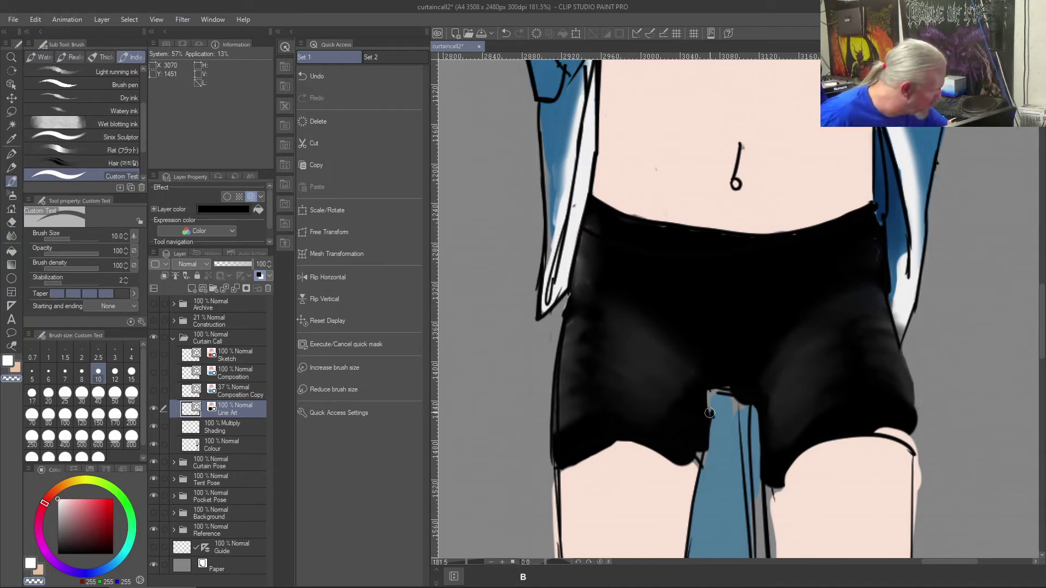
left_click(708, 422, "alt")
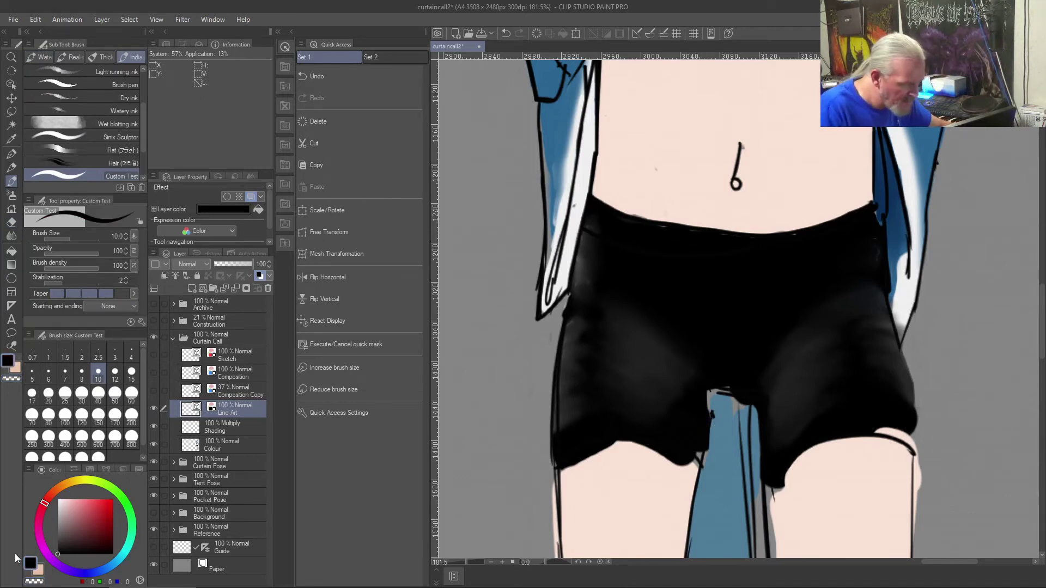
key("bracketleft")
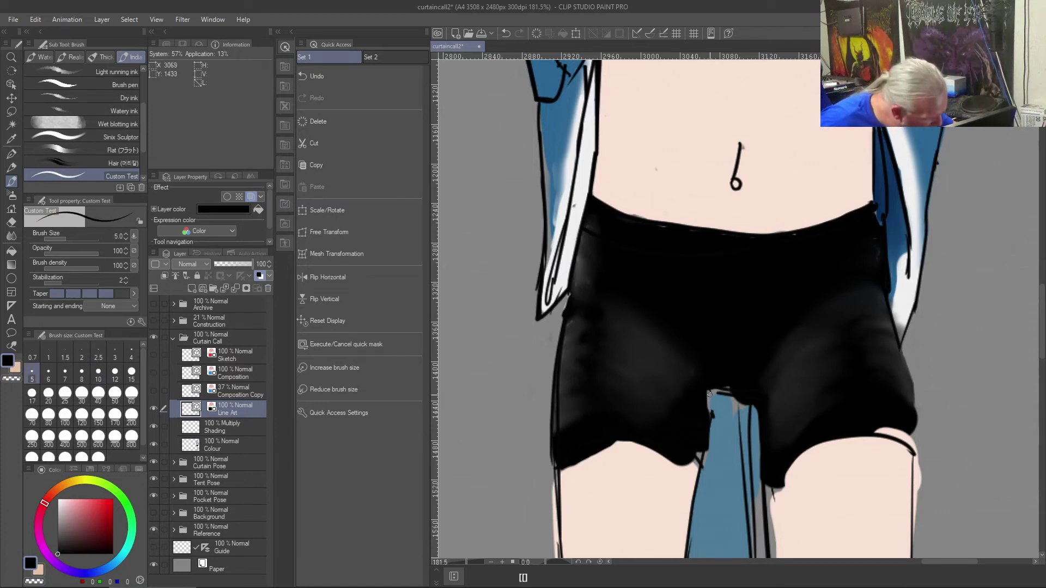
left_click_drag(712, 391, 698, 453)
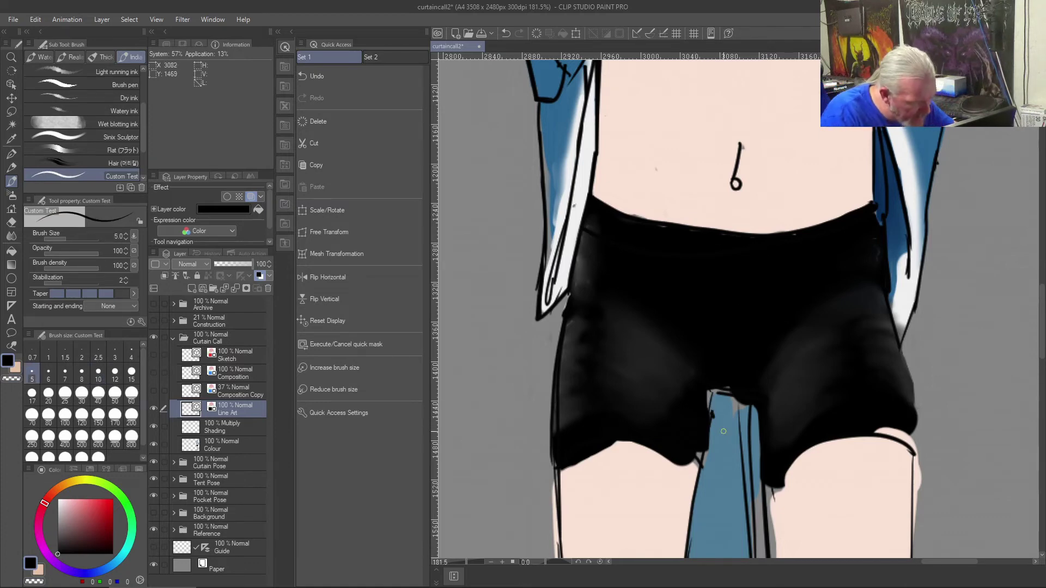
key("bracketright")
key("bracketright")
key("bracketright")
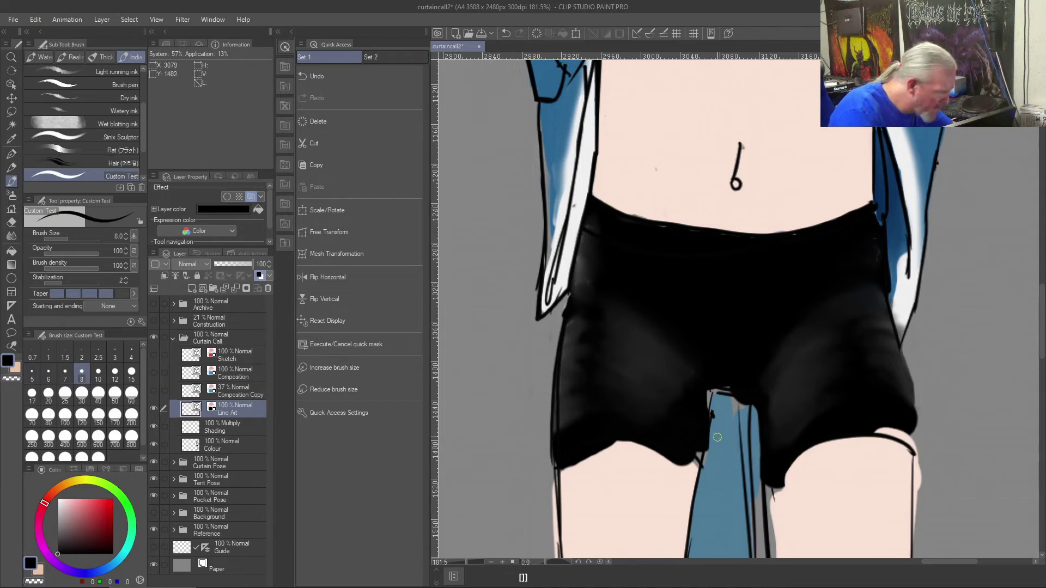
left_click_drag(711, 390, 711, 420)
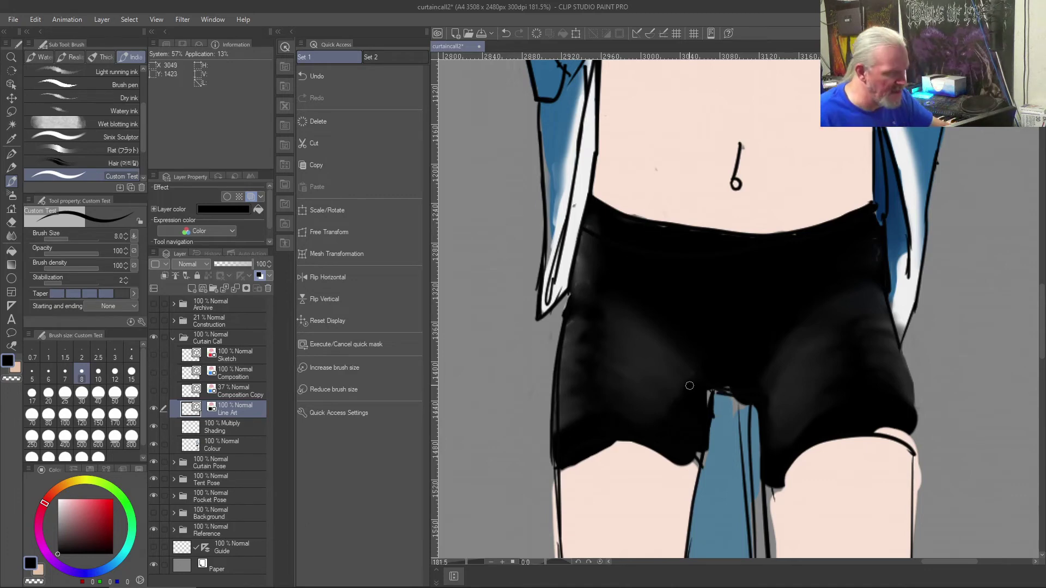
- Paint the gaps around the shorts' crotch black on the Colour layer and touch up the adjoining tail edge in its blue
key("b")
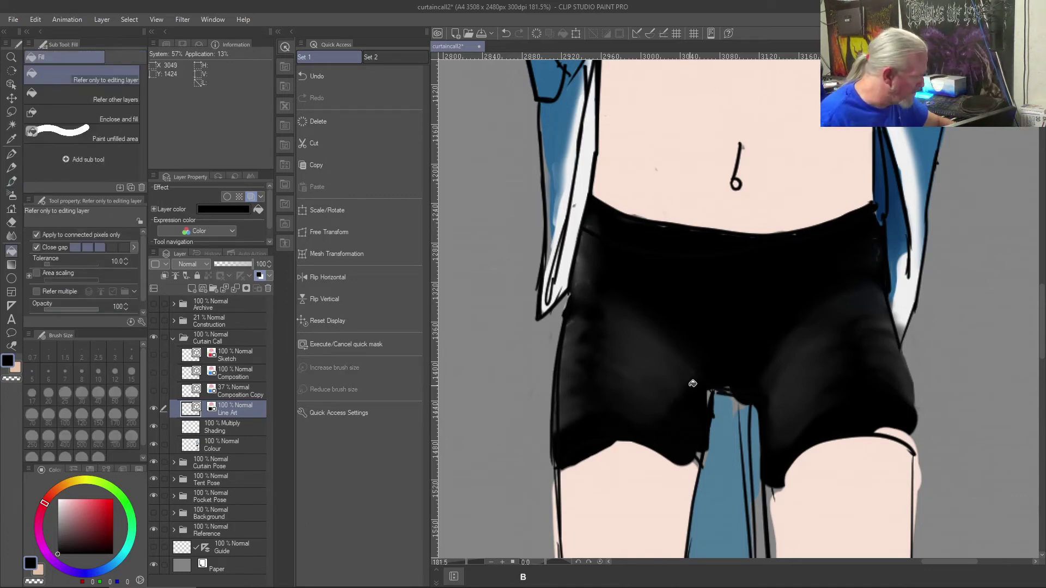
left_click(226, 442)
key("b")
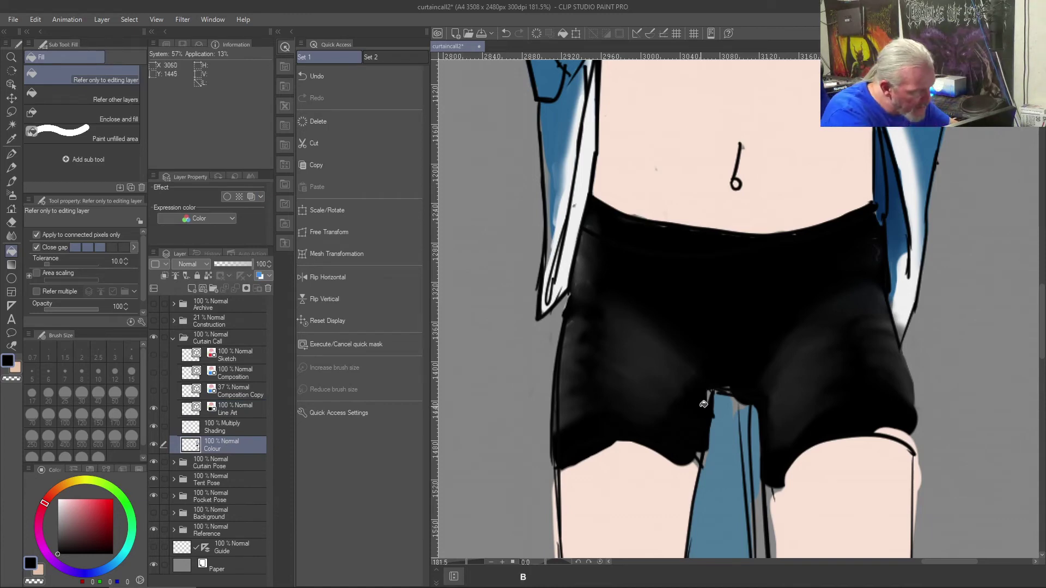
left_click_drag(699, 455, 700, 457)
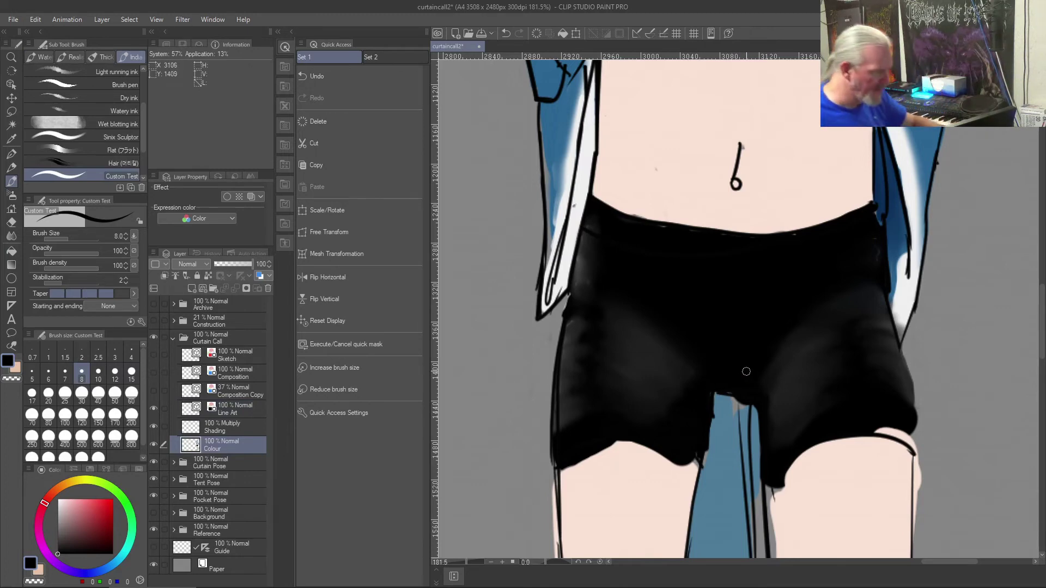
right_click(724, 459)
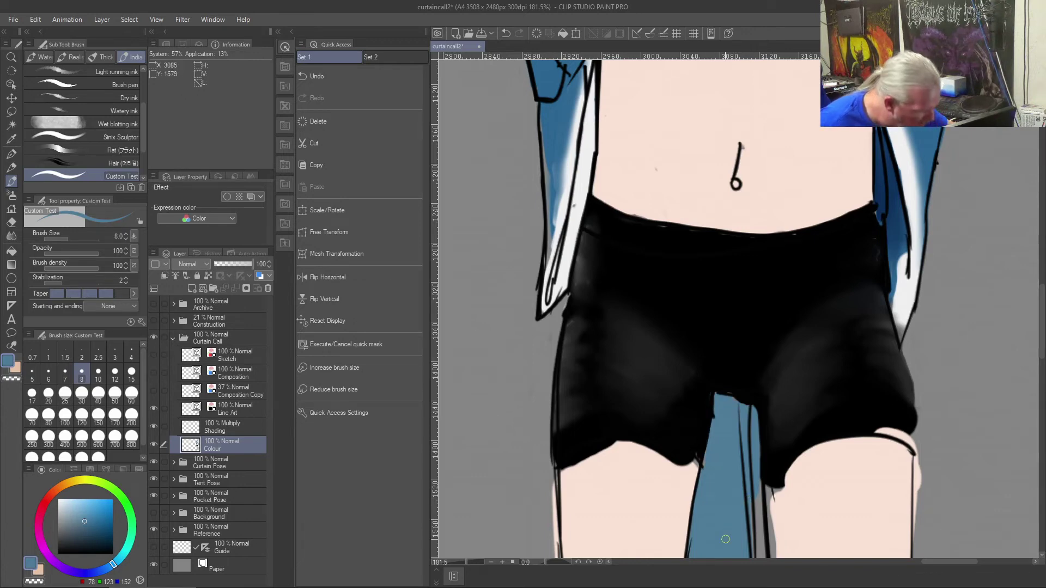
- Erase the stray tail line between the legs from the Line Art layer and redraw the tail's edge in black at brush size 8
scroll(725, 540, "down", 4)
left_click_drag(739, 518, 728, 211)
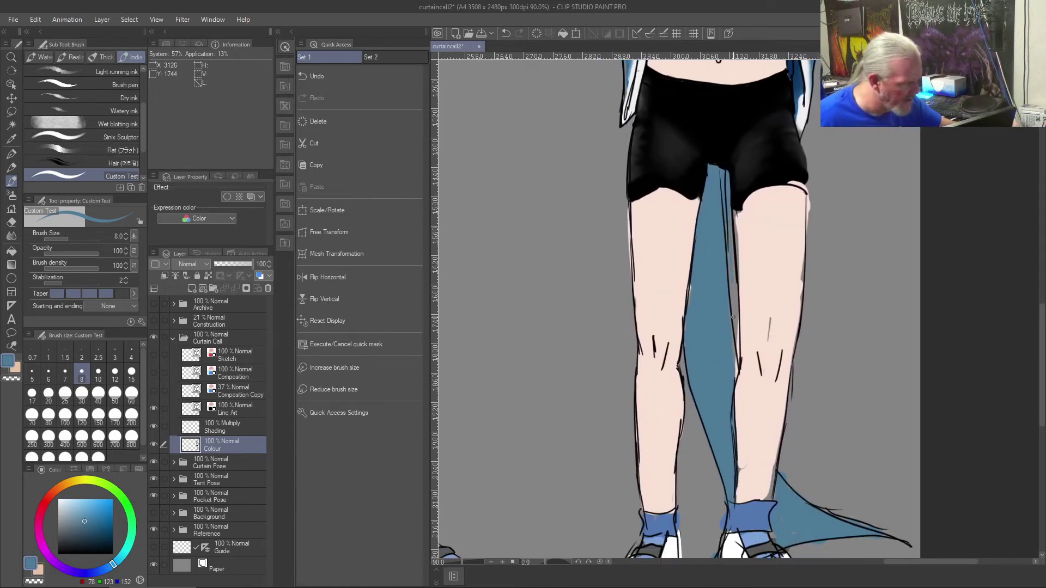
key("j")
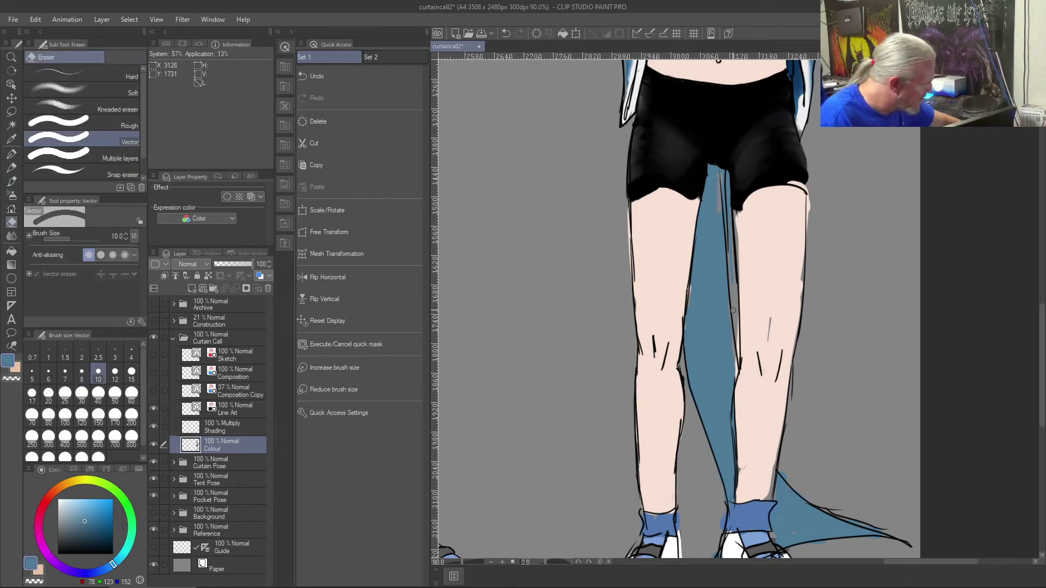
left_click(228, 416)
left_click_drag(718, 180, 711, 289)
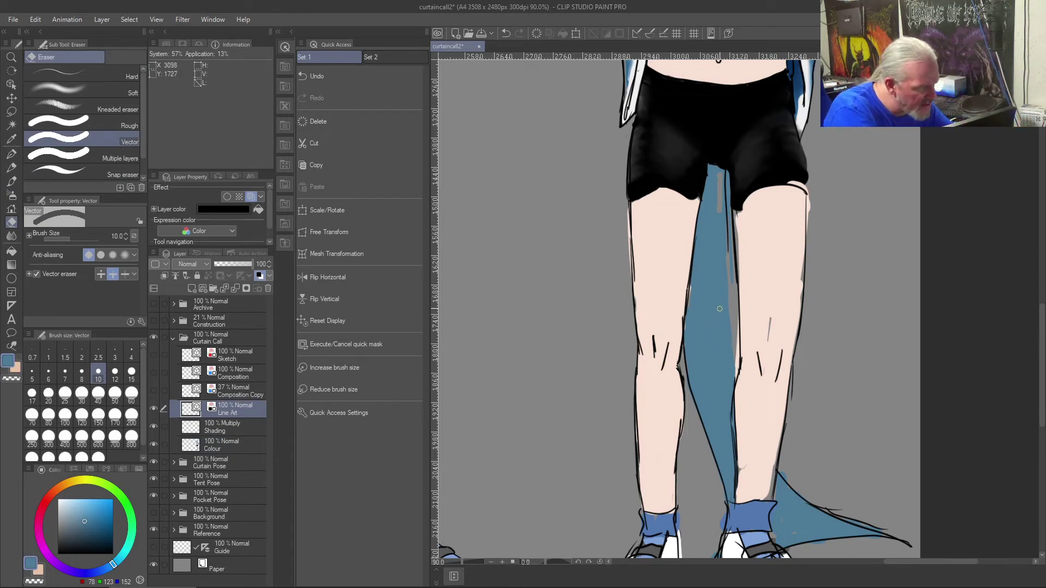
key("b")
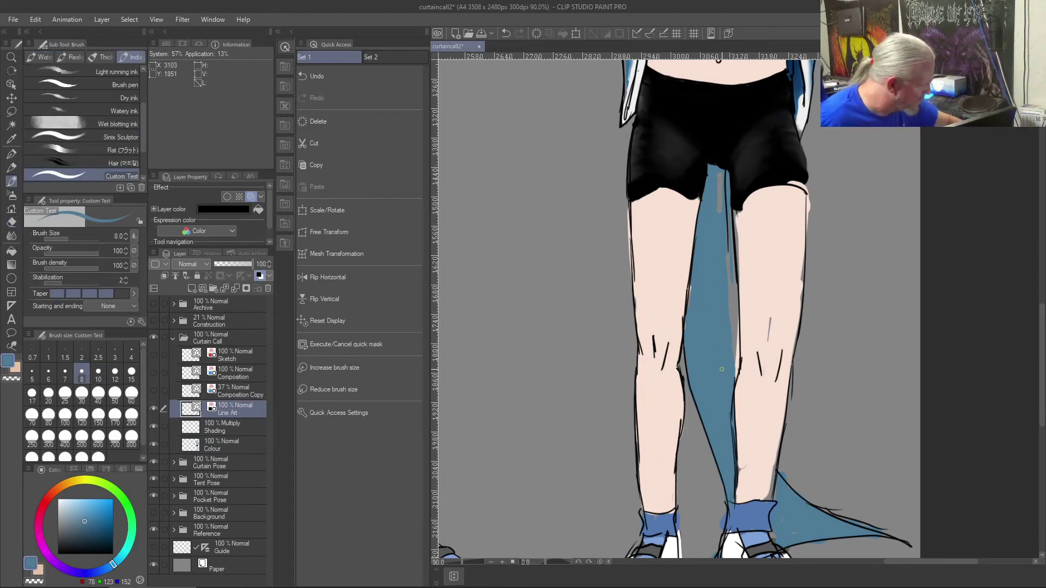
left_click(58, 553)
left_click_drag(725, 245, 735, 428)
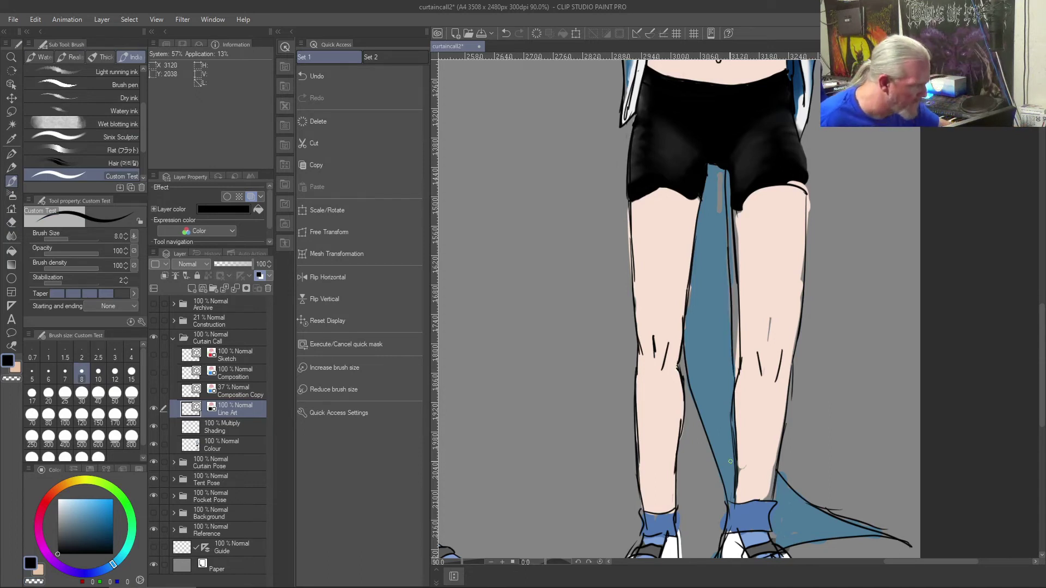
- Fill the gaps in the tail with its blue on the Colour layer and clear the colour outside its outline with the transparent brush
right_click(717, 260)
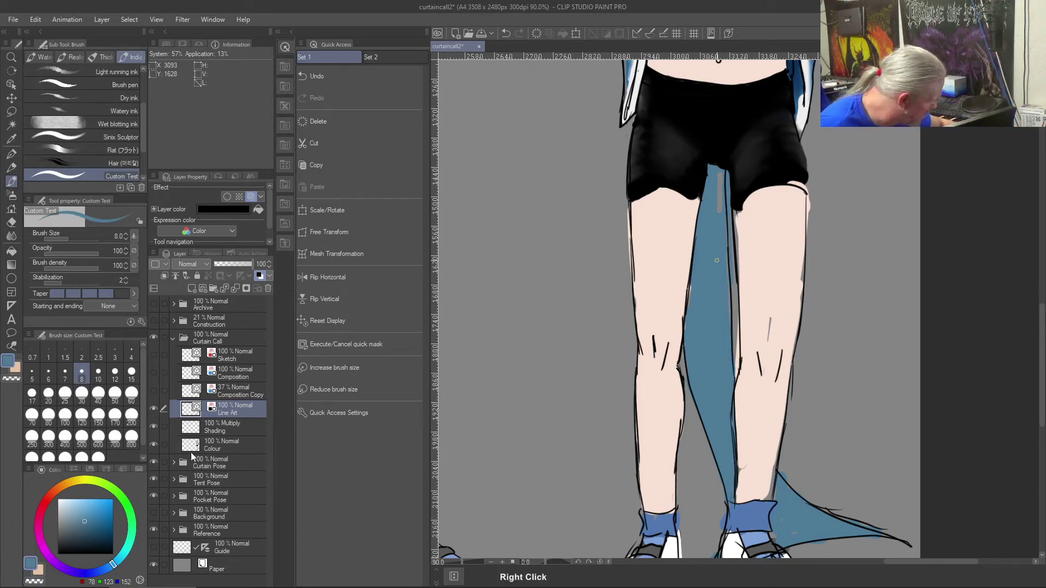
left_click(215, 443)
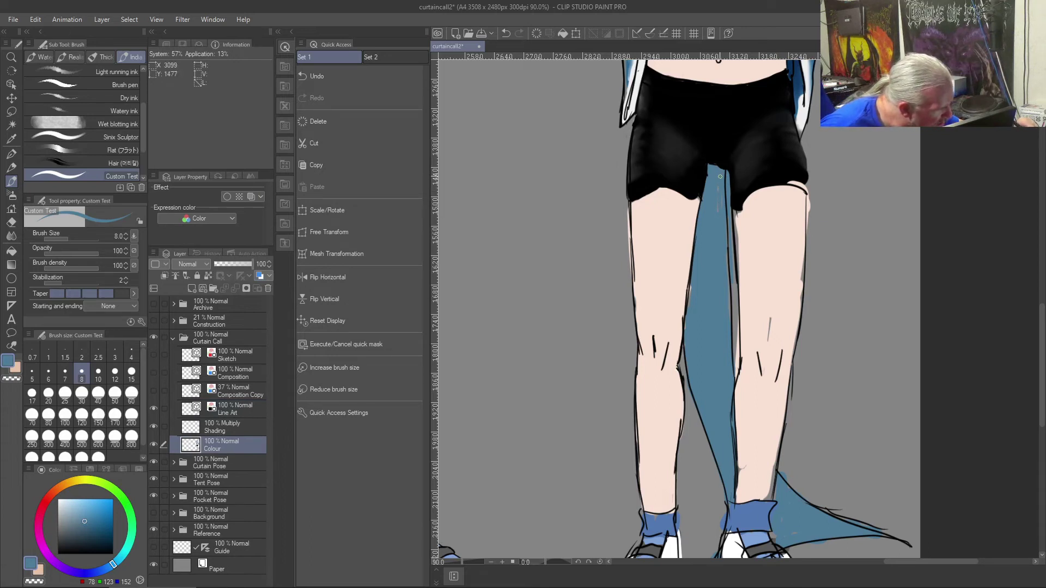
left_click_drag(690, 301, 688, 315)
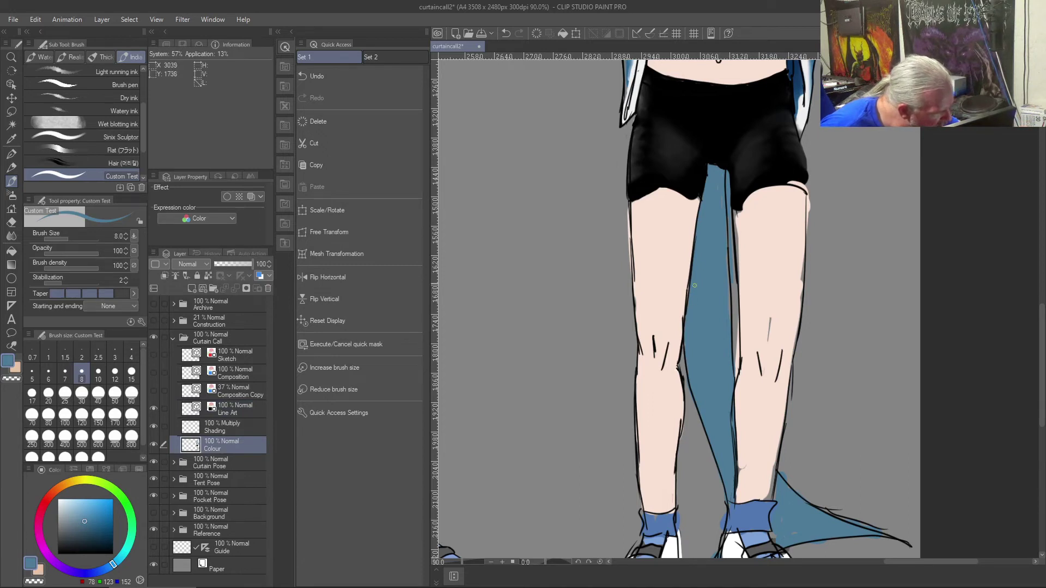
key("c")
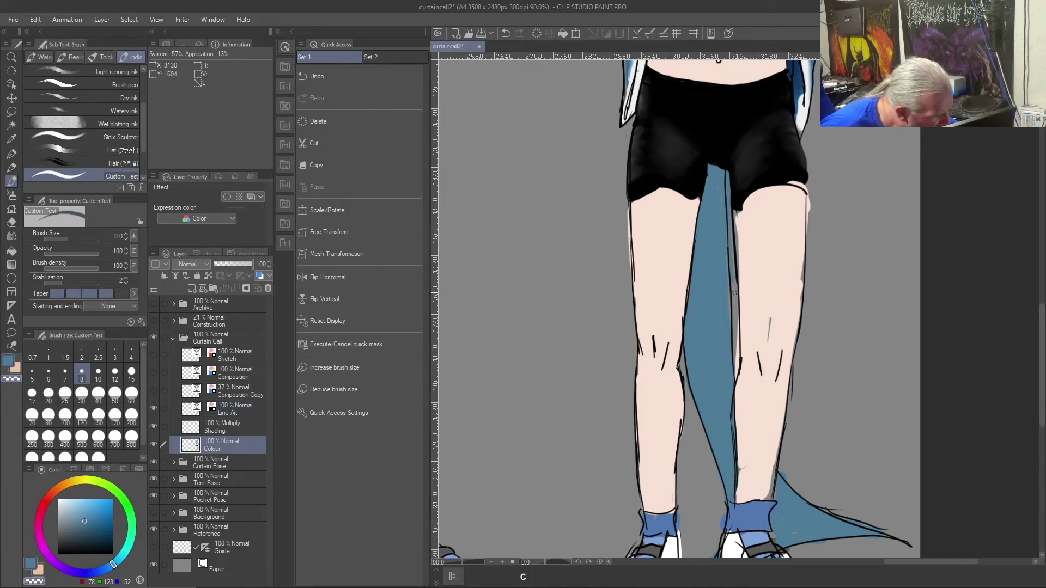
right_click(719, 204)
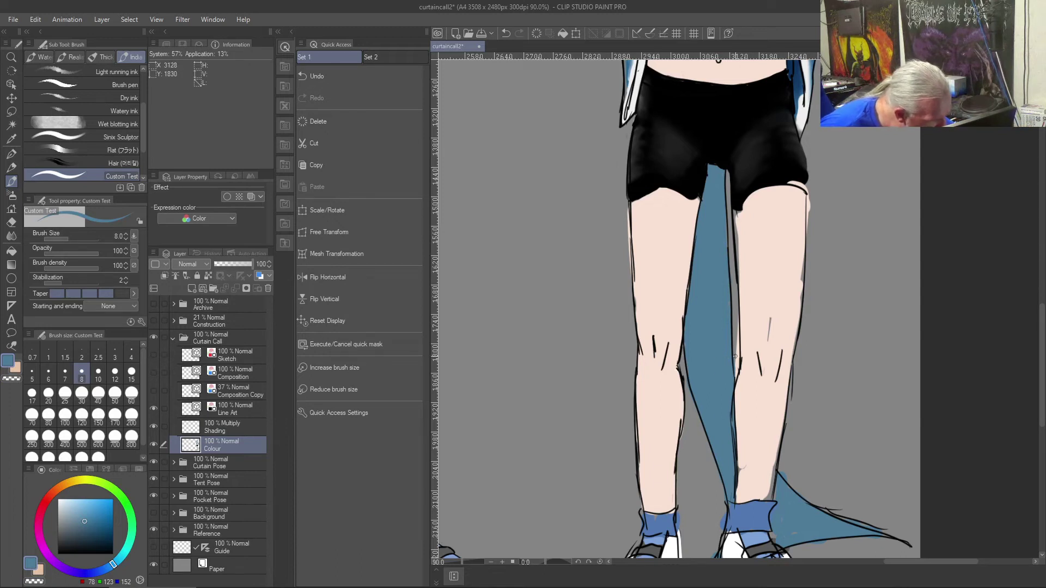
key("c")
mouse_move(737, 327)
left_mouse_down()
mouse_move(736, 372)
mouse_move(735, 359)
left_mouse_up()
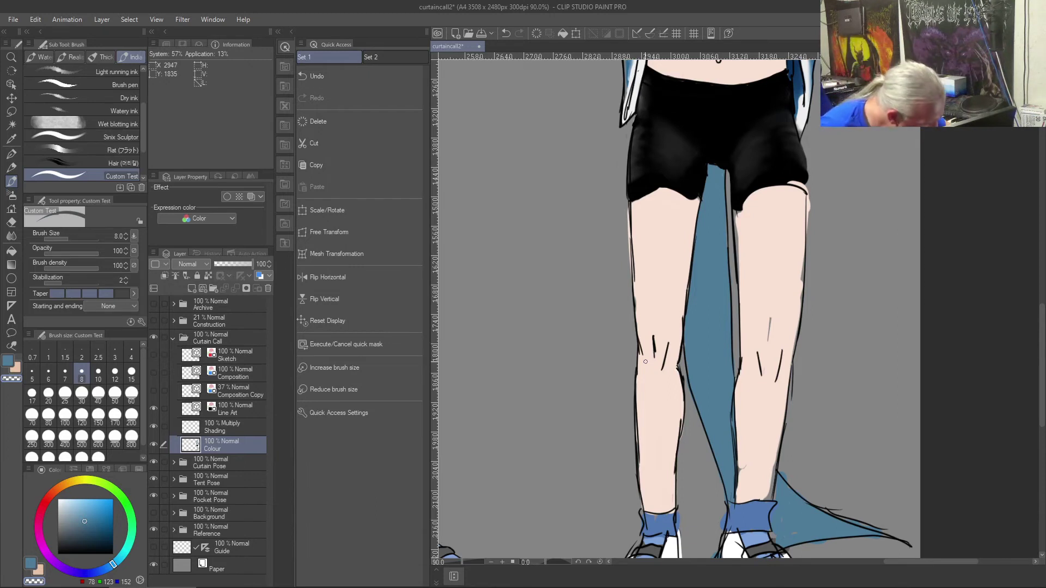
right_click(795, 511)
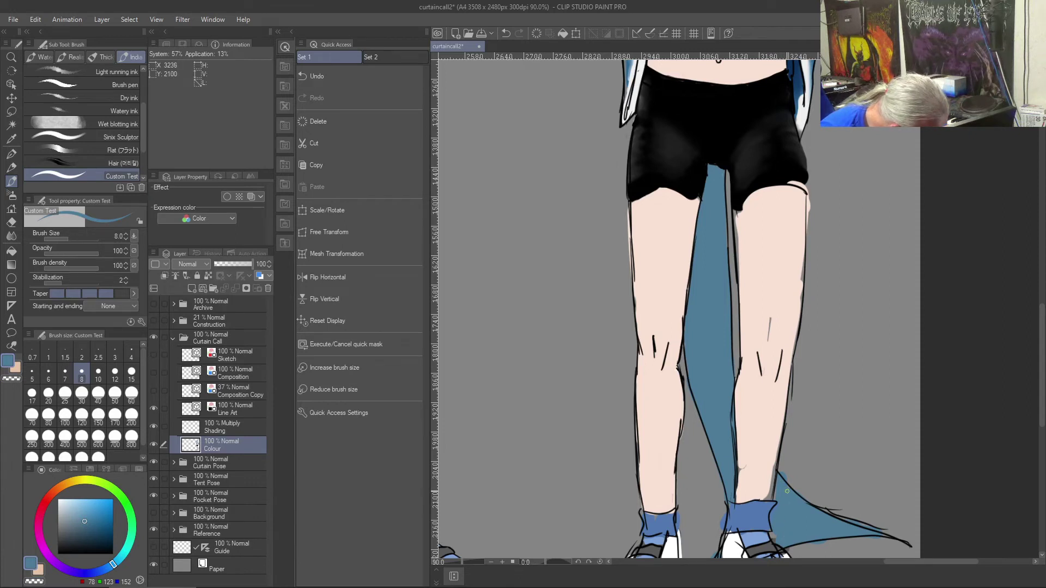
key("c")
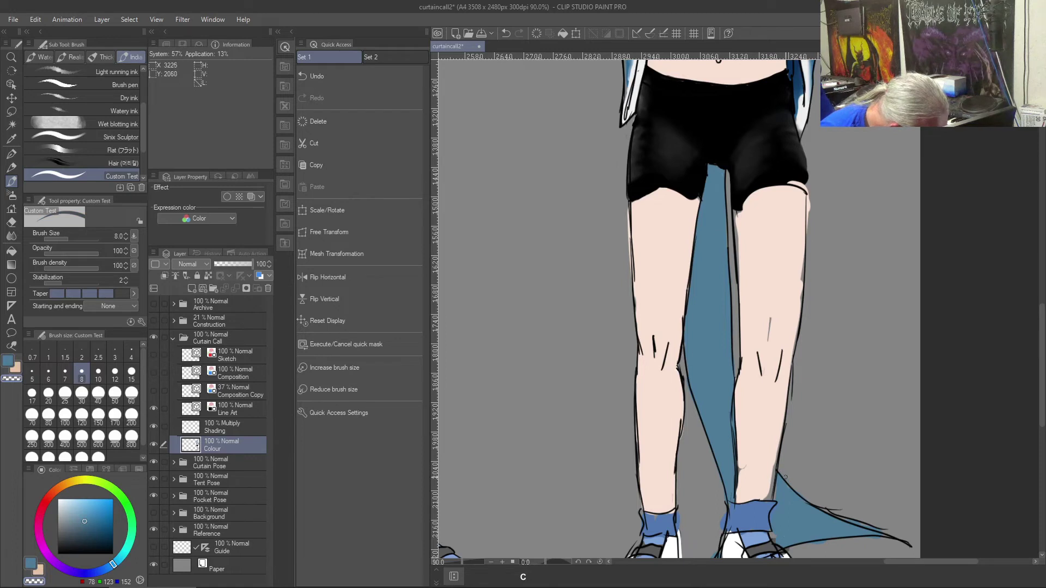
- Replace the tail fin's rough upper outline with a clean black curve on the Line Art layer and erase the excess line at the tip
key("j")
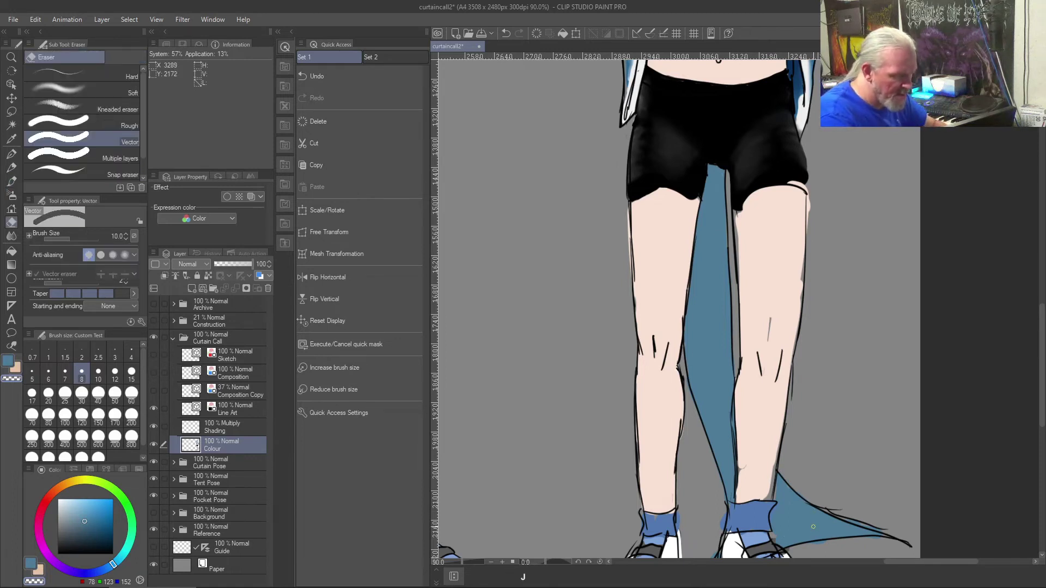
left_click(836, 507, "ctrl+shift")
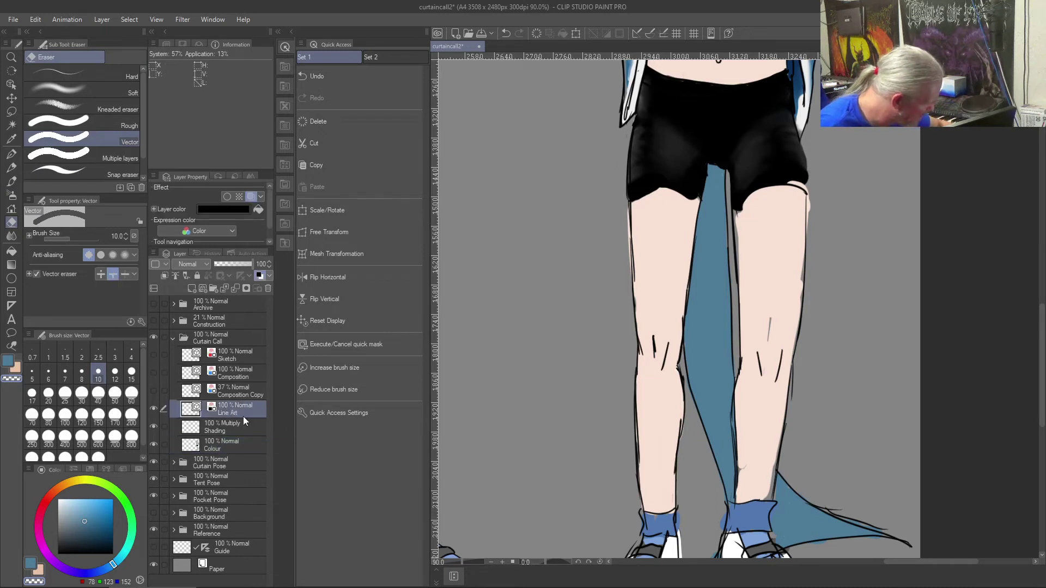
mouse_move(848, 516)
left_mouse_down()
mouse_move(830, 504)
mouse_move(862, 516)
mouse_move(804, 490)
left_mouse_up()
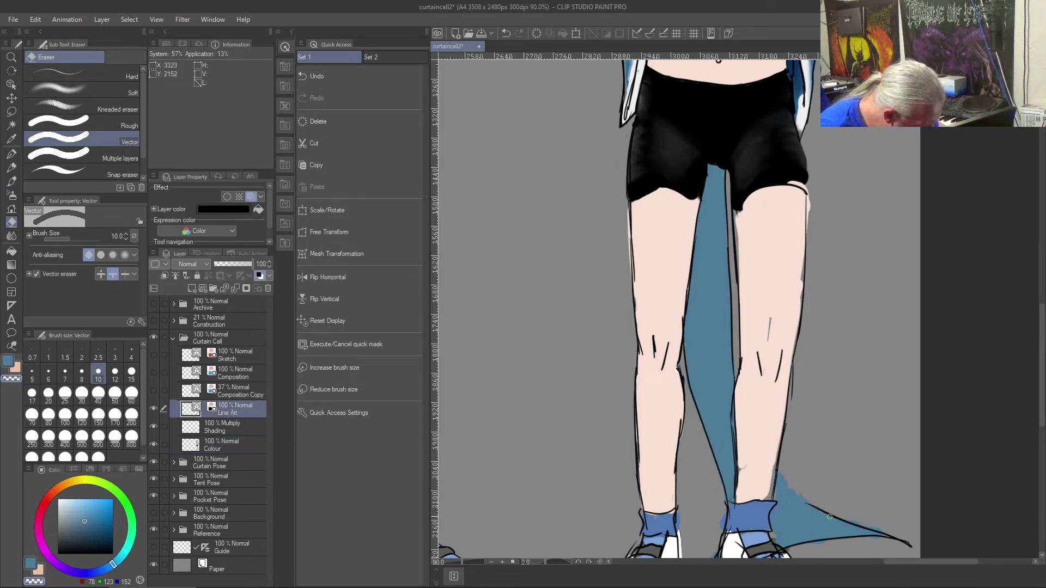
key("b")
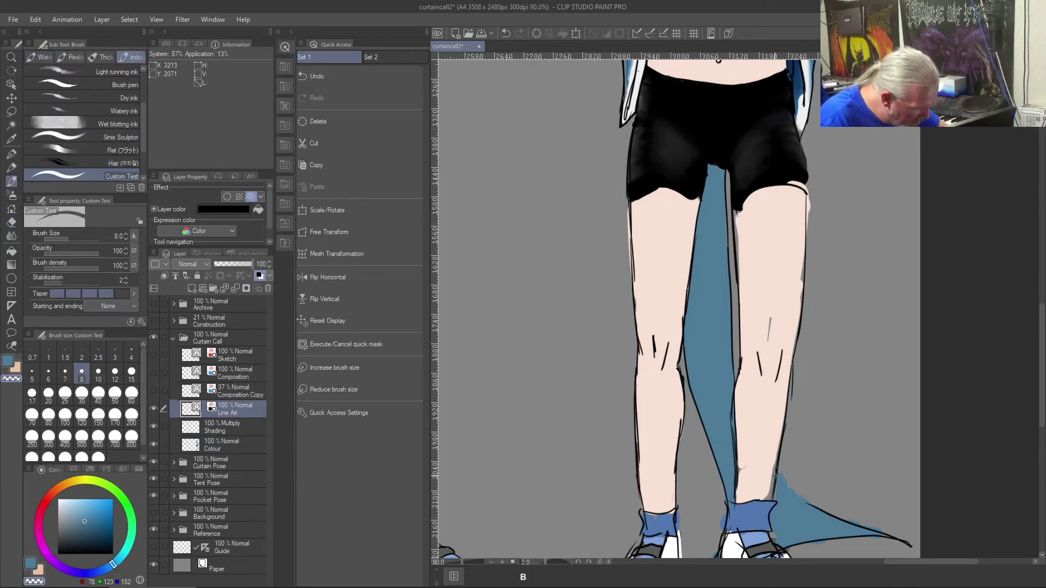
left_click(788, 491, "alt")
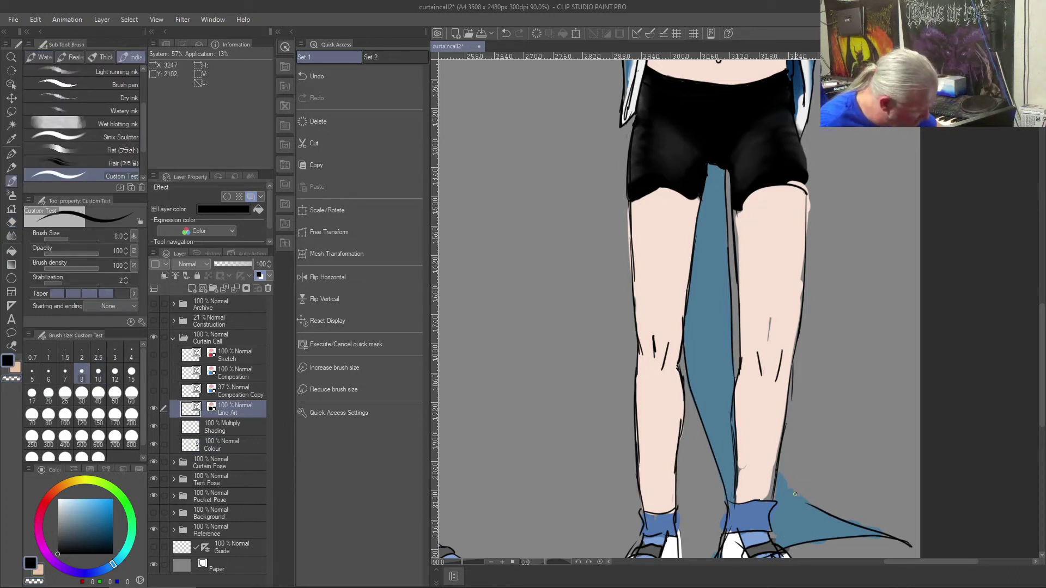
left_click_drag(812, 503, 780, 474)
key("ctrl+z")
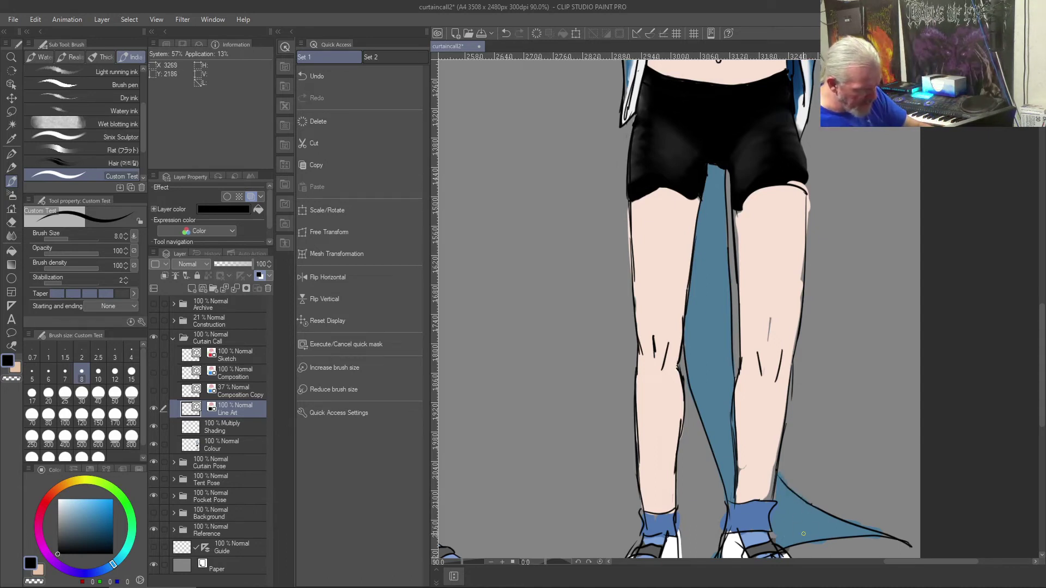
key("e")
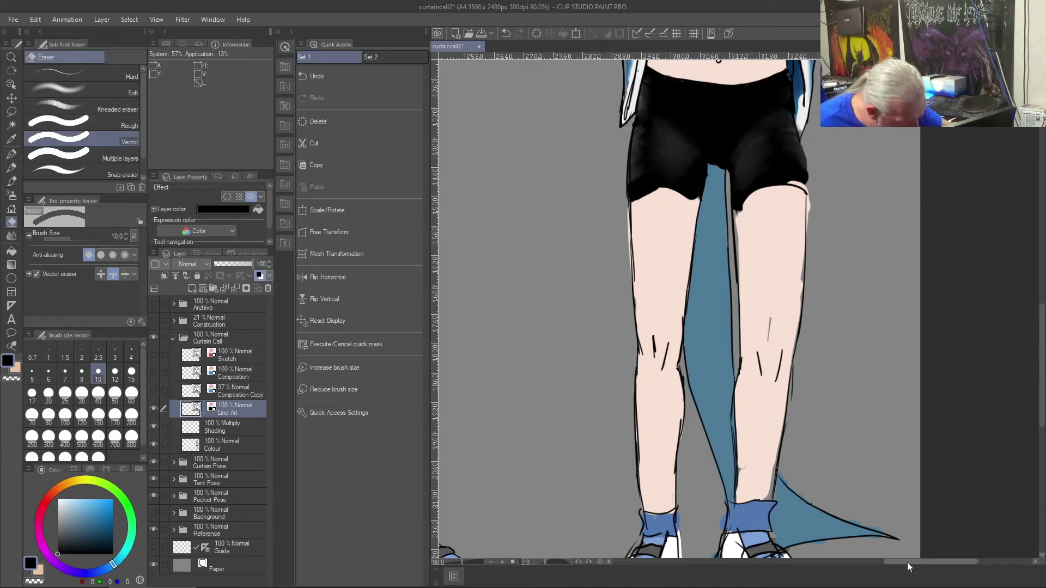
- Examine the whole illustration, comparing the fourth pose with the finished ones, and inspect the fourth character's torso and sleeves up close
scroll(907, 563, "left", 10)
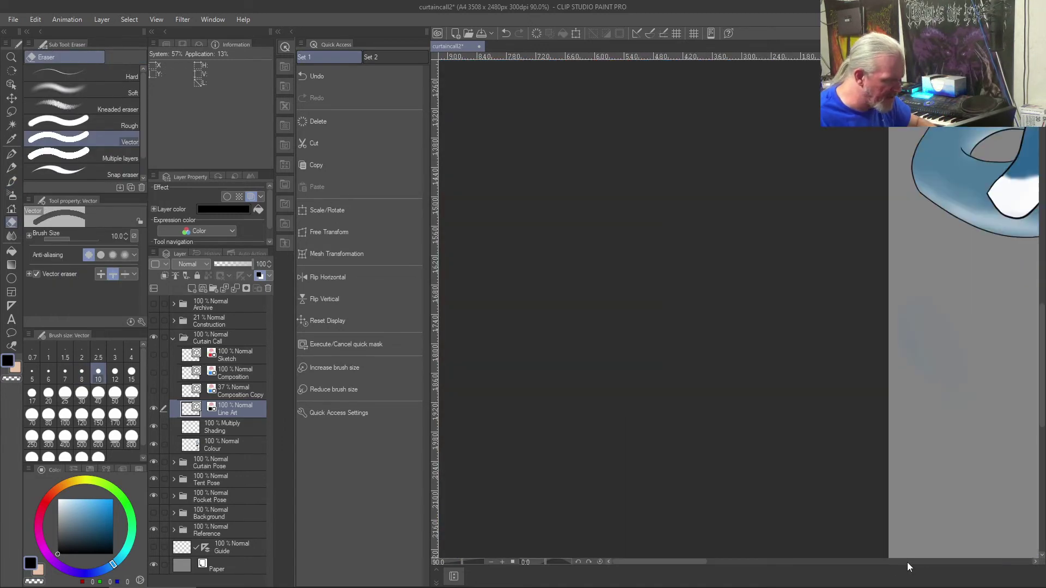
key("ctrl+0")
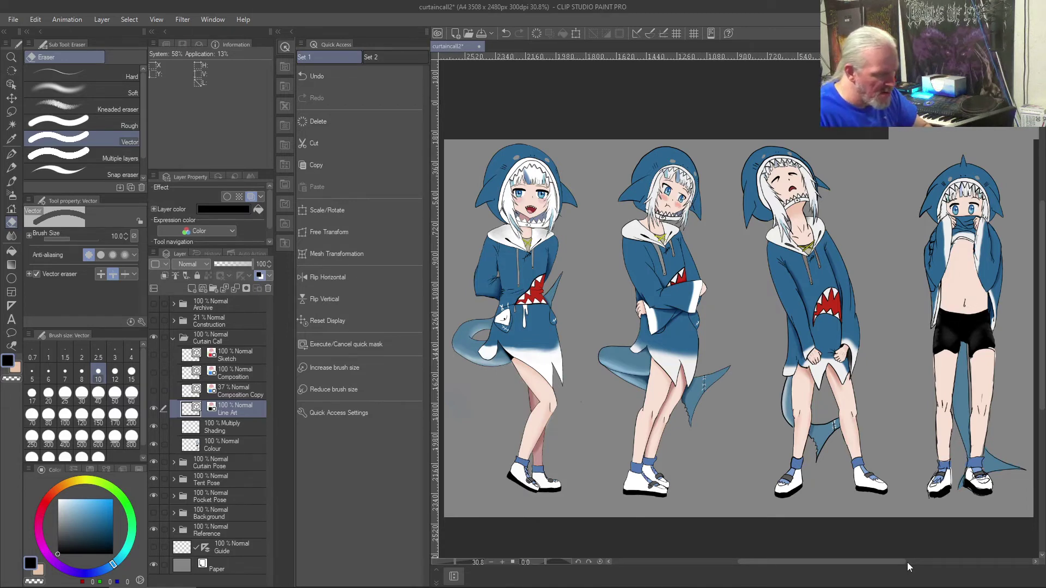
scroll(907, 562, "left", 3)
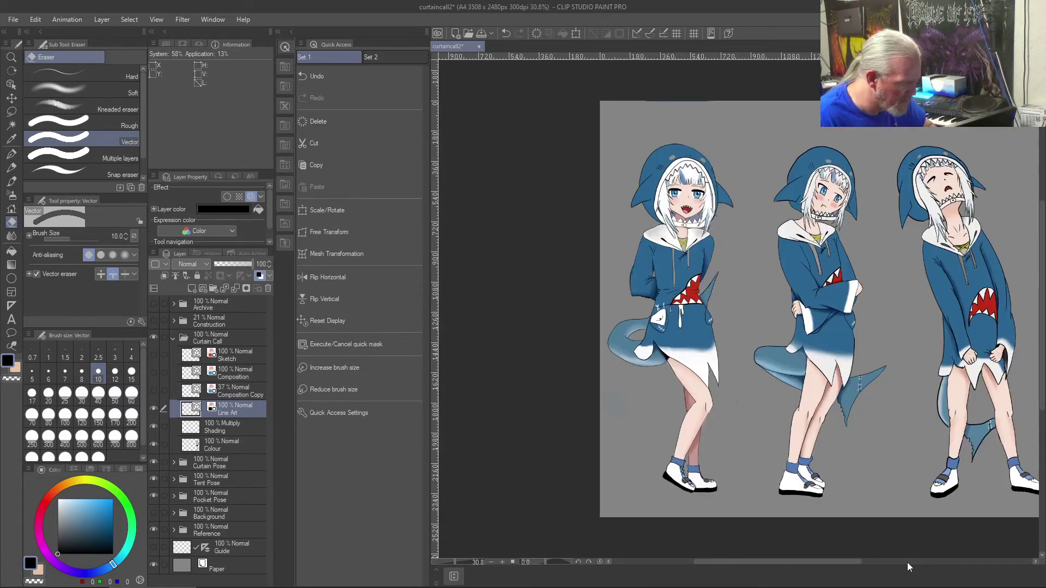
left_click_drag(911, 308, 547, 274)
scroll(576, 246, "up", 5)
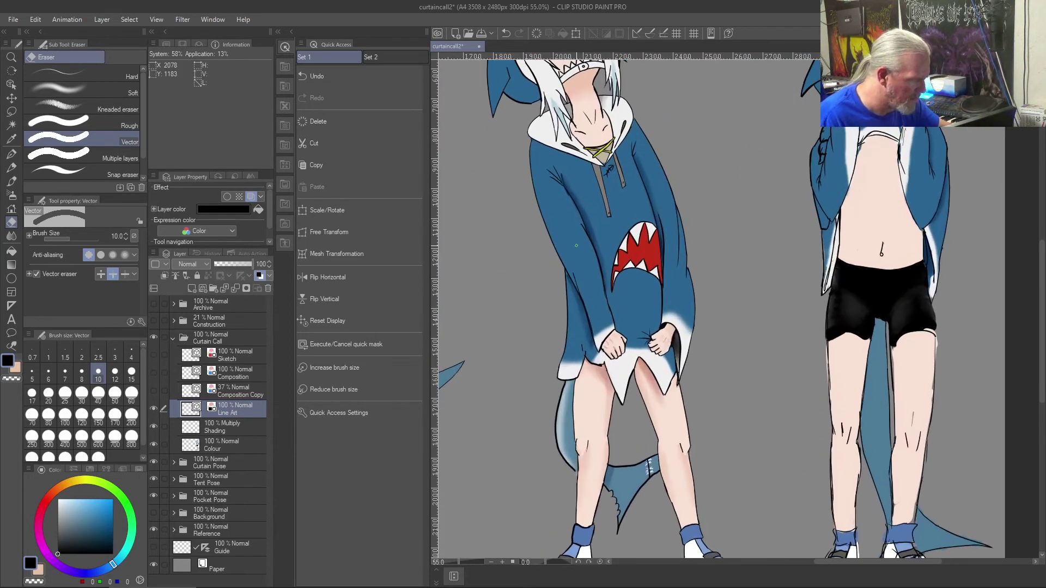
scroll(576, 246, "down", 1)
left_click_drag(887, 299, 656, 364)
scroll(667, 372, "up", 2)
scroll(667, 371, "up", 2)
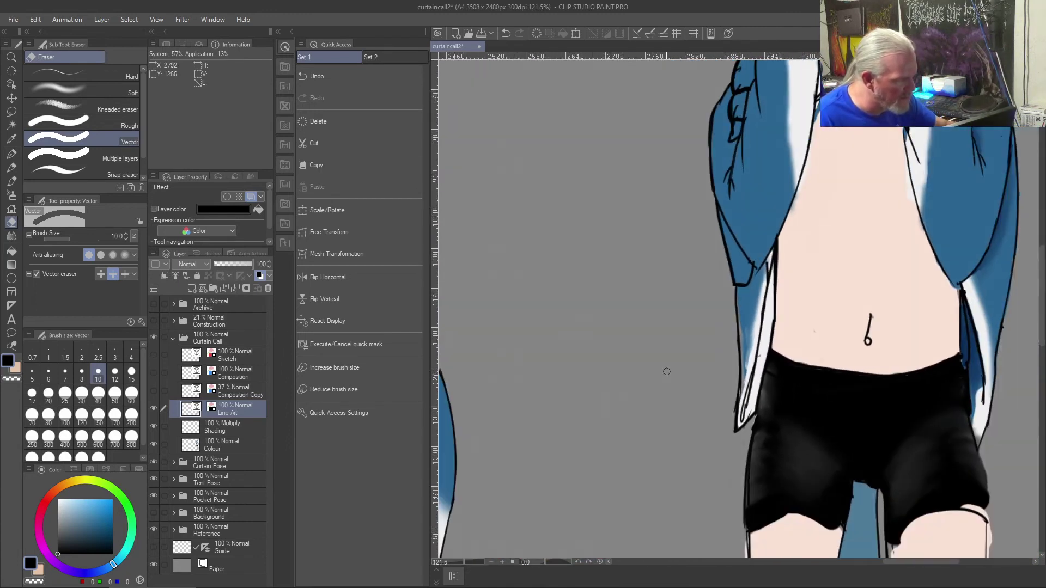
left_click_drag(667, 372, 541, 462)
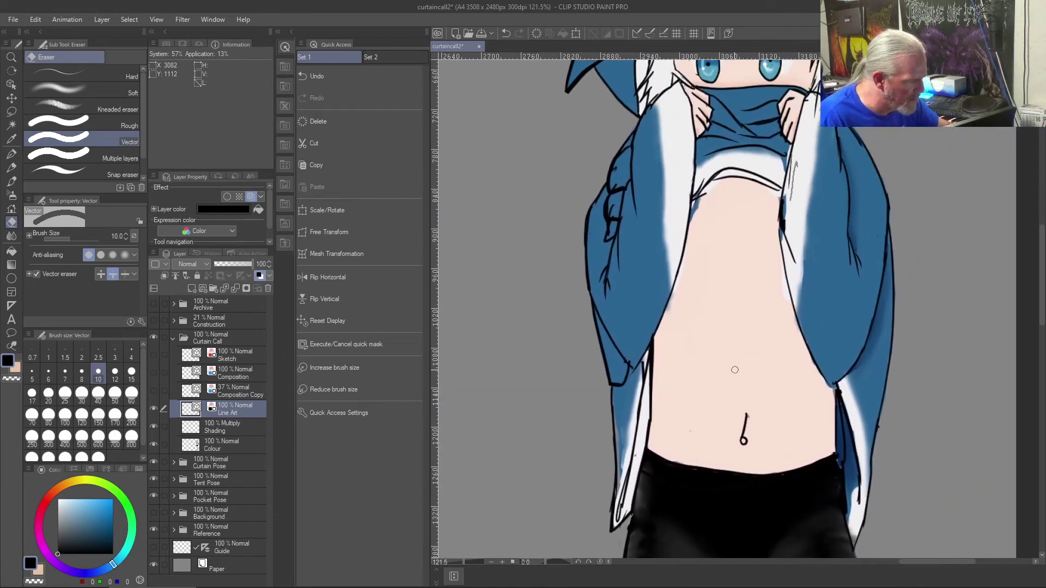
scroll(732, 362, "up", 2)
scroll(732, 362, "up", 1)
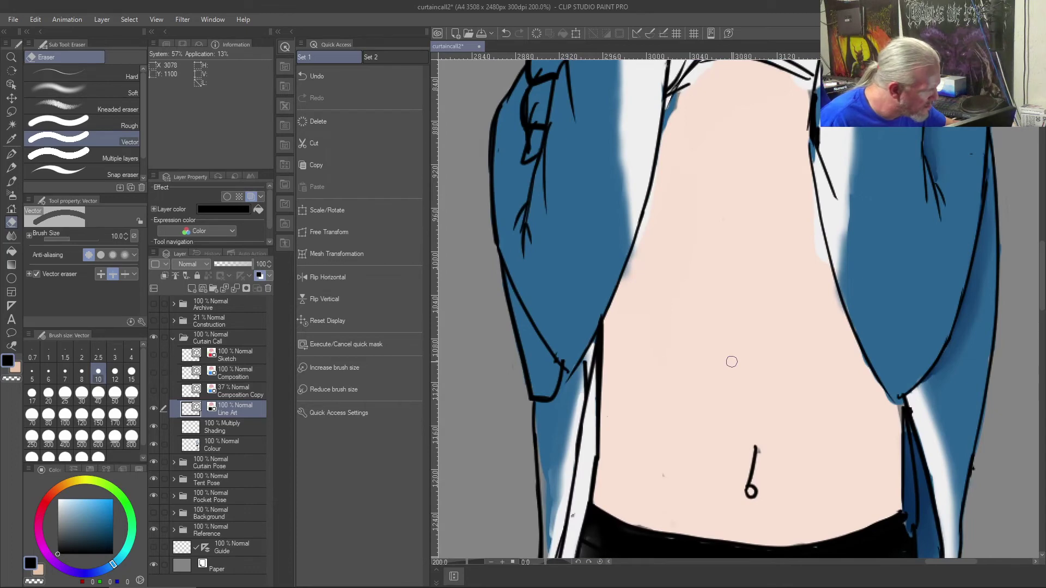
right_click(669, 192)
left_click_drag(649, 207, 644, 268)
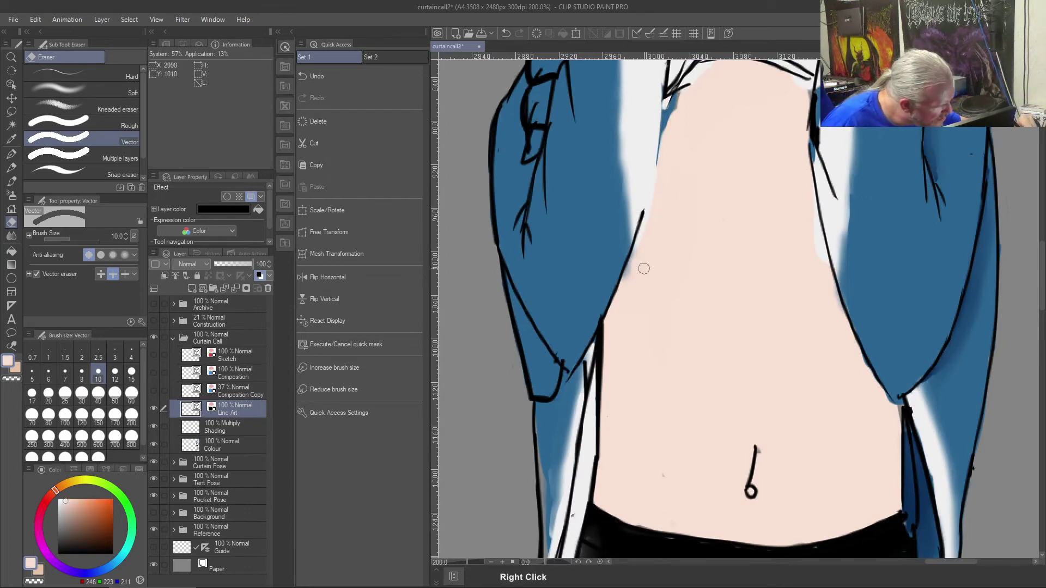
key("ctrl+z")
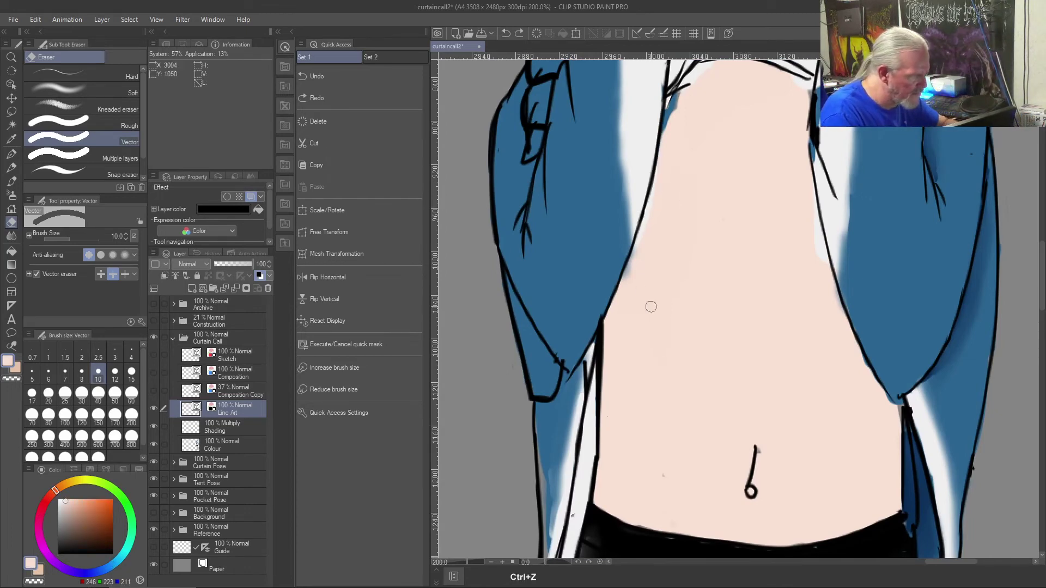
- Paint the torso's skin tone over the stray blue beside the sleeves and beneath the raised hoodie hem on the Colour layer
scroll(651, 307, "down", 2)
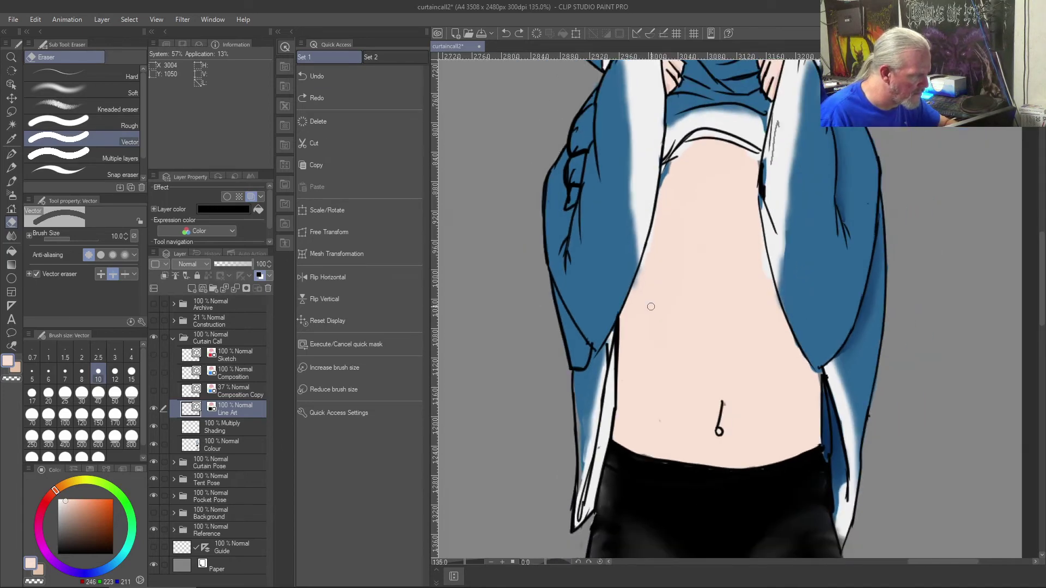
key("b")
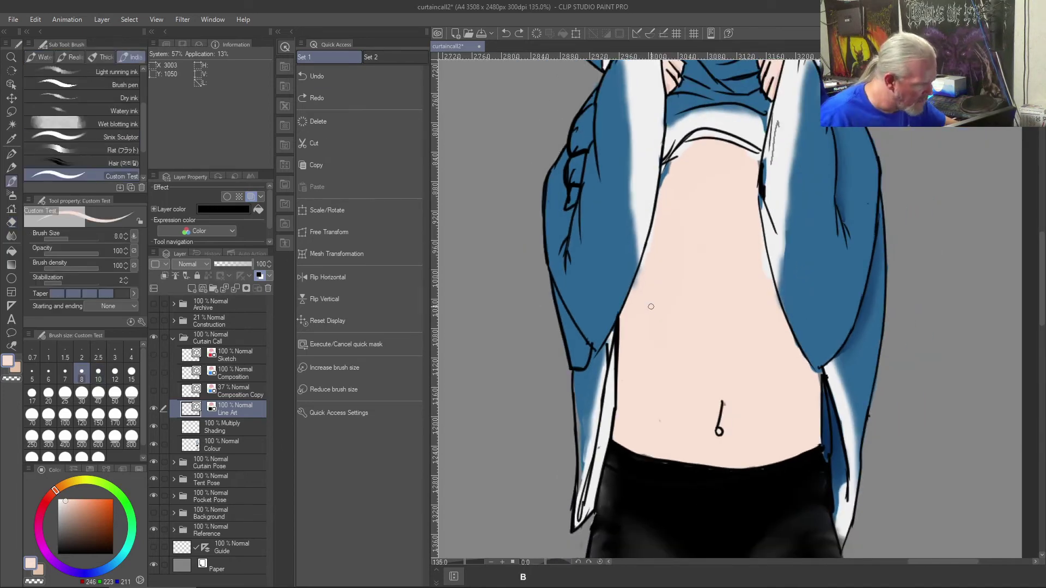
right_click(689, 303)
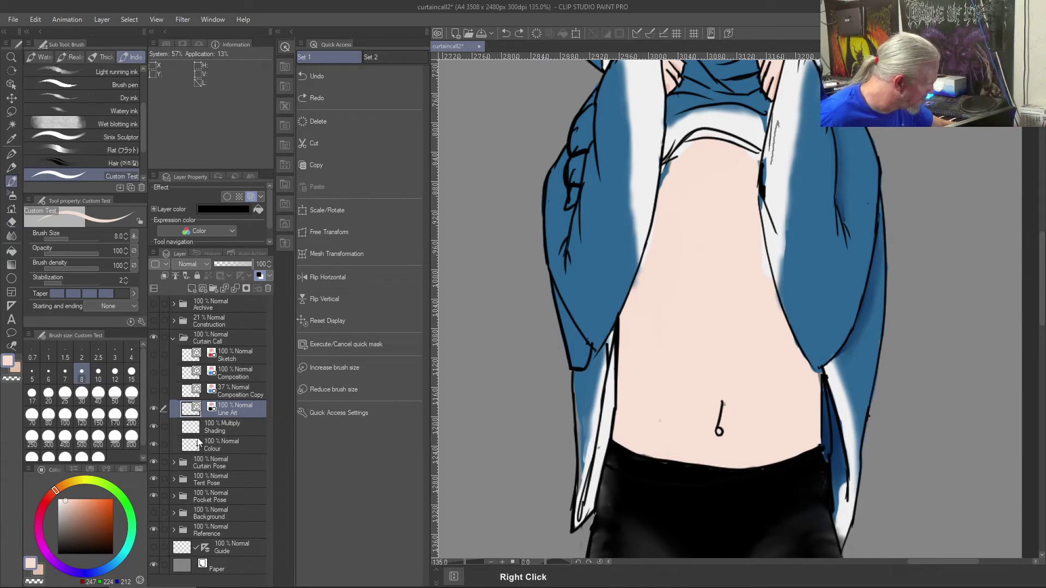
left_click(200, 442)
left_click(647, 247)
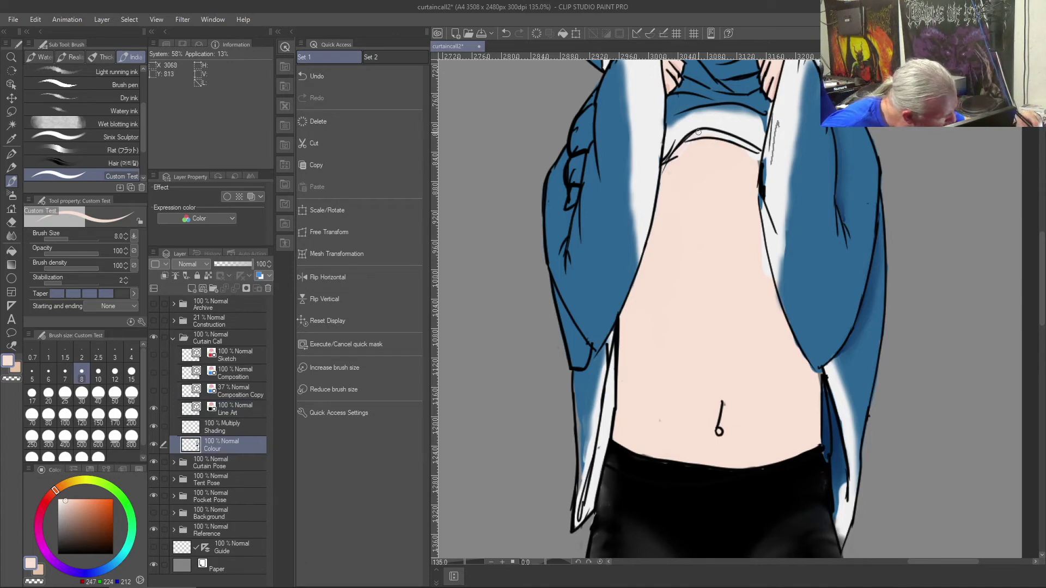
left_click_drag(703, 132, 759, 154)
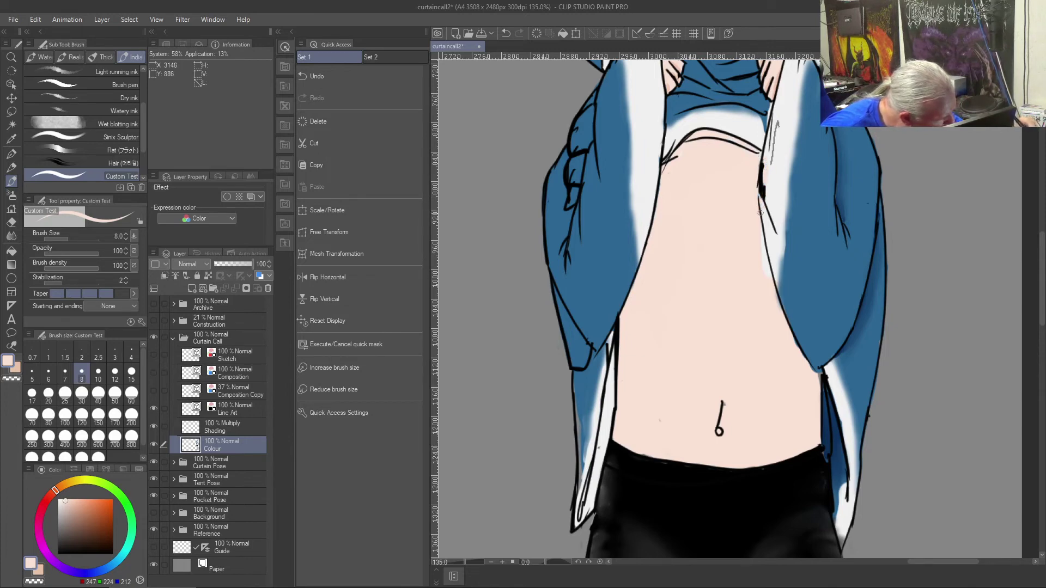
- Clean the stray marks on the inner sleeve's trim with its off-white and cover the white spill on the torso with skin tone
key("c")
mouse_move(771, 158)
left_mouse_down()
mouse_move(761, 201)
mouse_move(767, 163)
mouse_move(761, 201)
left_mouse_up()
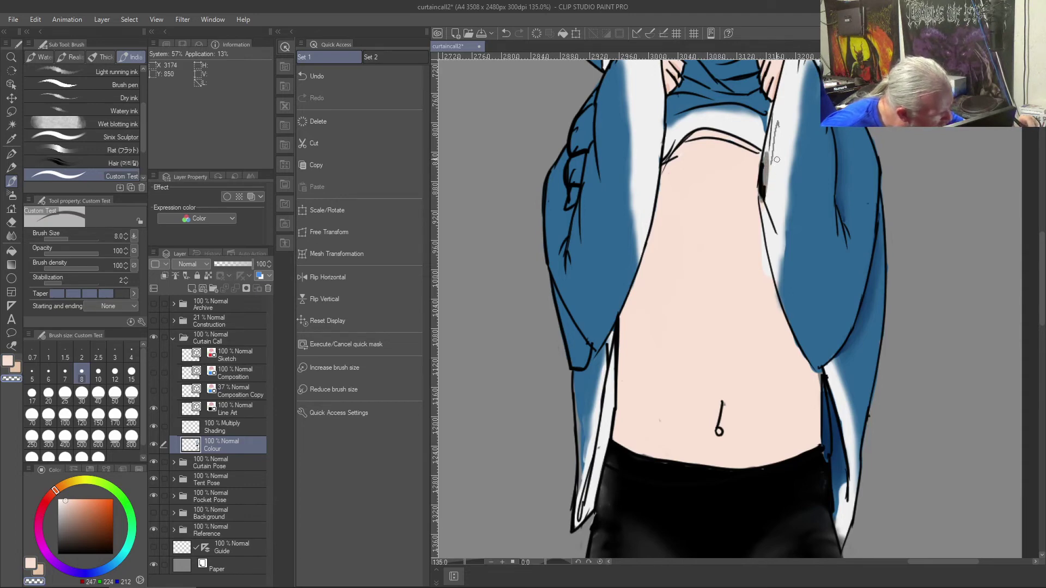
right_click(775, 165)
left_click_drag(778, 115, 764, 200)
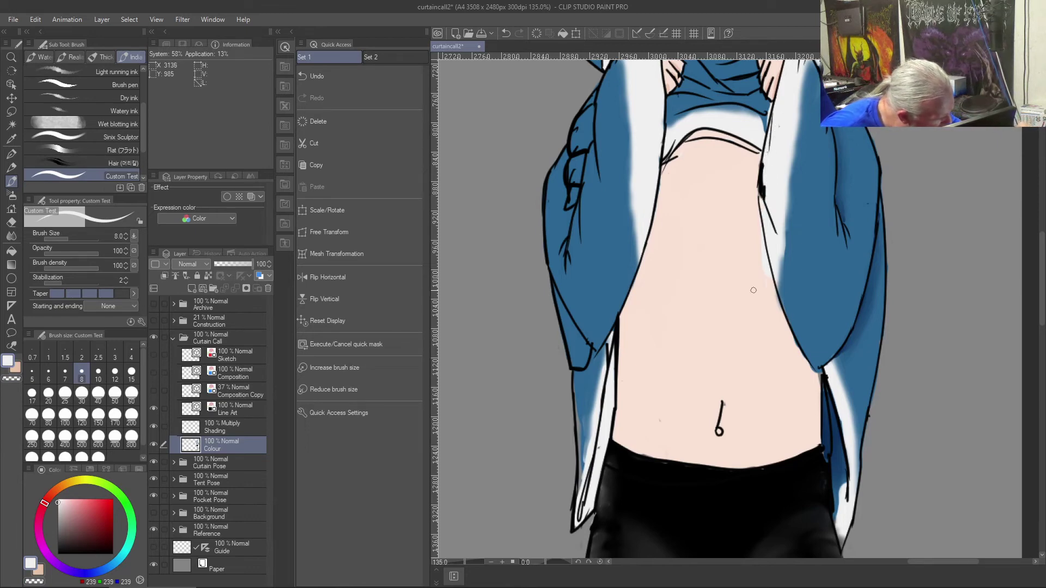
right_click(761, 290)
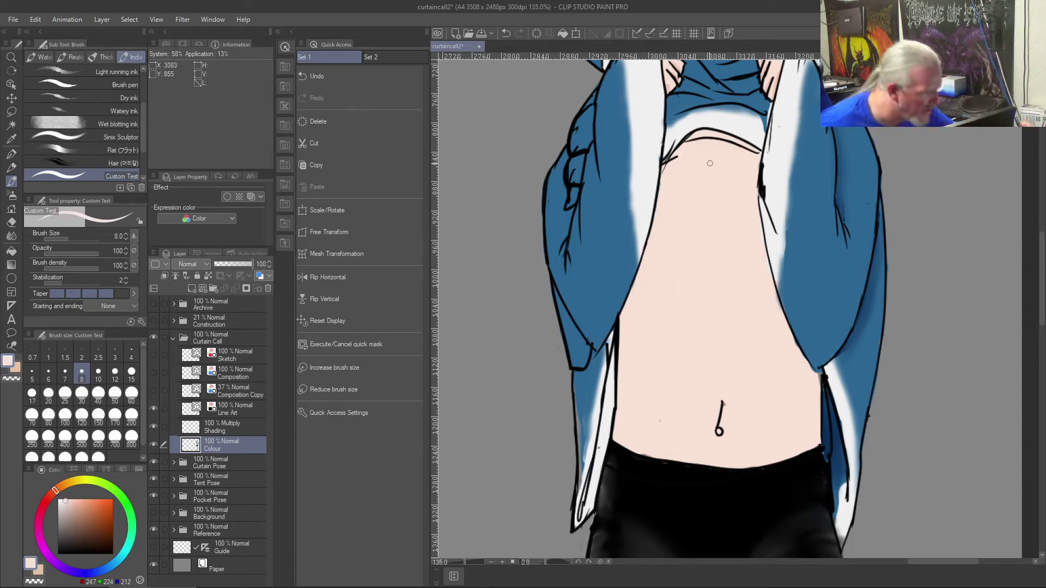
- Shade both sides of the torso along the sleeves with skin tone at brush size 20 on the Shading layer and blend the edges
left_click(216, 430)
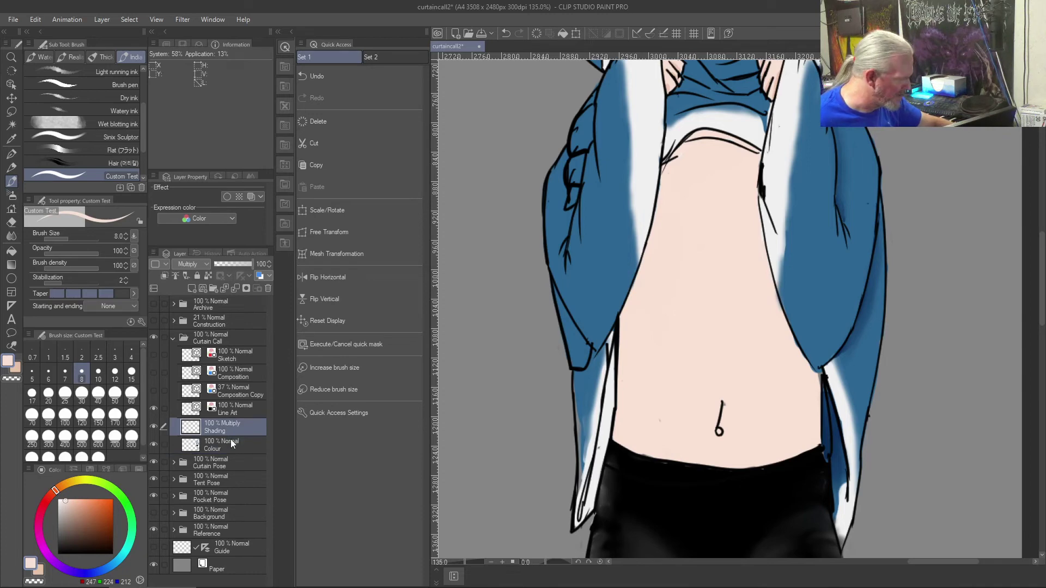
key("bracketright")
key("bracketright")
key("bracketright")
key("bracketright")
key("bracketright")
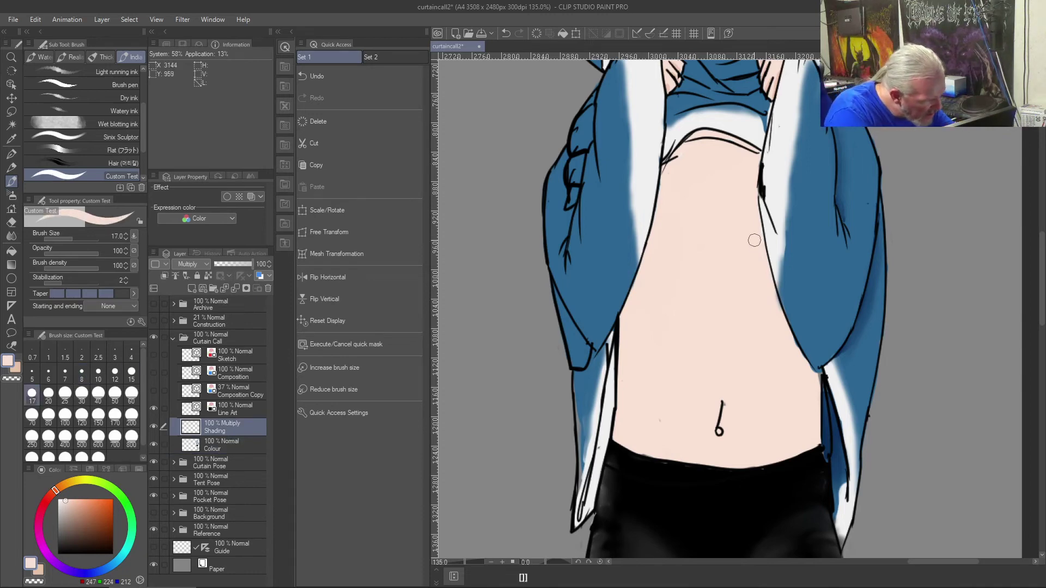
mouse_move(769, 269)
left_mouse_down()
mouse_move(759, 209)
mouse_move(770, 290)
mouse_move(765, 261)
mouse_move(807, 366)
mouse_move(790, 348)
mouse_move(807, 368)
mouse_move(777, 289)
left_mouse_up()
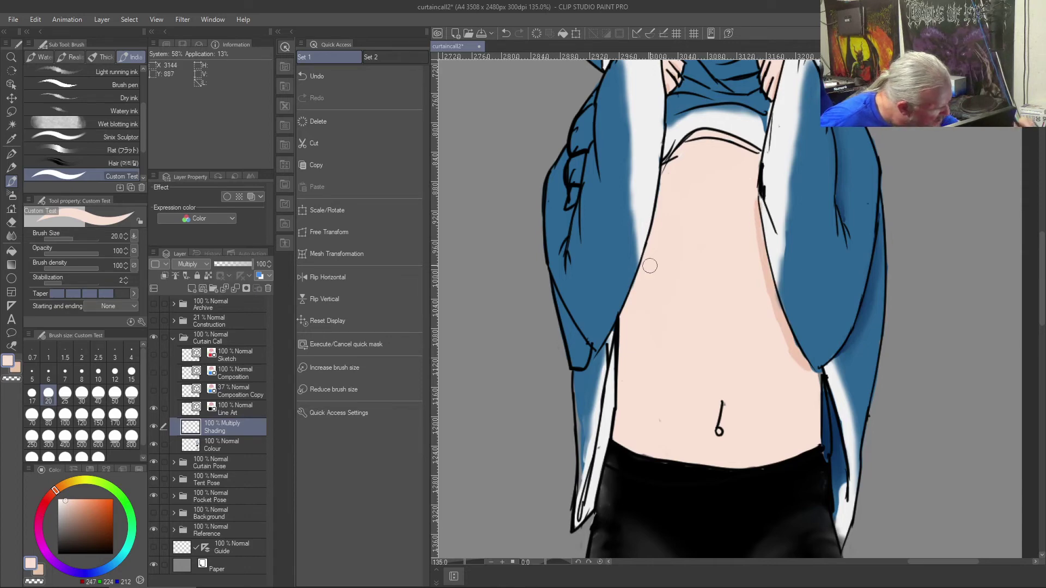
mouse_move(658, 177)
left_mouse_down()
mouse_move(656, 226)
mouse_move(624, 316)
mouse_move(644, 279)
mouse_move(653, 187)
left_mouse_up()
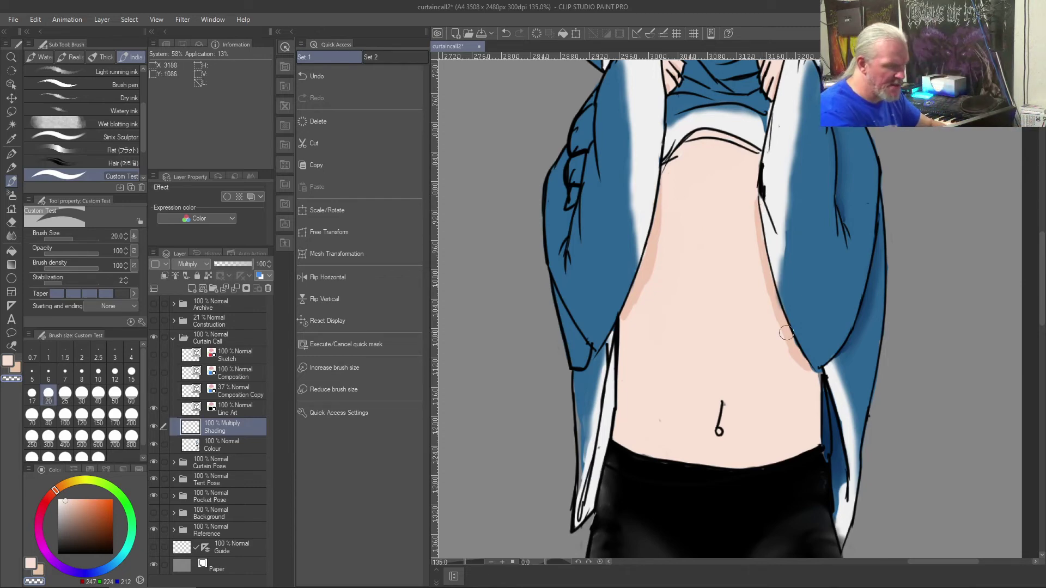
key("j")
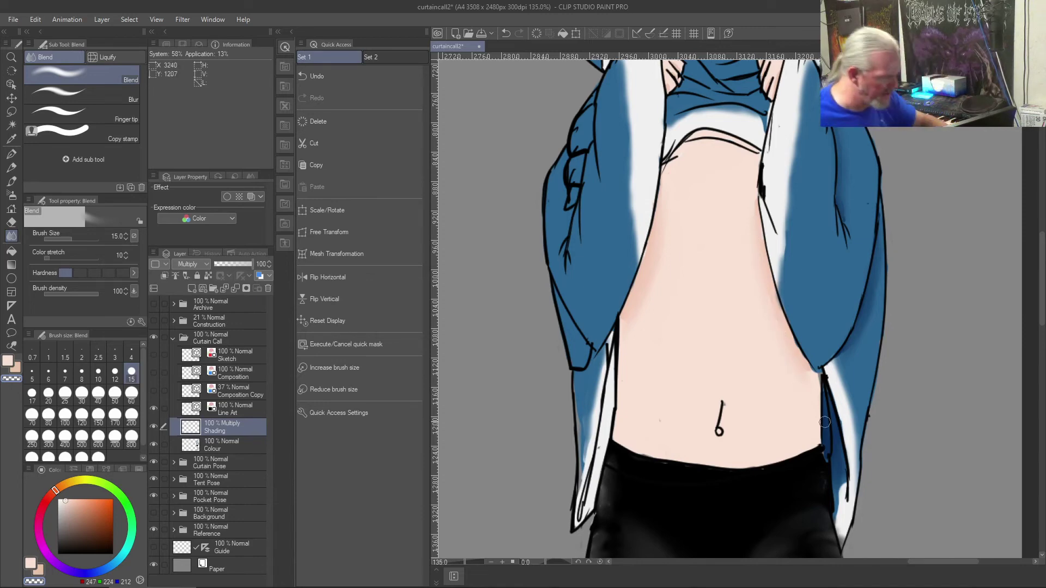
- Paint a strip of shading in the tail's blue along its left edge between the fourth character's legs at brush size 20
key("ctrl+0")
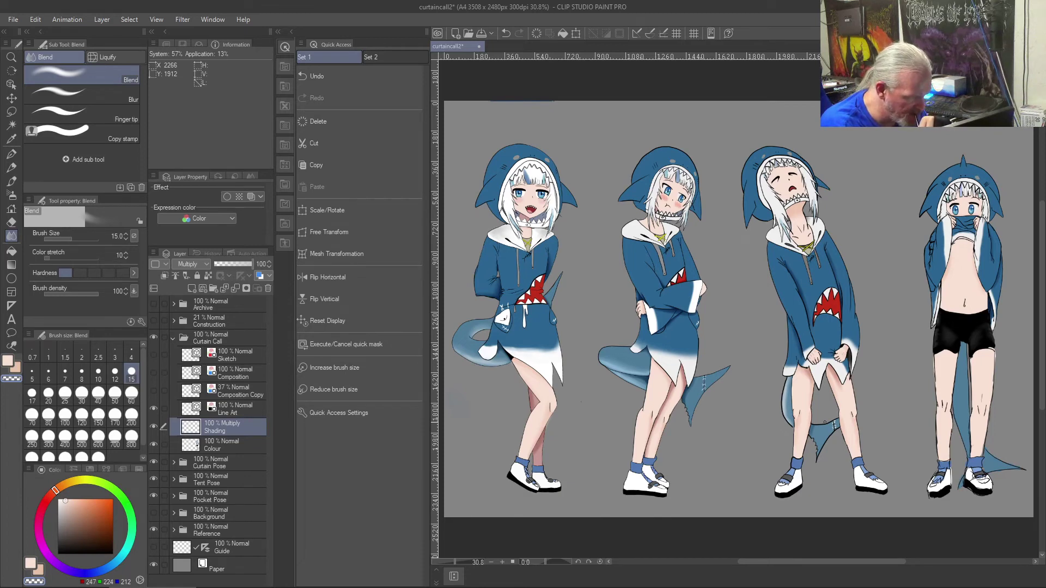
scroll(825, 419, "up", 2)
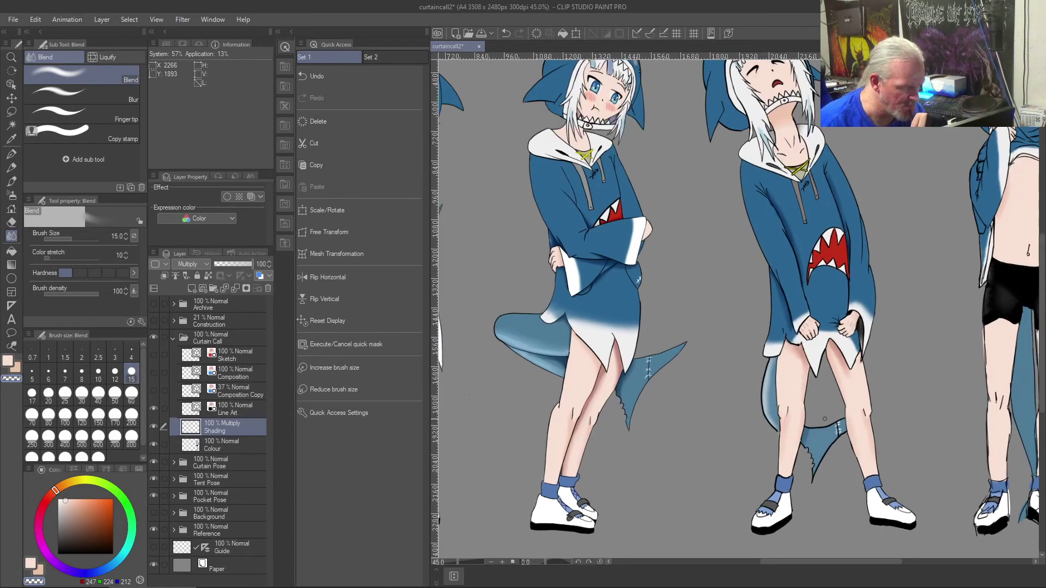
left_click_drag(824, 419, 615, 341)
scroll(624, 344, "up", 5)
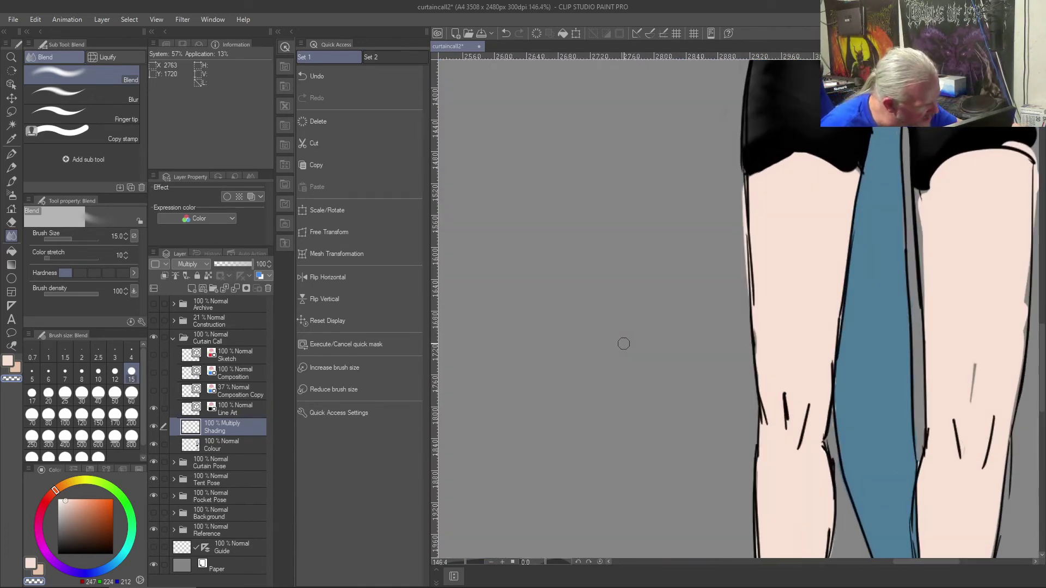
right_click(875, 226)
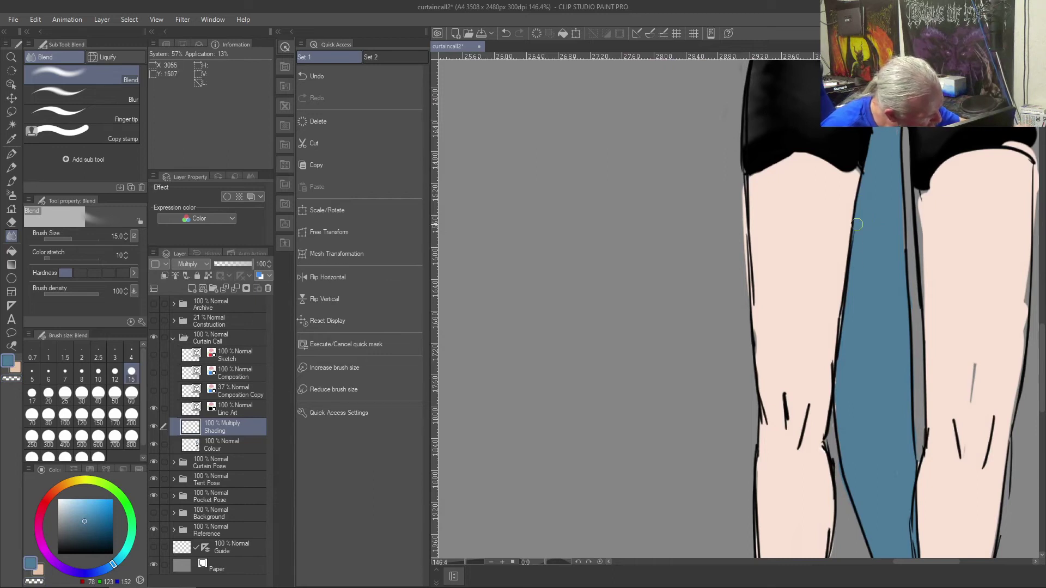
right_click(885, 305)
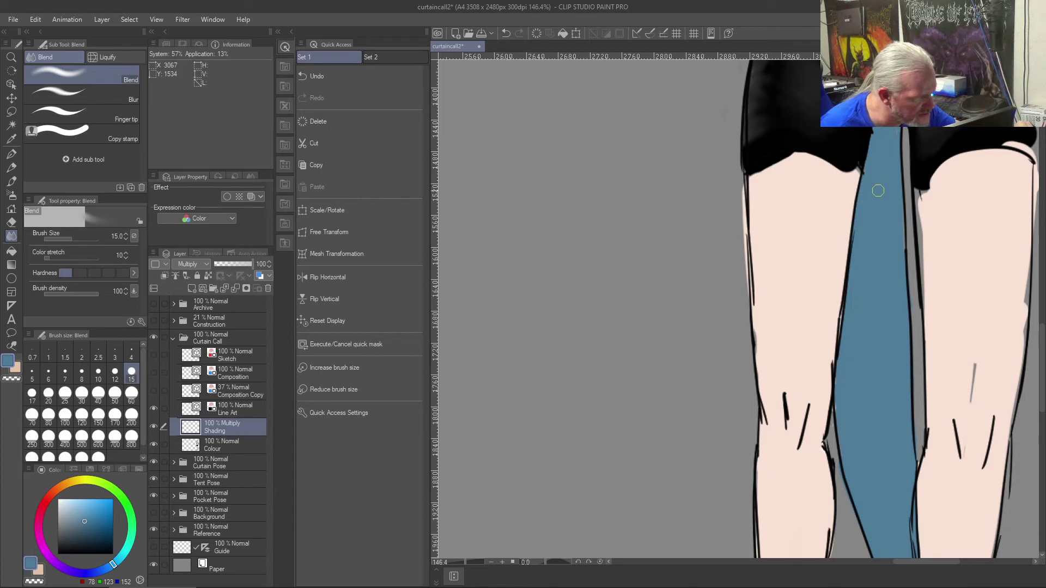
key("b")
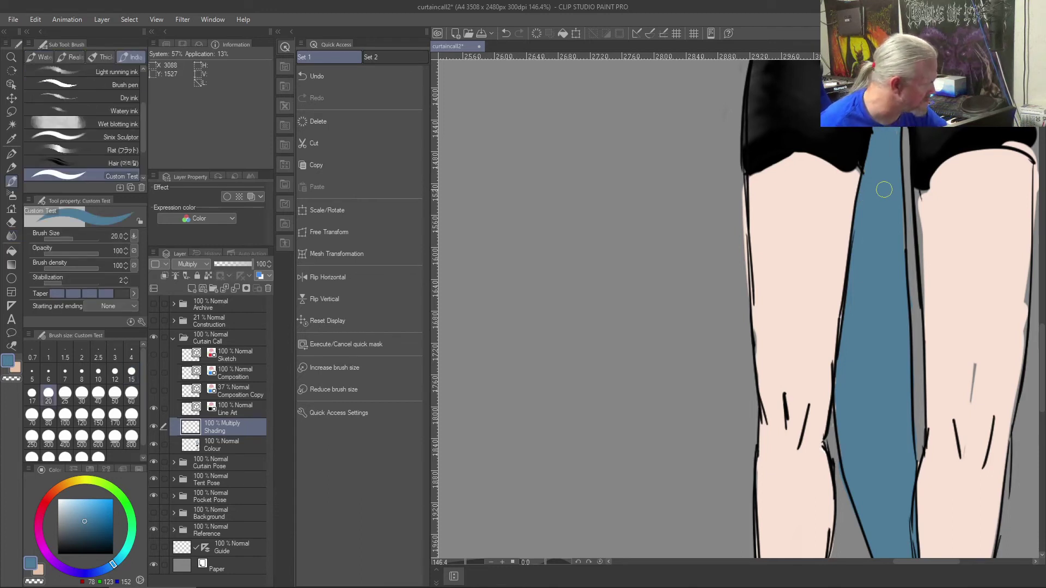
mouse_move(865, 176)
left_mouse_down()
mouse_move(838, 415)
mouse_move(870, 150)
left_mouse_up()
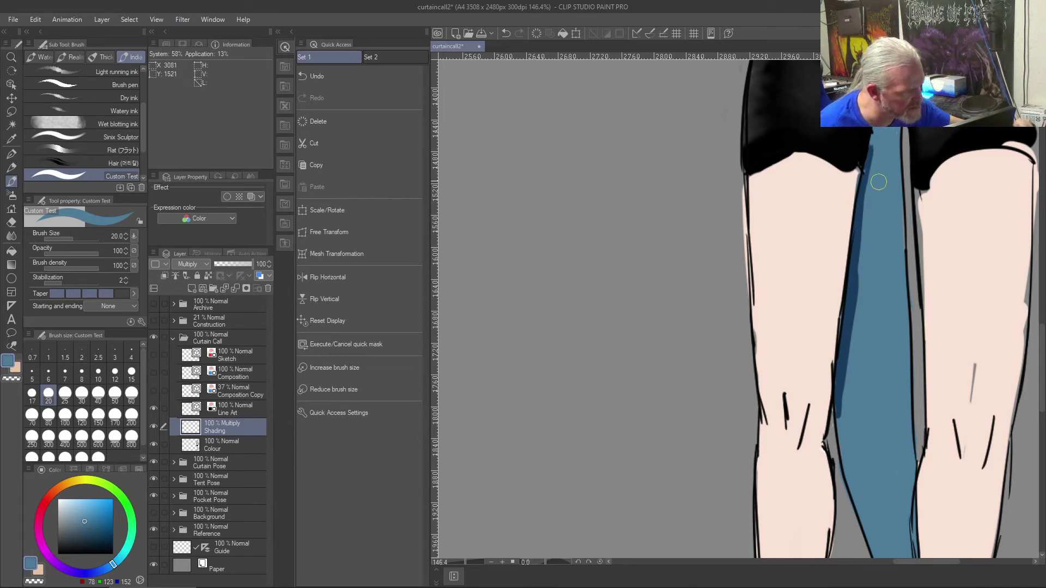
- Trim the inner edge of the tail's shading with the transparent brush and blend it into the base blue
key("c")
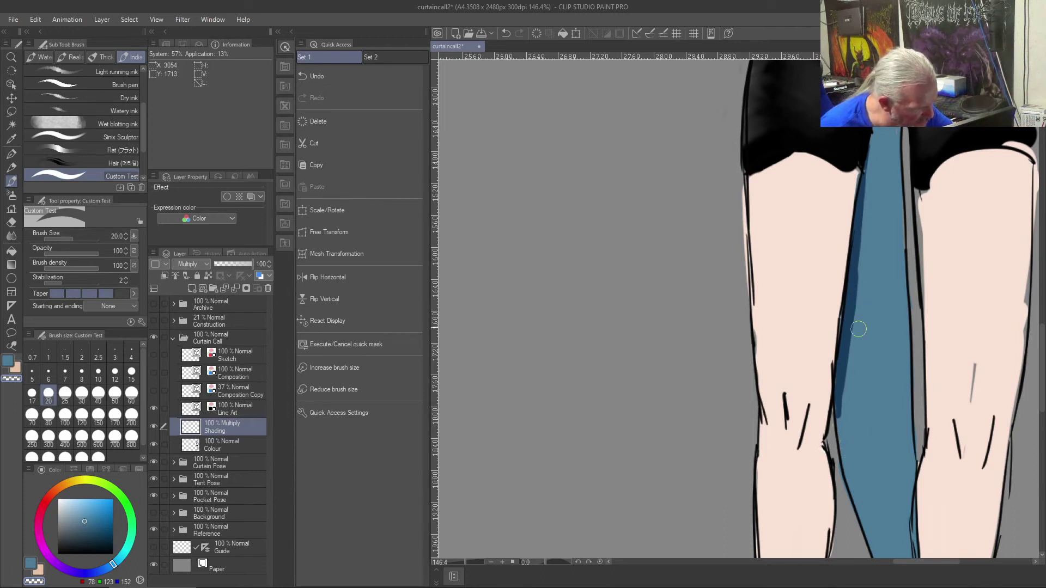
left_click_drag(861, 302, 838, 445)
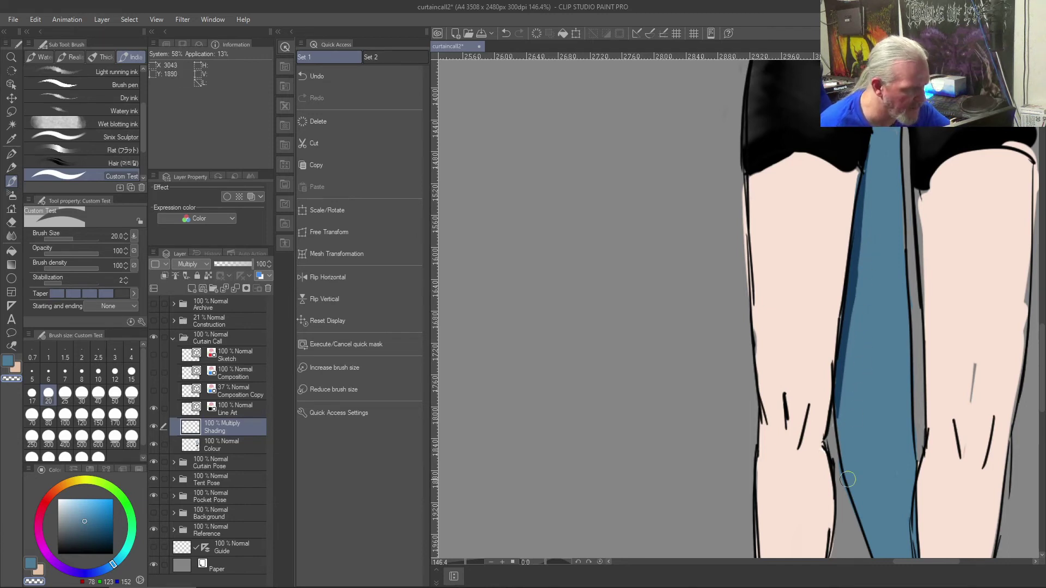
key("j")
mouse_move(848, 480)
left_mouse_down()
mouse_move(867, 167)
mouse_move(834, 356)
mouse_move(860, 204)
mouse_move(839, 362)
mouse_move(859, 234)
mouse_move(843, 350)
mouse_move(853, 278)
mouse_move(859, 374)
mouse_move(863, 242)
mouse_move(839, 466)
left_mouse_up()
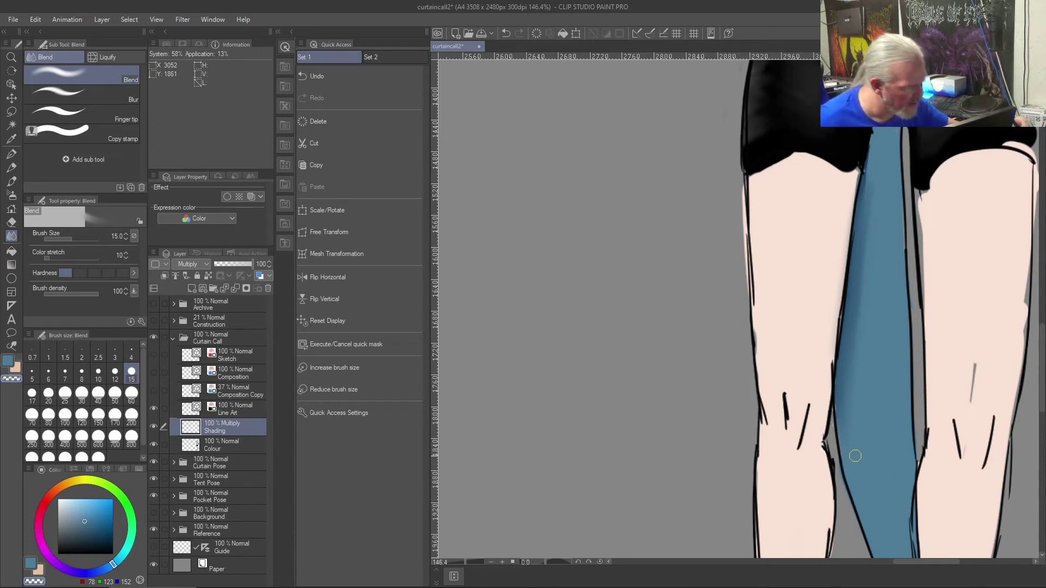
- Shade the inner and outer edges of both thighs with the sampled skin tone on the Shading layer
right_click(792, 227)
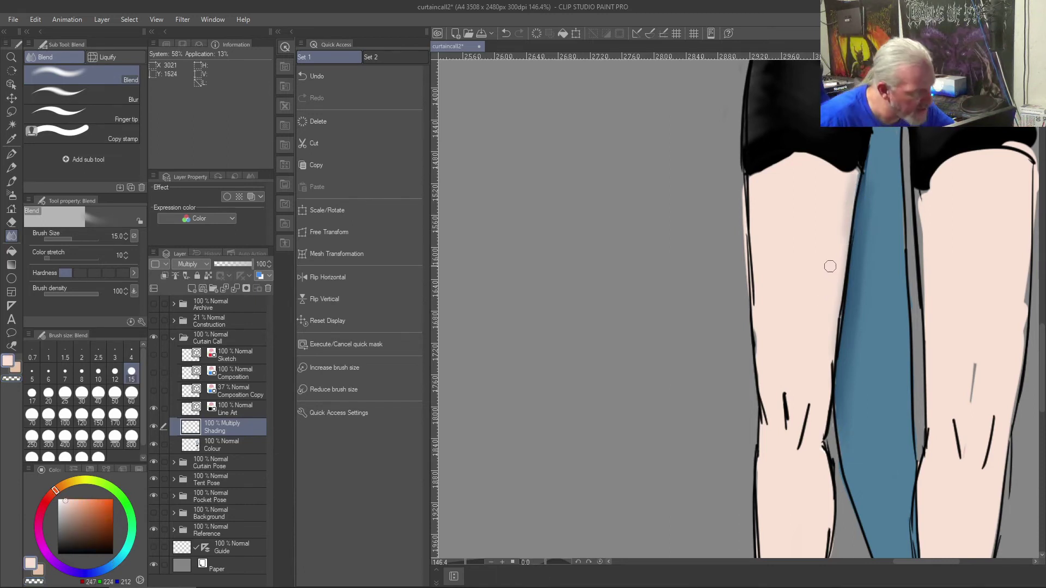
key("b")
left_click_drag(847, 241, 829, 381)
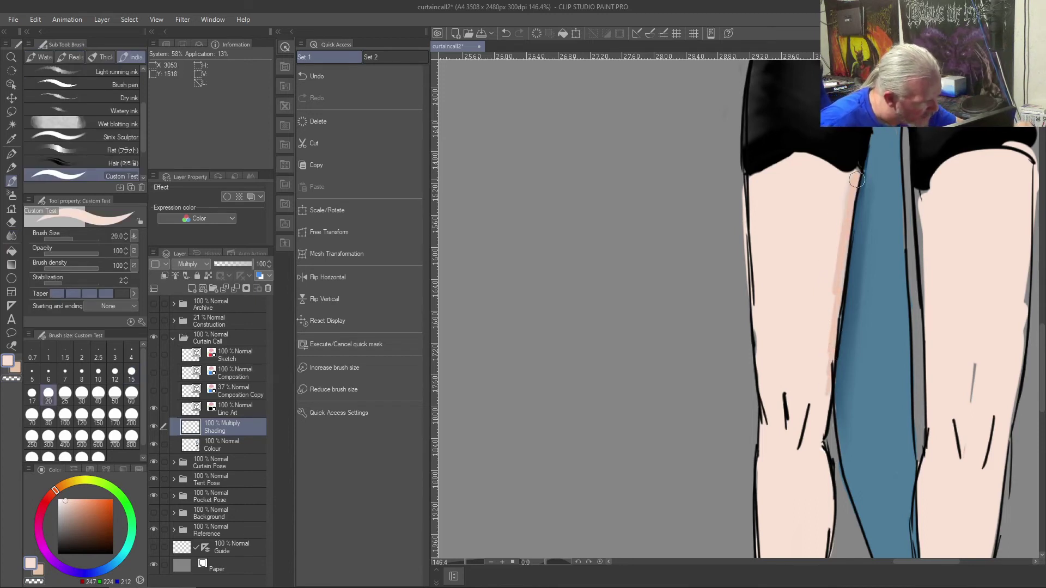
left_click_drag(752, 184, 752, 240)
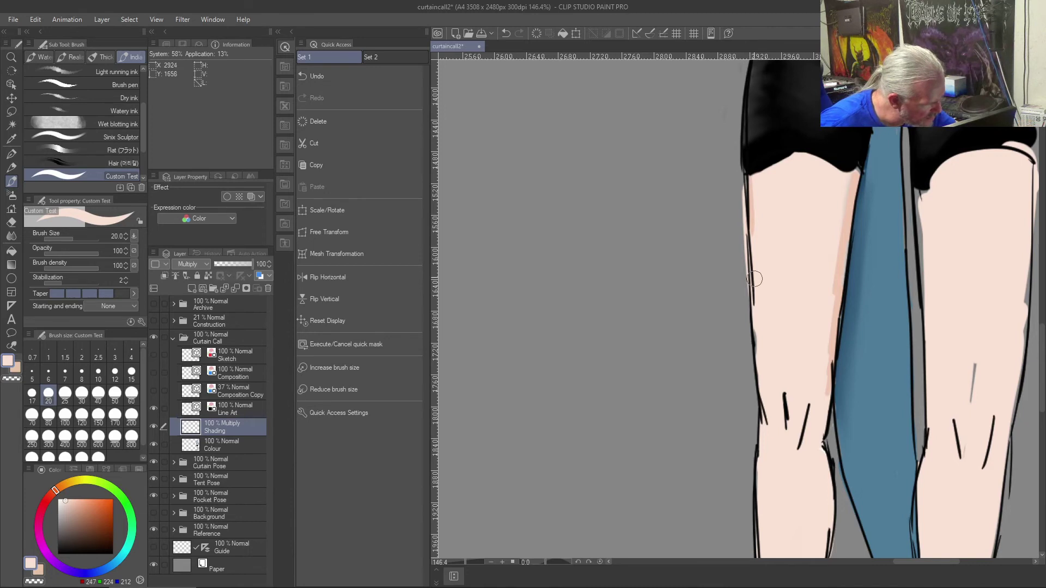
mouse_move(918, 196)
left_mouse_down()
mouse_move(926, 345)
mouse_move(927, 273)
mouse_move(927, 295)
left_mouse_up()
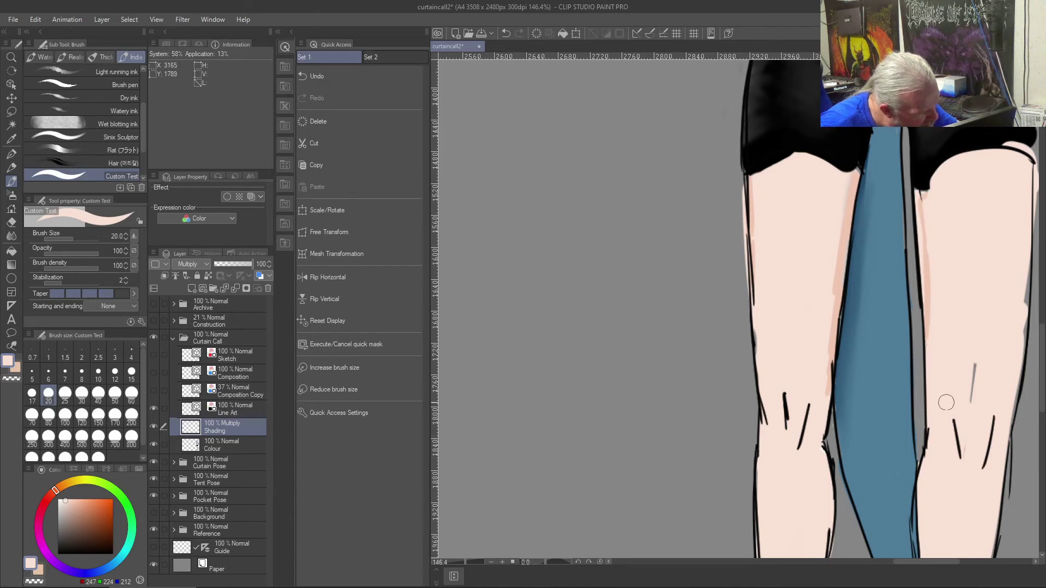
mouse_move(1032, 216)
left_mouse_down()
mouse_move(1017, 386)
mouse_move(1032, 303)
mouse_move(1032, 233)
mouse_move(1030, 323)
mouse_move(1030, 204)
mouse_move(1024, 332)
mouse_move(1031, 195)
mouse_move(1010, 411)
mouse_move(1031, 160)
mouse_move(1023, 364)
left_mouse_up()
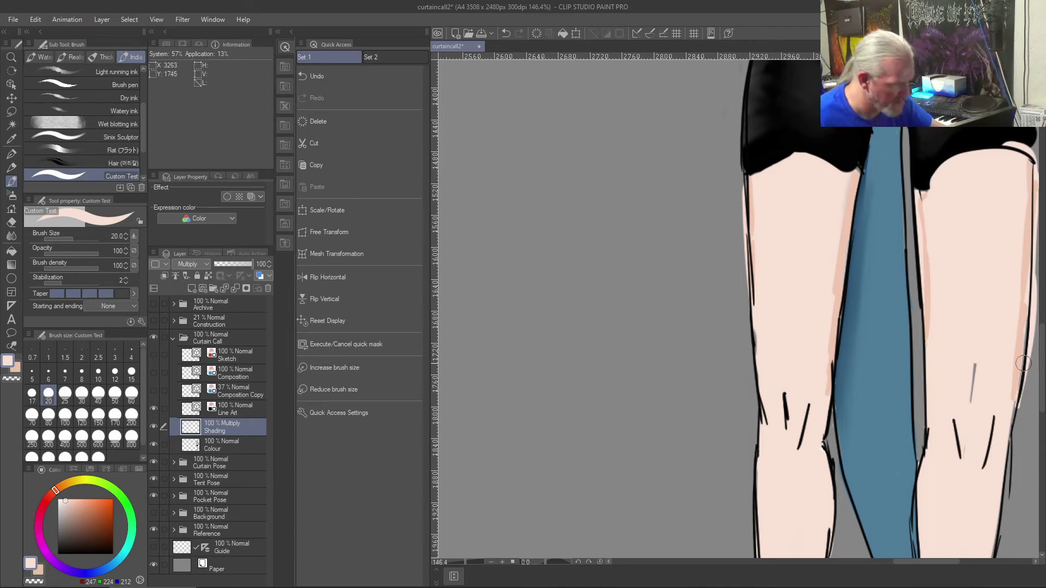
- Paint tapering V-shaped skin shadows below both knees, running down the shins
mouse_move(997, 440)
left_mouse_down()
mouse_move(969, 550)
mouse_move(955, 447)
mouse_move(971, 544)
left_mouse_up()
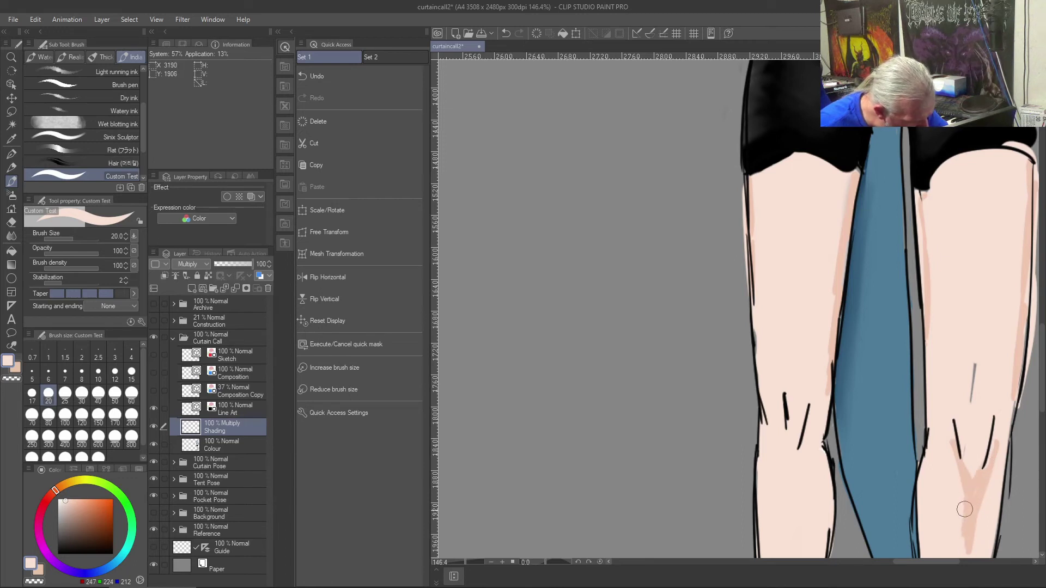
left_click_drag(778, 427, 792, 551)
mouse_move(805, 447)
left_mouse_down()
mouse_move(785, 547)
mouse_move(796, 520)
left_mouse_up()
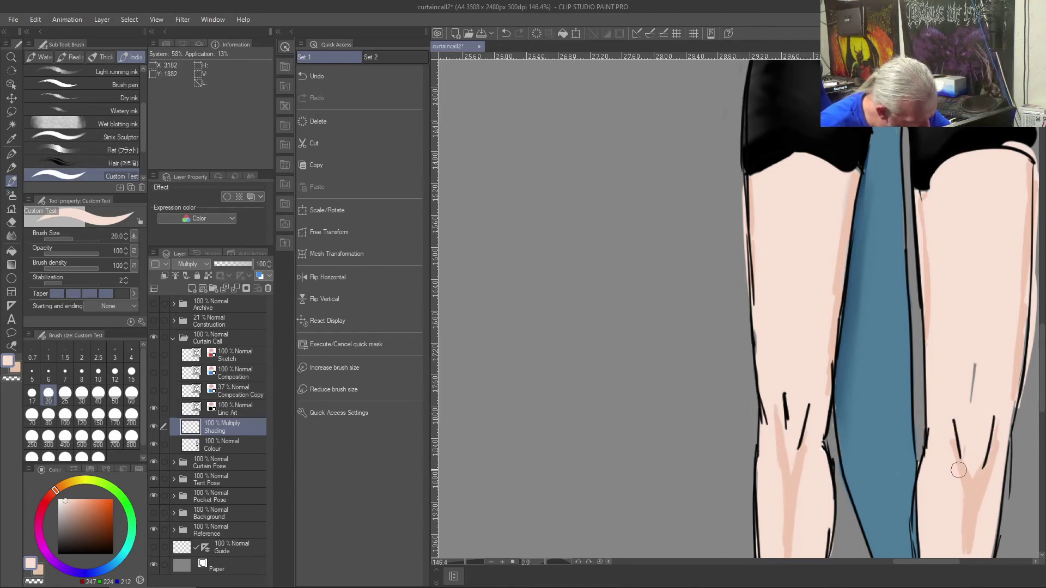
left_click_drag(965, 475, 956, 542)
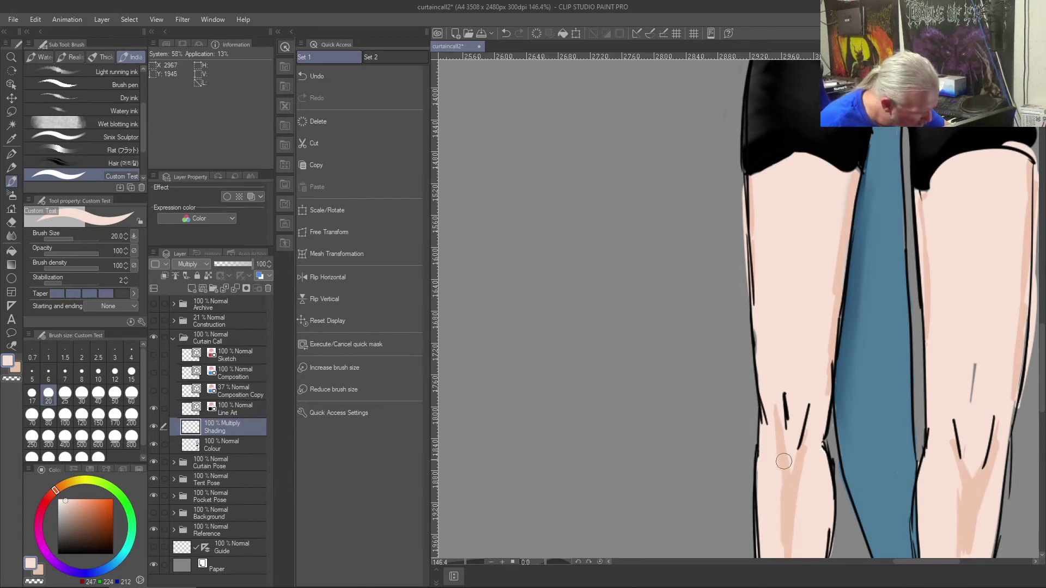
- Blend the V-shaped skin shadows below both knees into the shins with the Blend tool at size 15
scroll(792, 544, "down", 4)
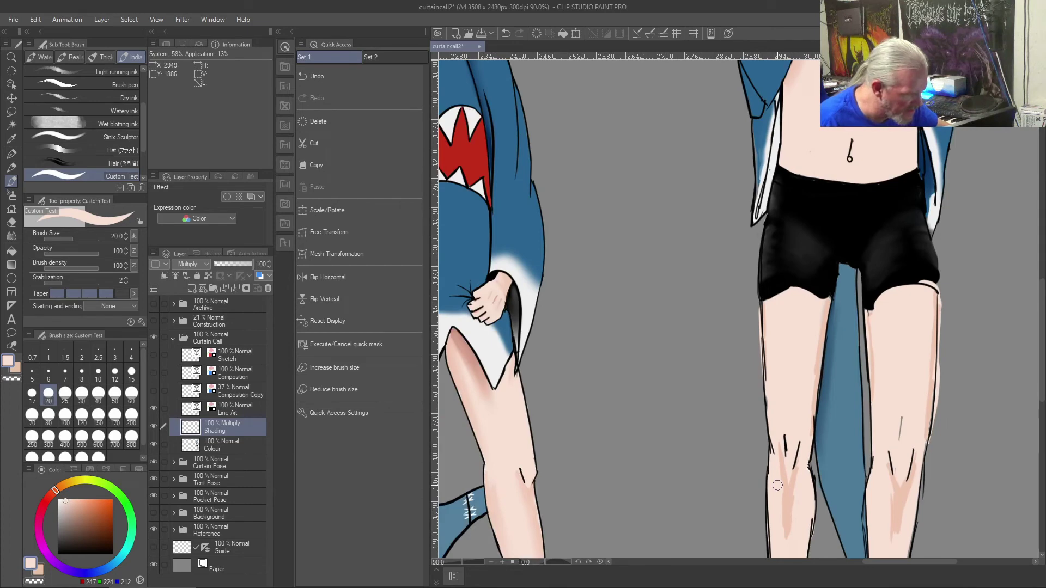
left_click(838, 448, "alt")
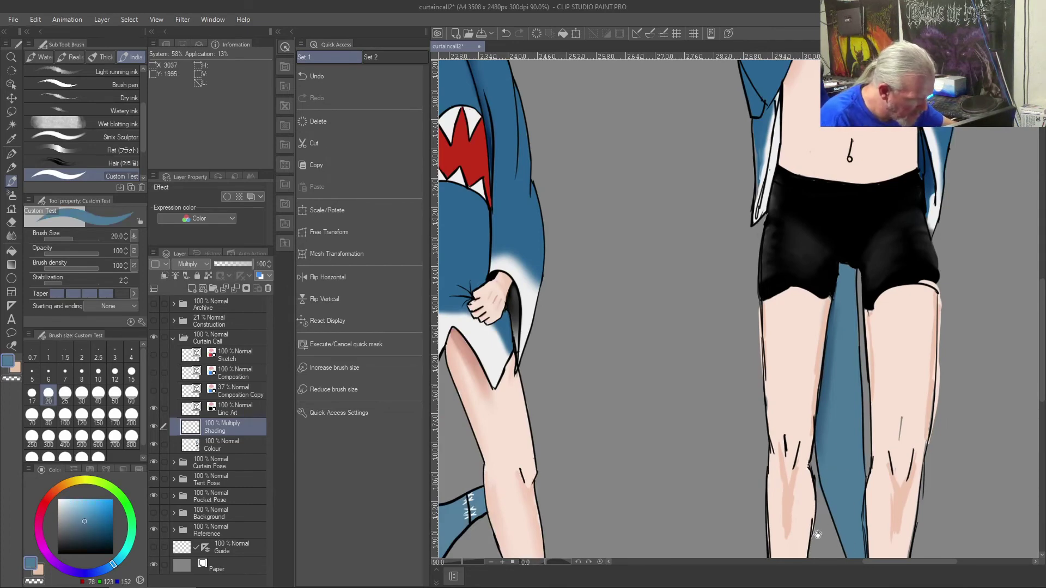
left_click_drag(817, 535, 806, 316)
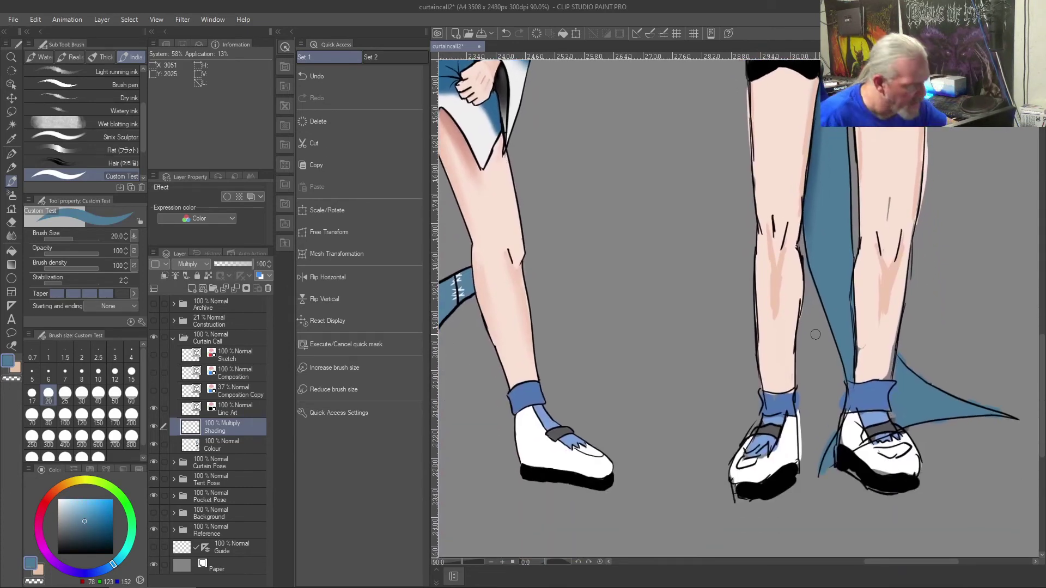
key("j")
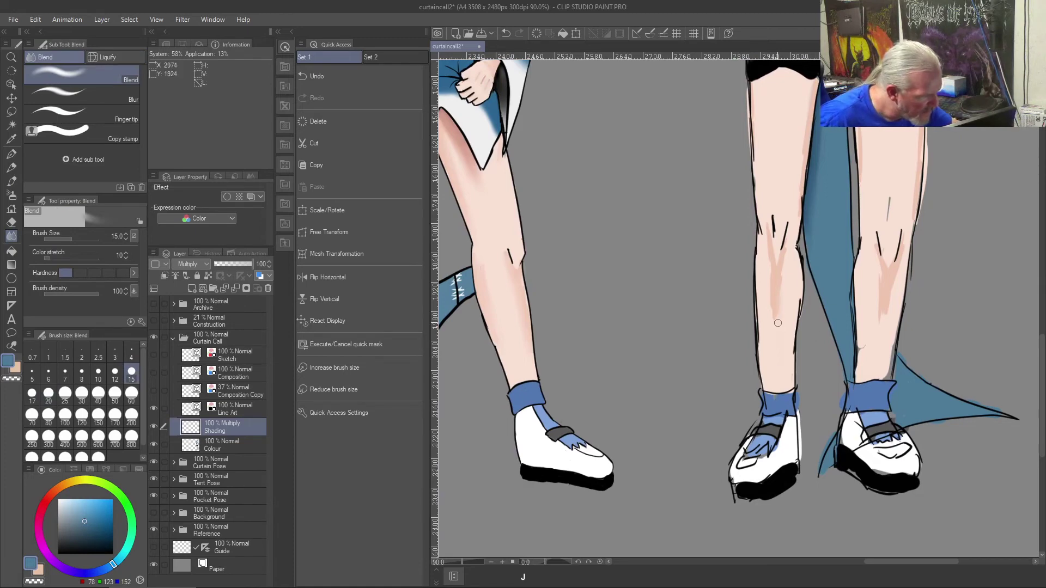
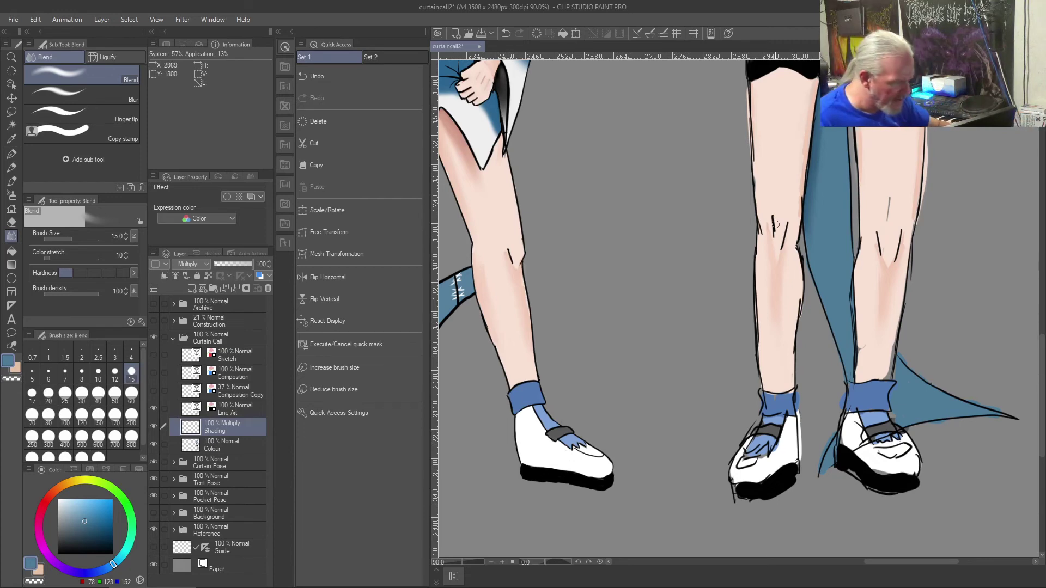
- Clear the stray shading outside the outer line of the thigh left of the tail with the transparent brush on the Shading layer
scroll(775, 225, "up", 5)
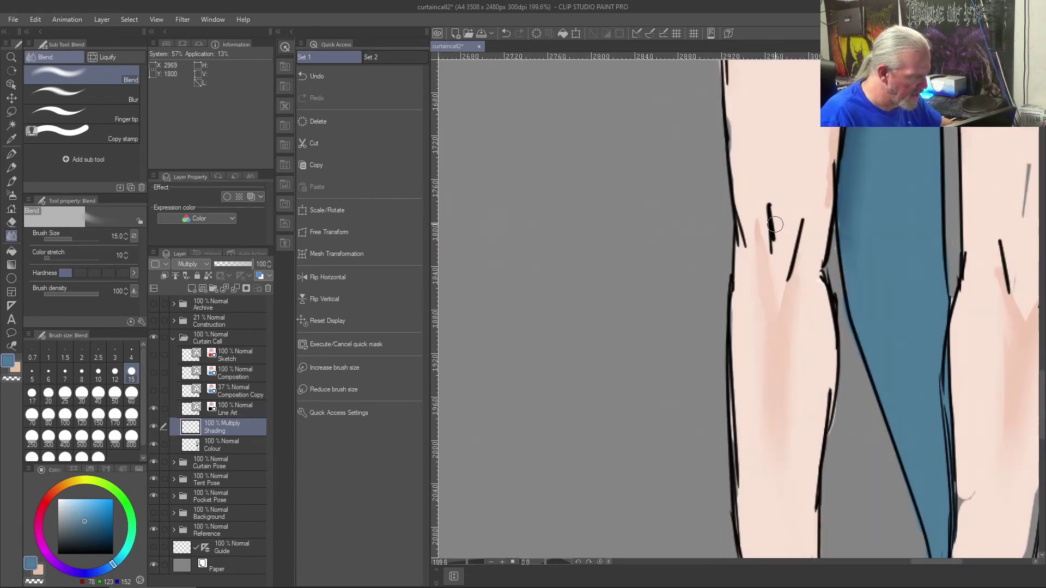
scroll(681, 451, "up", 5)
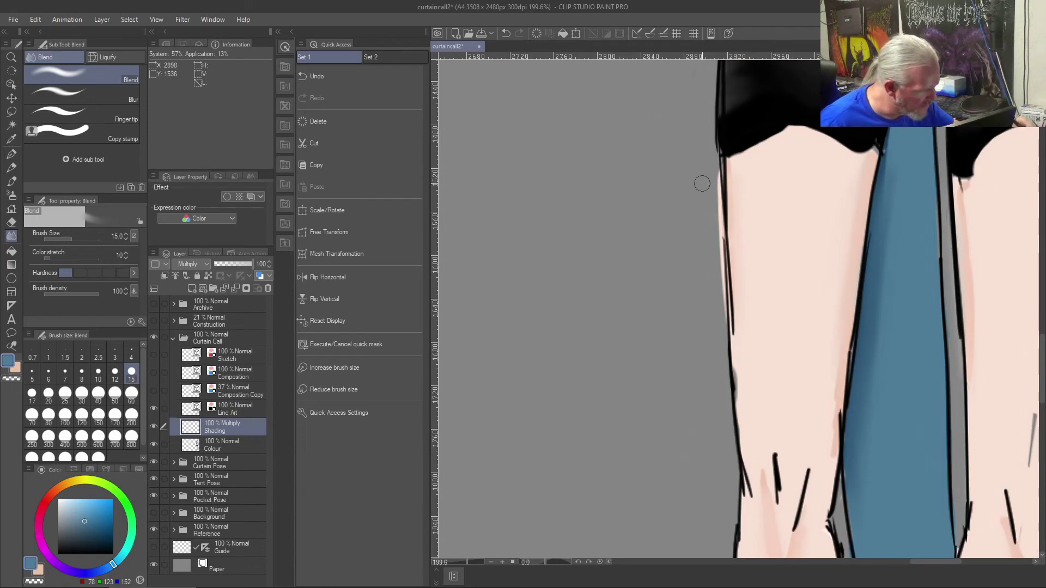
mouse_move(712, 179)
left_mouse_down()
mouse_move(714, 249)
mouse_move(708, 239)
left_mouse_up()
key("c")
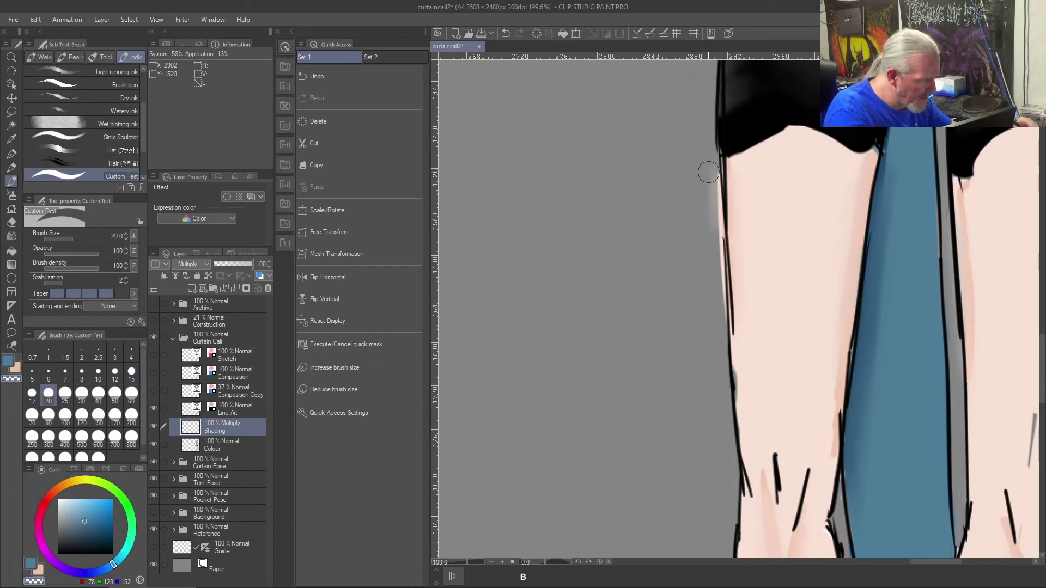
left_click_drag(715, 180, 712, 220)
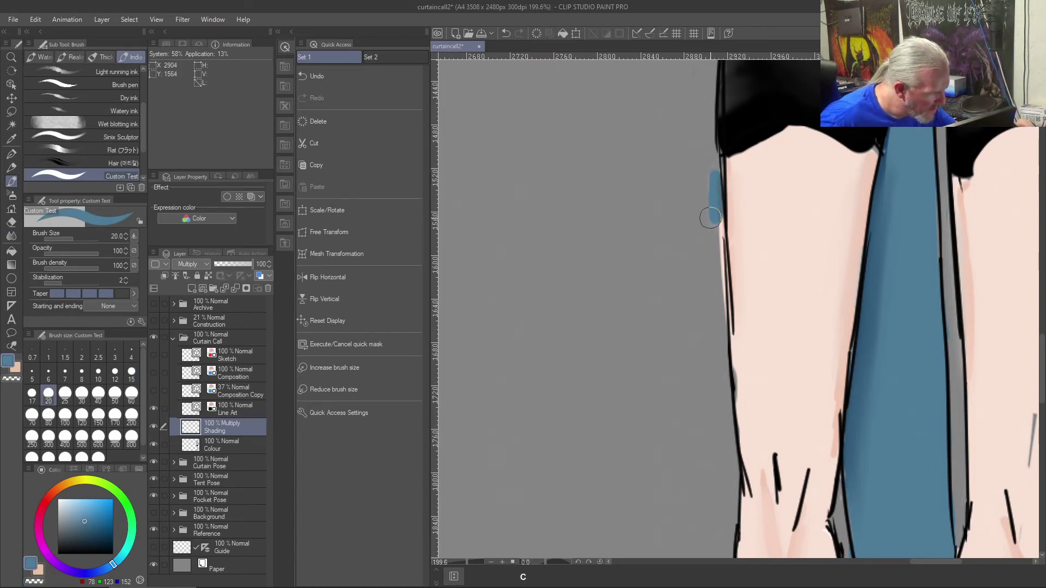
key("ctrl+z")
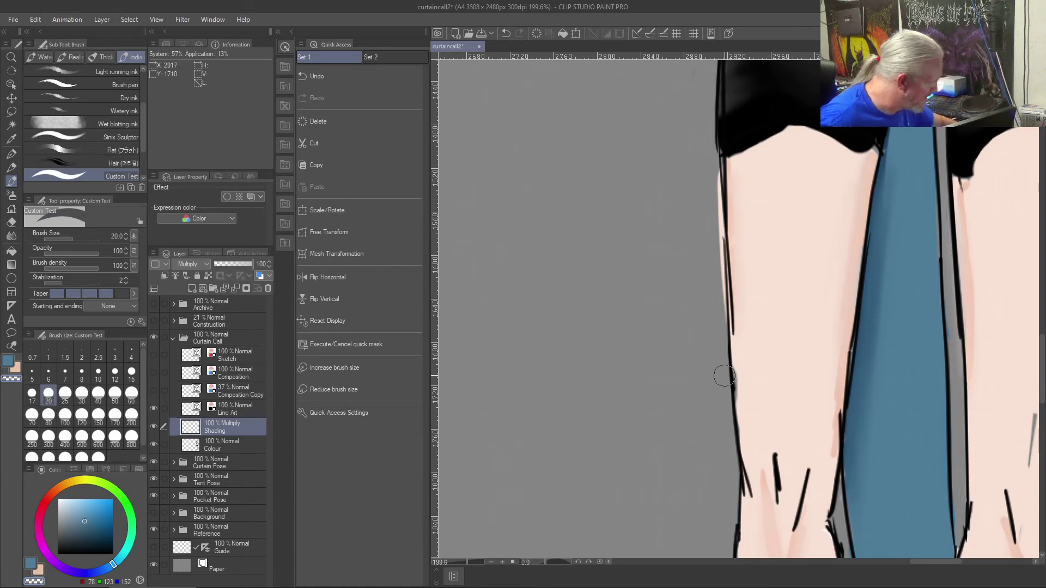
- On the Colour layer, erase the spill outside the left thigh's outer line and touch up its edge with the sampled skin tone
left_click(214, 443)
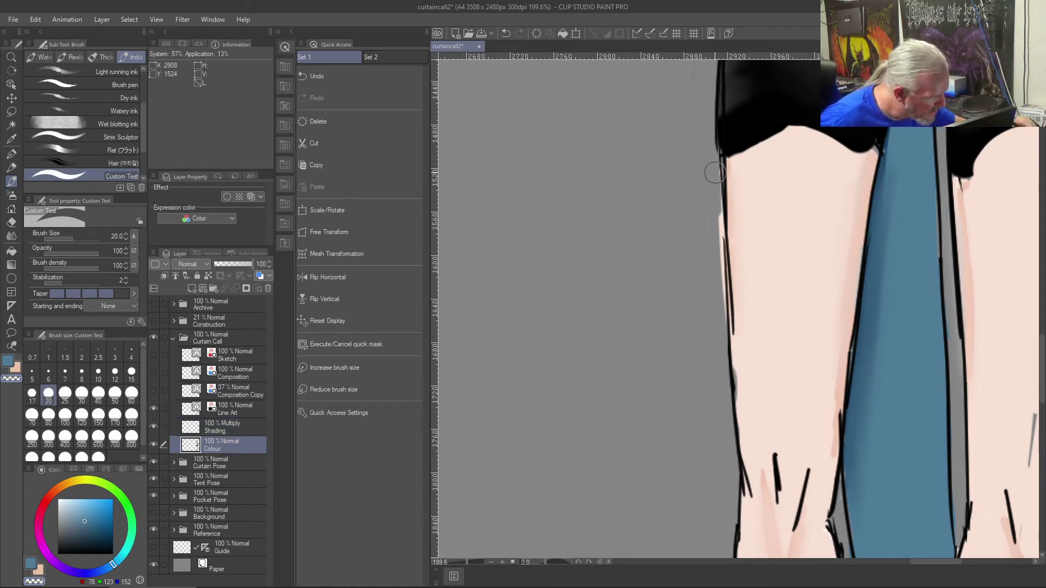
left_click_drag(716, 192, 718, 306)
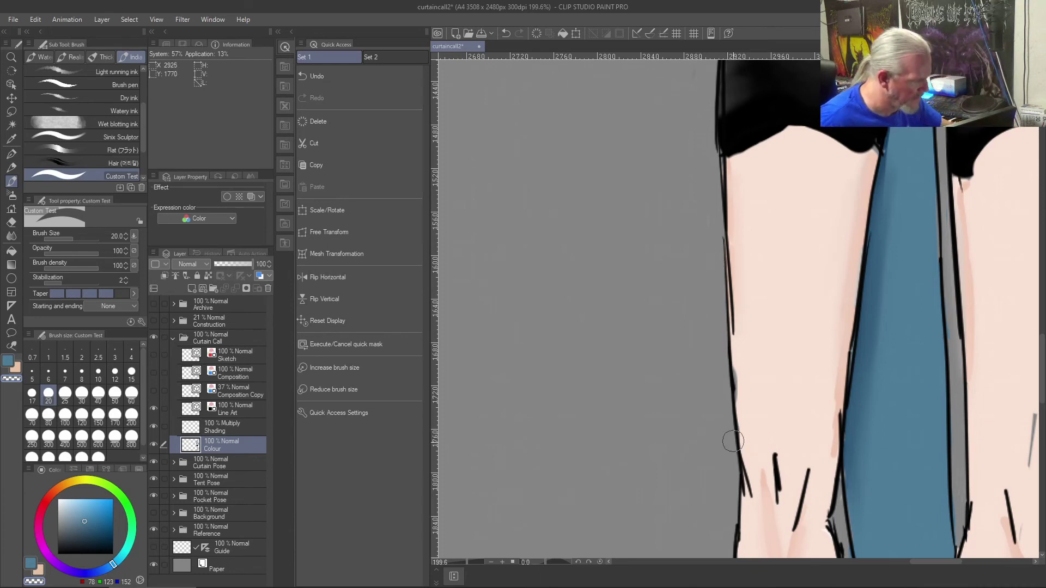
right_click(788, 392)
left_click_drag(737, 344, 733, 203)
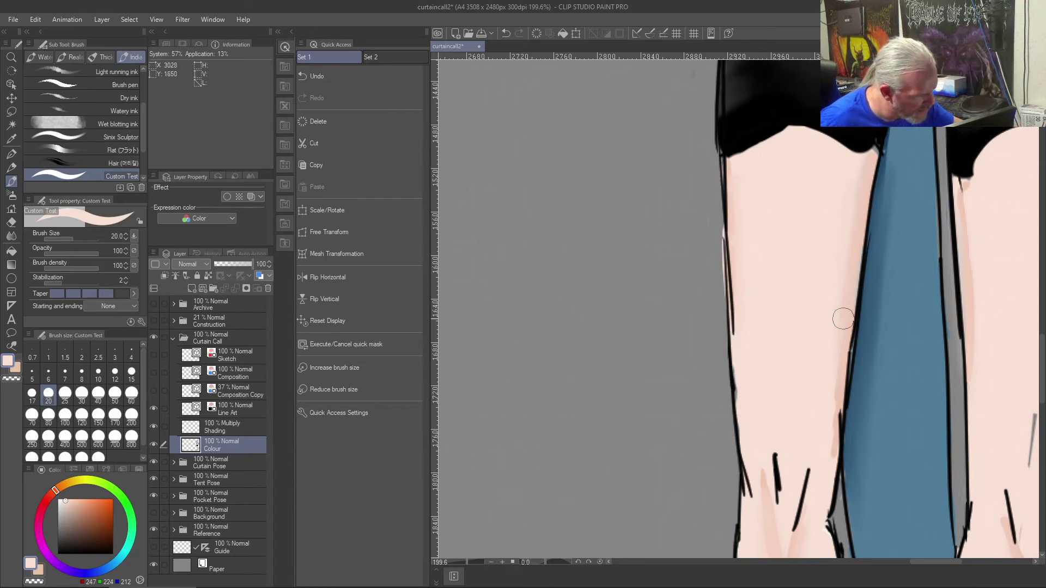
- Touch up the right thigh's outer edge in skin tone and trim colour and shading spilling past its line on the Colour and Shading layers
mouse_move(961, 185)
left_mouse_down()
mouse_move(972, 351)
mouse_move(958, 182)
mouse_move(815, 304)
mouse_move(708, 316)
left_mouse_up()
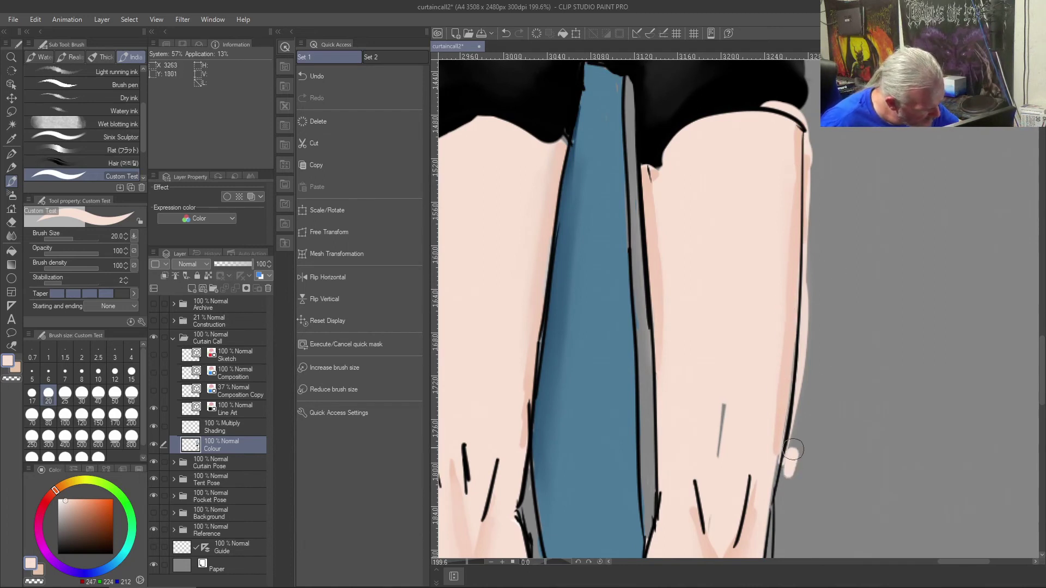
left_click_drag(800, 405, 797, 433)
key("c")
left_click_drag(789, 483, 807, 327)
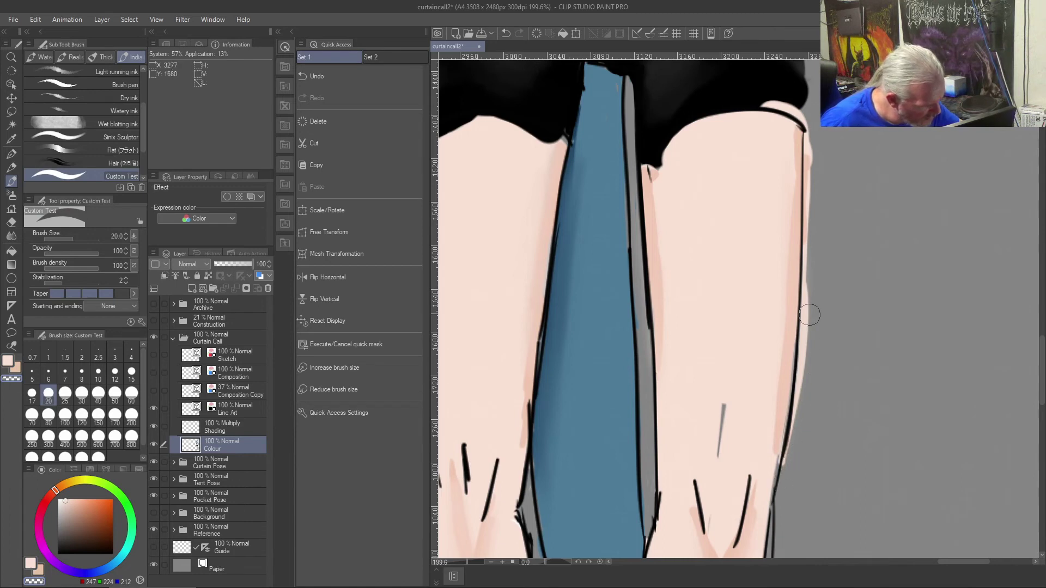
left_click(214, 427)
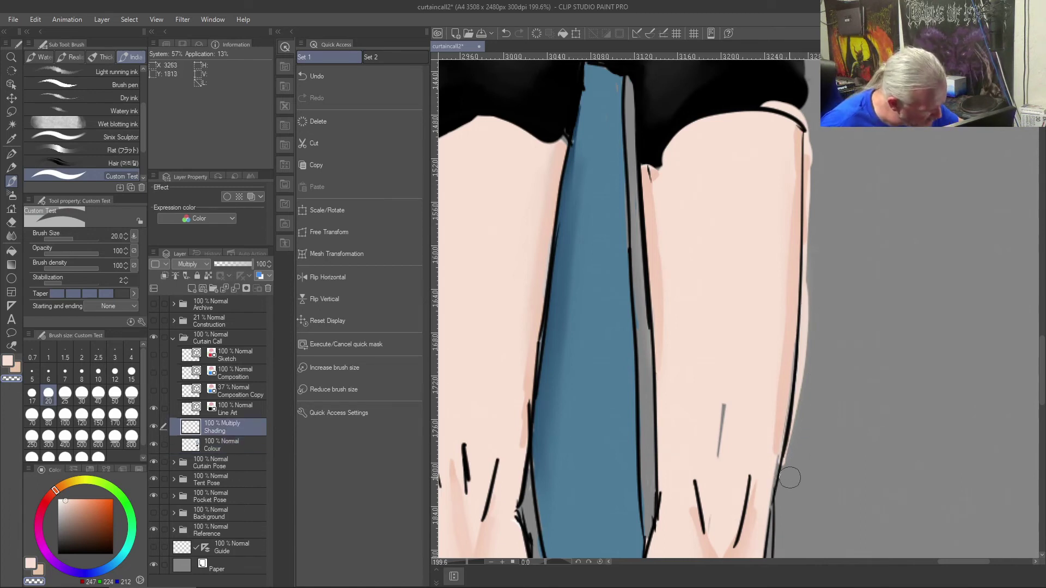
mouse_move(799, 403)
left_mouse_down()
mouse_move(809, 225)
mouse_move(809, 260)
left_mouse_up()
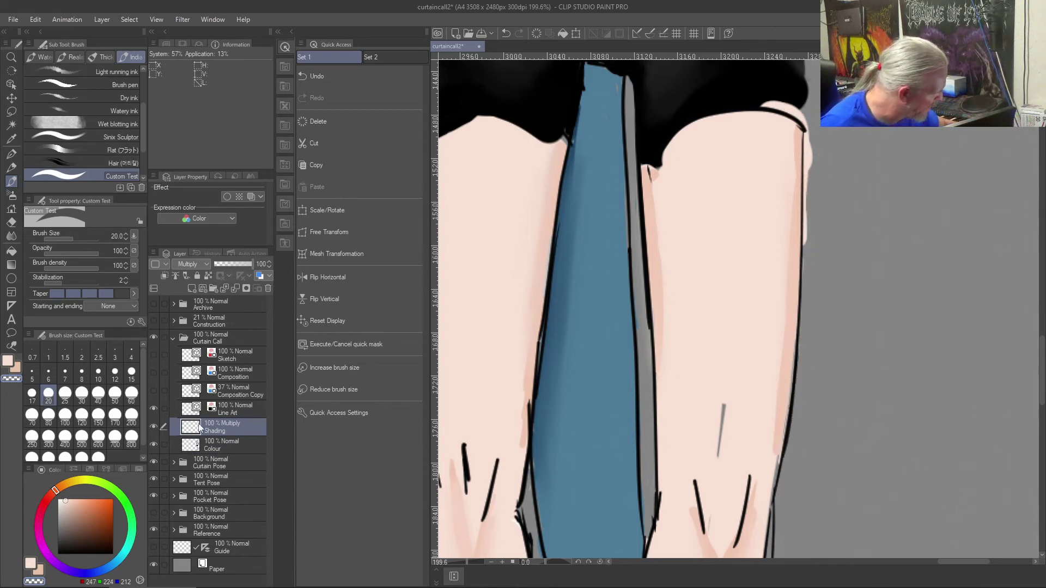
- Move the Shading layer beneath Colour and erase the remaining skin colour outside the right thigh's outer line on the Colour layer
left_click_drag(200, 427, 232, 437)
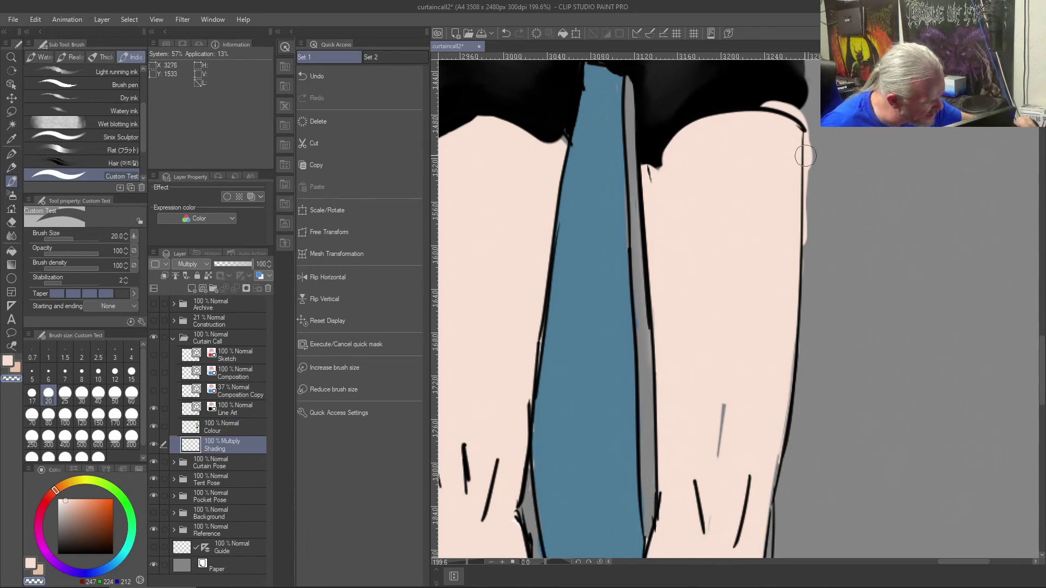
key("c")
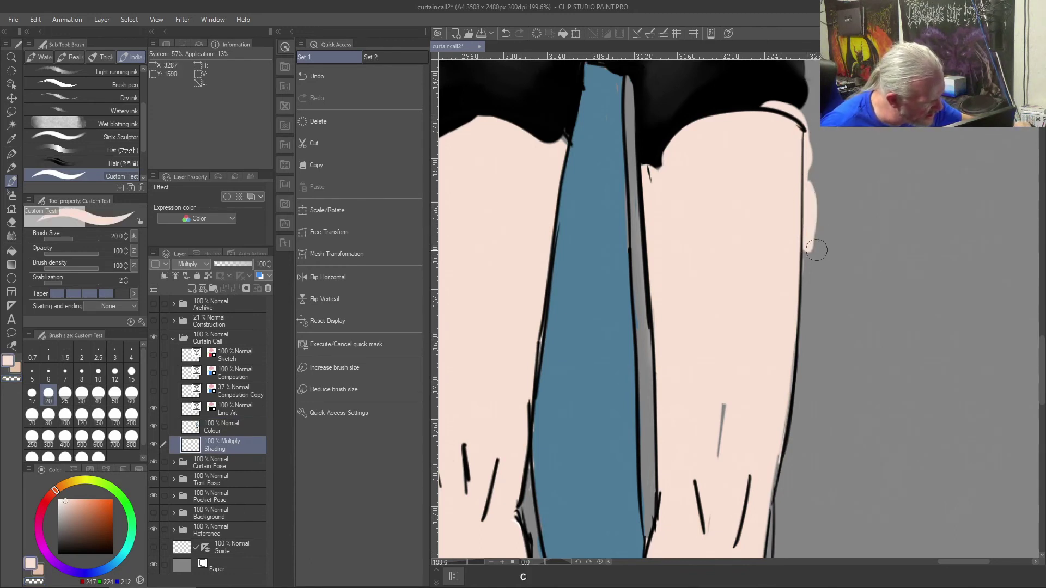
key("c")
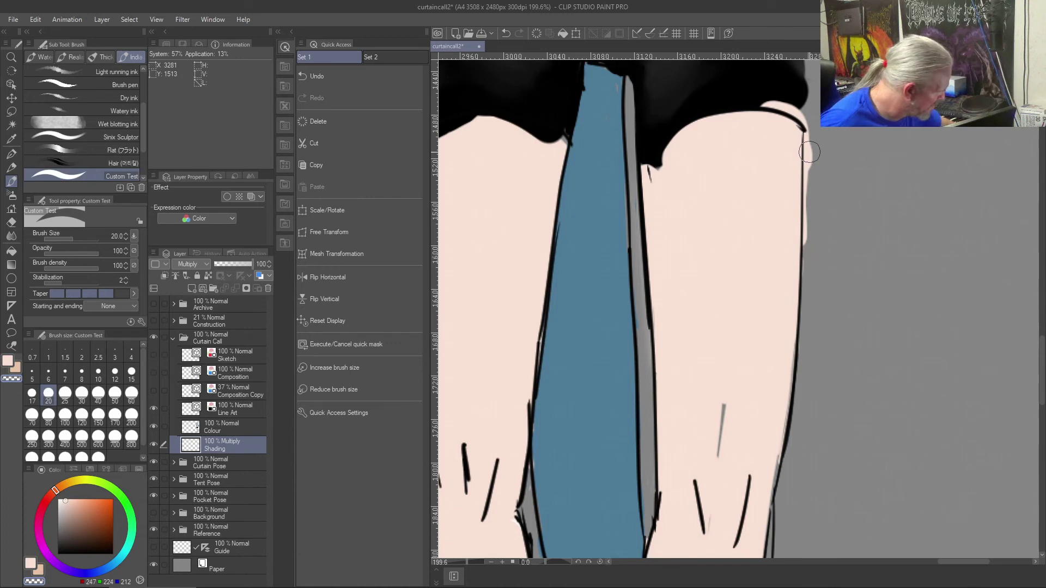
left_click(218, 428)
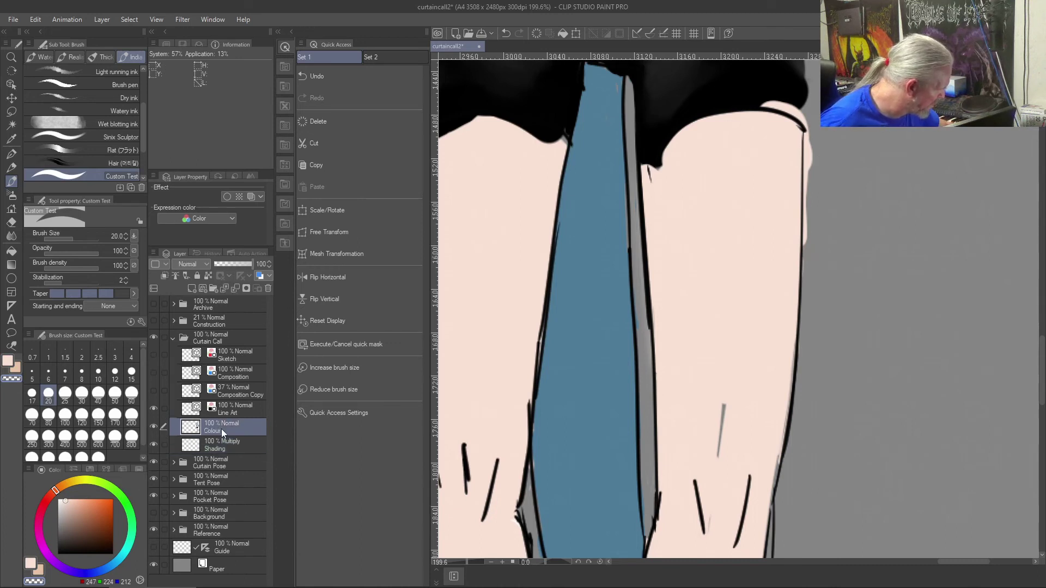
left_click_drag(810, 143, 806, 275)
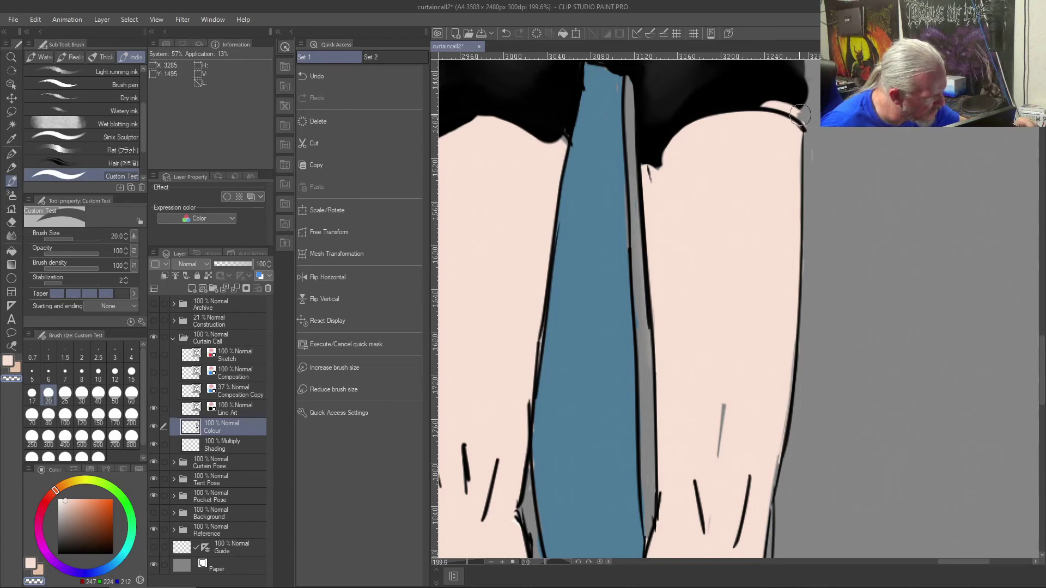
- Fill the outer corner of the right shorts hem with black and reshape its inner corner with the sampled skin tone
right_click(754, 111)
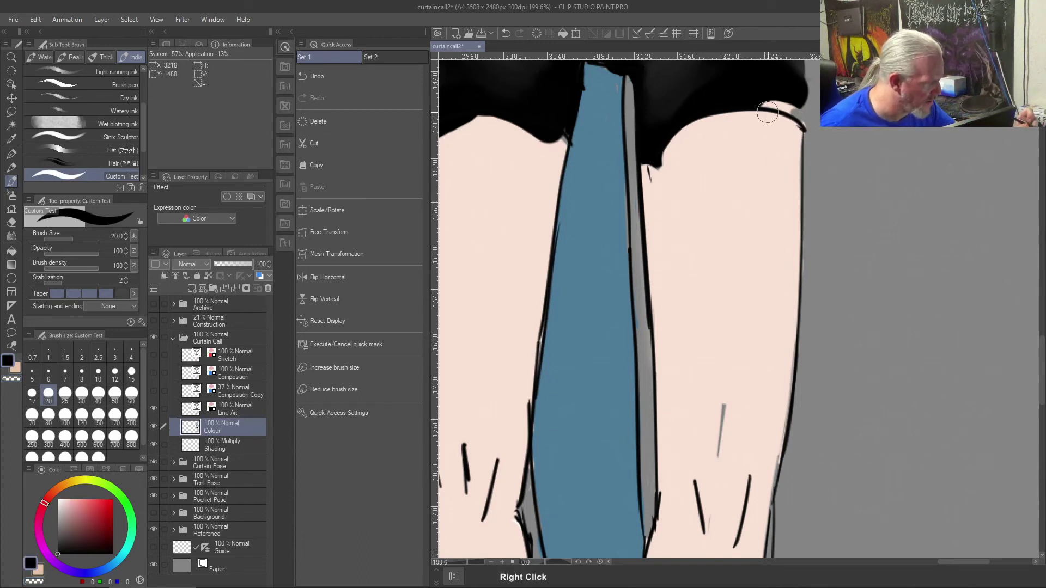
mouse_move(800, 118)
left_mouse_down()
mouse_move(755, 99)
mouse_move(803, 107)
left_mouse_up()
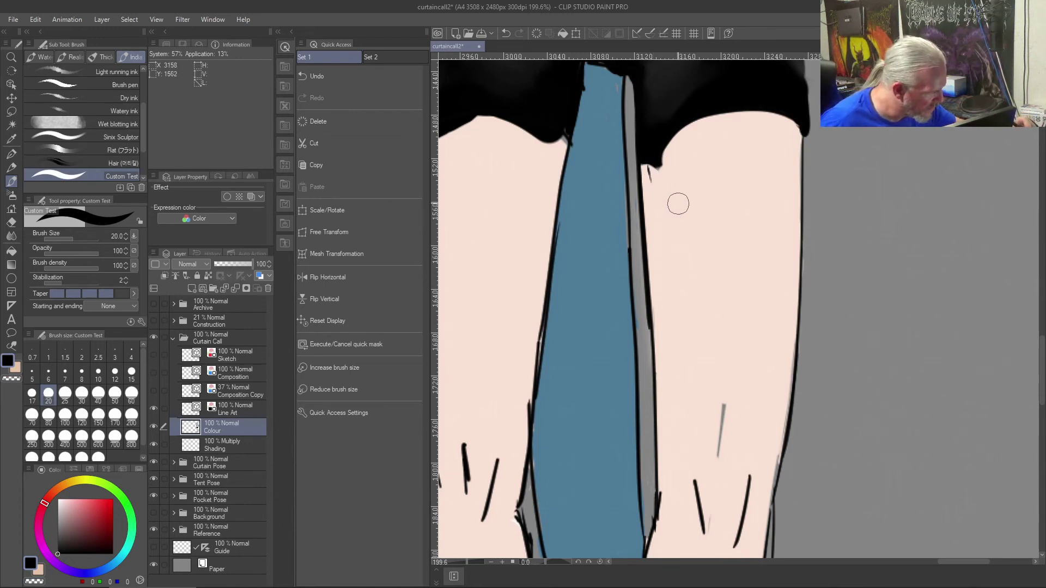
right_click(710, 224)
mouse_move(691, 202)
left_mouse_down()
mouse_move(651, 171)
mouse_move(663, 156)
mouse_move(645, 179)
mouse_move(654, 157)
mouse_move(656, 188)
mouse_move(643, 169)
left_mouse_up()
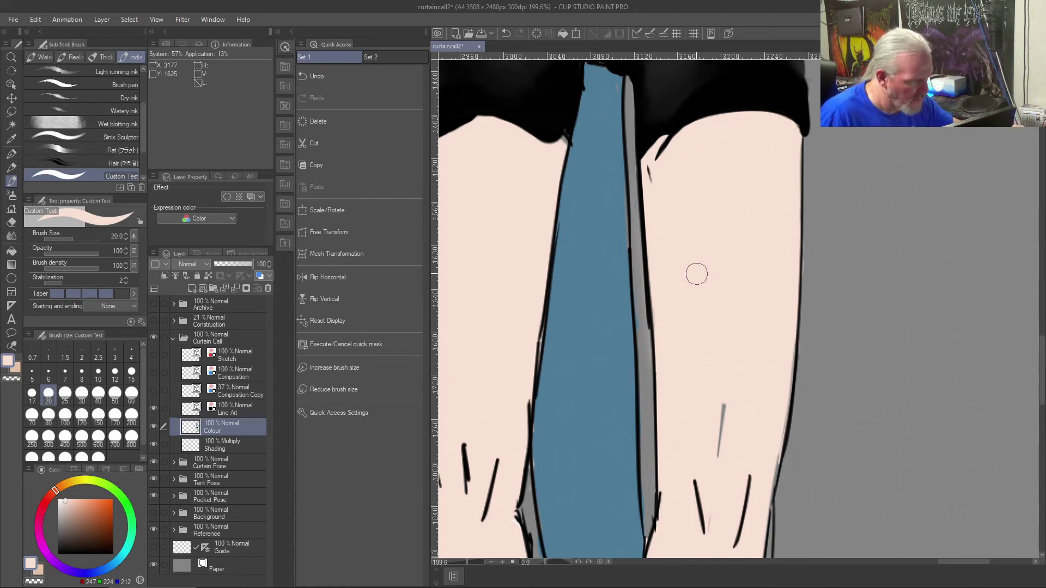
- Remove the old line fragments along the right shorts hem on the Line Art layer with the Vector eraser
key("j")
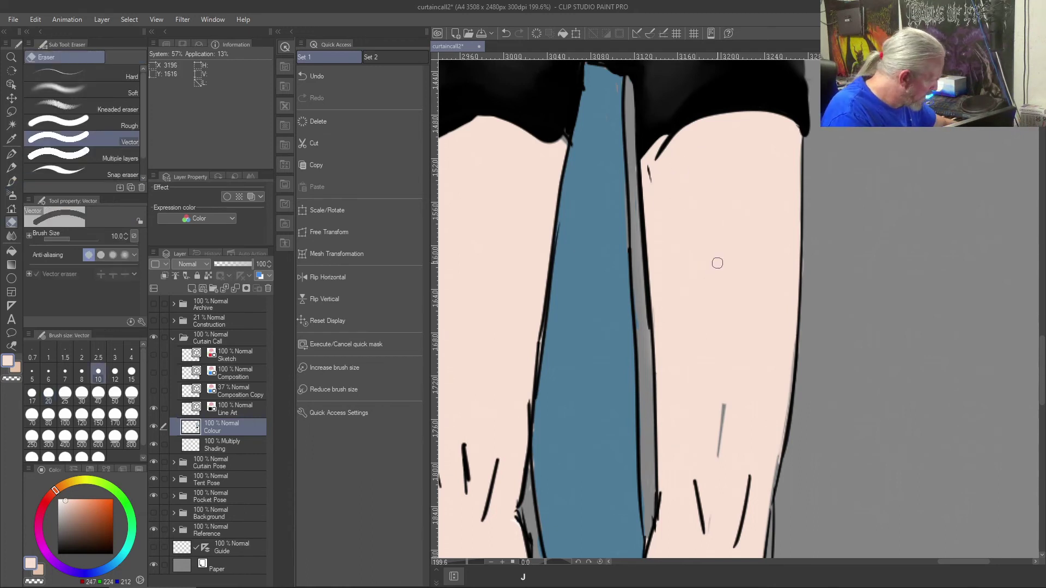
left_click(233, 400)
left_click(655, 167)
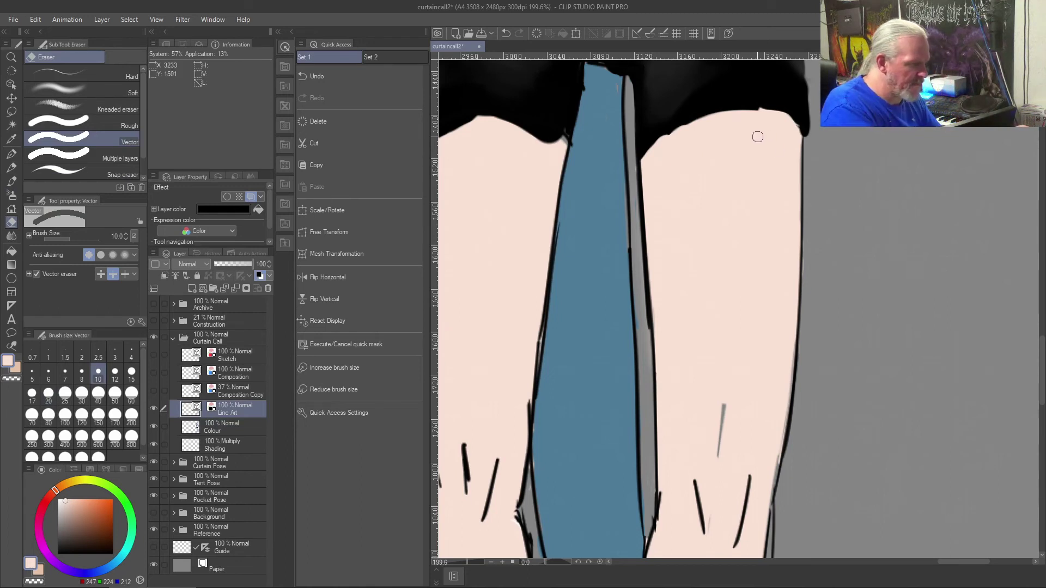
key("b")
mouse_move(800, 134)
left_mouse_down()
mouse_move(765, 109)
mouse_move(714, 108)
left_mouse_up()
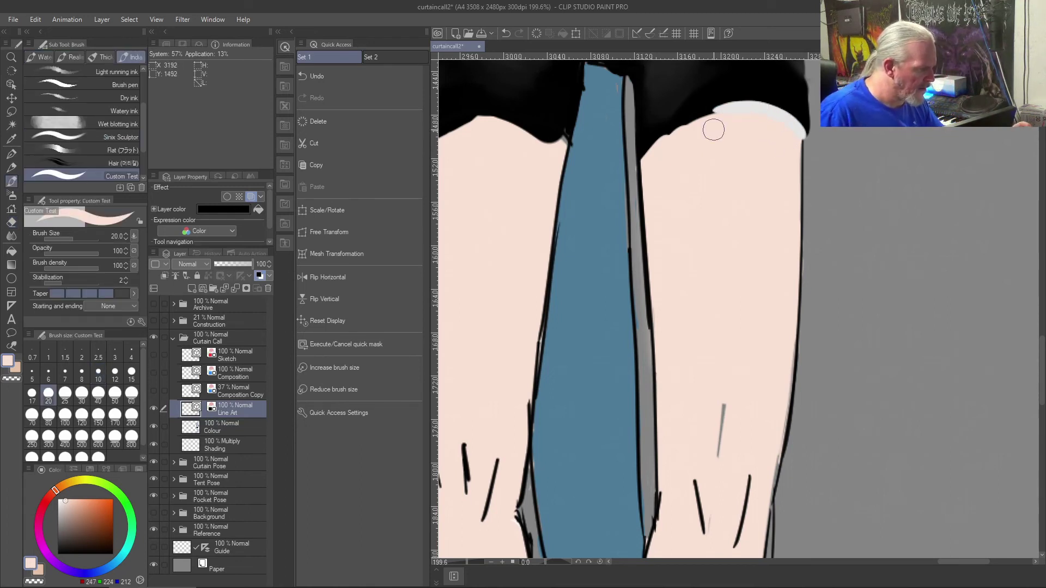
key("ctrl+z")
- Redraw the right shorts hem as one curved black line across the top of the thigh on the Line Art layer at brush size 8
left_click(57, 554)
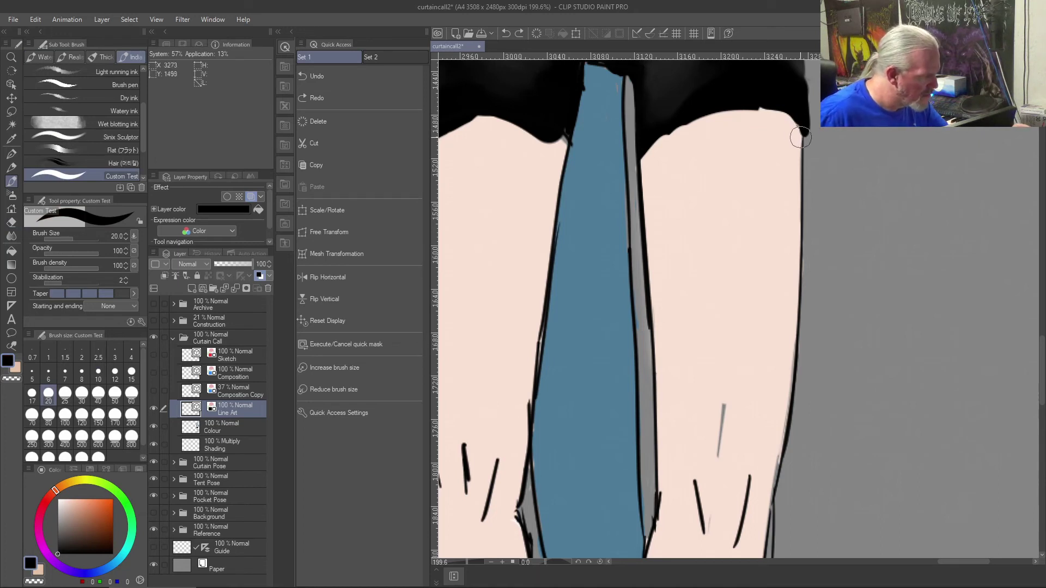
mouse_move(793, 125)
left_mouse_down()
mouse_move(763, 112)
mouse_move(686, 124)
mouse_move(656, 176)
left_mouse_up()
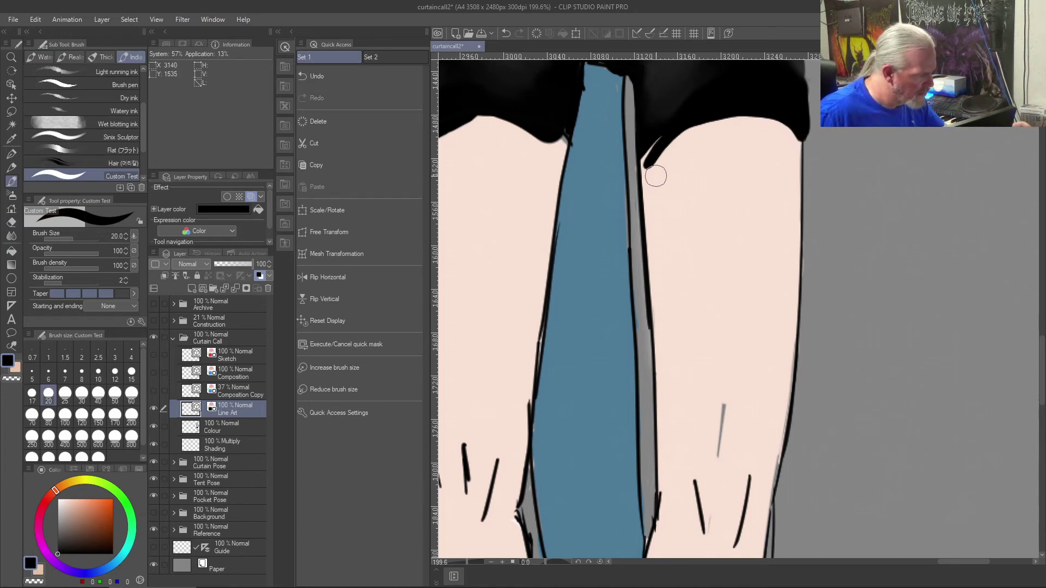
key("ctrl+z")
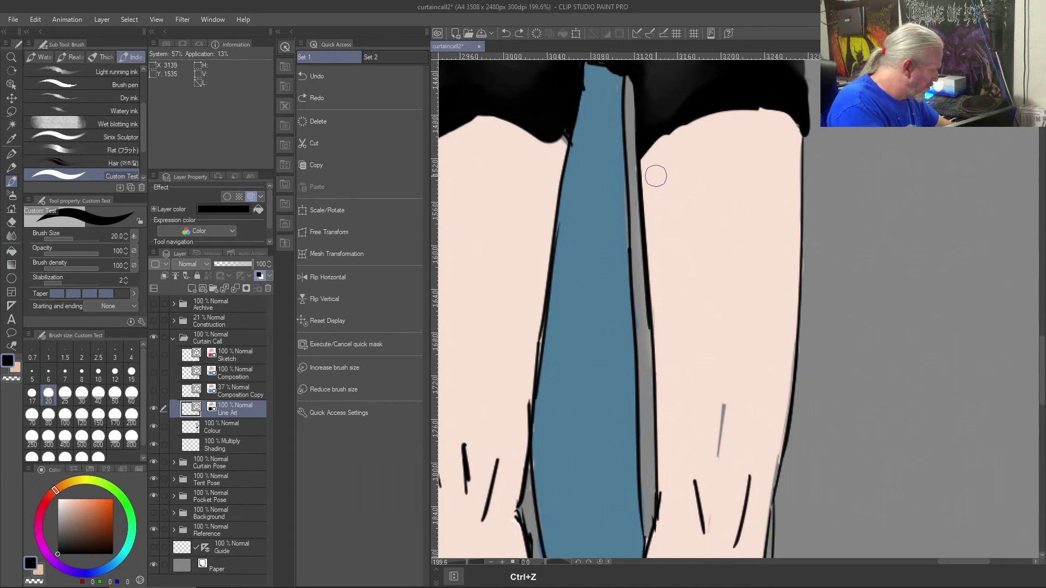
key("bracketleft")
key("bracketleft")
key("bracketleft")
key("bracketleft")
key("bracketleft")
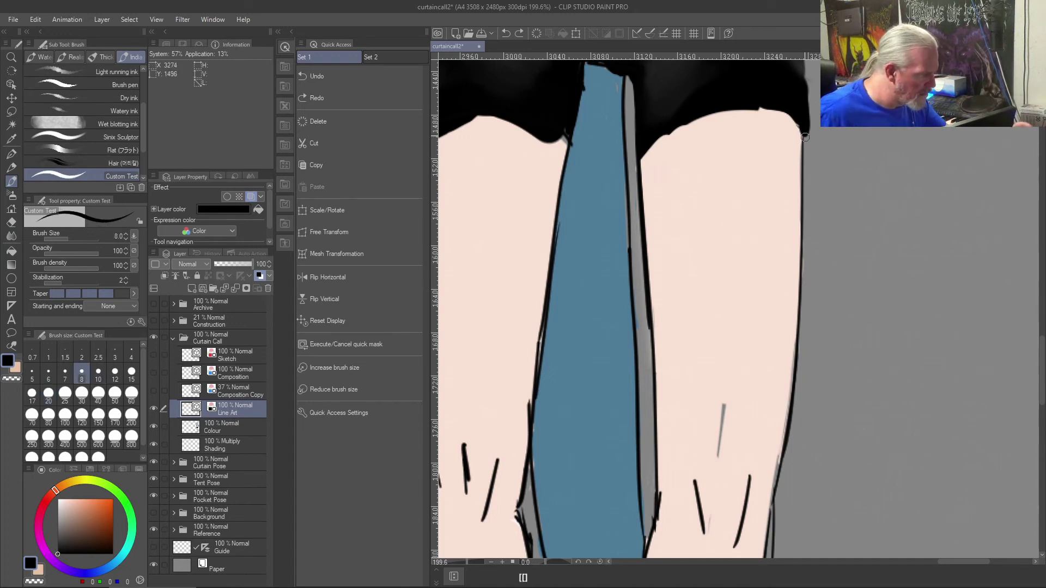
mouse_move(799, 130)
left_mouse_down()
mouse_move(772, 110)
mouse_move(725, 112)
mouse_move(680, 129)
mouse_move(638, 177)
left_mouse_up()
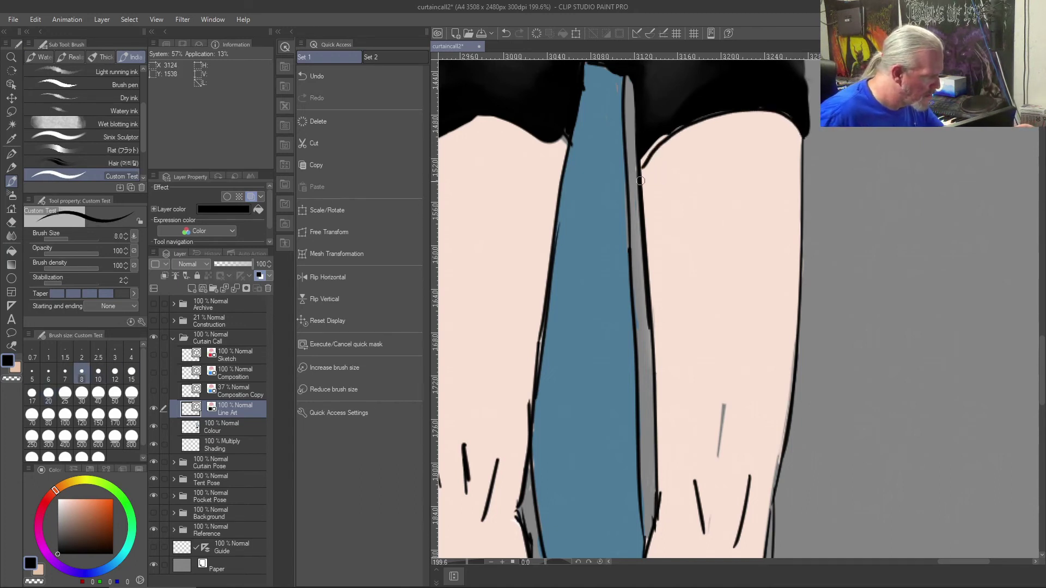
key("ctrl+z")
mouse_move(637, 160)
left_mouse_down()
mouse_move(726, 113)
mouse_move(769, 109)
mouse_move(804, 133)
left_mouse_up()
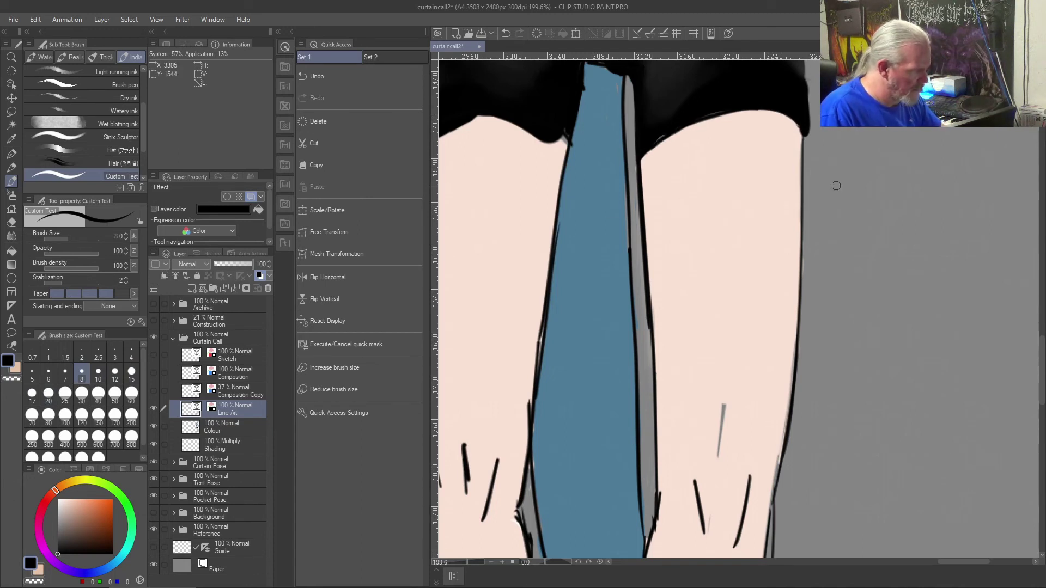
right_click(746, 86)
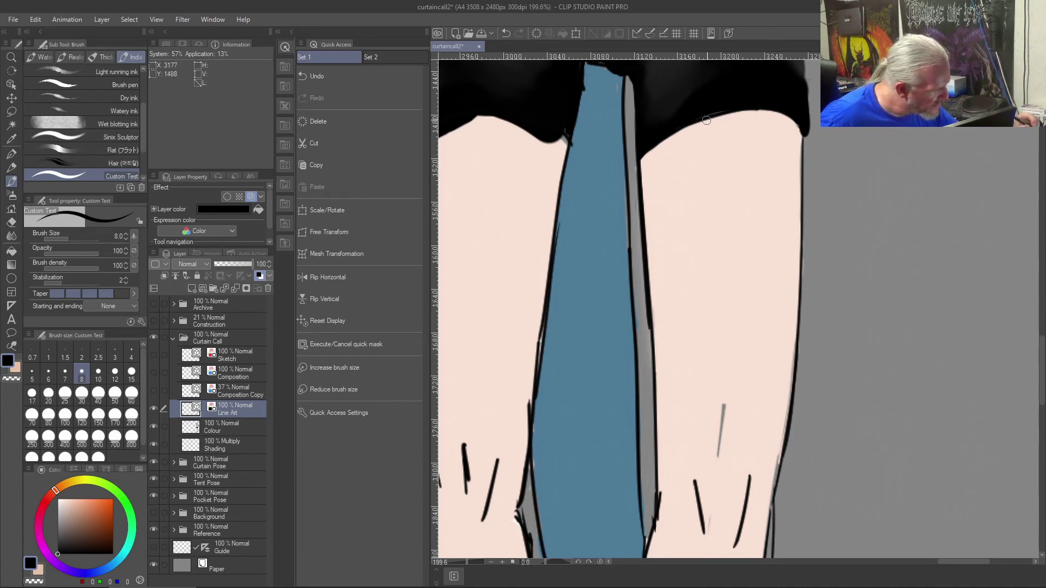
right_click(785, 130)
left_click_drag(724, 406, 713, 458)
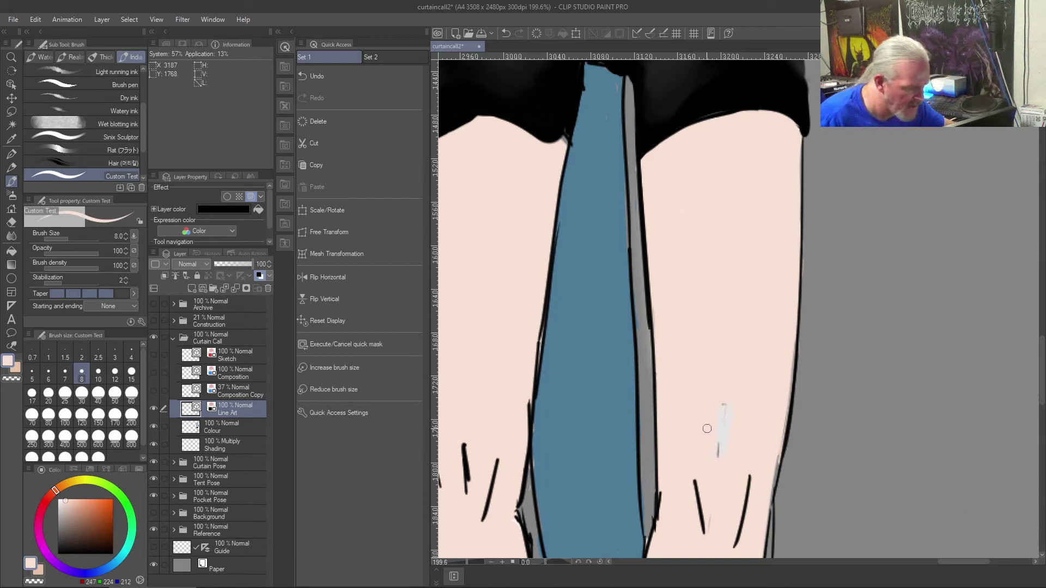
key("ctrl+z")
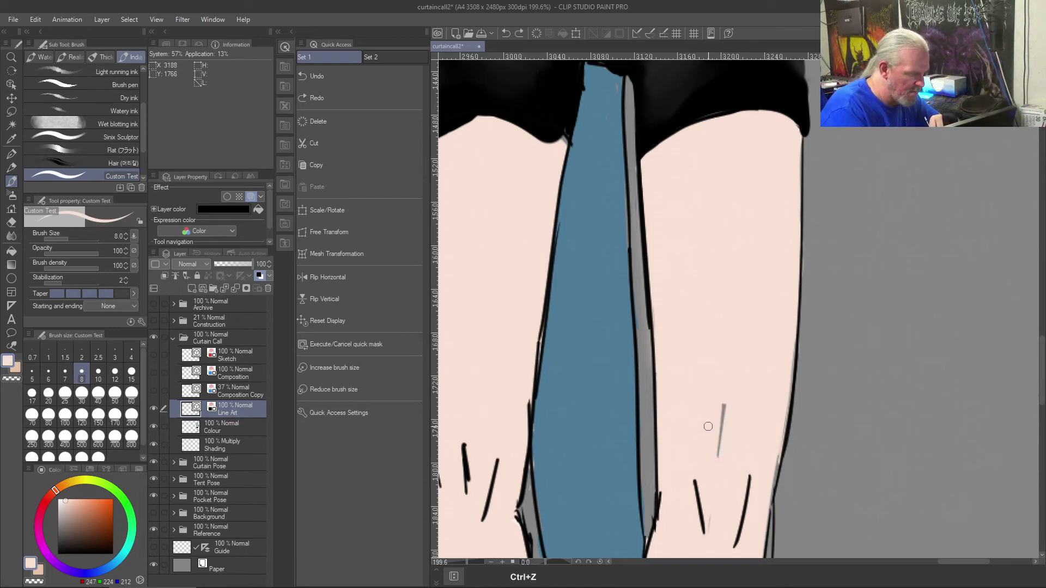
key("ctrl+z")
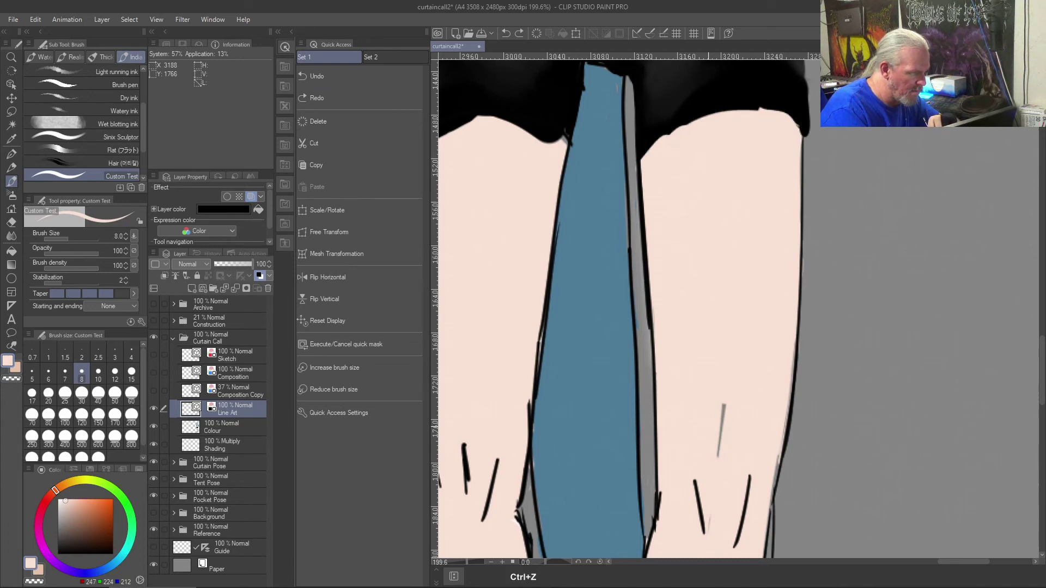
key("ctrl+shift+z")
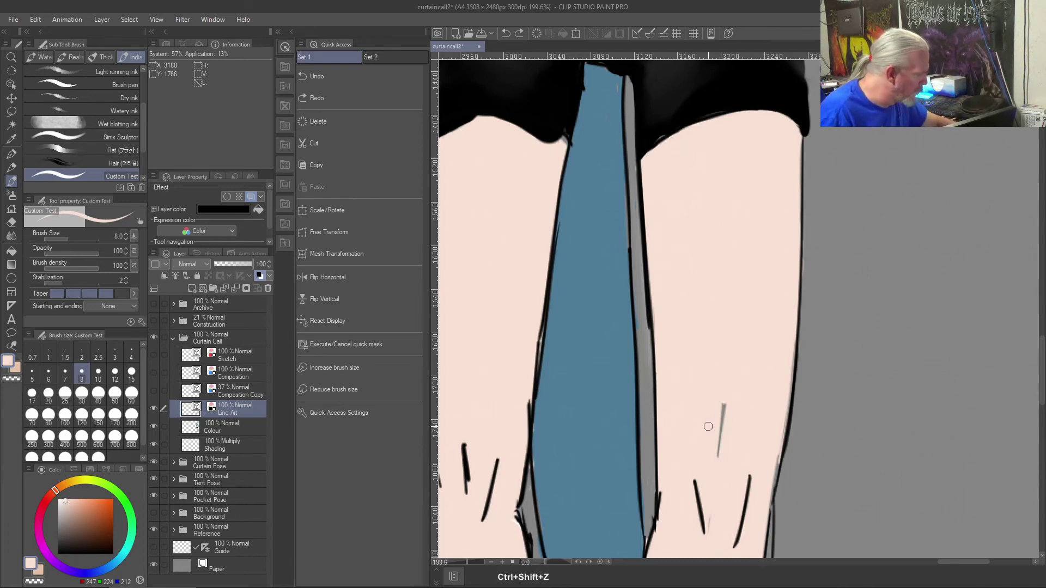
- Move the Shading layer back above Colour and clean up the uneven shading at the top of the right thigh's inner edge
left_click(217, 430)
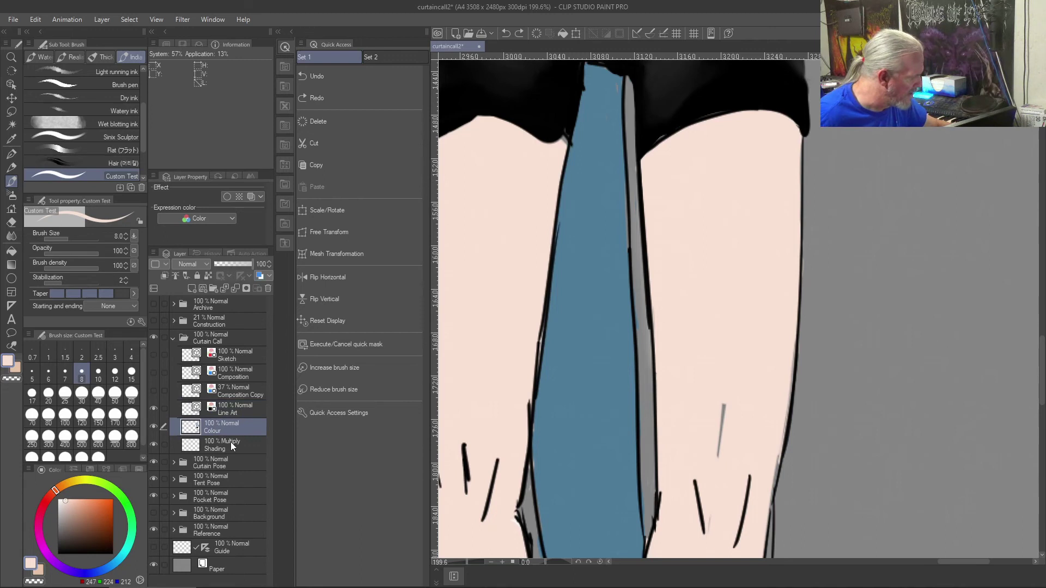
left_click_drag(240, 448, 237, 425)
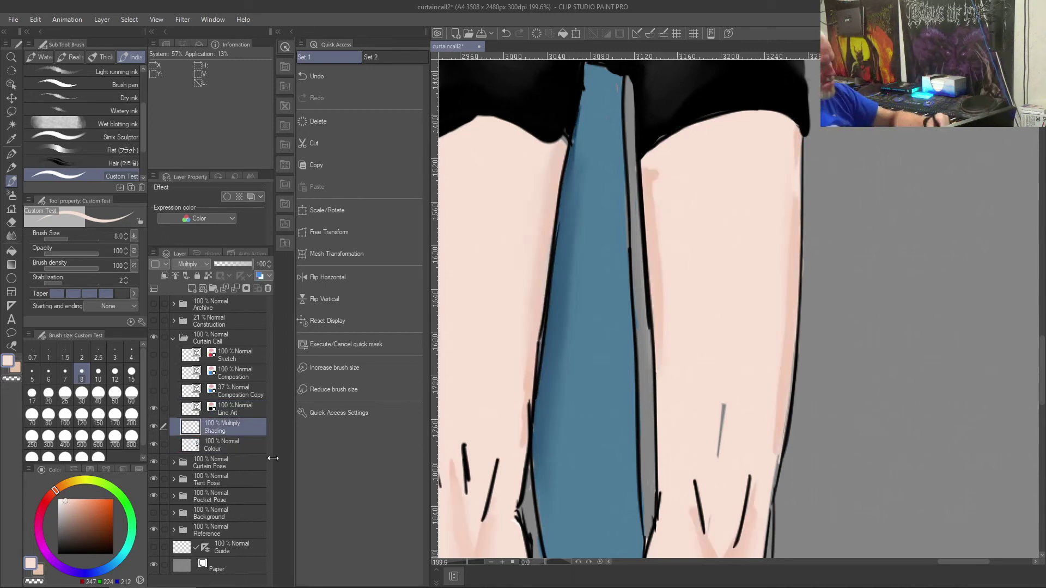
right_click(736, 194)
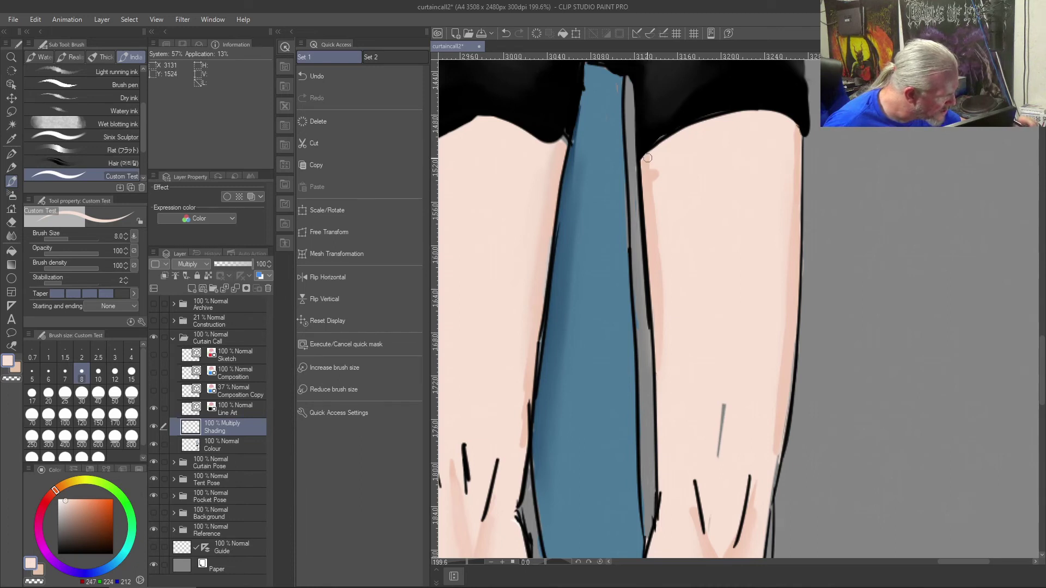
key("c")
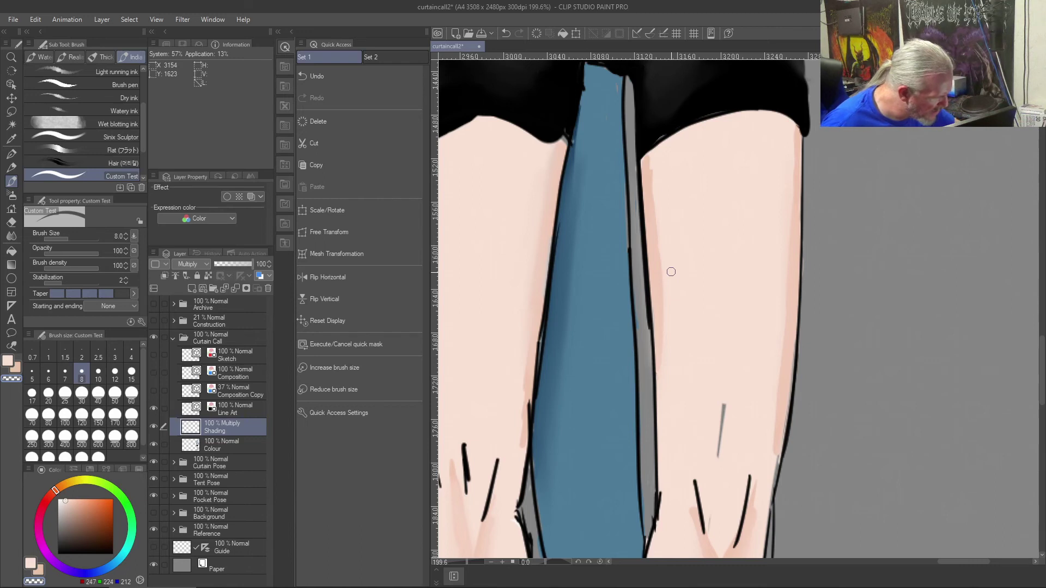
- Paint over the stray grey mark above the right knee with the sampled skin tone on the Colour layer
right_click(710, 334)
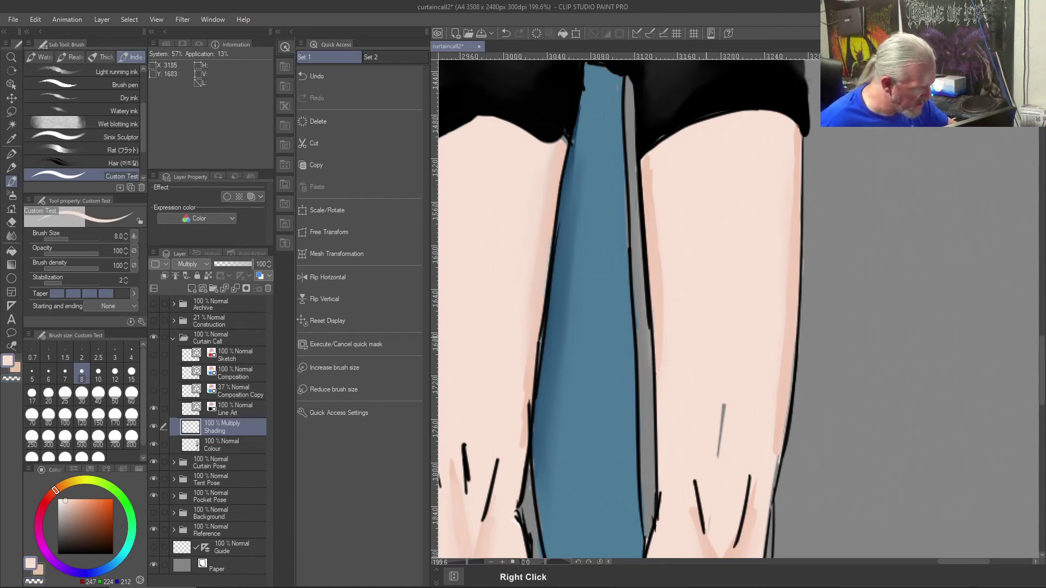
left_click(237, 450)
left_click_drag(721, 393, 723, 410)
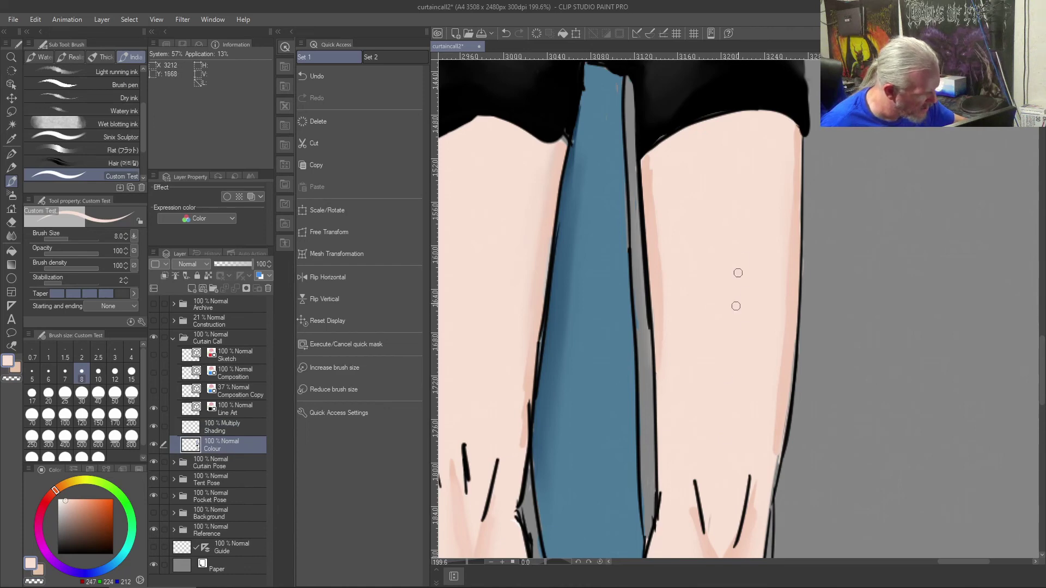
key("j")
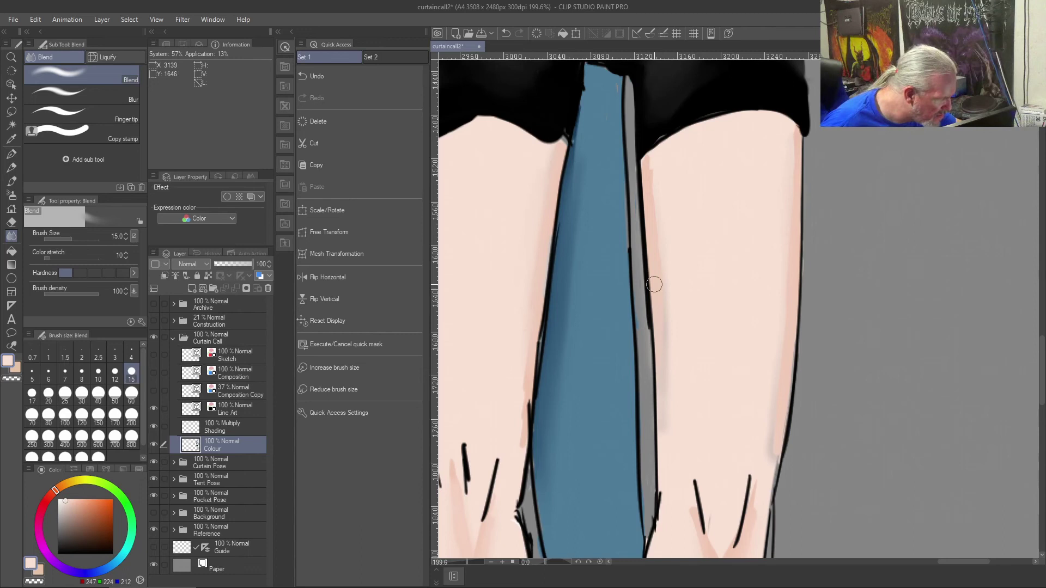
right_click(708, 351)
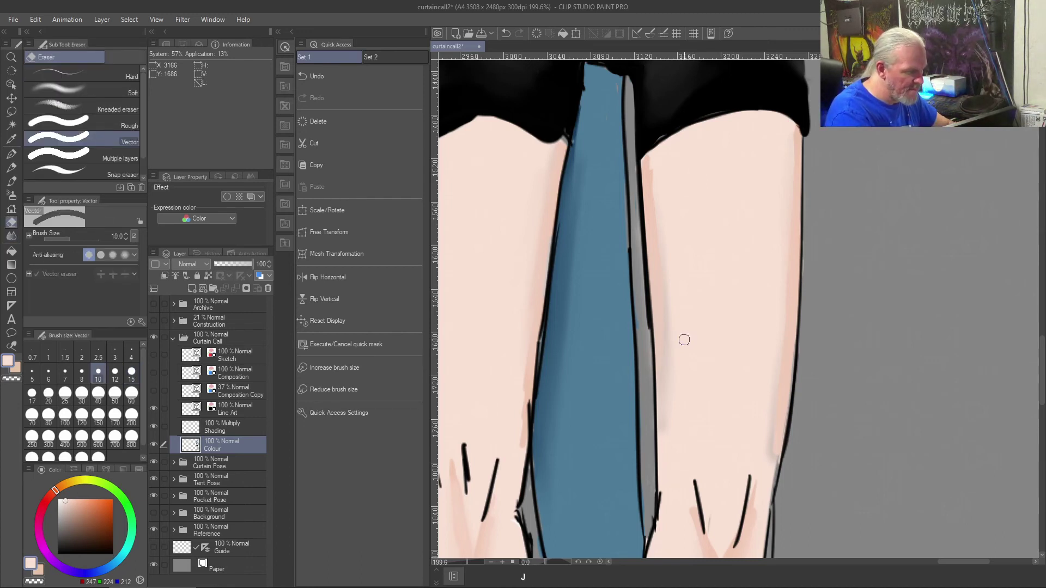
key("j")
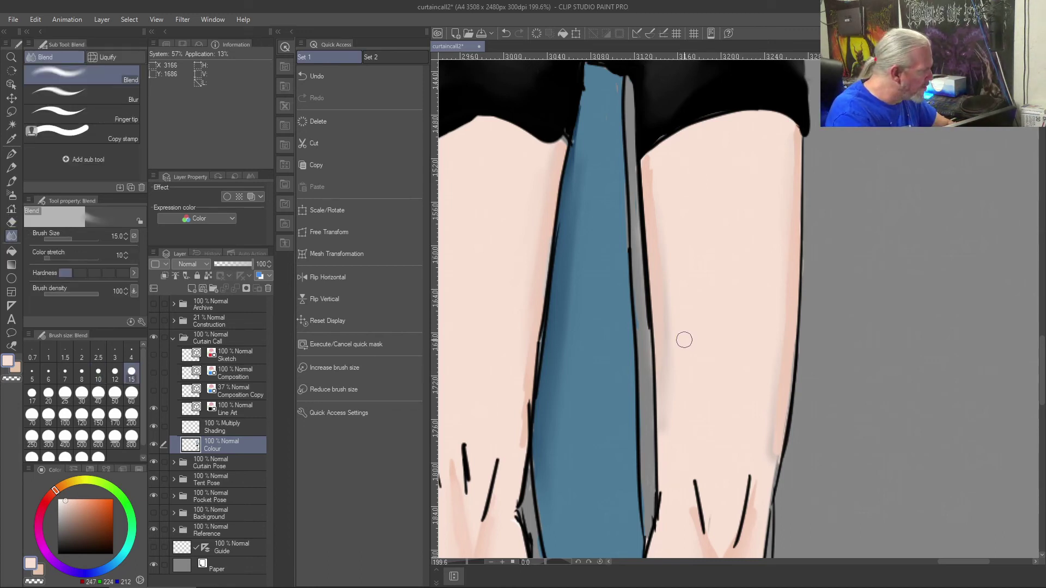
key("ctrl+z")
key("ctrl+z")
key("ctrl+z")
key("ctrl+z")
key("ctrl+shift+z")
- Soften the shading along the outer and inner edges of the right thigh on the Shading layer with Blend at size 15
left_click(237, 428)
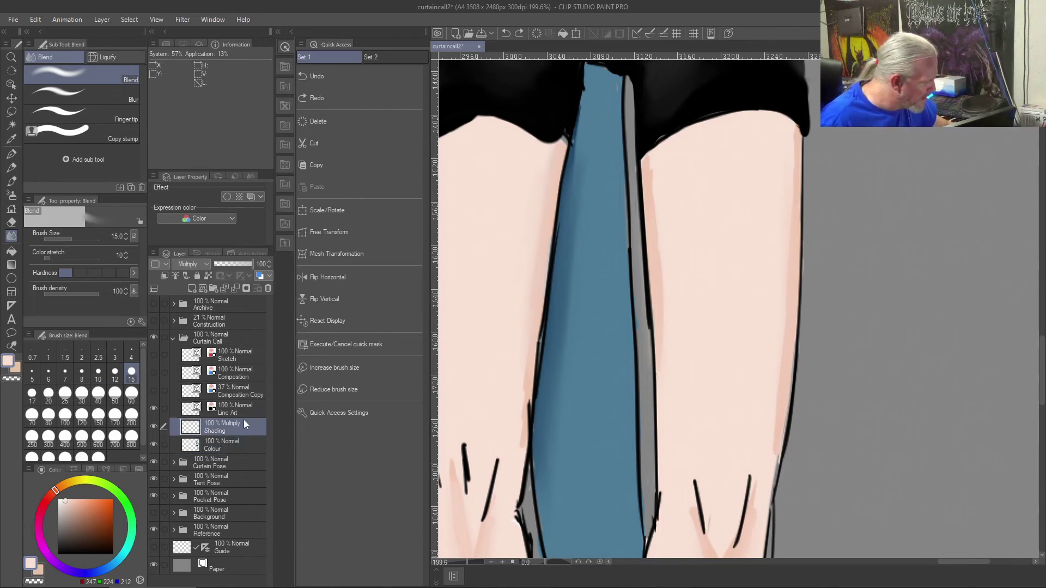
key("j")
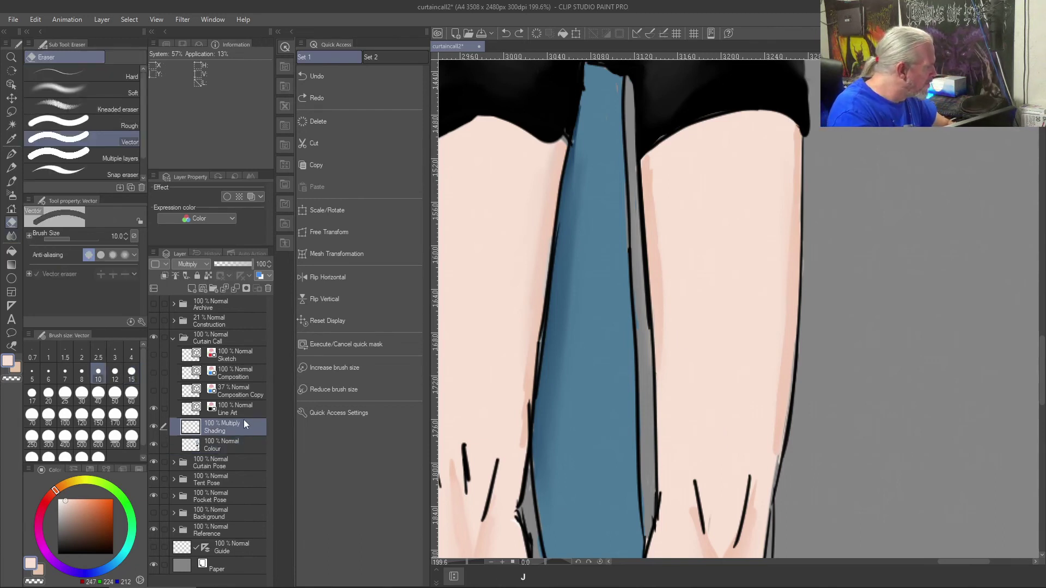
key("j")
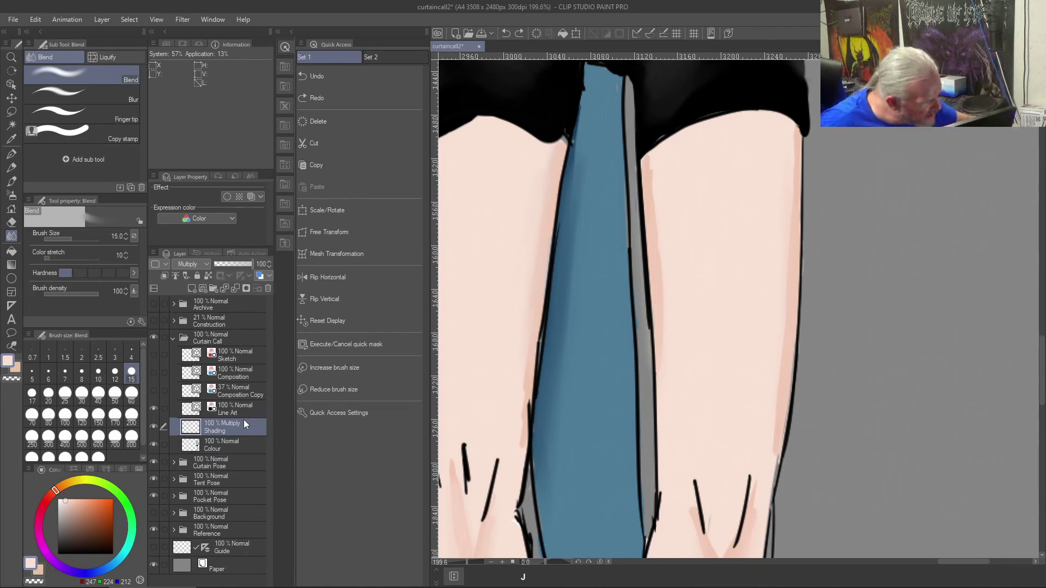
mouse_move(791, 168)
left_mouse_down()
mouse_move(773, 427)
mouse_move(763, 381)
left_mouse_up()
mouse_move(657, 190)
left_mouse_down()
mouse_move(658, 288)
mouse_move(656, 153)
mouse_move(643, 169)
mouse_move(656, 245)
left_mouse_up()
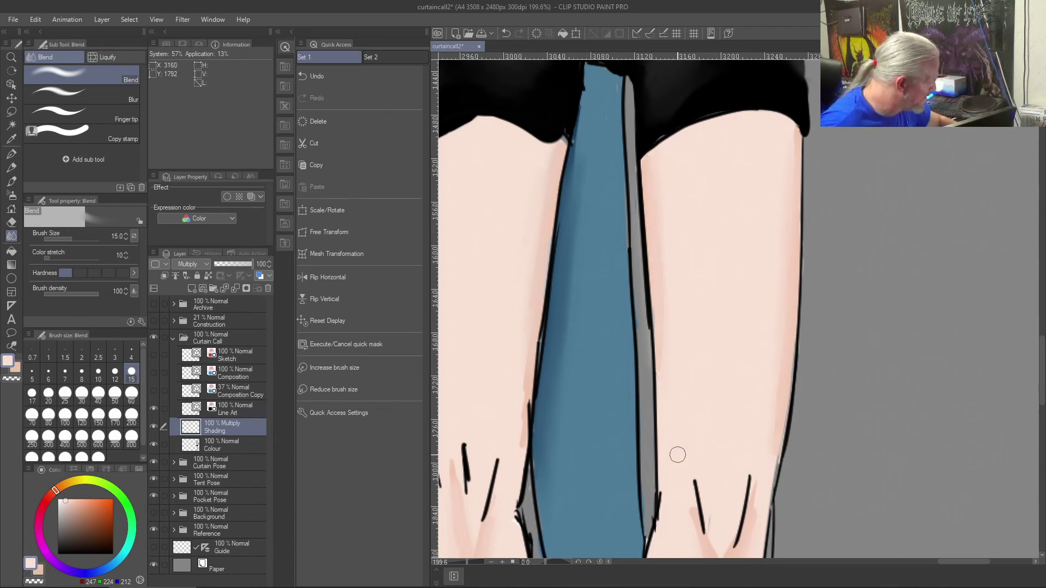
- Fill the inner corner of the left shorts hem with the sampled black on the Colour layer at brush size 8
left_click(221, 445)
right_click(652, 108)
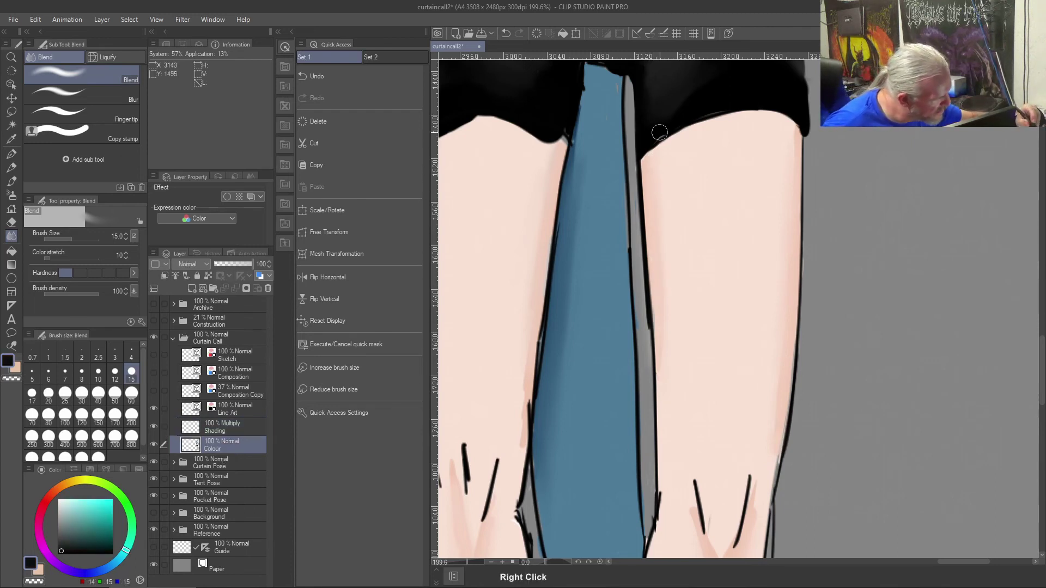
left_click_drag(663, 131, 648, 153)
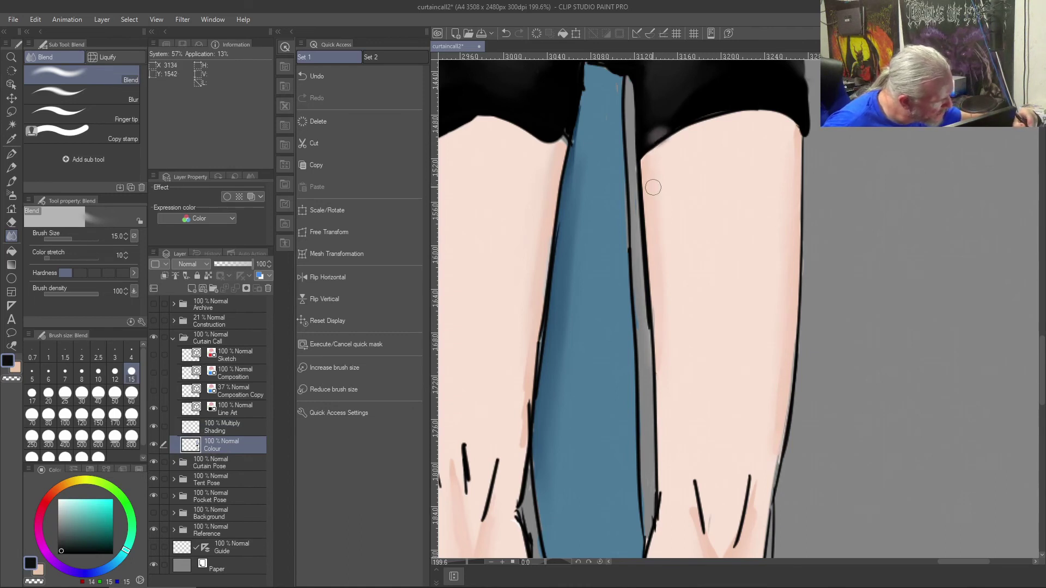
key("ctrl+z")
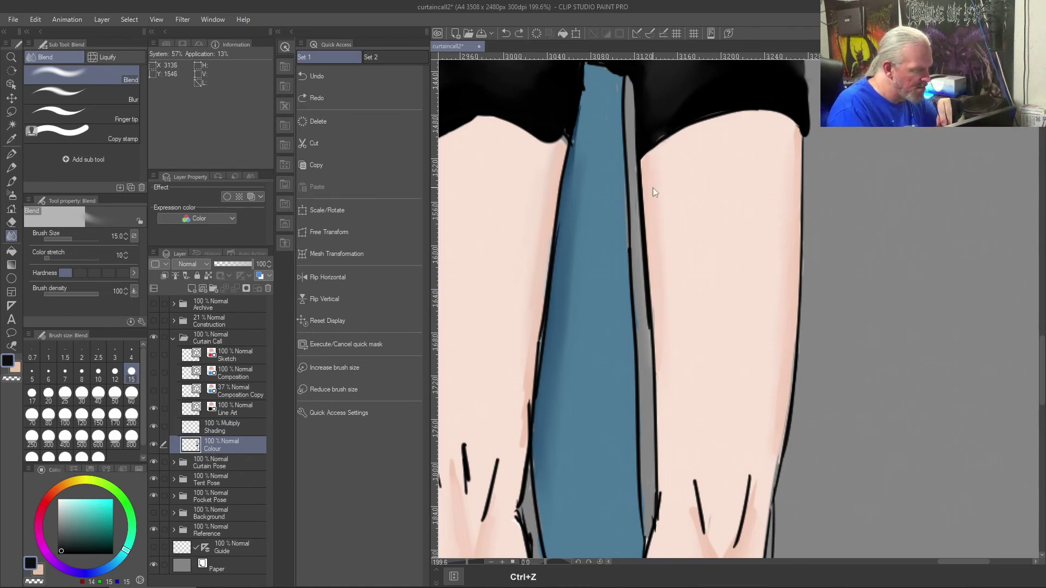
key("b")
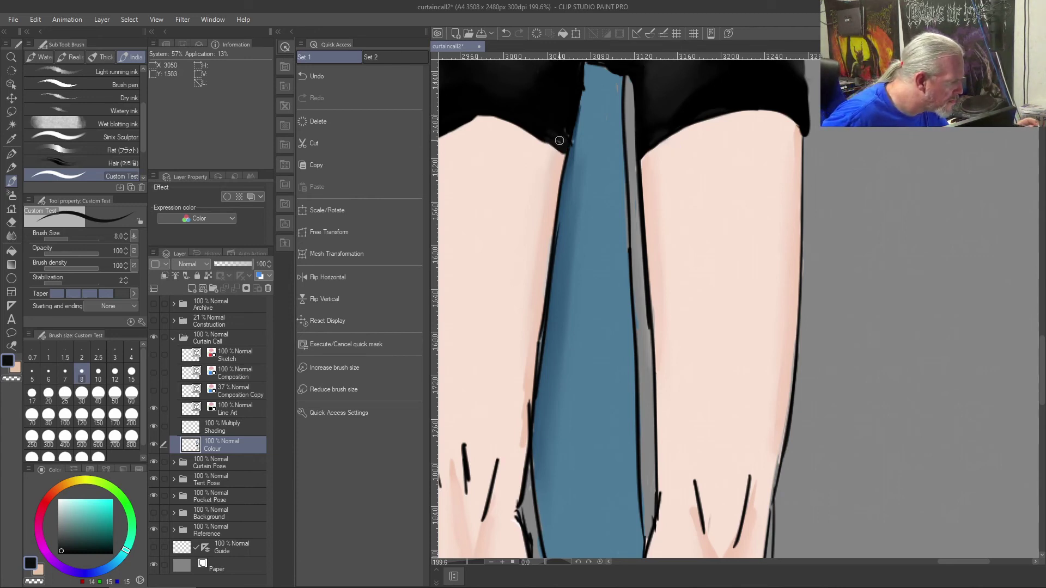
left_click_drag(563, 146, 548, 131)
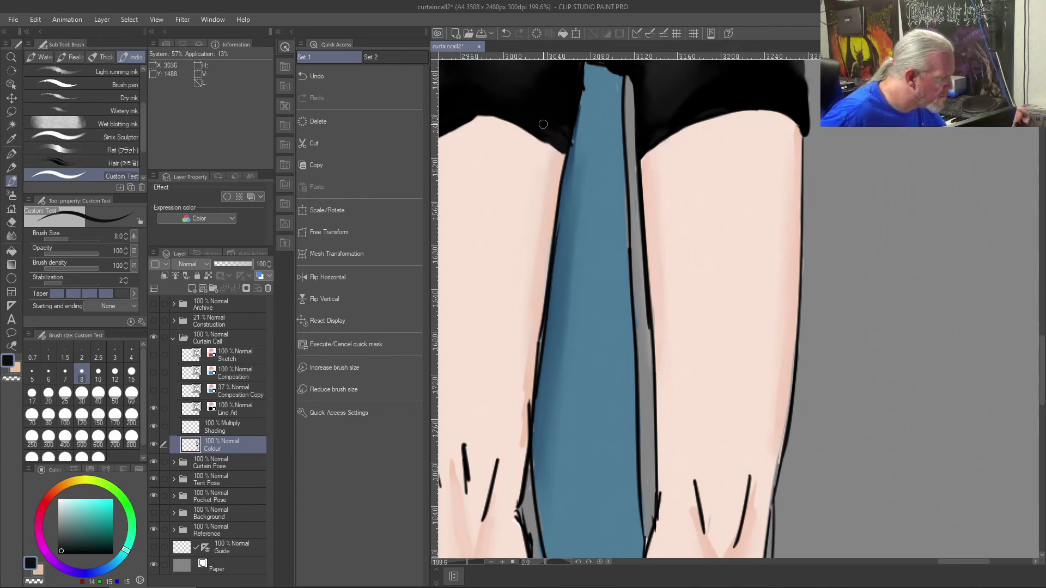
- Examine the fourth pose from legs to hood and compare it with the other three poses for remaining clean-up and shading
key("ctrl+0")
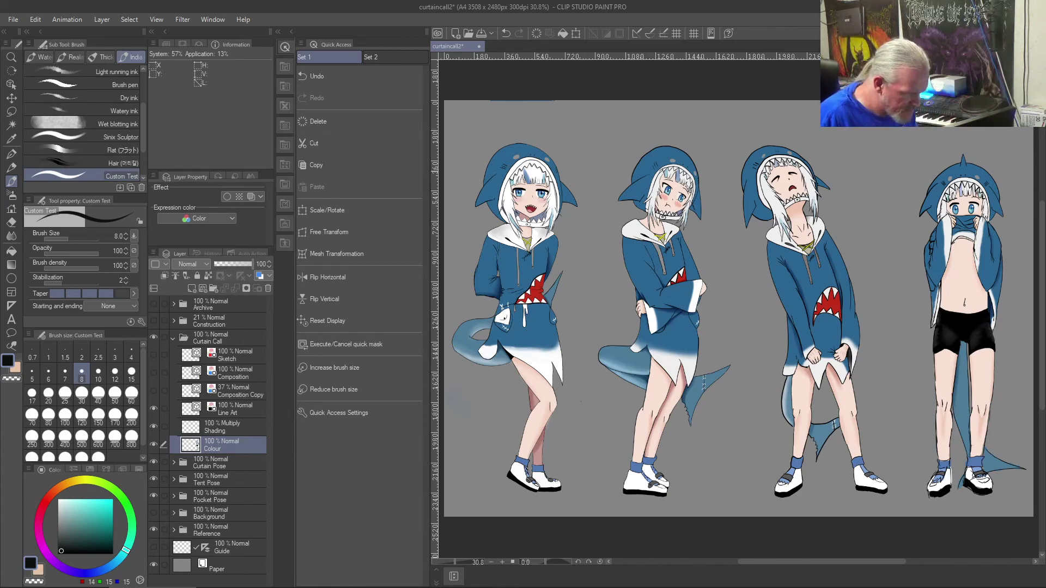
scroll(939, 415, "up", 8)
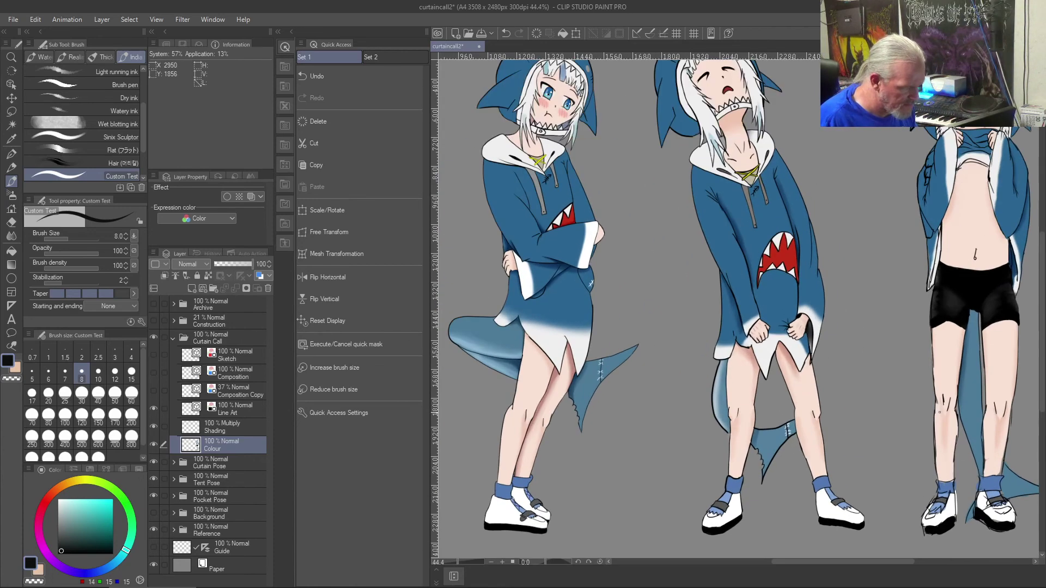
scroll(940, 412, "up", 1)
left_click_drag(939, 413, 657, 281)
scroll(657, 281, "down", 4)
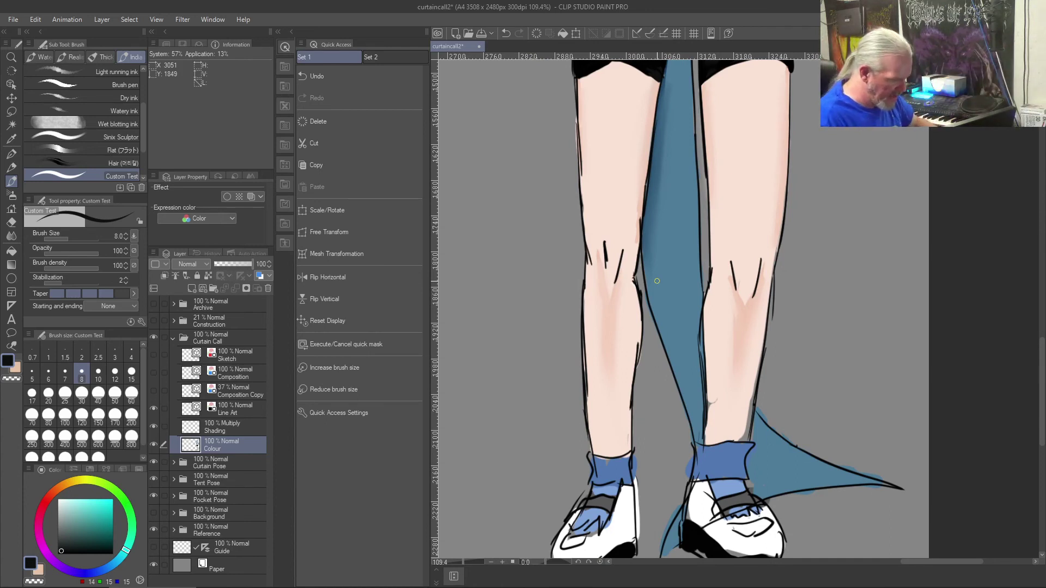
left_click_drag(815, 170, 802, 438)
left_click_drag(817, 294, 823, 440)
left_click_drag(882, 152, 888, 176)
left_click_drag(905, 212, 873, 391)
scroll(898, 413, "down", 3)
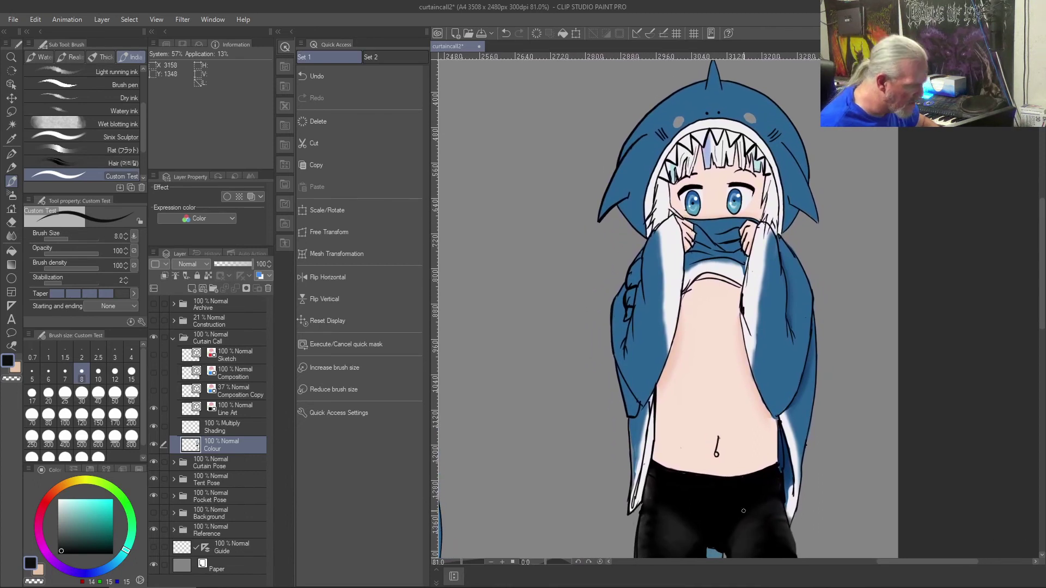
scroll(635, 486, "up", 4)
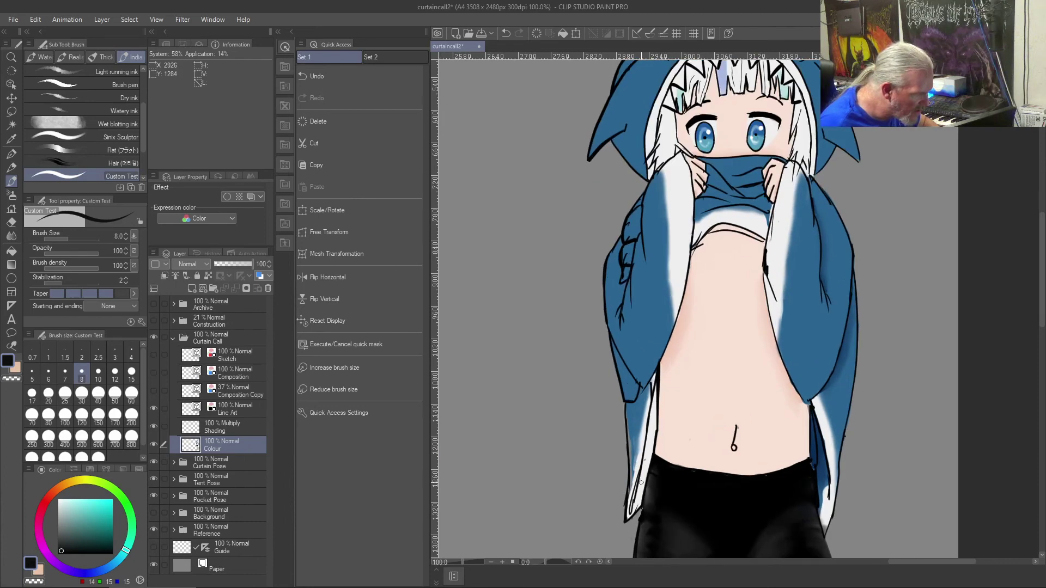
scroll(668, 539, "down", 5)
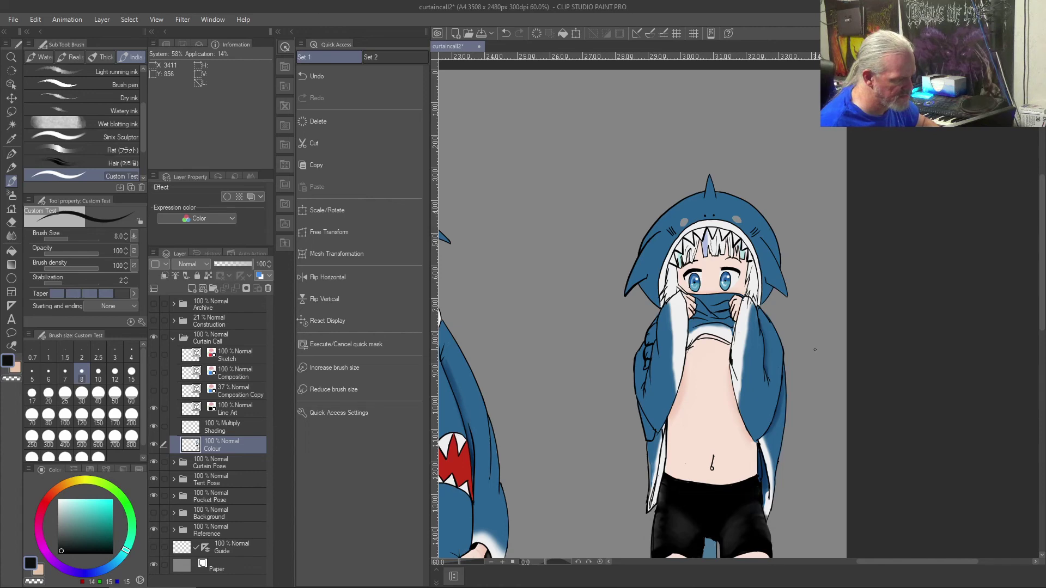
scroll(815, 349, "up", 2)
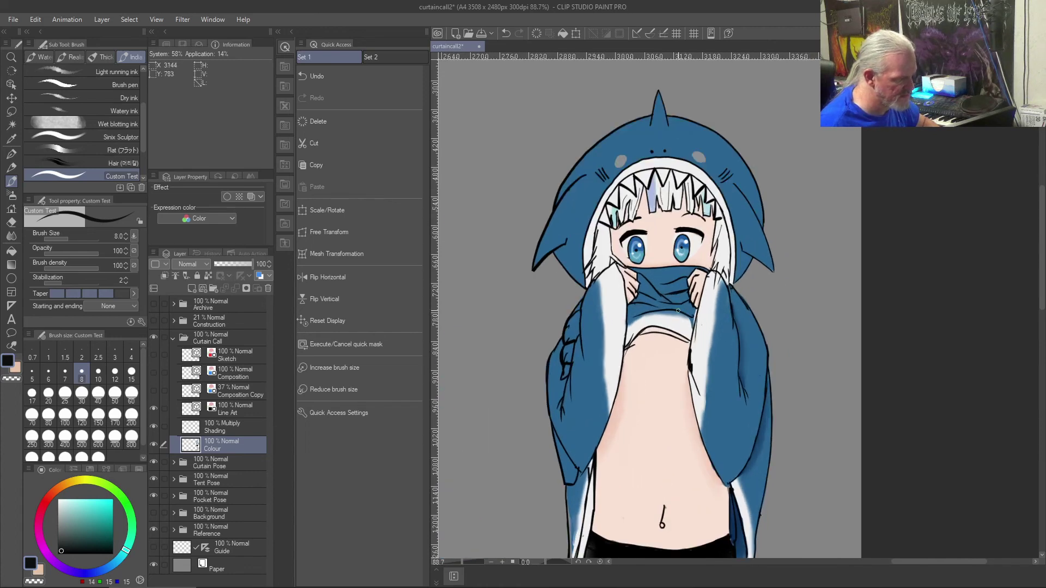
scroll(669, 297, "down", 2)
scroll(668, 296, "up", 2)
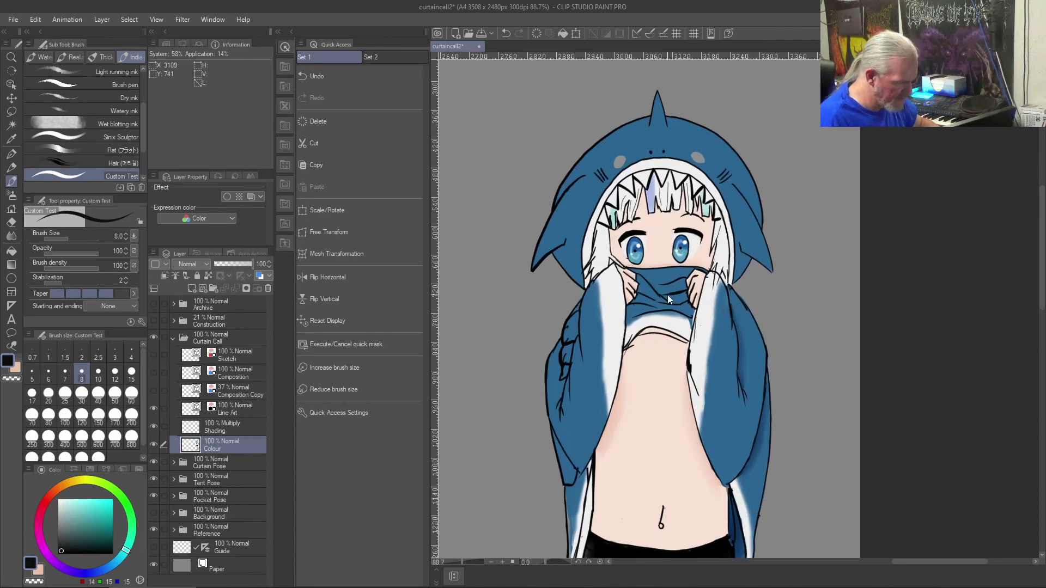
key("ctrl+0")
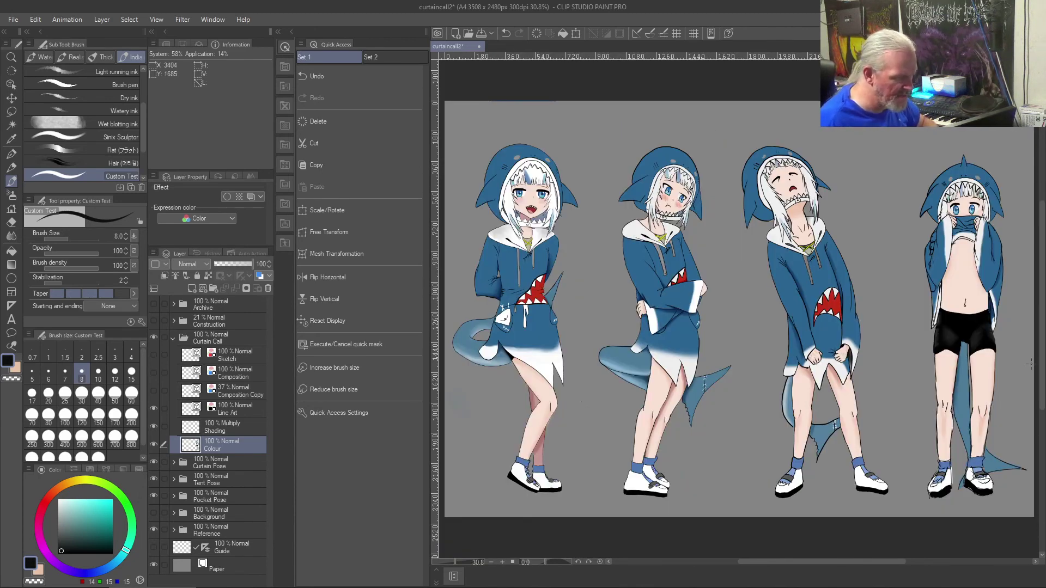
- Erase the doubled line and stray ends under the fourth pose's lifted hoodie hem on the Line Art layer with the Vector eraser at size 10
scroll(941, 254, "up", 8)
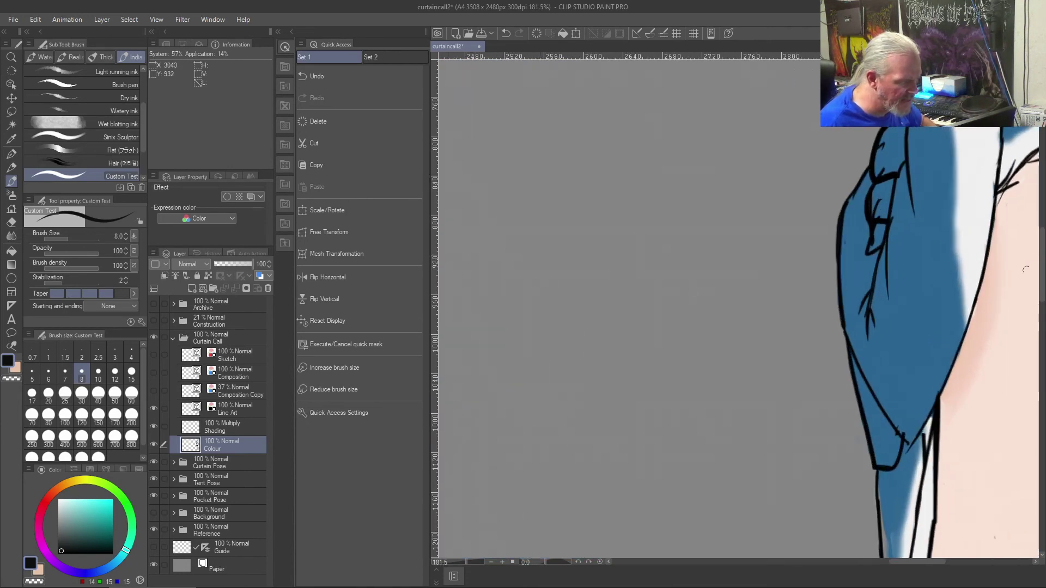
left_click_drag(1008, 285, 686, 306)
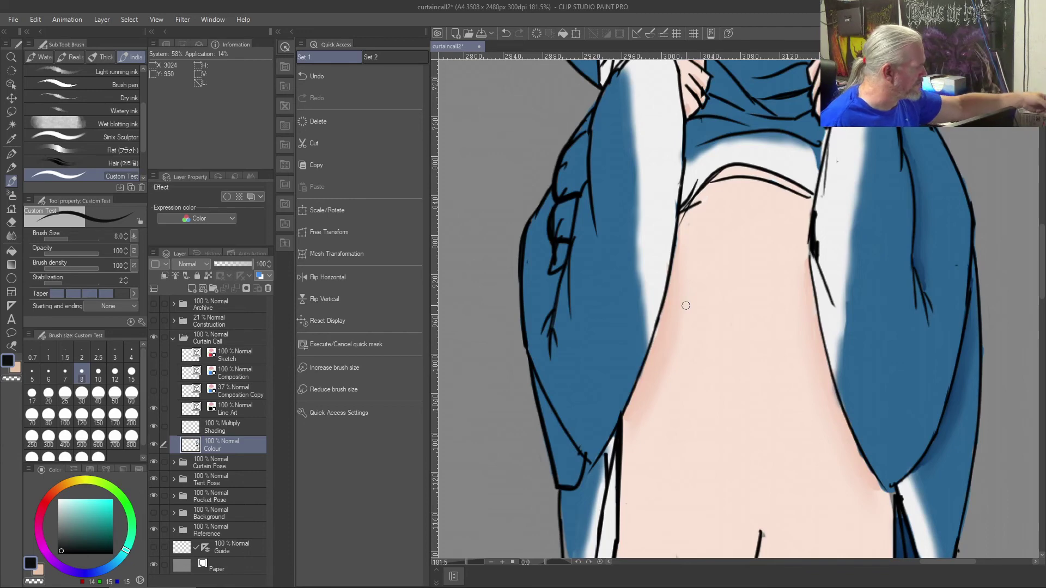
key("j")
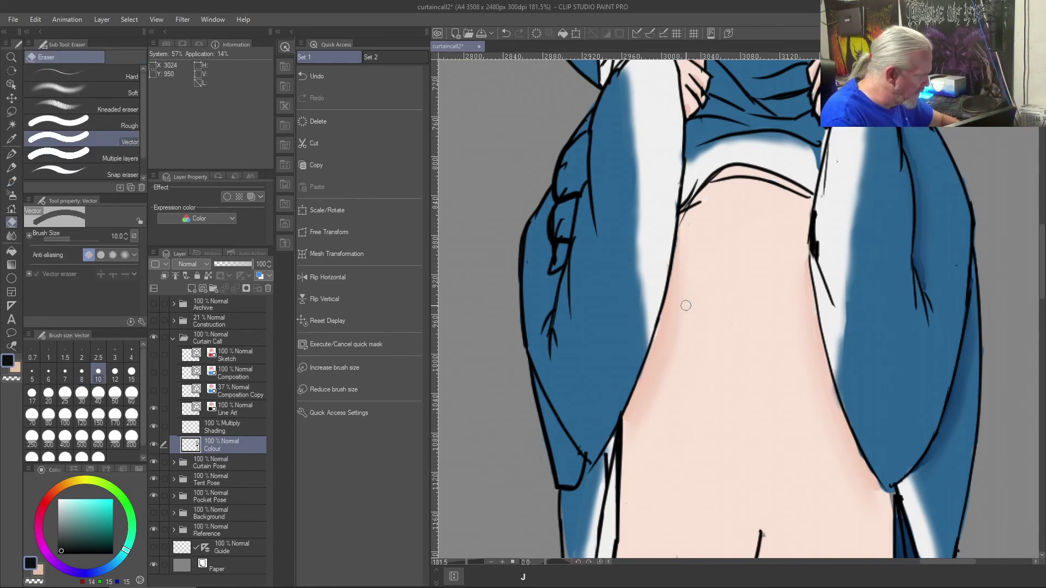
left_click(232, 412)
left_click(733, 178)
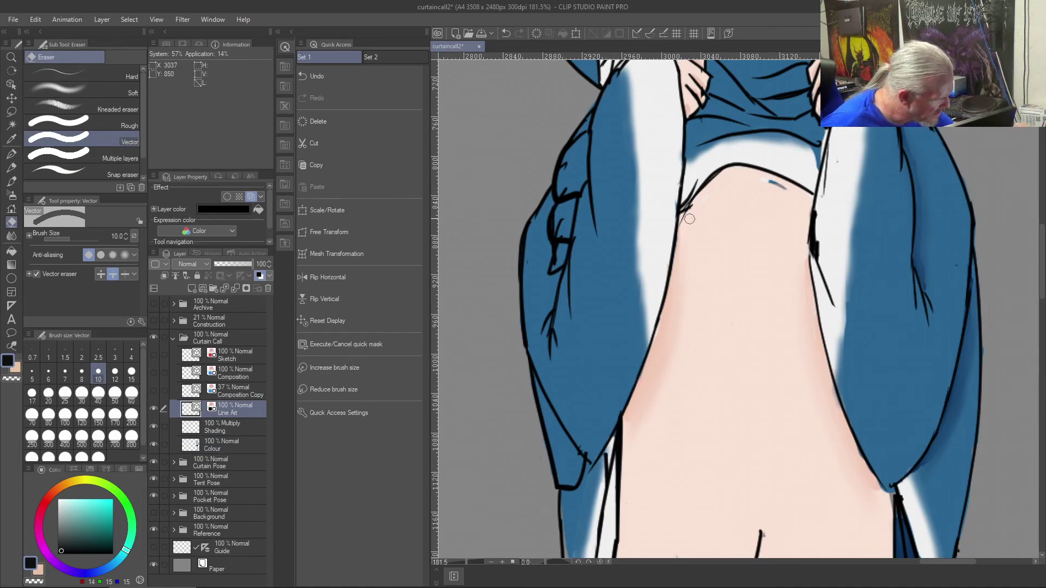
left_click(687, 210)
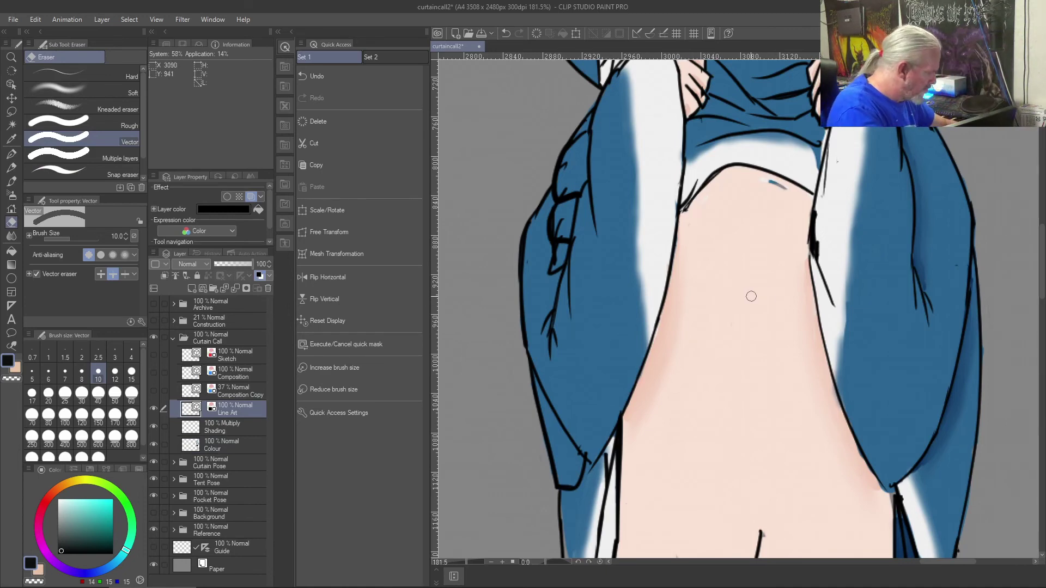
- Redraw the viewer-left end of the lifted hem line in black on the Line Art layer at brush size 8
key("b")
left_click_drag(62, 550, 26, 586)
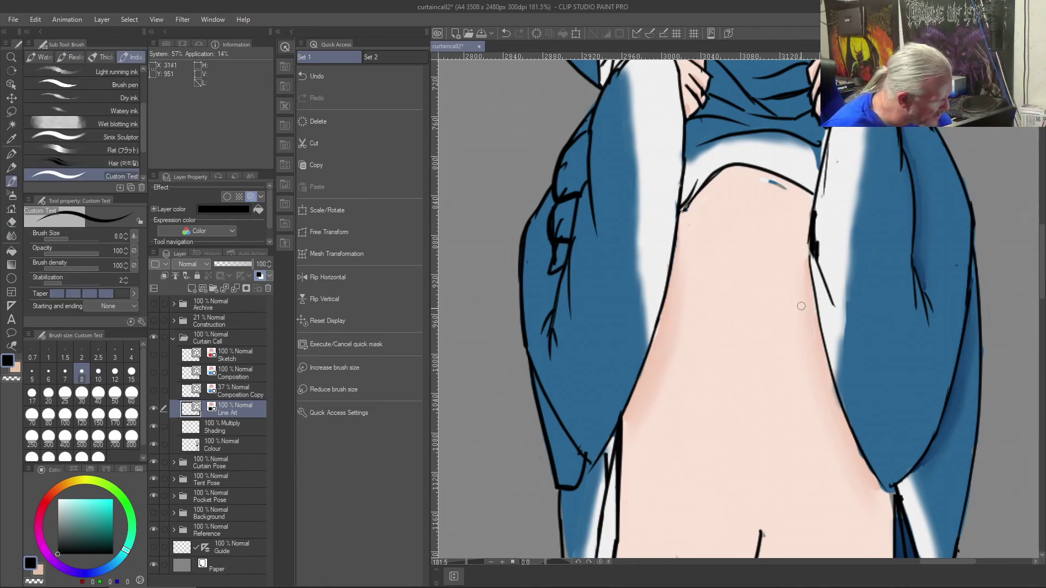
left_click_drag(684, 208, 696, 198)
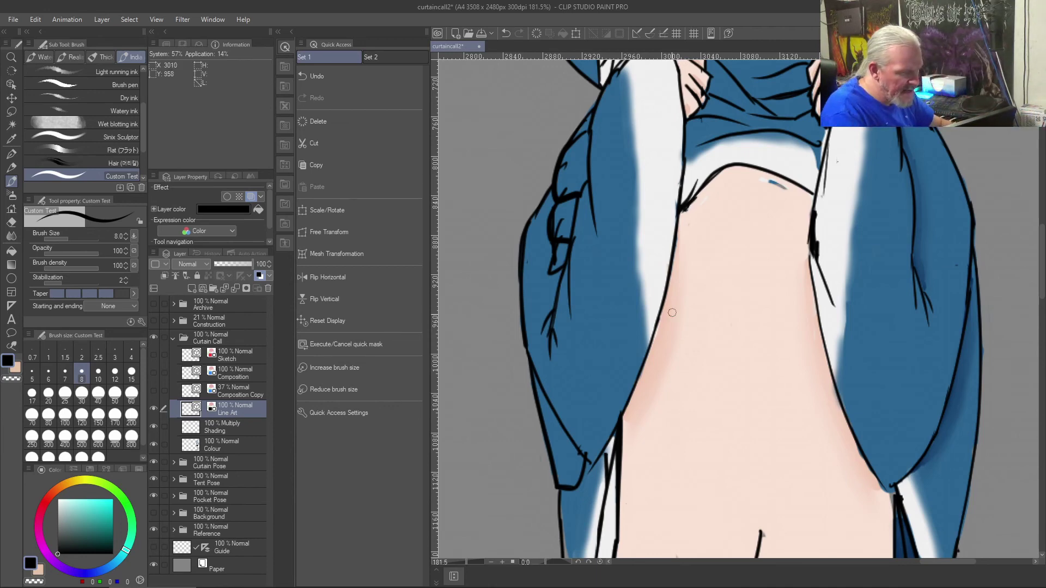
key("e")
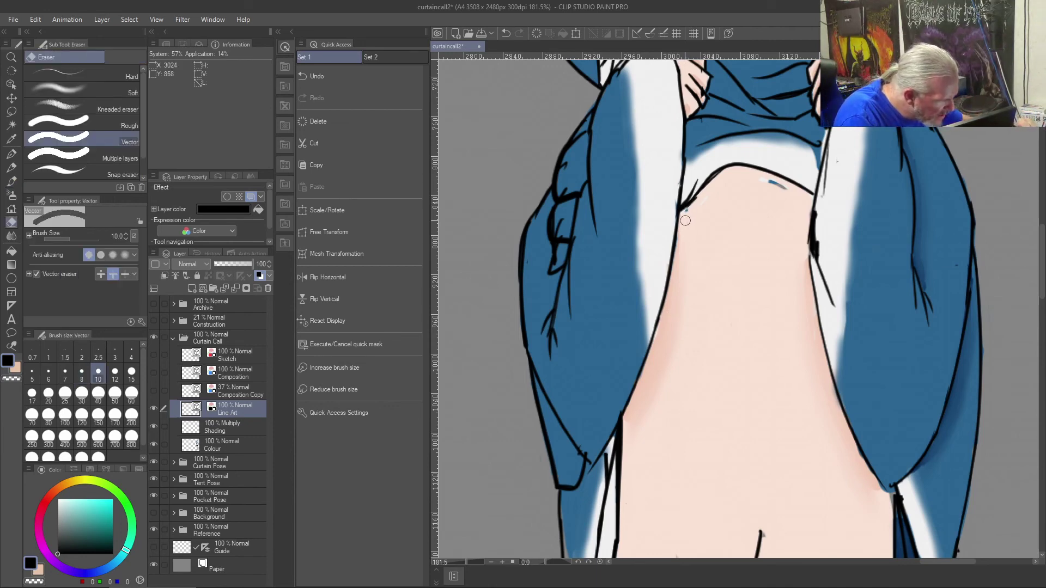
left_click_drag(697, 199, 708, 185)
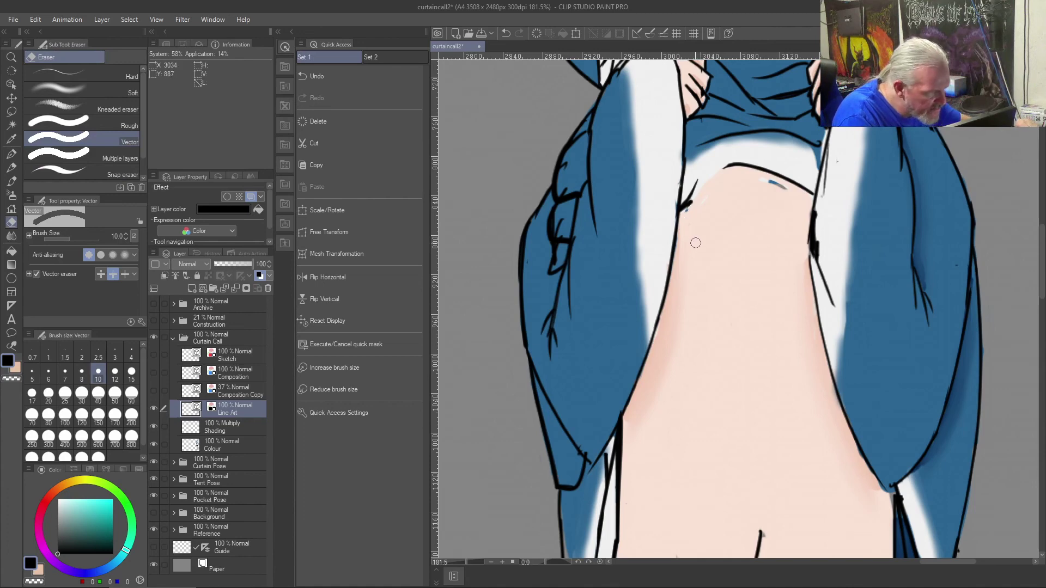
key("ctrl+z")
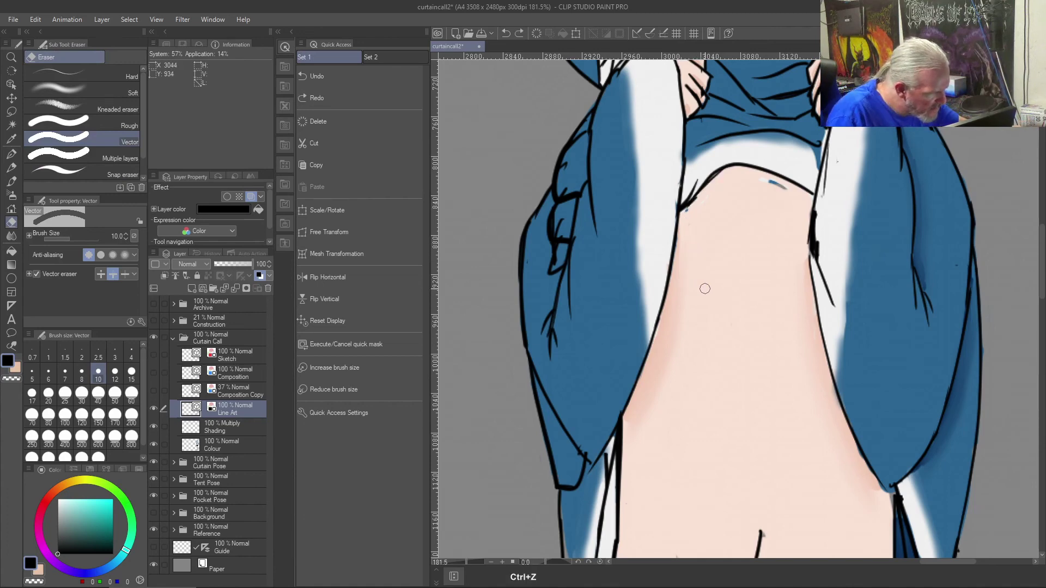
- Paint over the stray blue mark under the lifted hem with the sampled skin tone on the Colour layer
right_click(739, 278)
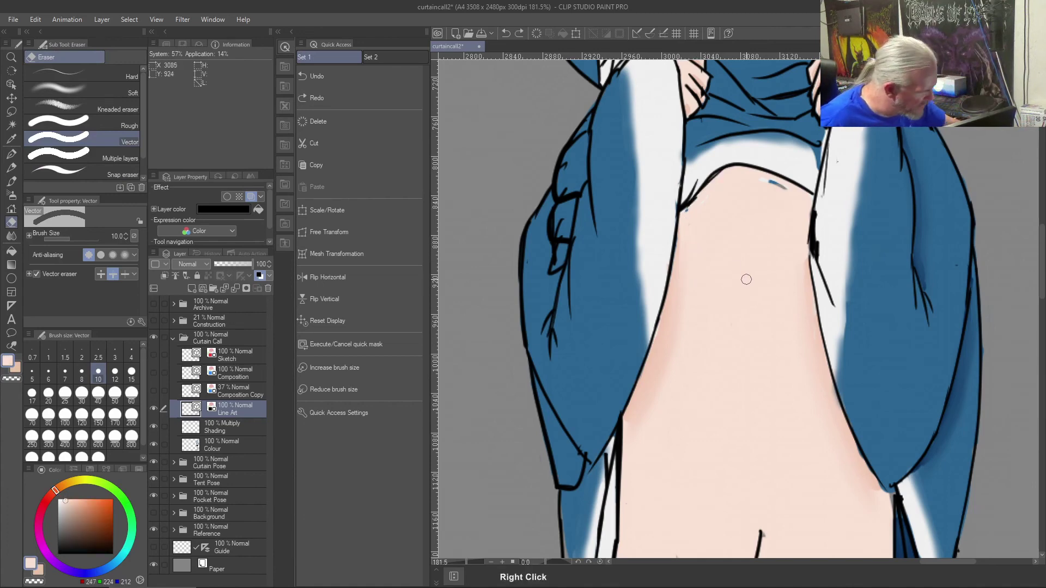
left_click(234, 445)
mouse_move(753, 176)
left_mouse_down()
mouse_move(788, 193)
mouse_move(750, 181)
mouse_move(781, 181)
left_mouse_up()
key("b")
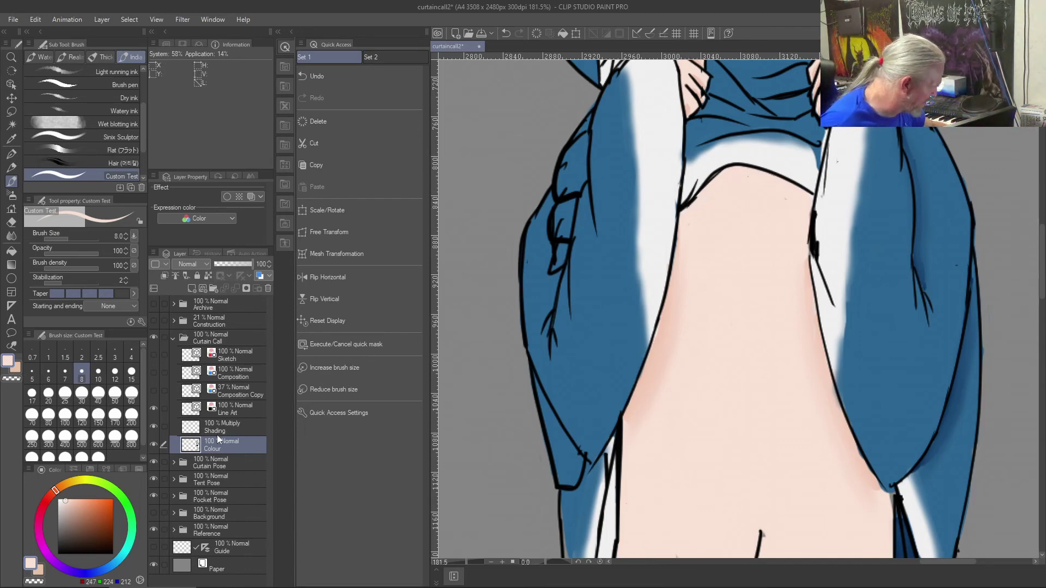
- Shade the skin along the underside of the lifted hem on the Shading layer with the skin tone and soften it with Blend at size 15
left_click(229, 427)
right_click(755, 270)
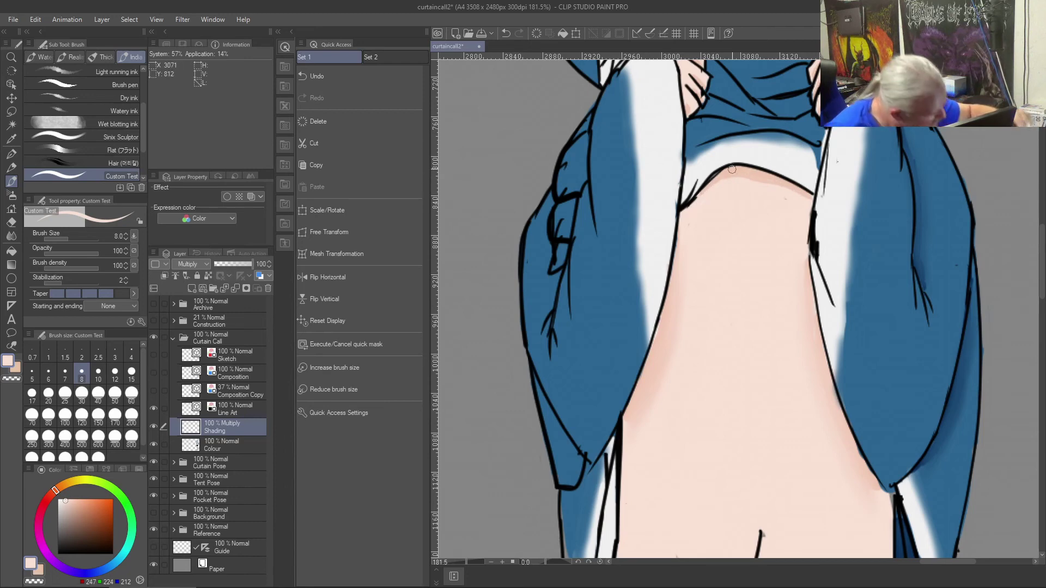
key("j")
mouse_move(731, 169)
left_mouse_down()
mouse_move(806, 198)
mouse_move(726, 179)
mouse_move(762, 175)
mouse_move(712, 186)
mouse_move(778, 190)
mouse_move(709, 196)
mouse_move(723, 188)
mouse_move(707, 198)
mouse_move(816, 214)
left_mouse_up()
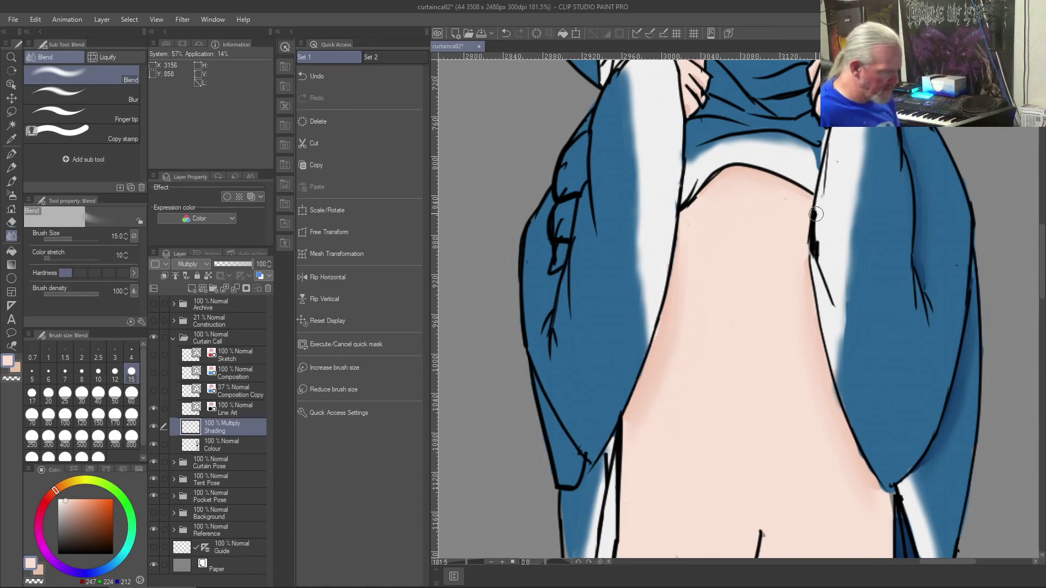
- Erase the messy fold lines and jagged upper outline of the fourth pose's viewer-left sleeve on the Line Art layer with the Vector eraser
key("ctrl+0")
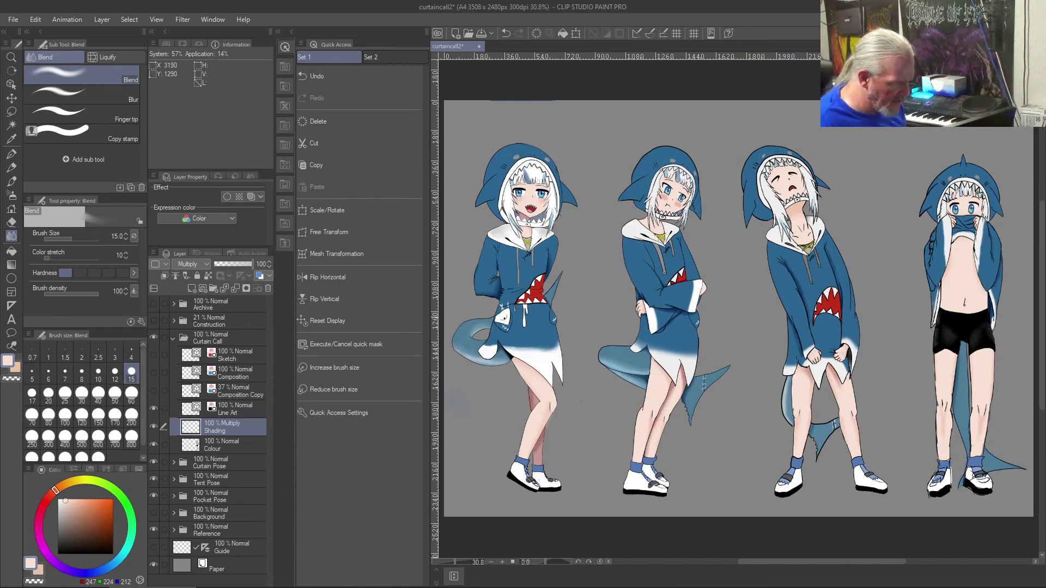
left_click_drag(887, 281, 660, 289)
scroll(746, 256, "up", 4)
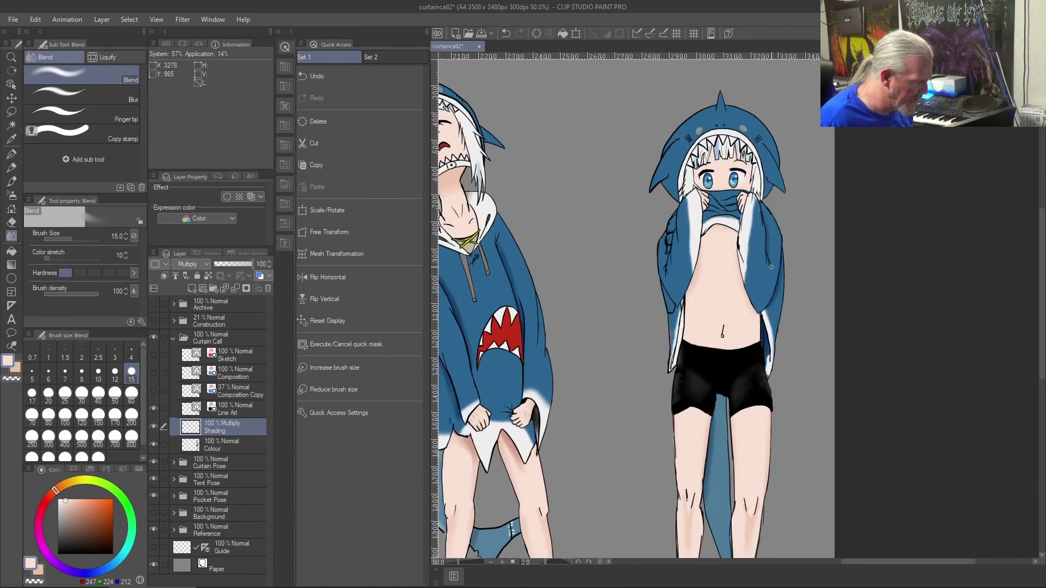
scroll(733, 248, "up", 2)
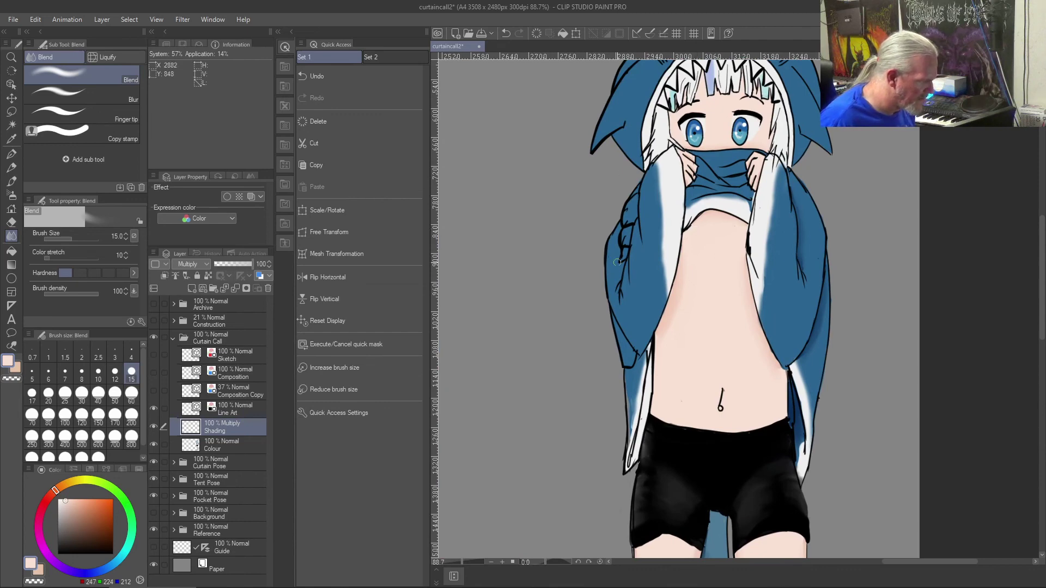
scroll(617, 245, "up", 5)
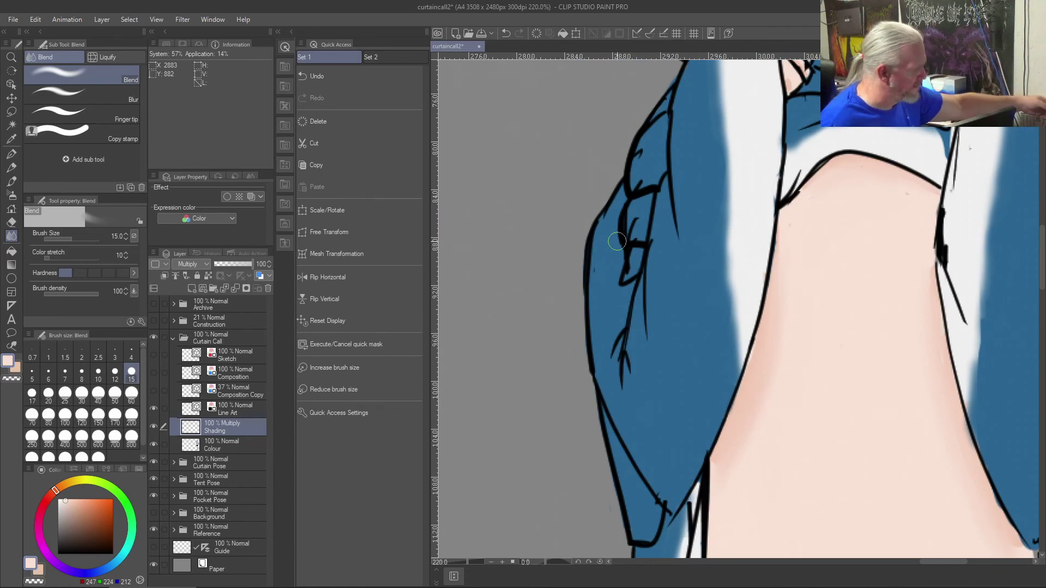
key("j")
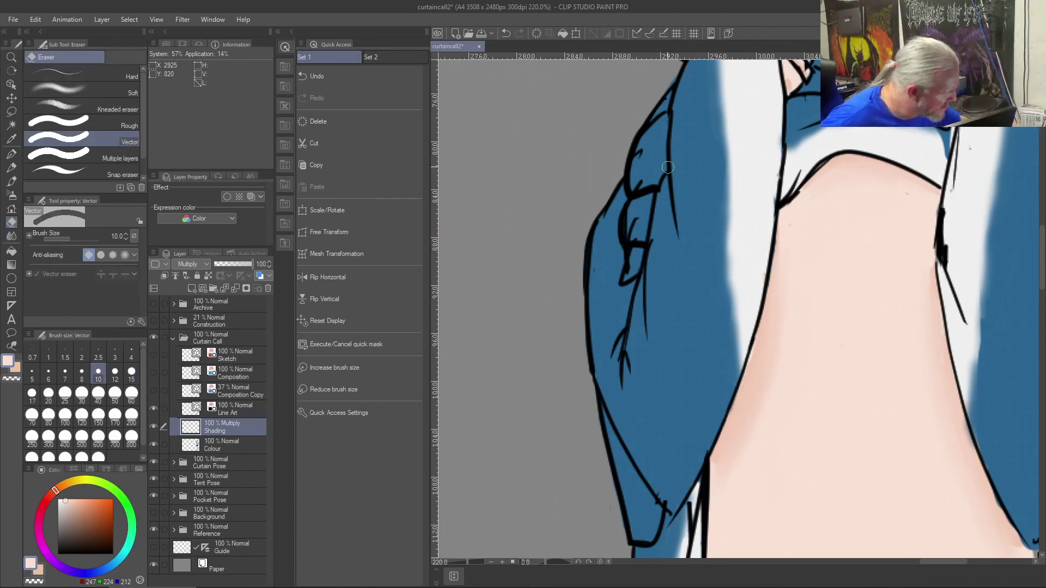
key("alt+]")
left_click_drag(662, 131, 656, 108)
left_click_drag(644, 185, 632, 218)
mouse_move(637, 182)
left_mouse_down()
mouse_move(619, 262)
mouse_move(631, 208)
left_mouse_up()
left_click_drag(638, 170, 651, 121)
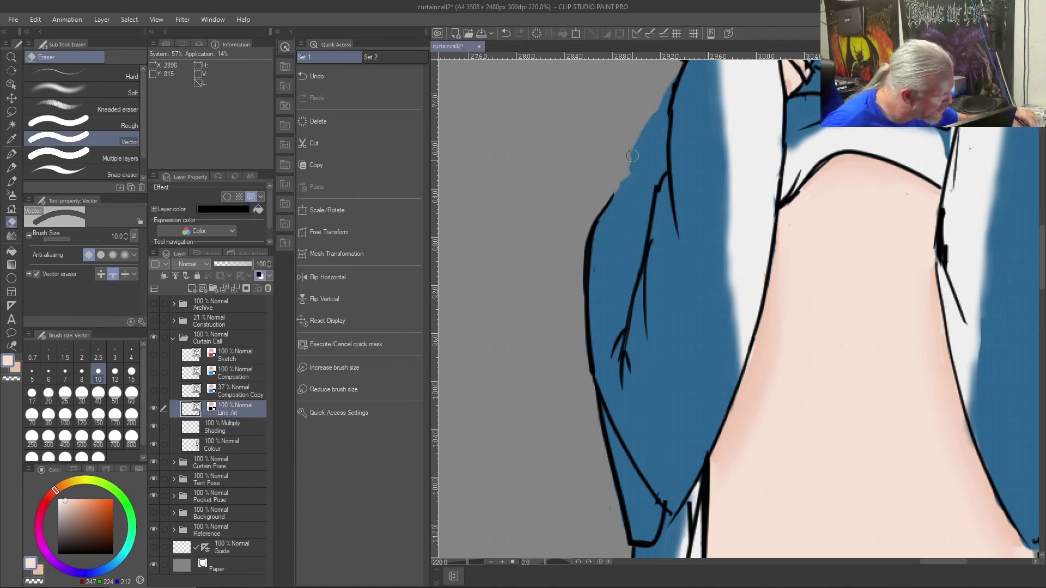
- Redraw the upper outer outline of the viewer-left sleeve as one clean black line on the Line Art layer at brush size 8
key("b")
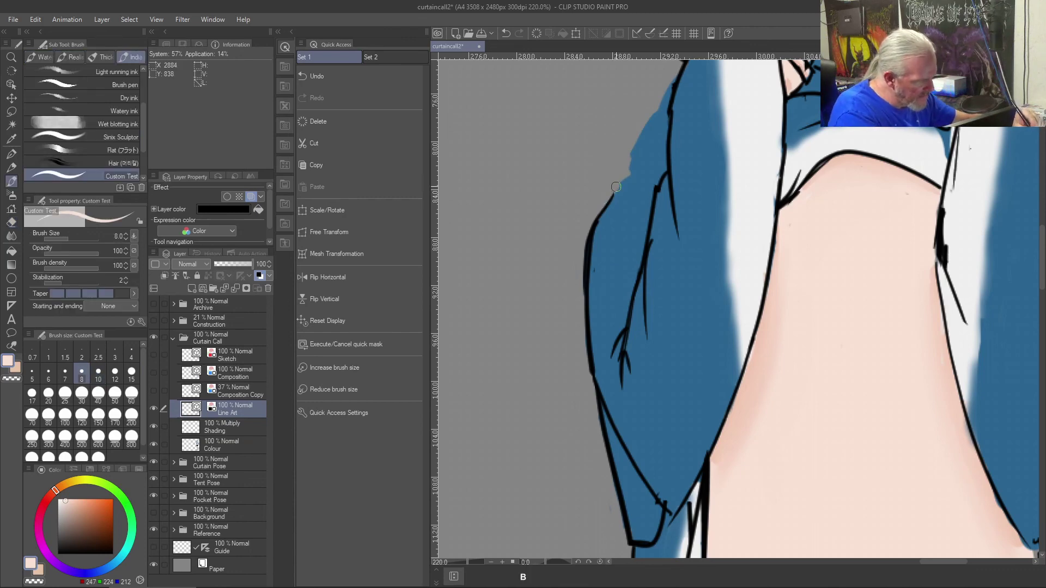
left_click(609, 208, "alt")
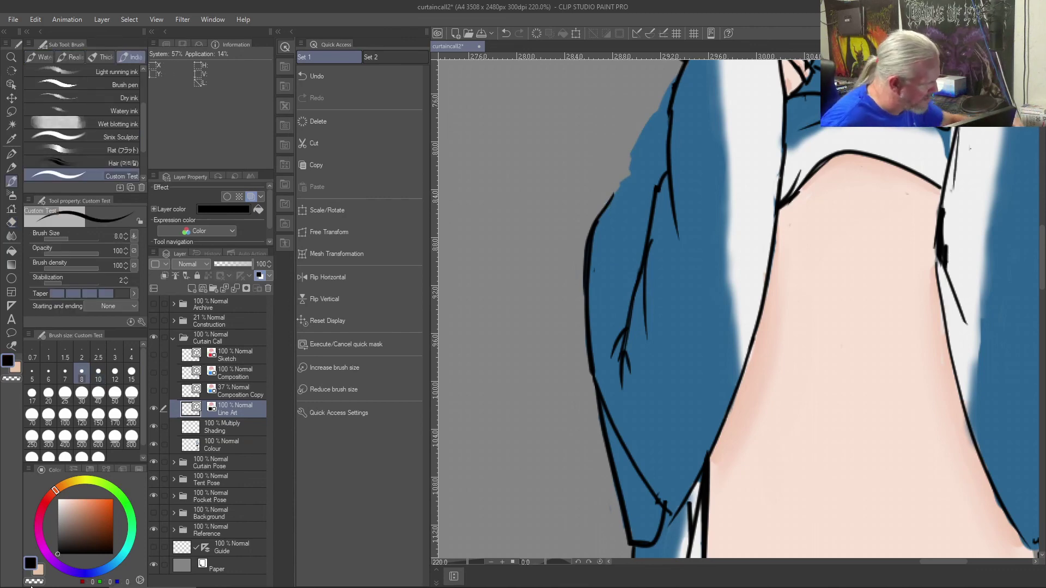
mouse_move(609, 201)
left_mouse_down()
mouse_move(650, 109)
mouse_move(684, 62)
left_mouse_up()
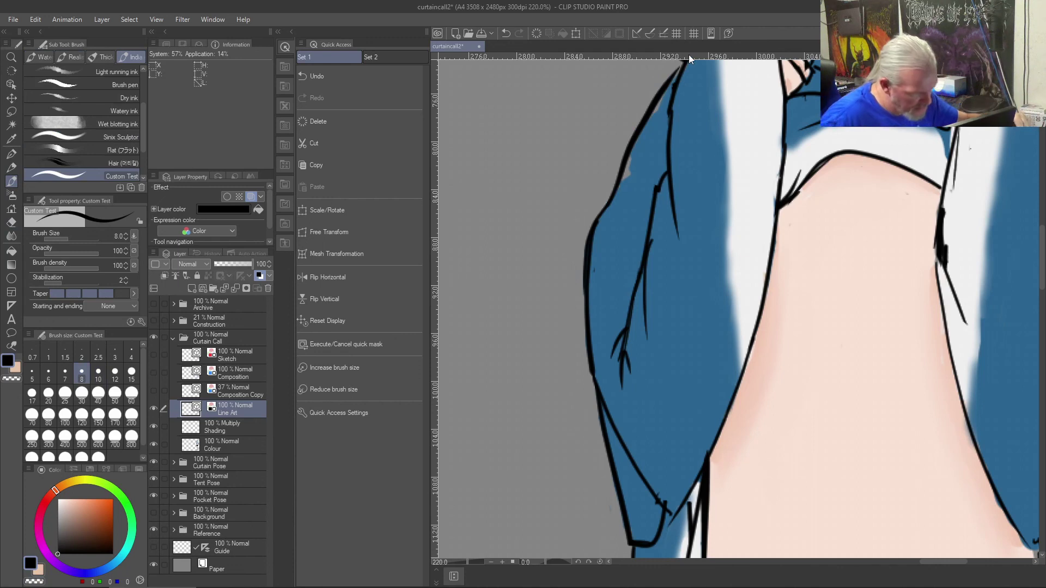
key("ctrl+z")
left_click_drag(574, 153, 585, 265)
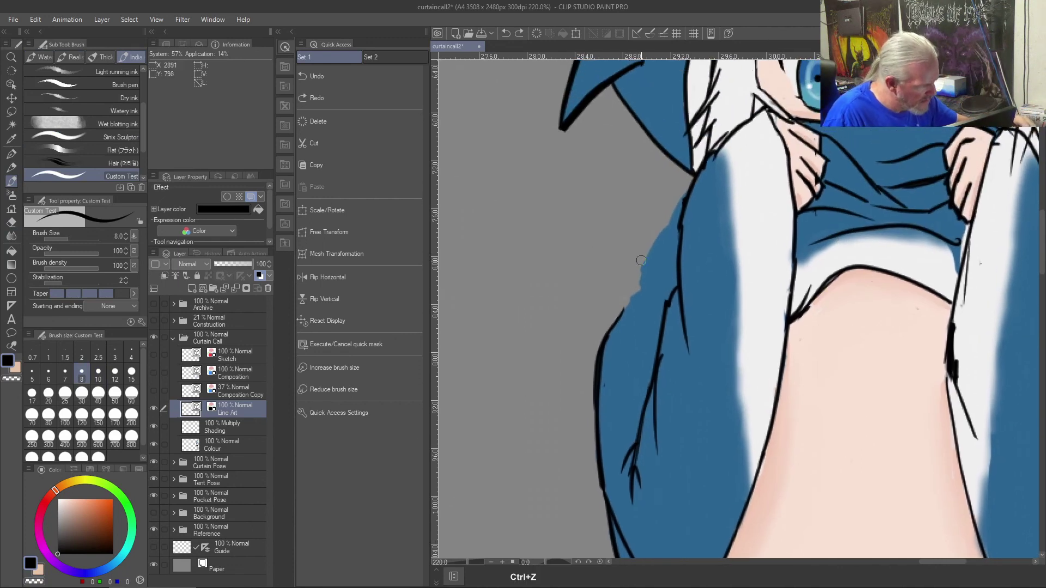
left_click_drag(626, 318, 699, 209)
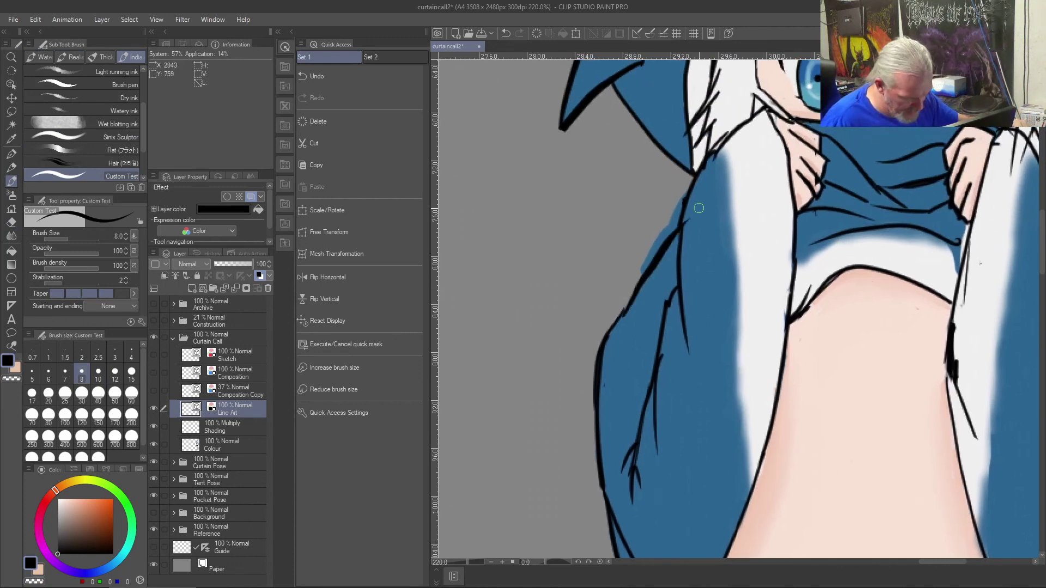
key("ctrl+z")
left_click_drag(681, 212, 631, 309)
key("ctrl+z")
left_click_drag(683, 203, 624, 319)
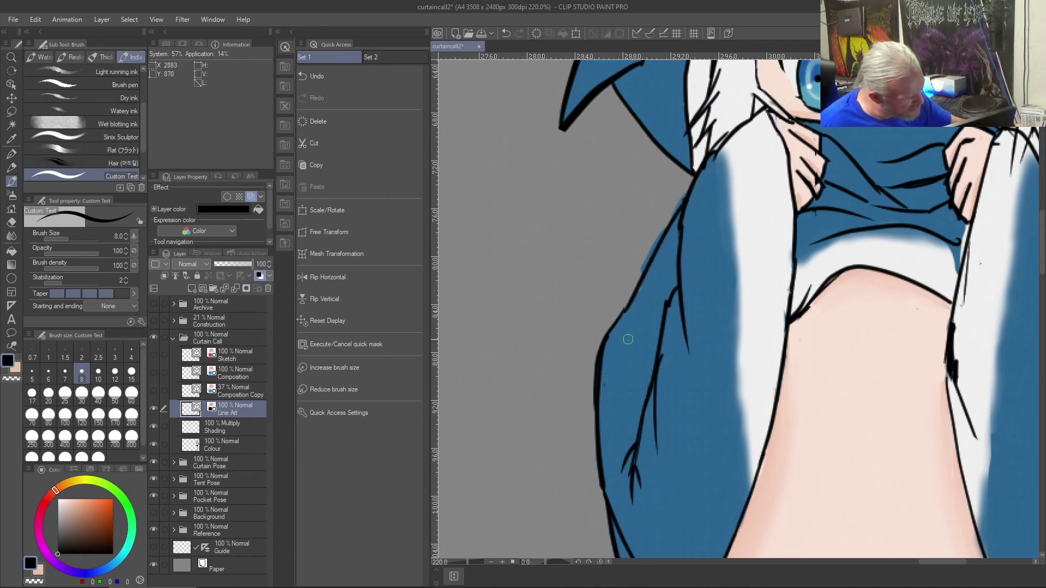
- Remove the blue spill outside the redrawn sleeve outline on the Colour layer by painting with transparent colour
right_click(650, 310)
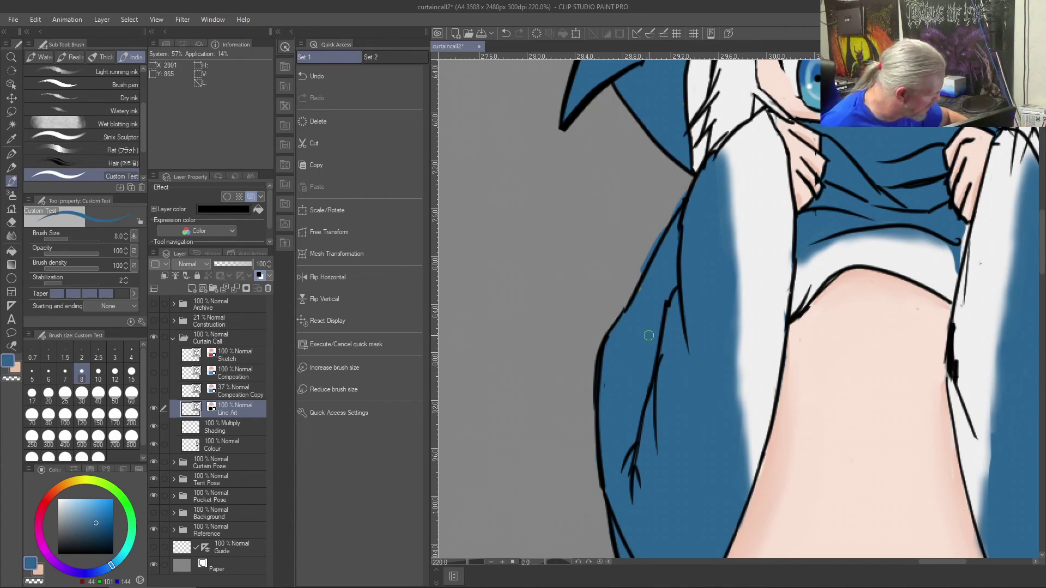
left_click(227, 447)
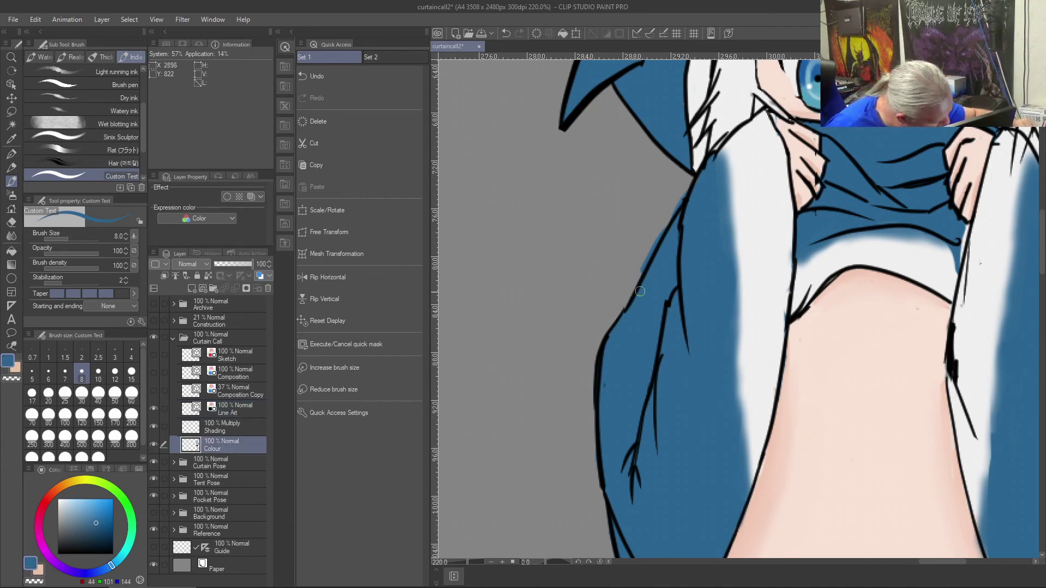
key("c")
left_click_drag(635, 281, 686, 185)
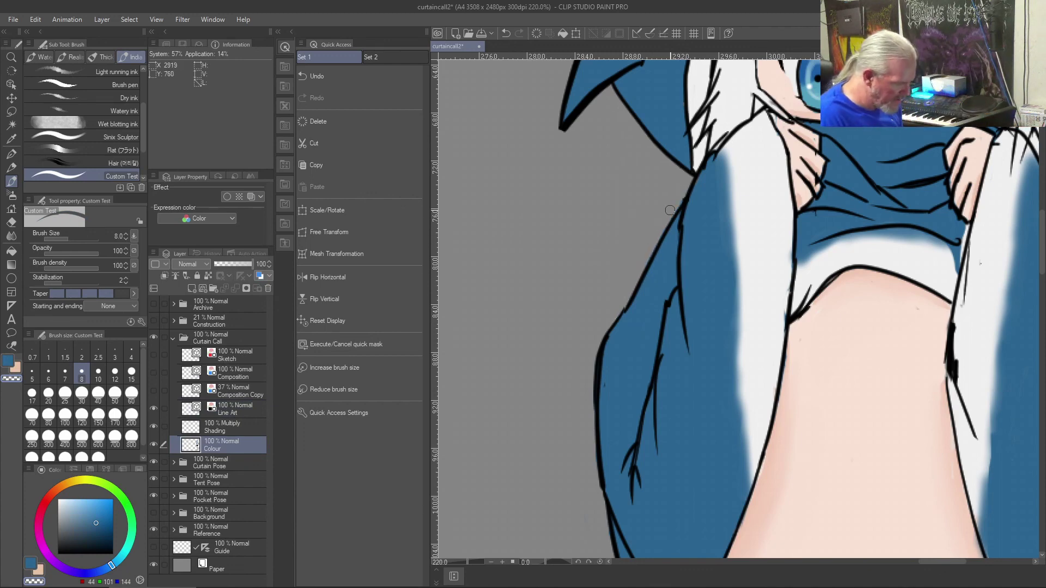
- Shade the outer part of the fourth pose's viewer-left sleeve along its fold line on the Shading layer with the hoodie blue, softening it with Blend at size 15
key("ctrl+0")
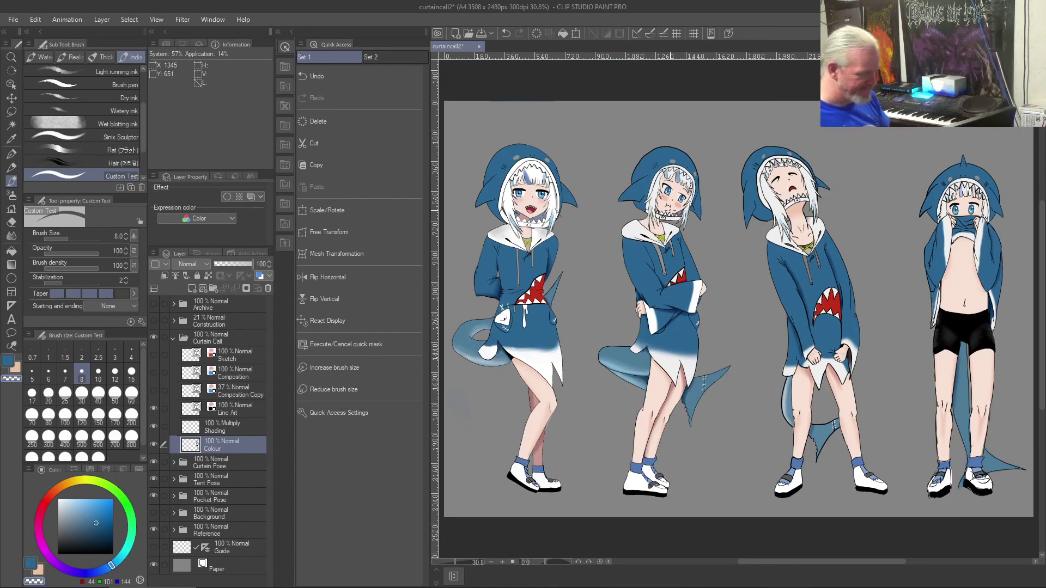
scroll(697, 250, "up", 6)
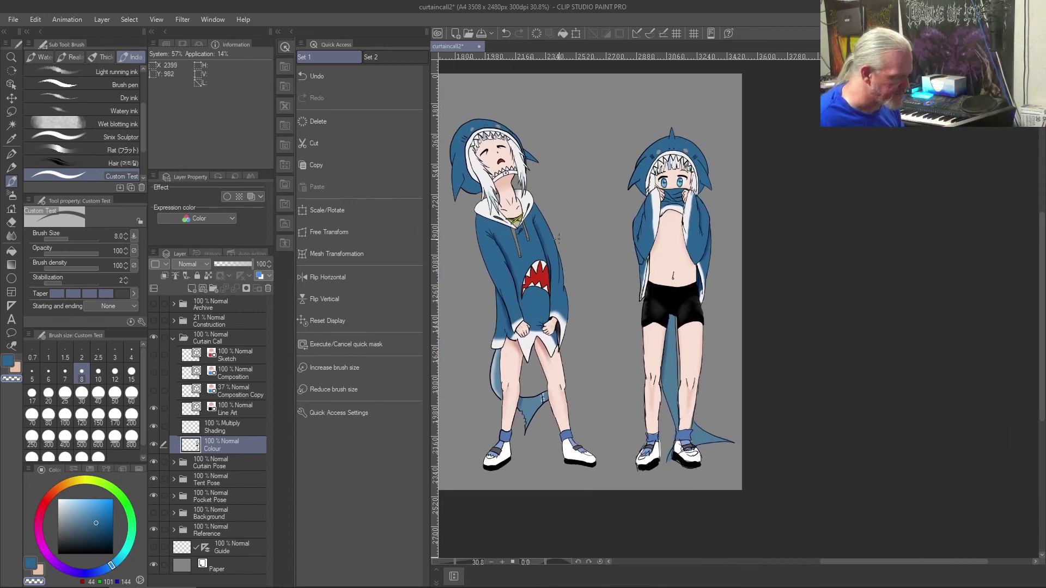
left_click_drag(604, 202, 573, 261)
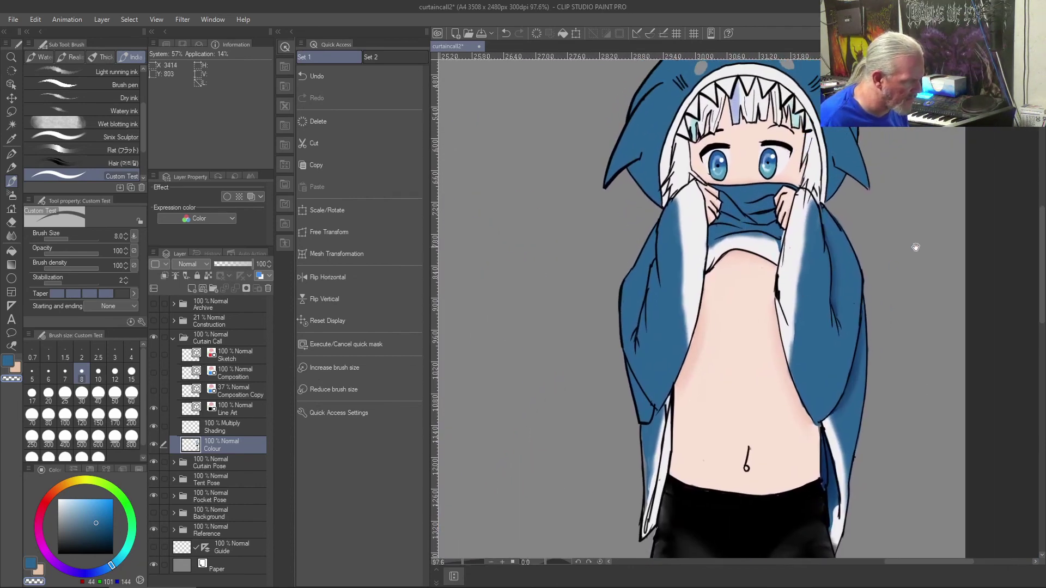
scroll(659, 264, "up", 4)
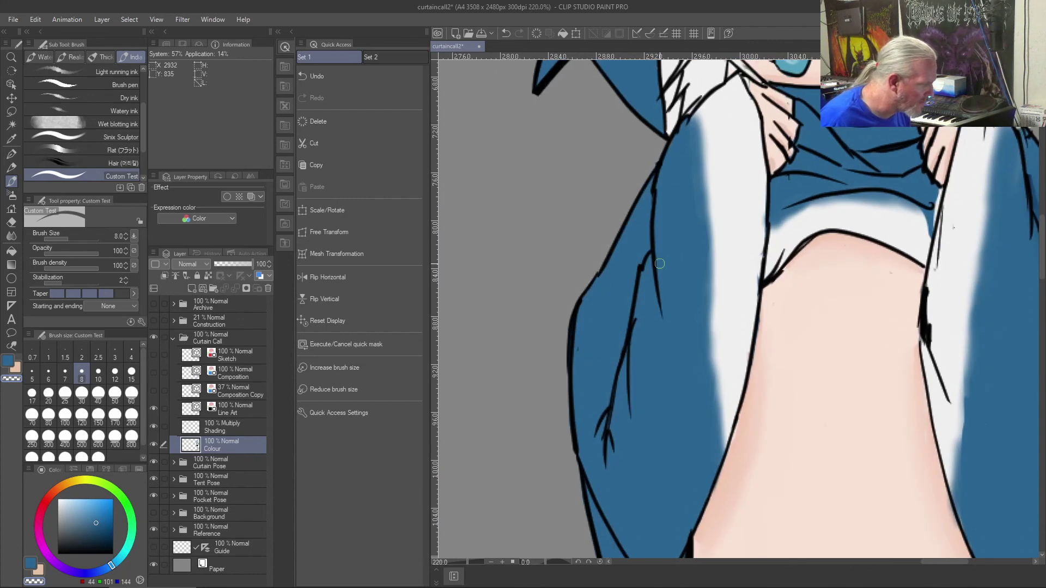
left_click(231, 436)
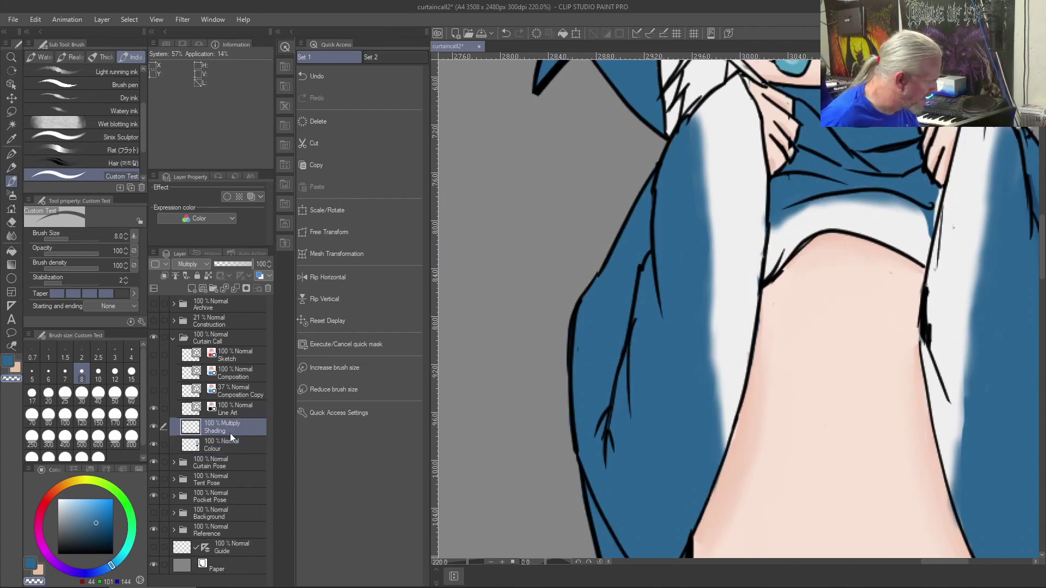
right_click(592, 343)
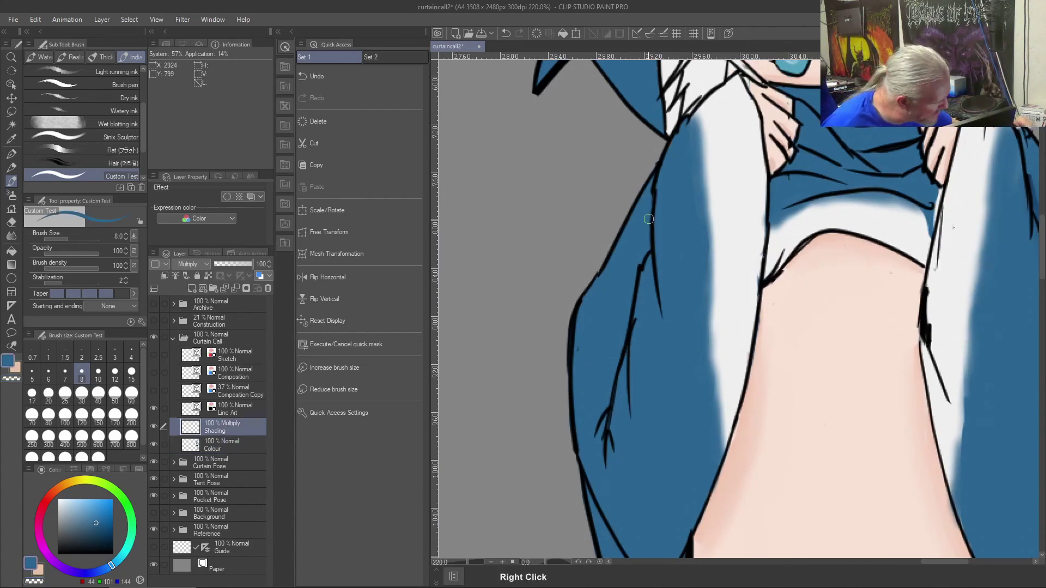
mouse_move(650, 224)
left_mouse_down()
mouse_move(640, 267)
mouse_move(651, 197)
mouse_move(606, 408)
mouse_move(611, 398)
mouse_move(648, 209)
mouse_move(593, 424)
mouse_move(619, 371)
mouse_move(610, 342)
mouse_move(598, 415)
mouse_move(610, 378)
mouse_move(595, 325)
mouse_move(627, 312)
mouse_move(597, 406)
mouse_move(643, 241)
mouse_move(603, 348)
mouse_move(606, 404)
mouse_move(610, 318)
mouse_move(647, 207)
left_mouse_up()
key("j")
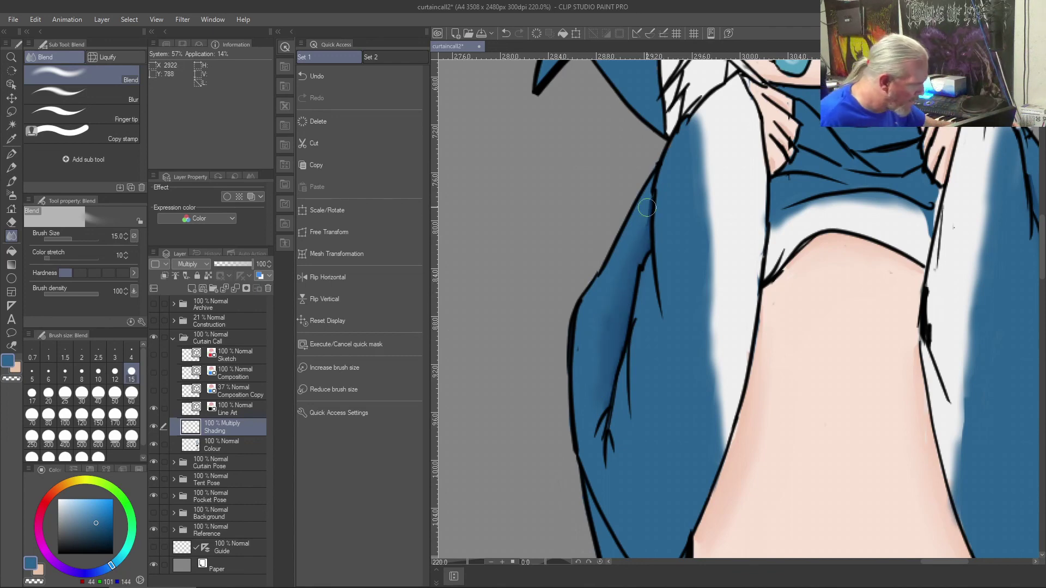
- Paint a second, darker blue shadow against the viewer-left sleeve's long fold line on the Shading layer at brush size 8
right_click(596, 330)
key("b")
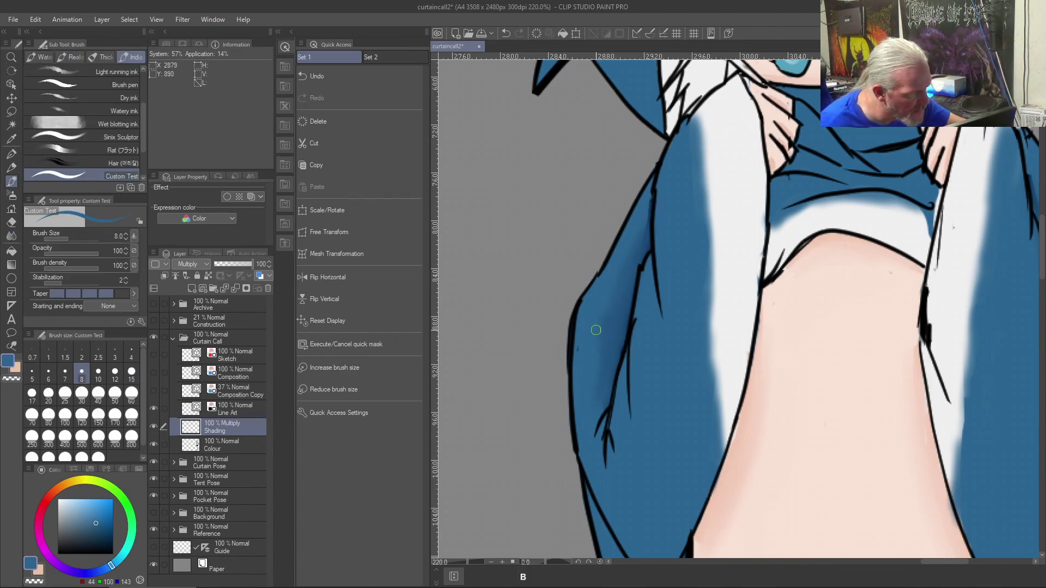
mouse_move(635, 260)
left_mouse_down()
mouse_move(603, 413)
mouse_move(618, 339)
left_mouse_up()
left_click_drag(610, 378, 647, 229)
key("e")
left_click_drag(644, 228, 627, 298)
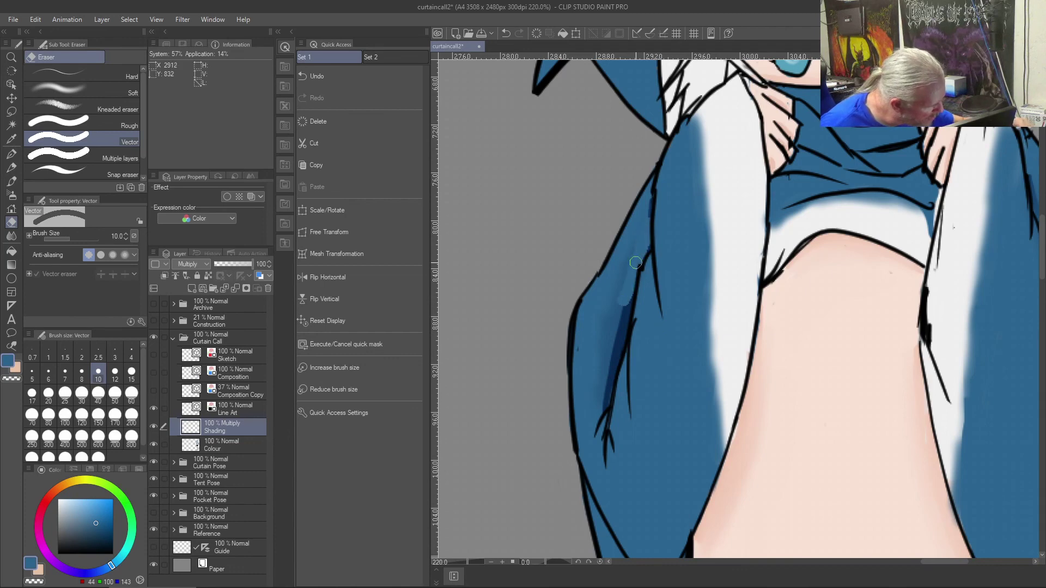
key("ctrl+z")
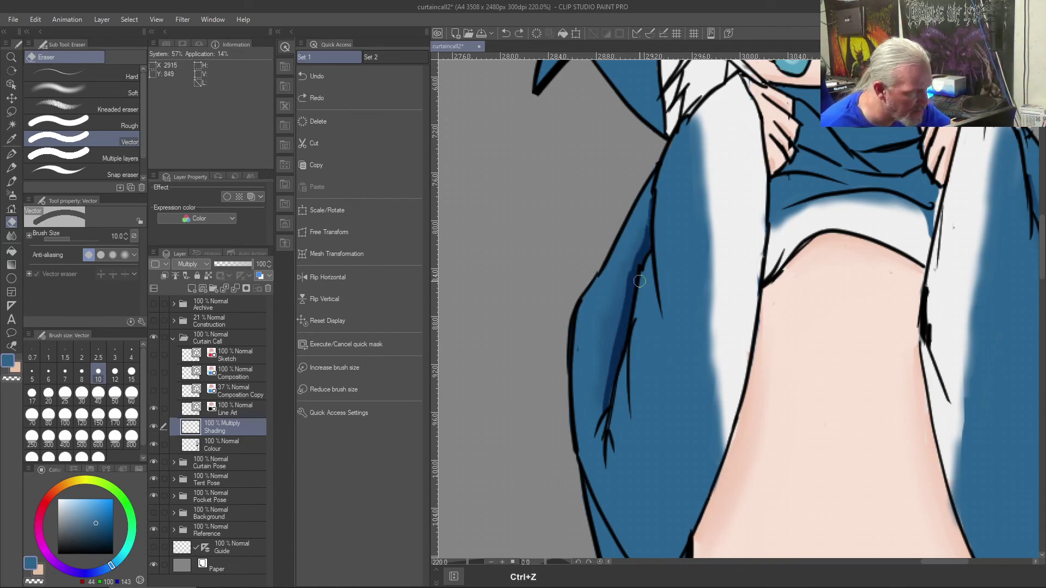
- Soften the darker fold shadow into the outer part of the viewer-left sleeve with Blend at size 15
key("j")
mouse_move(639, 281)
left_mouse_down()
mouse_move(644, 234)
mouse_move(604, 394)
mouse_move(641, 248)
left_mouse_up()
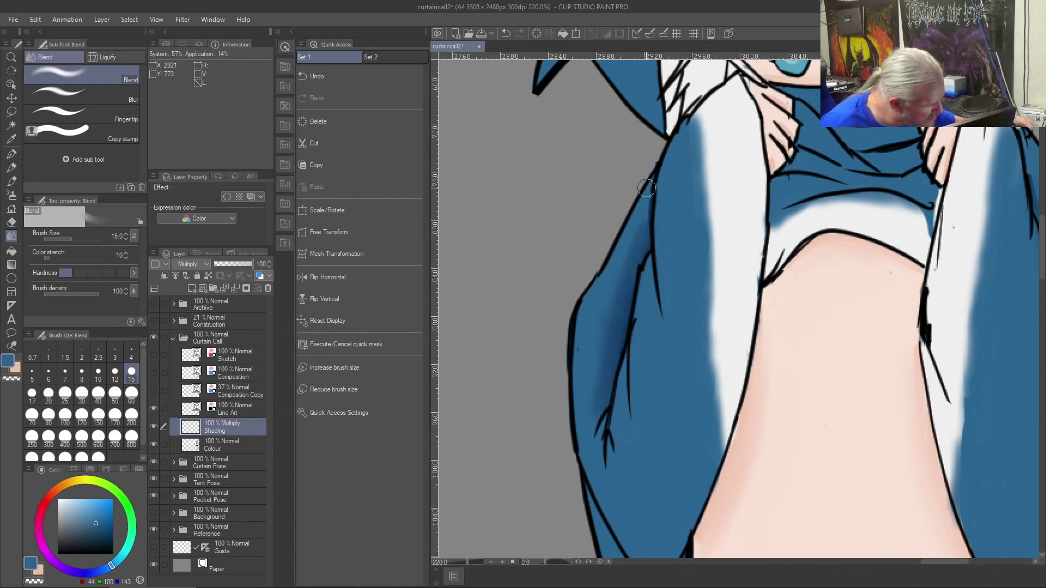
mouse_move(648, 188)
left_mouse_down()
mouse_move(605, 389)
mouse_move(618, 297)
mouse_move(589, 382)
mouse_move(607, 289)
mouse_move(603, 347)
mouse_move(602, 307)
mouse_move(611, 326)
mouse_move(643, 211)
mouse_move(586, 450)
left_mouse_up()
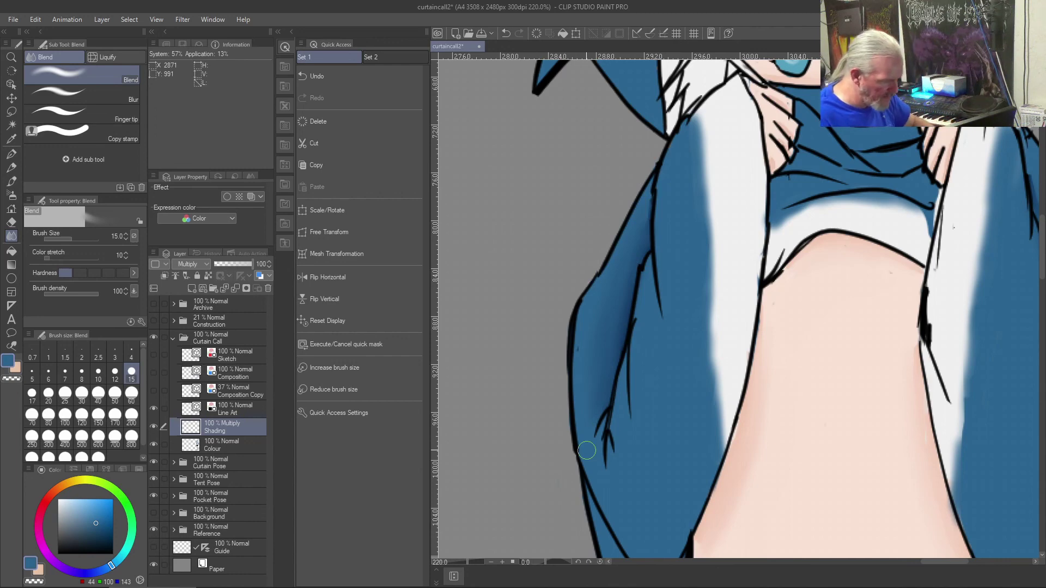
- Capture a rectangular screen snip of the fourth pose from above the hood down to just below the shorts
key("ctrl+0")
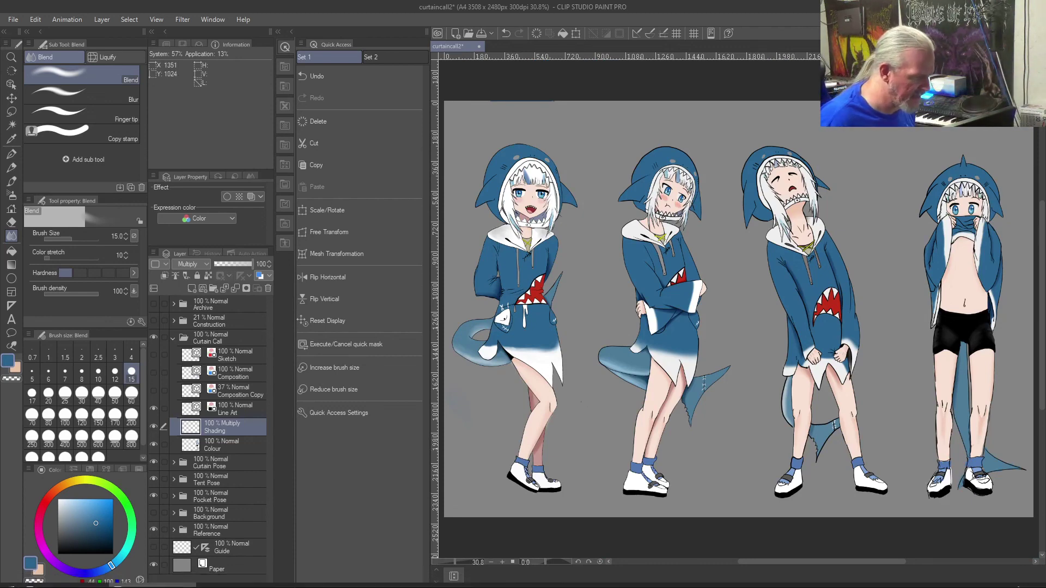
scroll(753, 321, "up", 2)
scroll(753, 321, "right", 8)
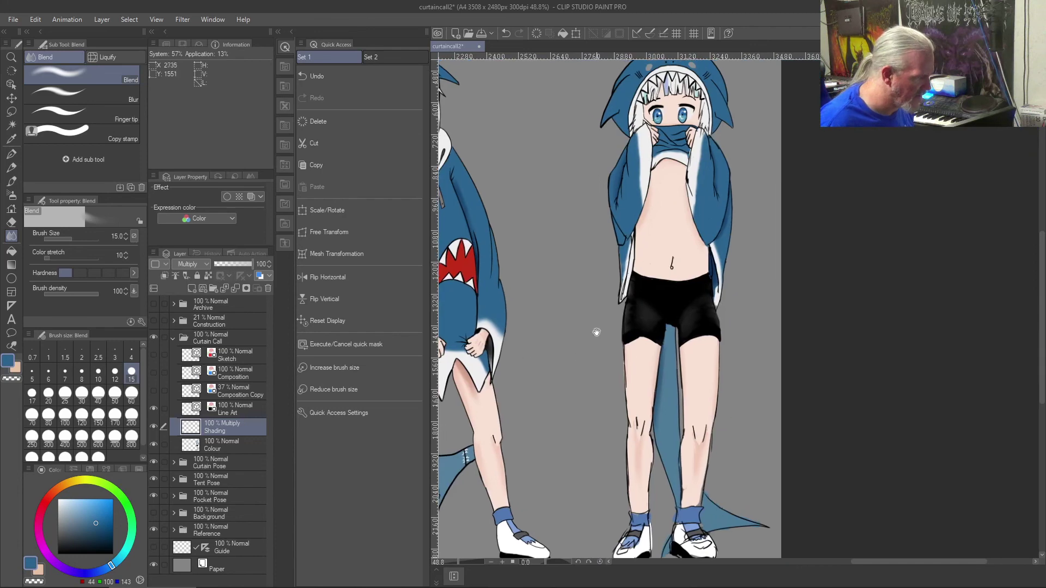
scroll(595, 345, "up", 2)
scroll(591, 280, "up", 5)
scroll(602, 485, "up", 1)
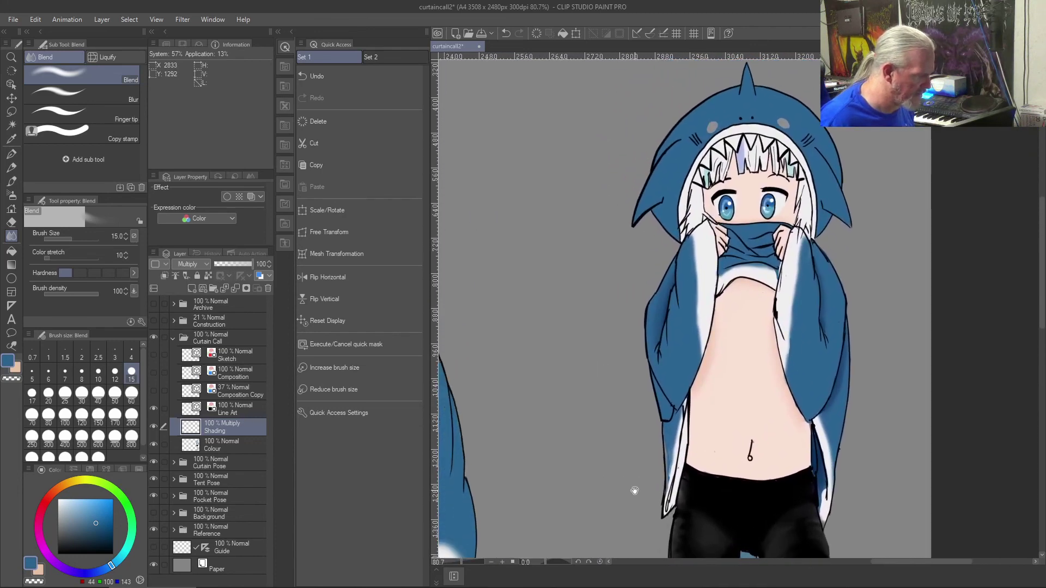
scroll(610, 465, "down", 2)
left_click_drag(602, 450, 638, 377)
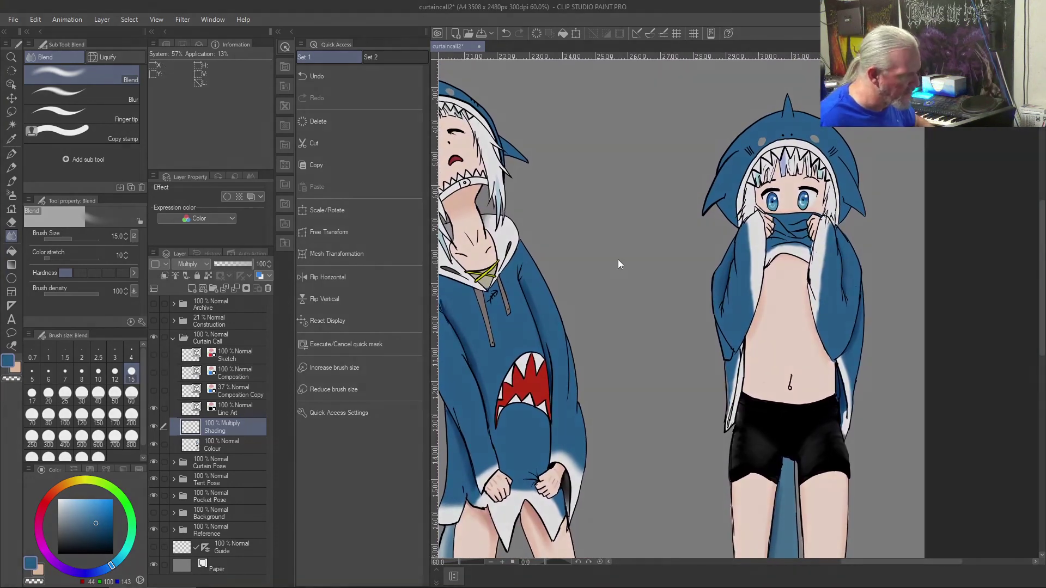
key("super+shift+s")
left_click_drag(670, 81, 916, 492)
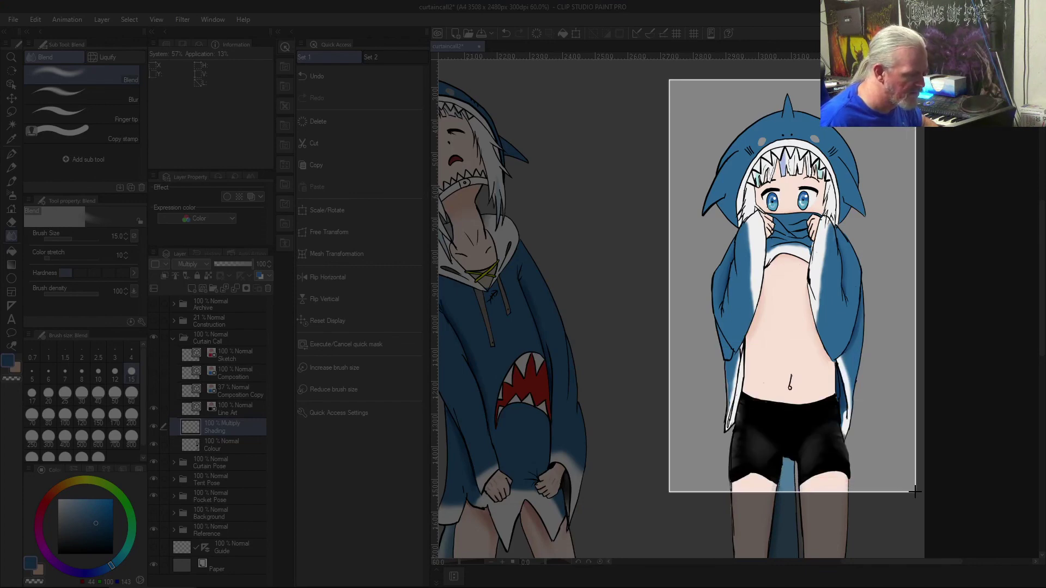
left_click_drag(914, 492, 916, 492)
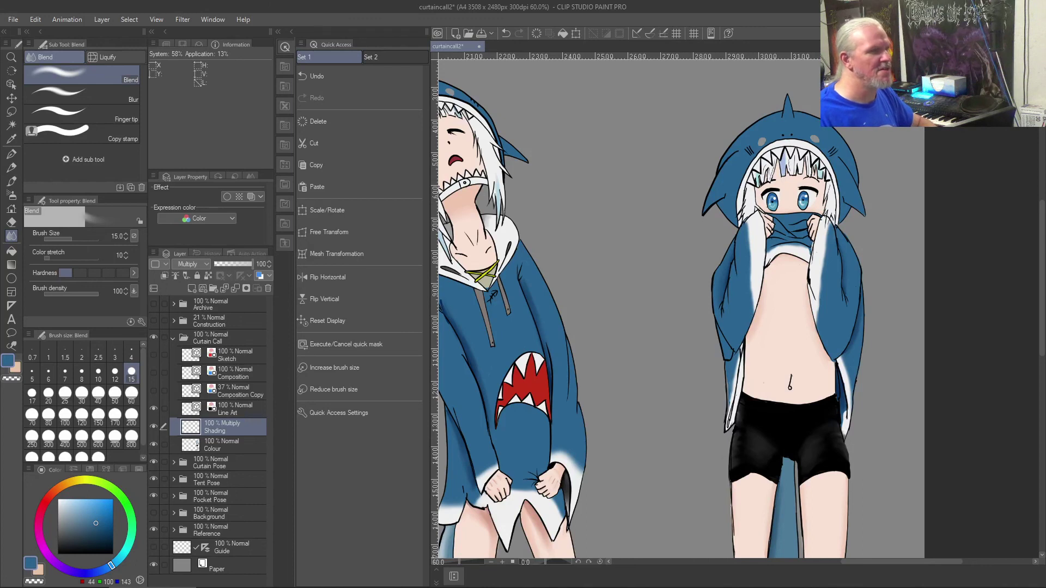